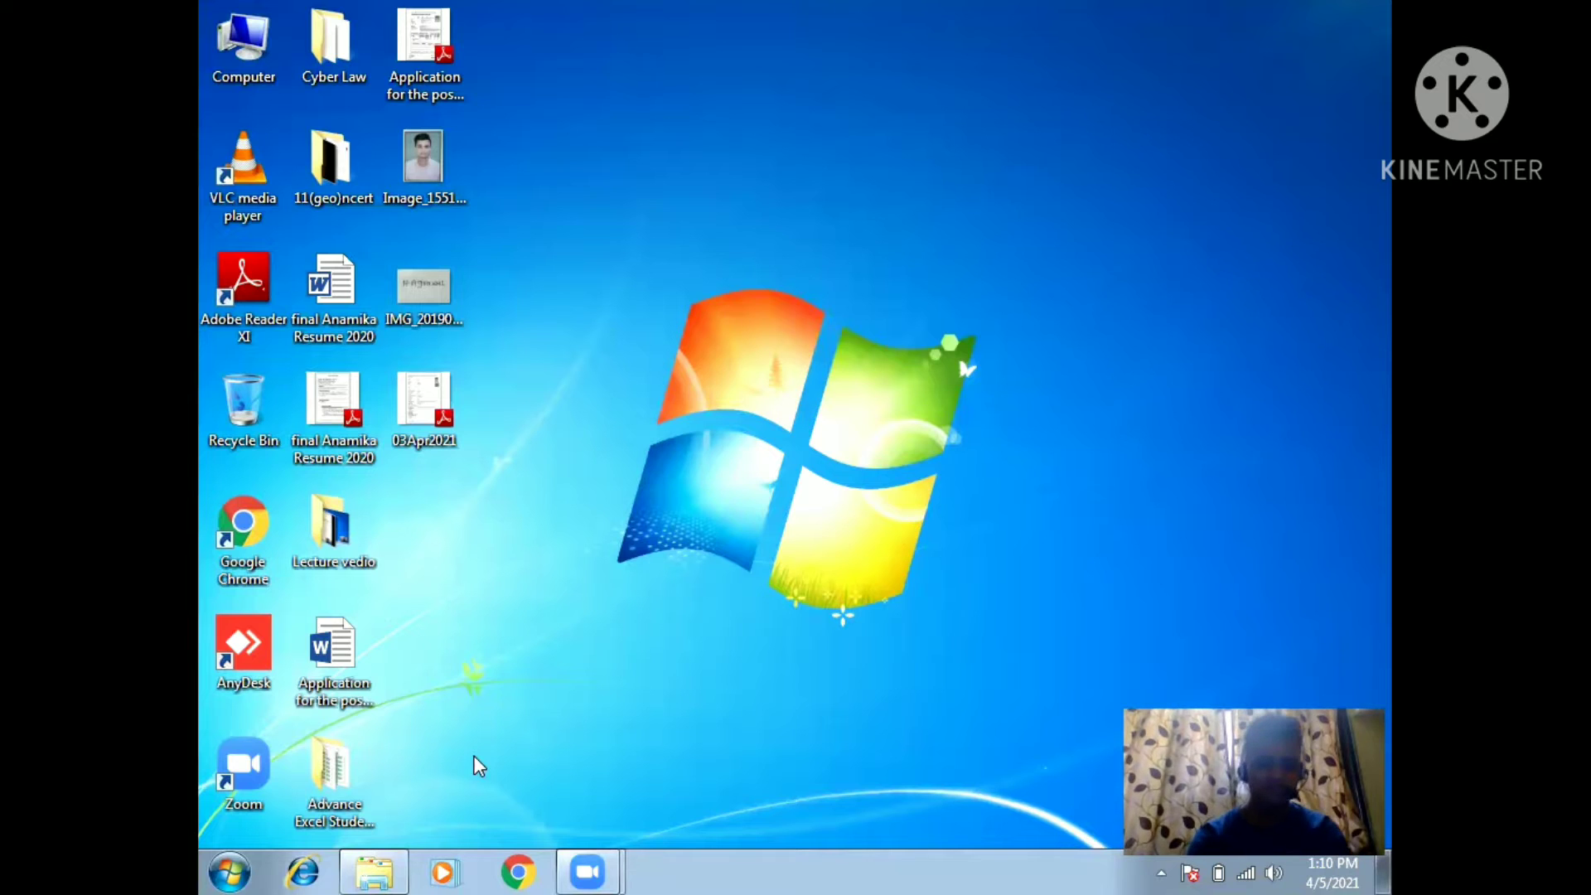
- Open the database workbook from the Advance Excel Student Session folder, entering its opening password
click(369, 870)
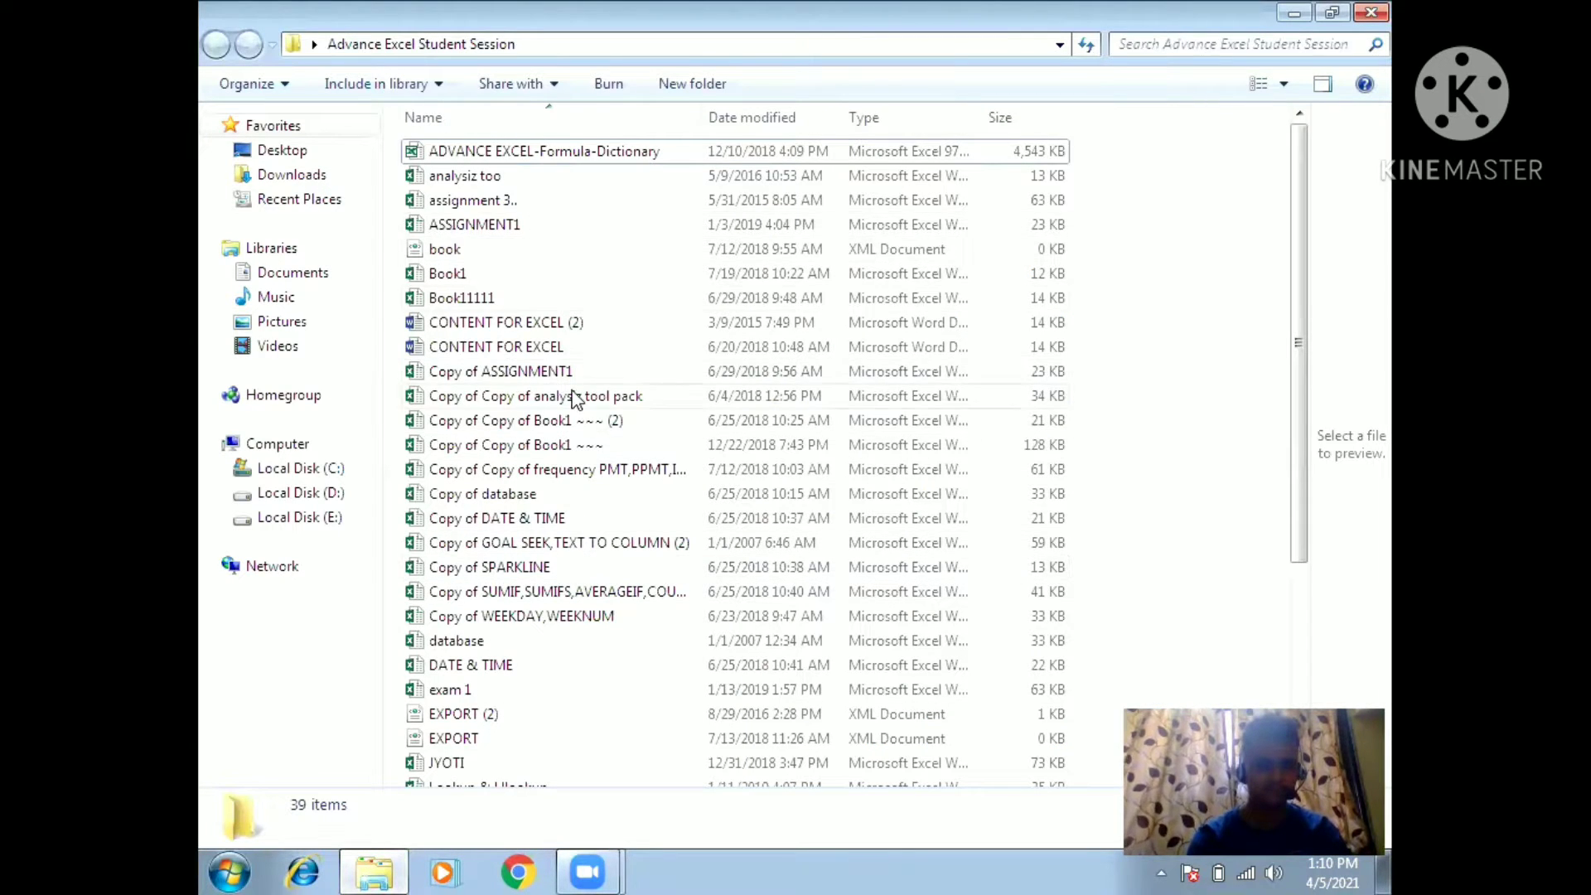
double_click(464, 642)
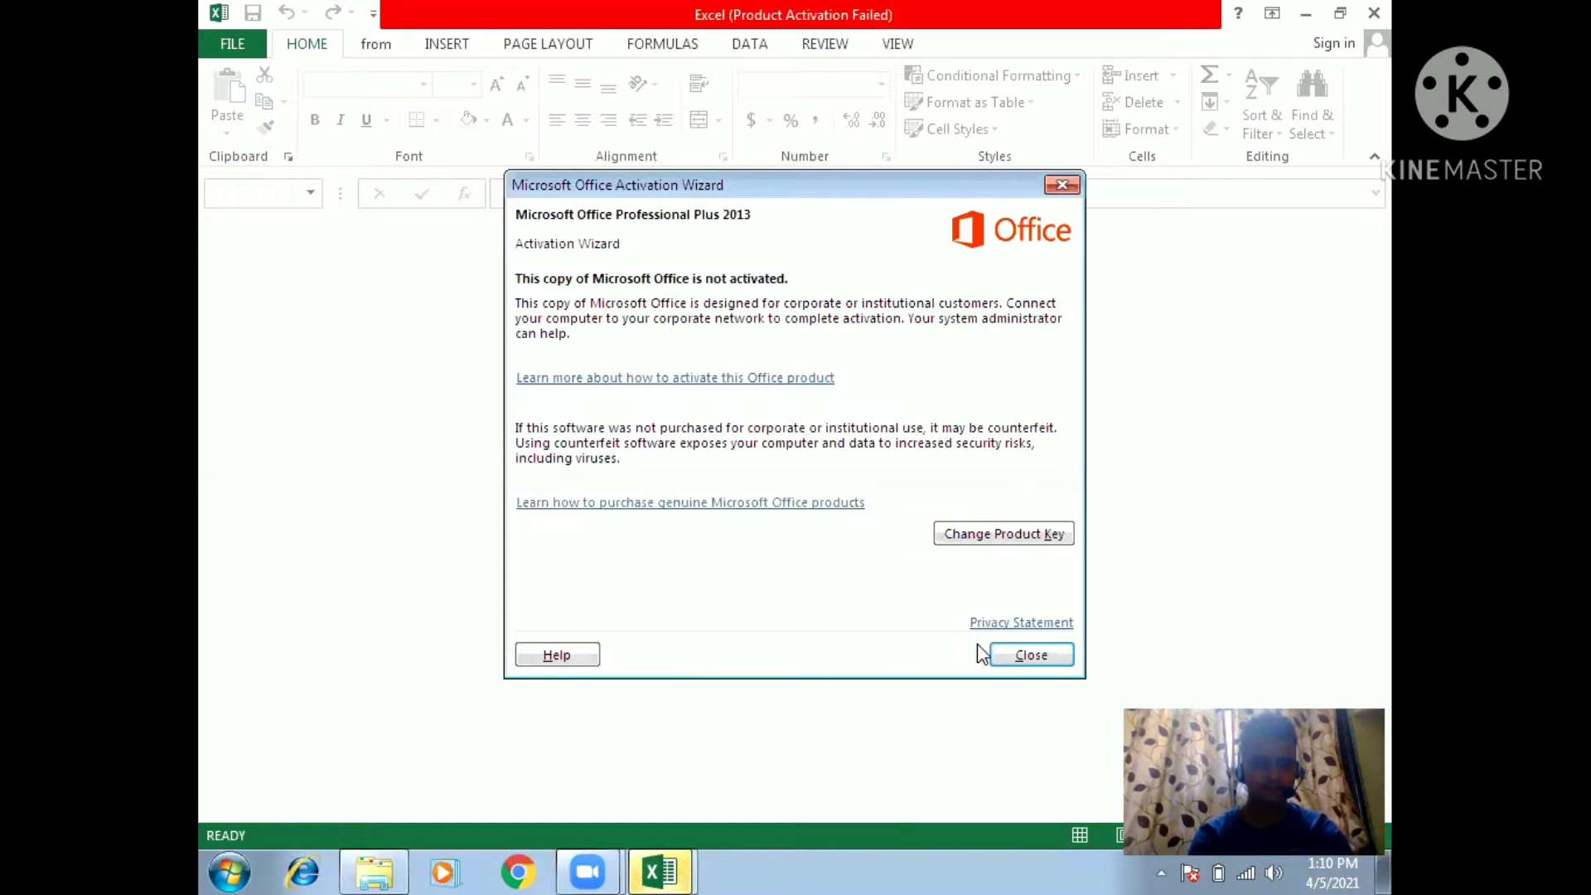
click(1019, 654)
mouse_move(674, 866)
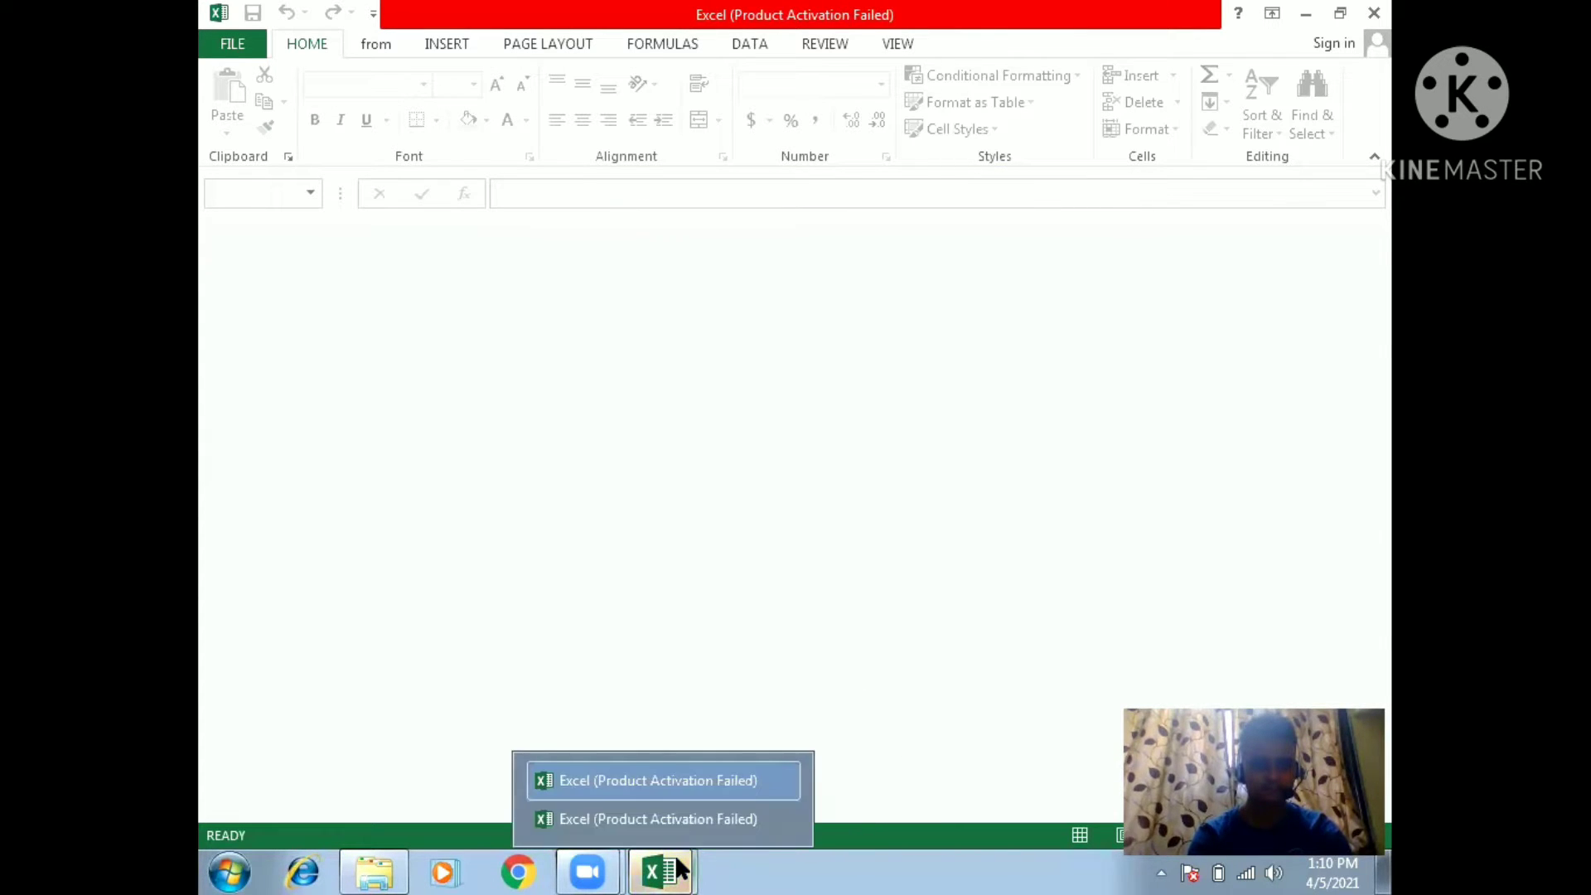
click(676, 820)
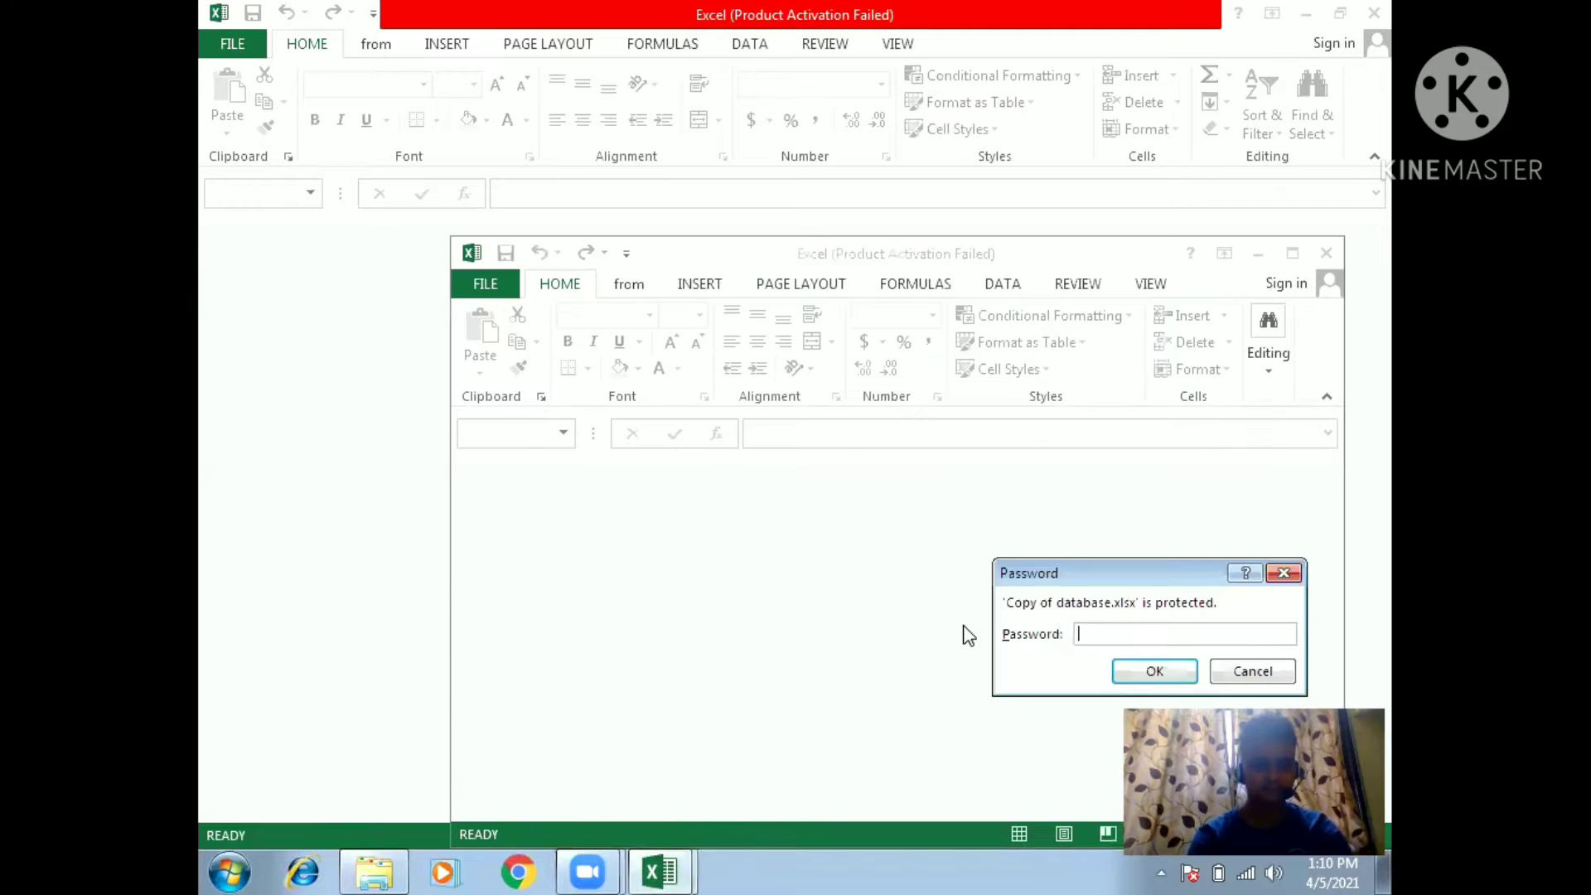
text(•••)
key(Return)
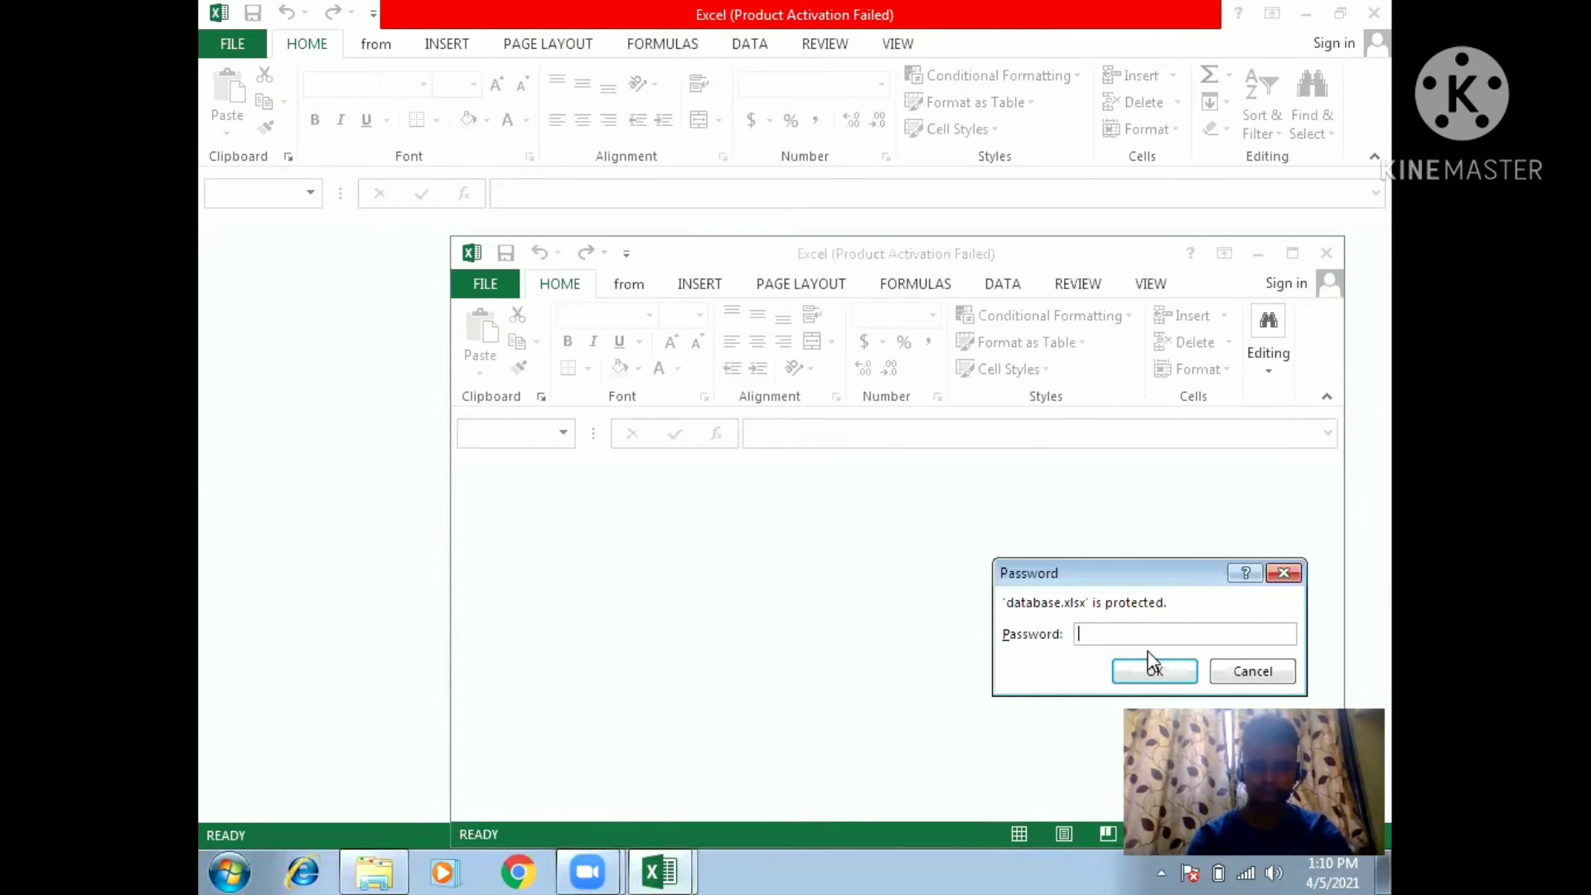
text(•)
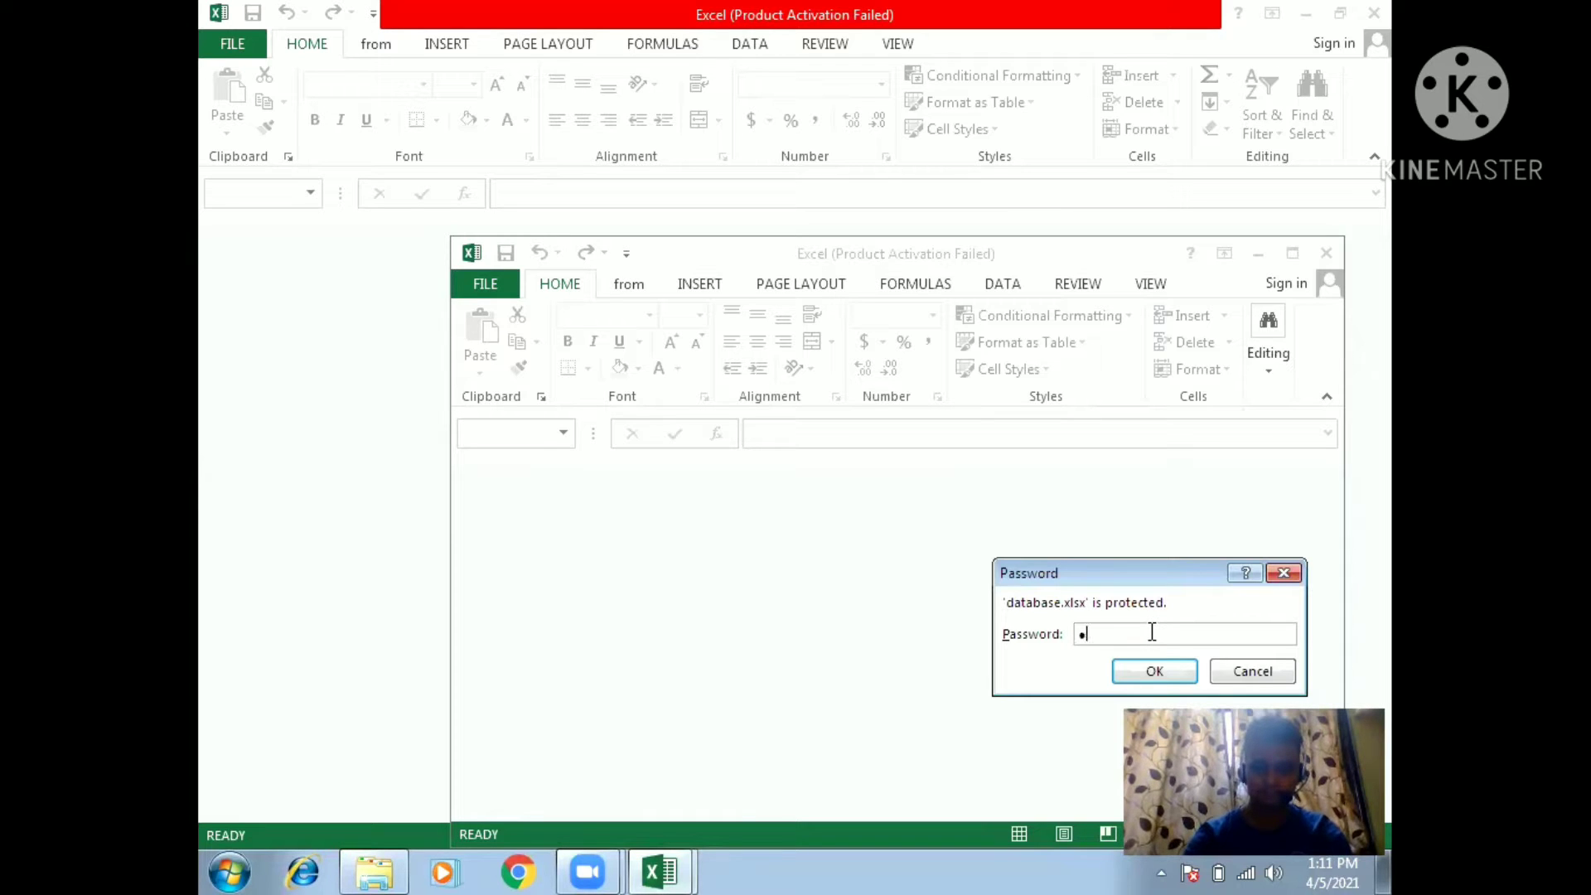
click(1157, 670)
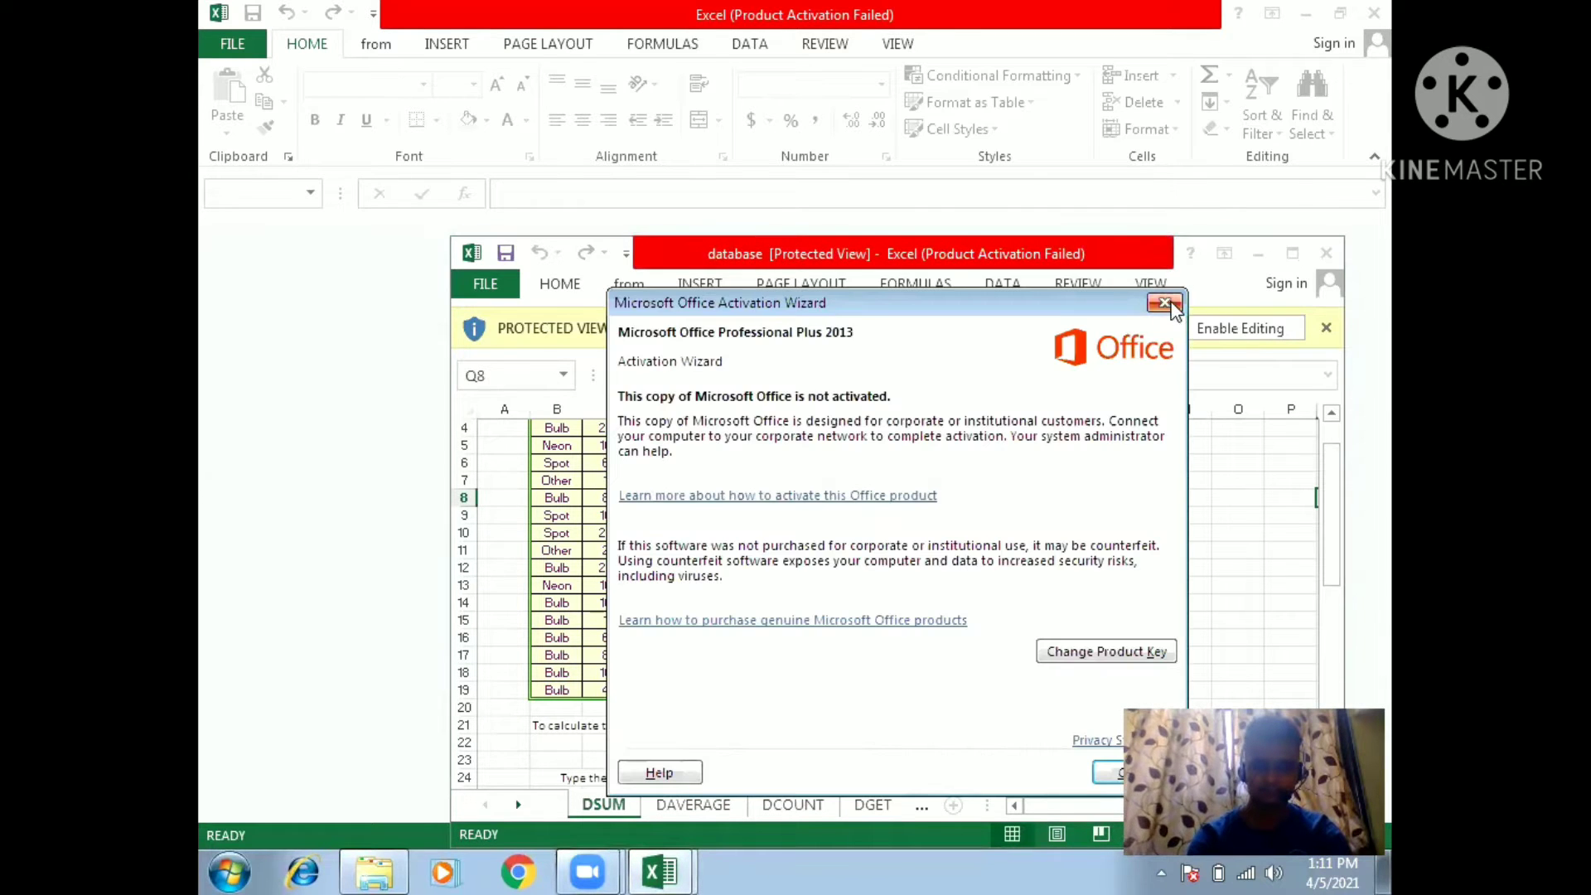
- Dismiss the activation wizard, maximize the database workbook and enable editing with read-only access
click(1167, 303)
click(1292, 253)
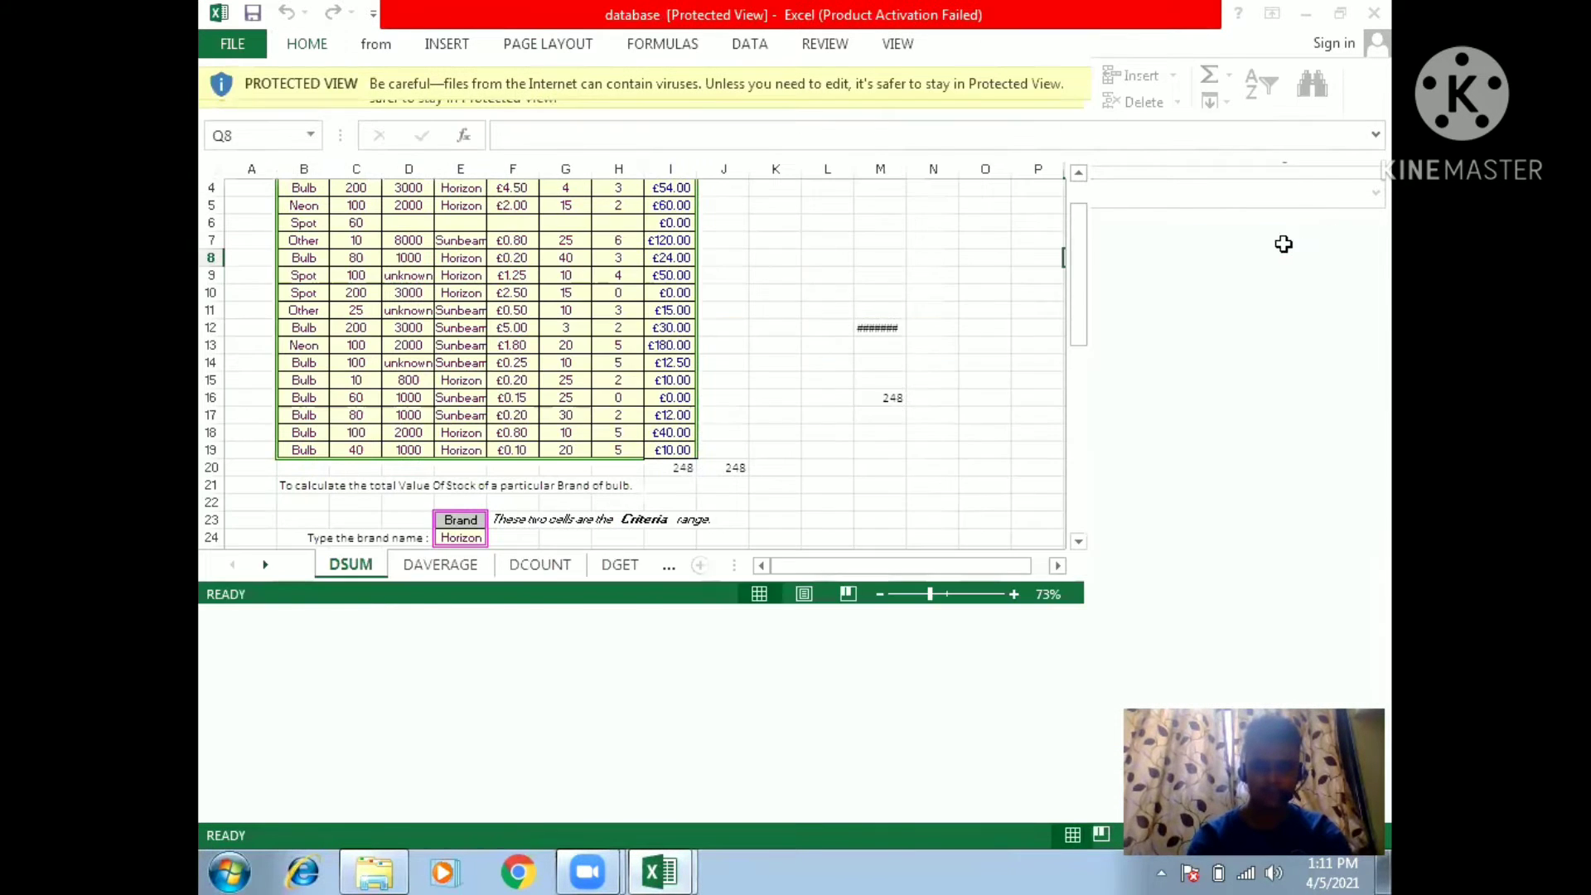
click(1184, 87)
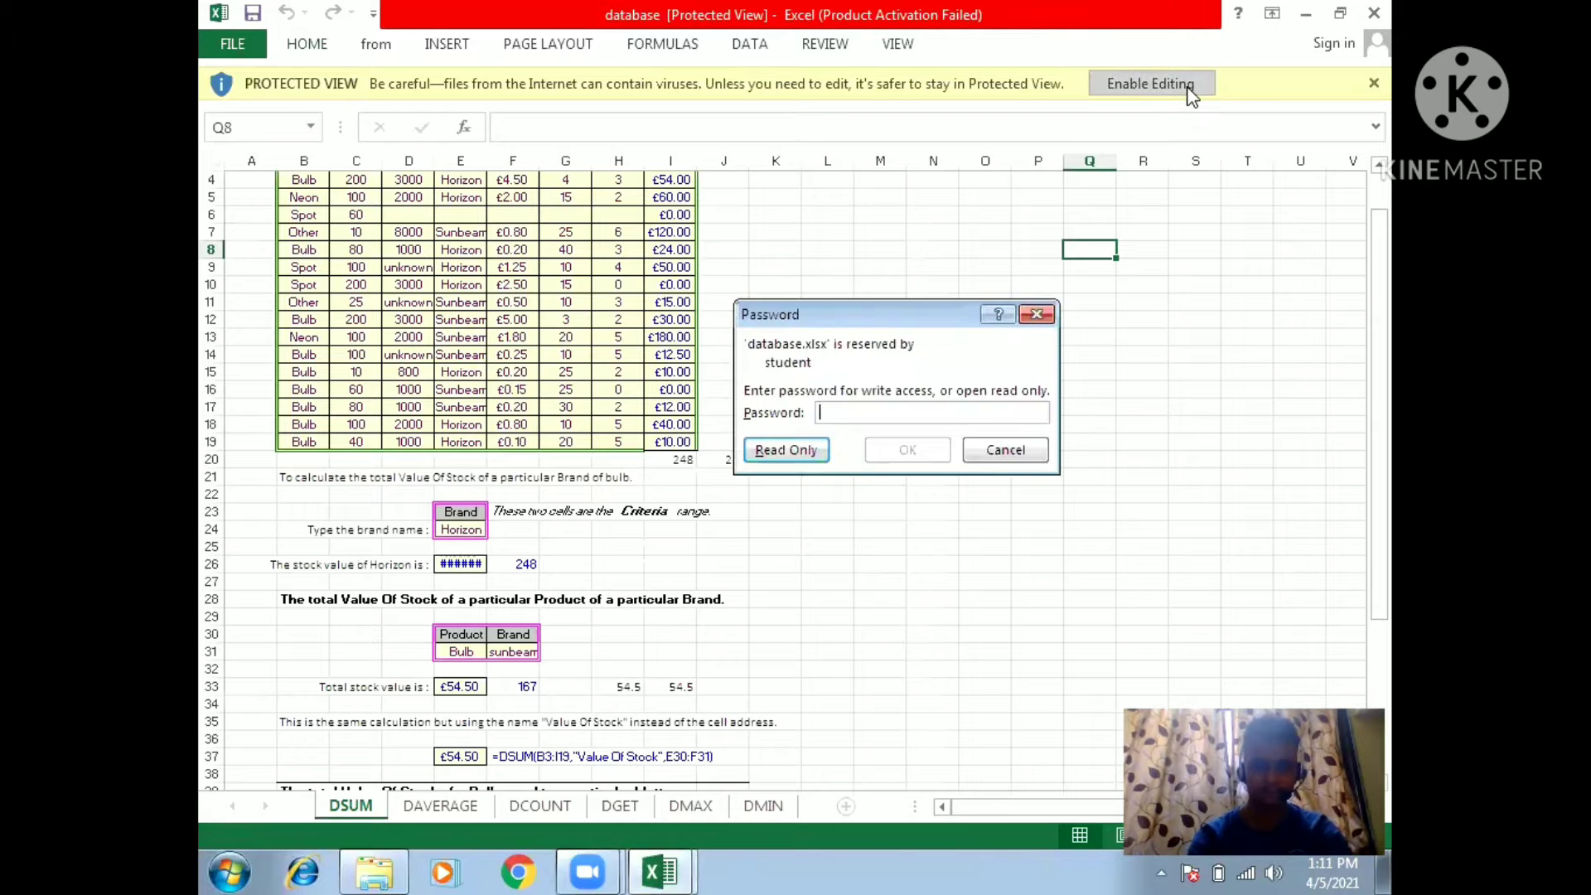
click(793, 448)
click(899, 479)
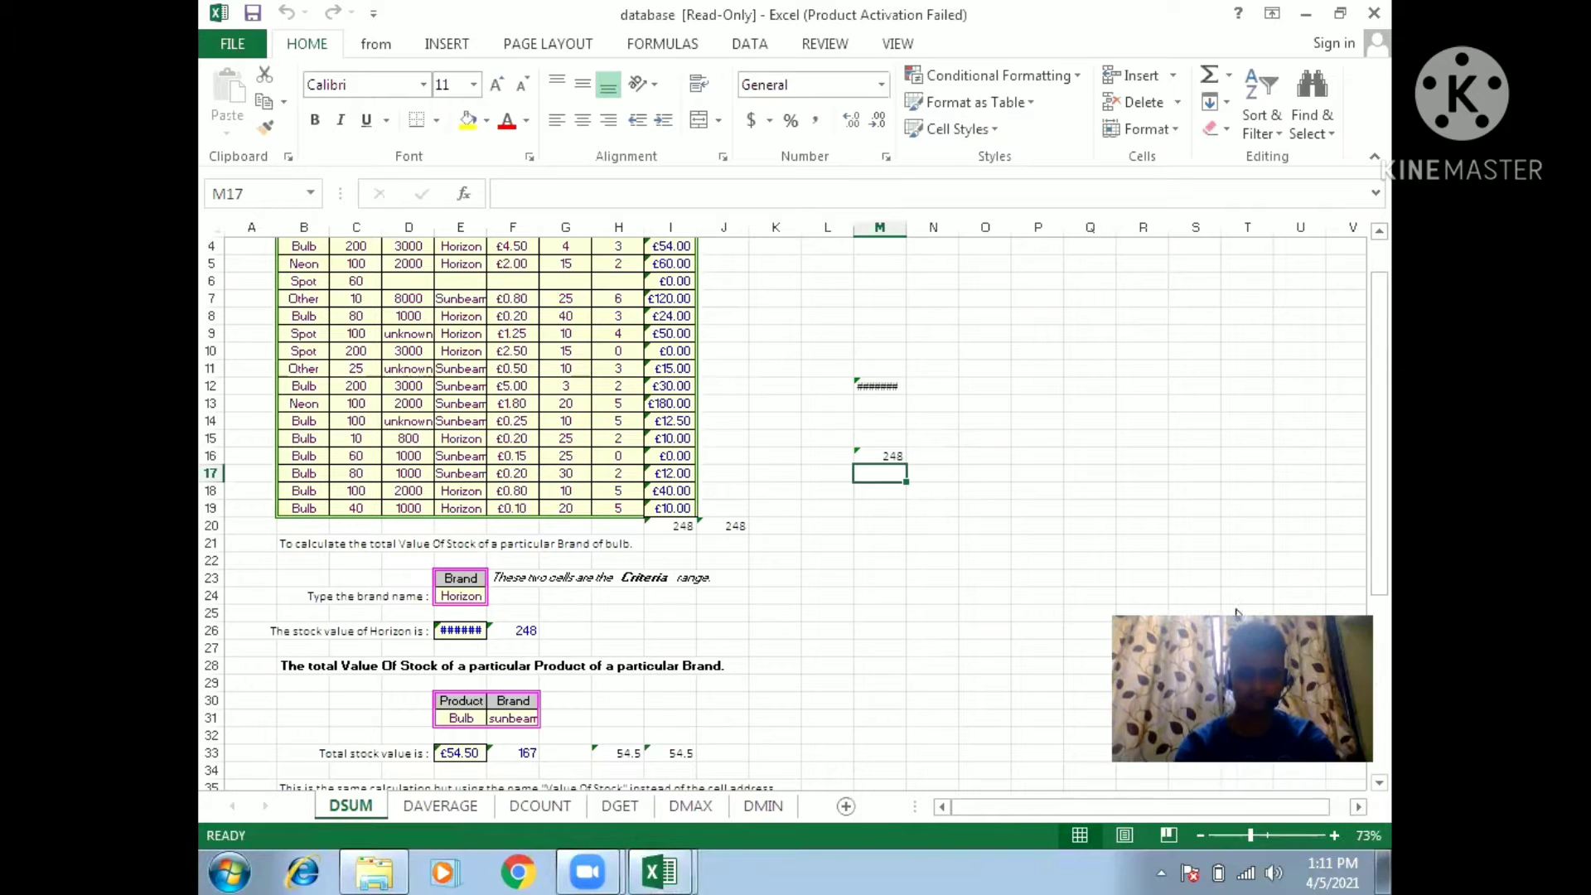
click(1263, 834)
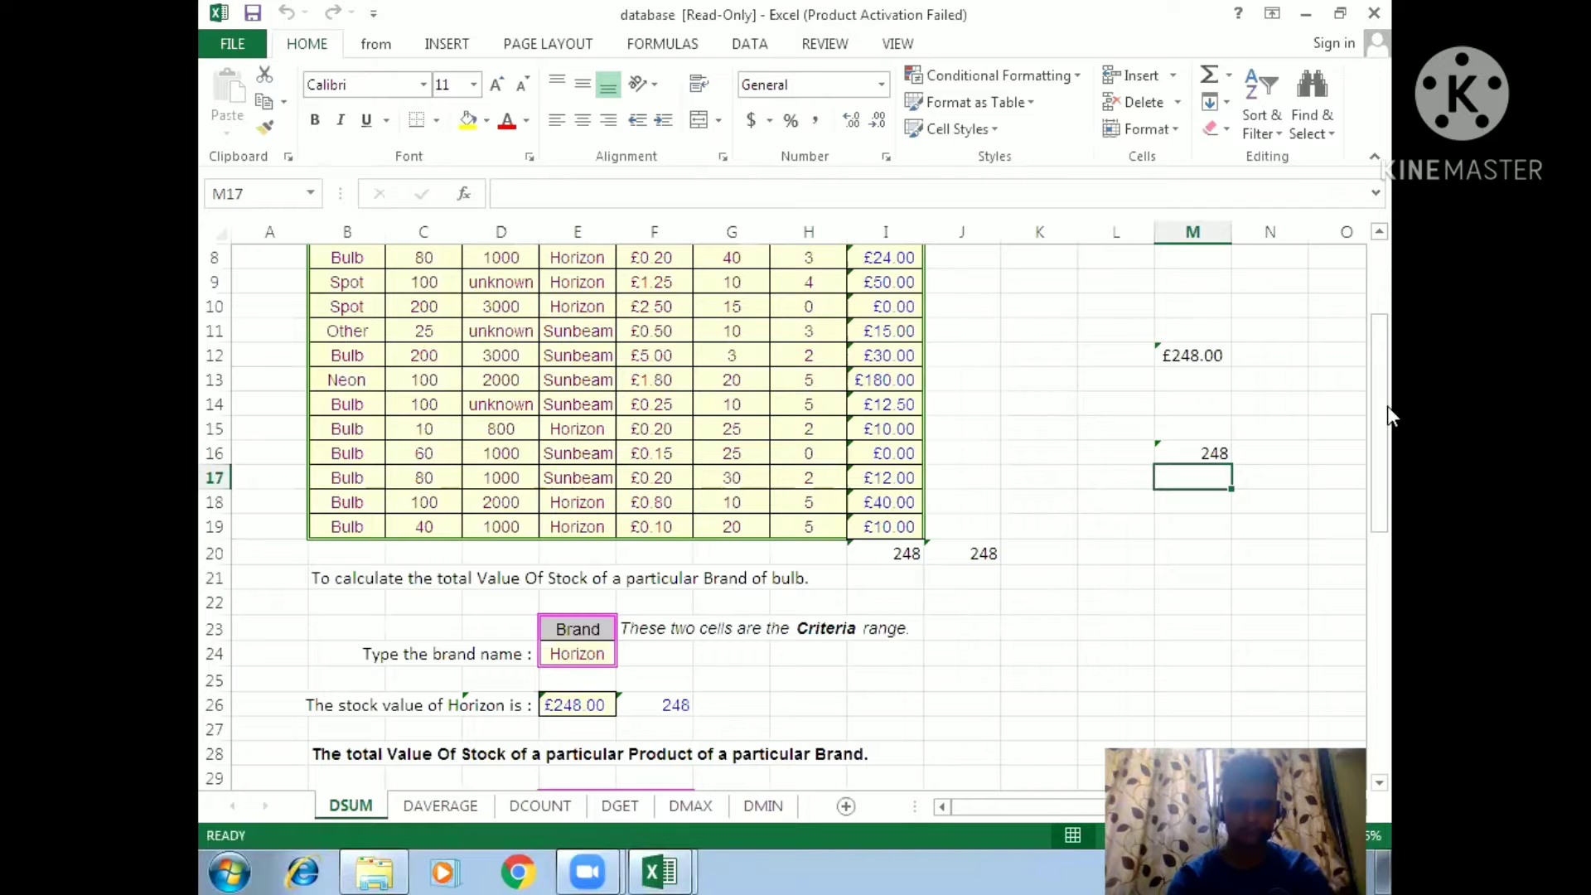
drag(1387, 379, 1387, 309)
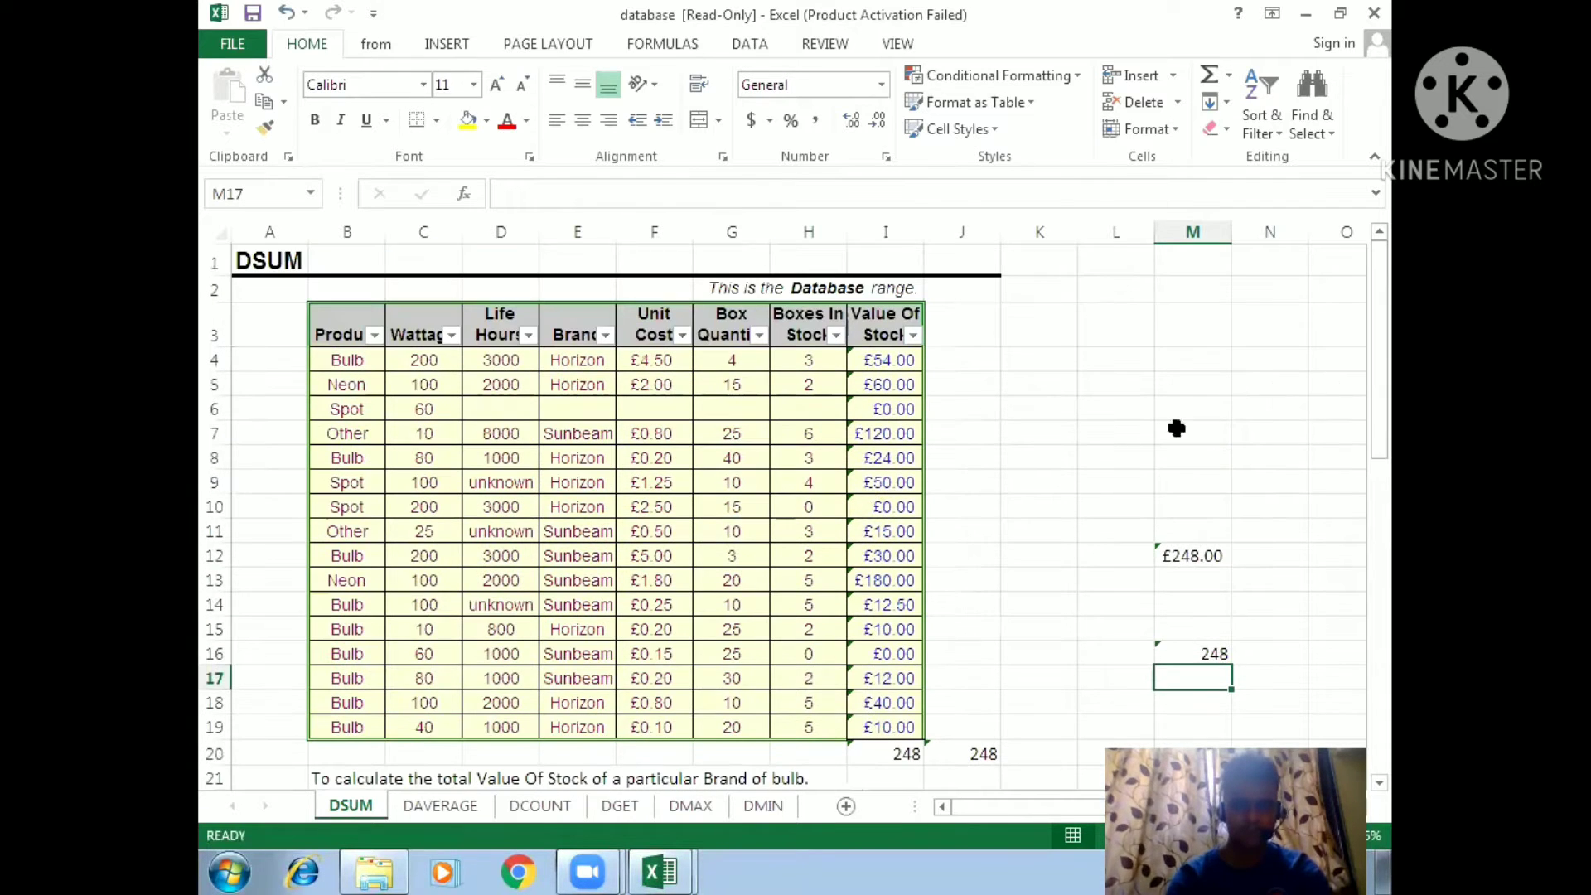
click(1141, 447)
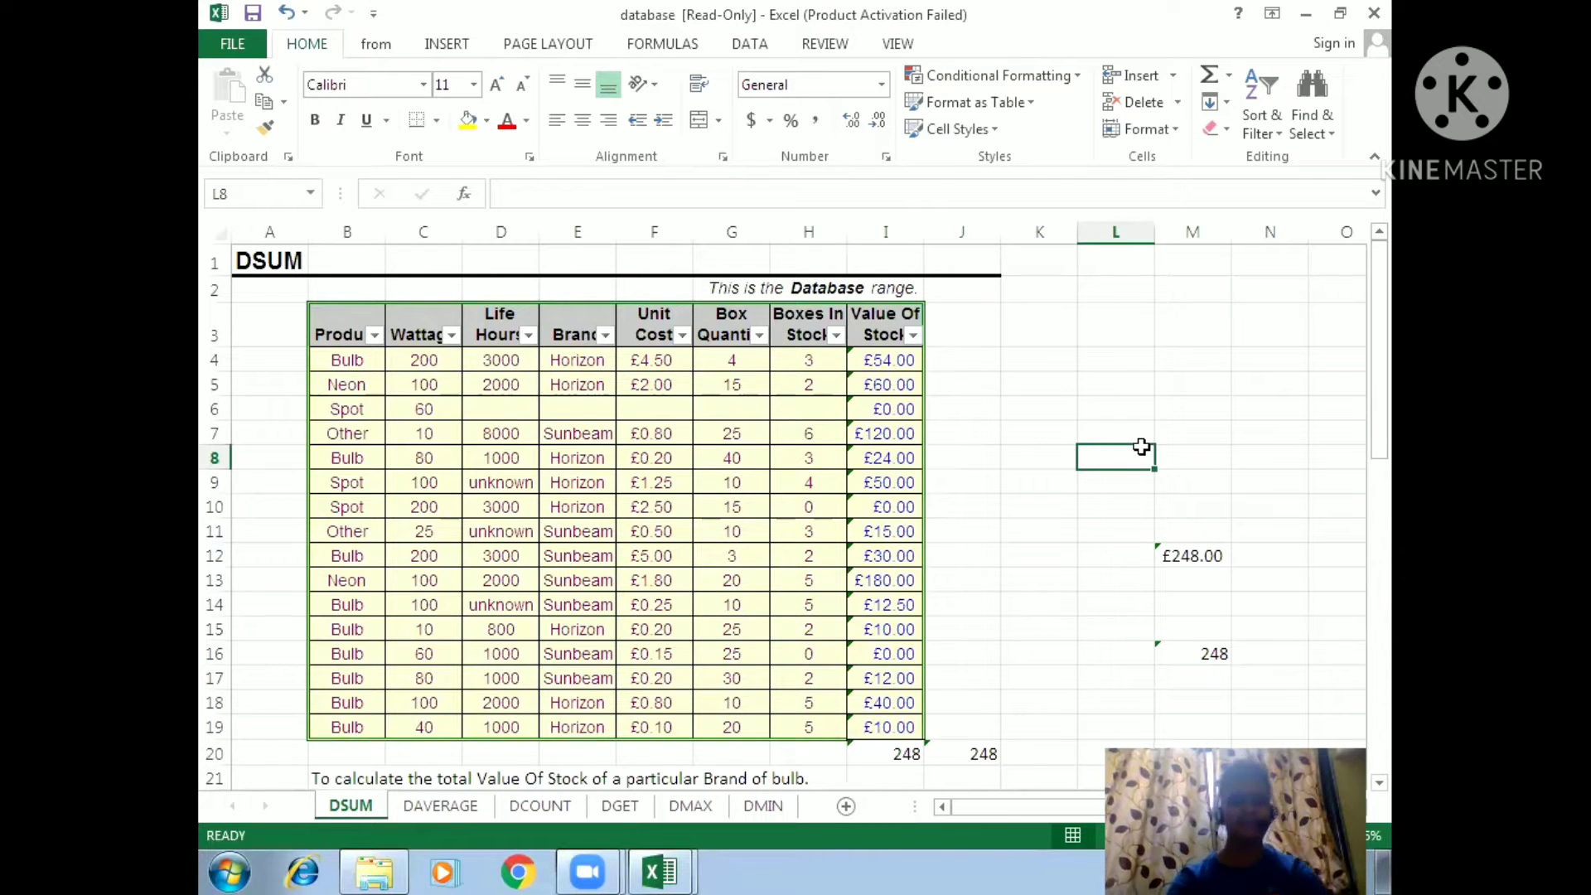
click(1193, 454)
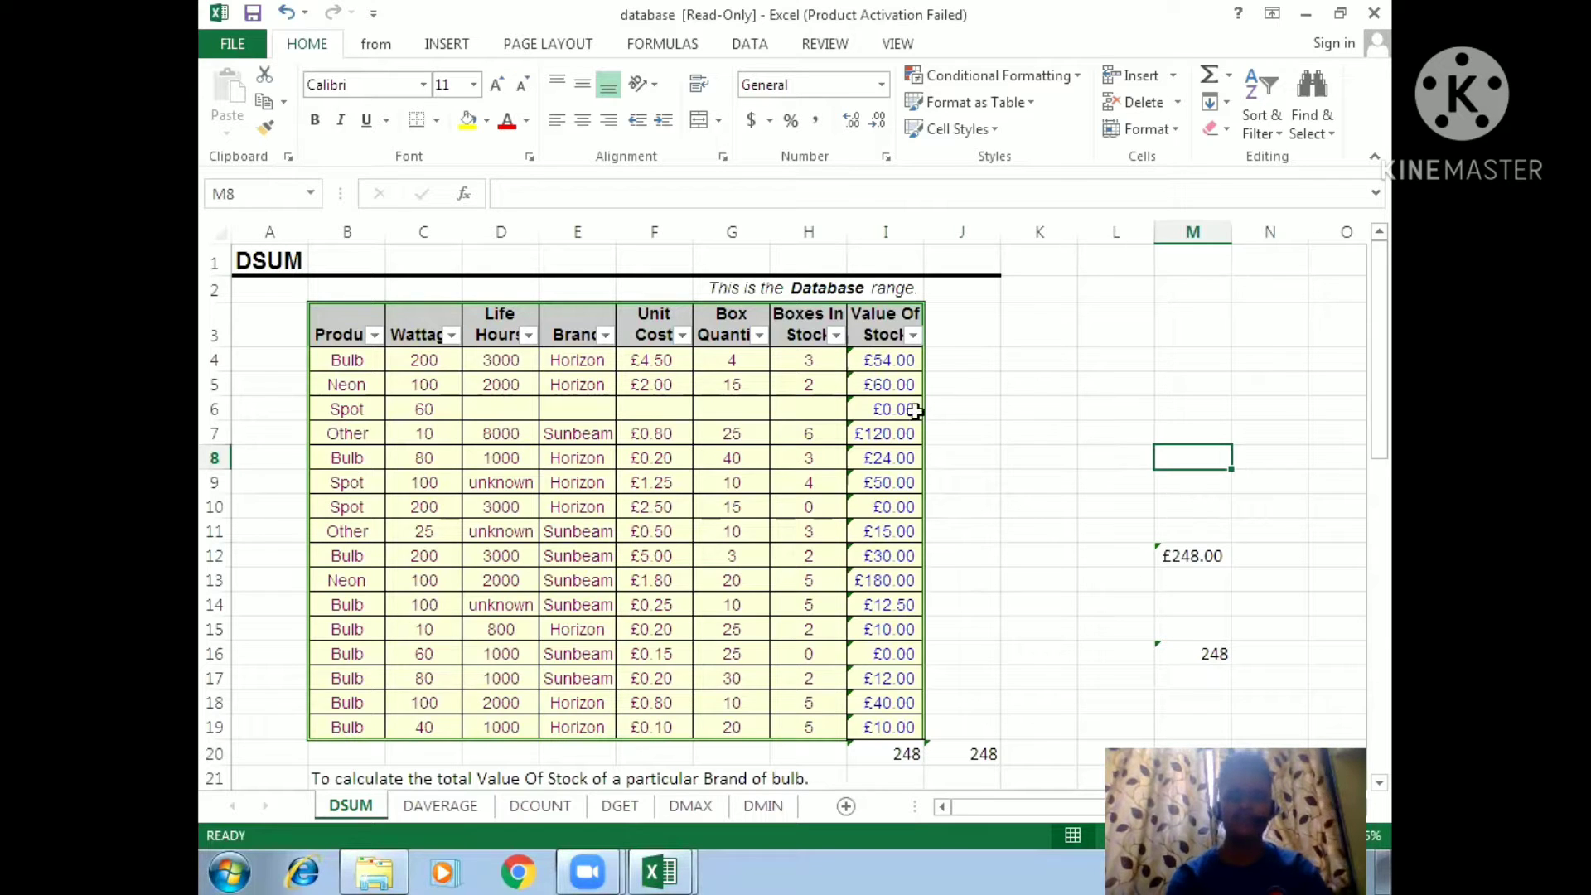
click(1086, 584)
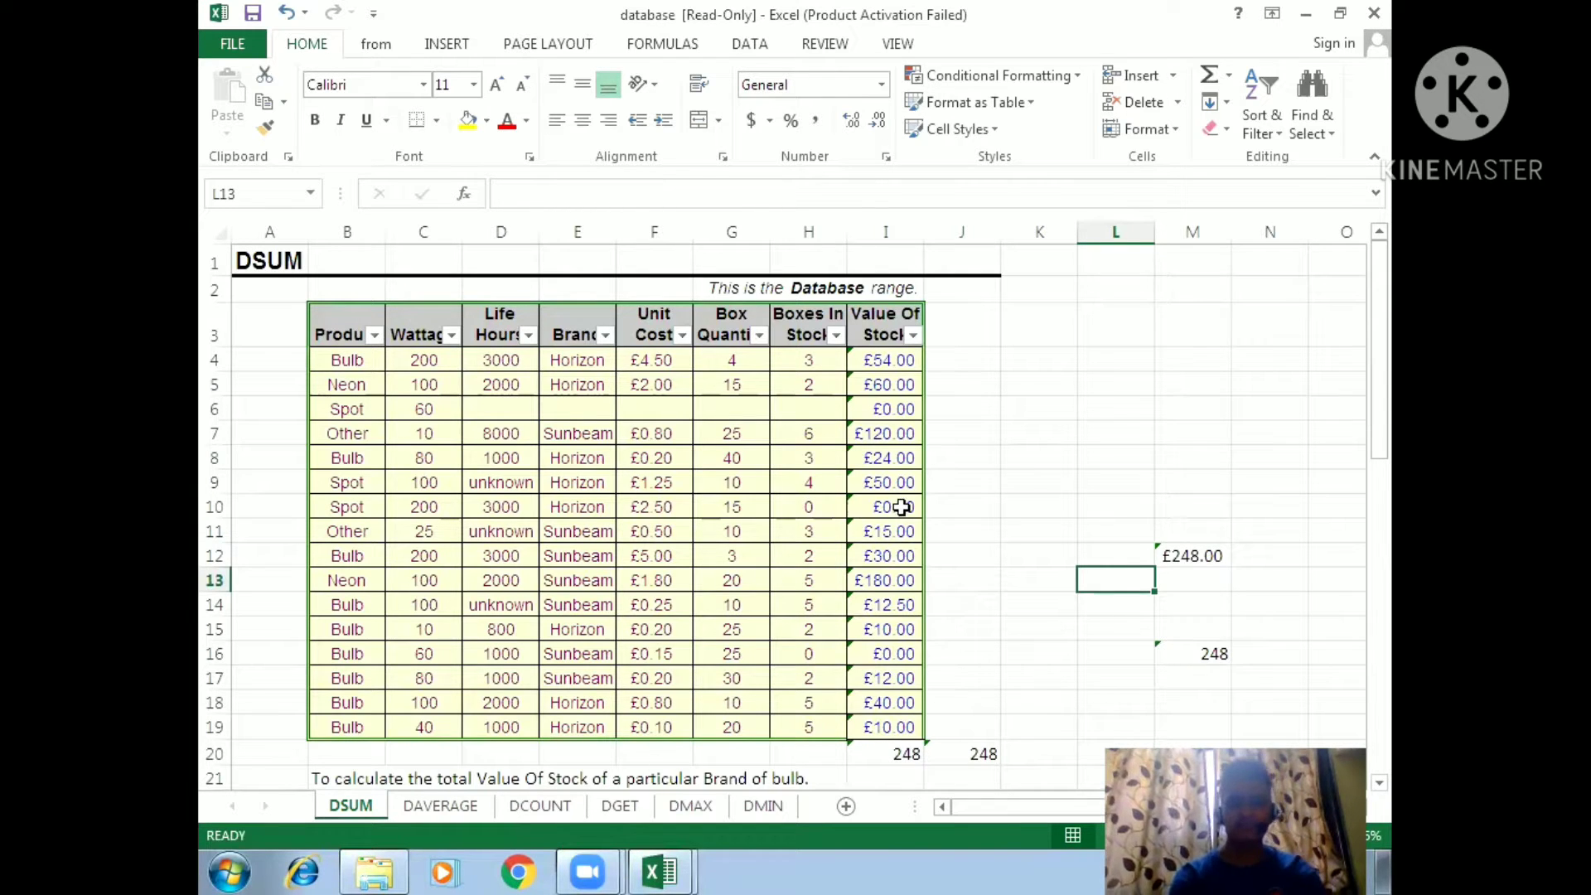
click(1117, 481)
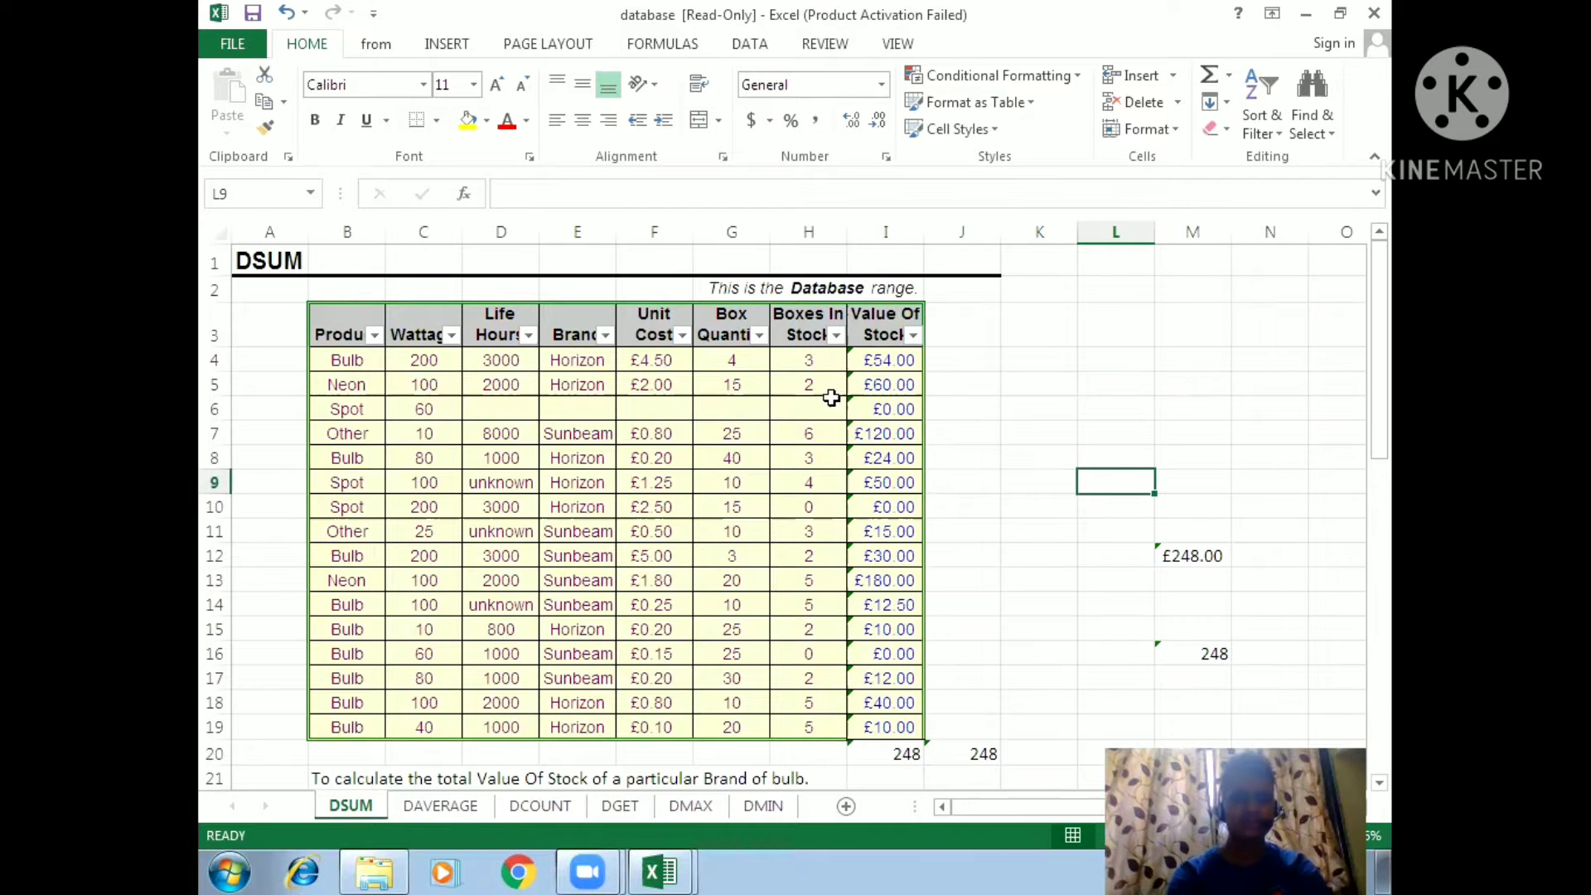
click(1033, 435)
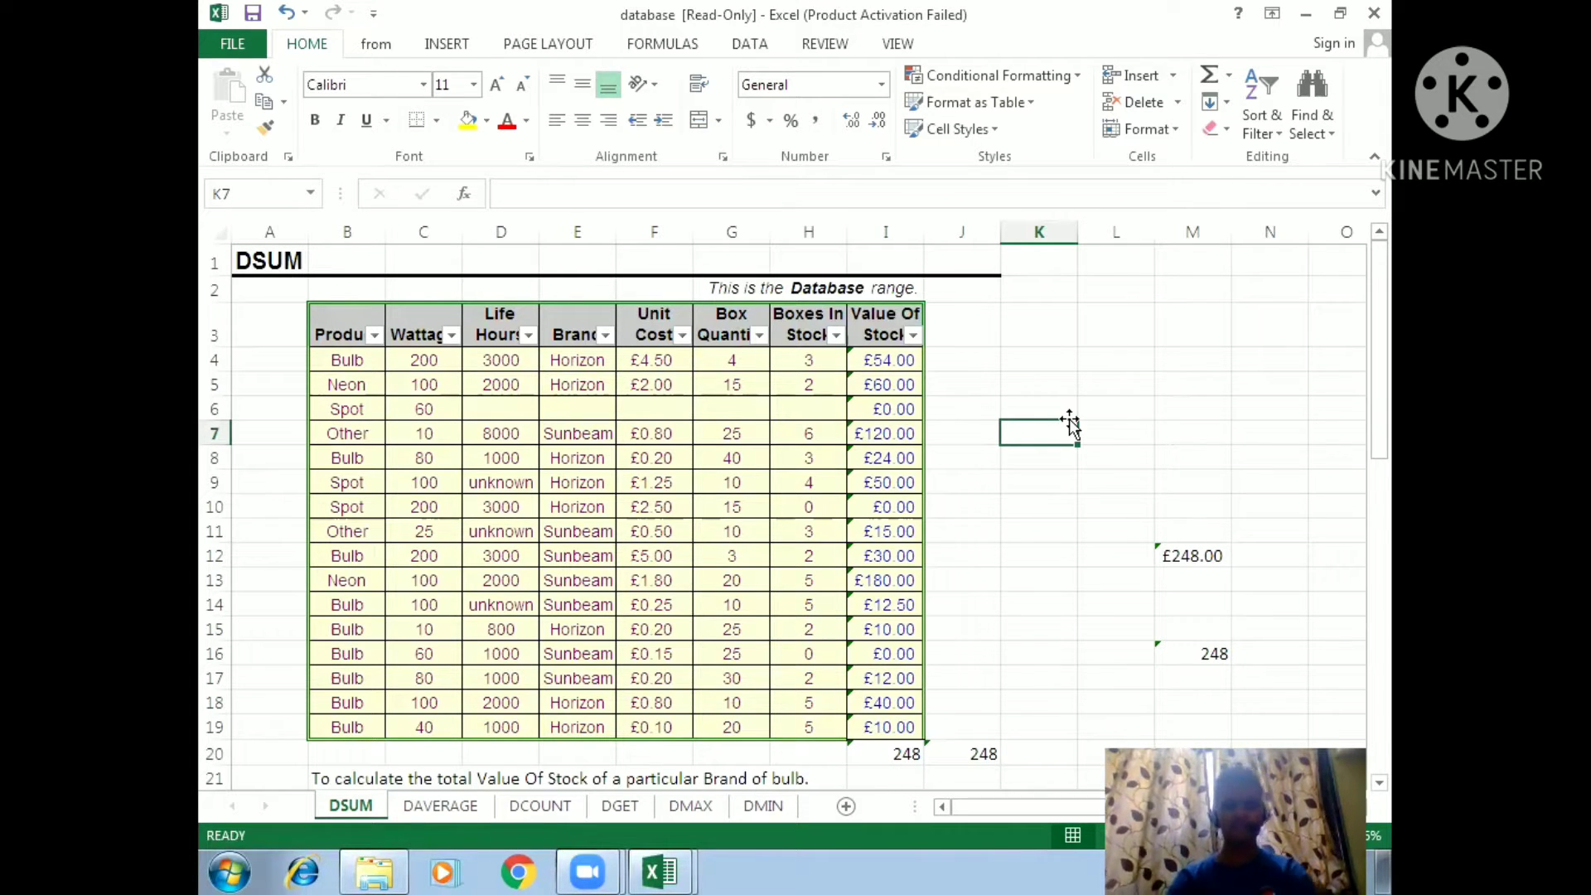
click(1040, 358)
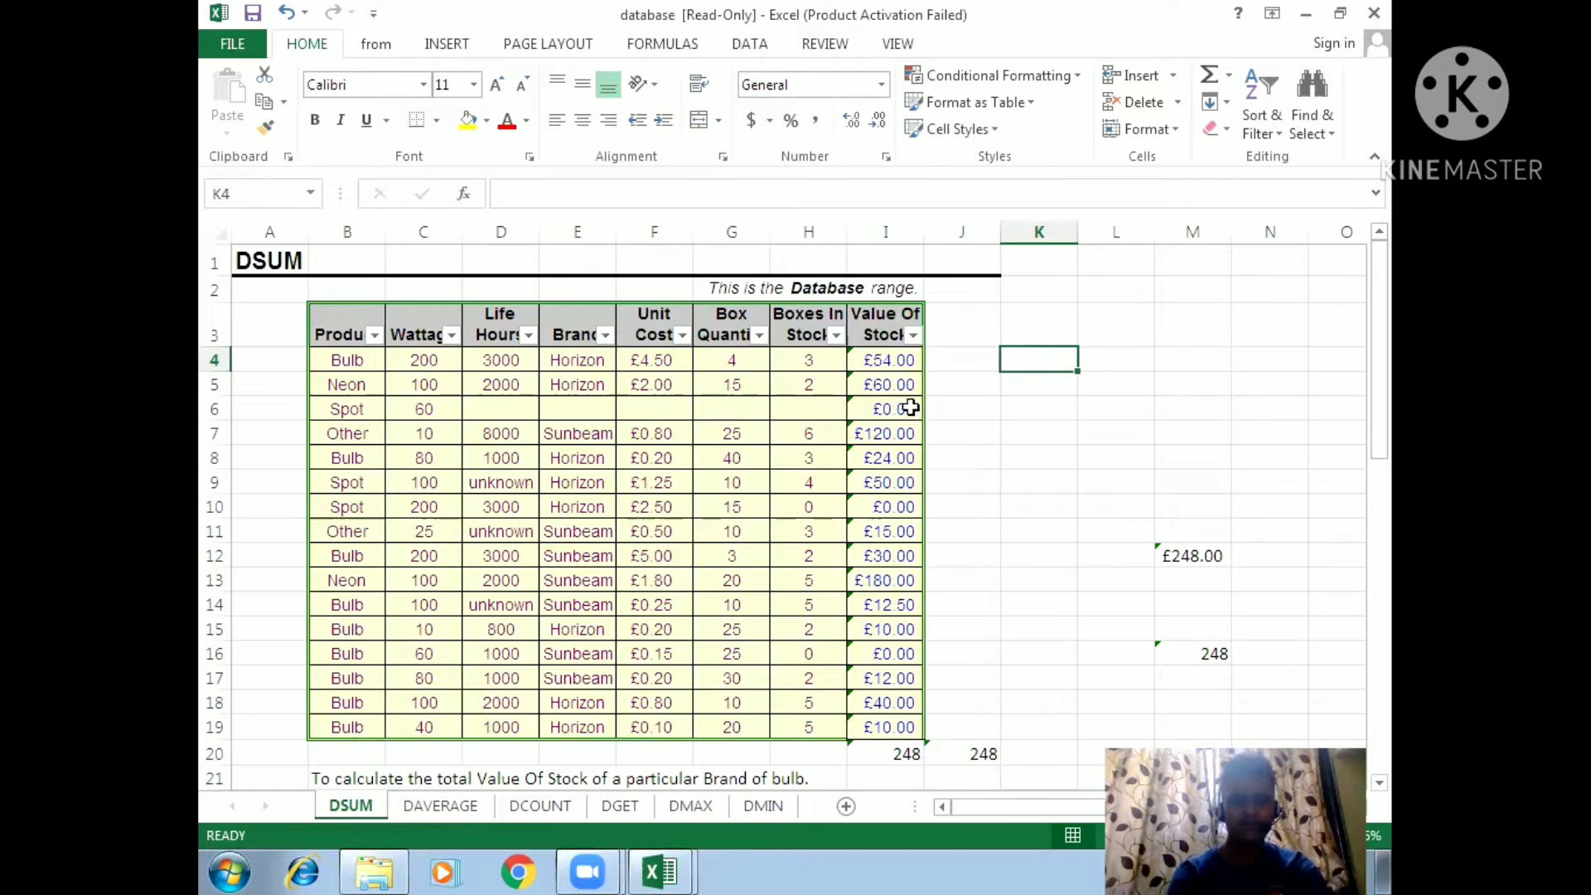
click(1085, 484)
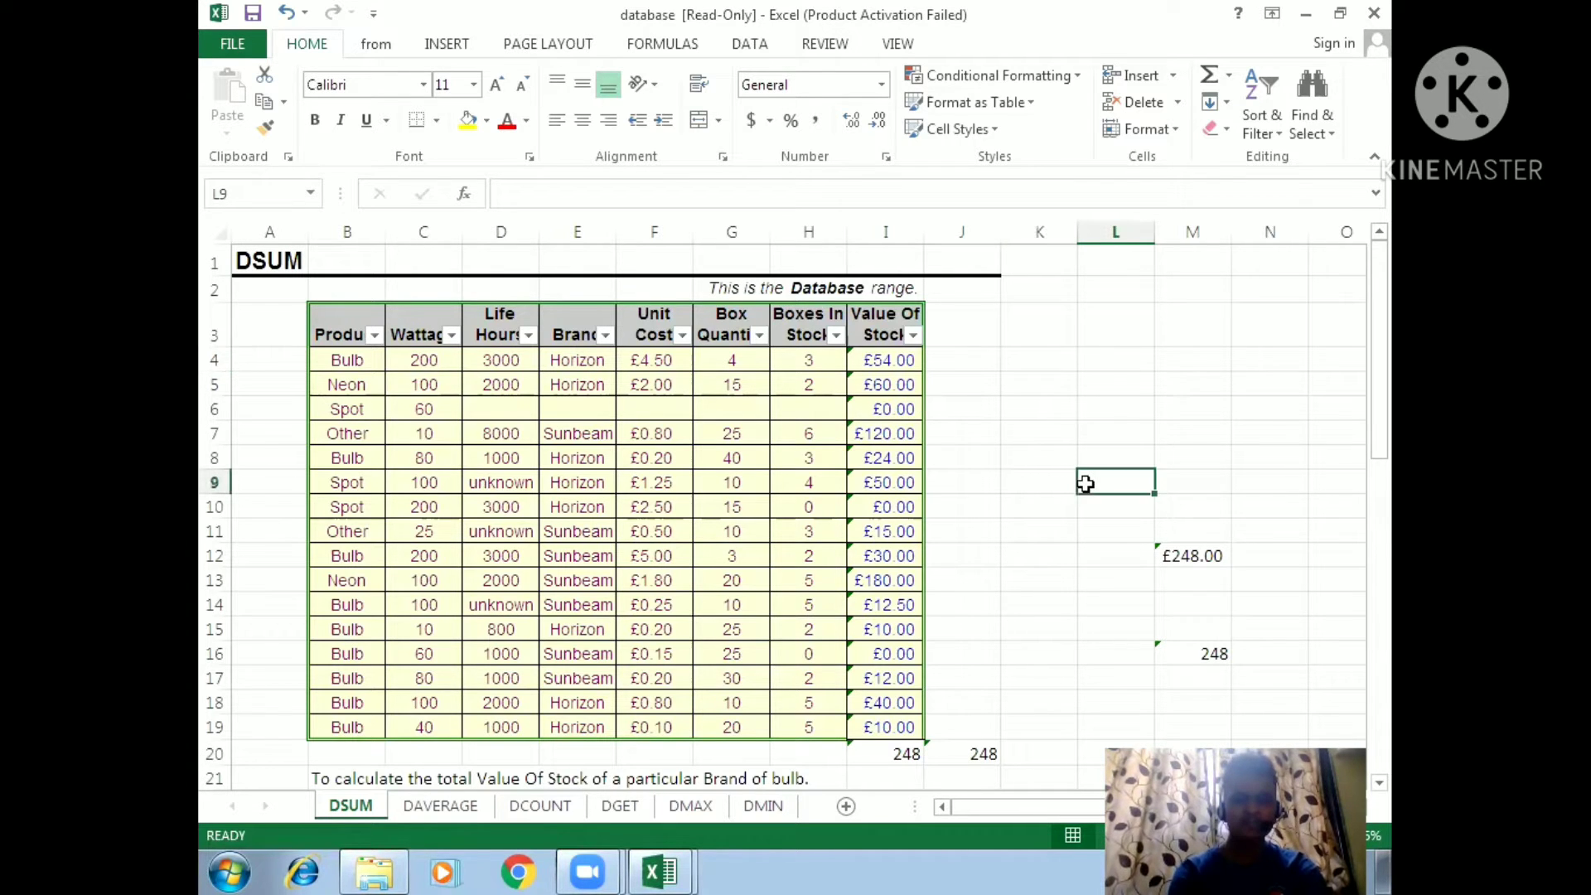
click(1080, 437)
drag(346, 360, 334, 727)
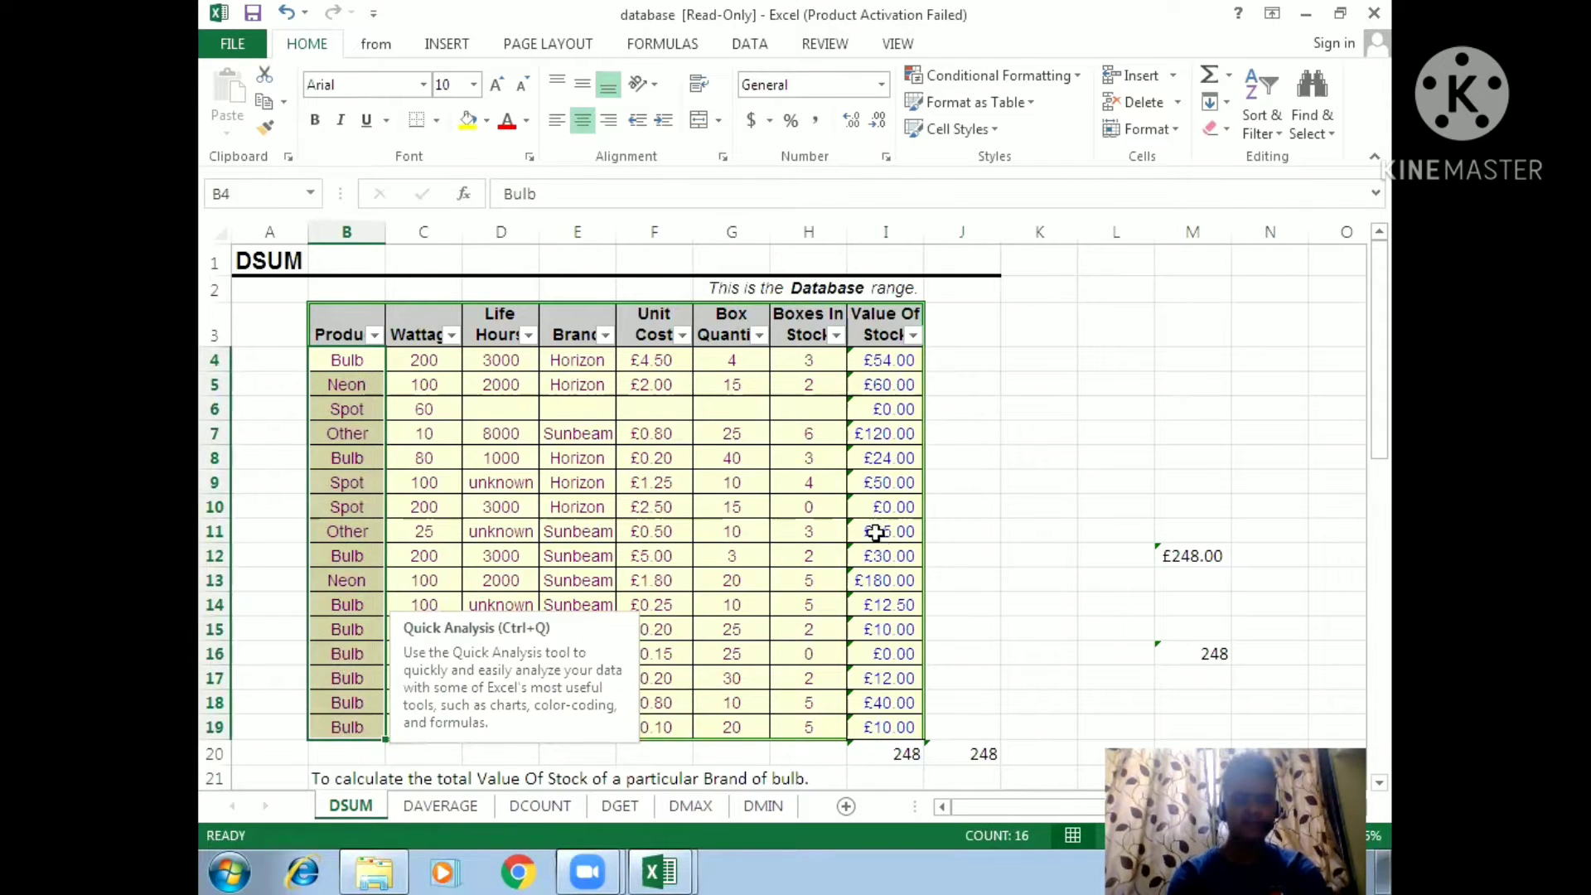
click(1052, 458)
- Enter =SUMIF(B4:B19,"bulb",I4:I19) in cell K5 to total the stock value of bulbs
click(1048, 389)
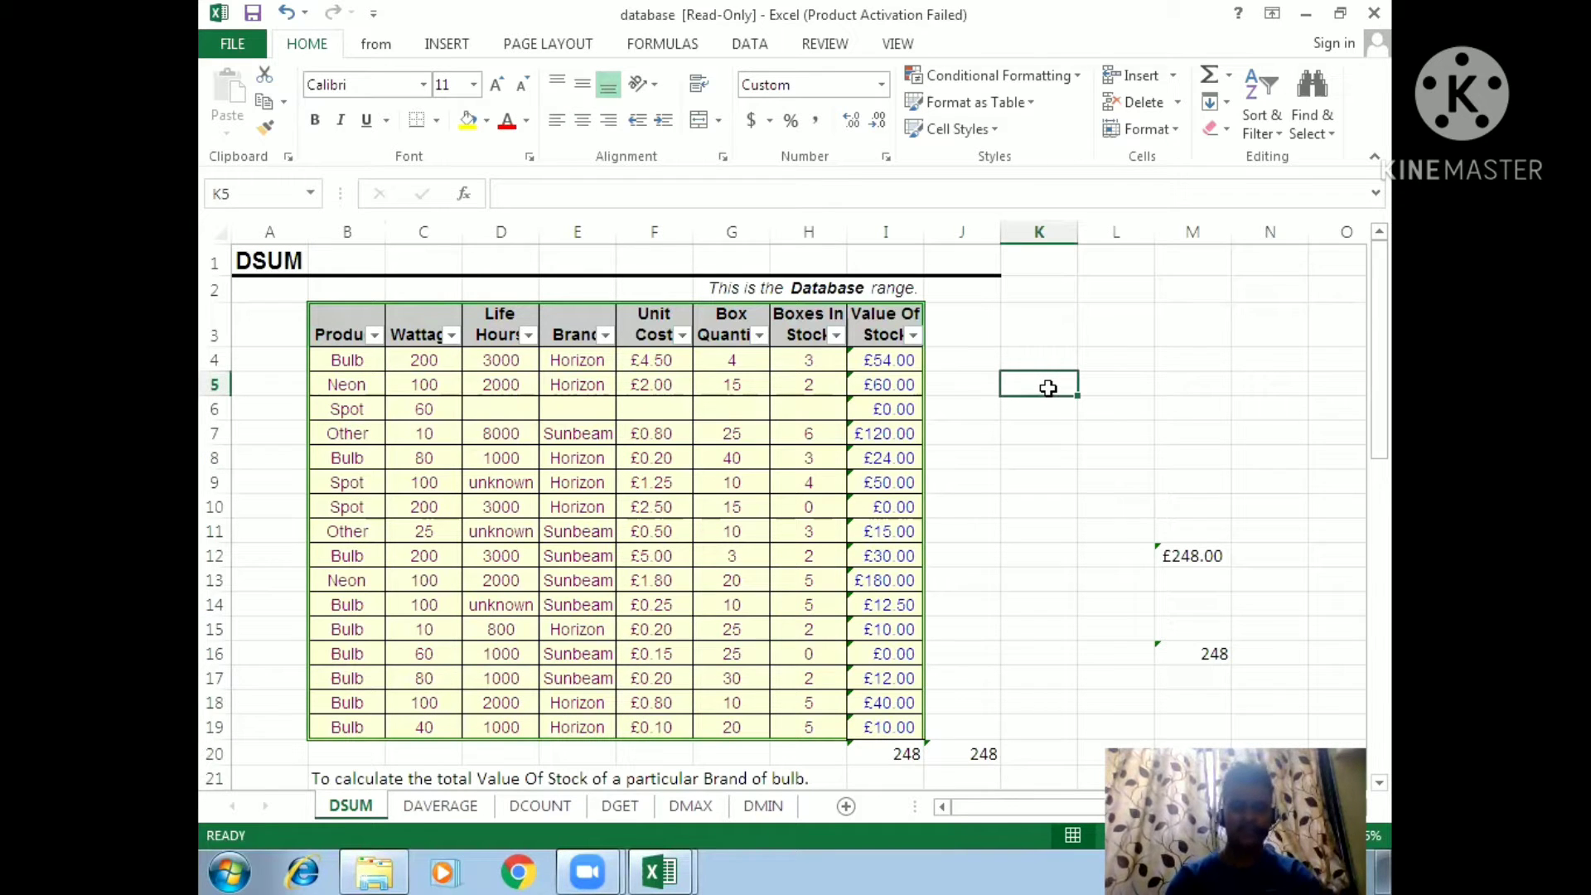
text(=sumi)
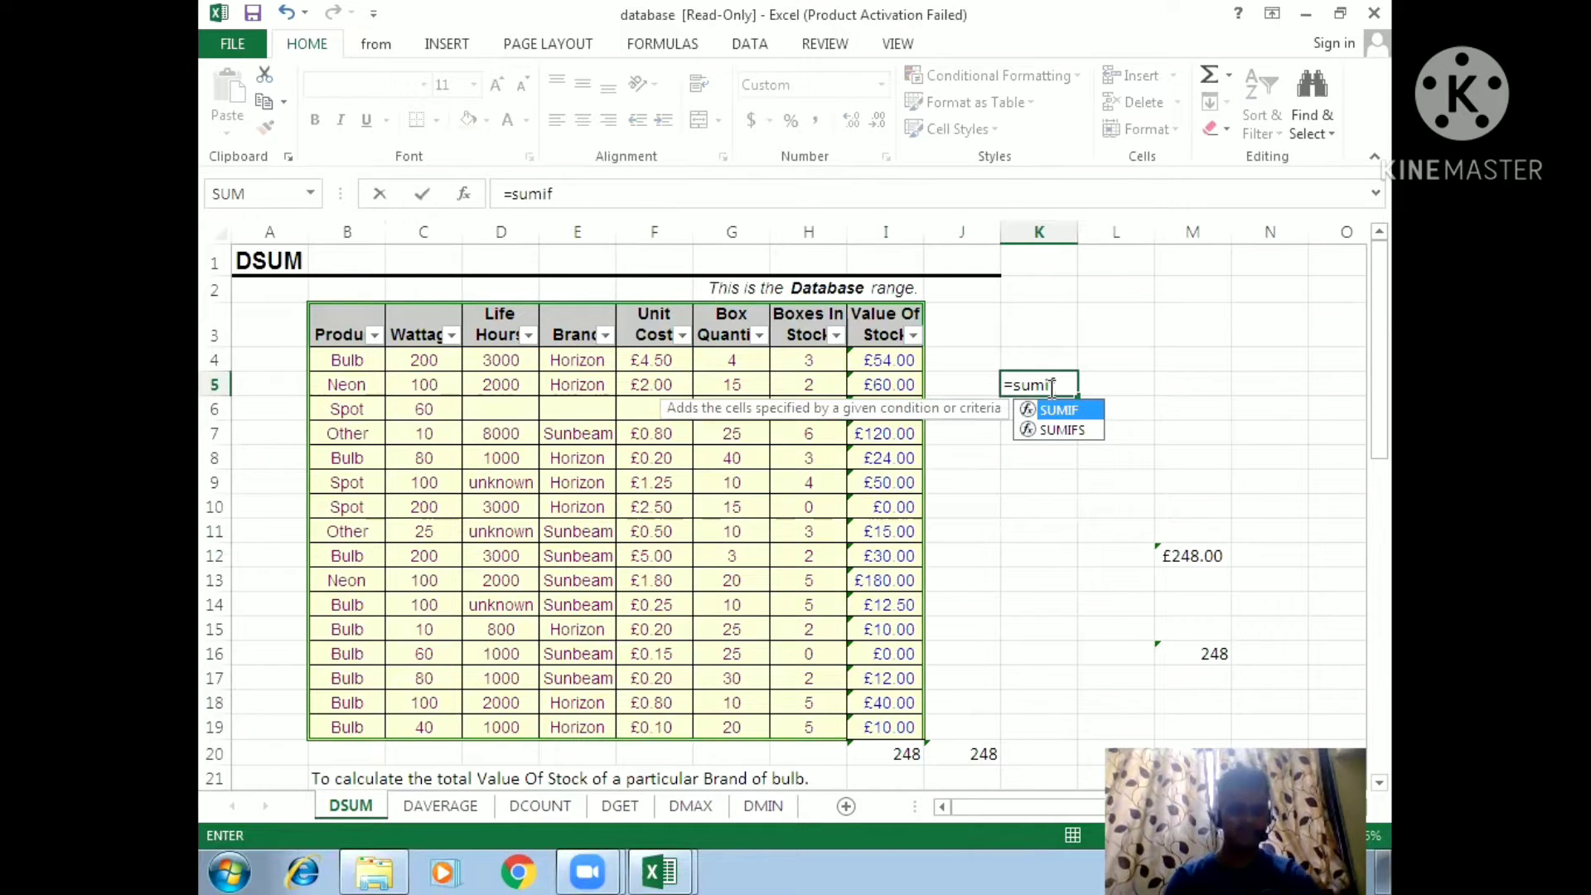
text(f)
key(Tab)
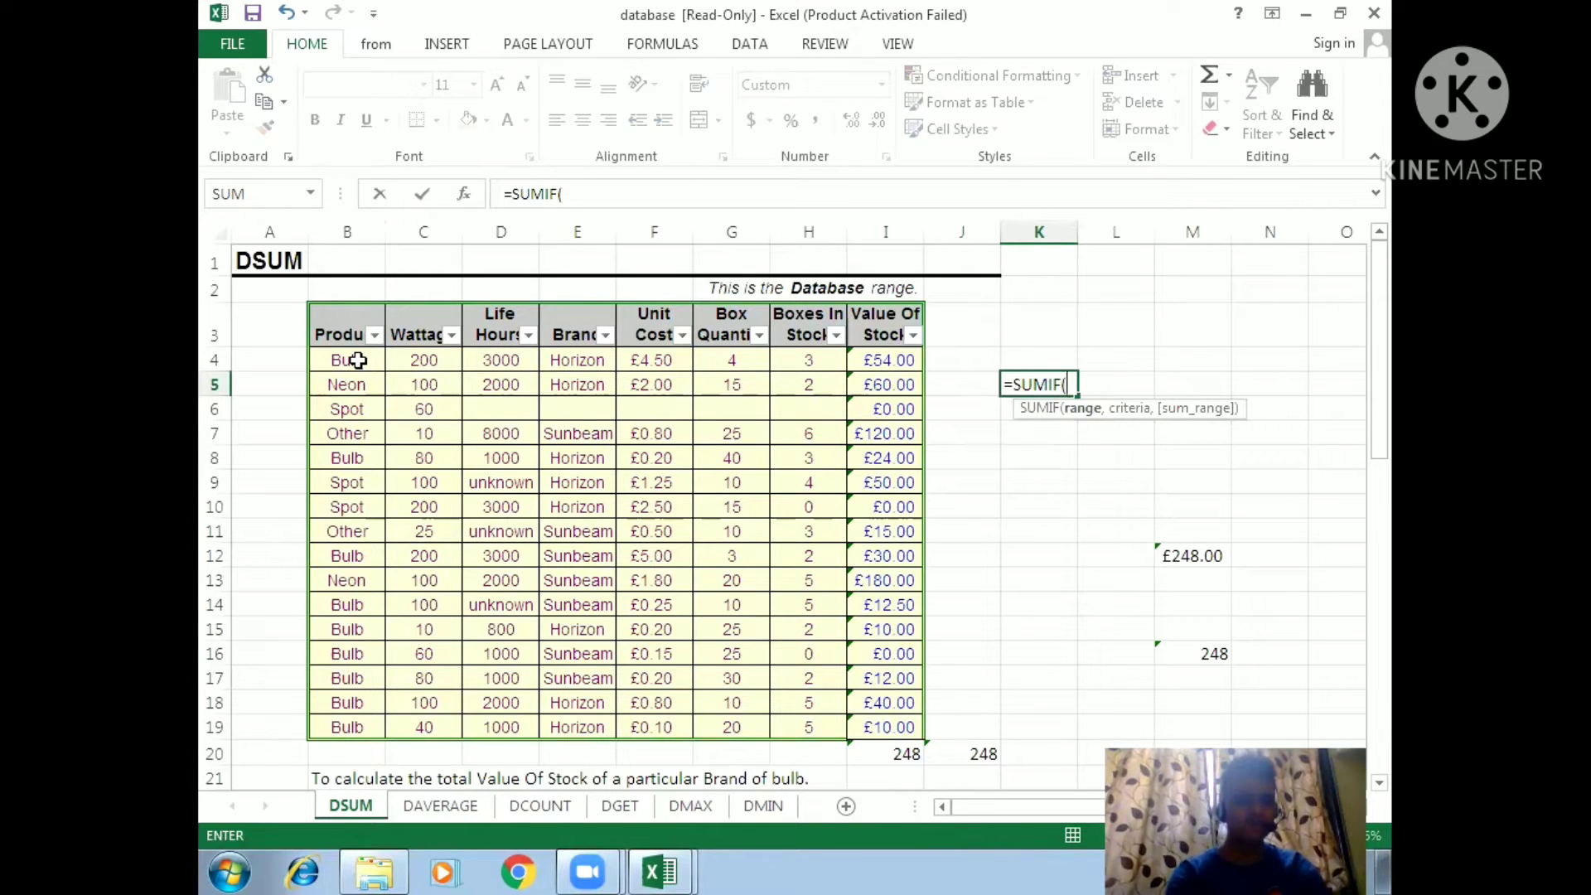
drag(358, 359, 340, 726)
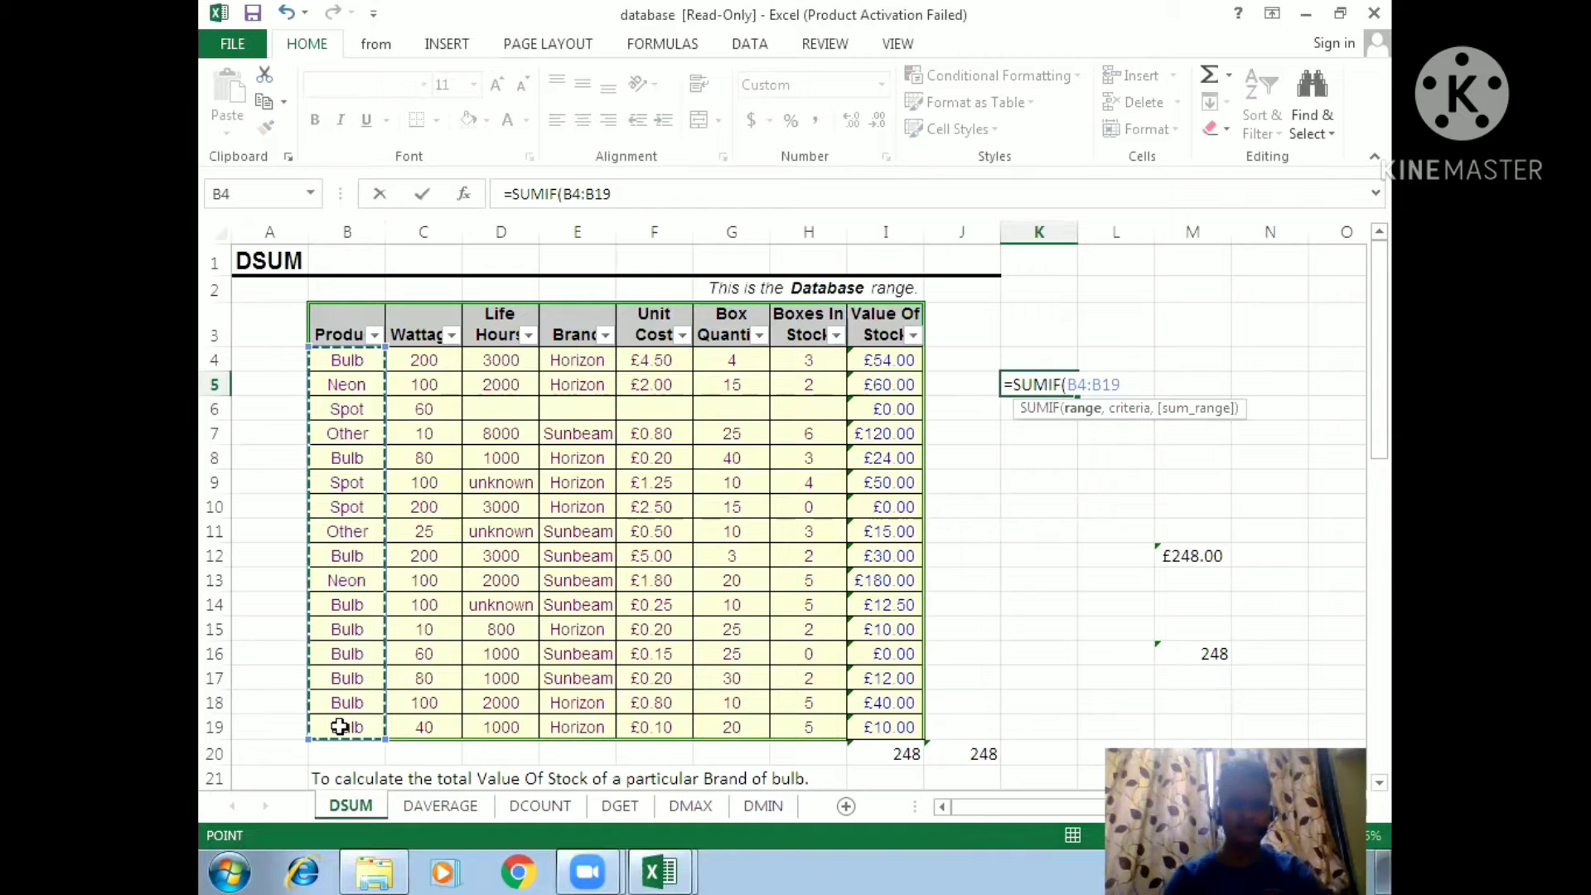
text(,)
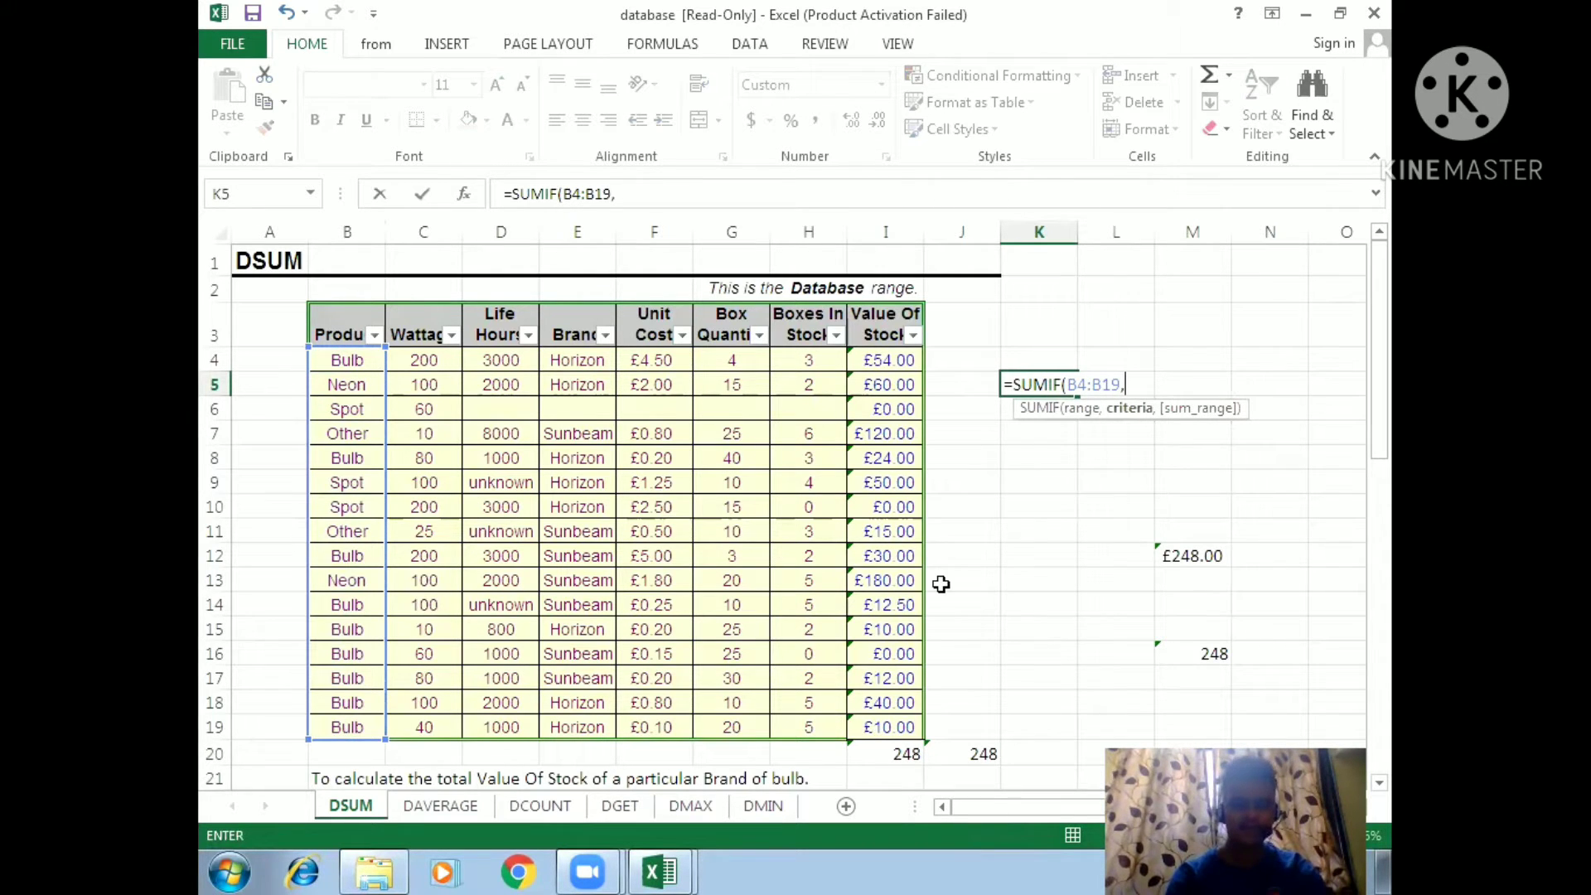
text("bul)
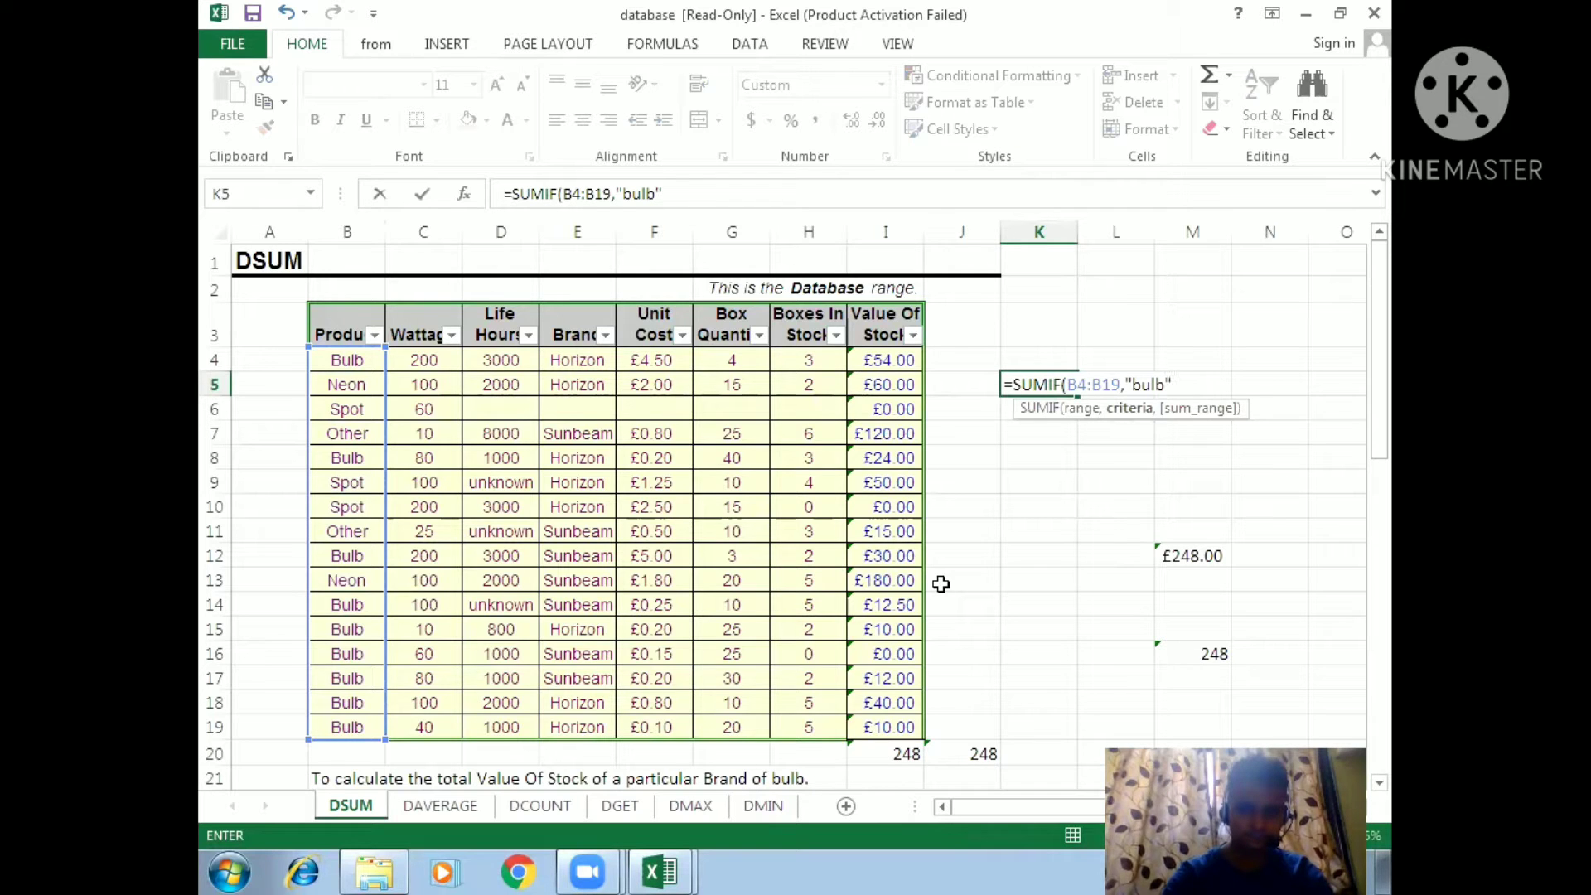
text(b",)
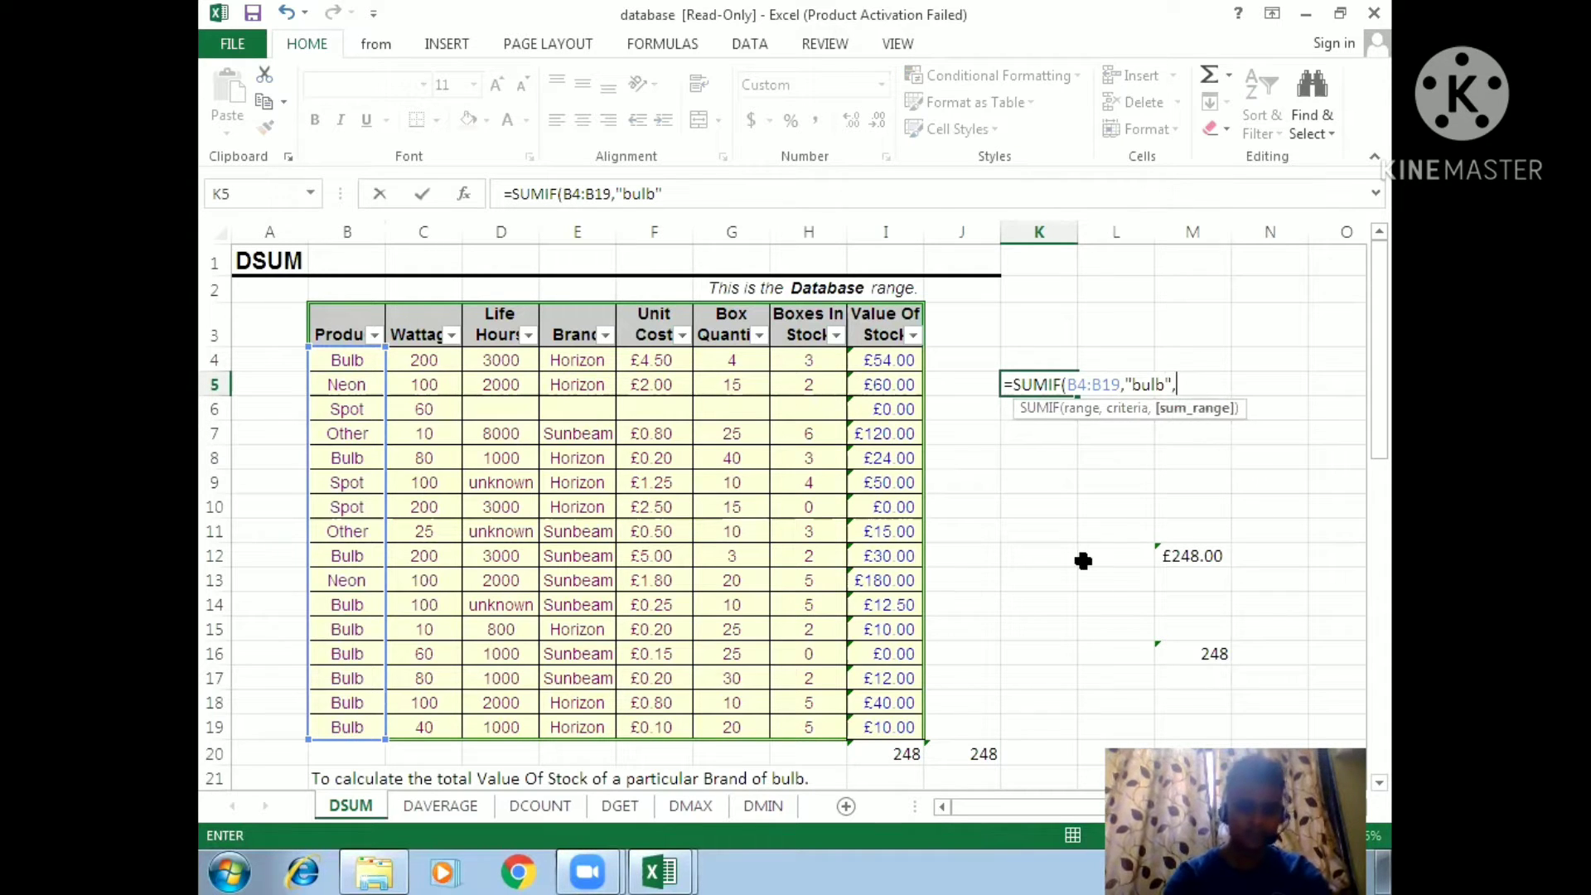
drag(886, 364, 879, 719)
key(Return)
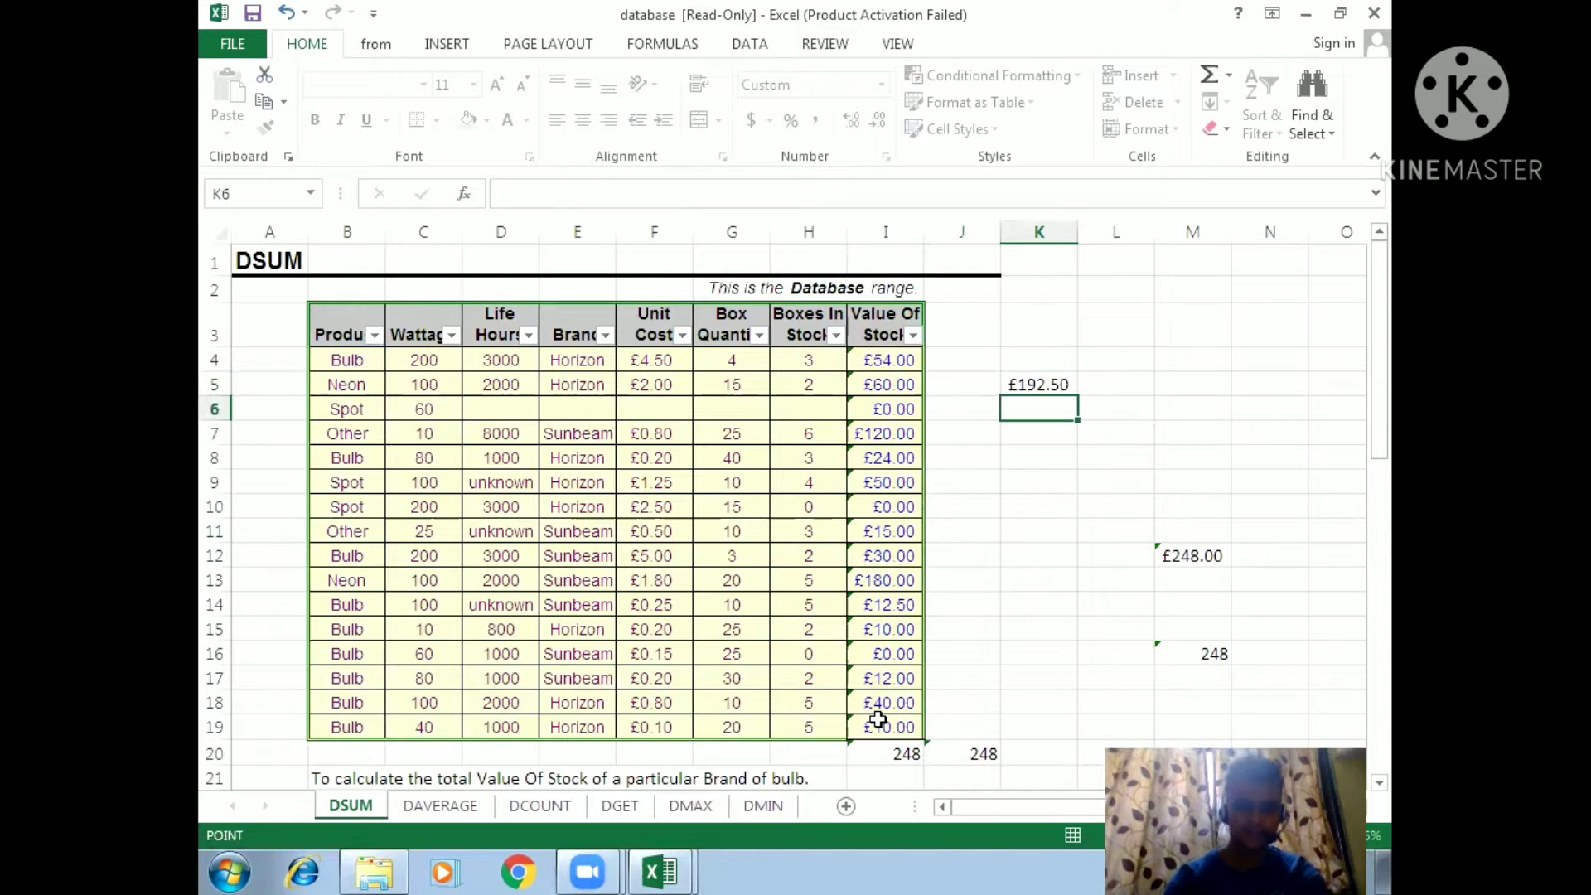
- Compare the SUMIF formula in K5 with the existing formula in M16
click(1092, 562)
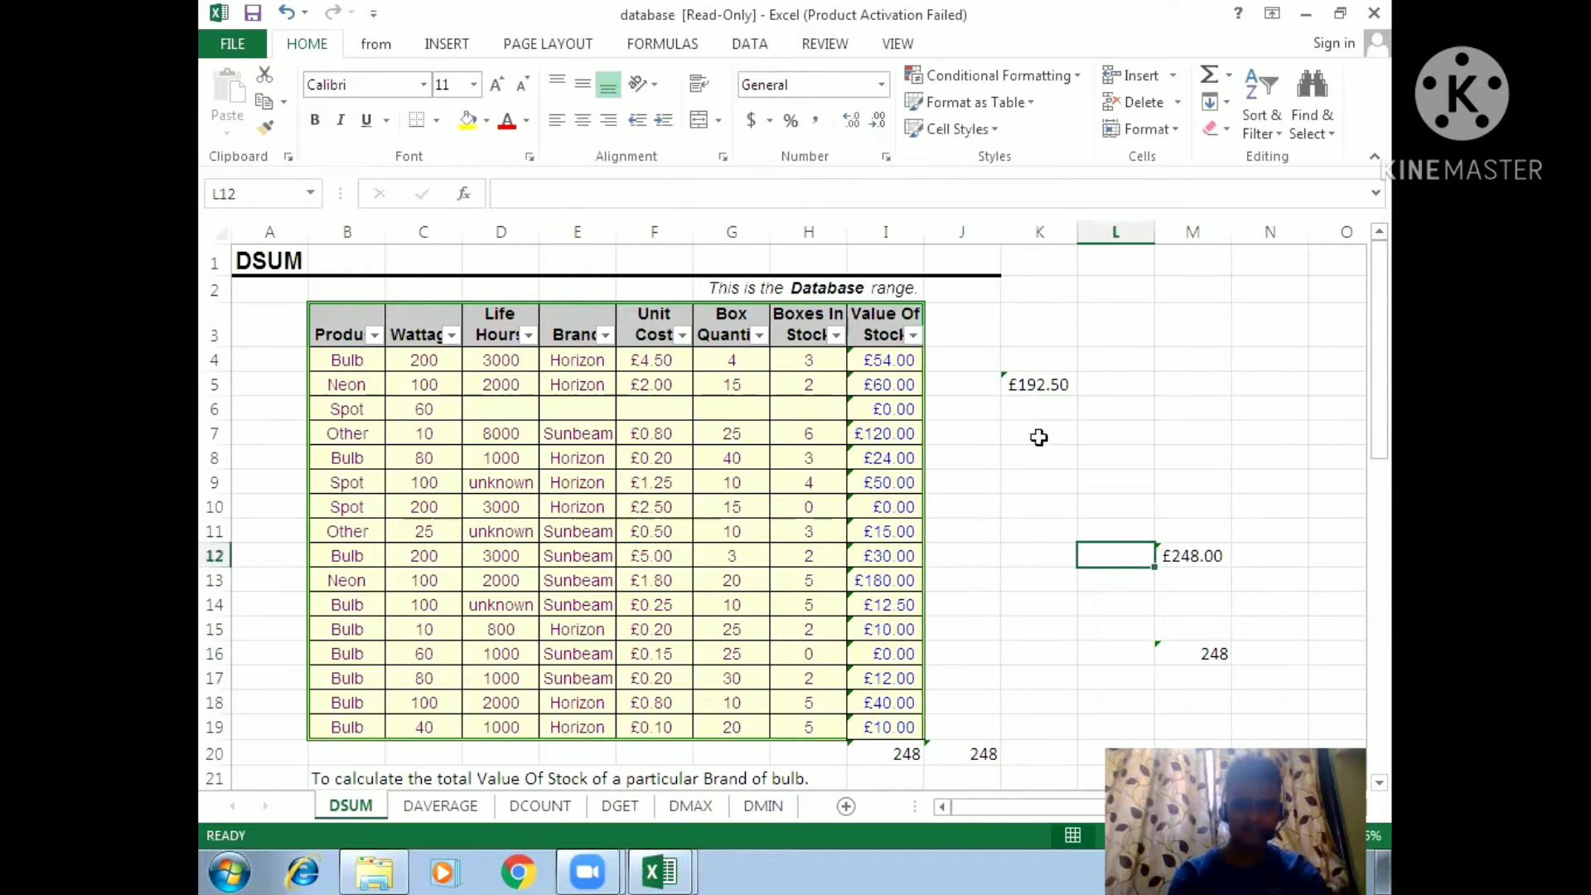
click(1052, 384)
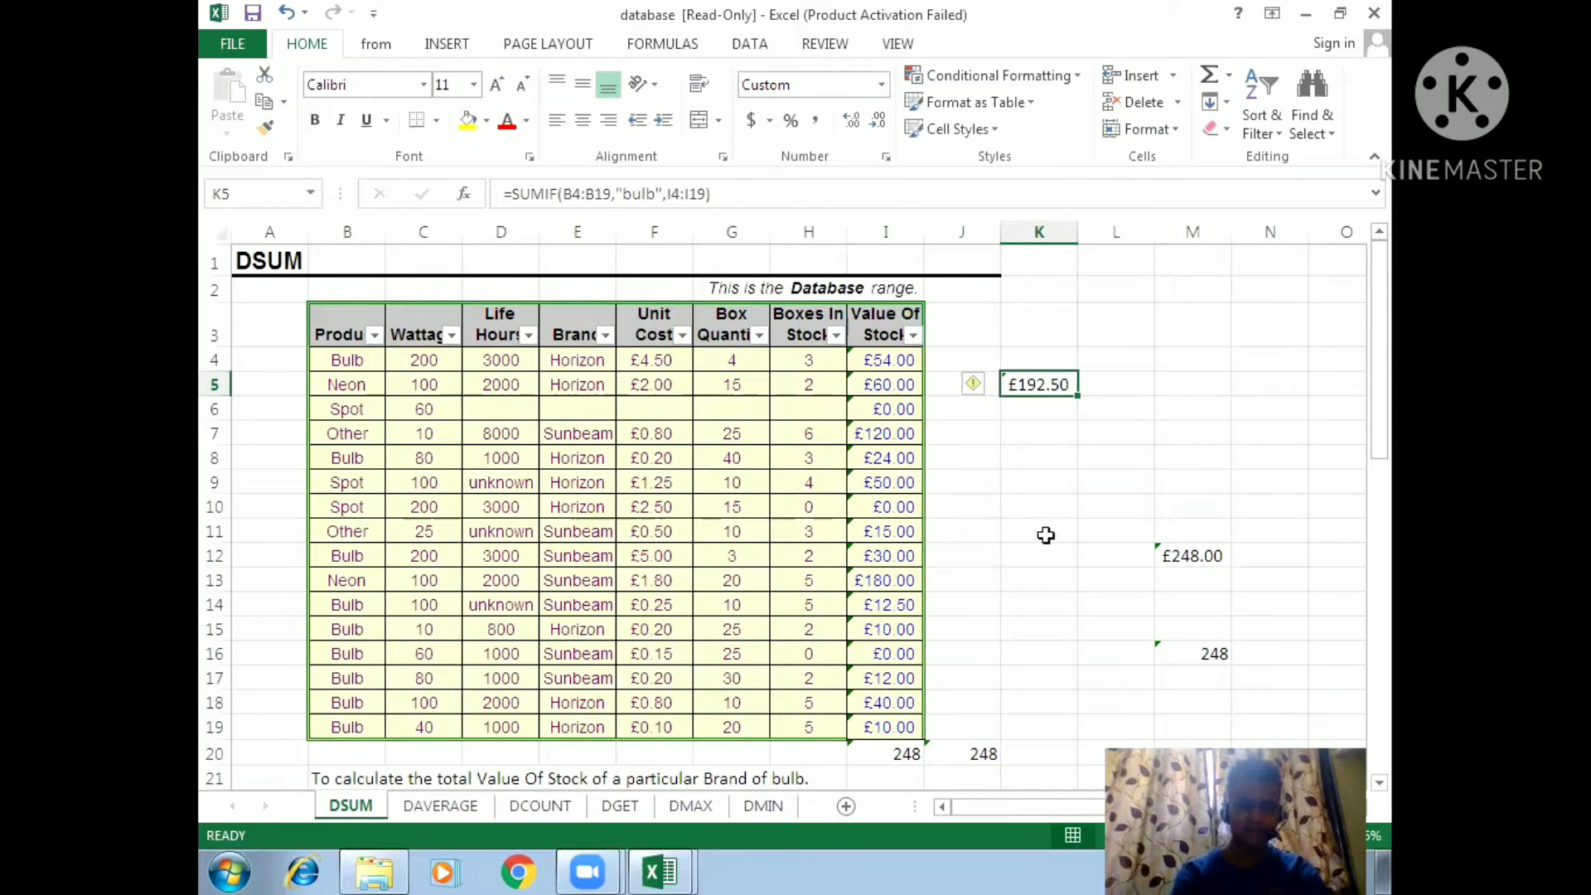
click(1220, 654)
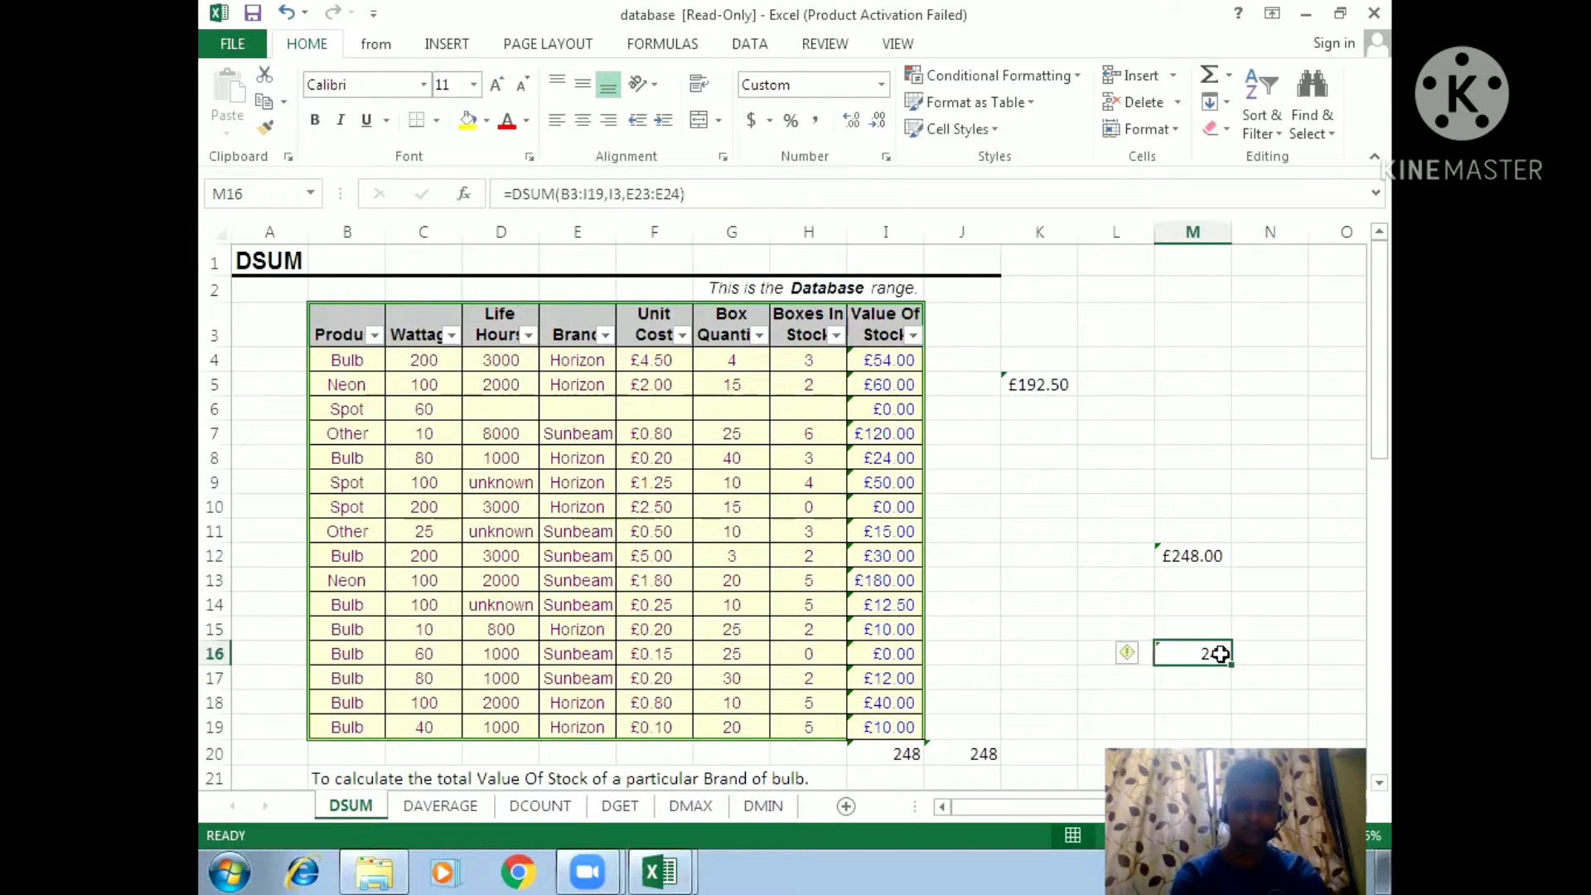
click(1051, 385)
click(1013, 458)
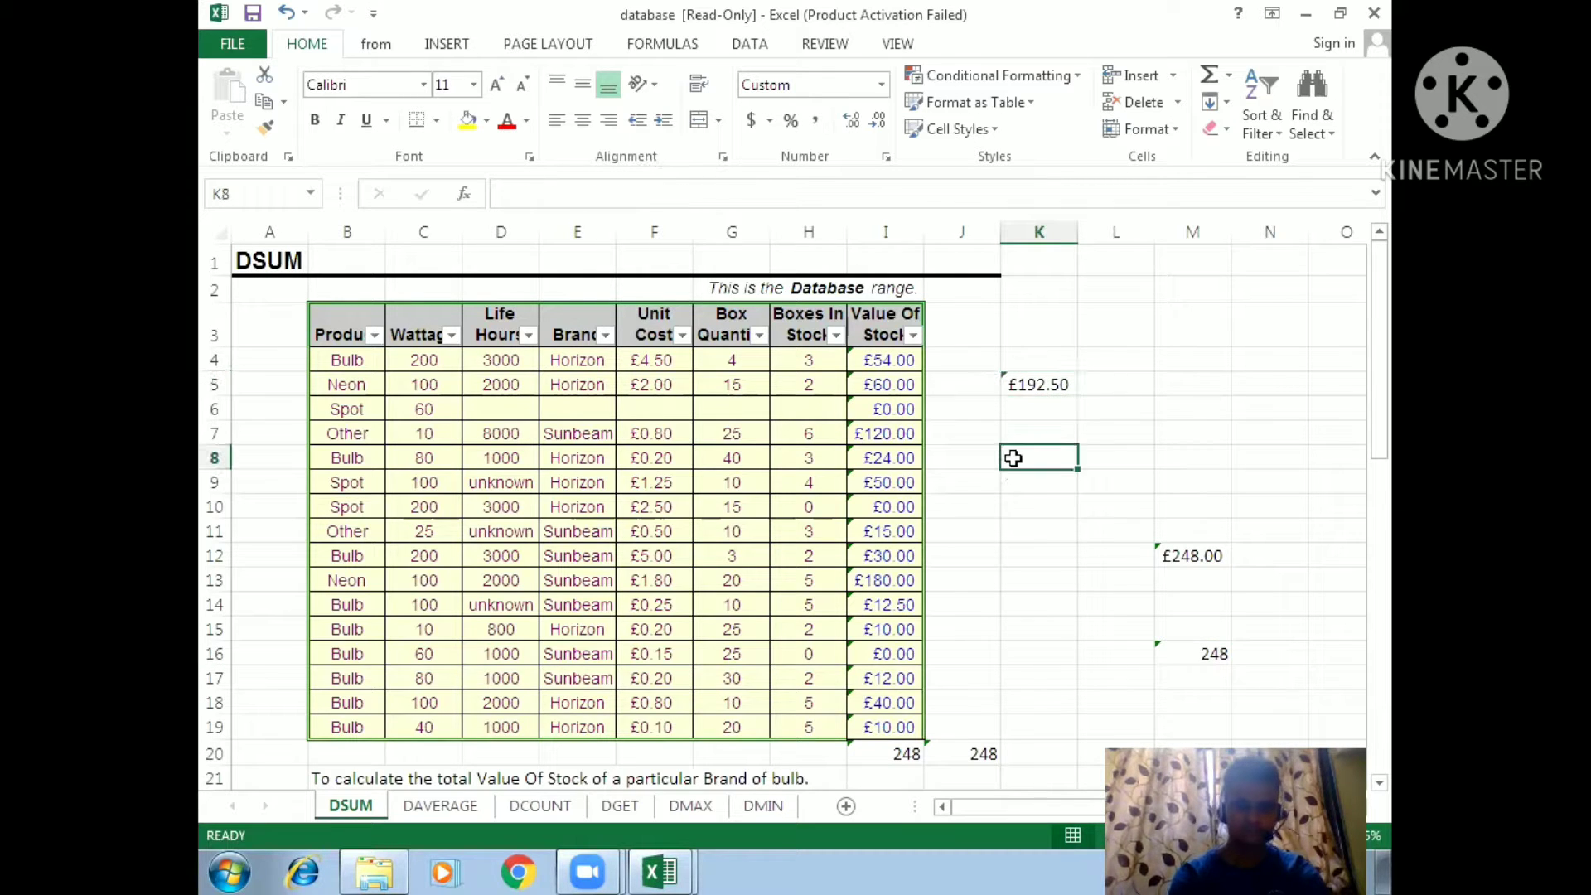
- Enter =SUMIF(B4:B19,"Bulb",I4:I19) in cell K6 to total the stock value of bulbs again
click(1021, 414)
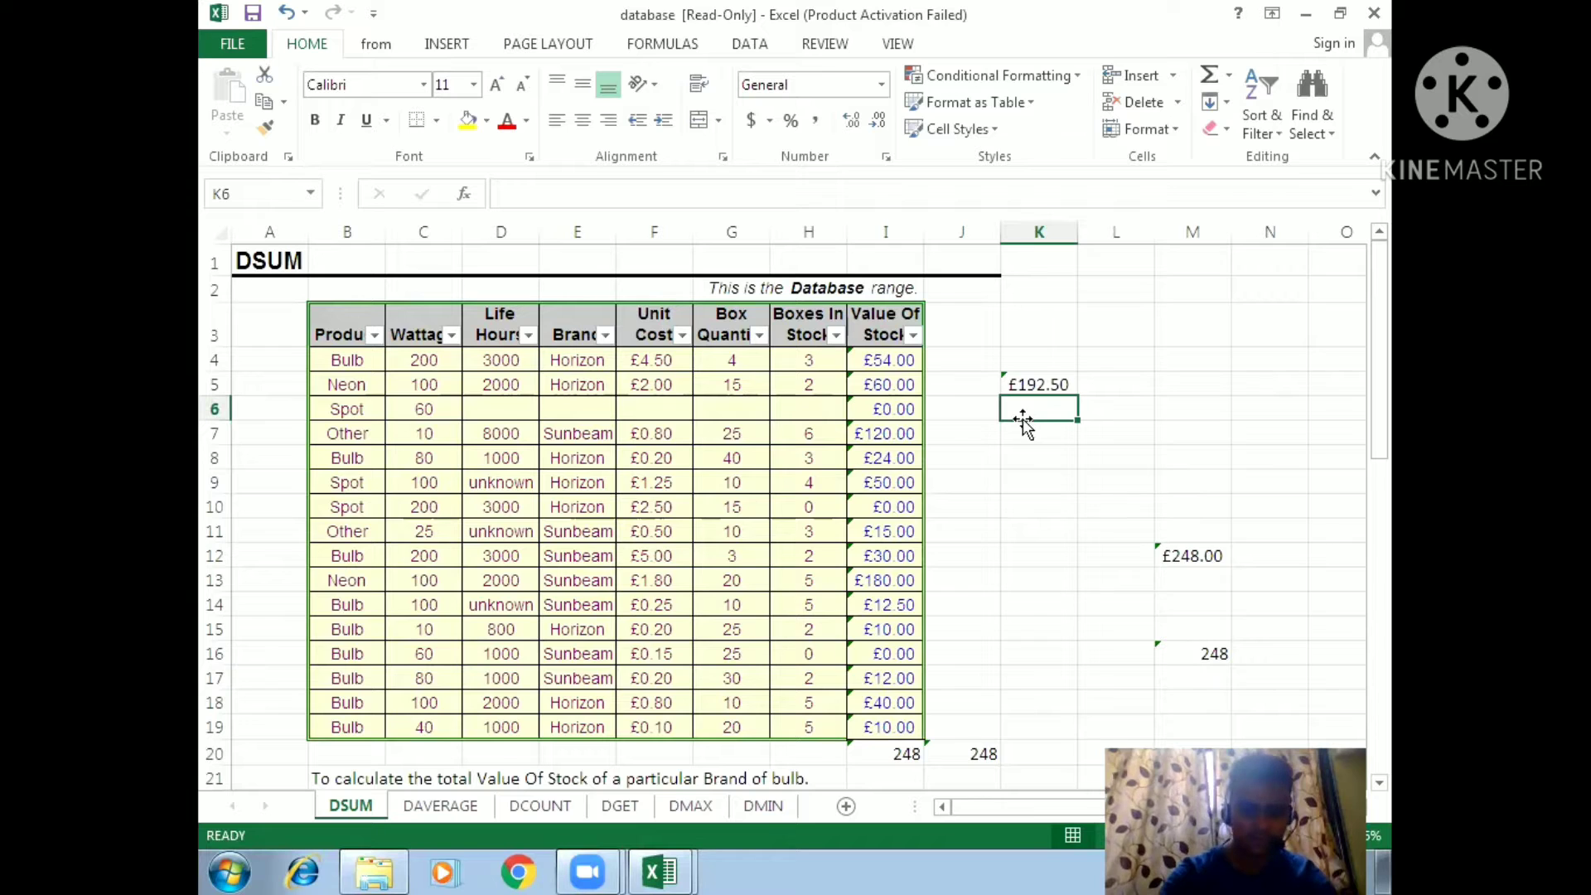
text(=SUMIF()
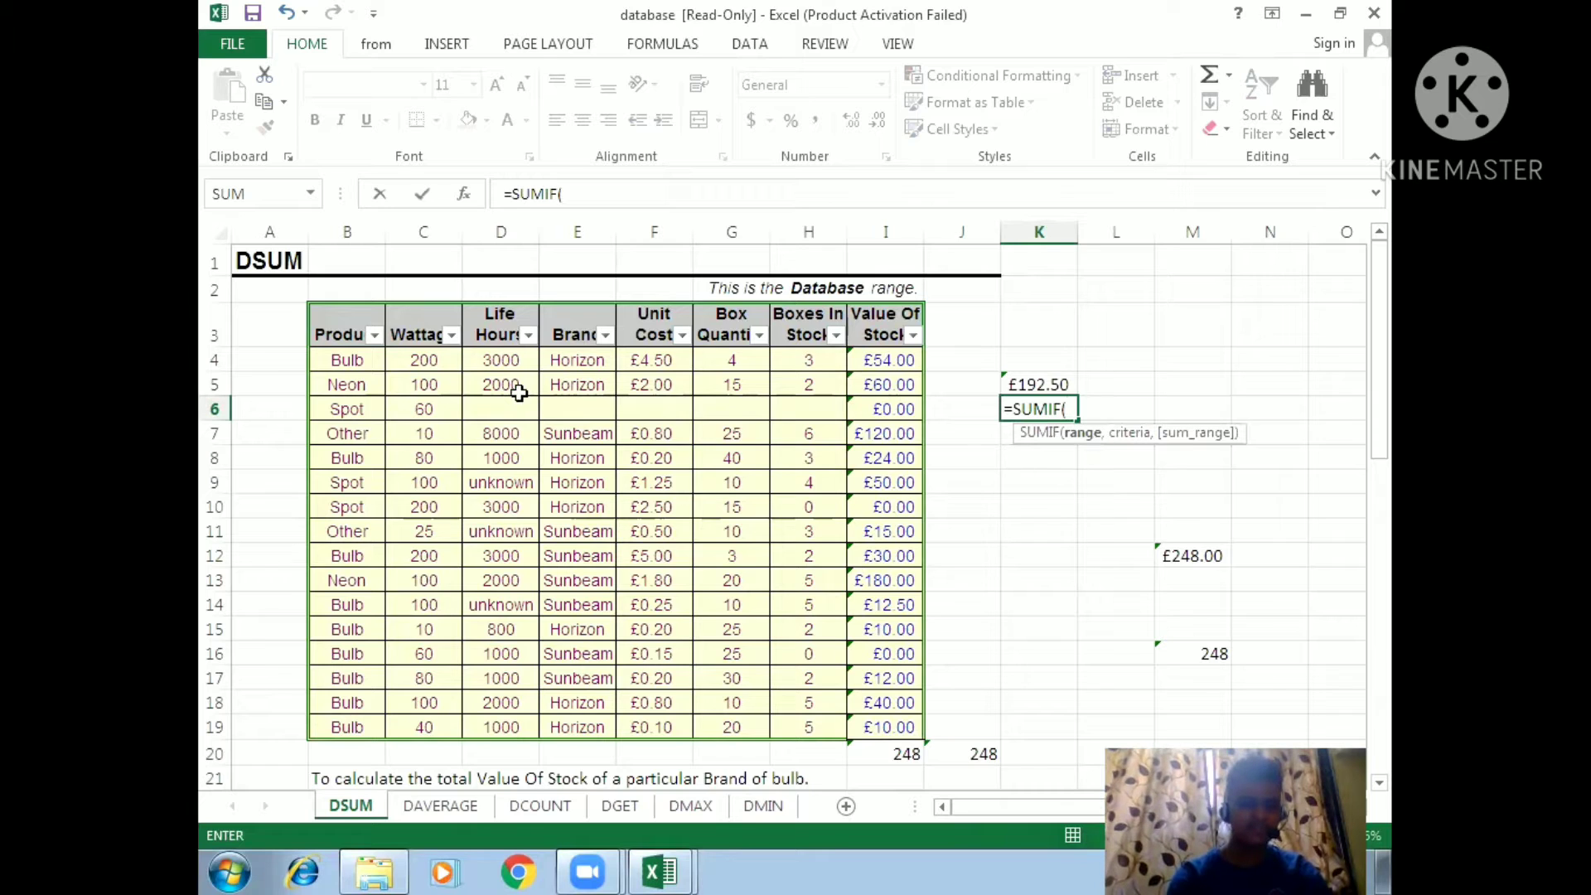
drag(359, 348, 330, 726)
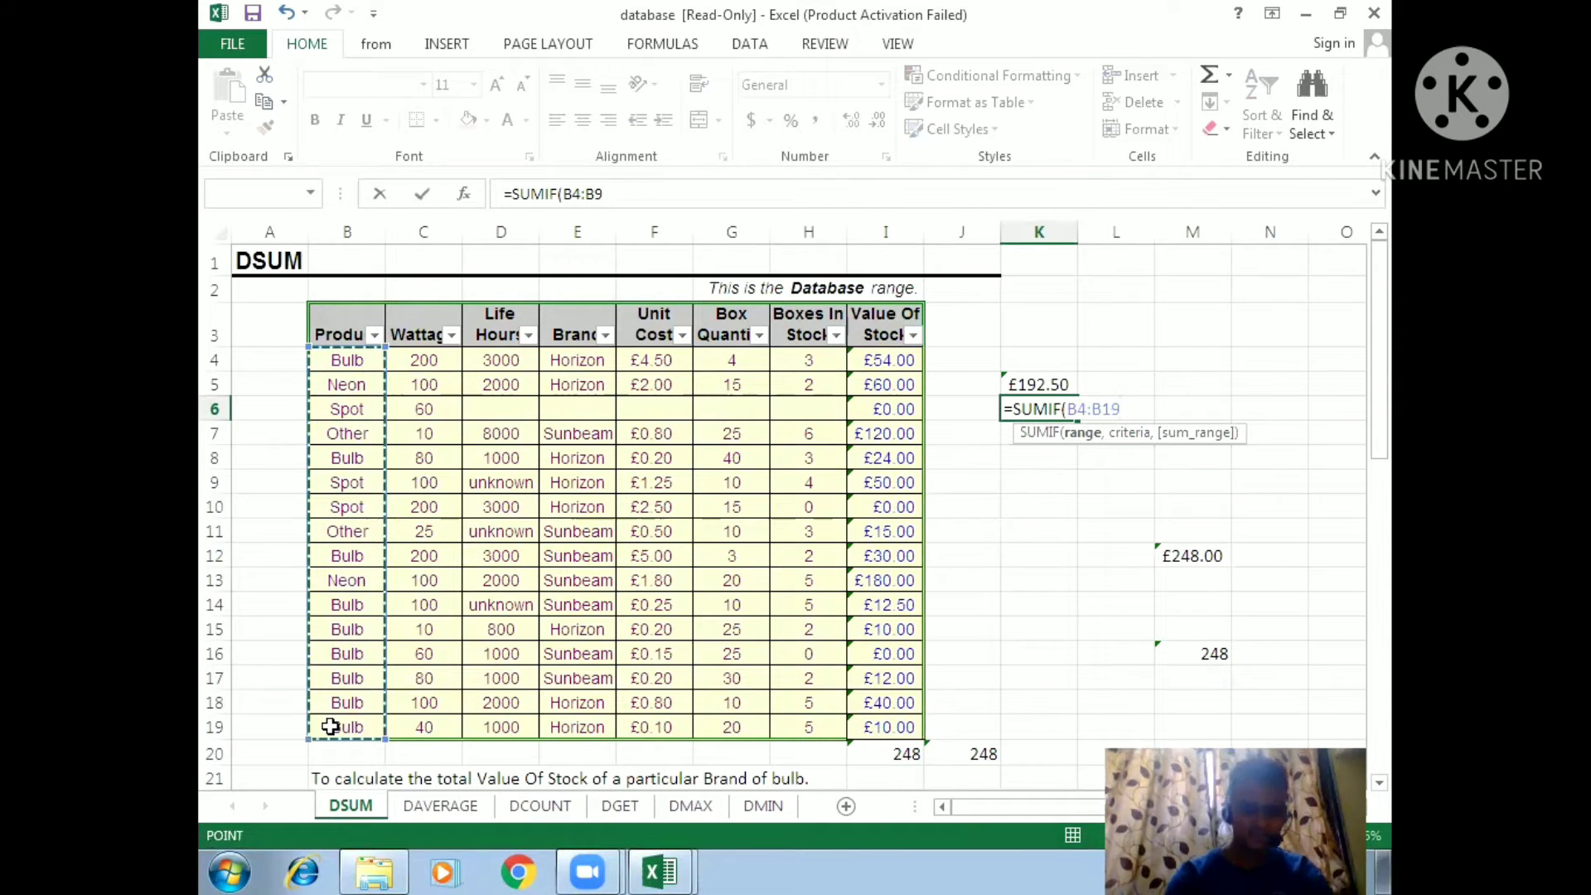
text(,)
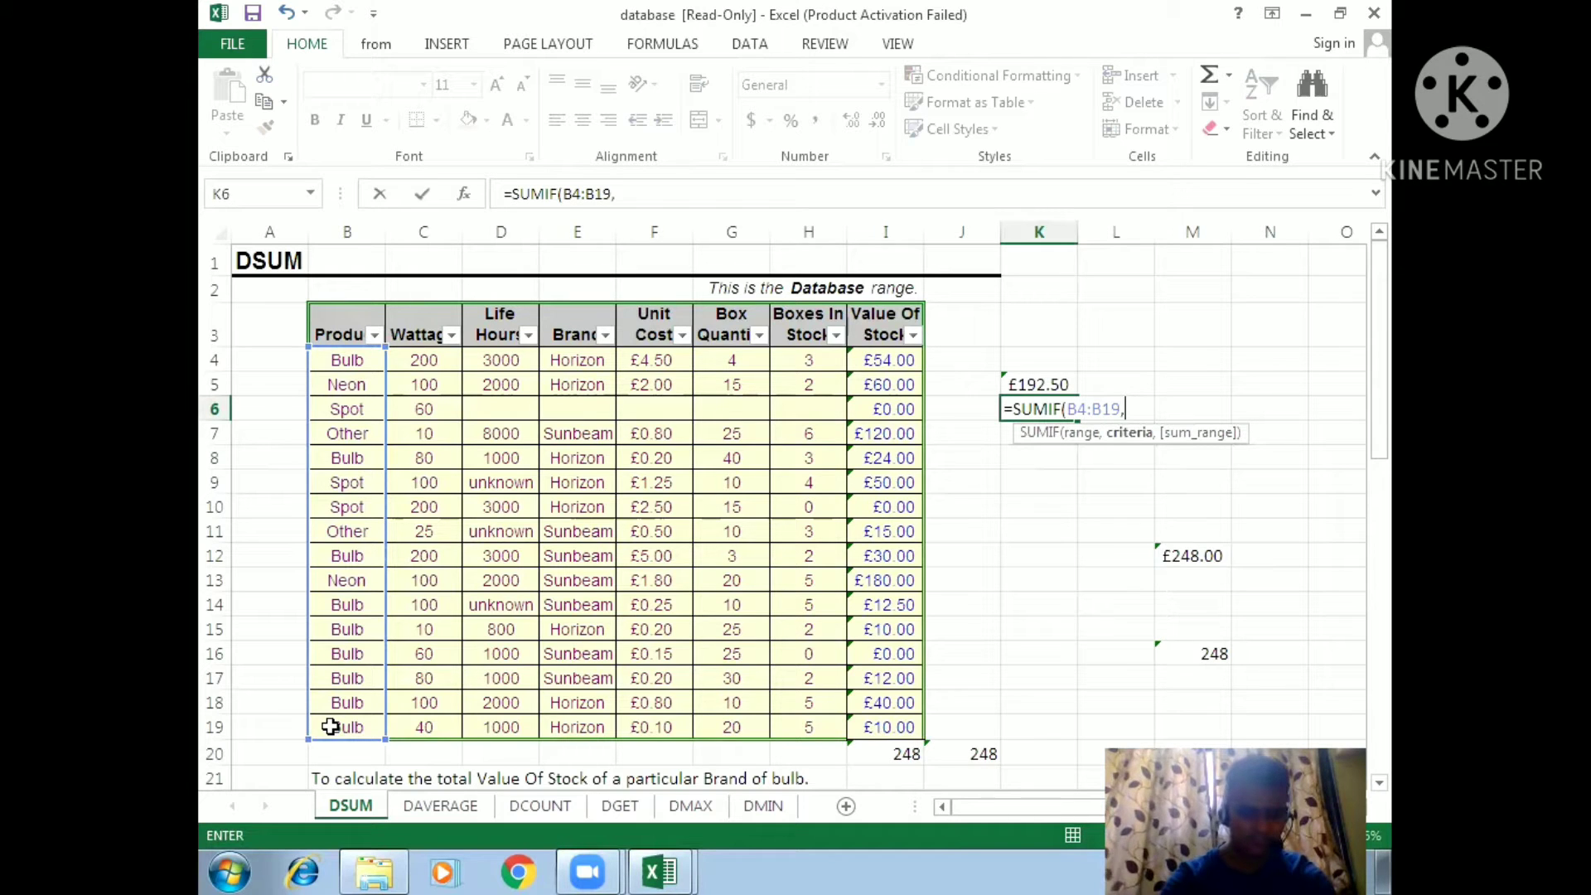
text("Bulb)
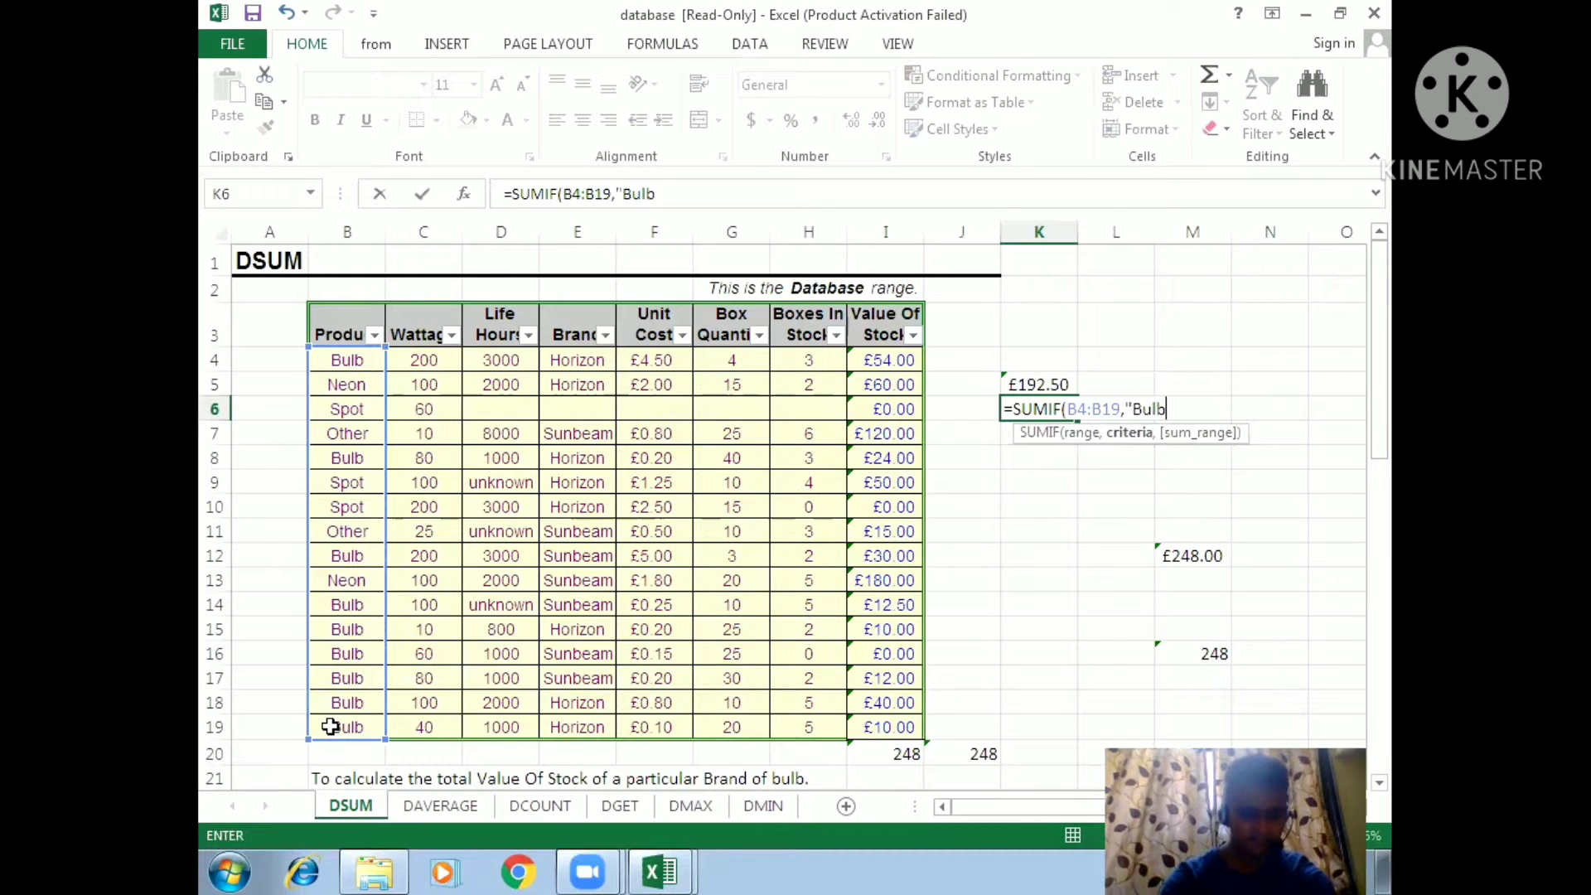
text(",)
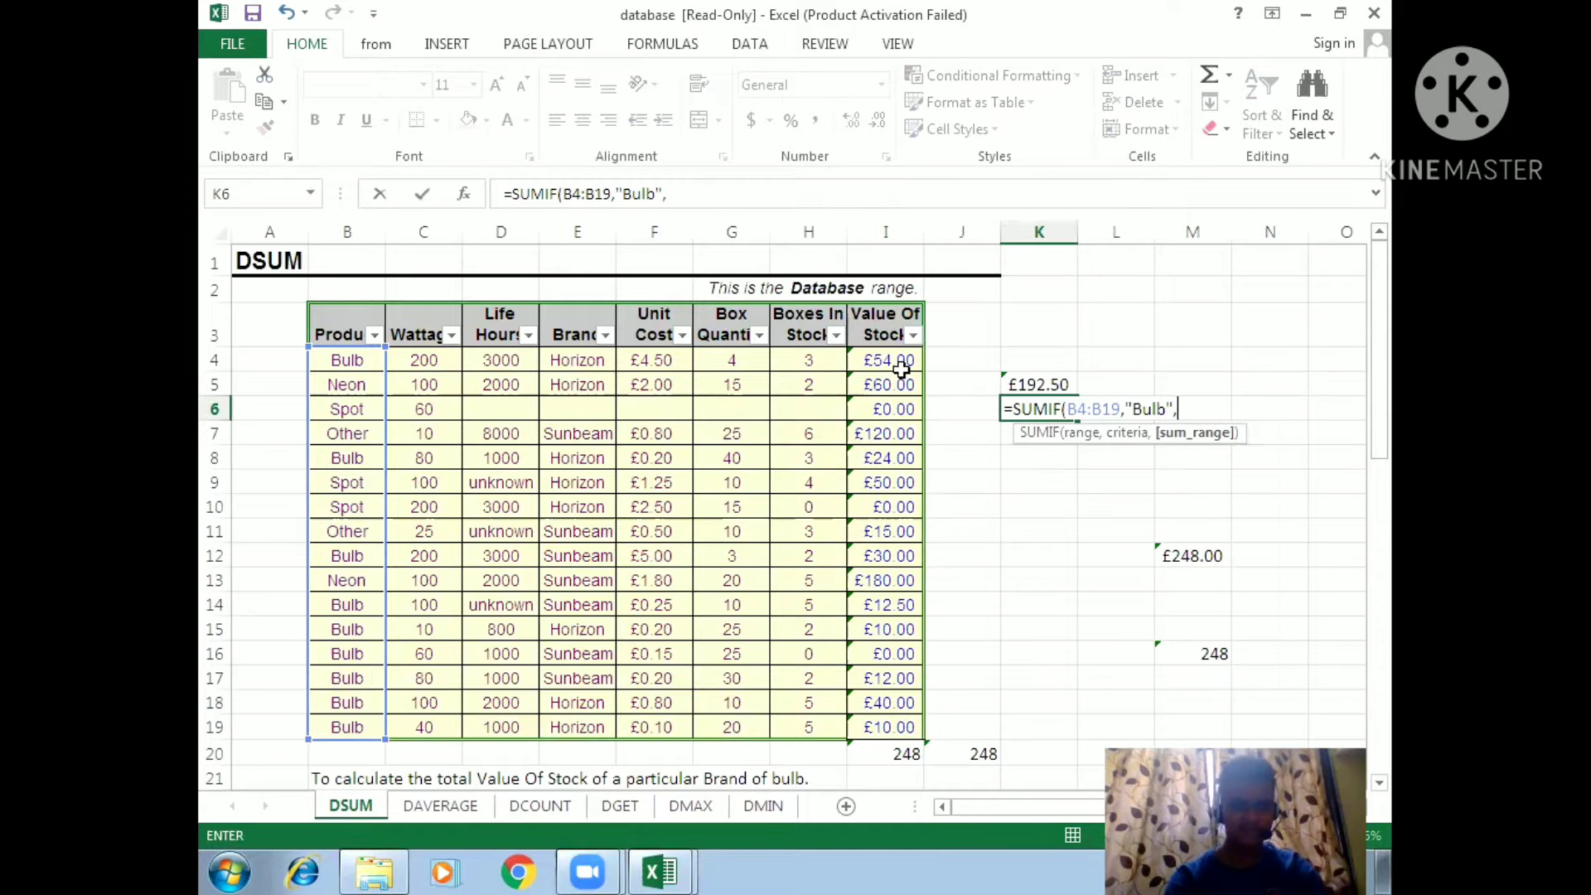
drag(901, 364, 905, 726)
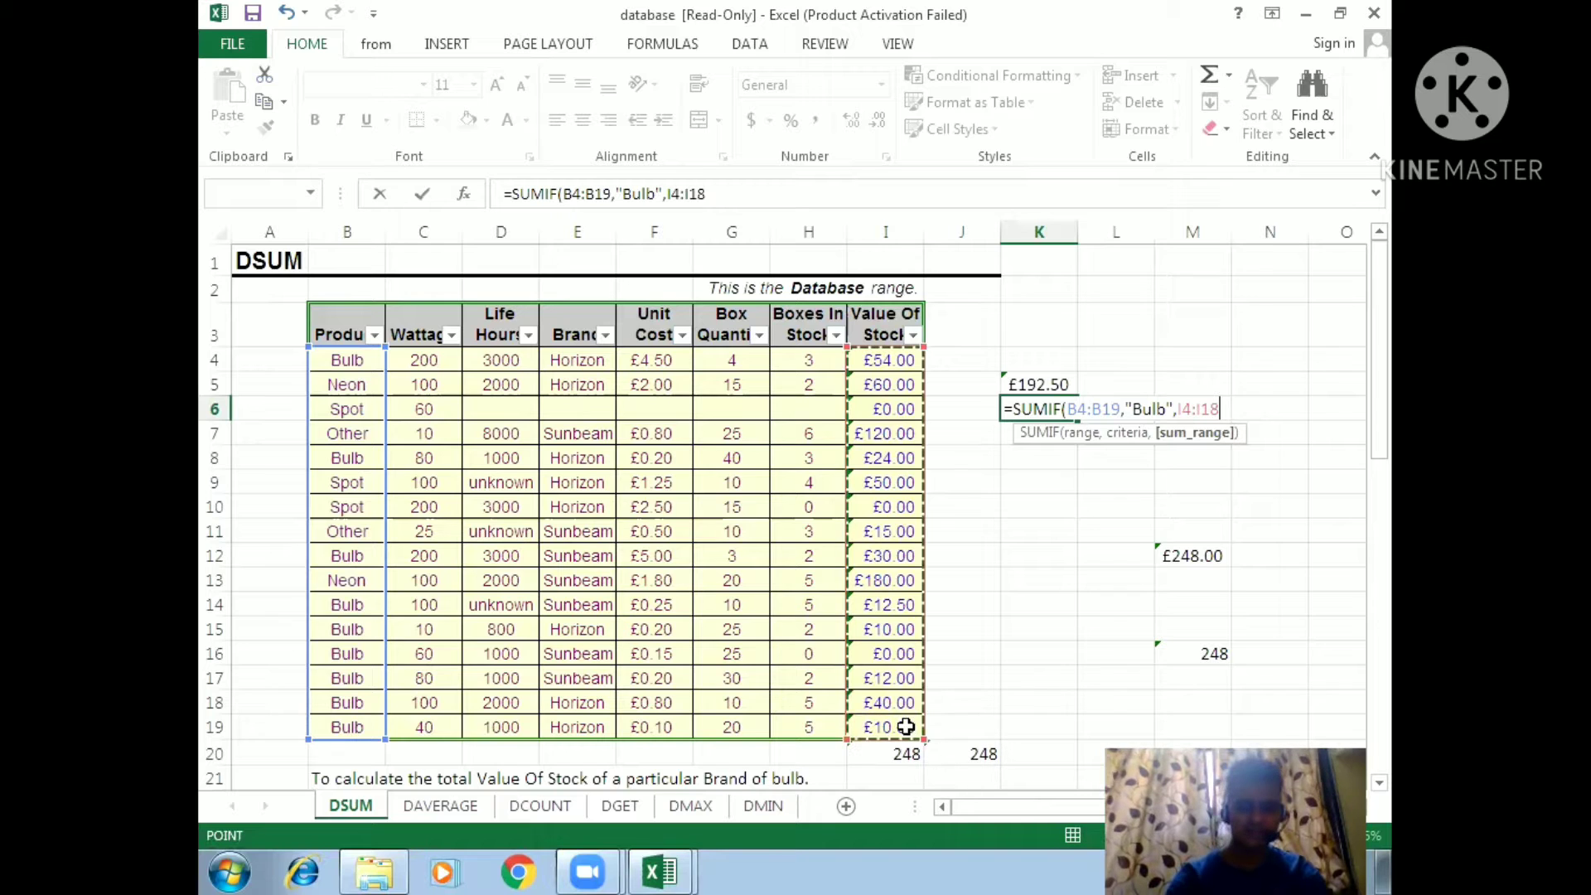
key(Return)
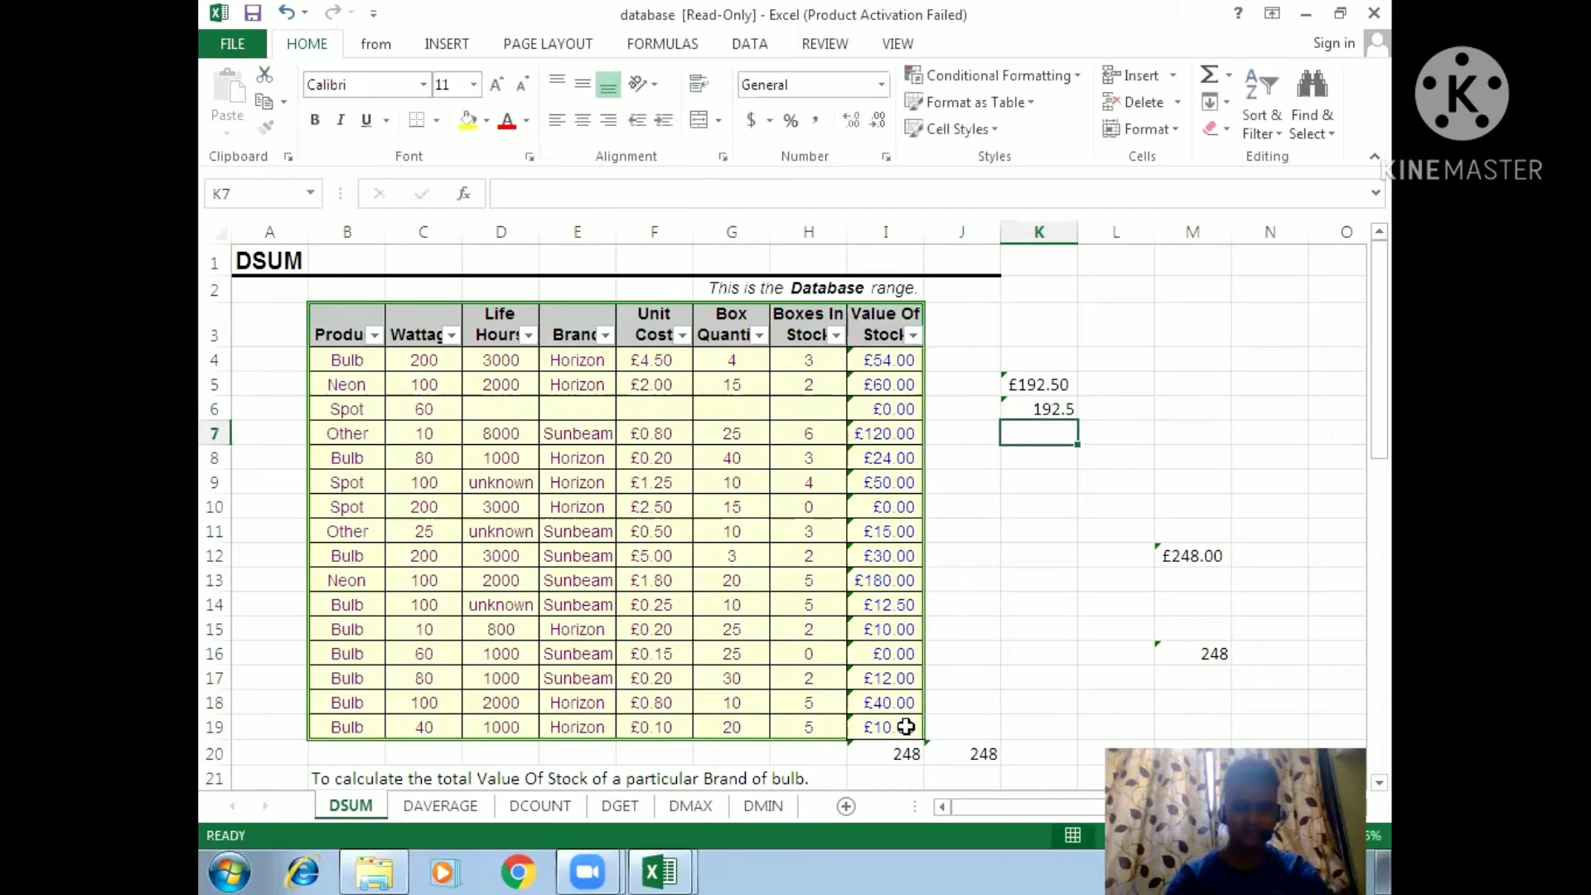
click(1060, 412)
click(1053, 466)
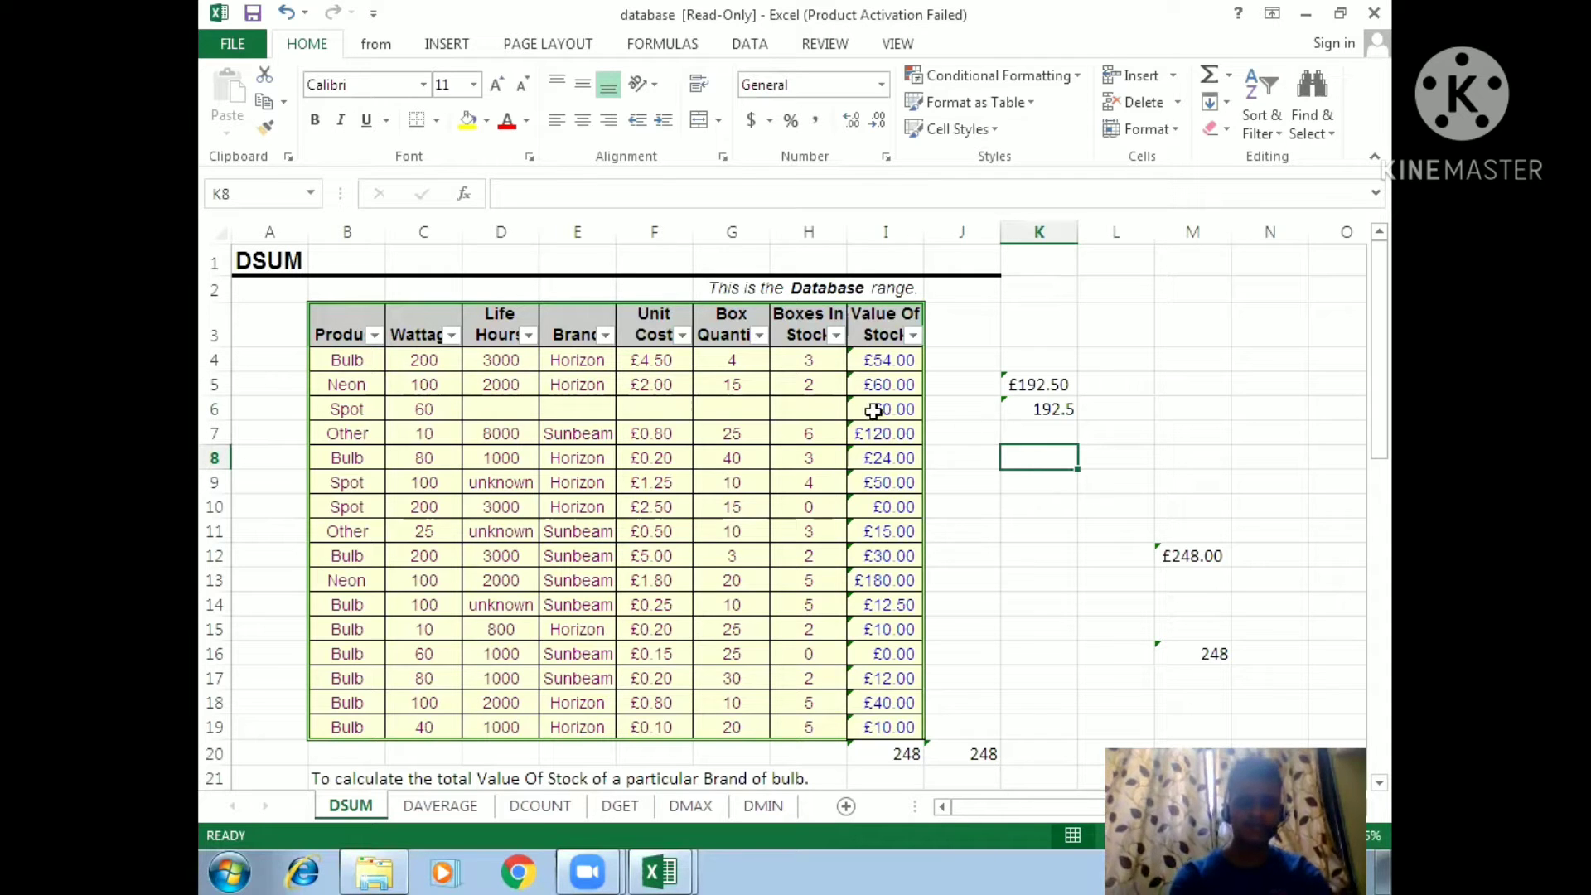
- Examine the database range B3:I19, its header row and the Brand criteria range E23:E24
click(1038, 512)
drag(357, 329, 904, 723)
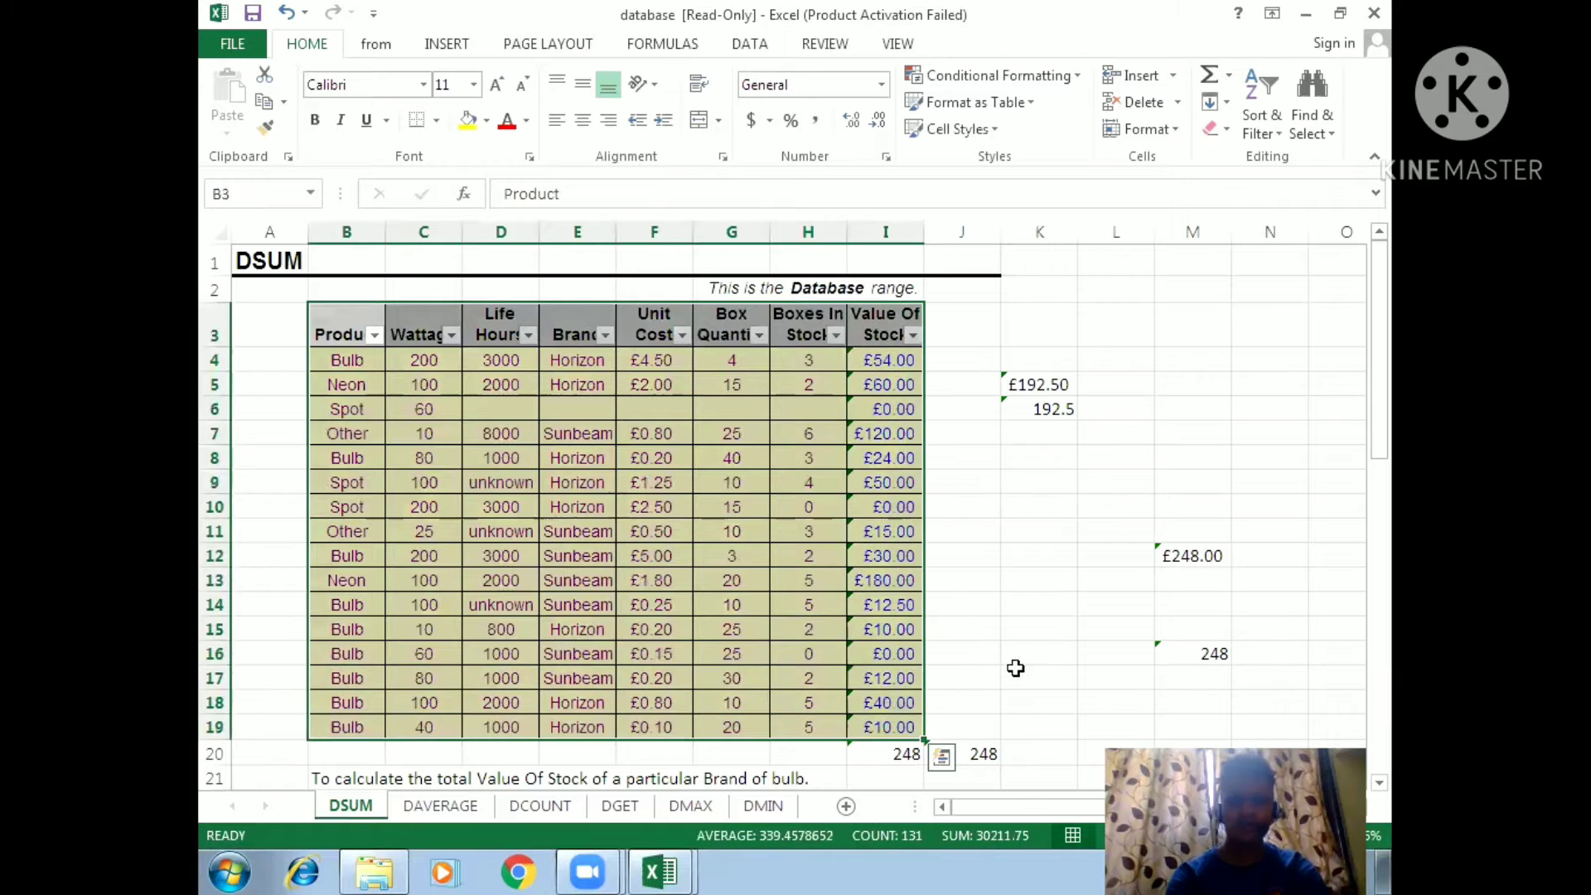
click(1014, 669)
drag(353, 329, 895, 348)
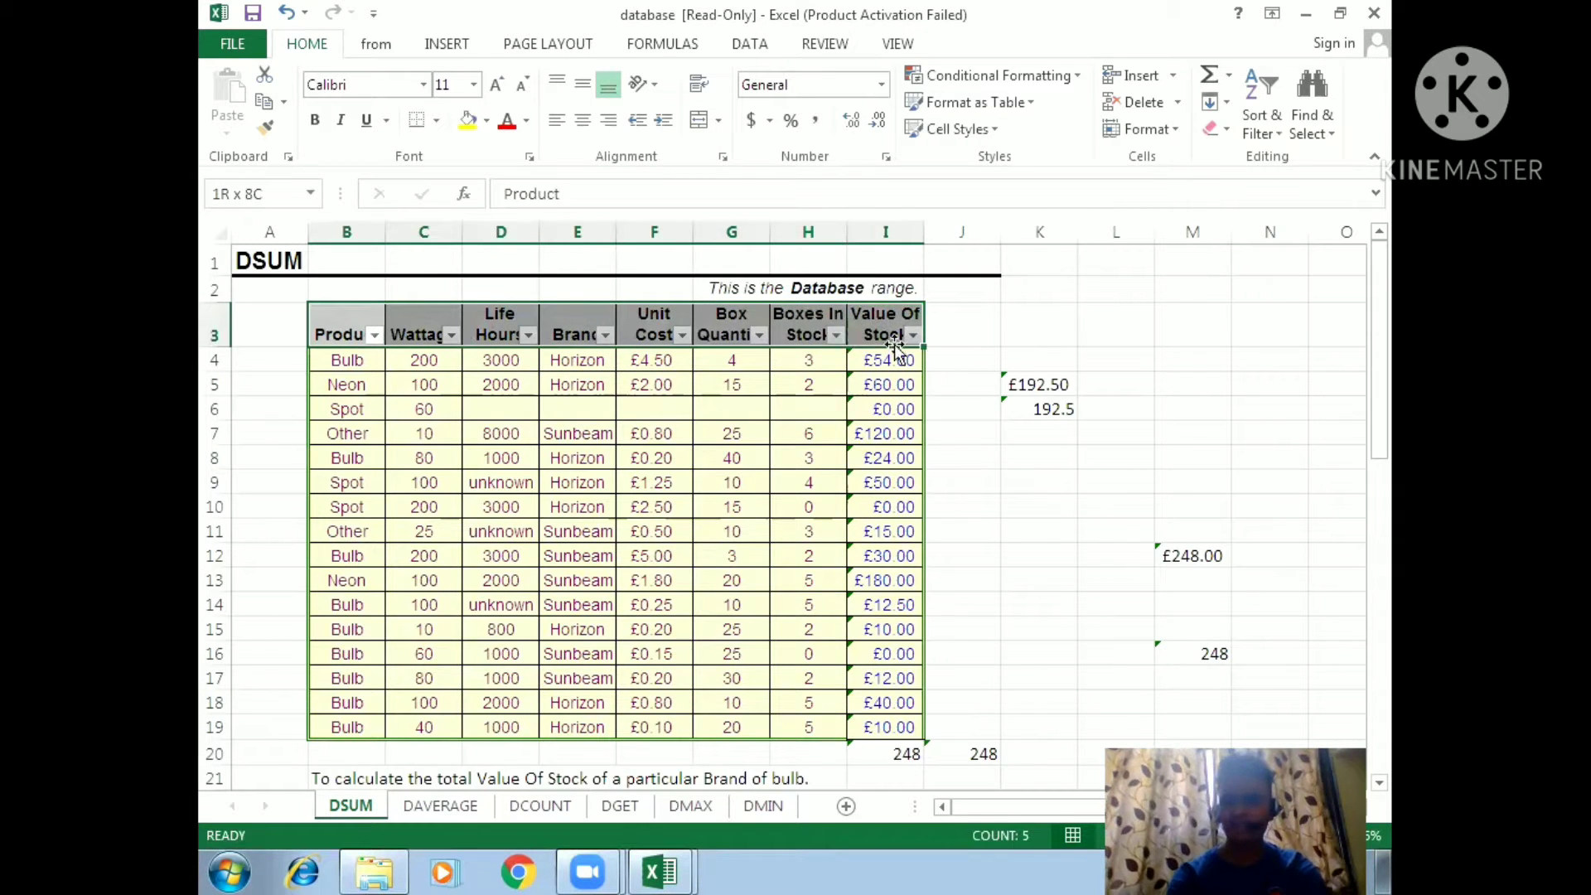
click(1110, 525)
click(1019, 507)
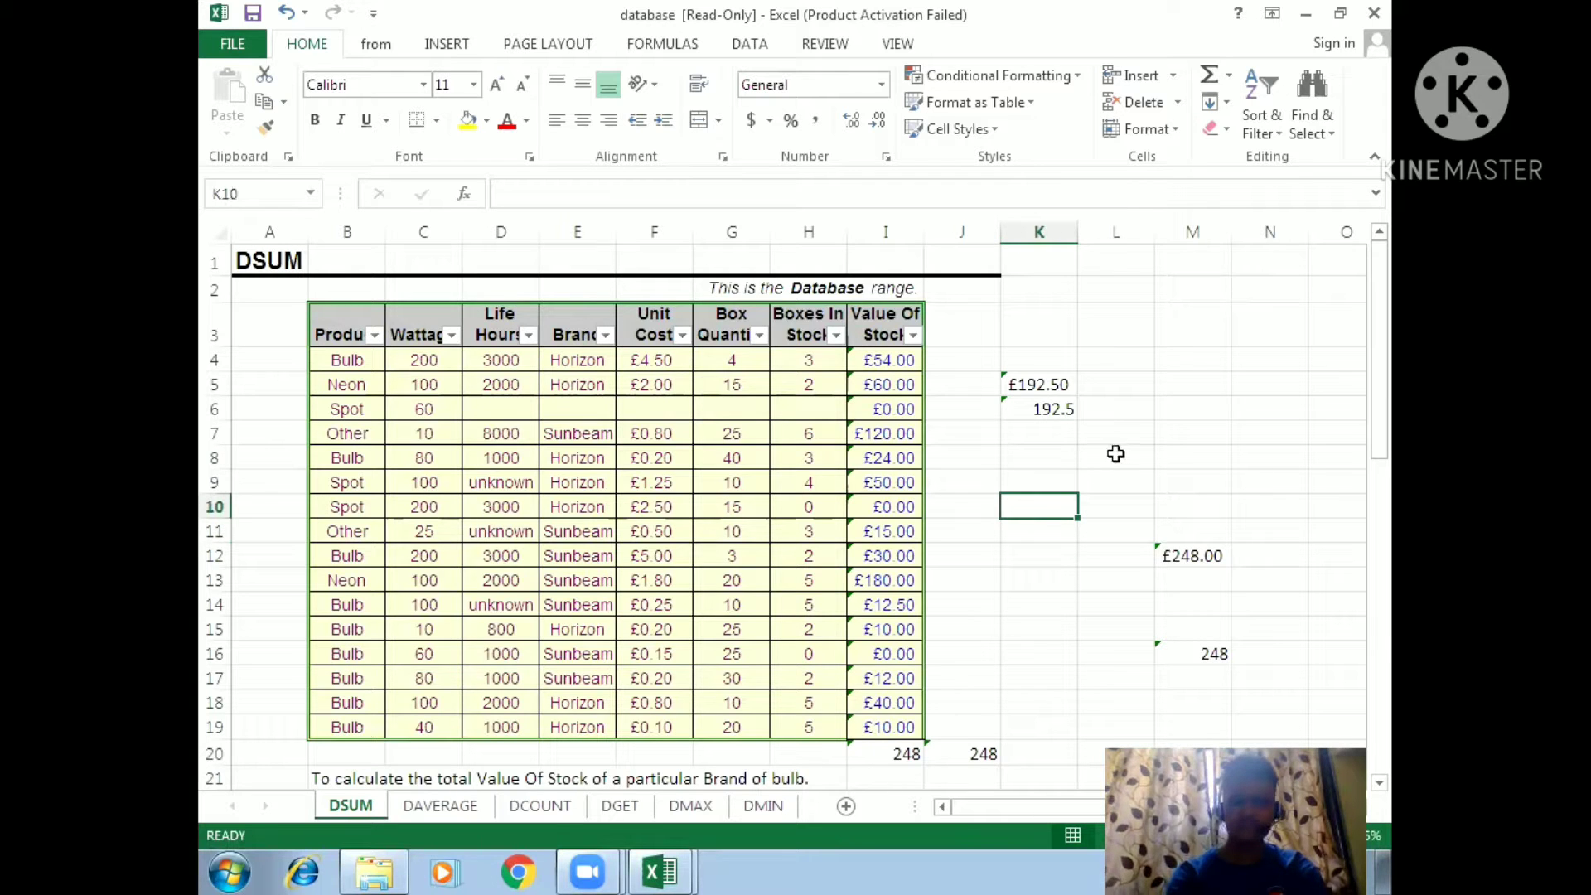
drag(1378, 375, 1377, 427)
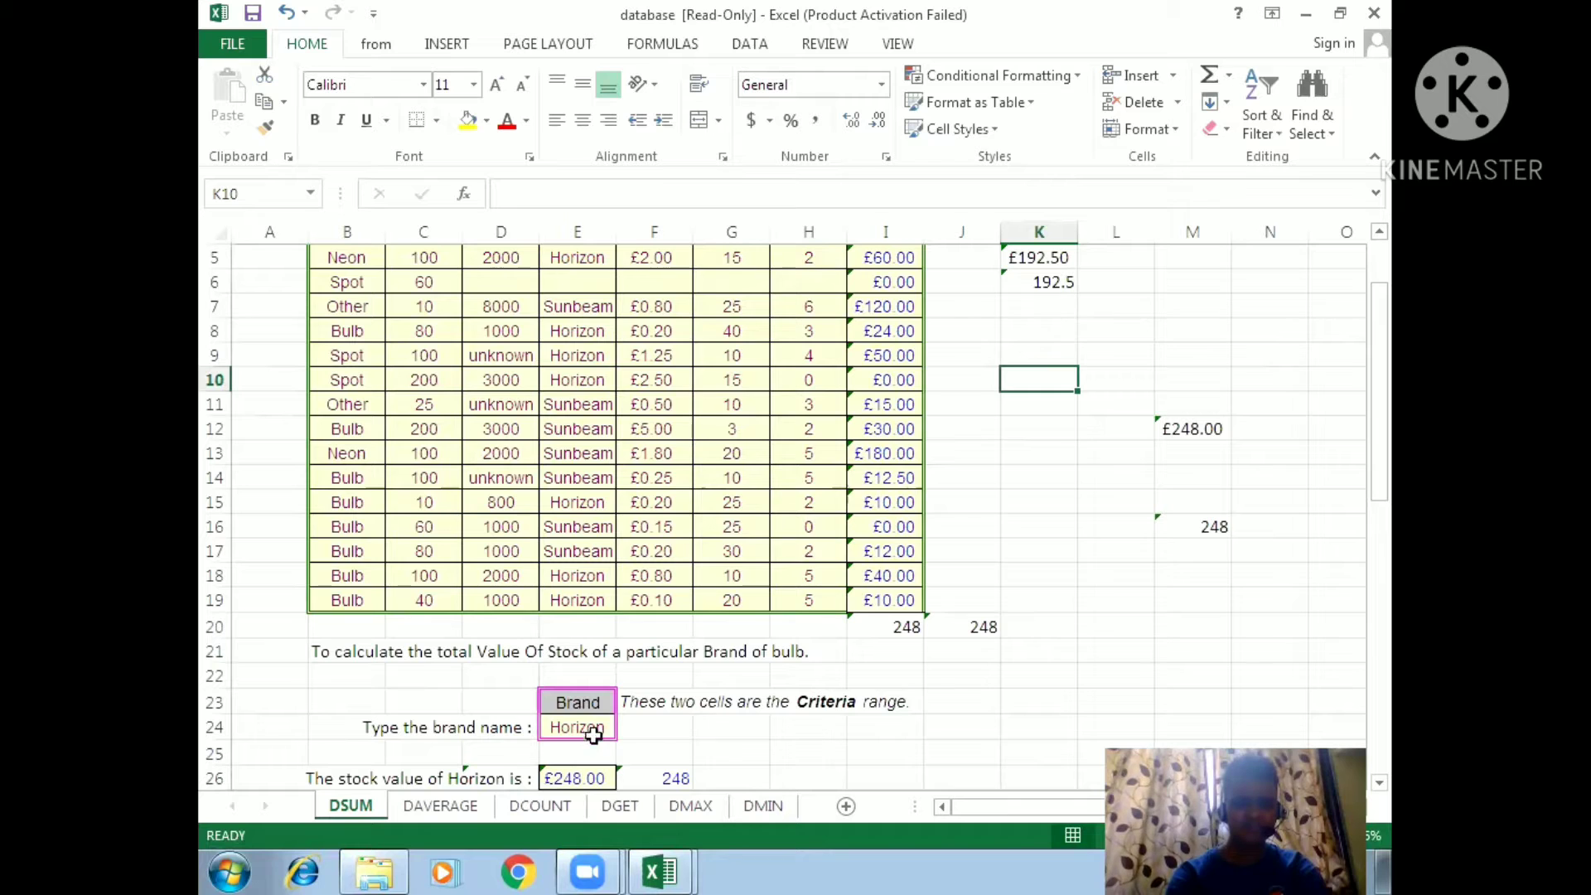
drag(589, 705, 598, 726)
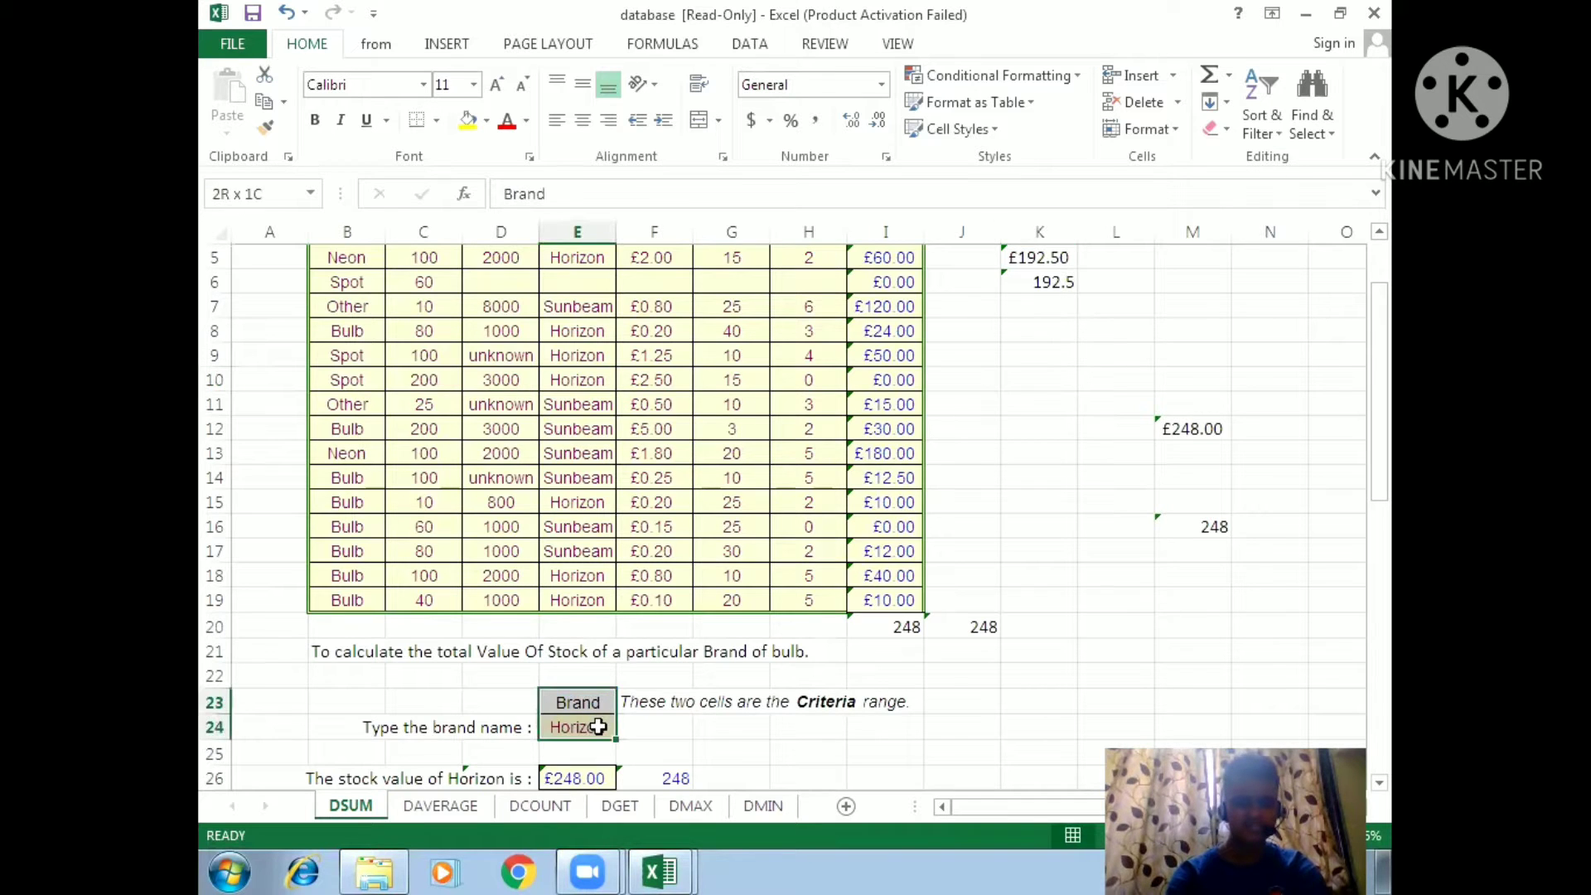
click(795, 733)
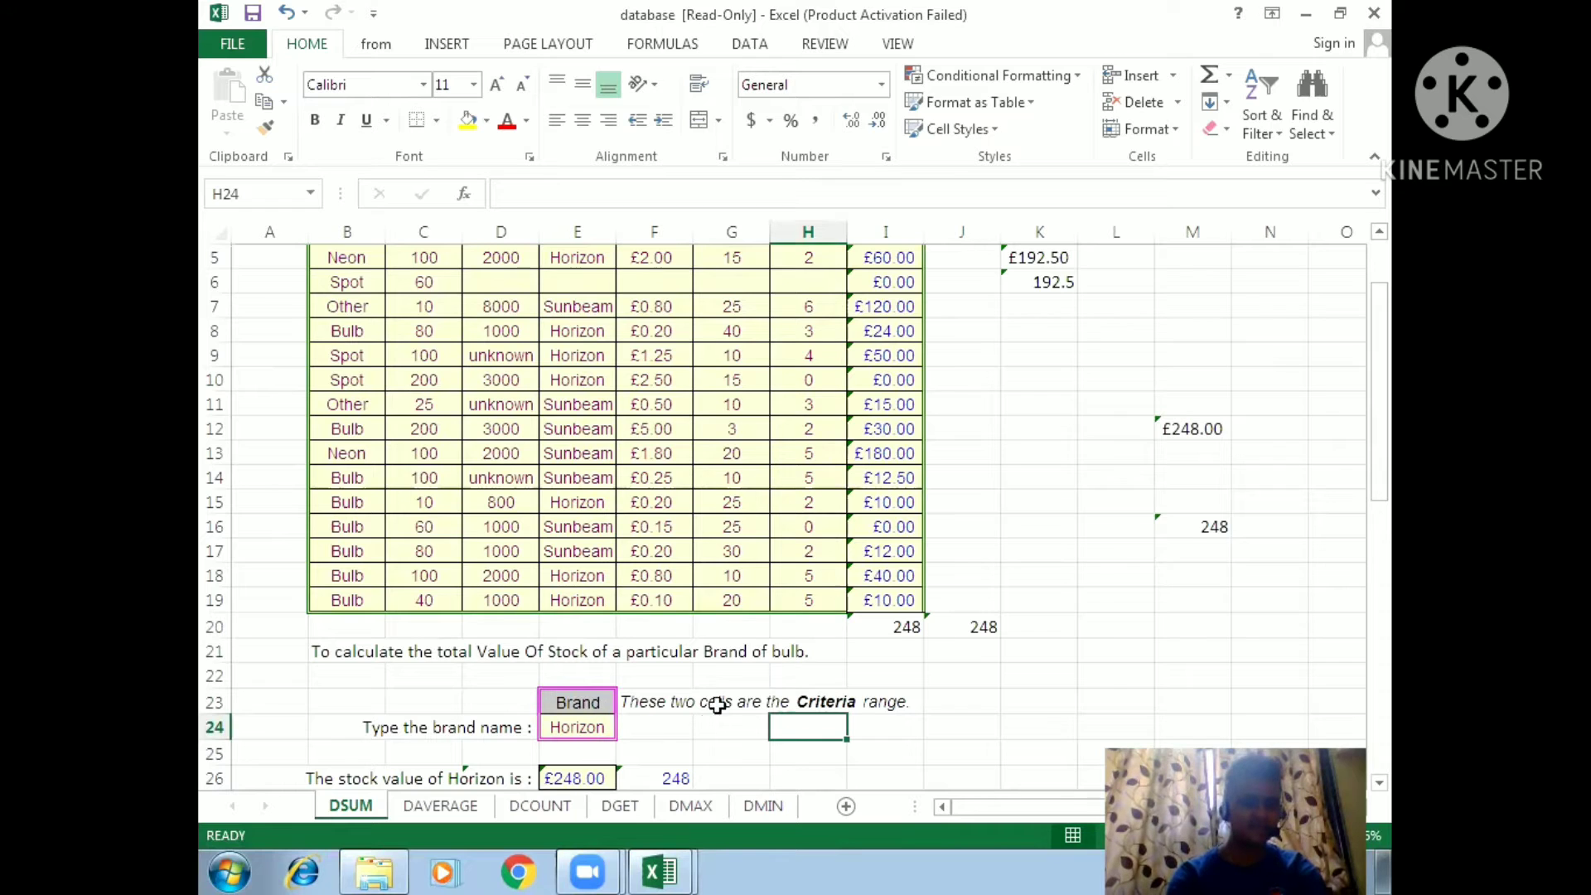
click(902, 754)
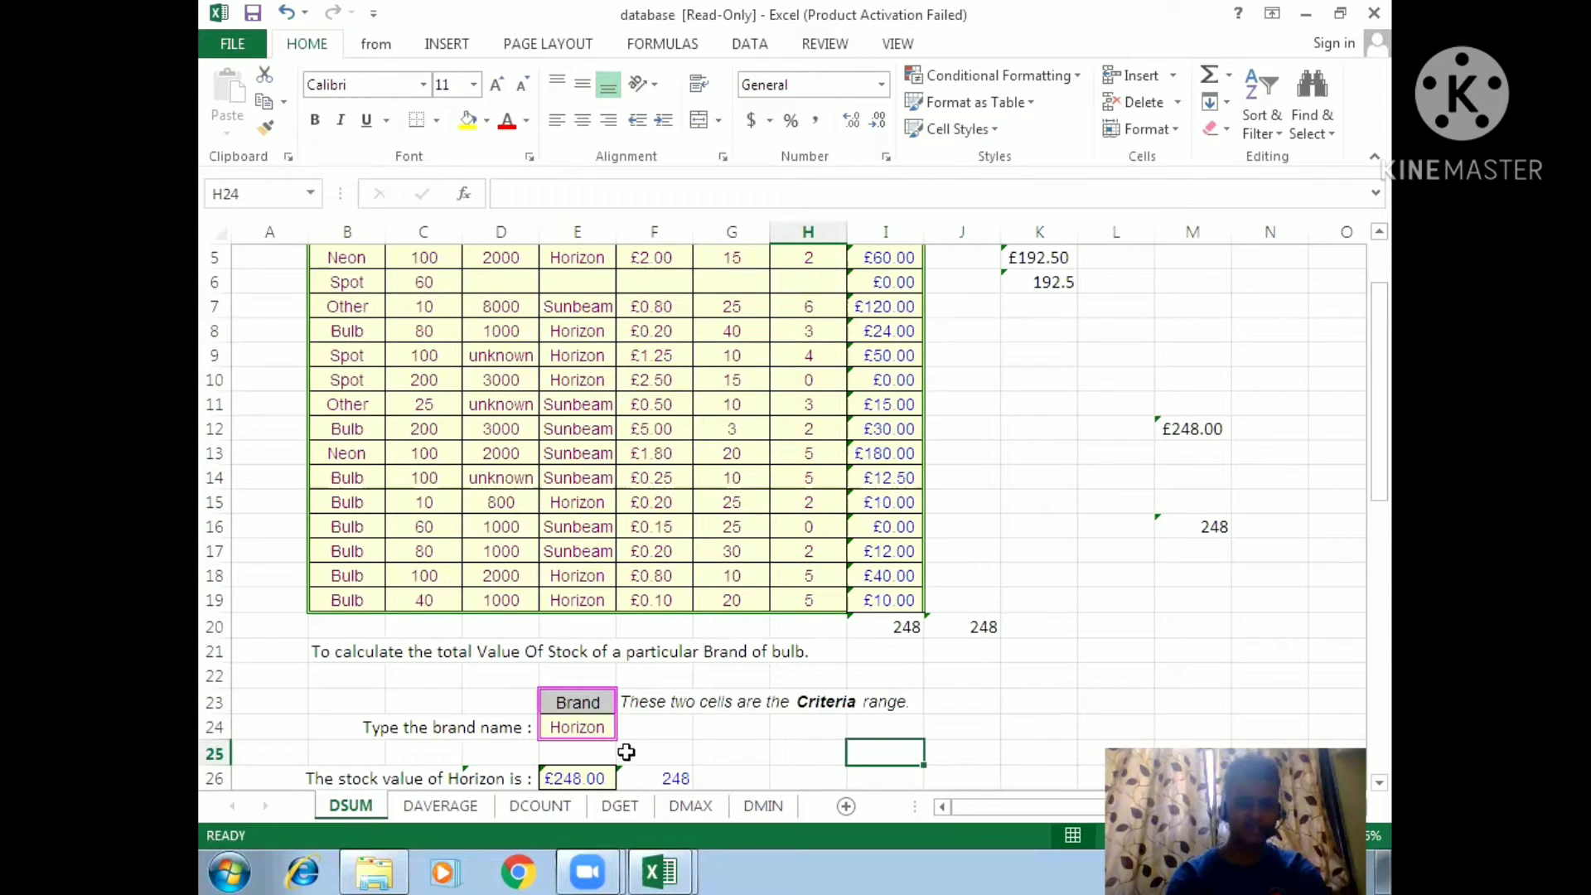
click(777, 754)
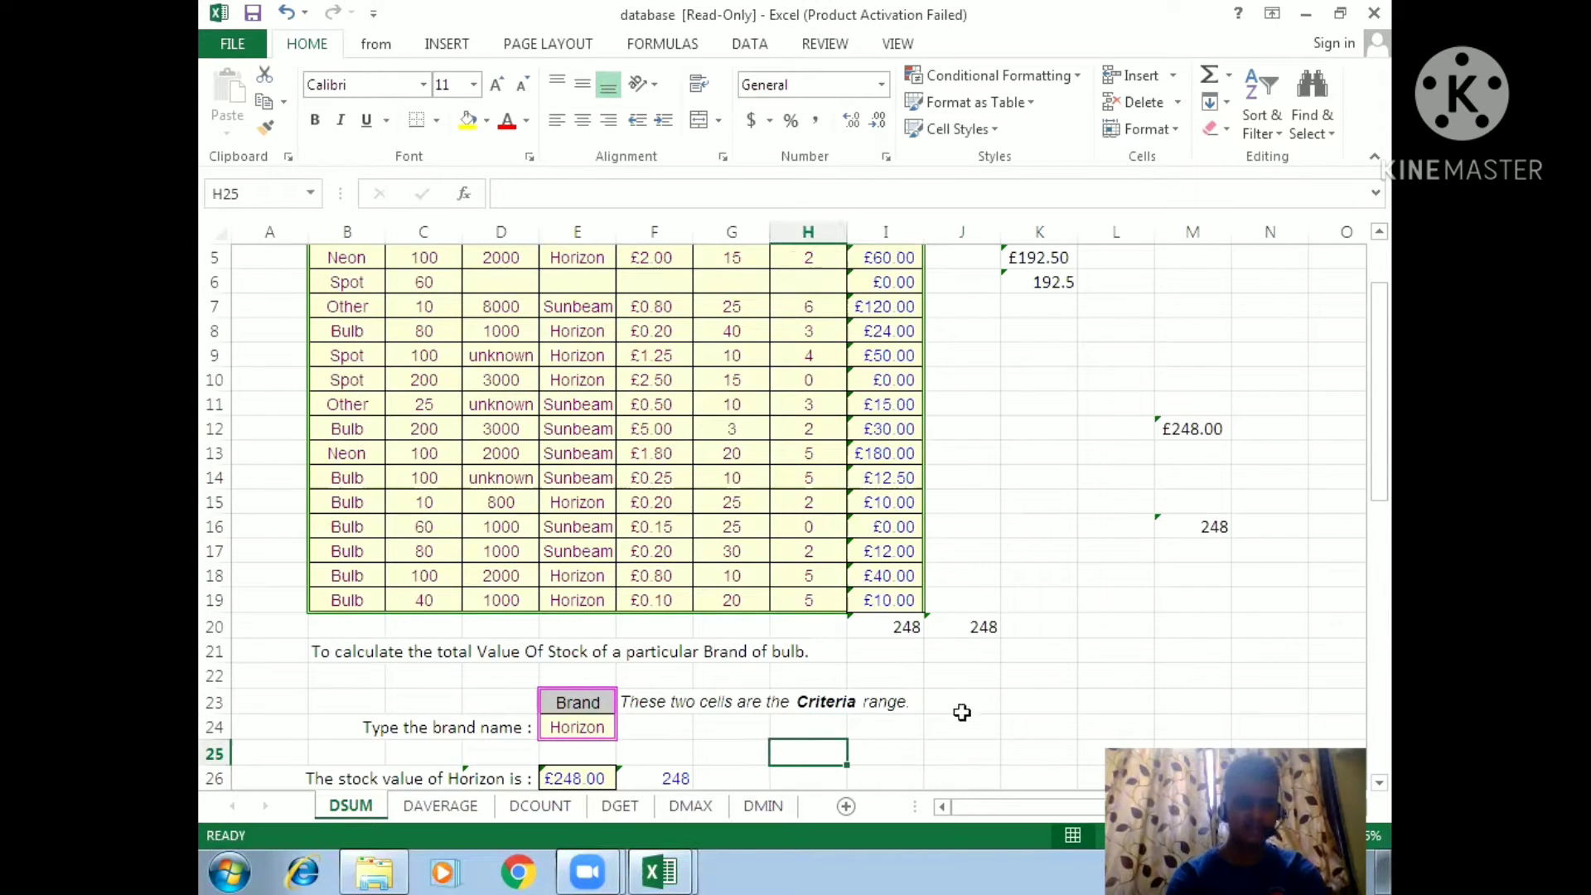
click(974, 707)
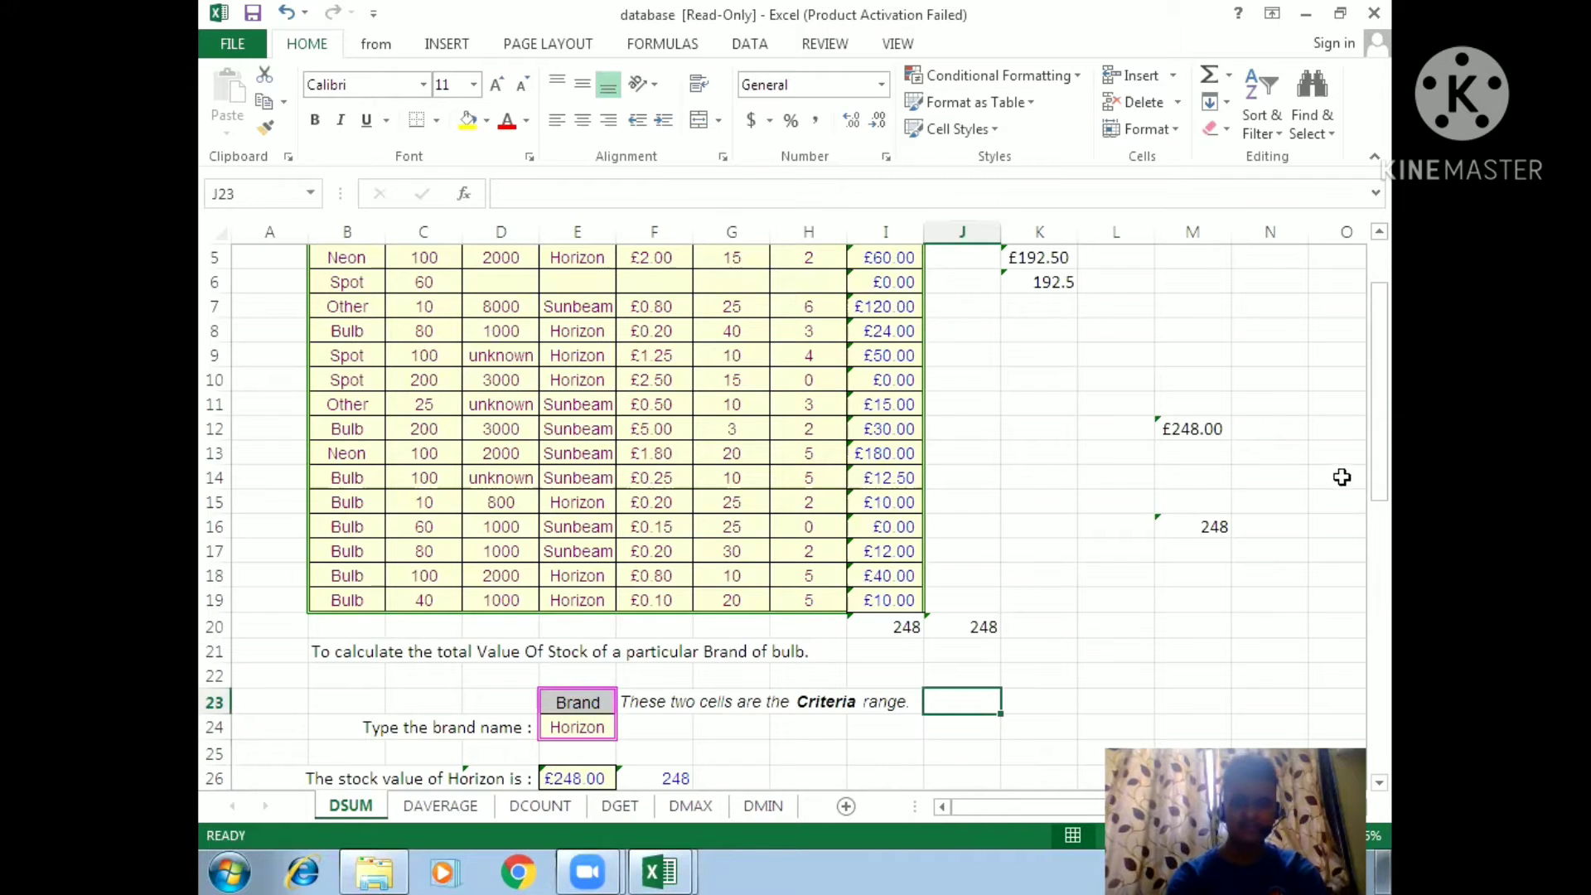
- Enter =SUMIF(E4:E19,"Horizon",I4:I19) in cell K21 to total the stock value of the Horizon brand
click(1050, 648)
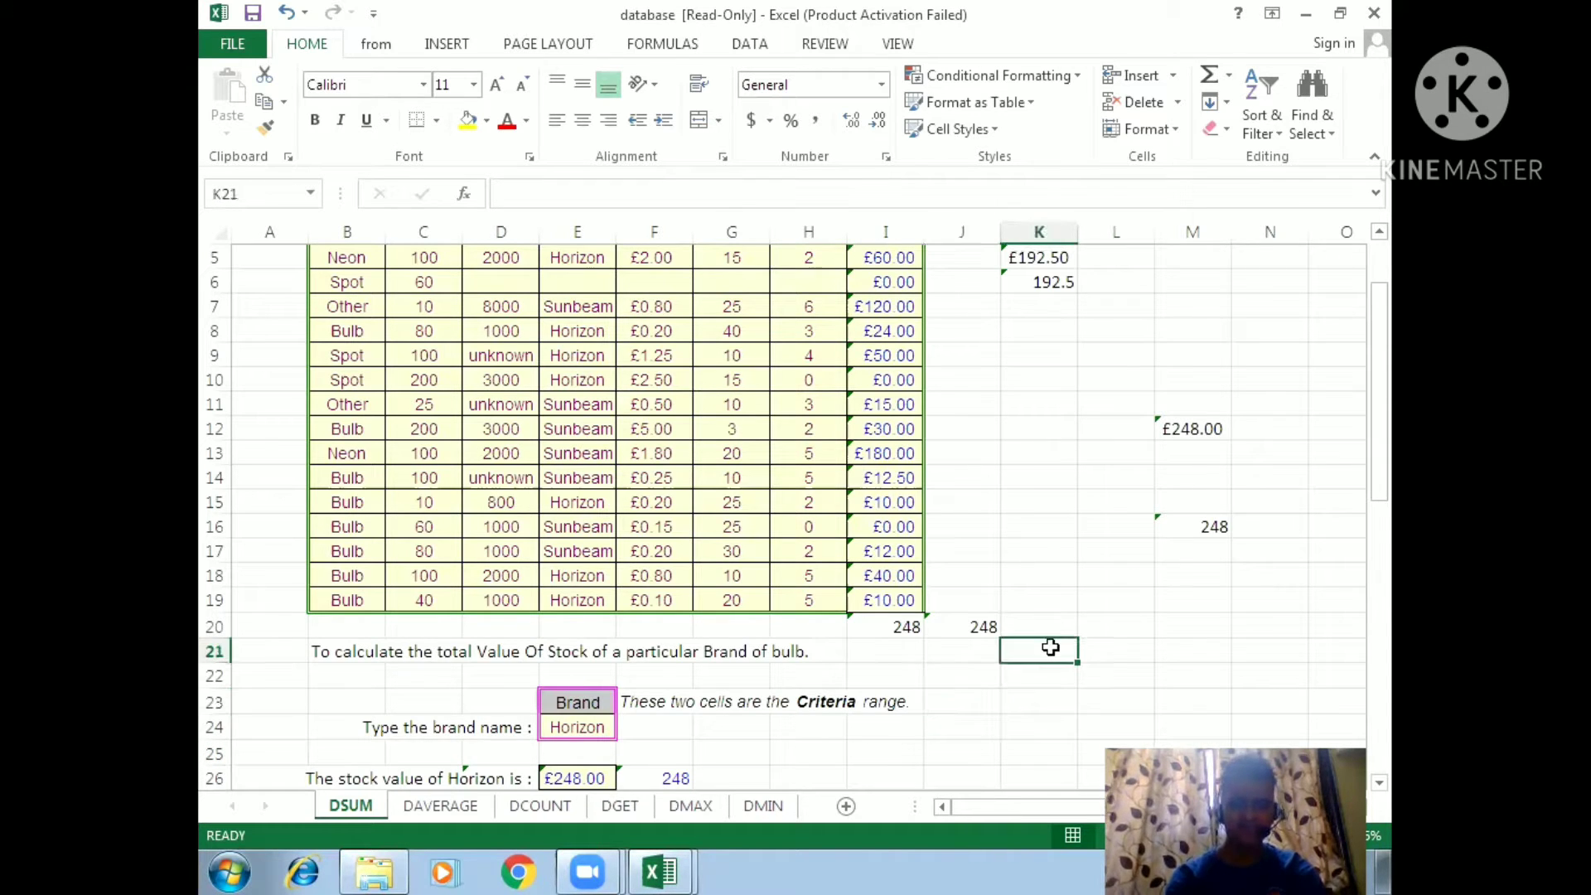
text(=sumi)
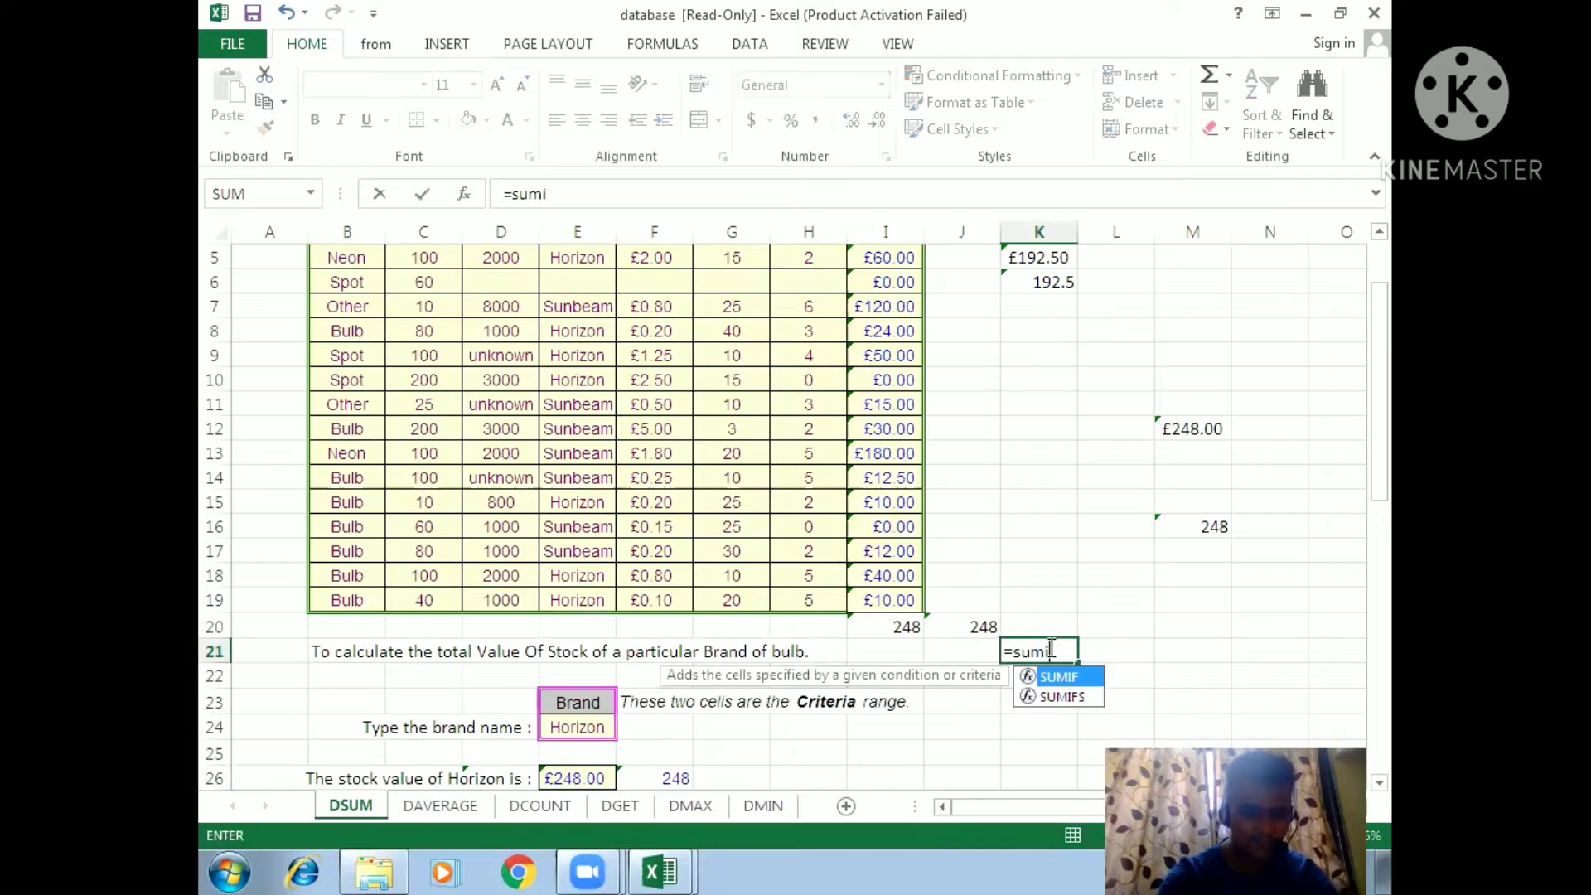
text(f)
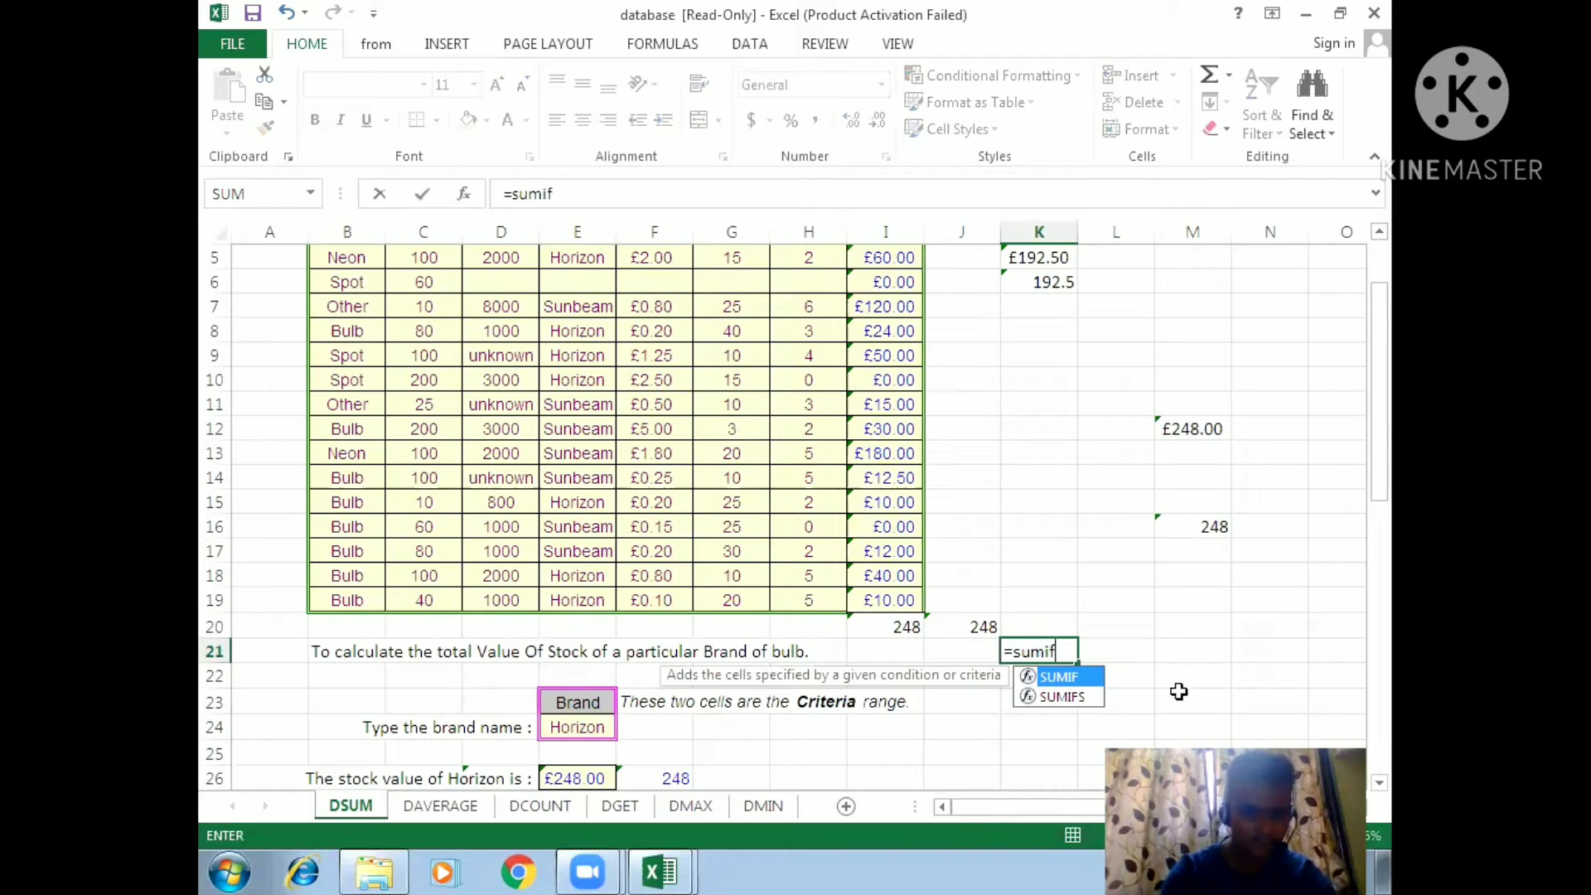
key(Tab)
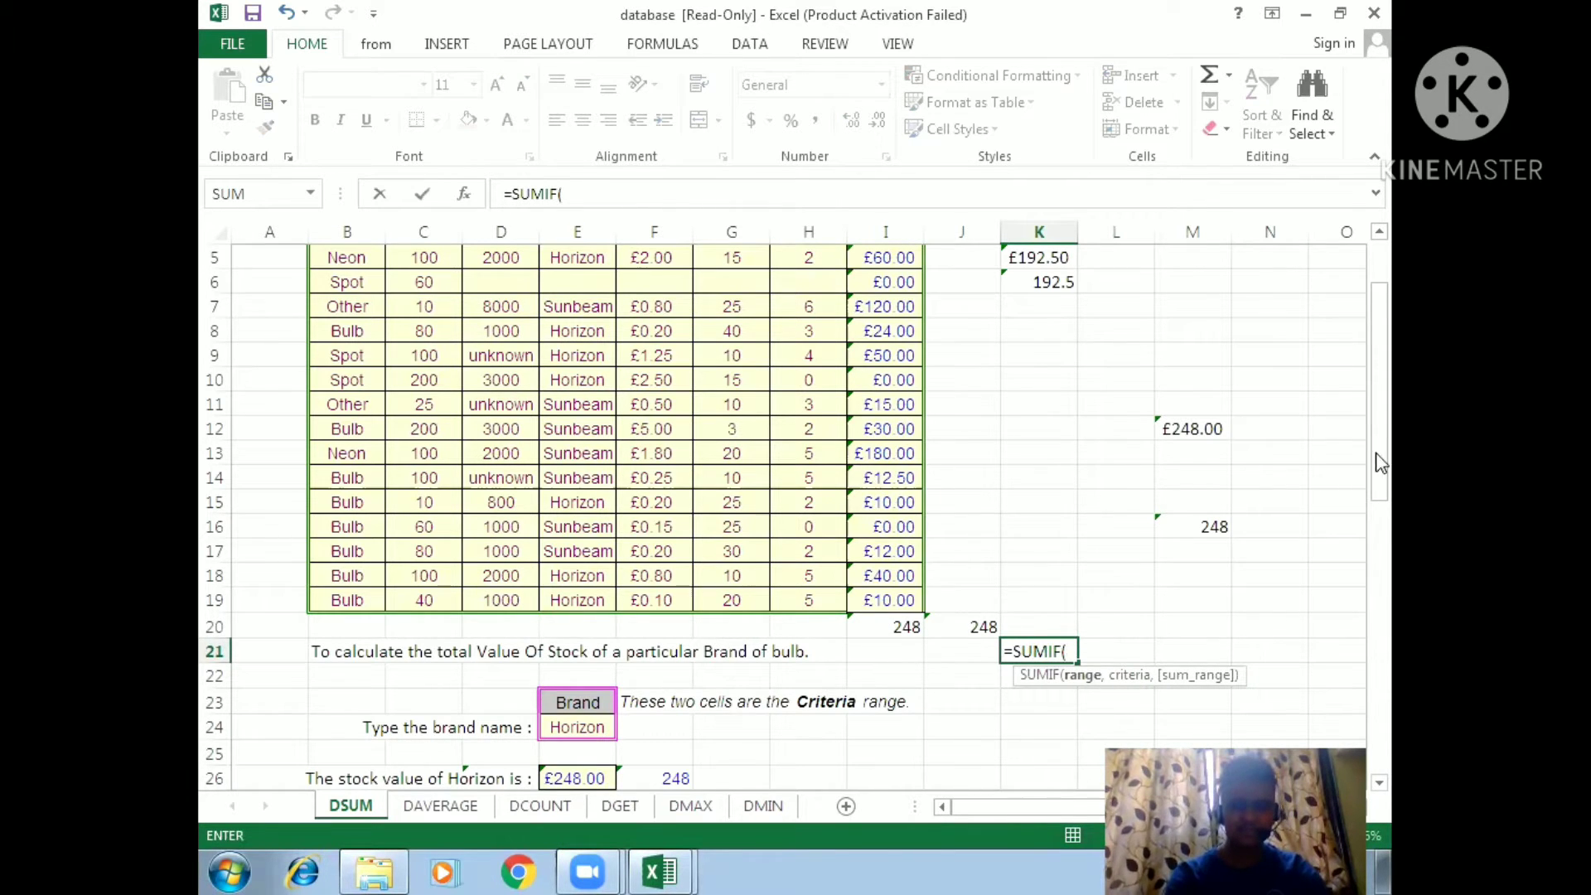
drag(1379, 463, 1378, 425)
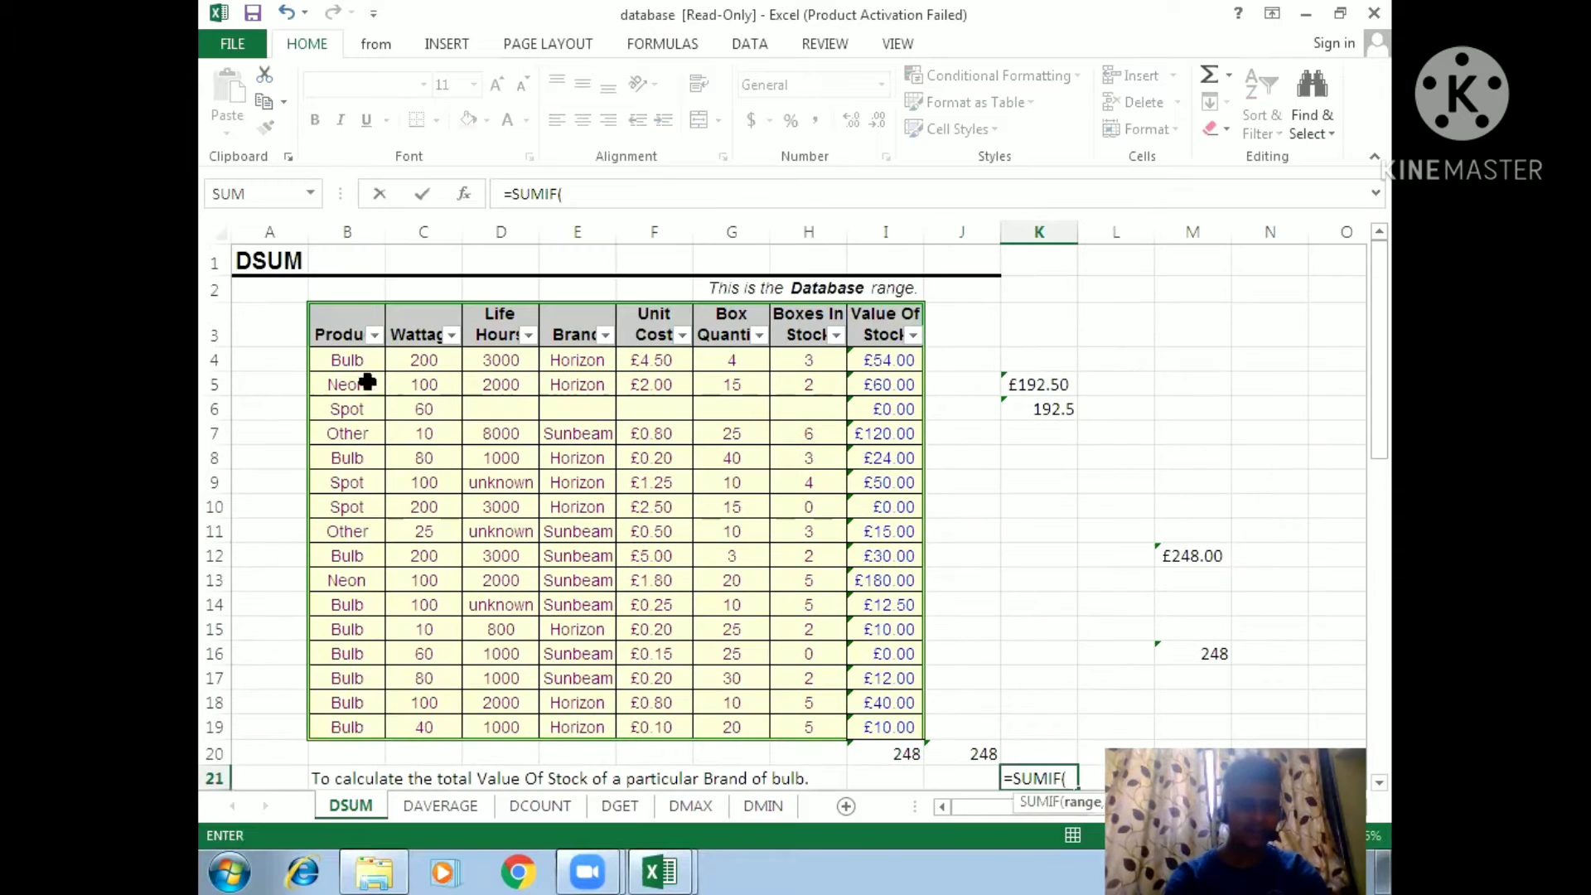
drag(355, 361, 339, 735)
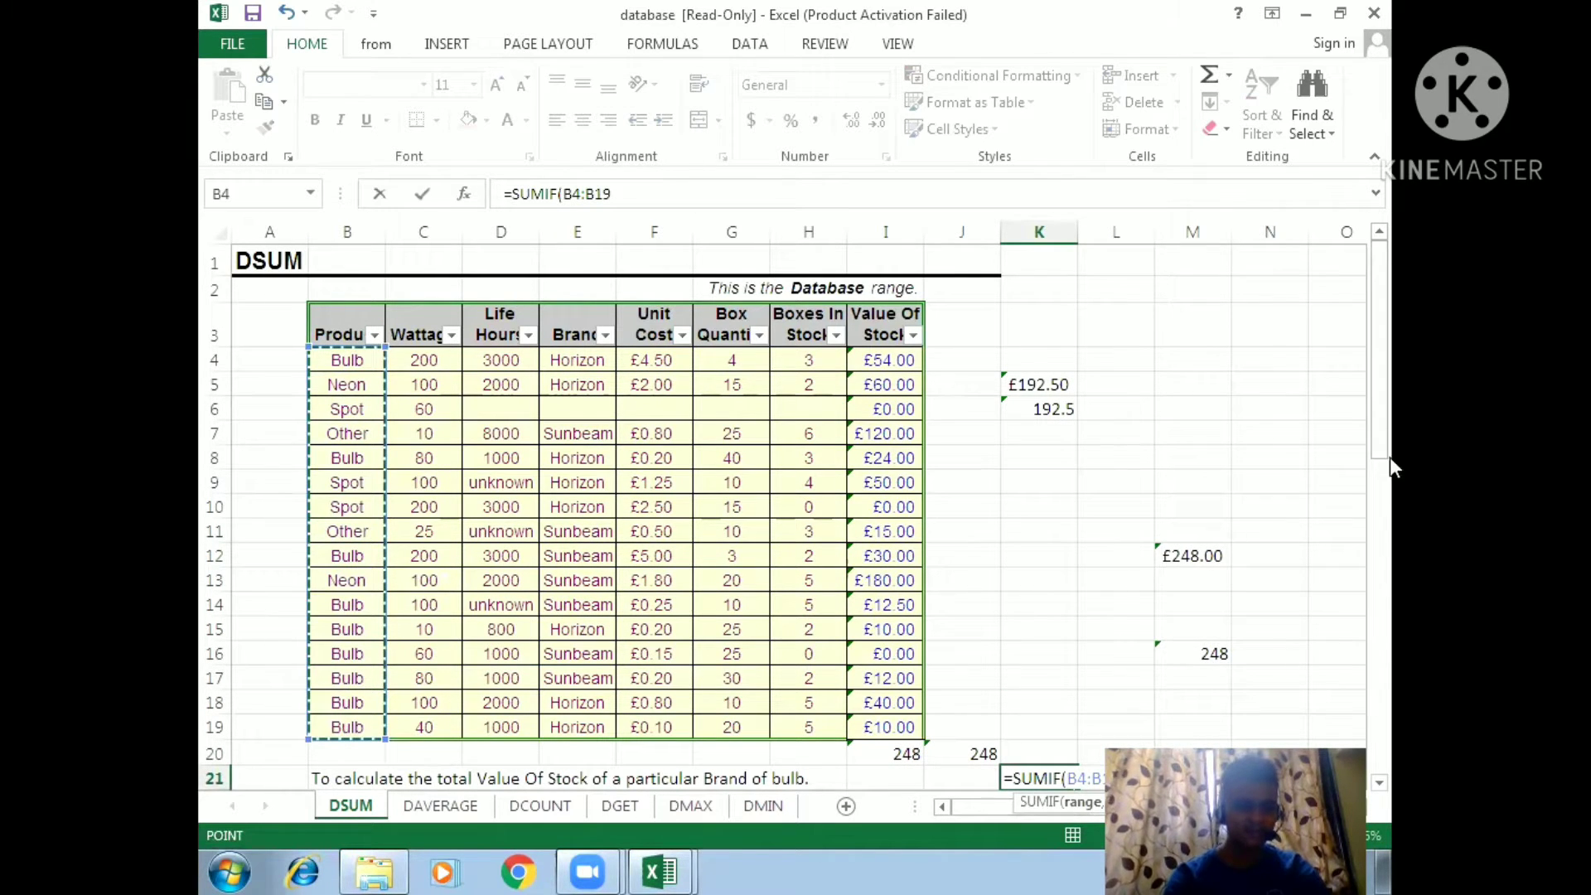
mouse_move(1386, 421)
mouse_down()
mouse_move(1389, 518)
mouse_move(1389, 422)
mouse_up()
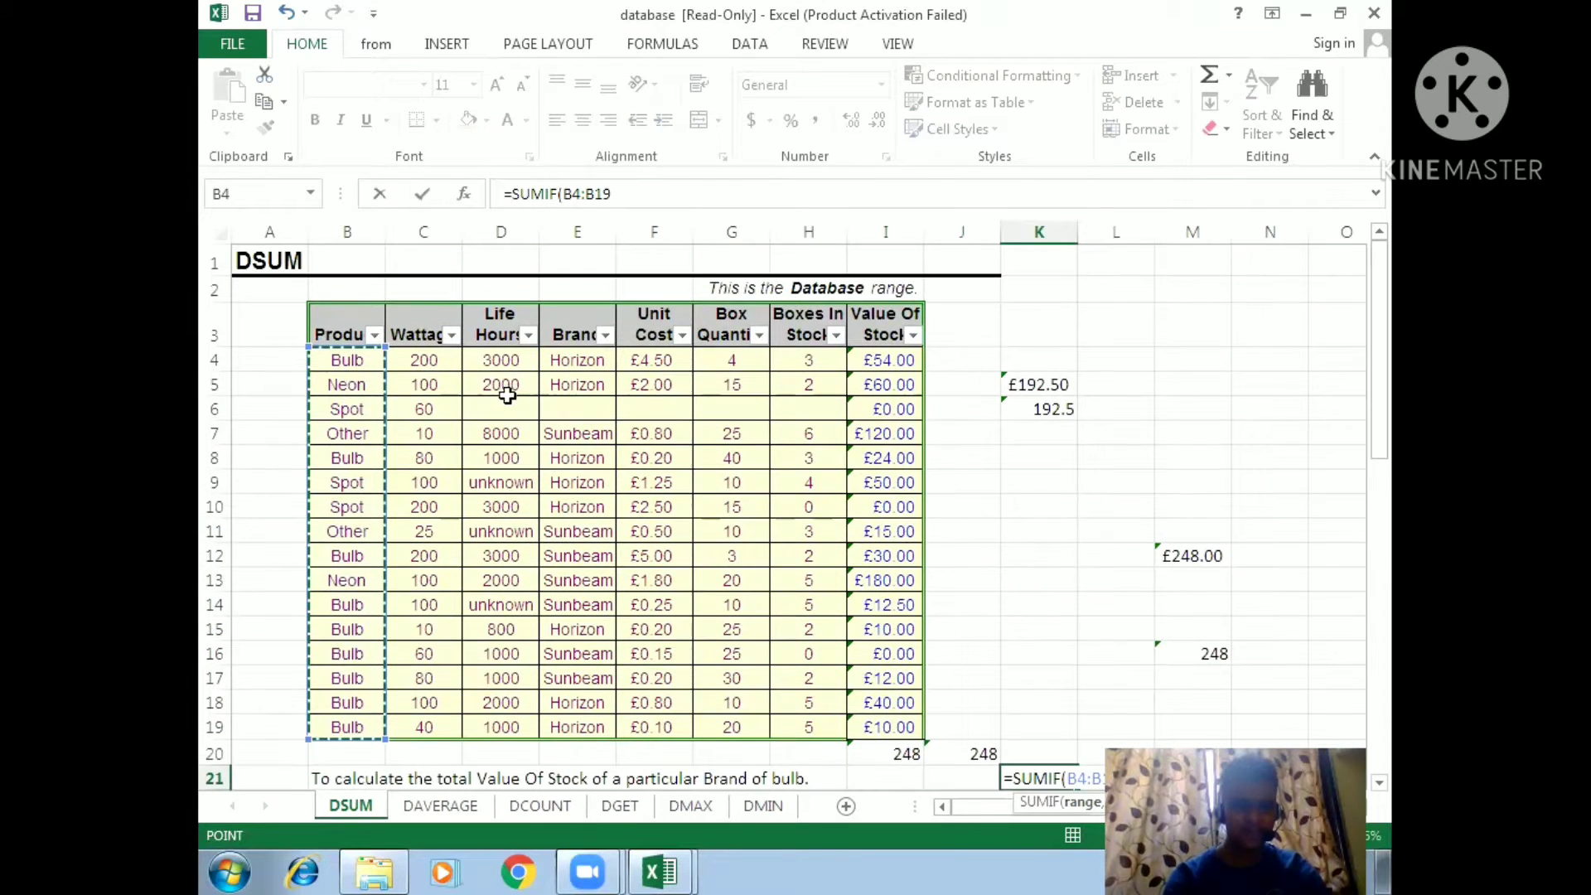
drag(596, 361, 594, 728)
drag(1387, 447, 1389, 580)
text(,)
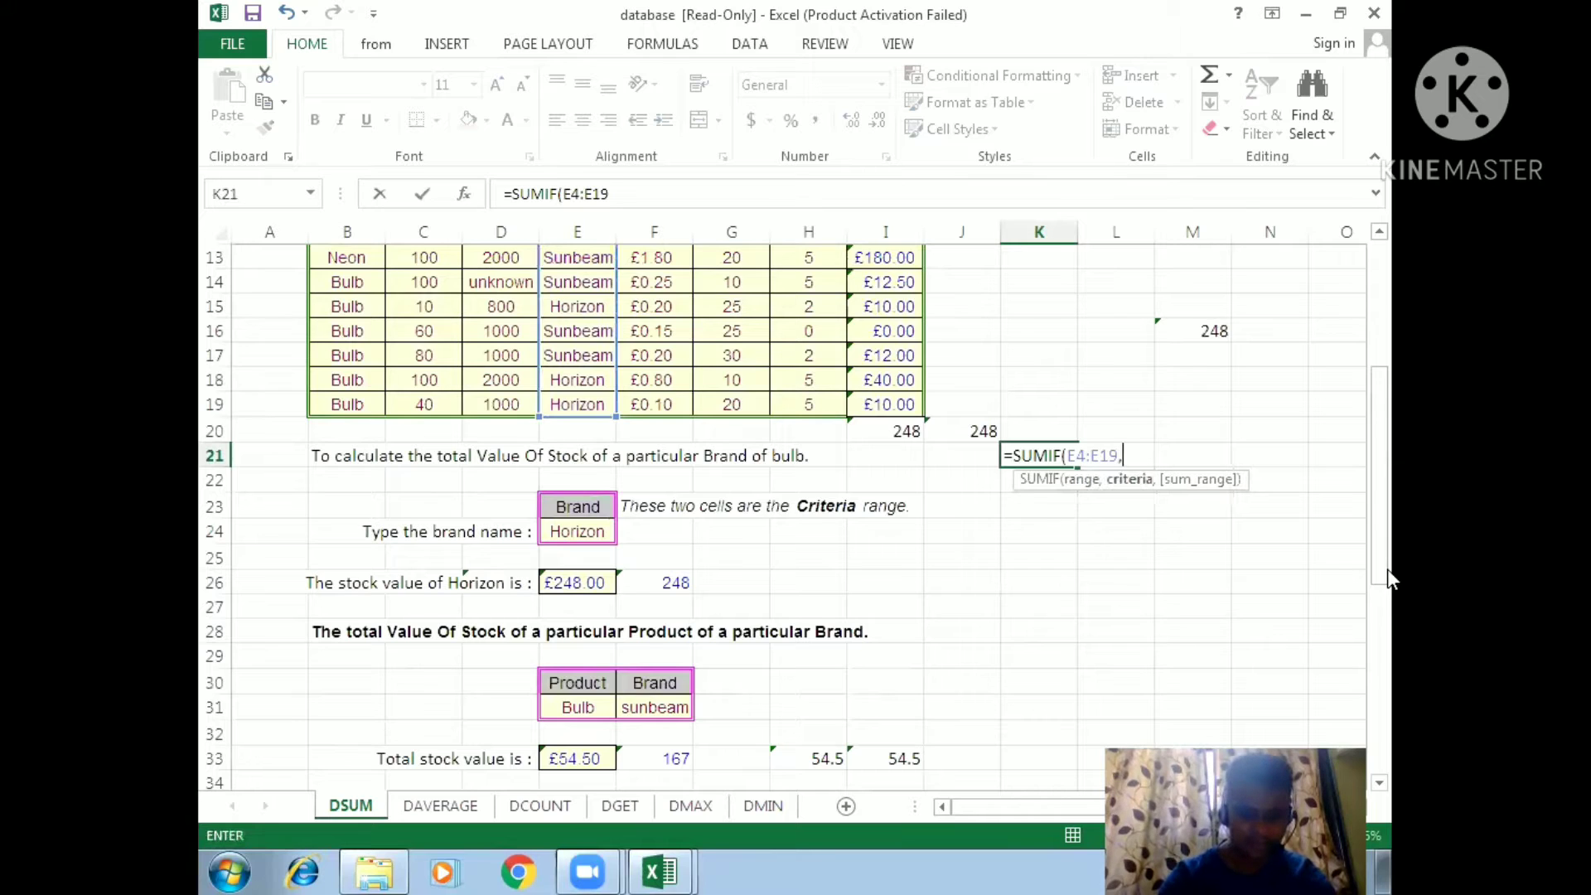
text("Hor)
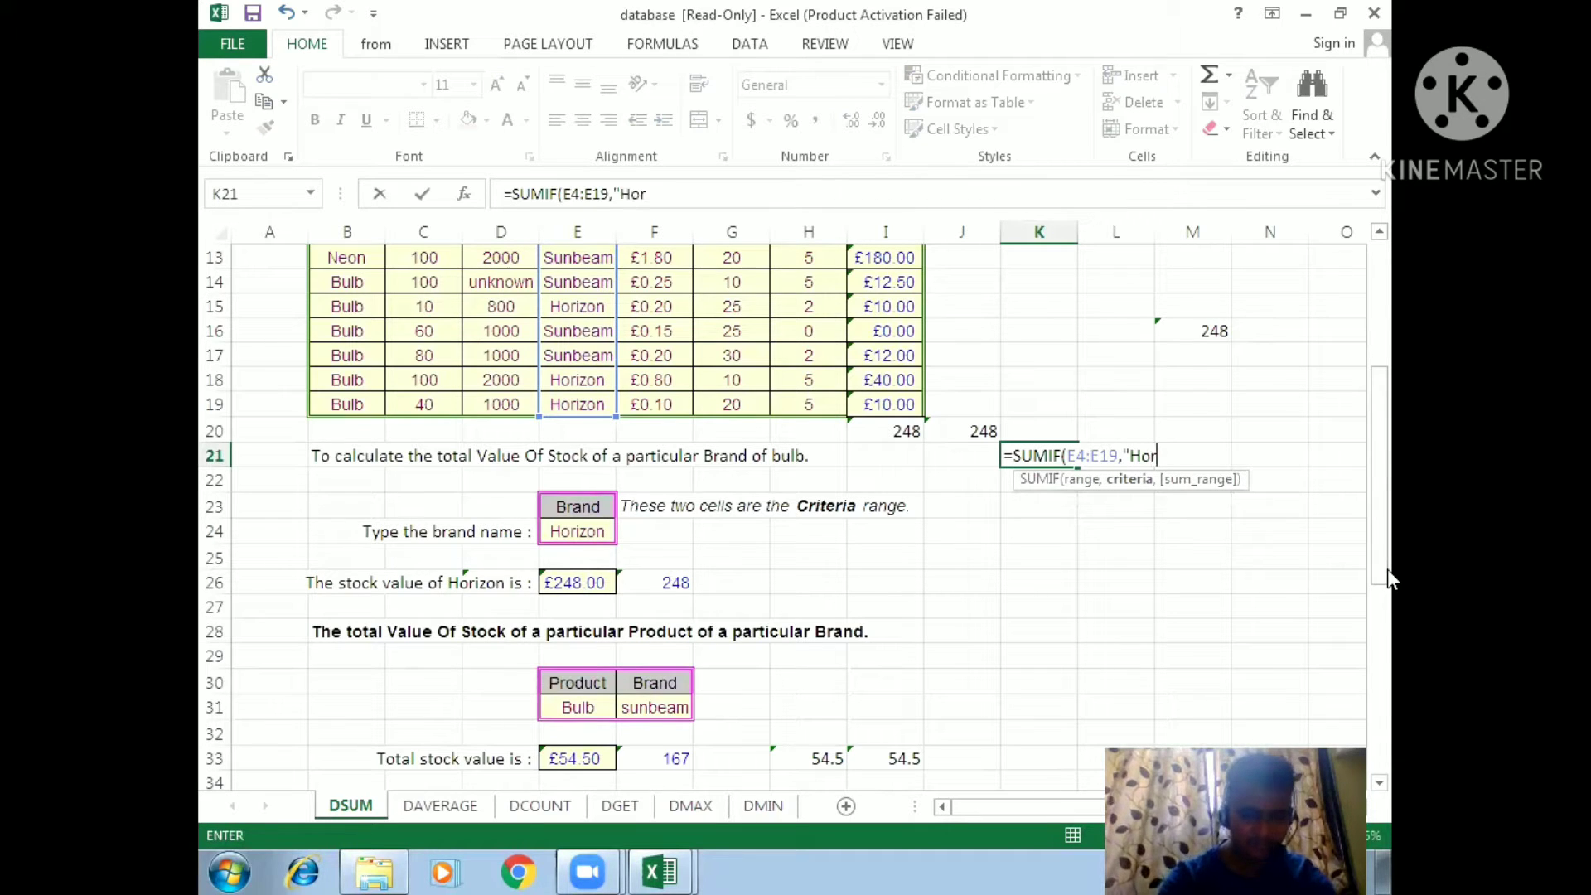
text(izo)
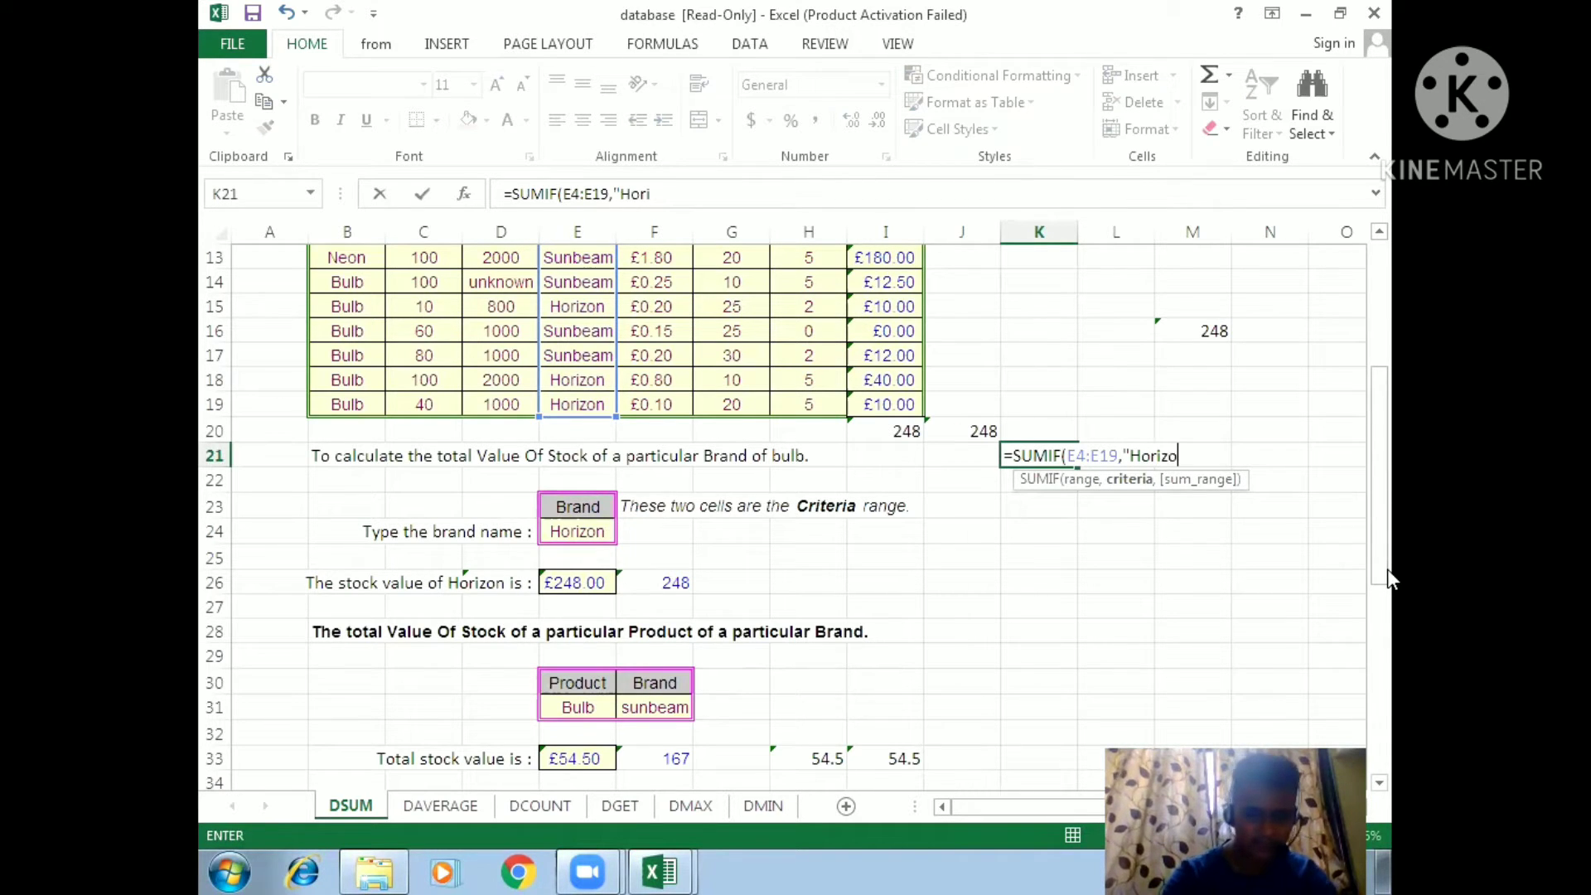
text(n",)
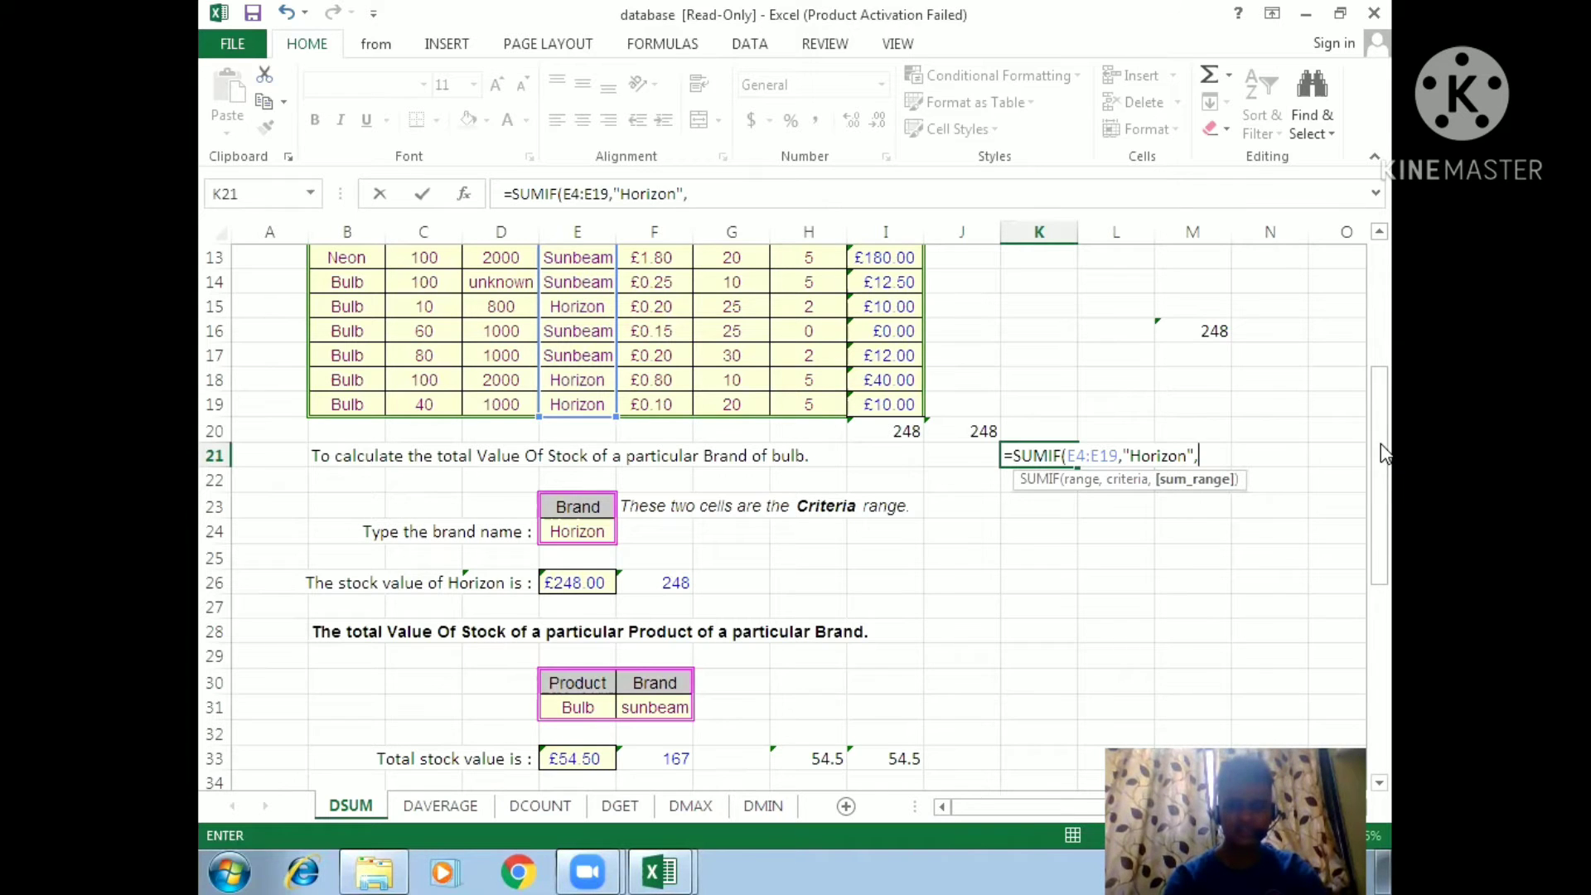
drag(1382, 454, 1389, 330)
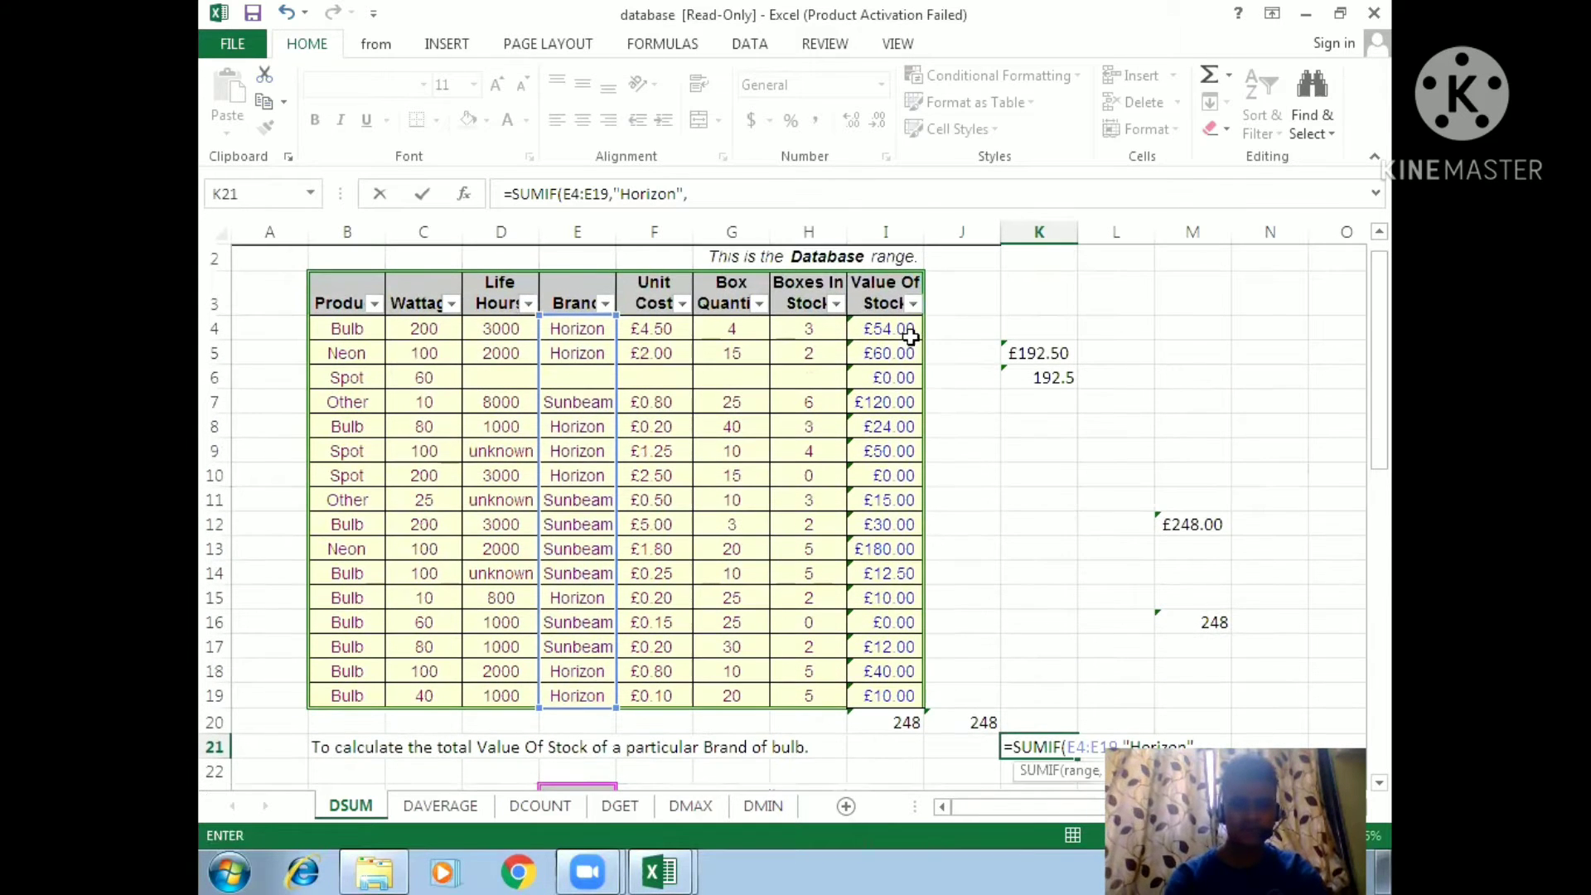
drag(909, 334, 894, 687)
key(Return)
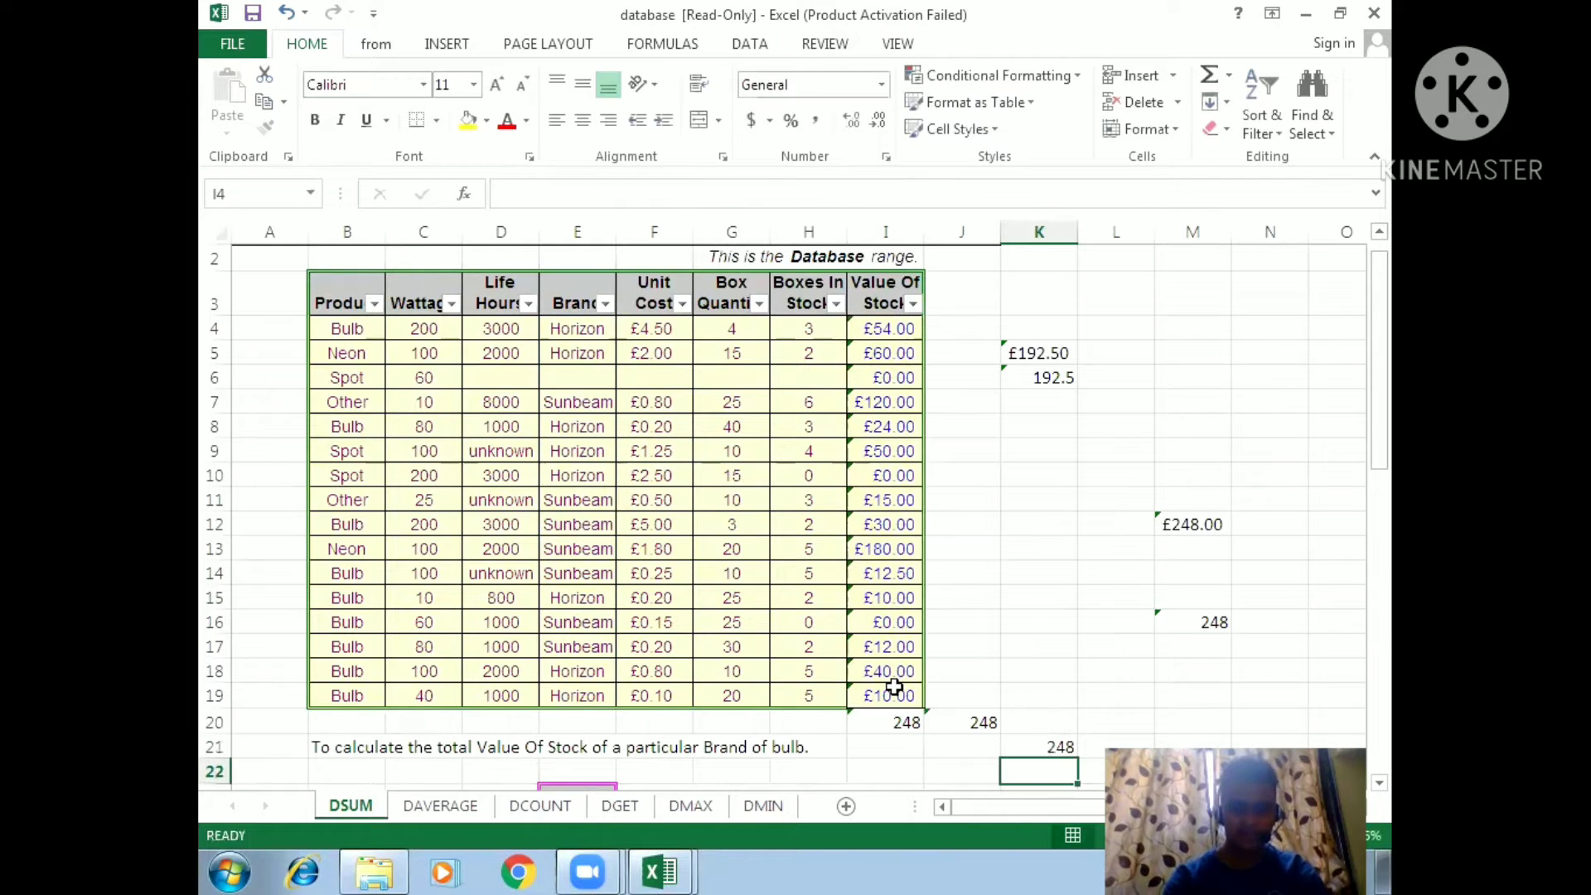
- Compare the SUMIF formula in K21 with the one in J20 and review the Brand criteria section
click(1032, 744)
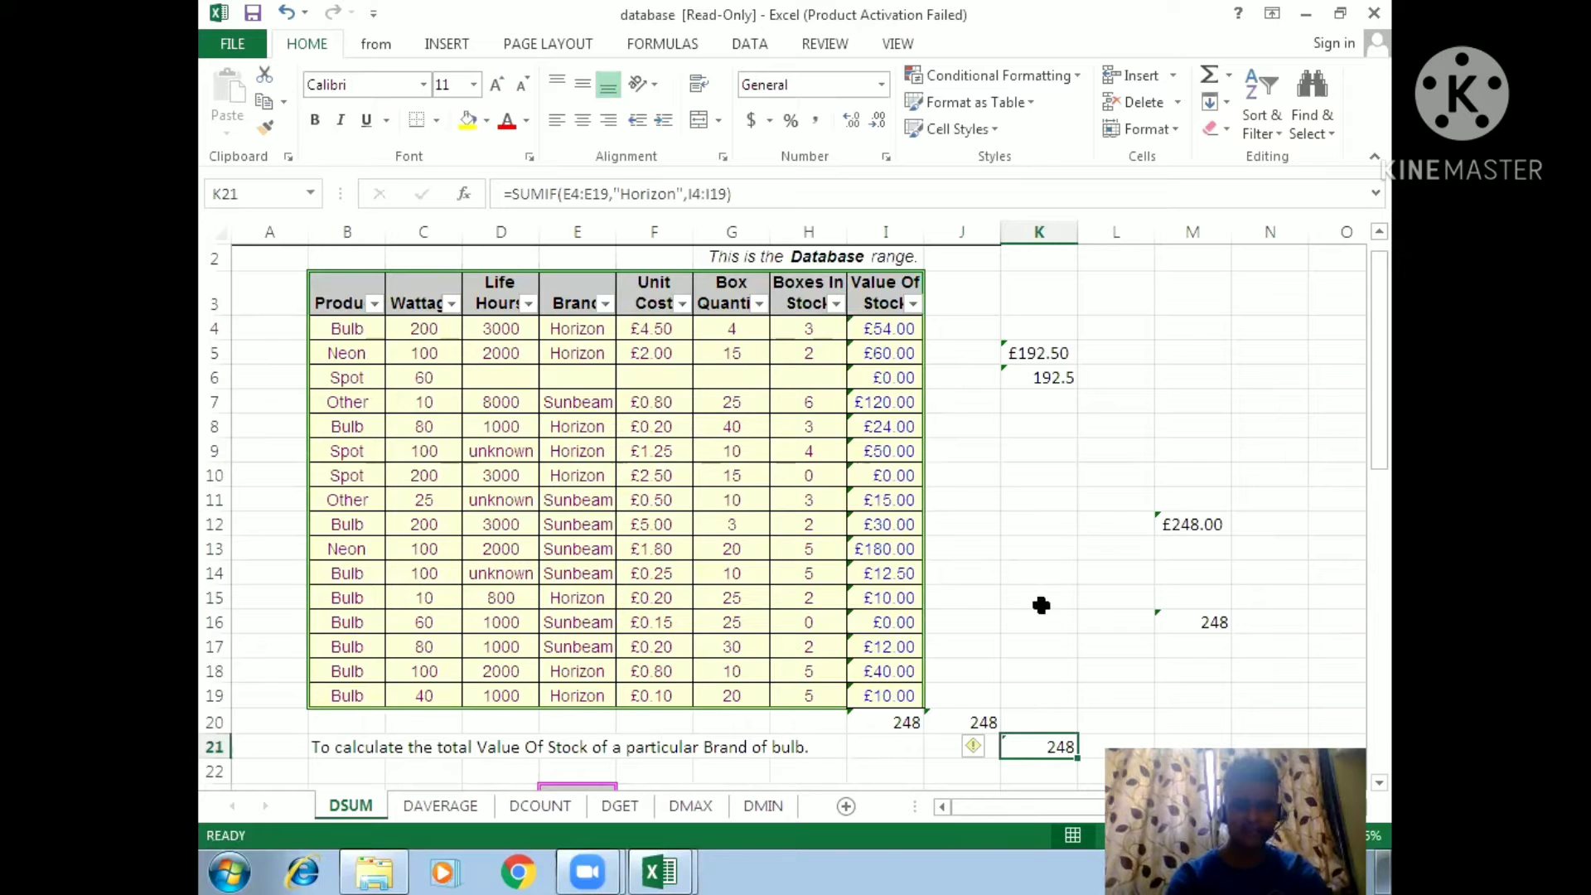
click(983, 722)
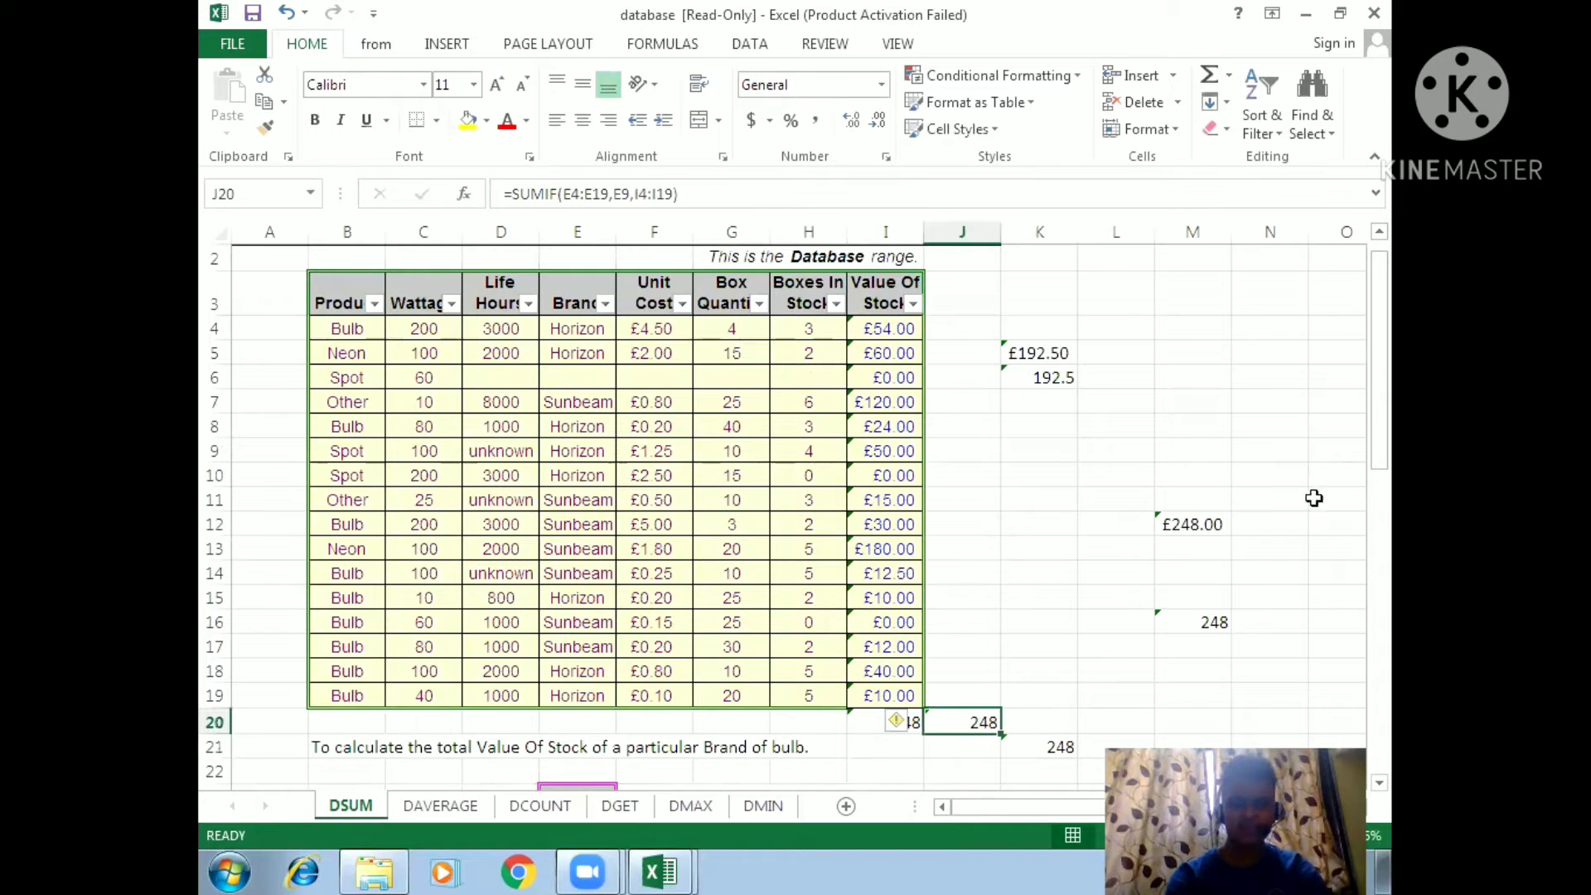
drag(1378, 401, 1378, 455)
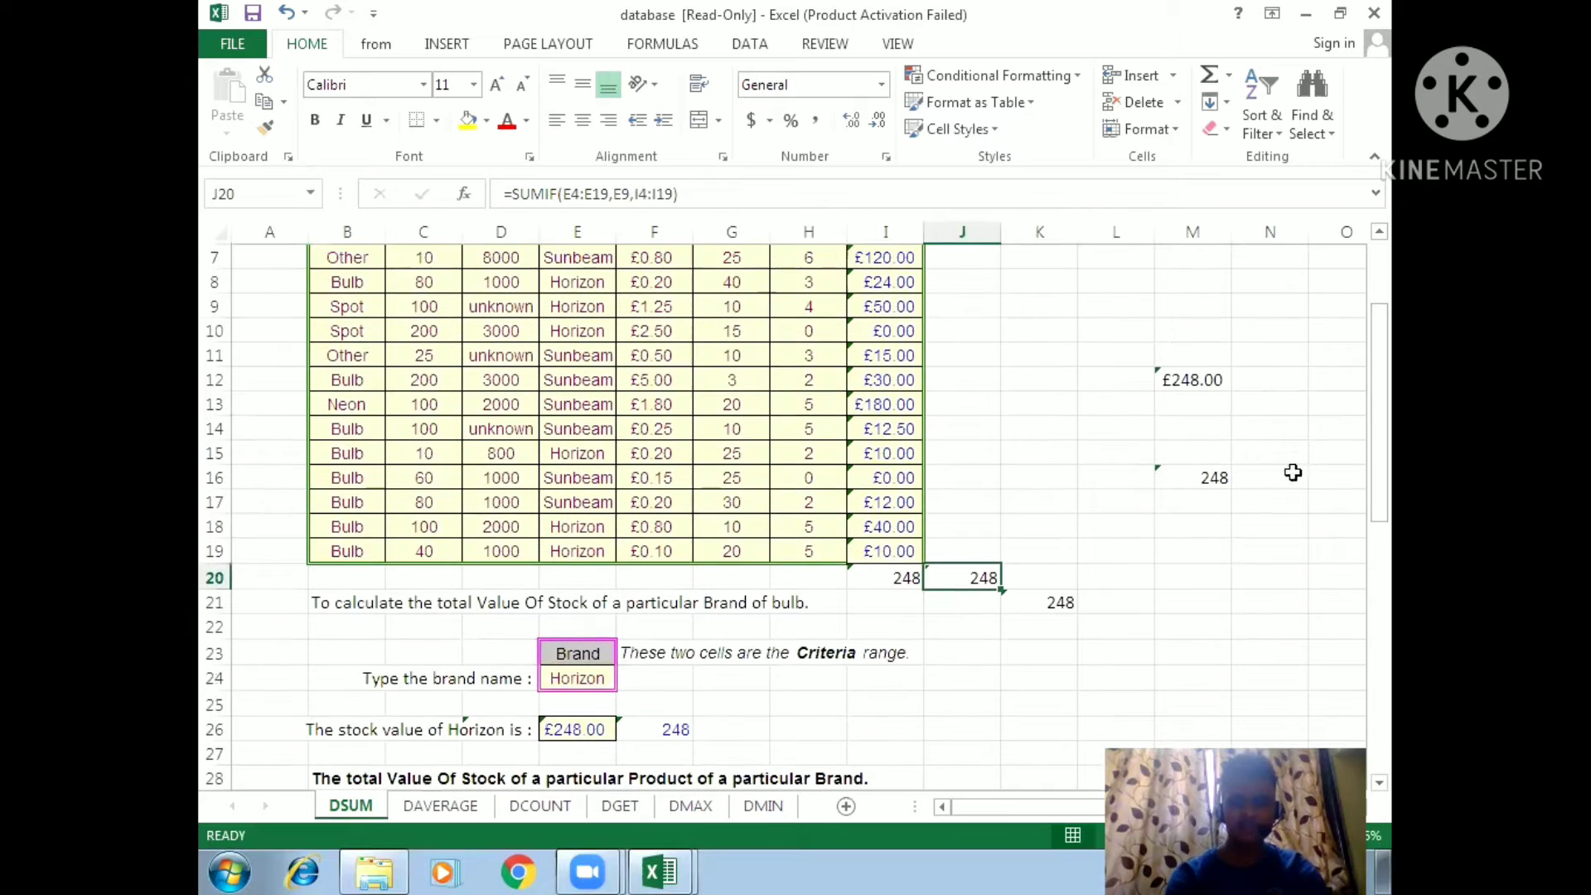
click(992, 652)
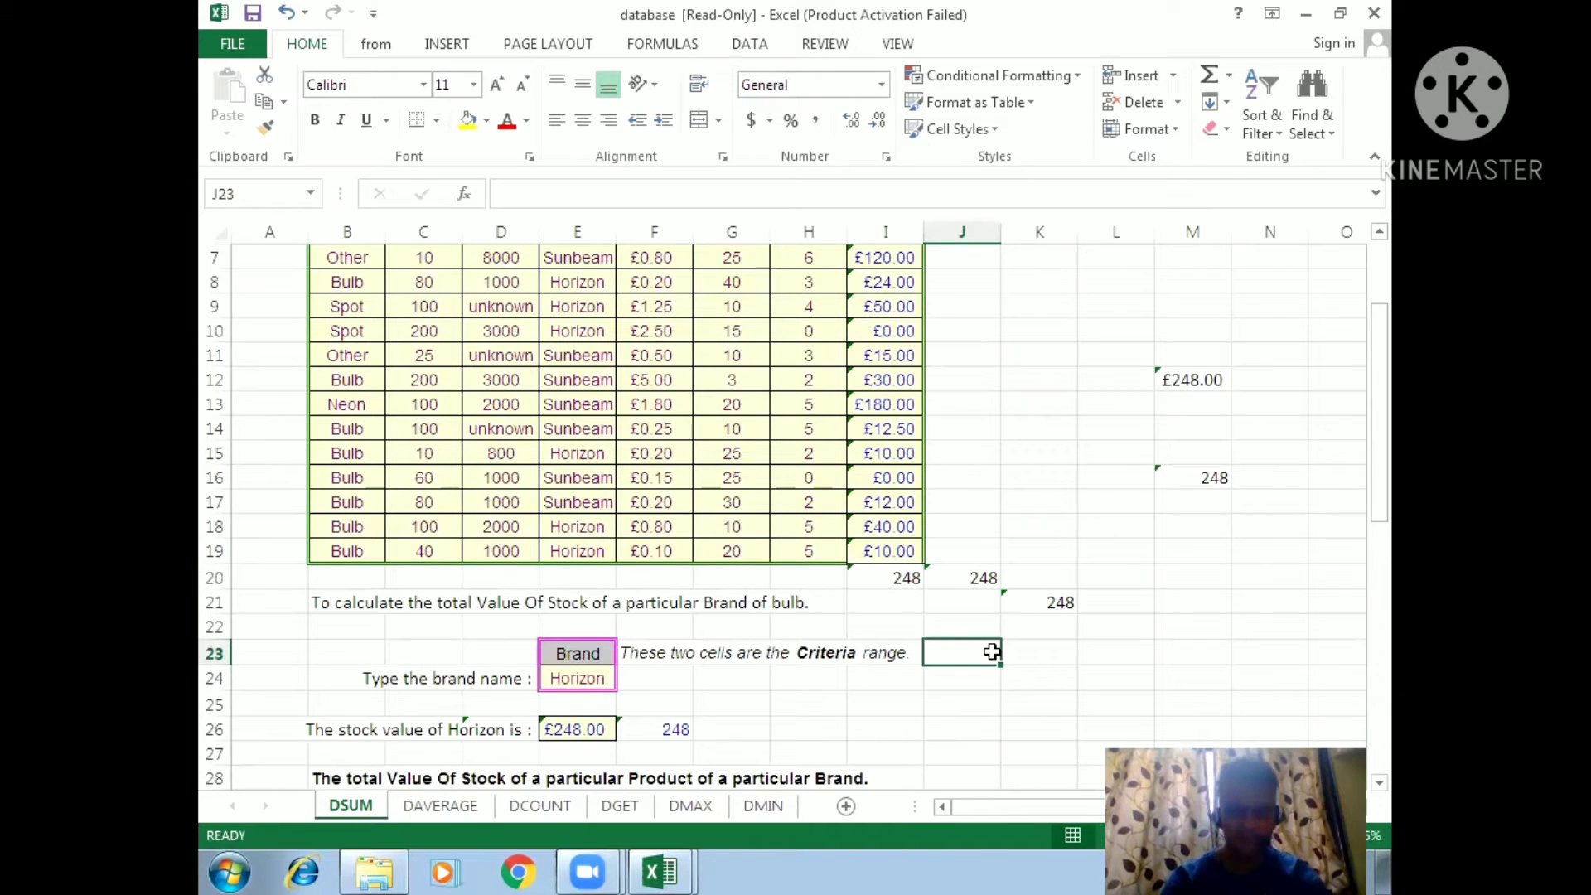
- Try =DSUM(B3:I19,E23:E24,I3) in cell J23 to total the stock value of the Horizon brand
text(=dusm)
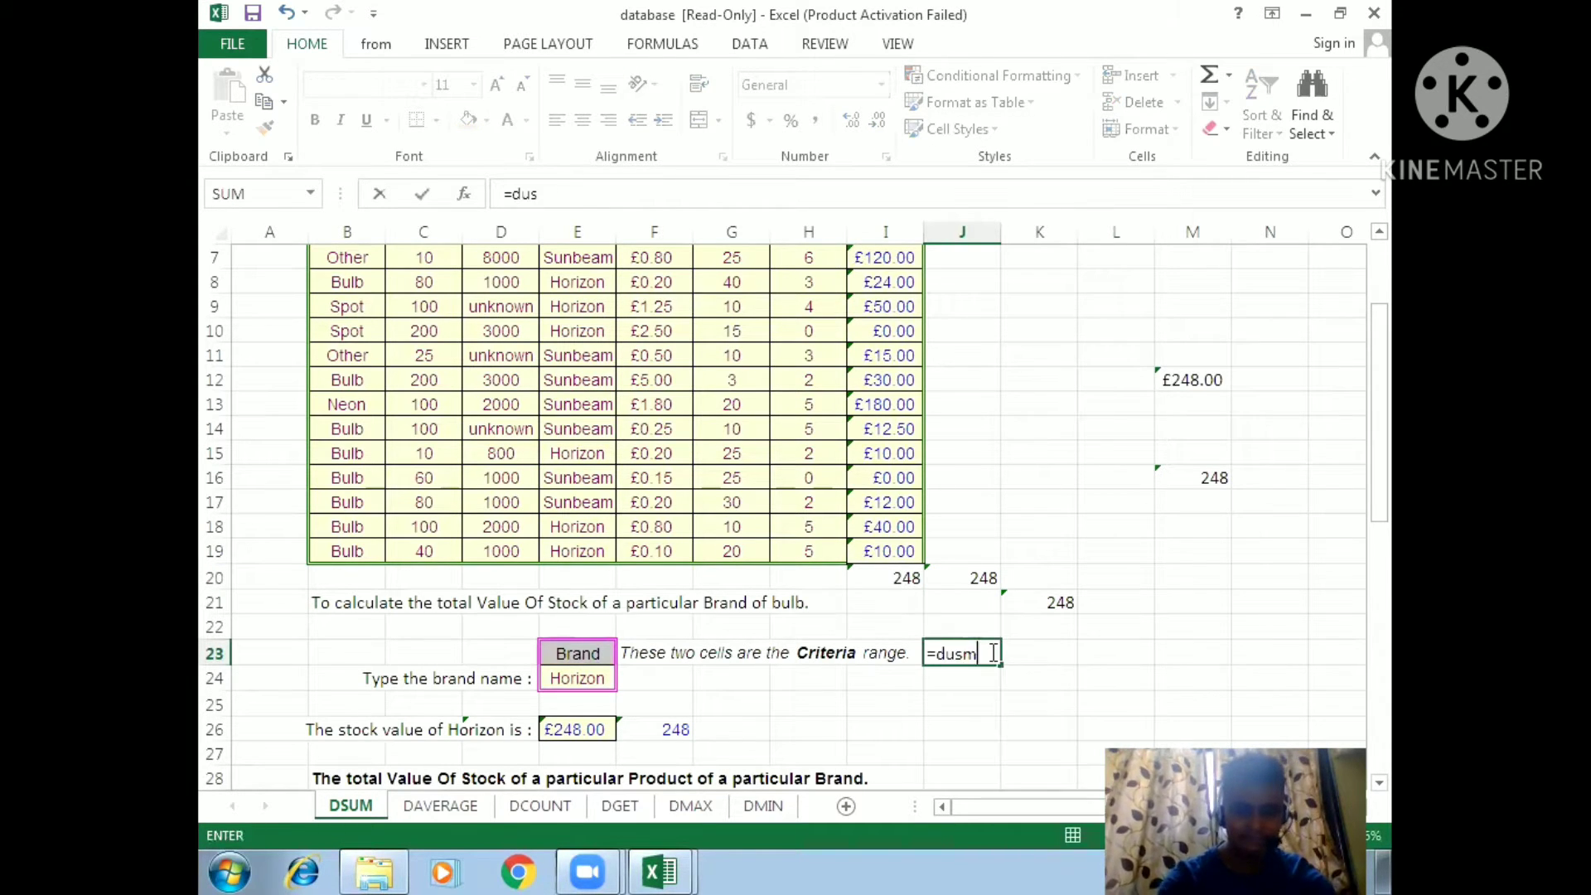
key(BackSpace)
key(BackSpace)
key(BackSpace)
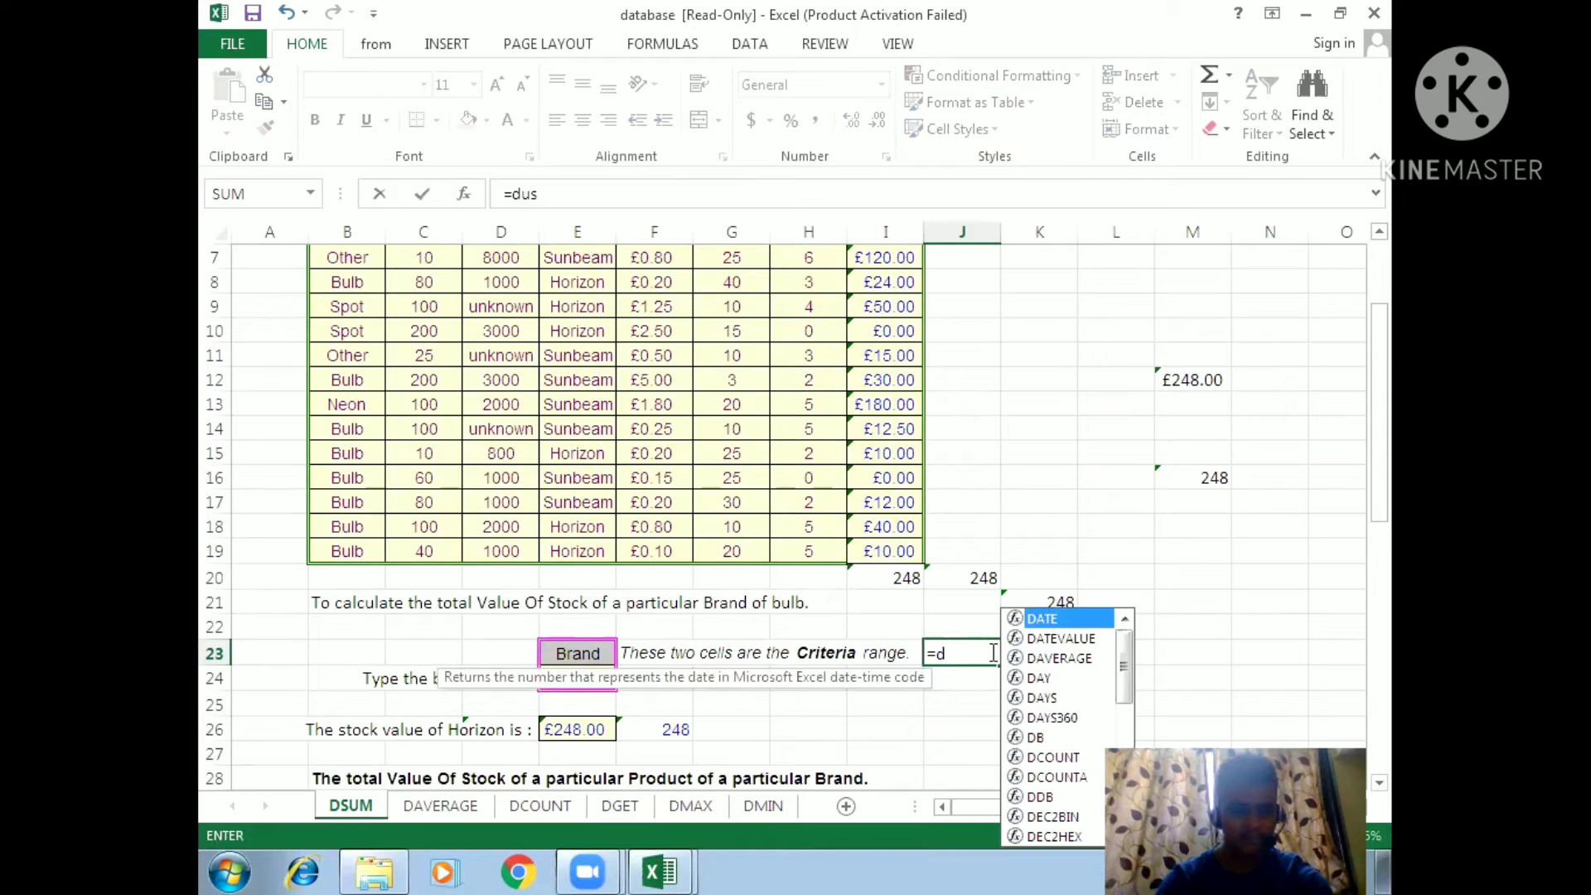
text(sum)
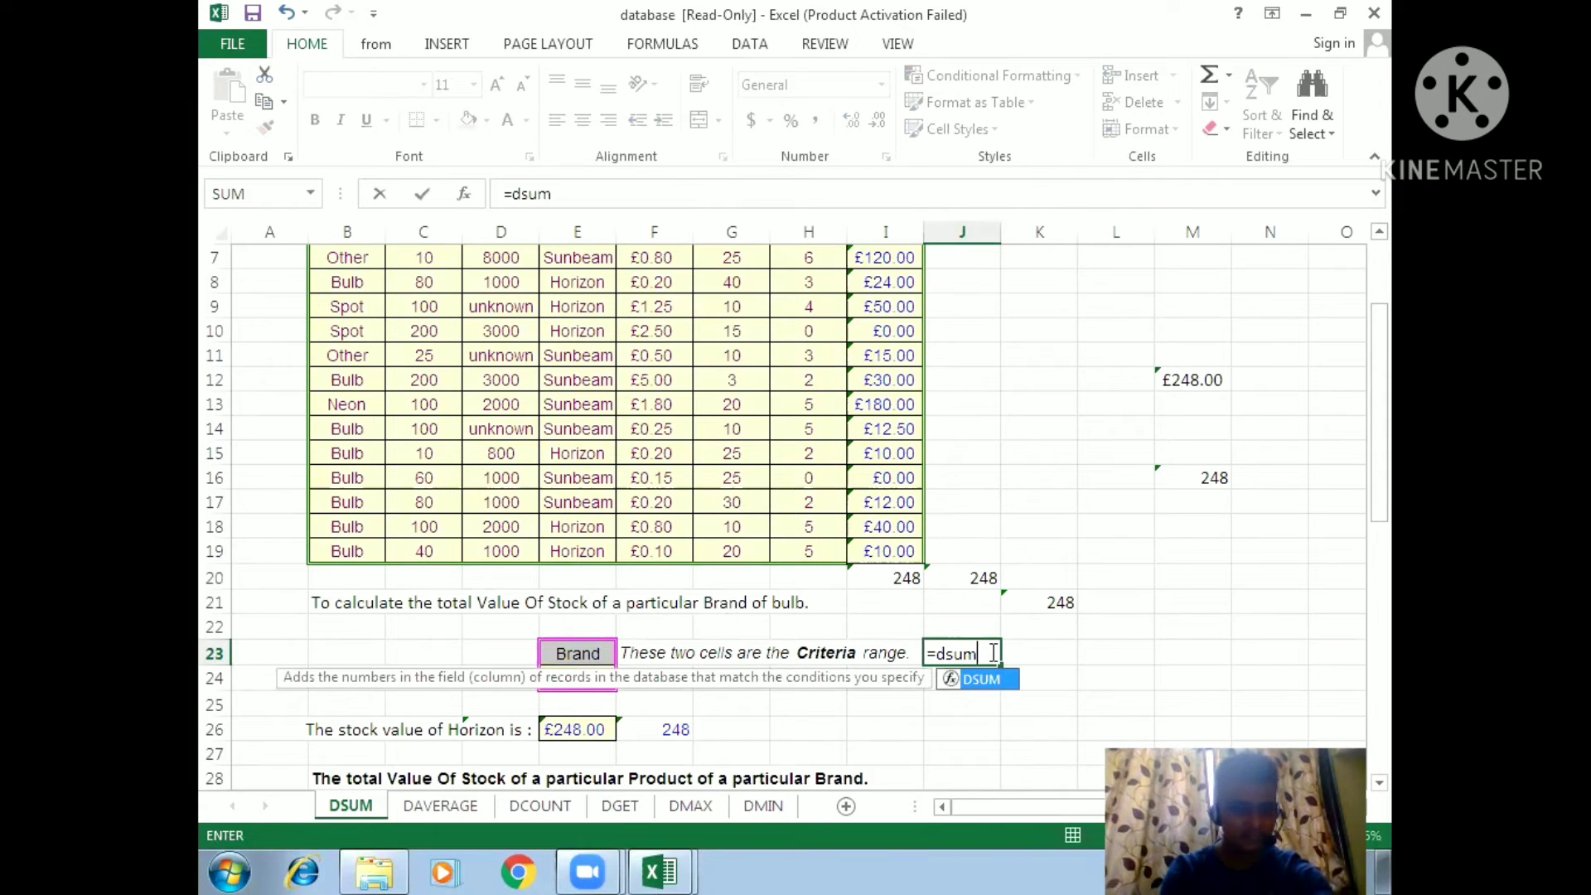
key(Tab)
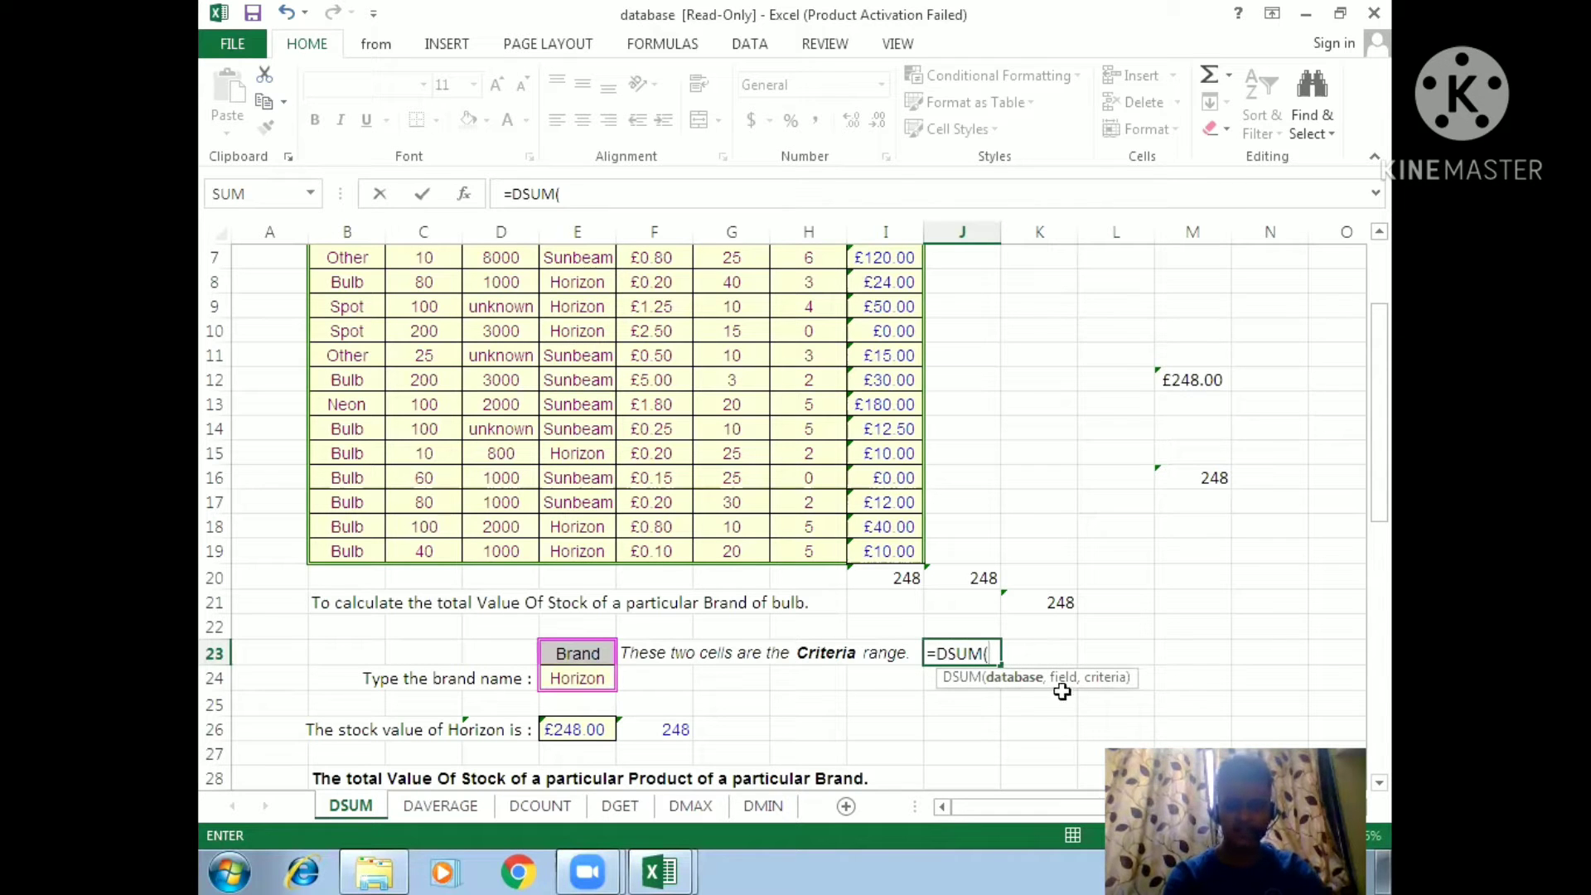
drag(1386, 518, 1385, 456)
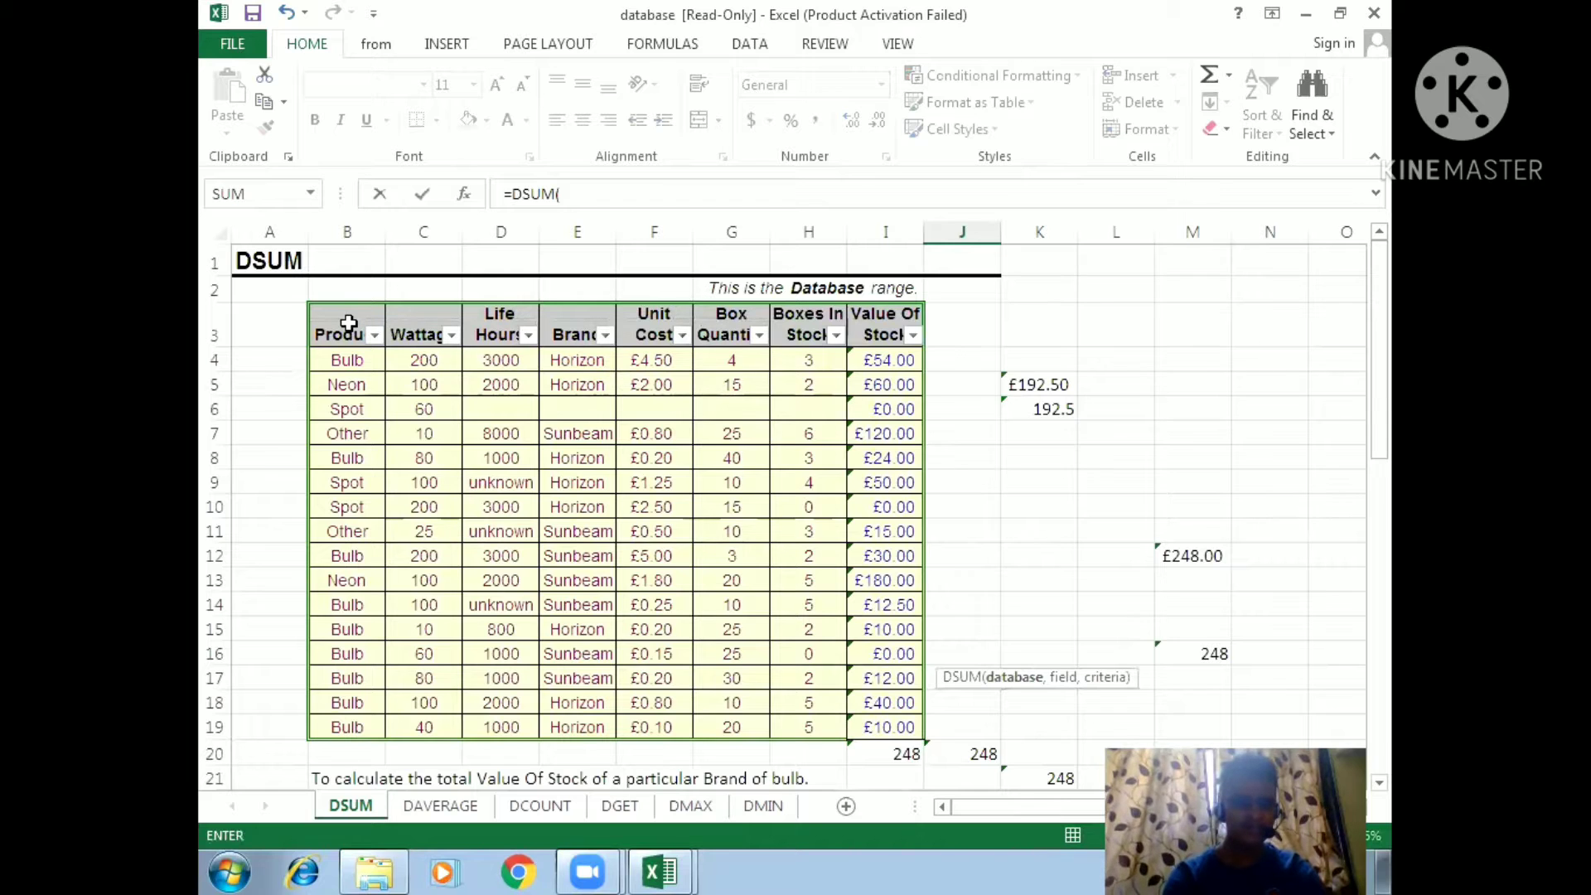
drag(348, 328, 885, 719)
drag(1378, 396, 1387, 585)
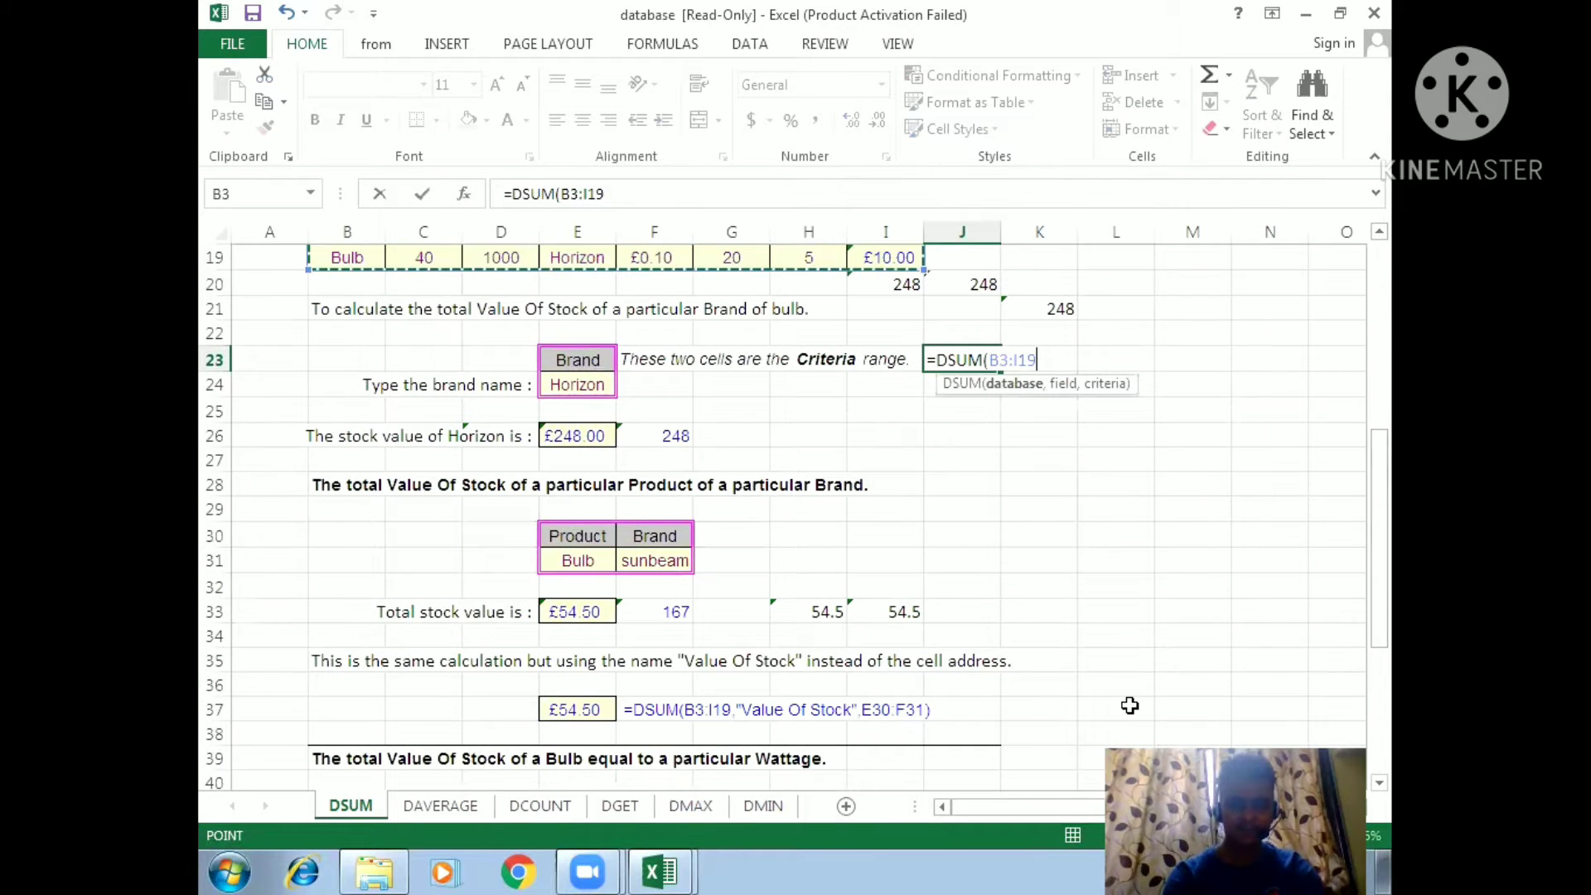
text(,)
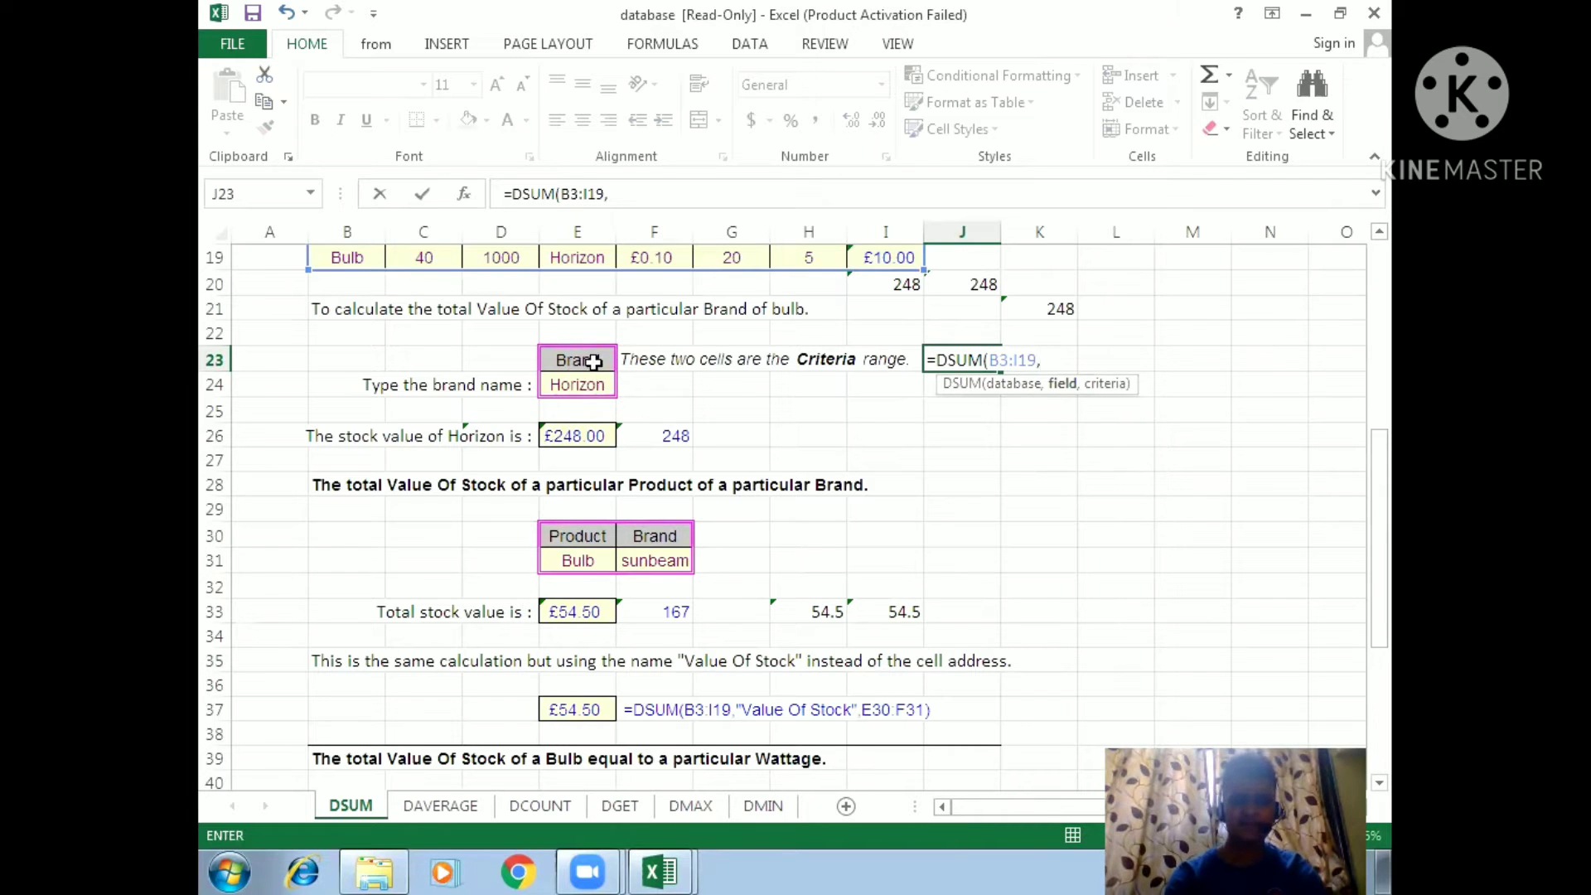
drag(594, 359, 590, 386)
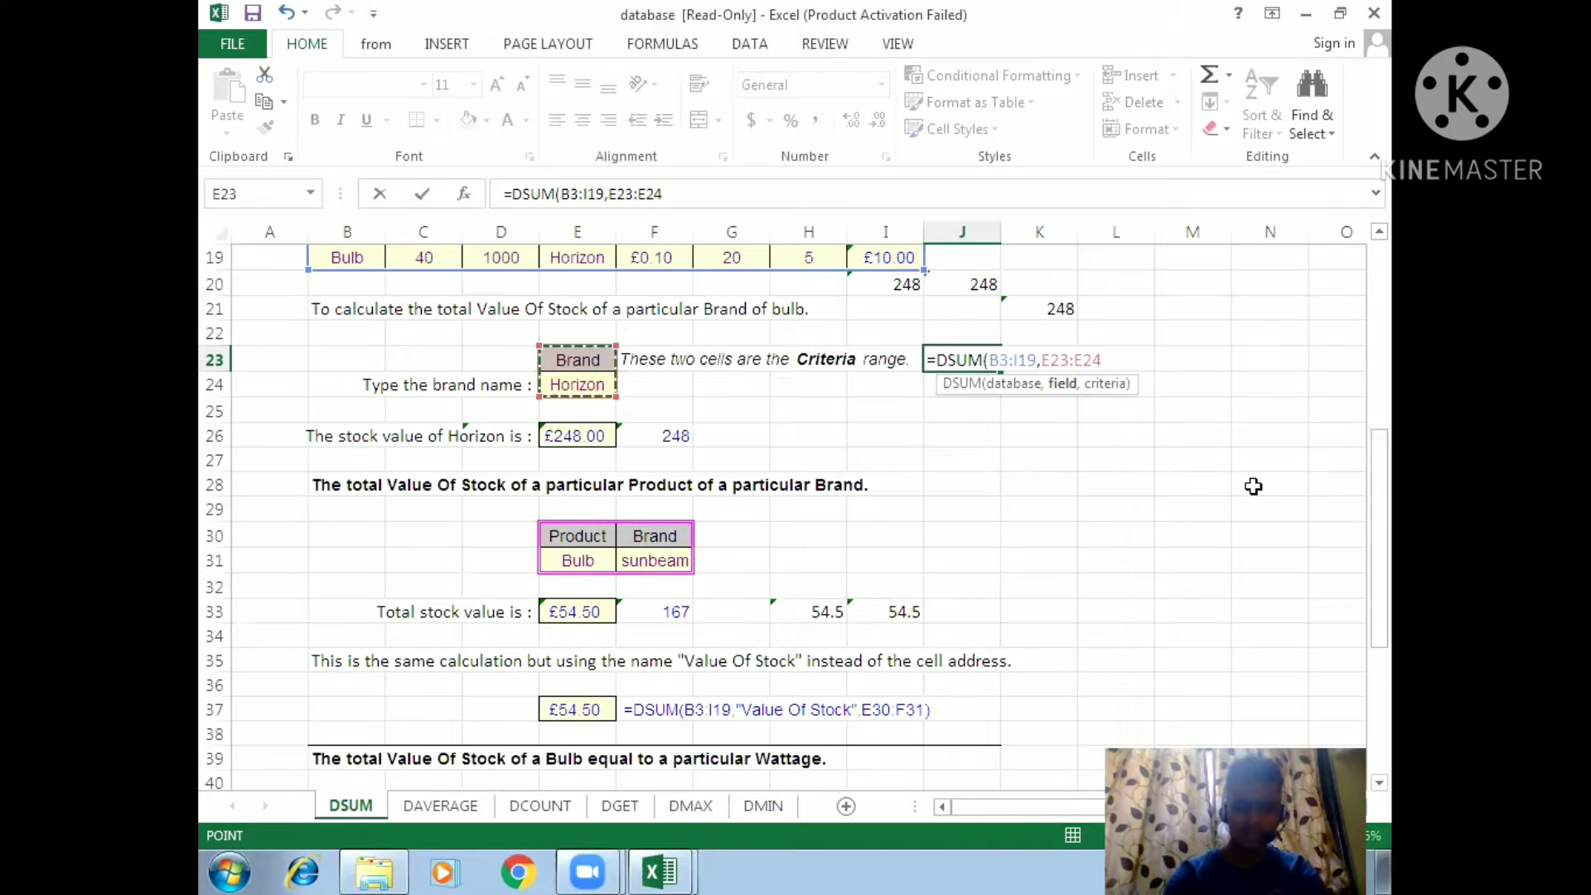
text(,)
drag(1382, 541, 1376, 332)
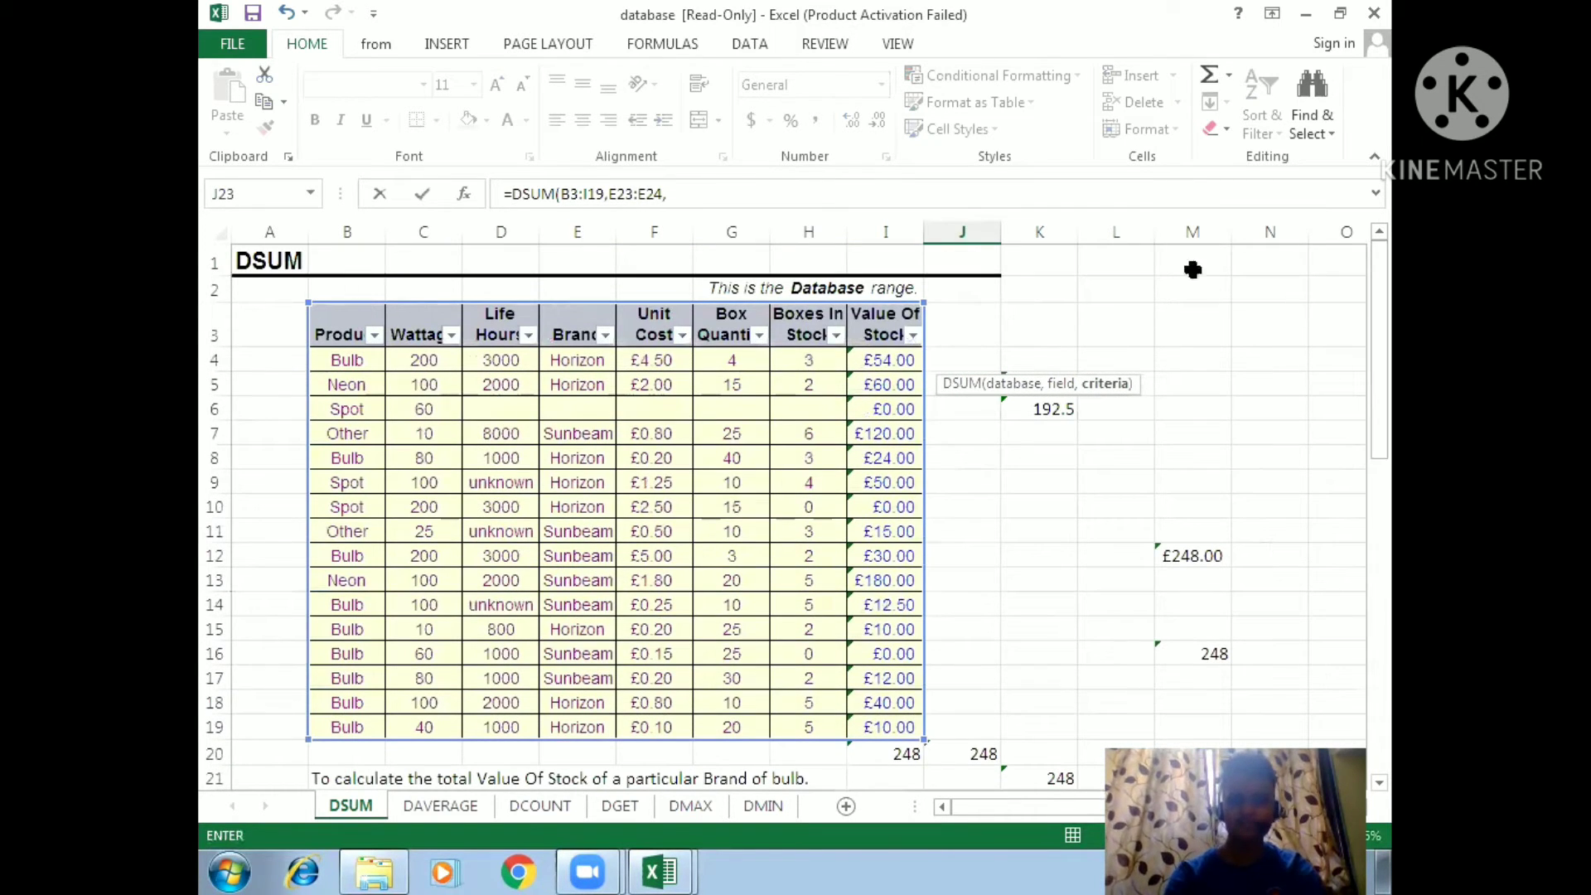
click(899, 348)
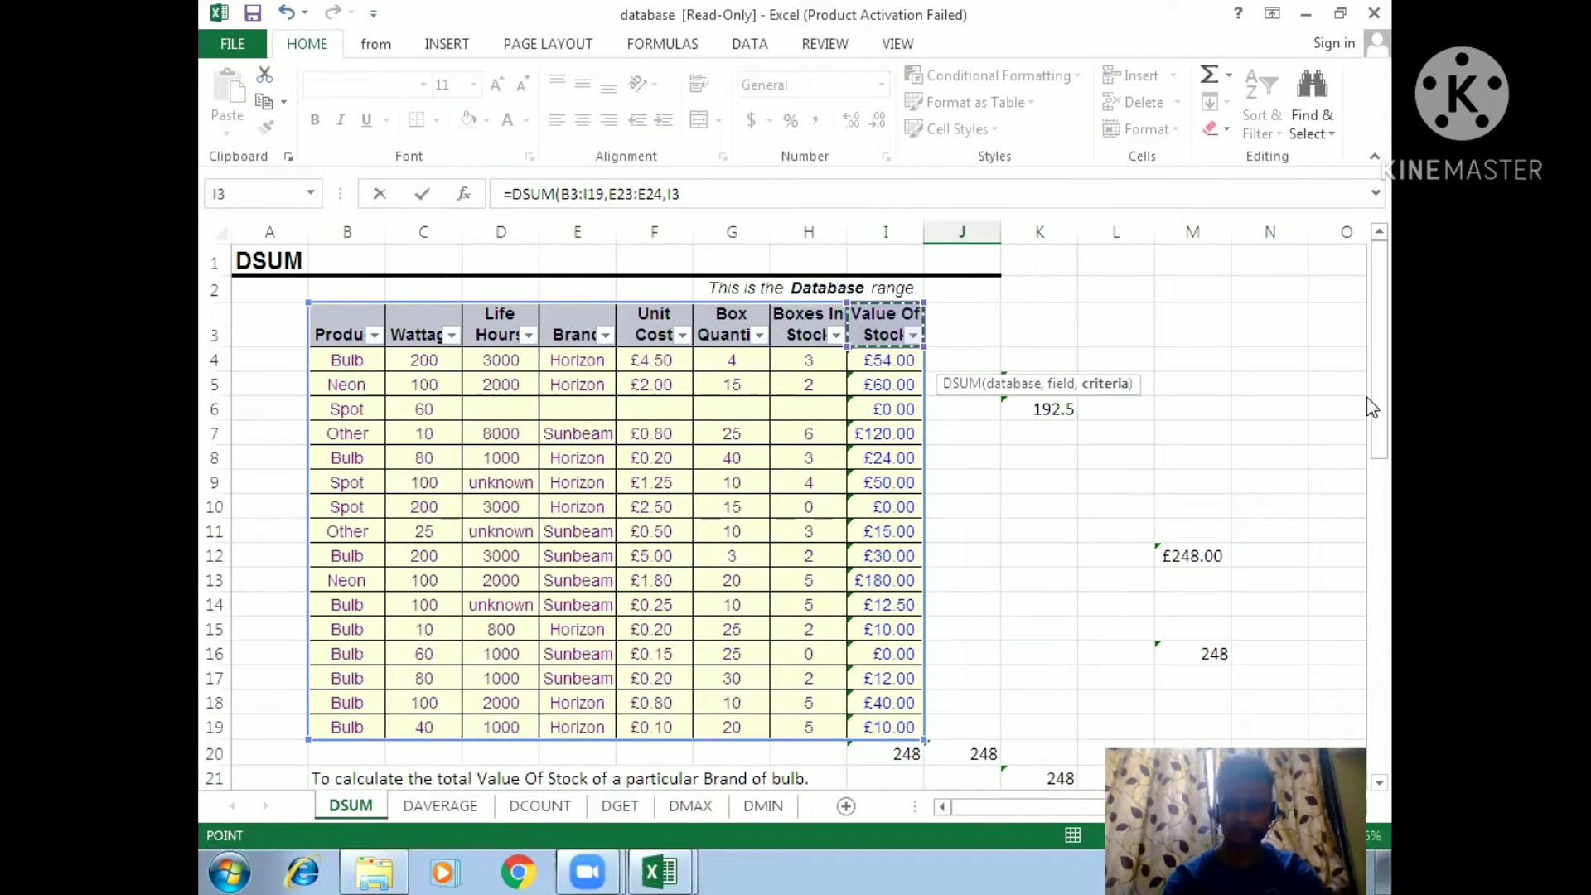
drag(1375, 411, 1387, 533)
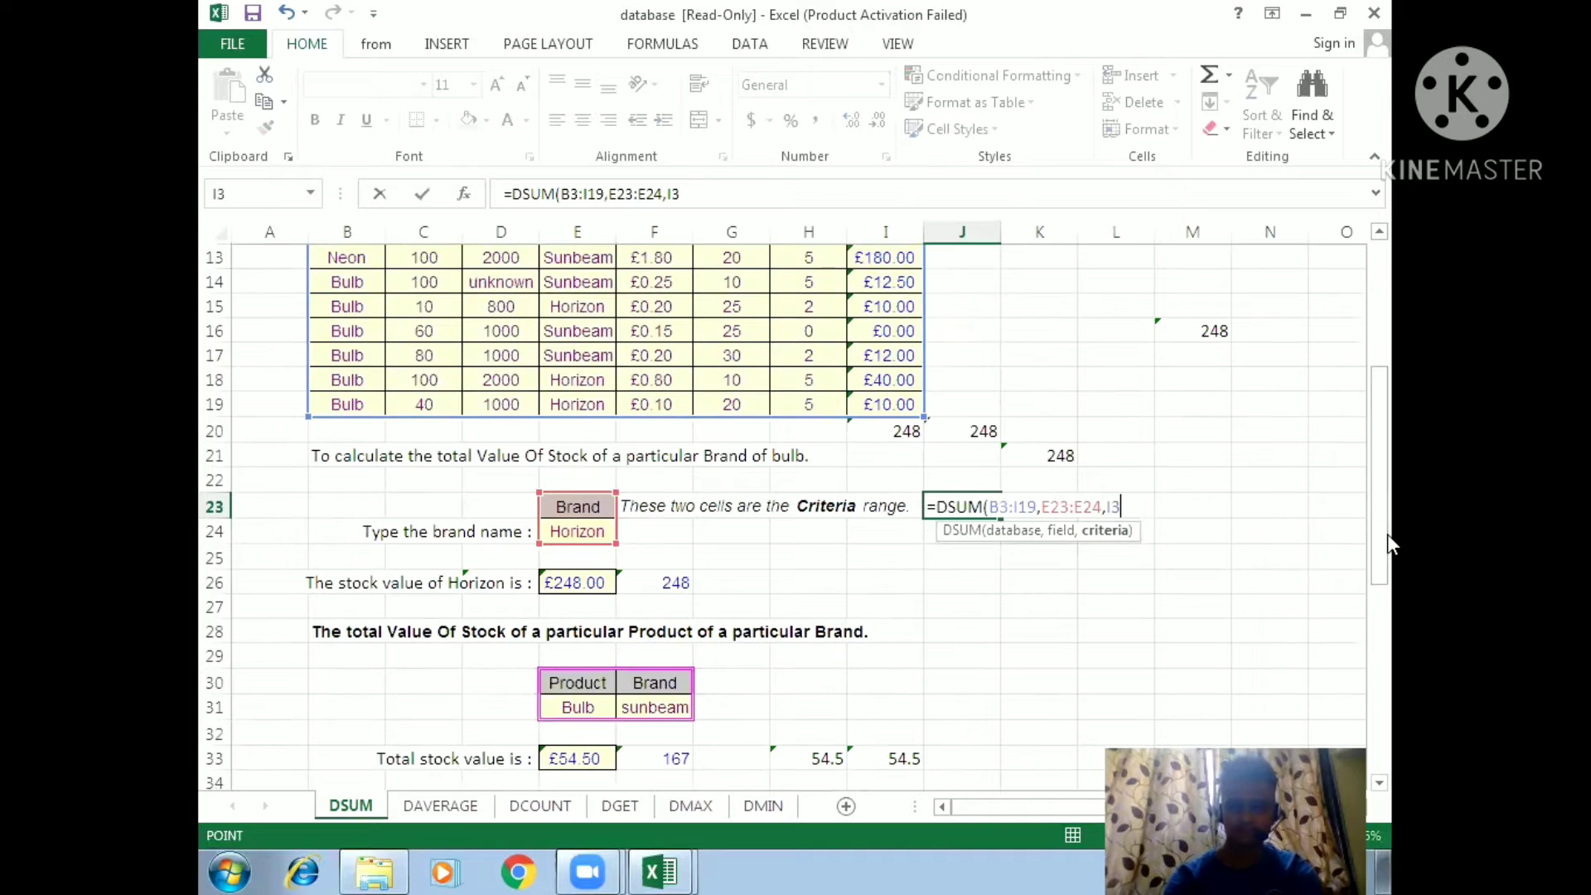
key(Return)
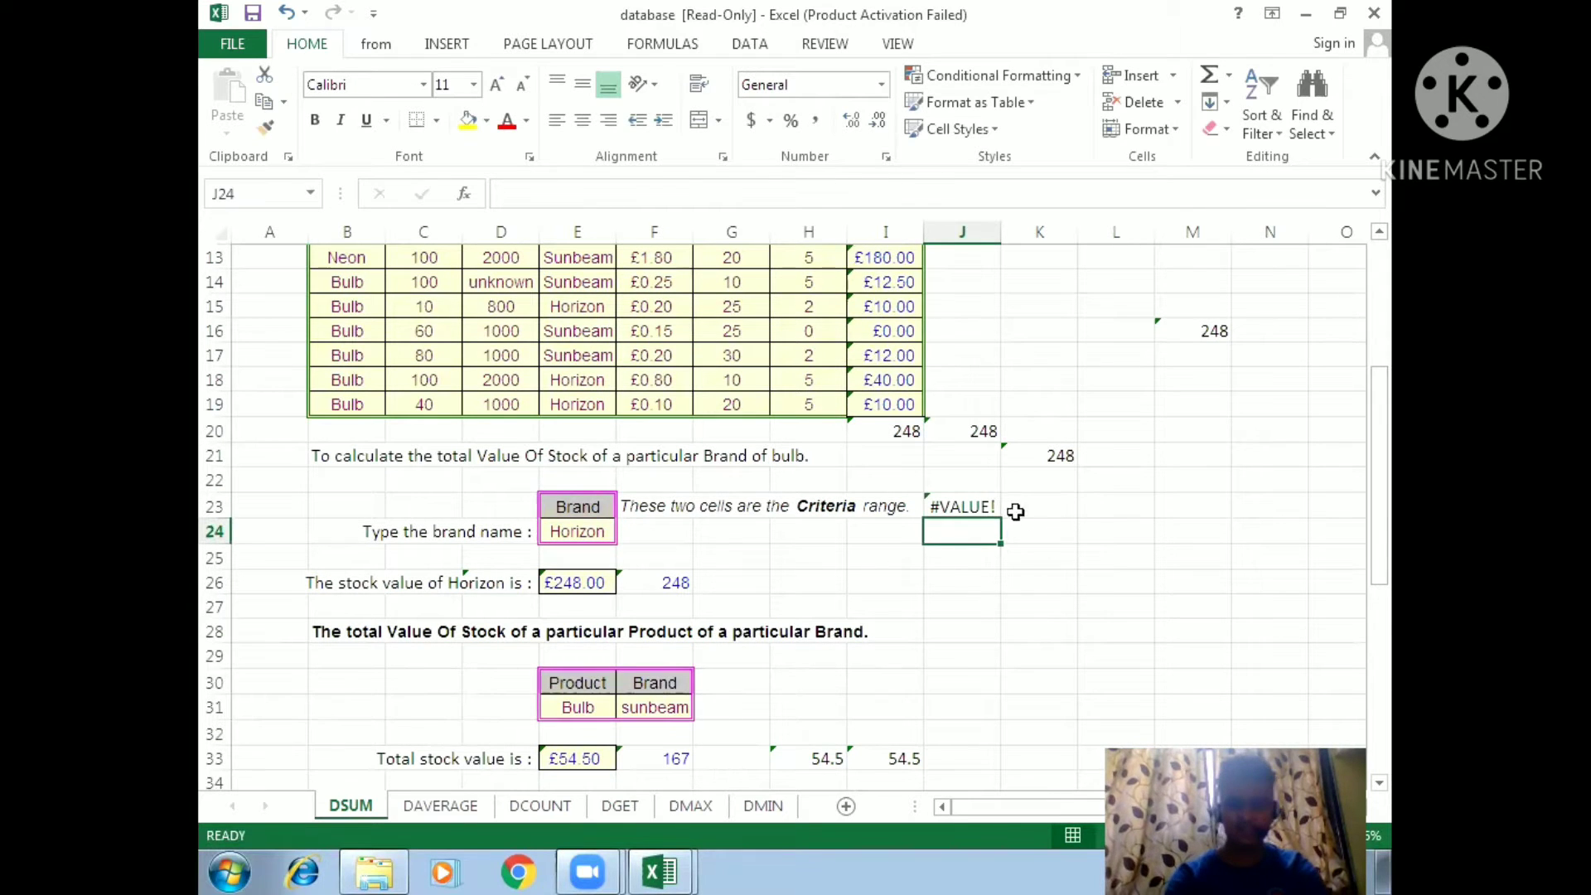
- Replace the formula in cell J23 with =DSUM(B3:I19,I3,E23:E24) to total the stock value for the Brand criteria
click(962, 498)
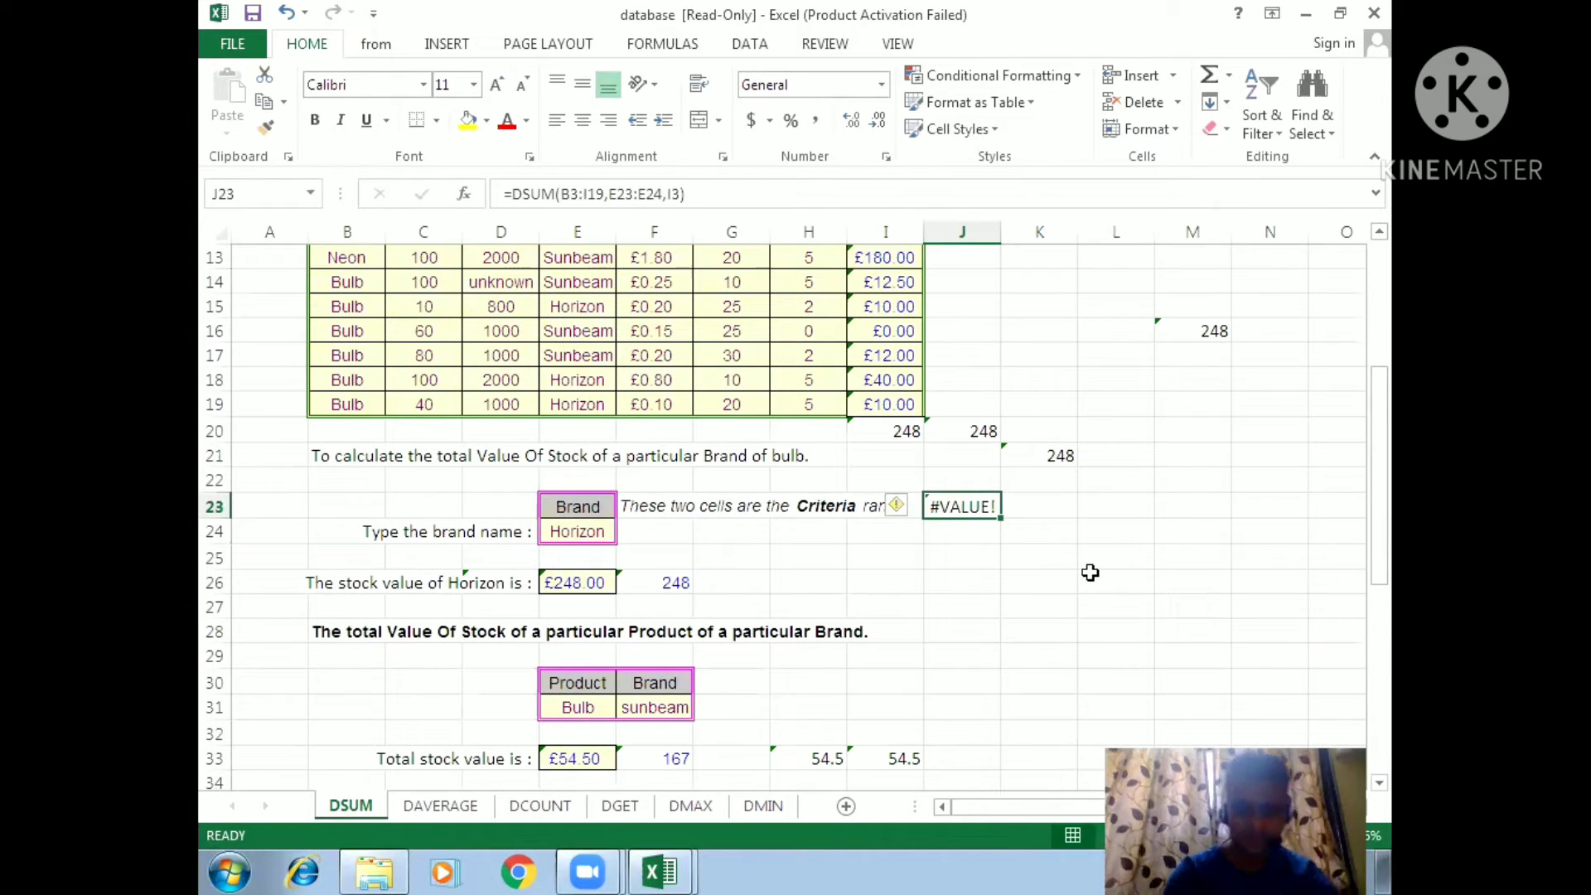
key(BackSpace)
text(=dsm)
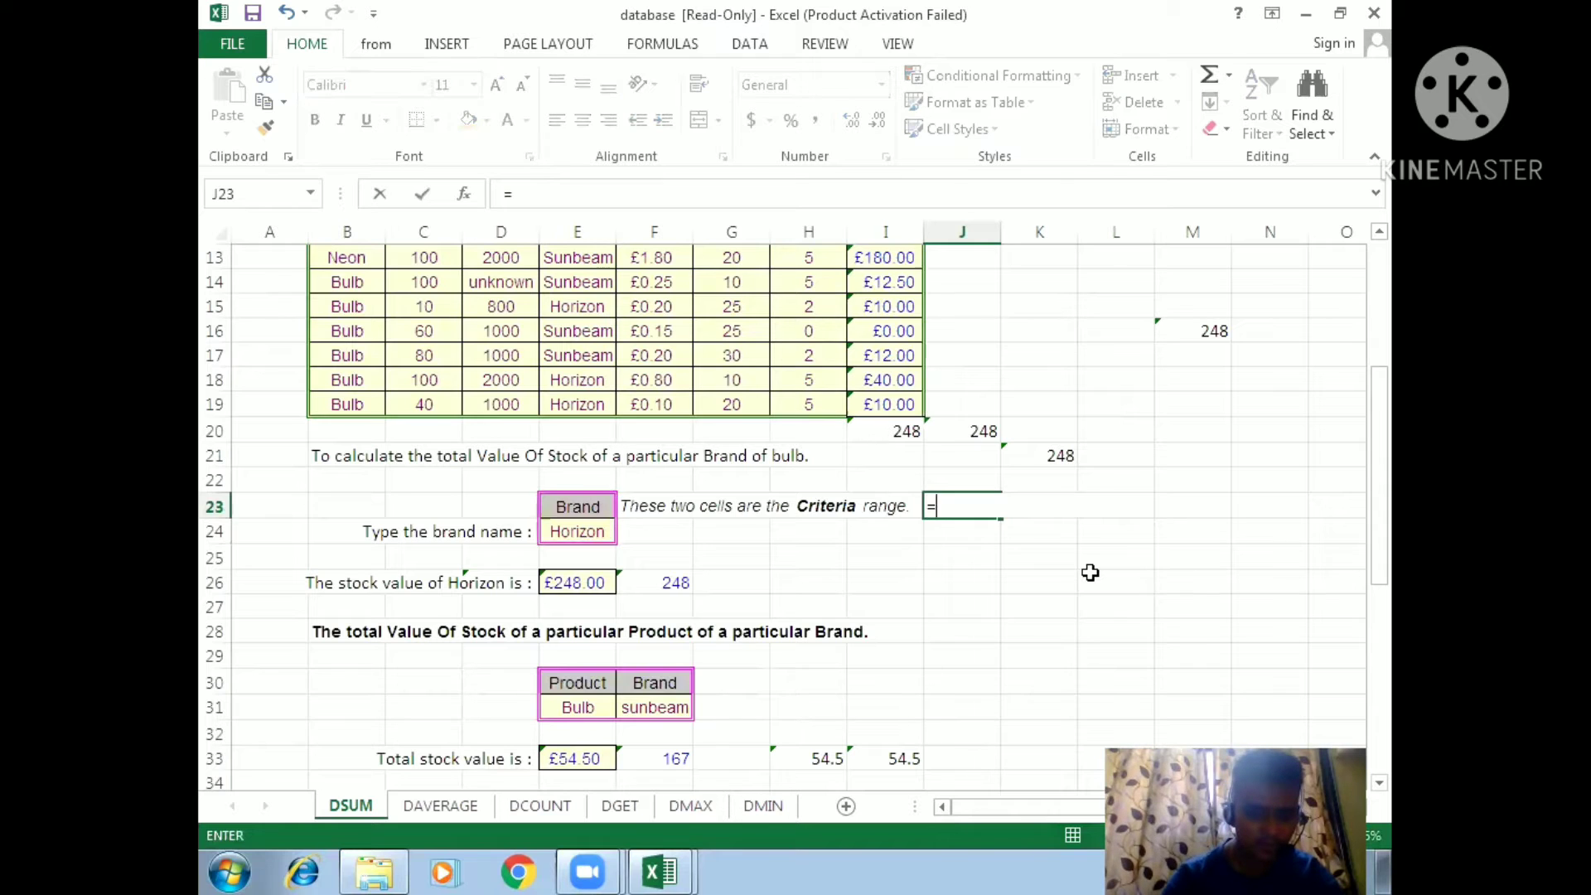
key(BackSpace)
key(BackSpace)
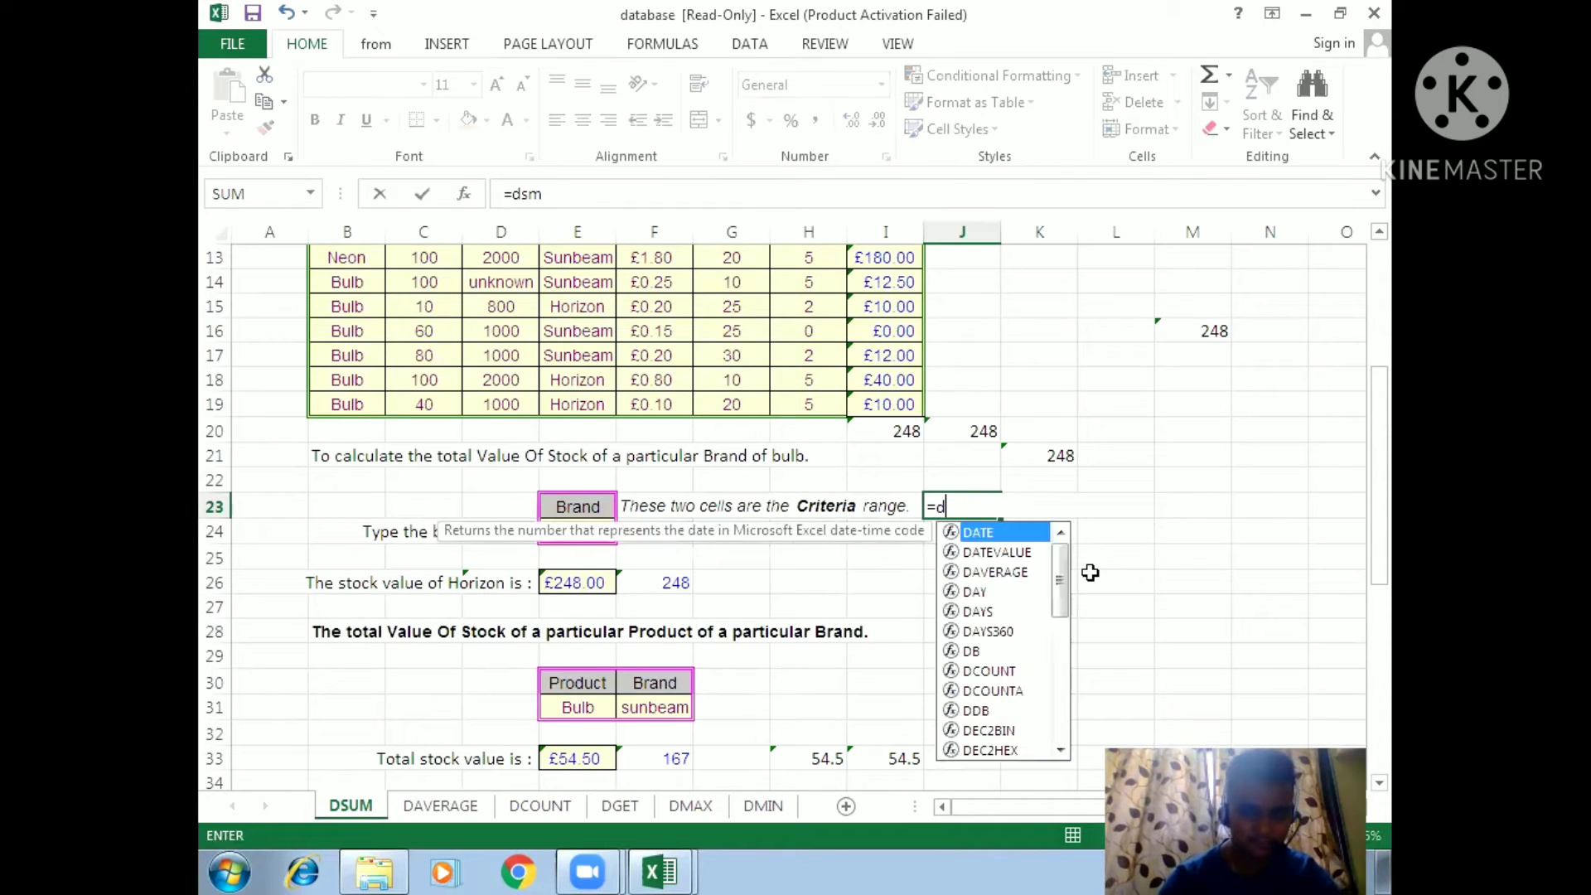
text(su)
key(Tab)
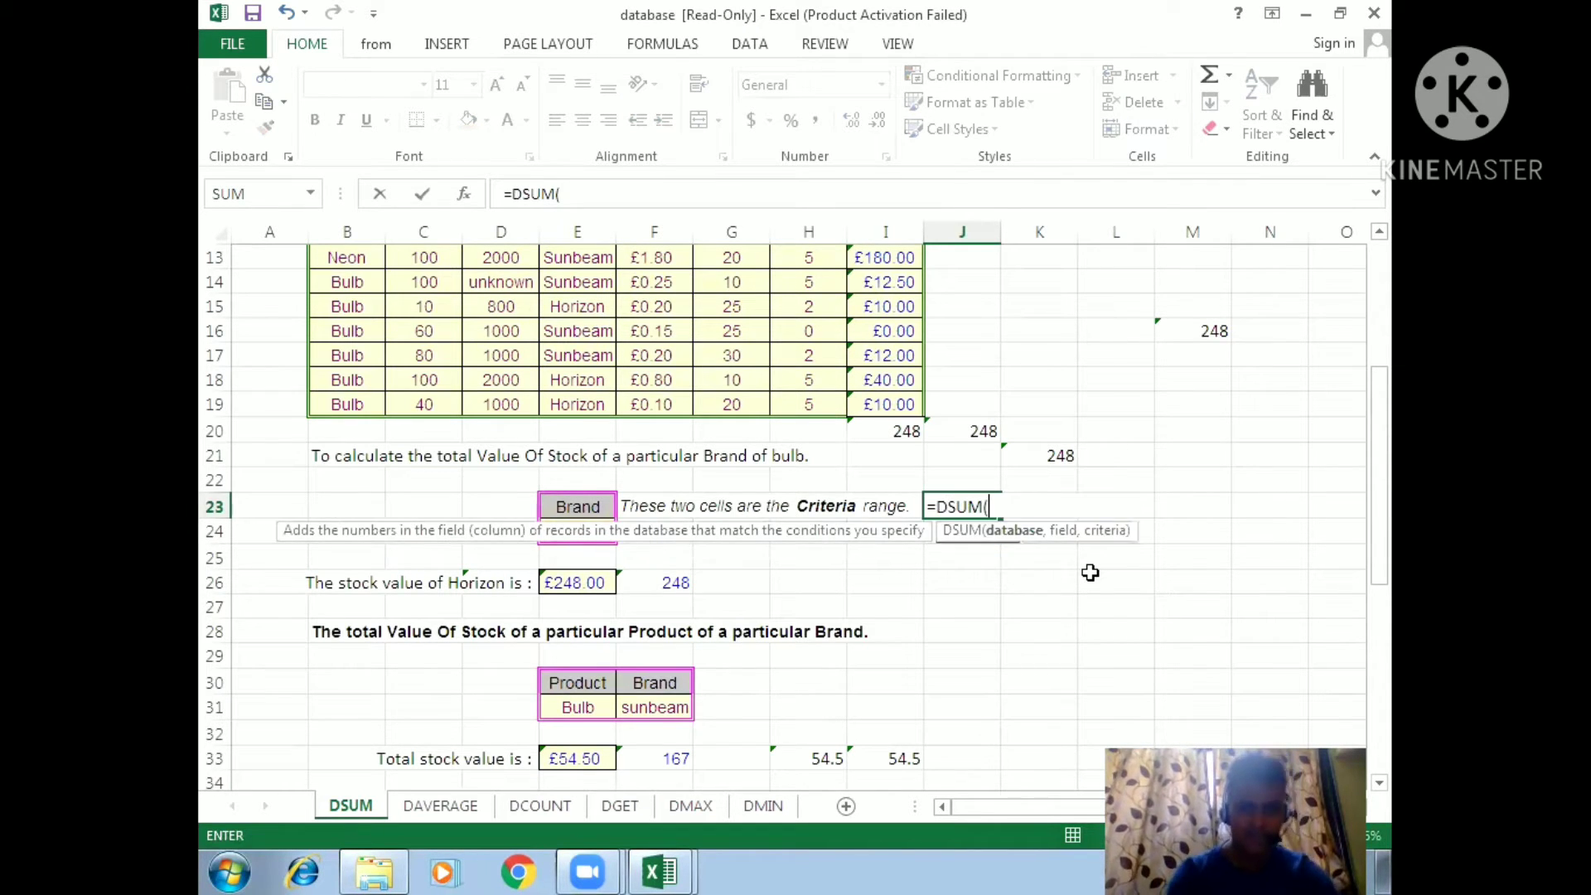
drag(1379, 518, 1352, 379)
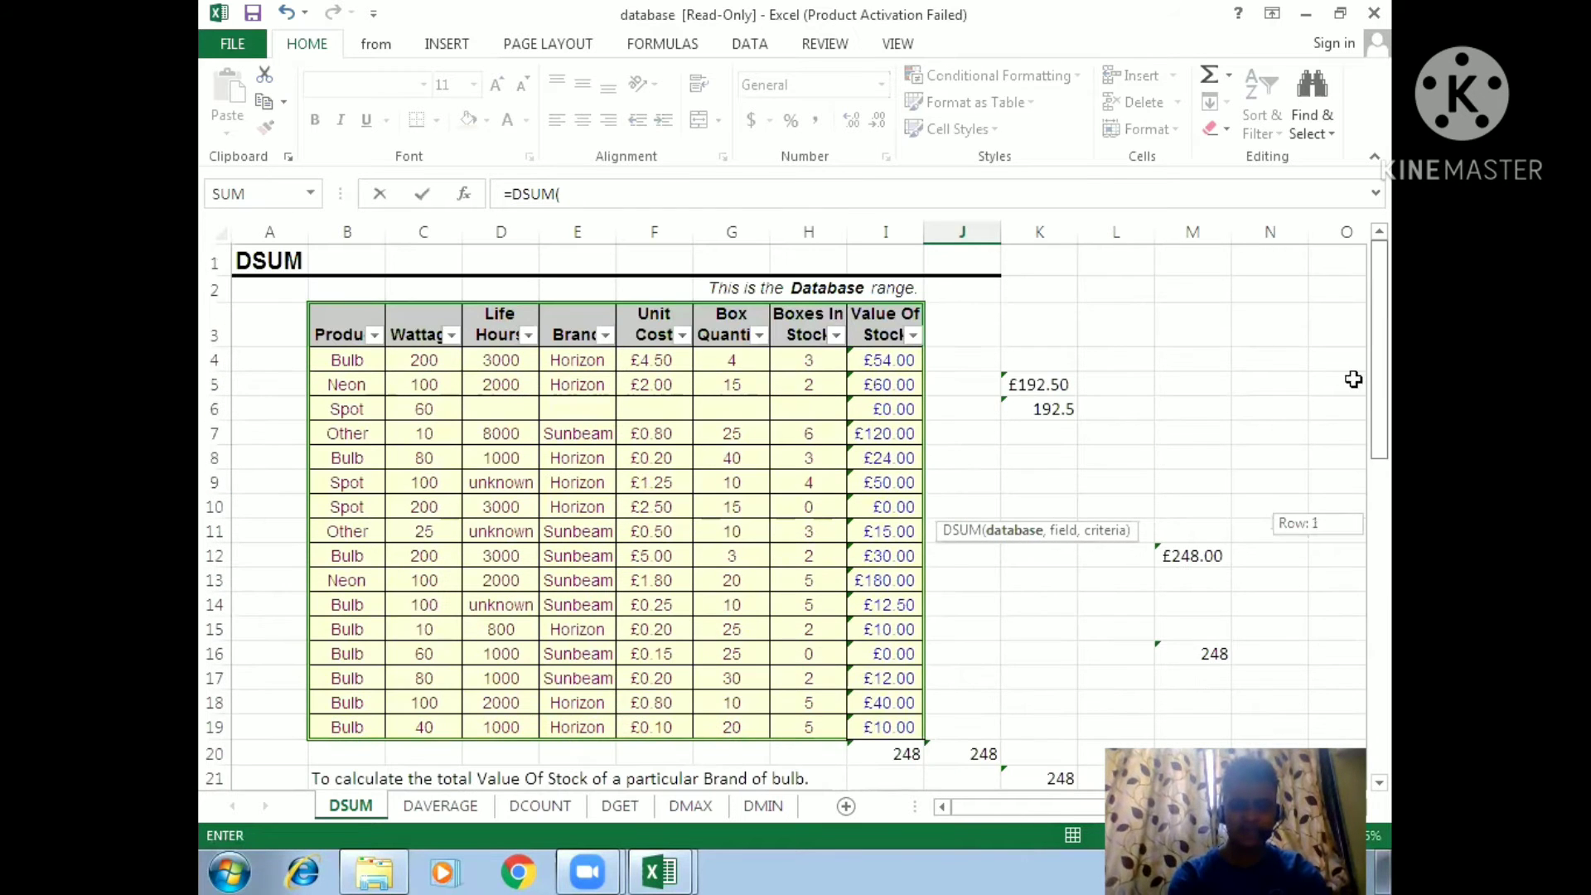
drag(323, 336, 906, 721)
drag(1387, 444, 1390, 549)
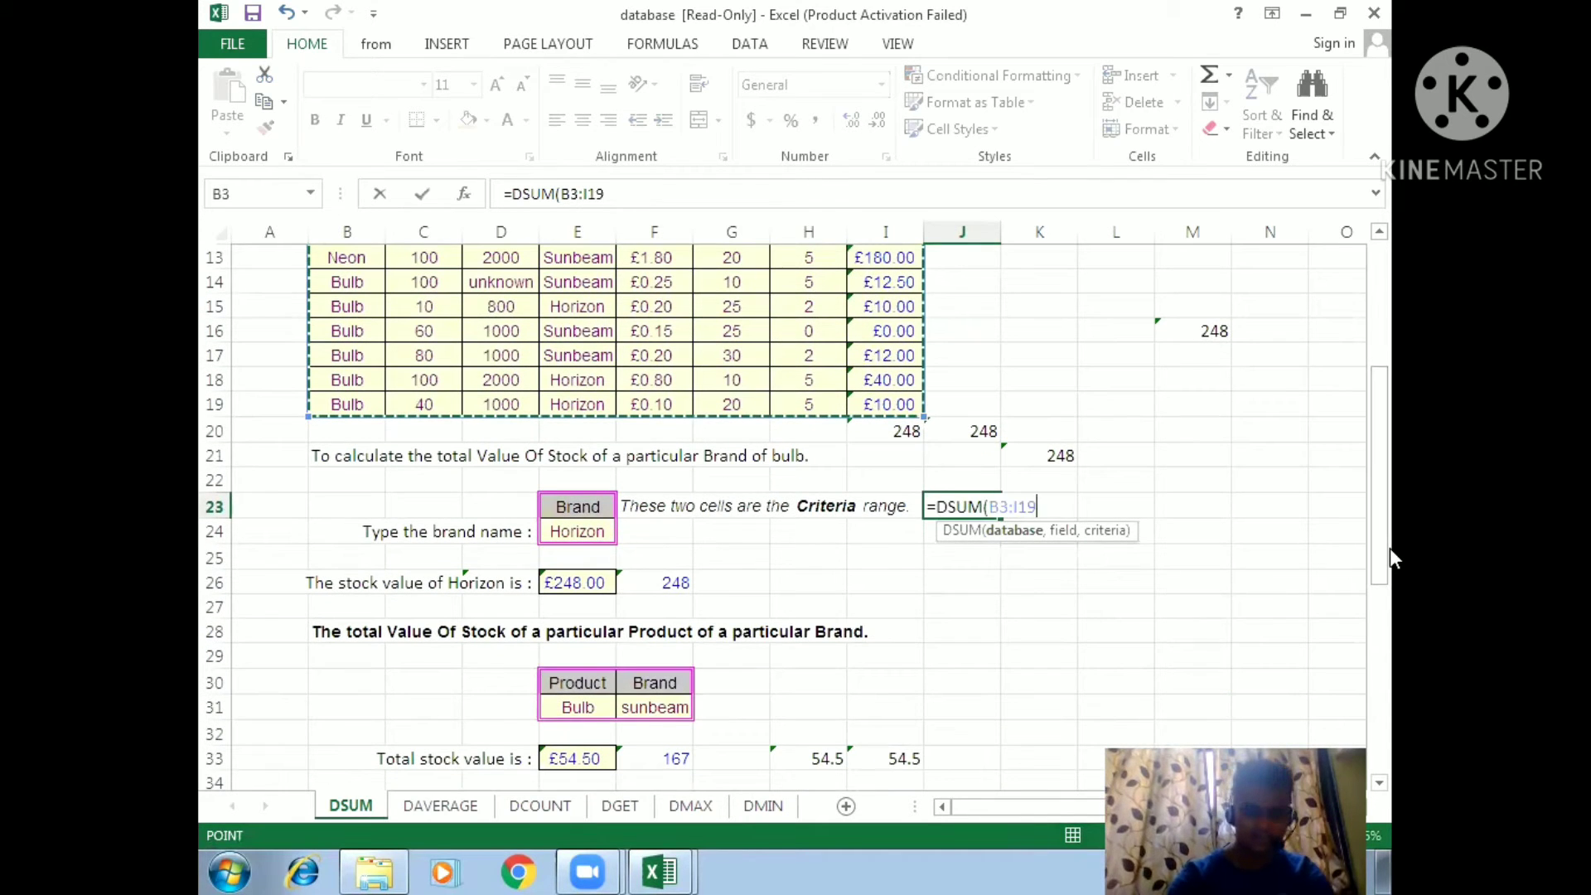
text(,)
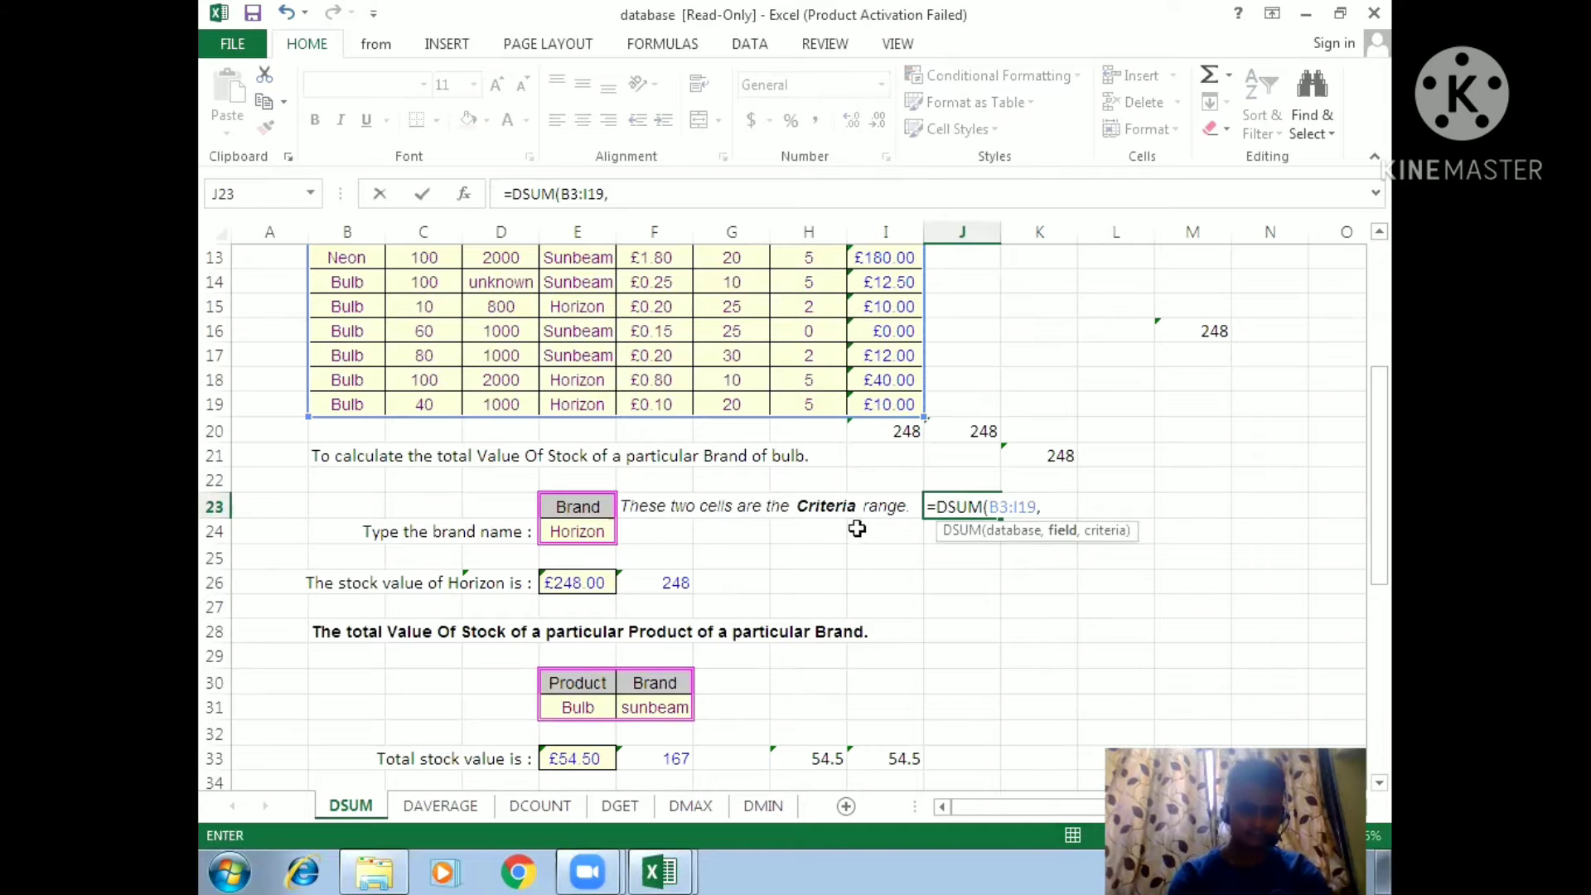
drag(1382, 484, 1366, 350)
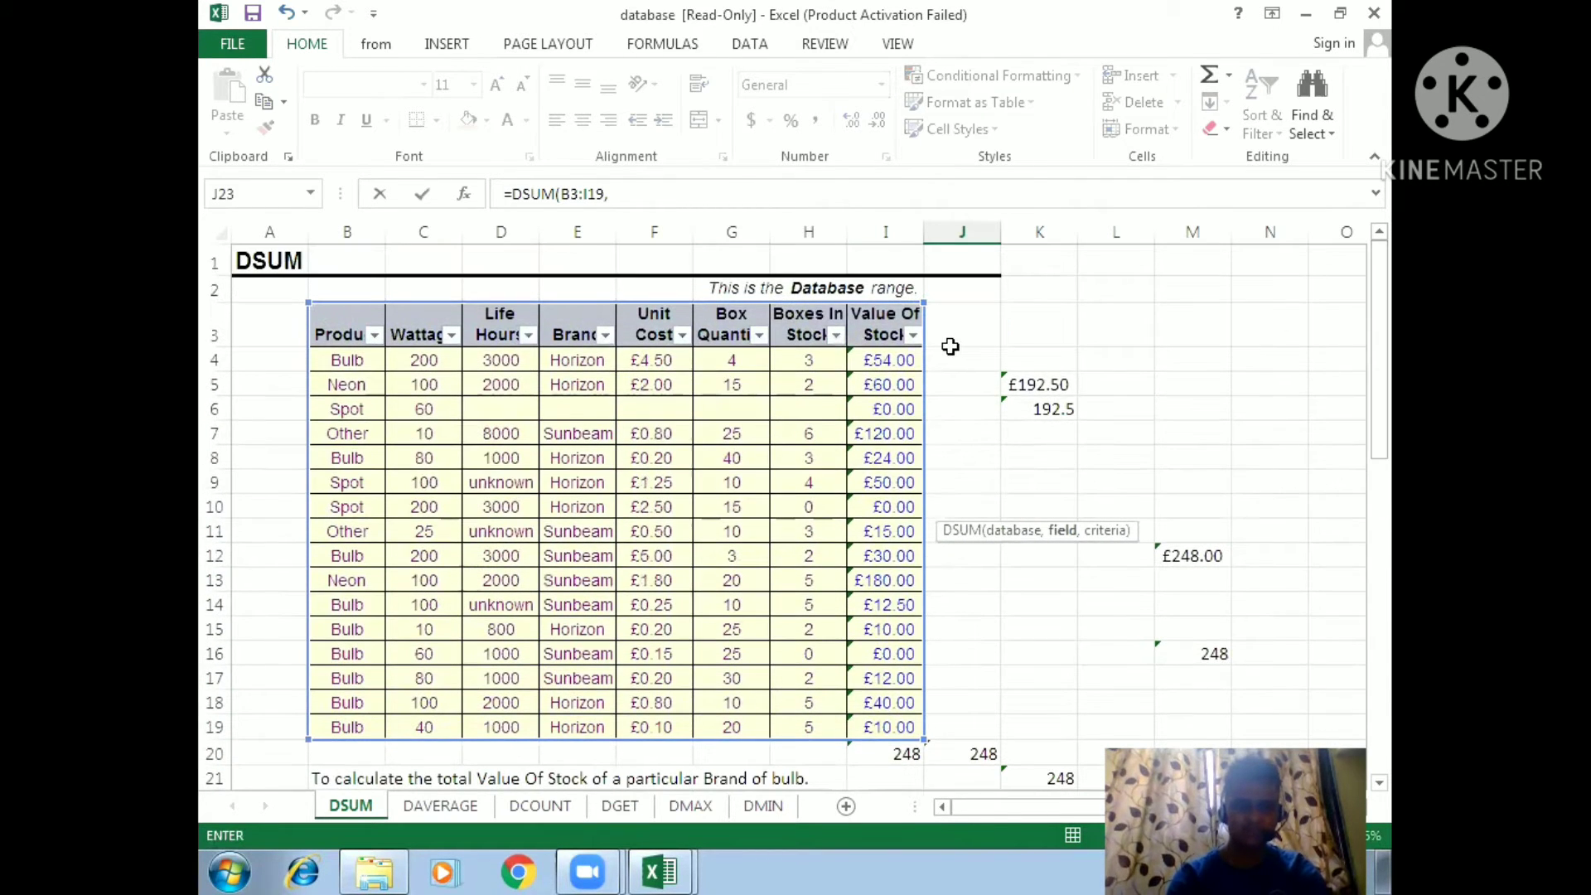
click(876, 332)
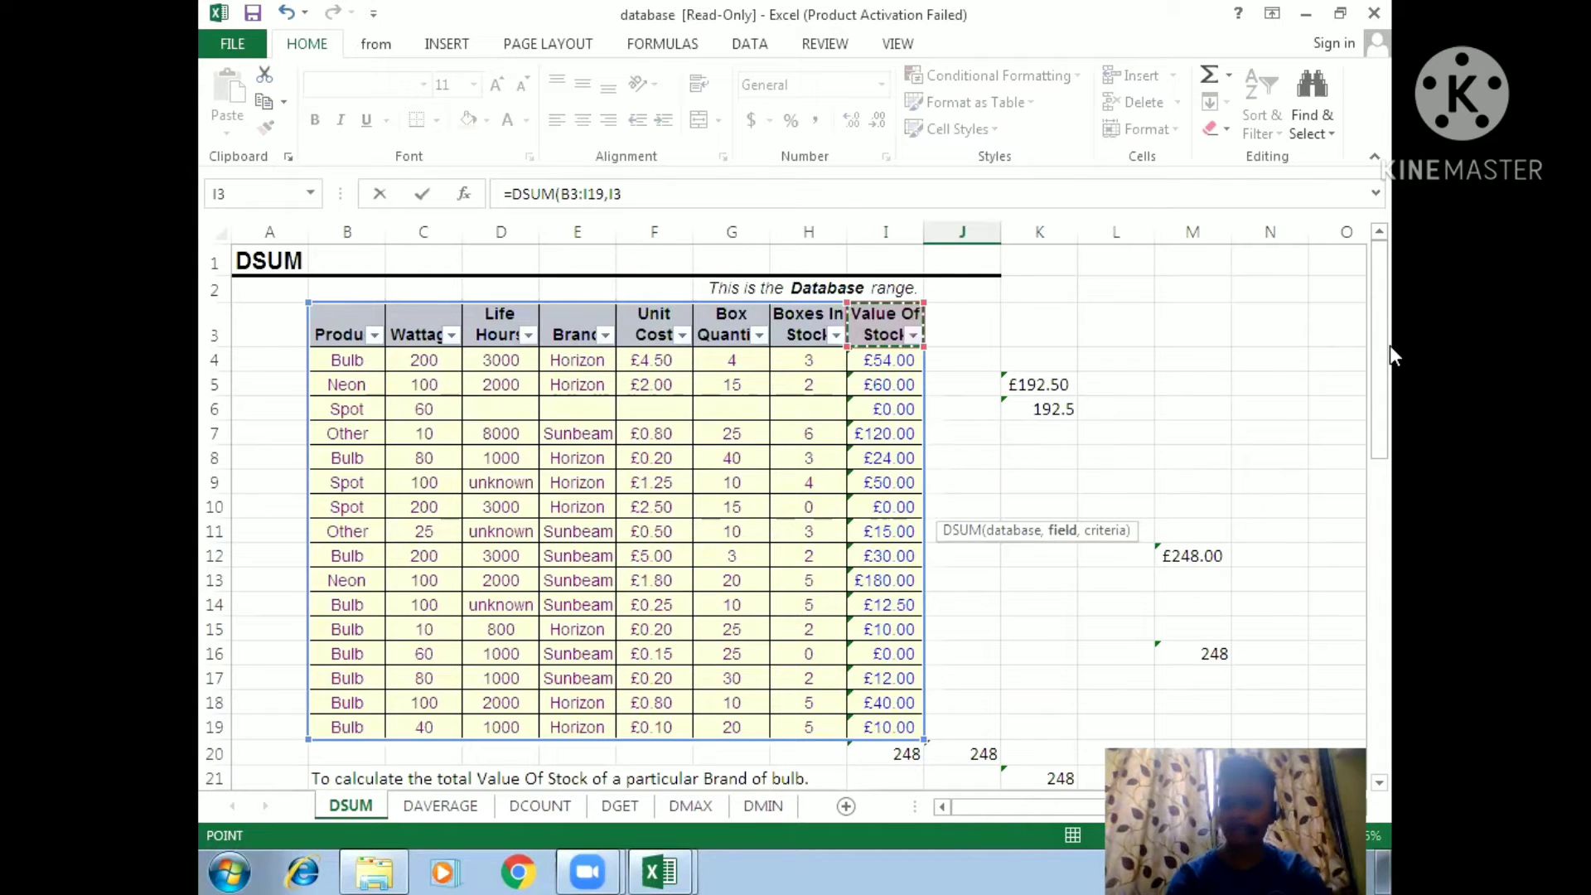
drag(1390, 418, 1389, 562)
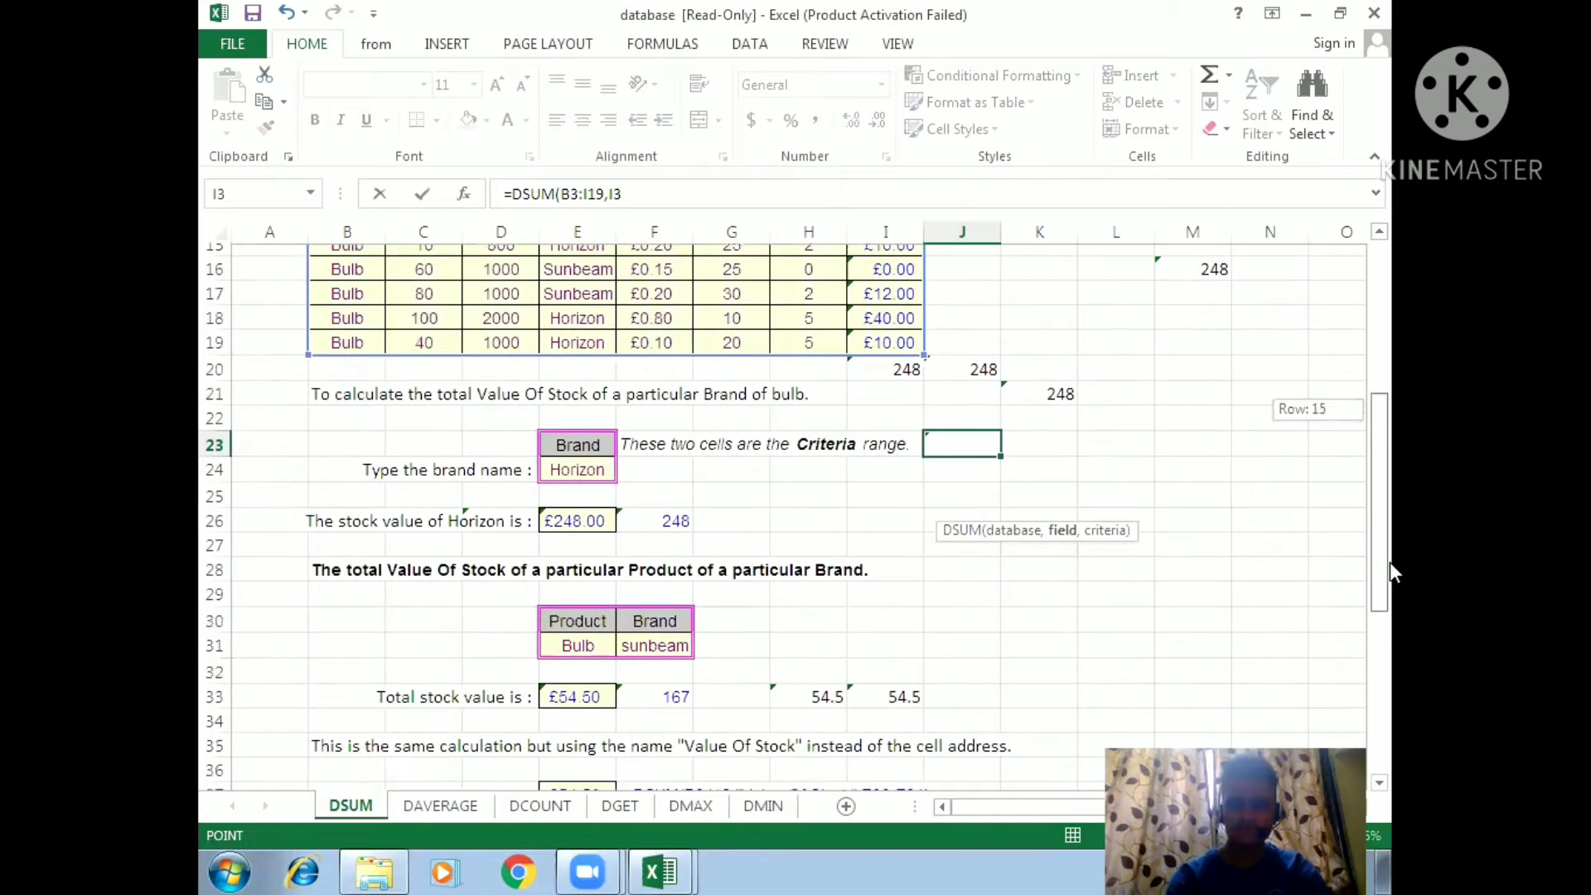
text(,)
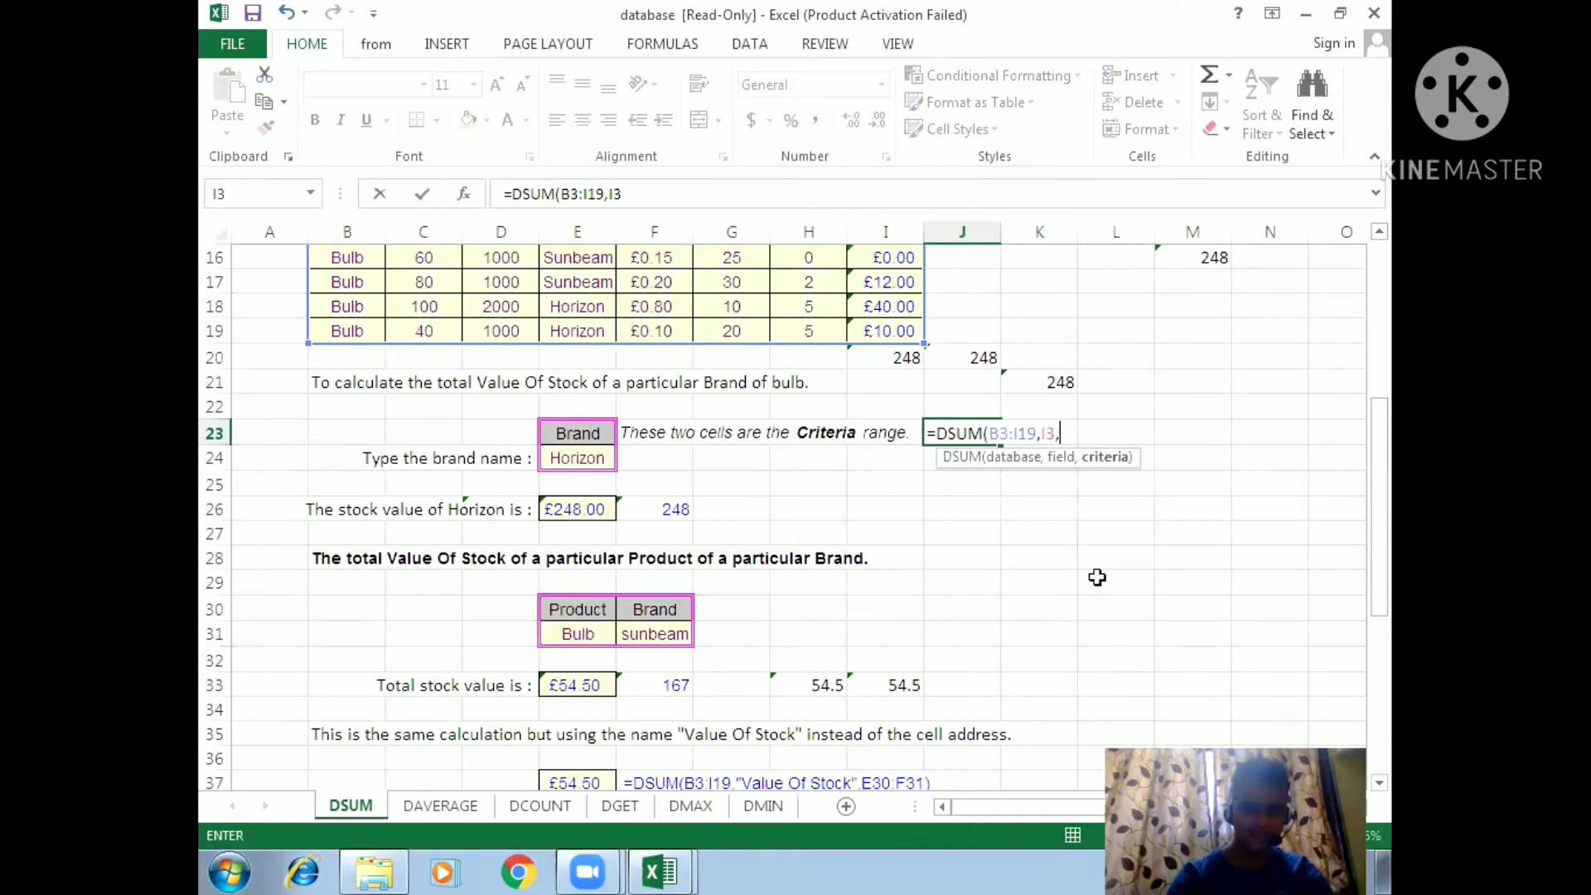
drag(584, 434, 587, 458)
key(Return)
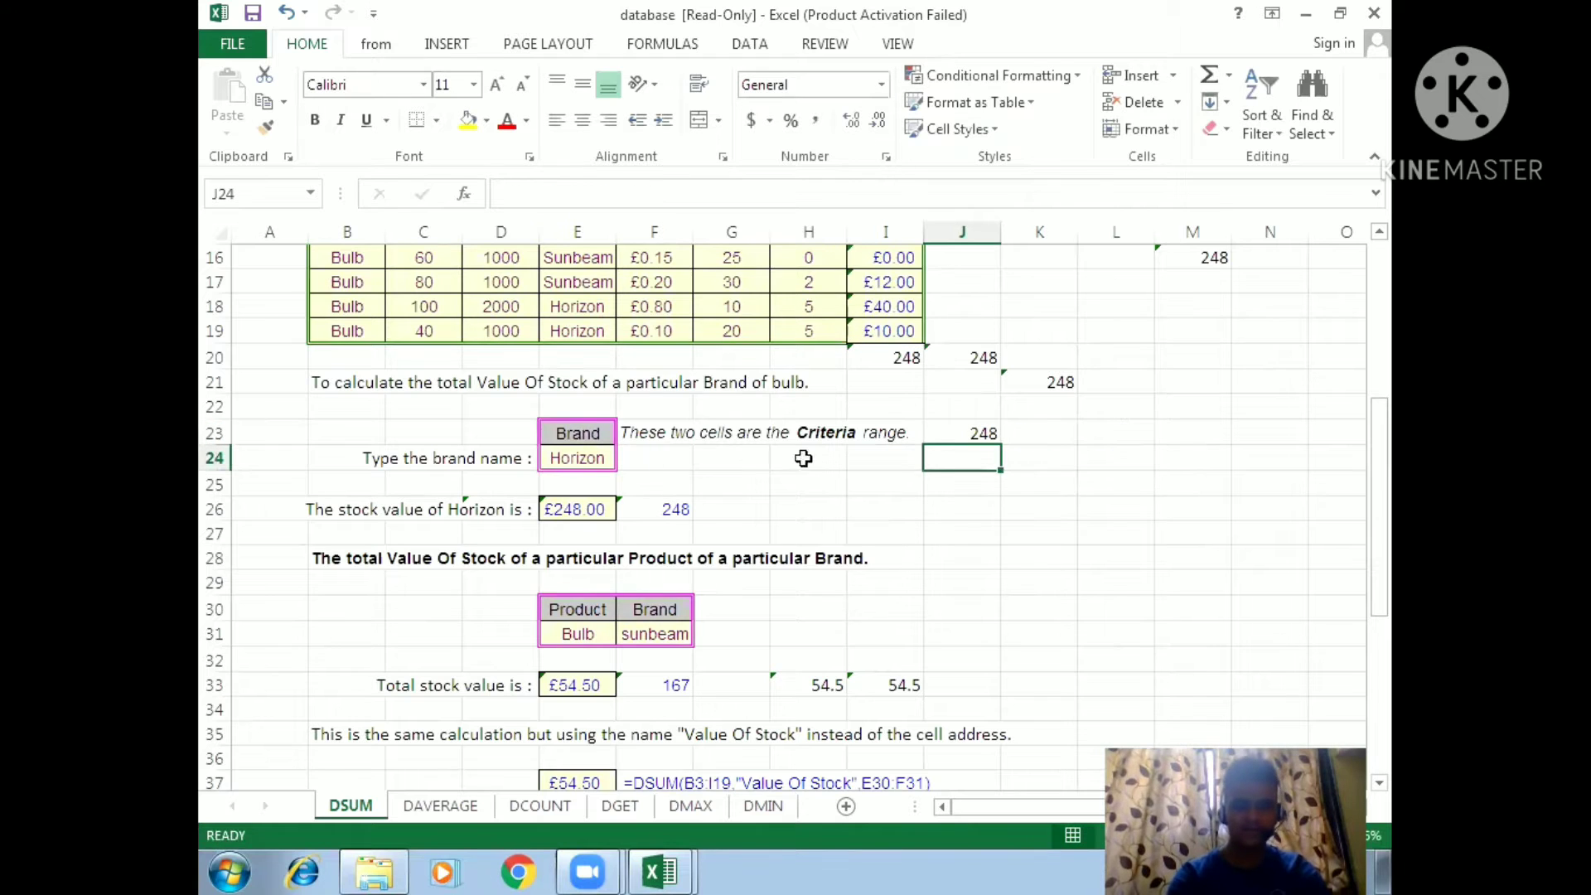
- Compare the SUMIF formula in K21 with the DSUM formula in J23, and examine the Product and Brand criteria in E30:F31
click(1053, 385)
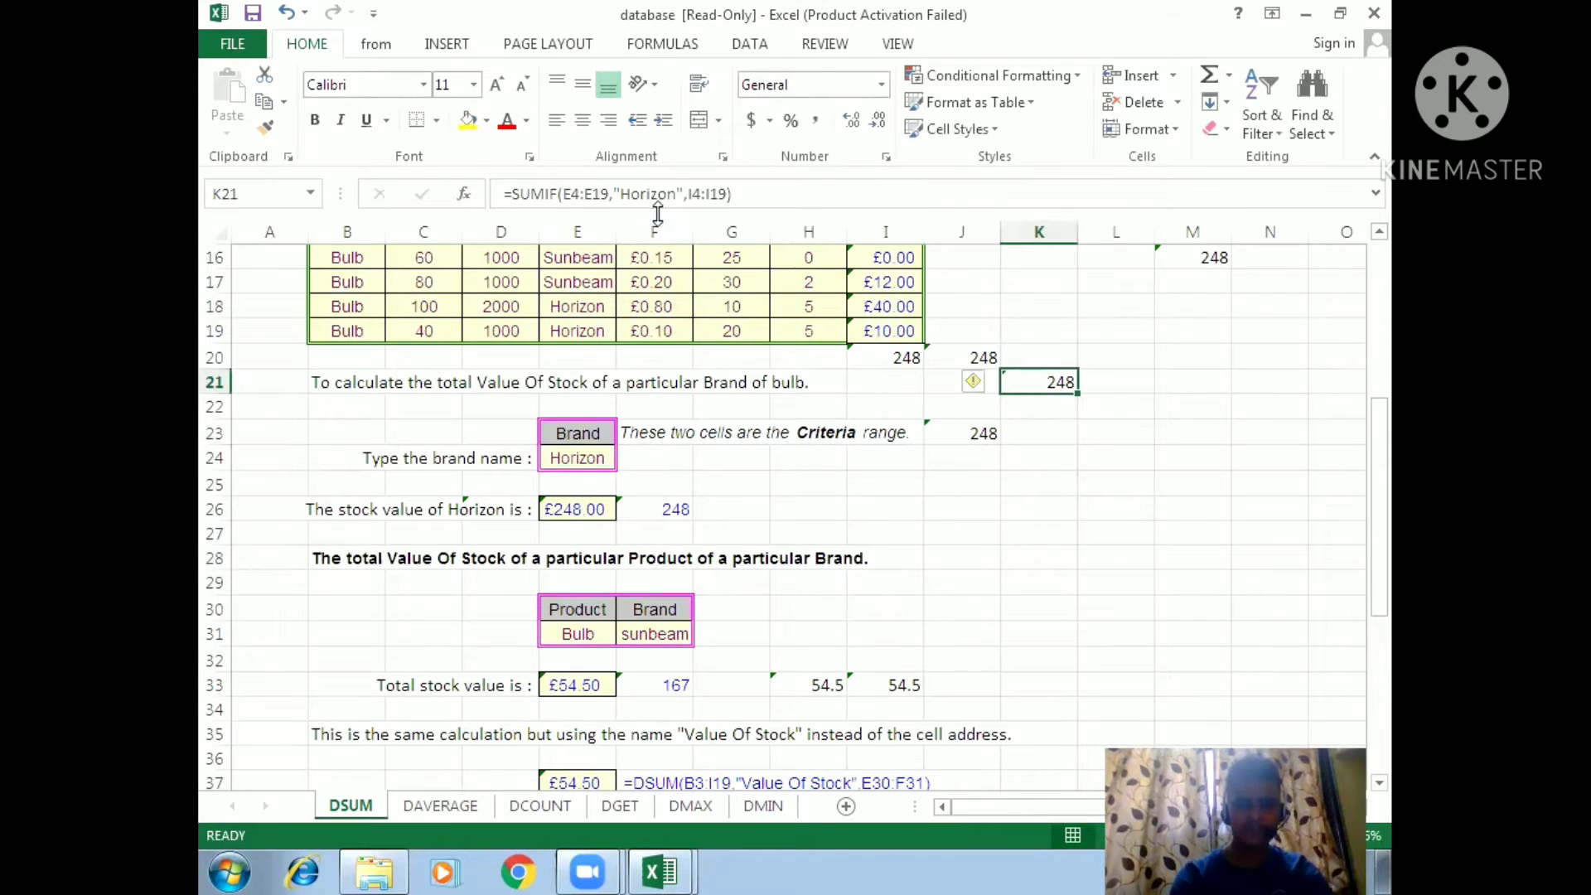
click(971, 440)
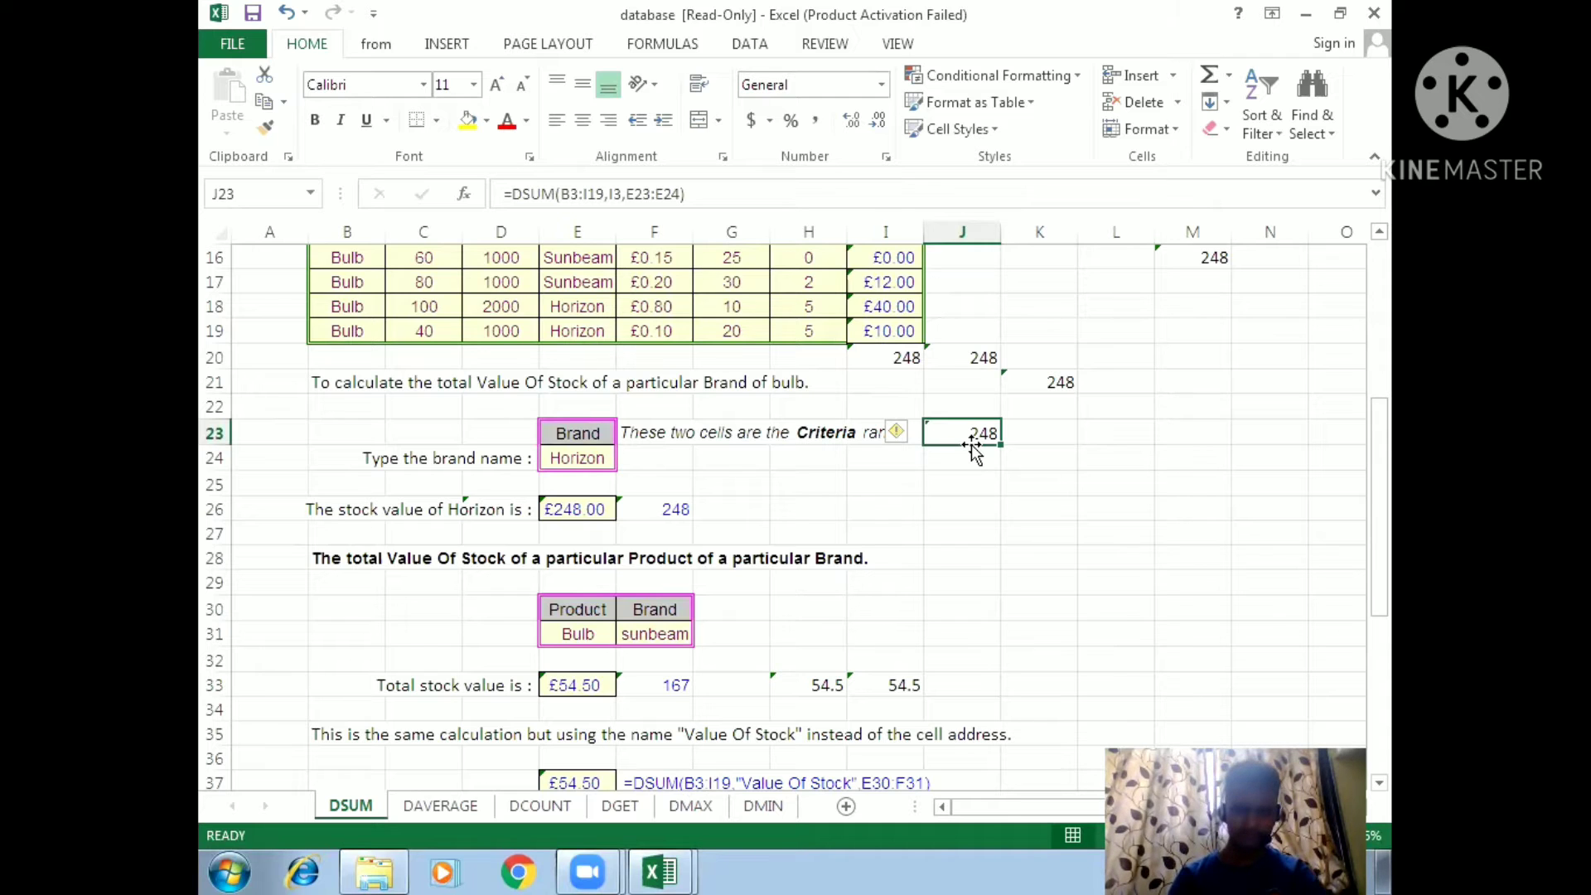
click(962, 651)
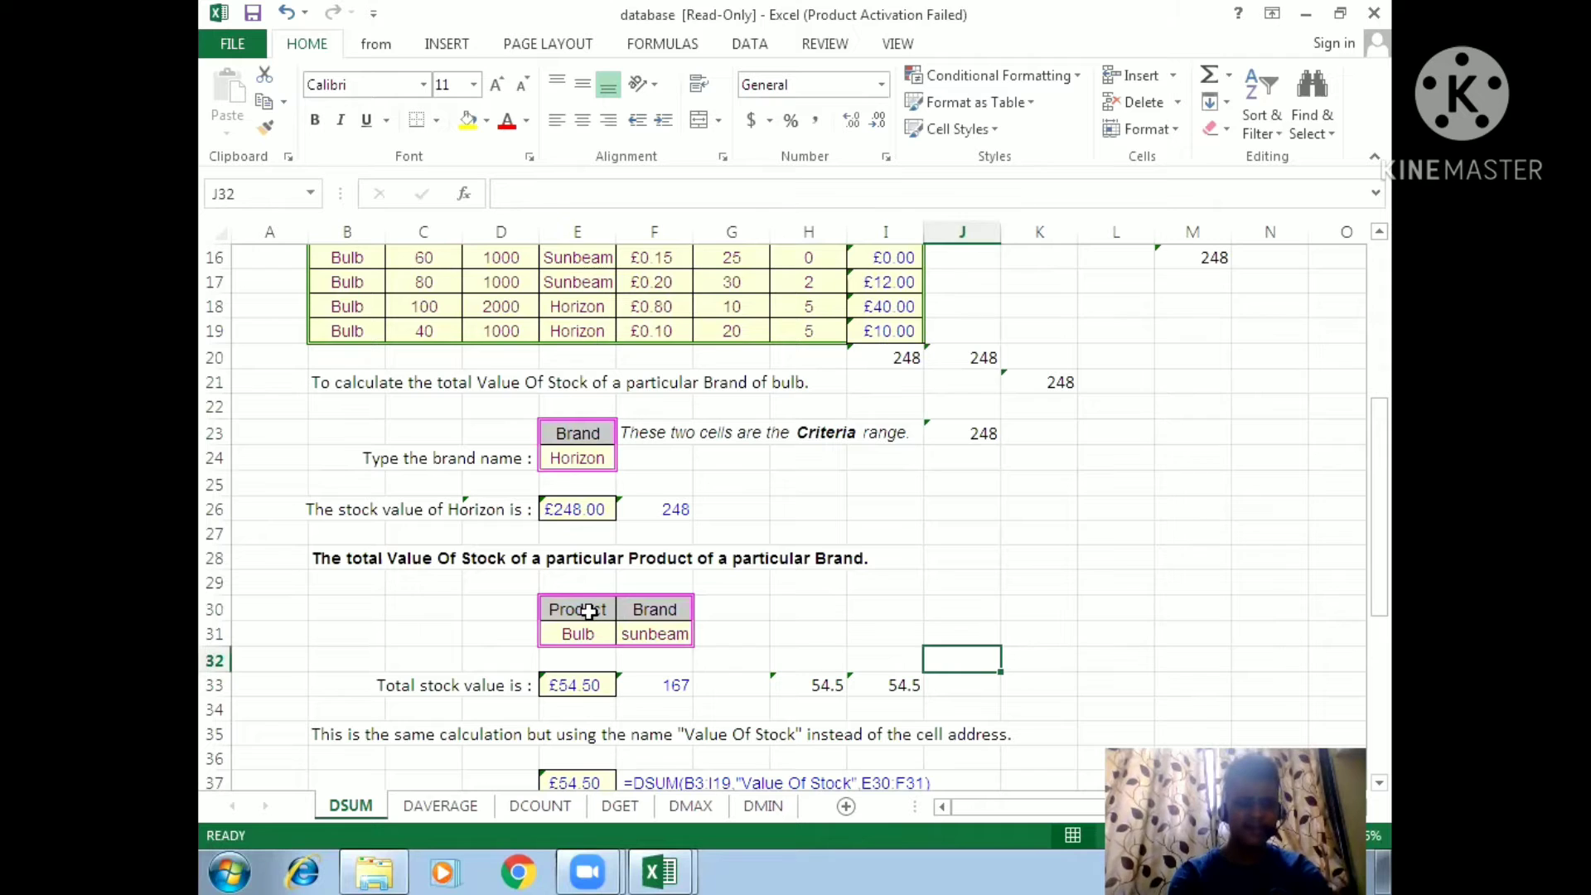
click(584, 609)
click(651, 612)
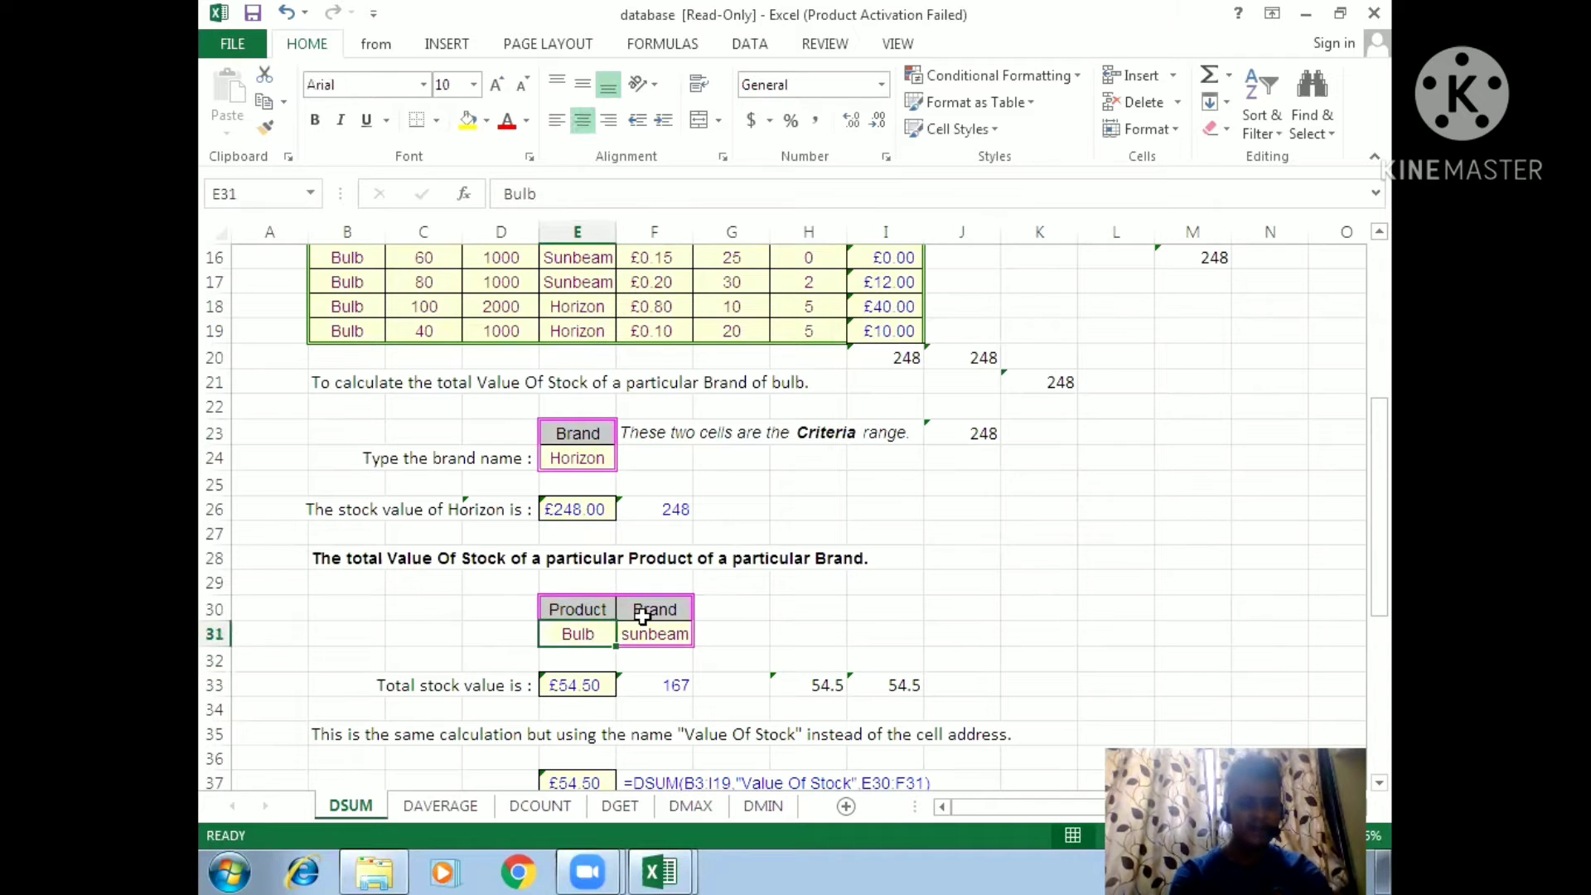
click(658, 634)
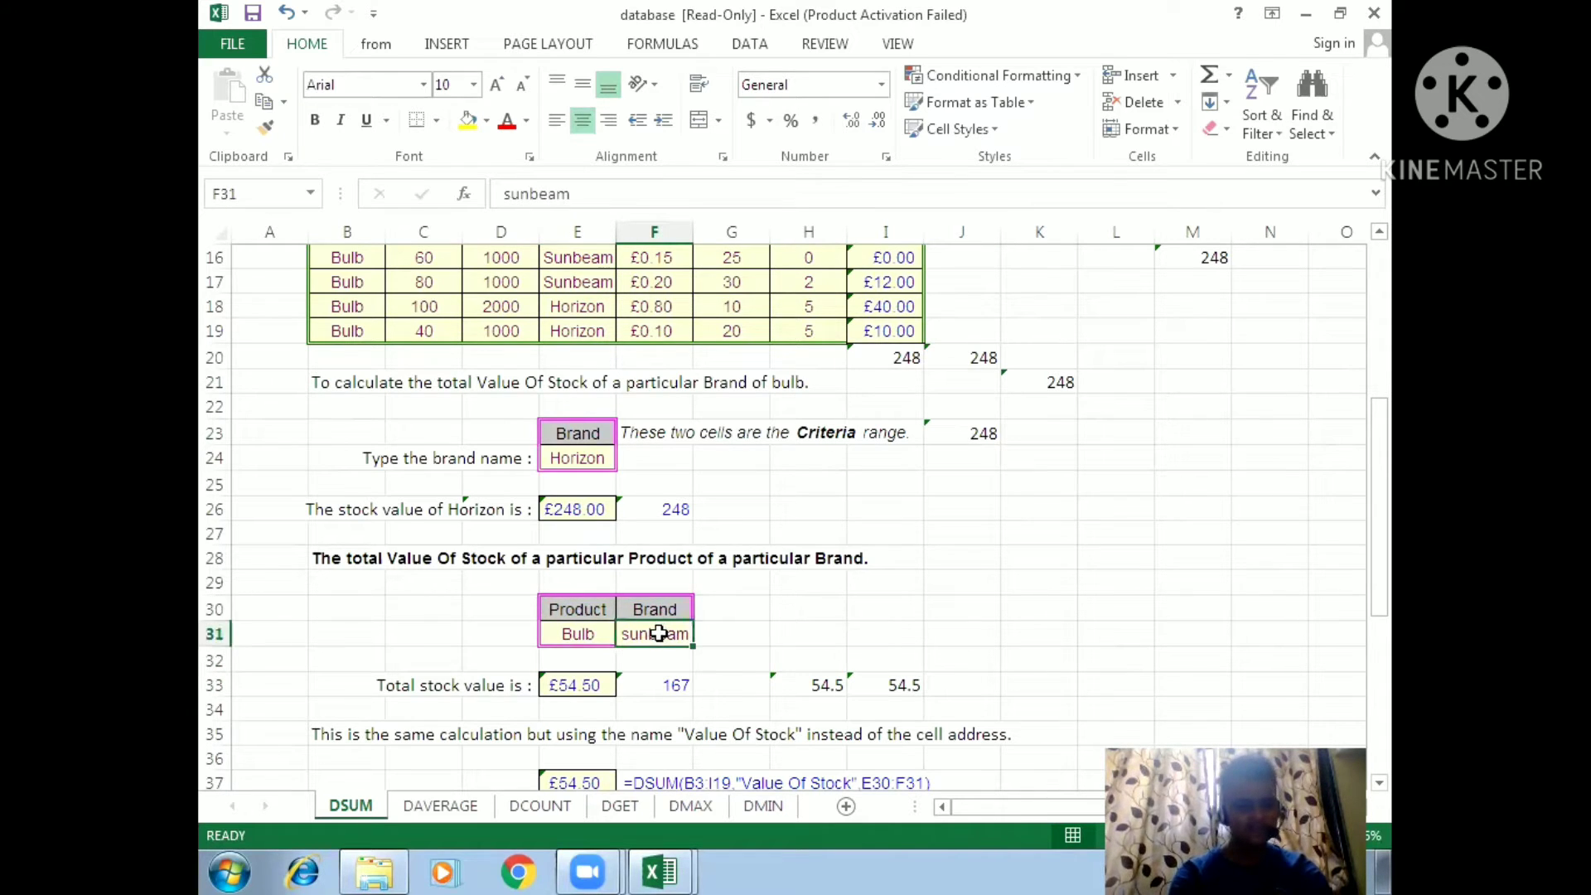
click(861, 633)
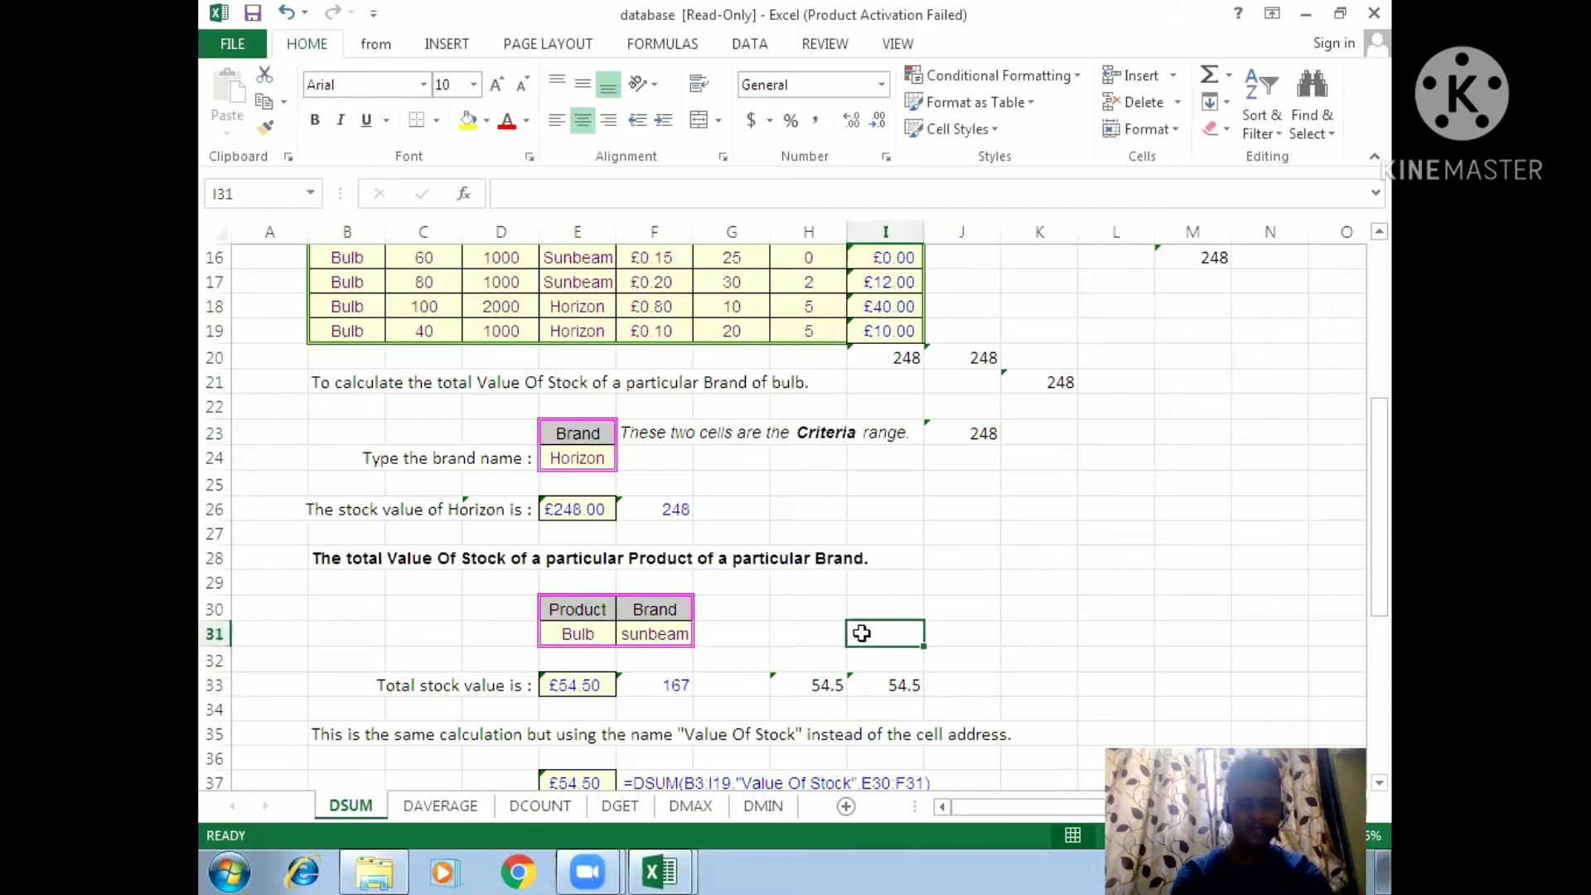
click(578, 610)
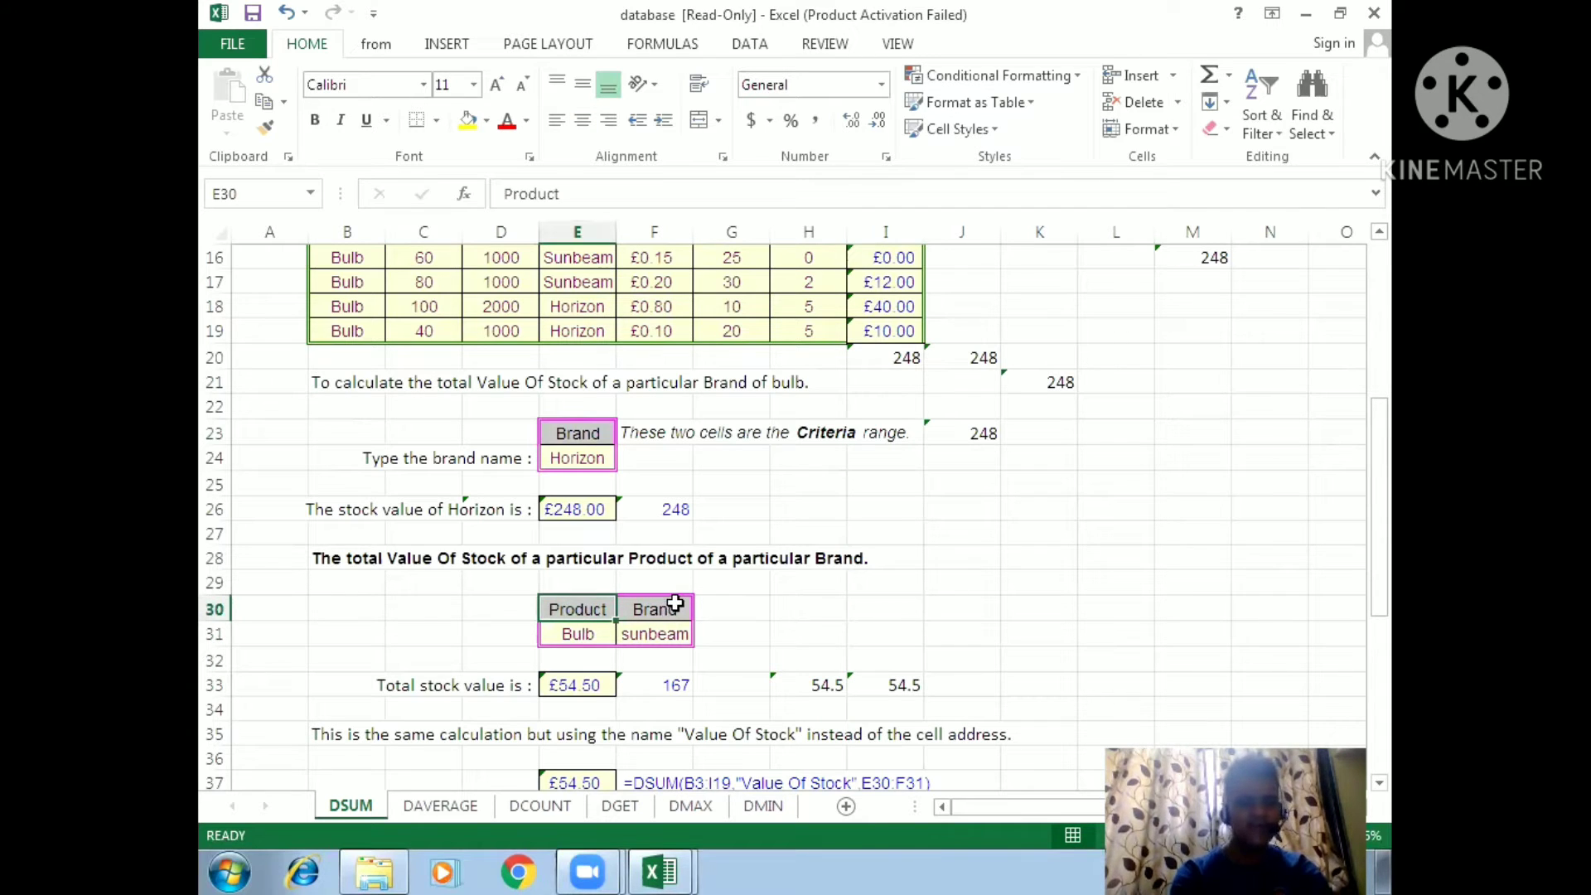
- Start a SUMIFS formula in cell I30 with the Value Of Stock column I4:I19 as the sum range
click(912, 603)
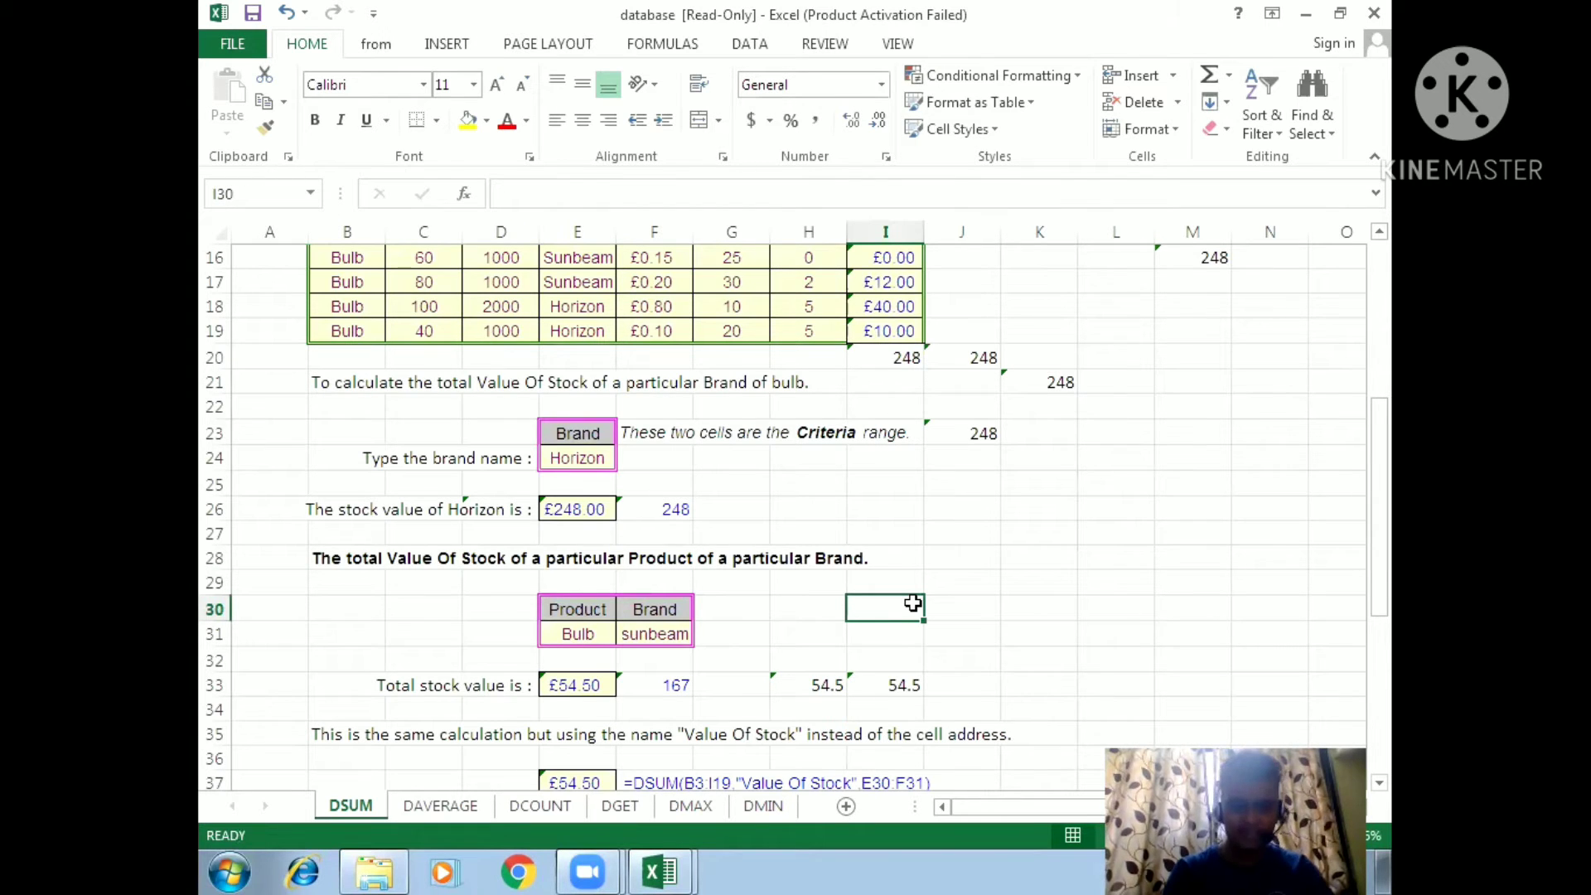
text(=sumifs)
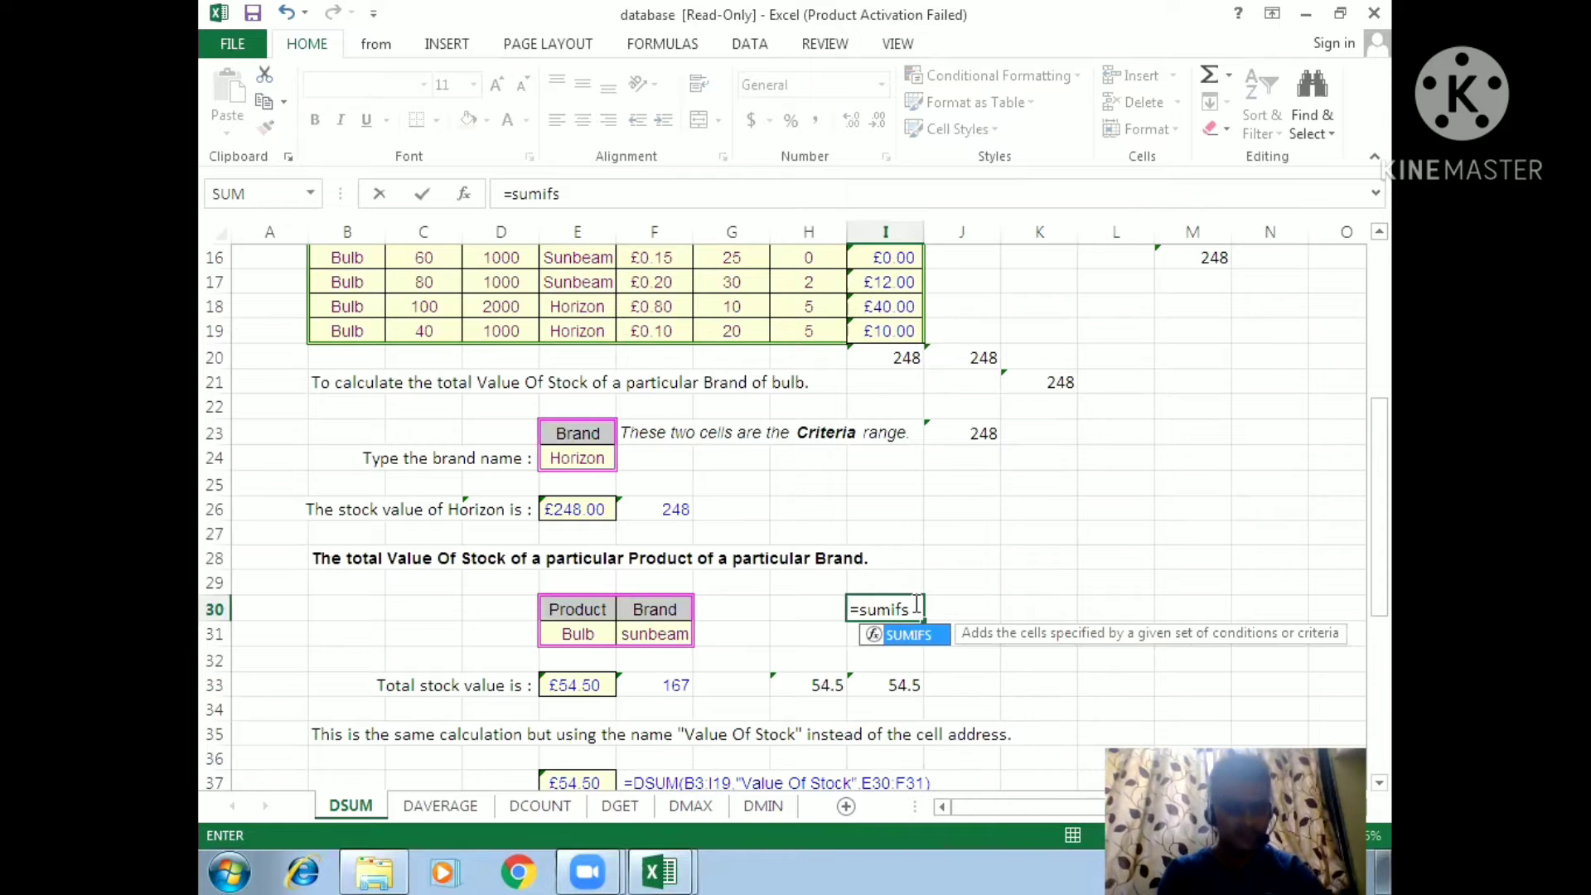
key(Tab)
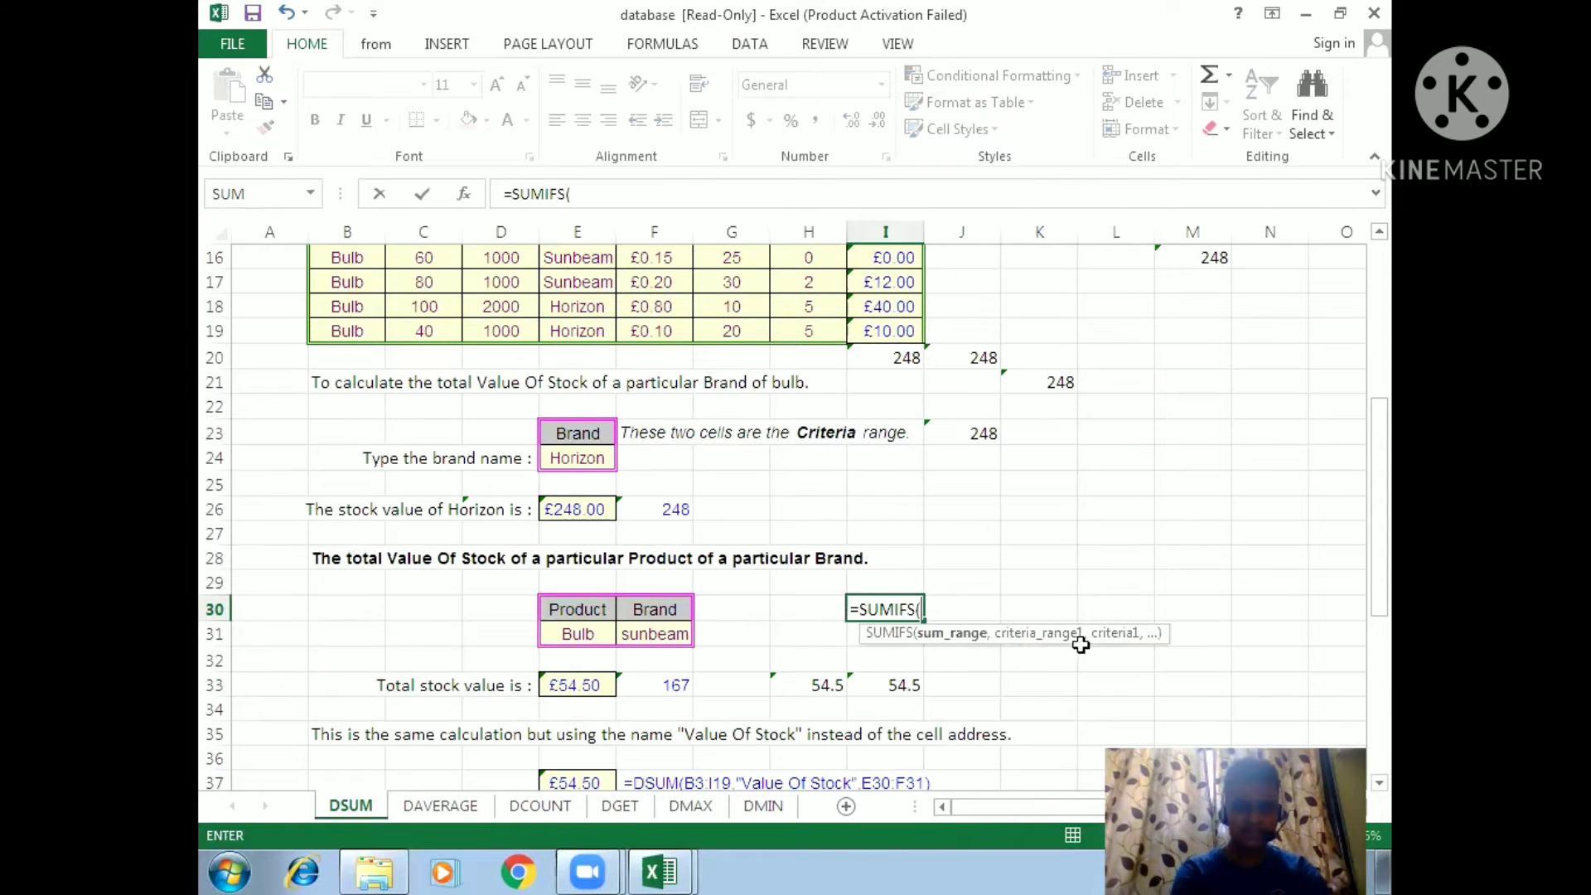
drag(1379, 547, 1379, 390)
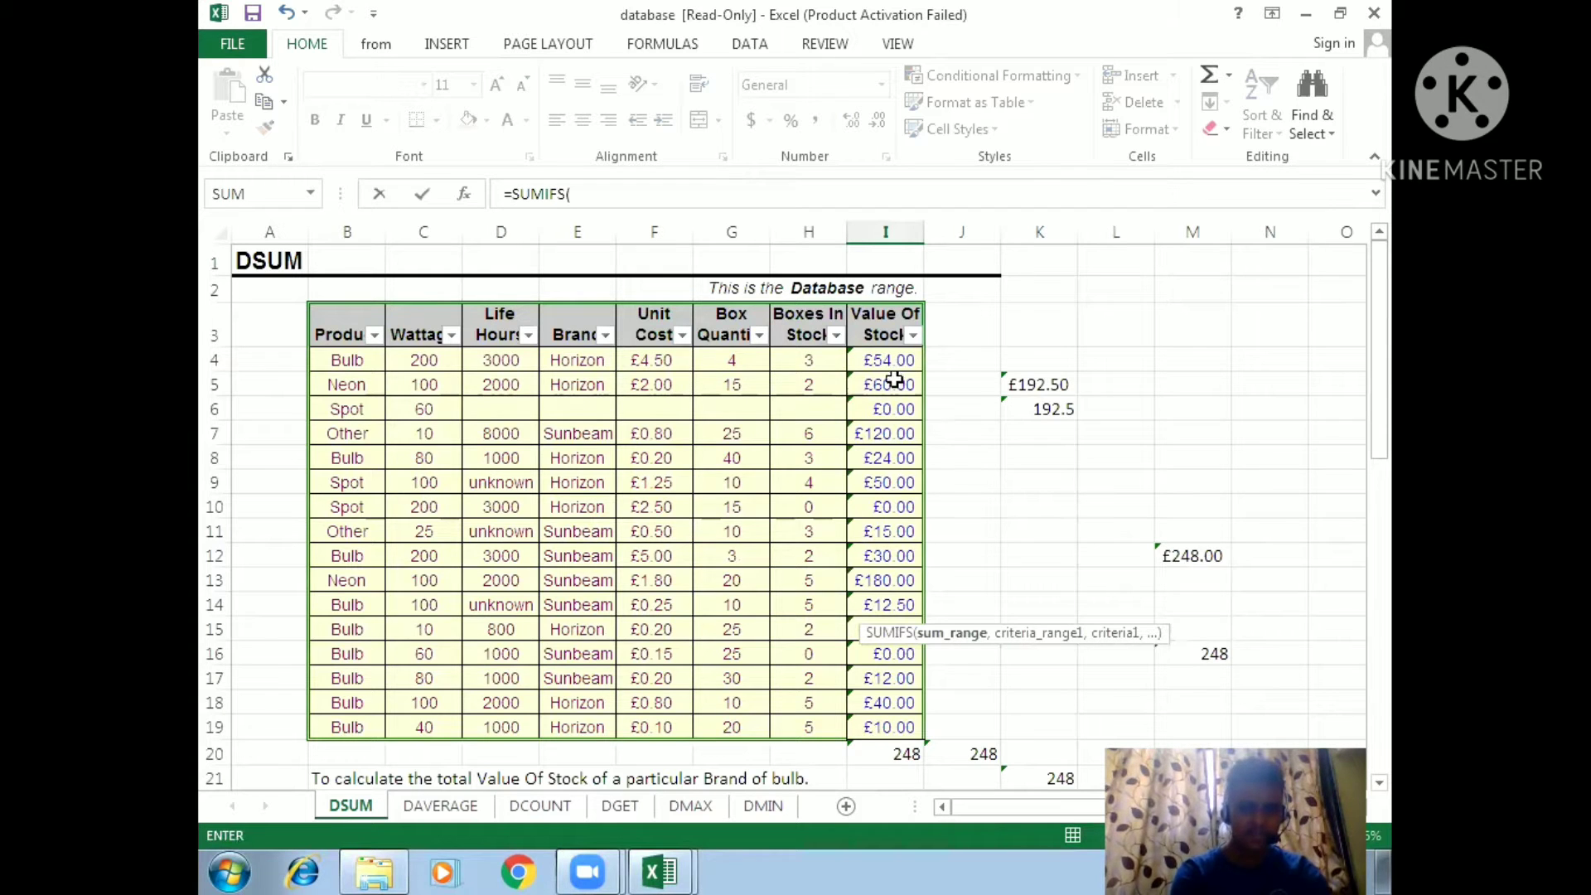
drag(895, 356, 889, 714)
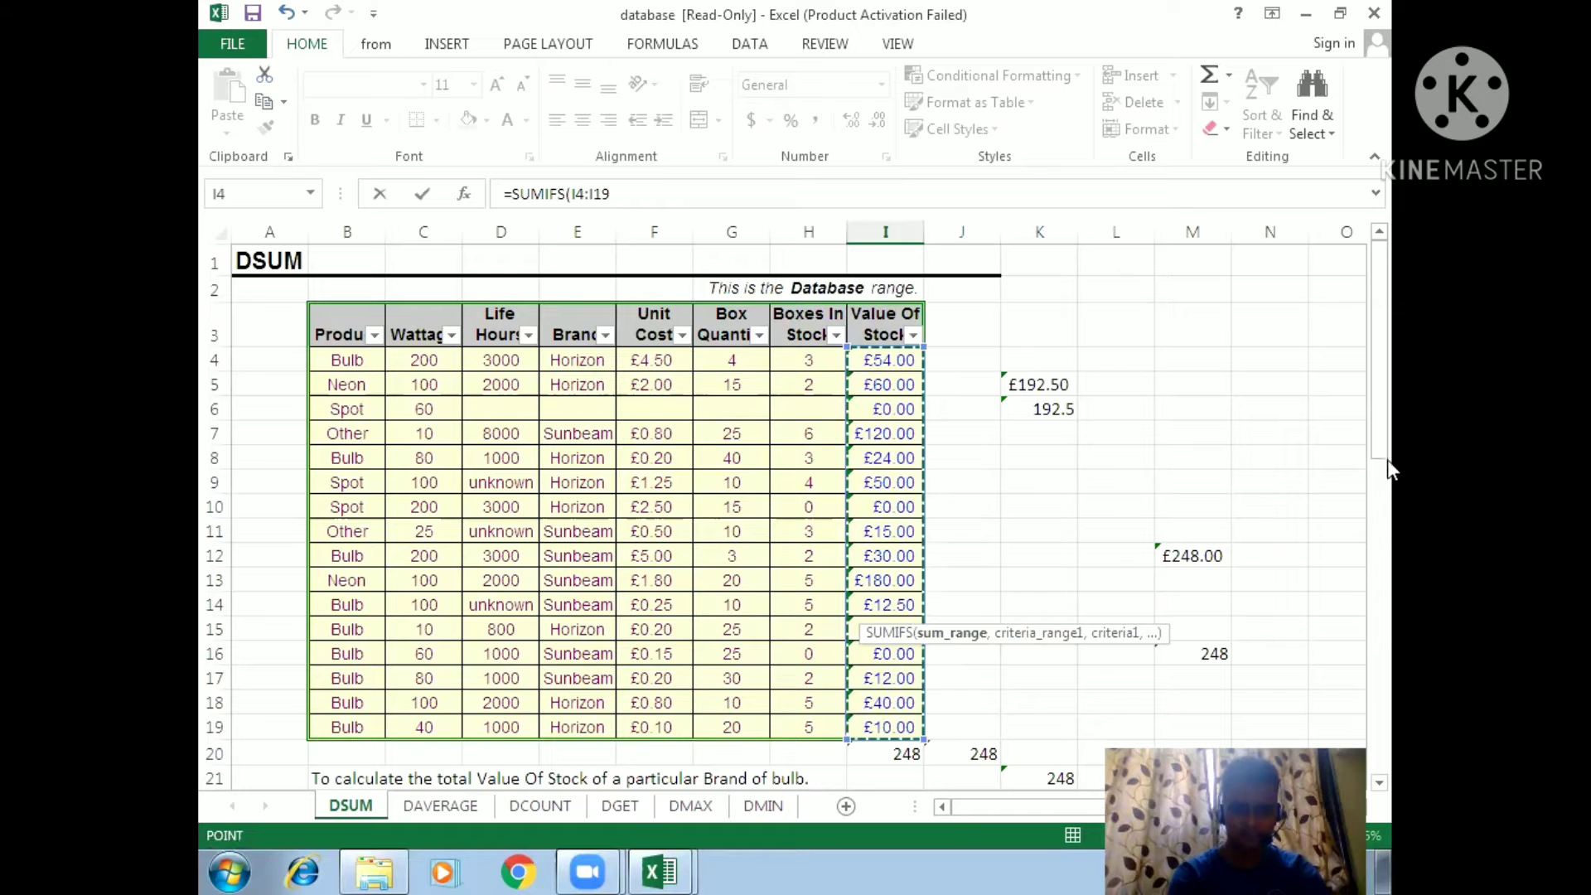
drag(1381, 439, 1382, 626)
text(,)
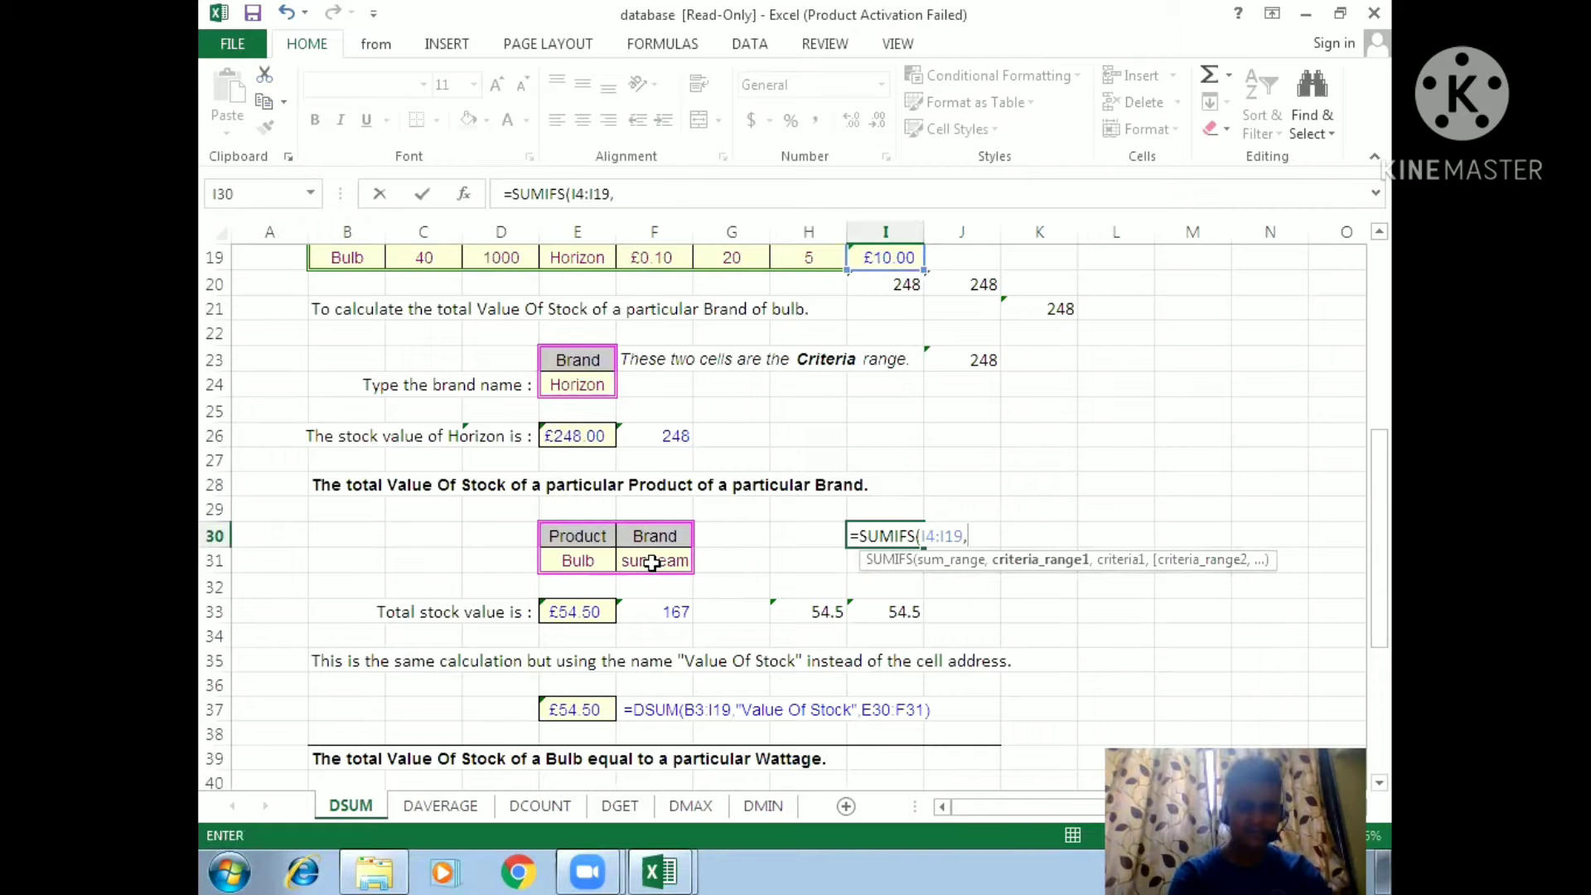
- Add the product condition to the SUMIFS formula, using range B4:B19 and criterion "Bulb"
drag(1370, 511, 1366, 360)
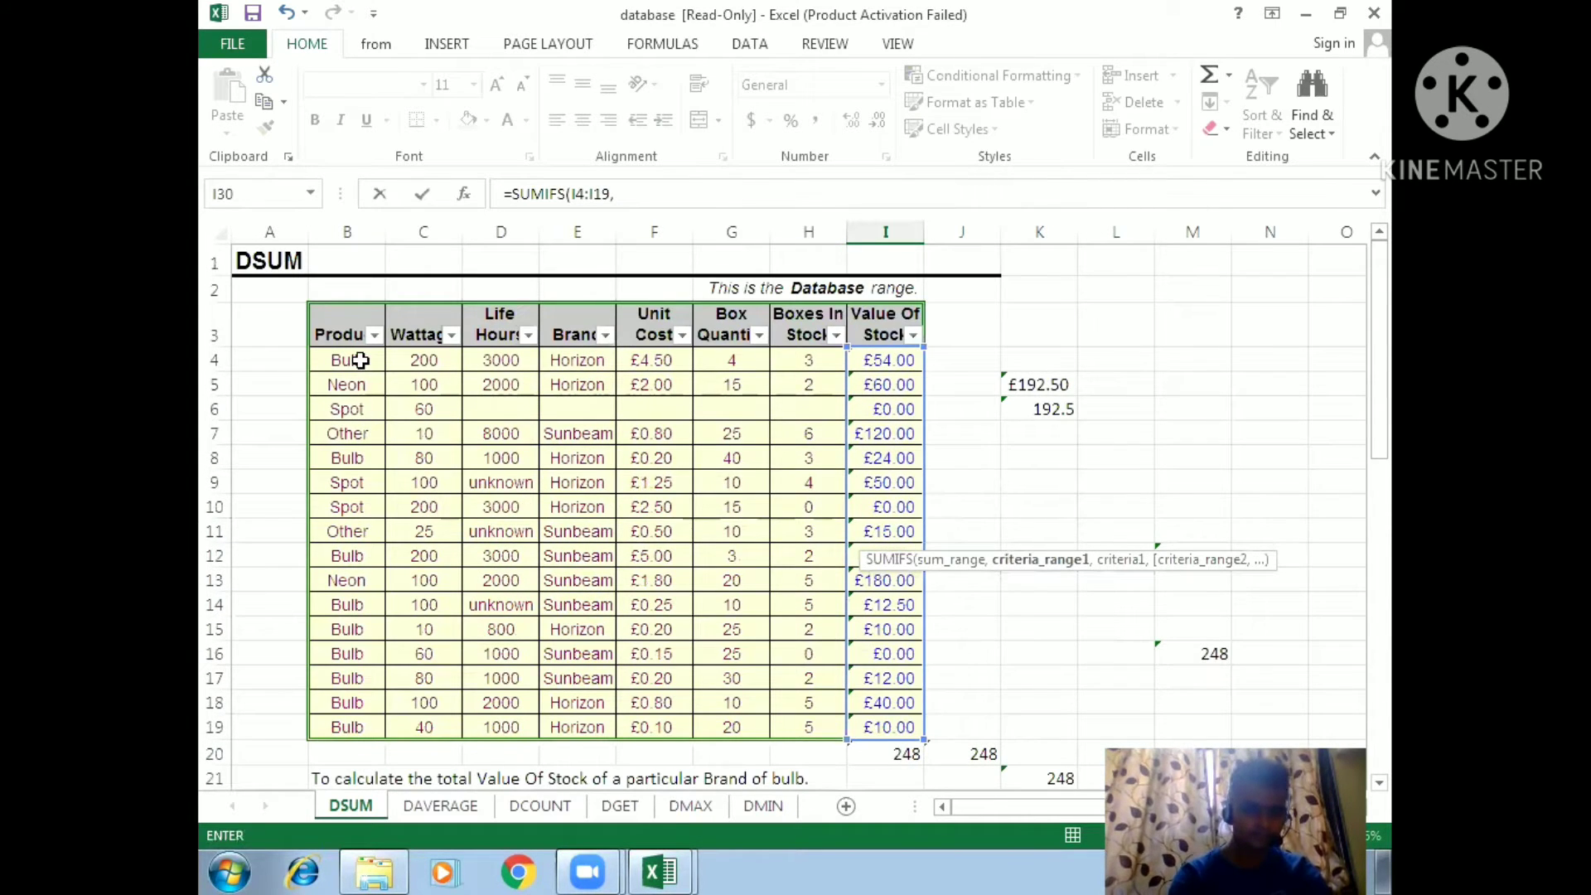
drag(356, 360, 358, 726)
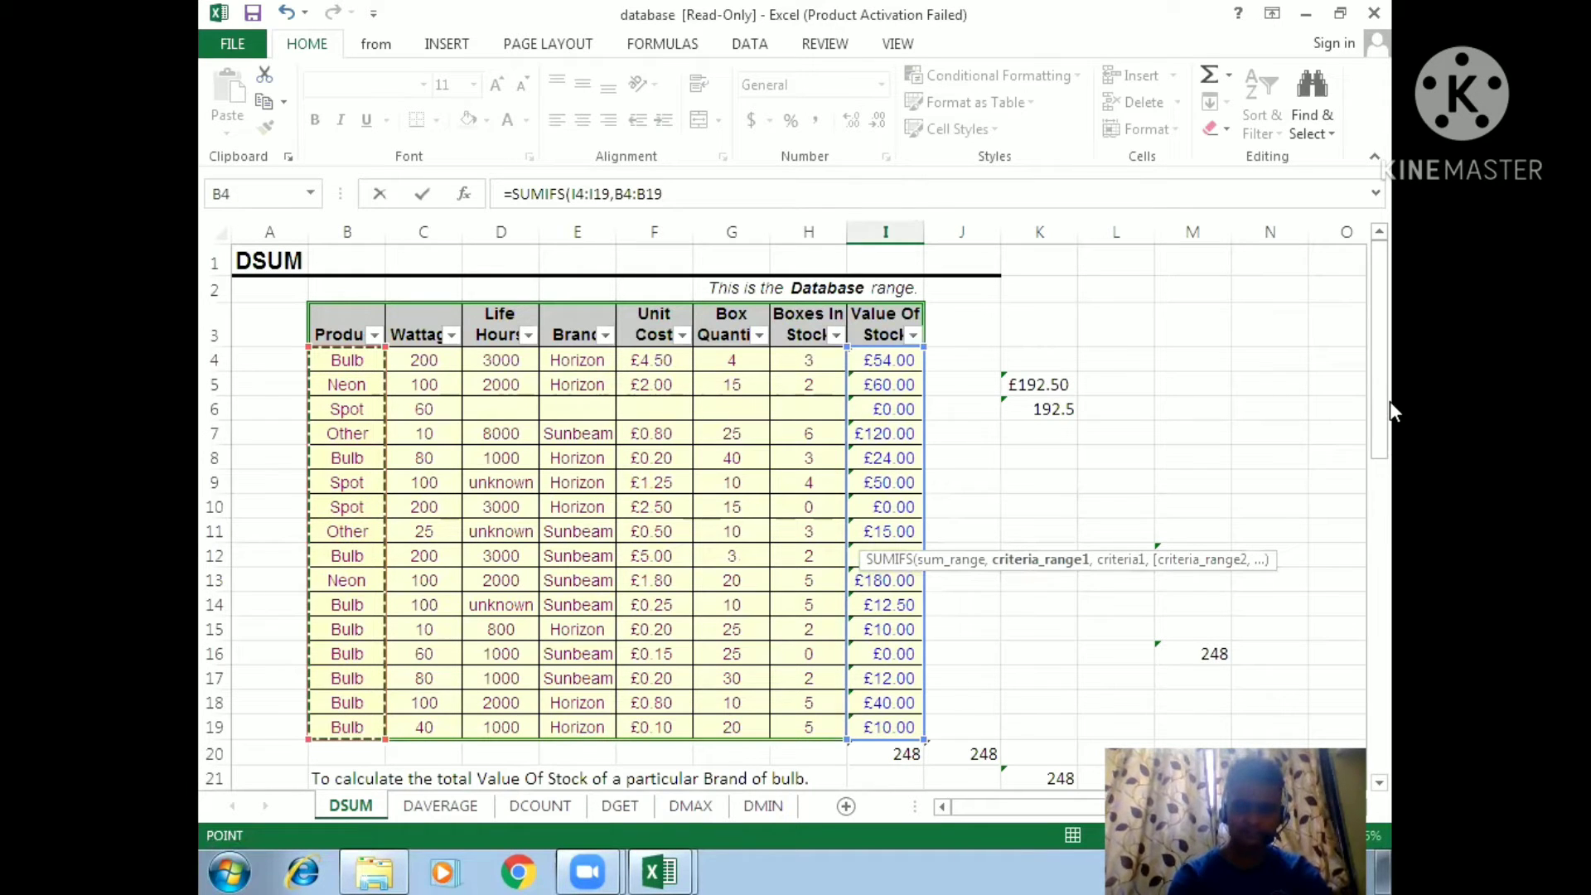
drag(1389, 450, 1388, 576)
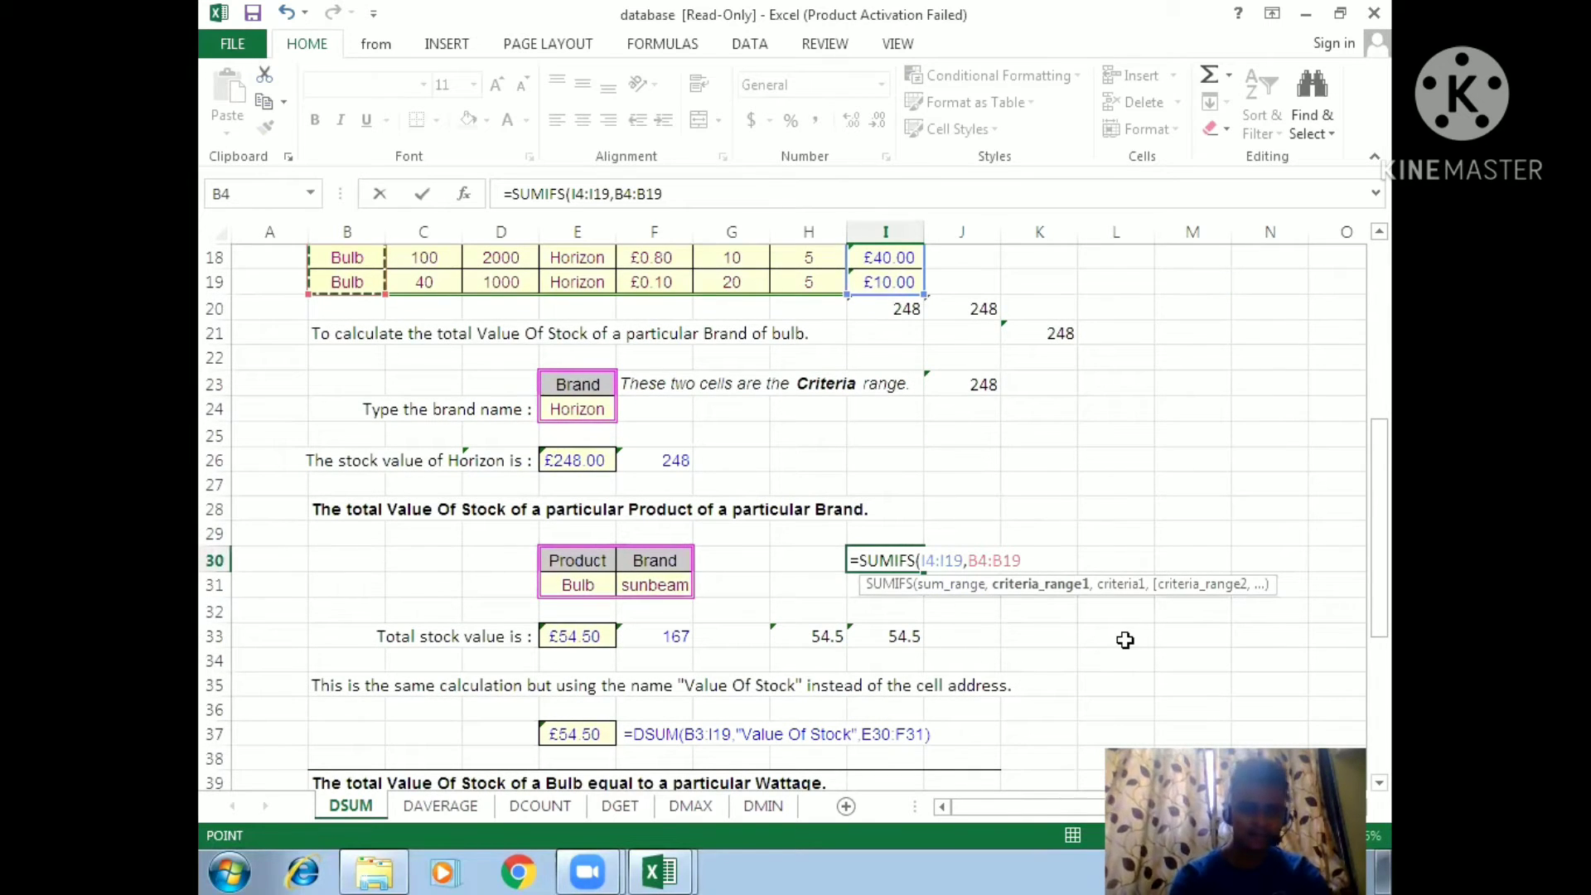
text(,")
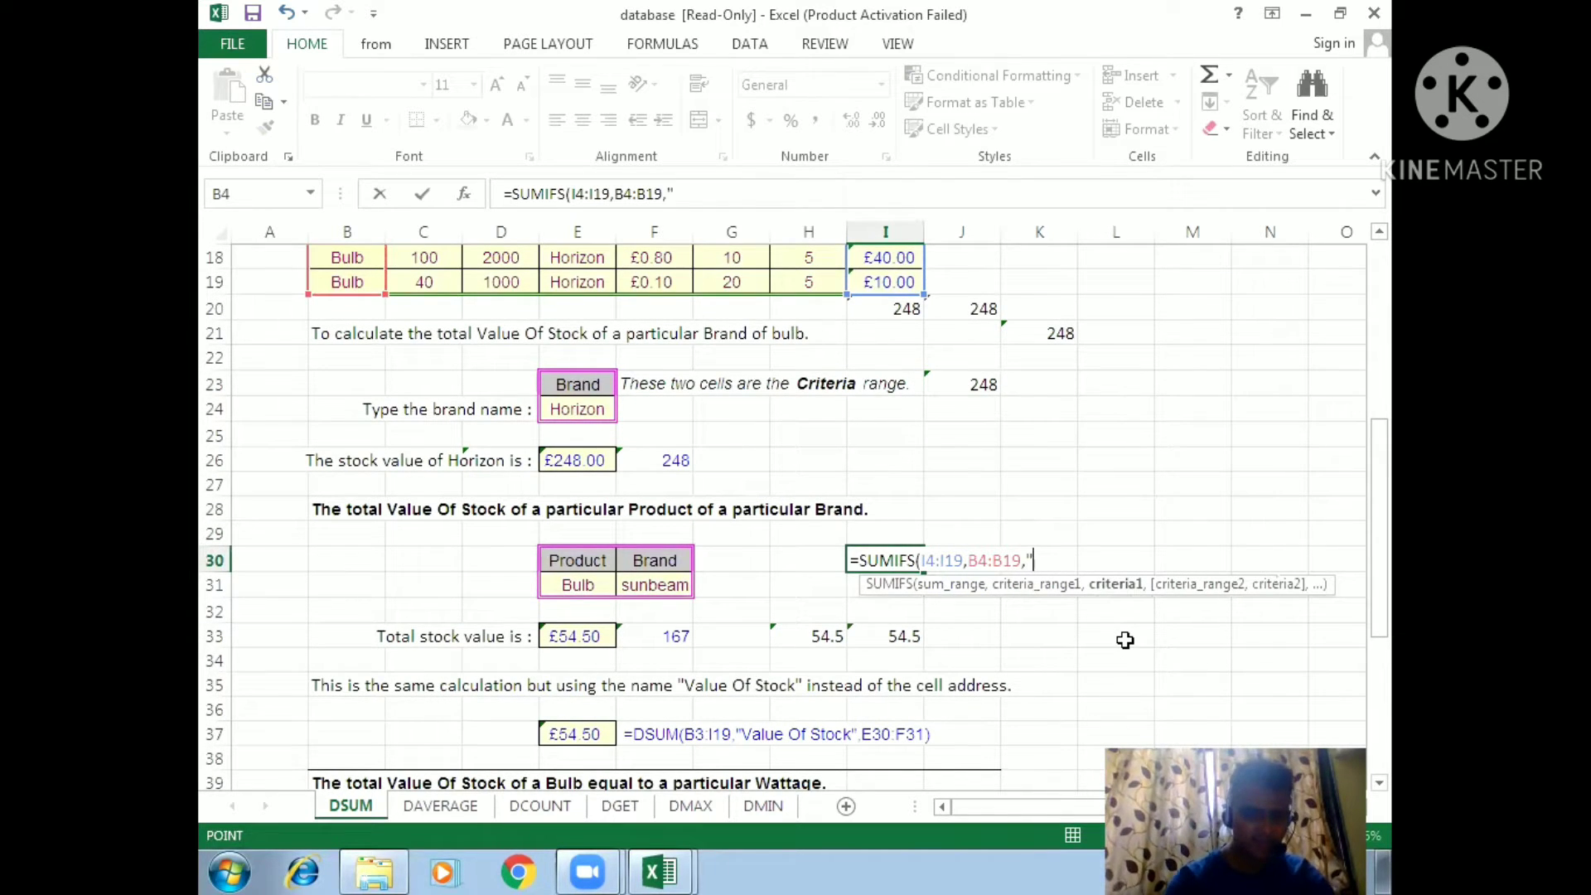
text(Bulb",)
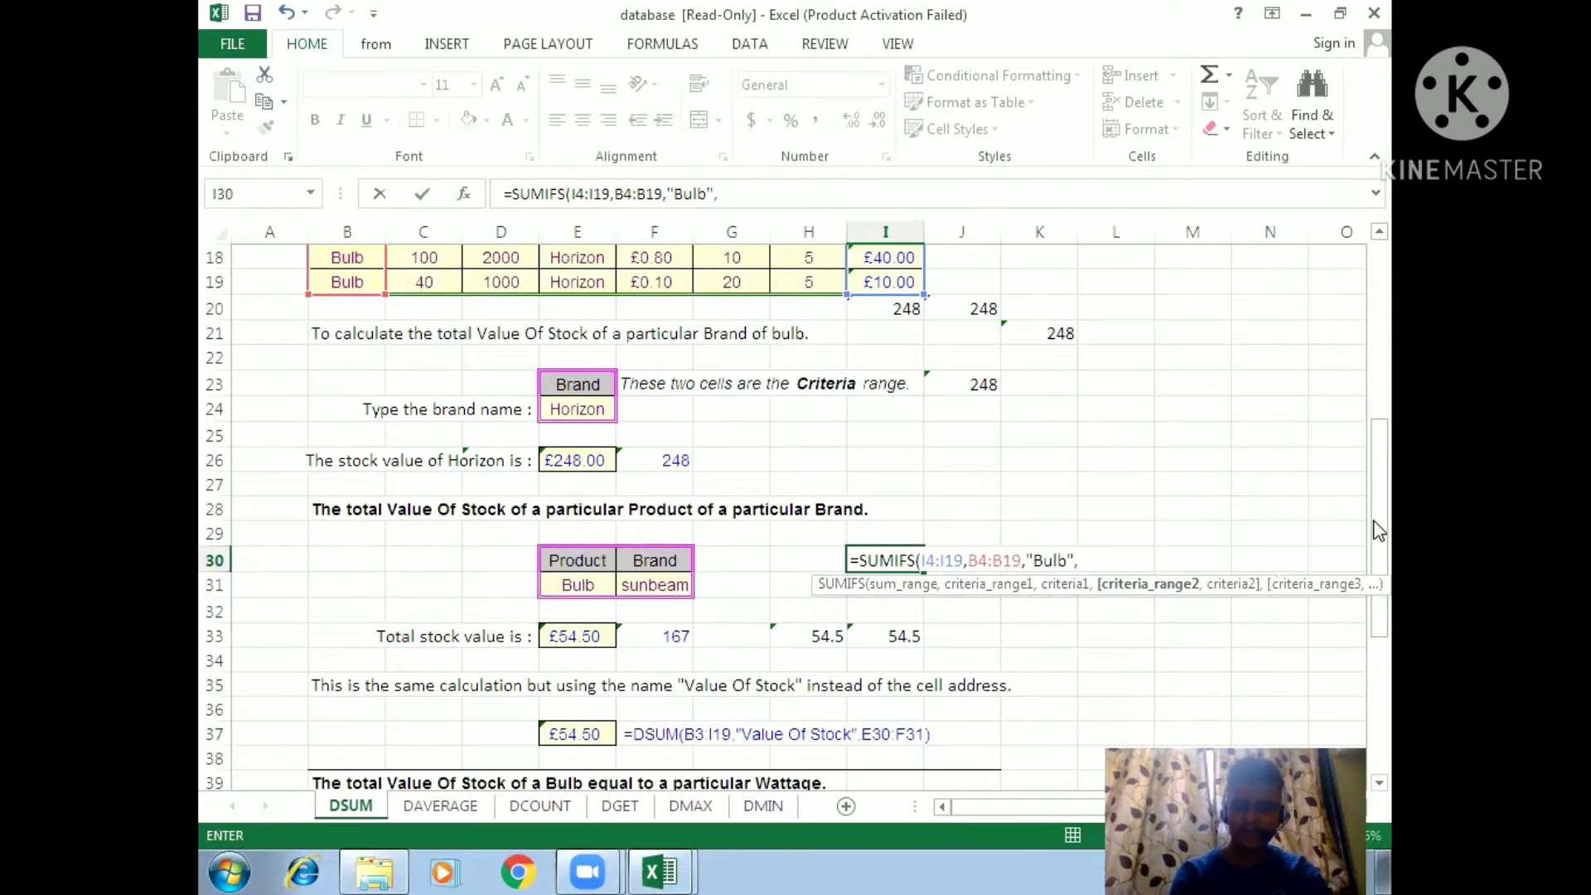
- Add the brand condition E4:E19 with "sunbeam", complete the SUMIFS formula accepting the typo correction, and check it against the criteria cells
drag(1379, 530, 1359, 314)
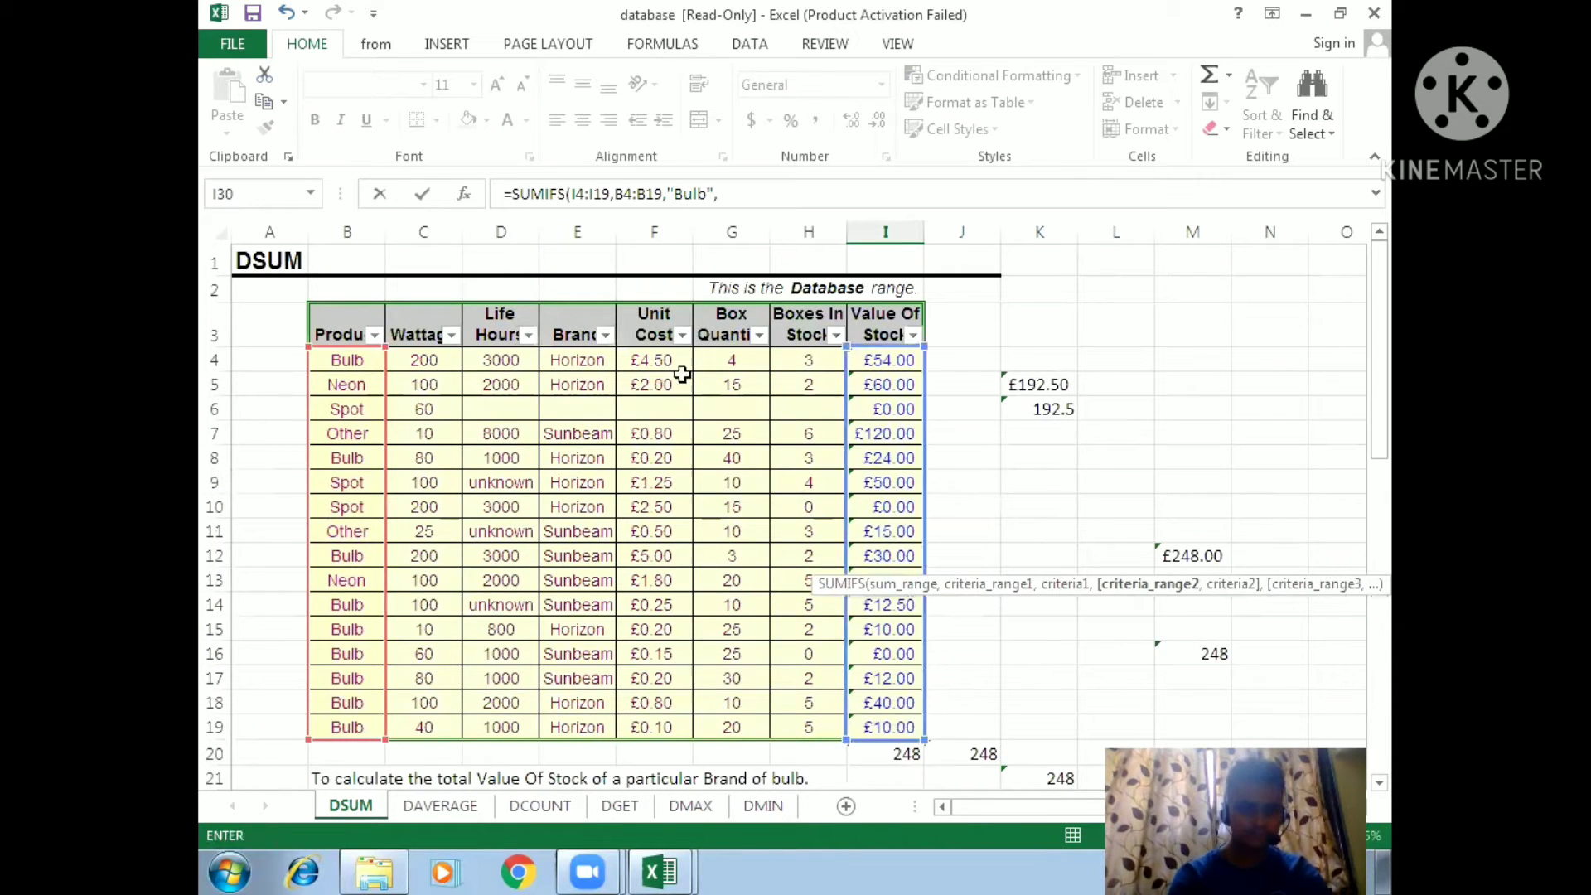
drag(564, 365, 557, 726)
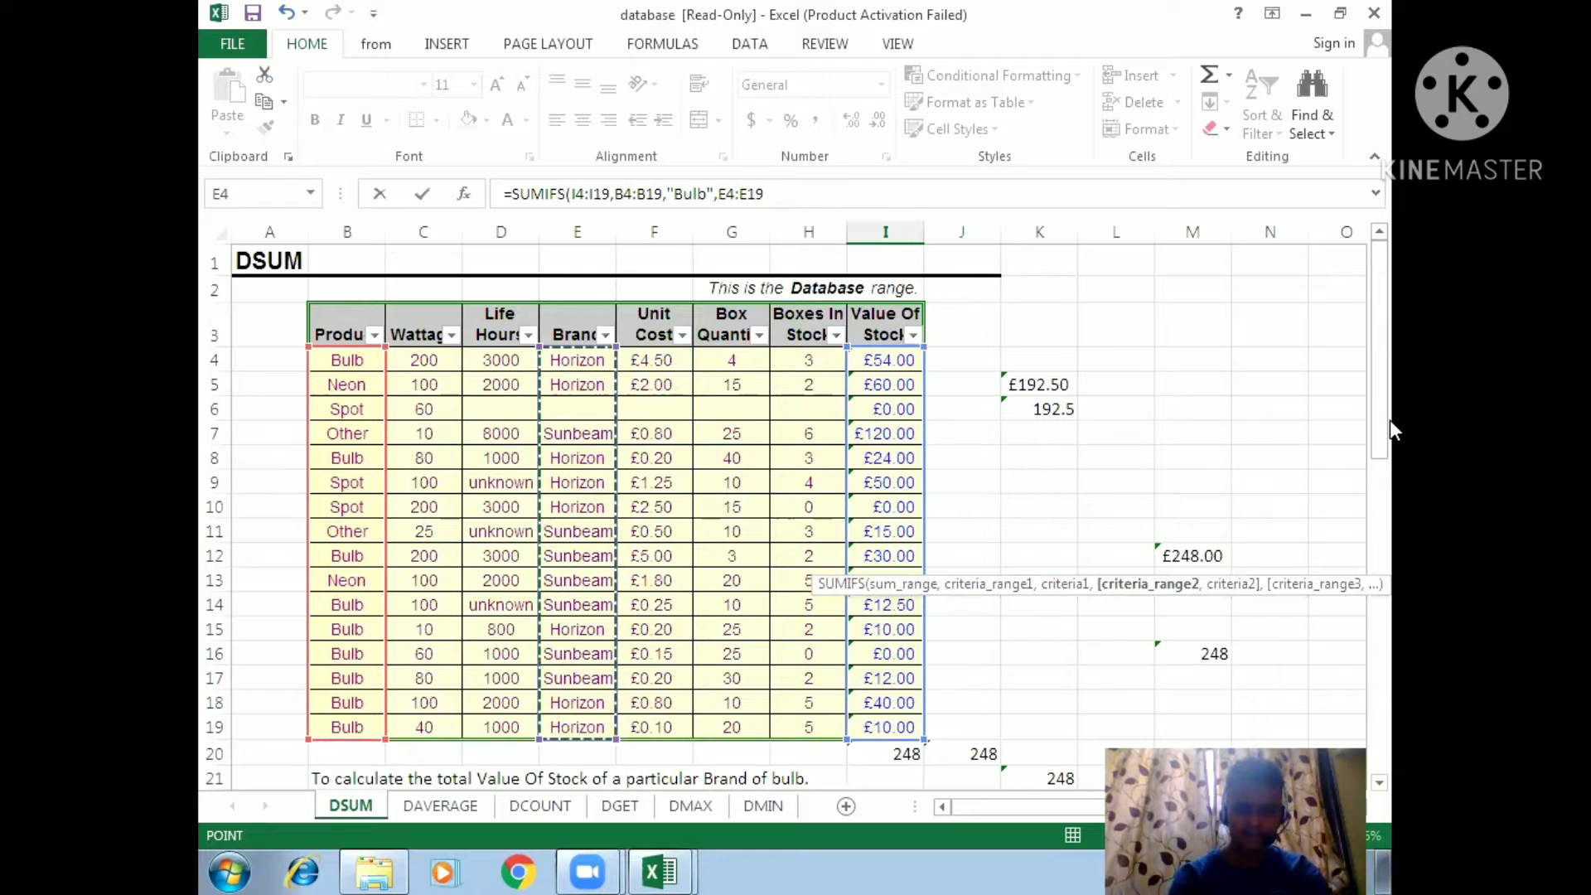
drag(1387, 396, 1390, 565)
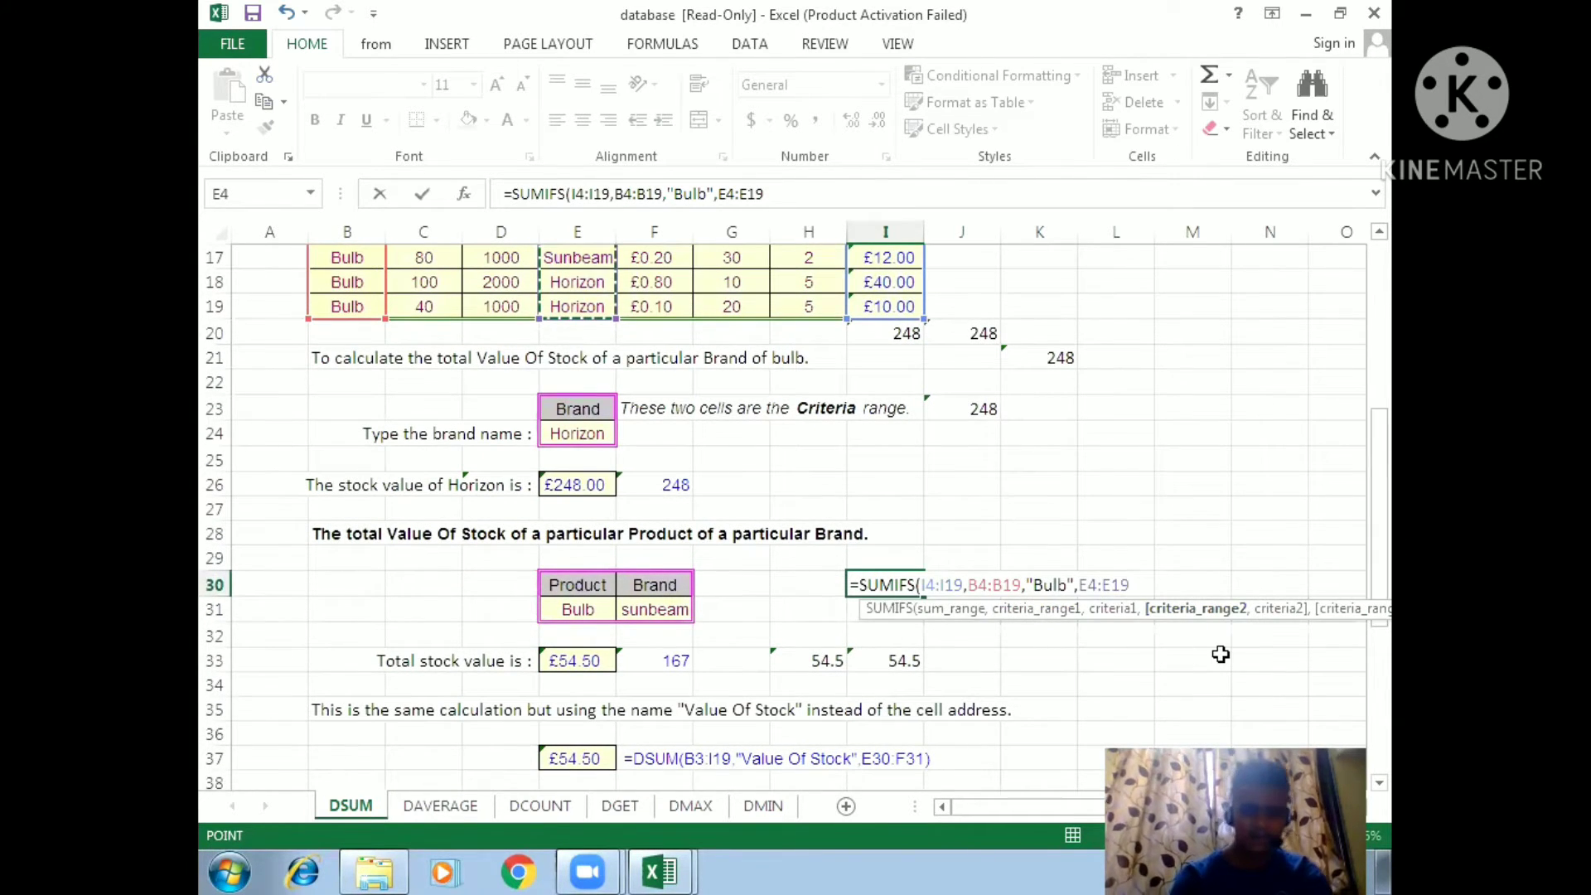
text(,)
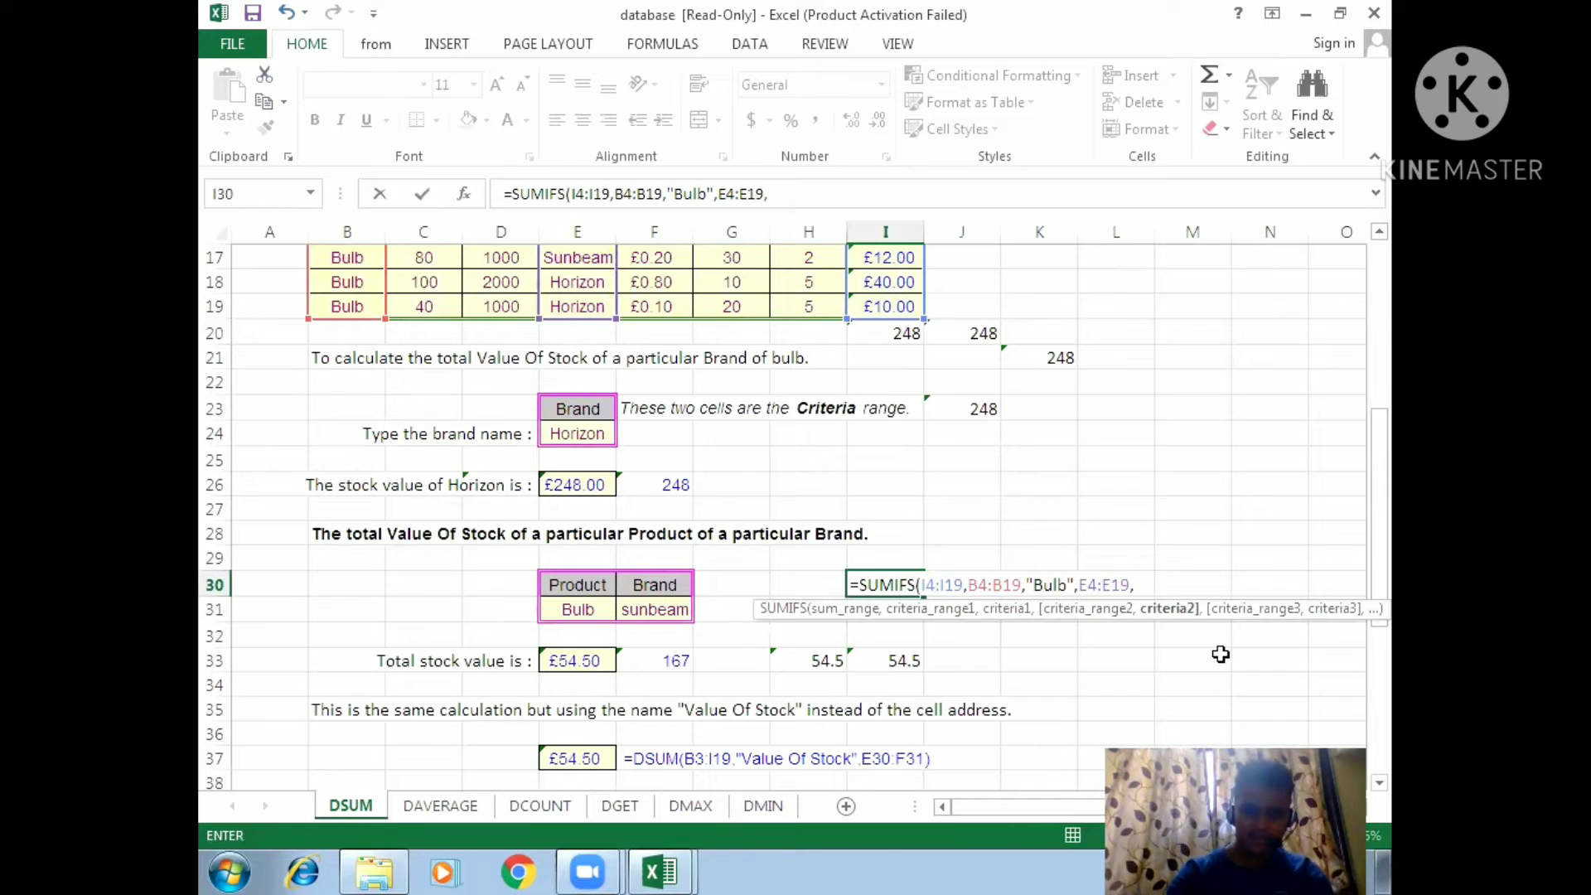
text("sunb)
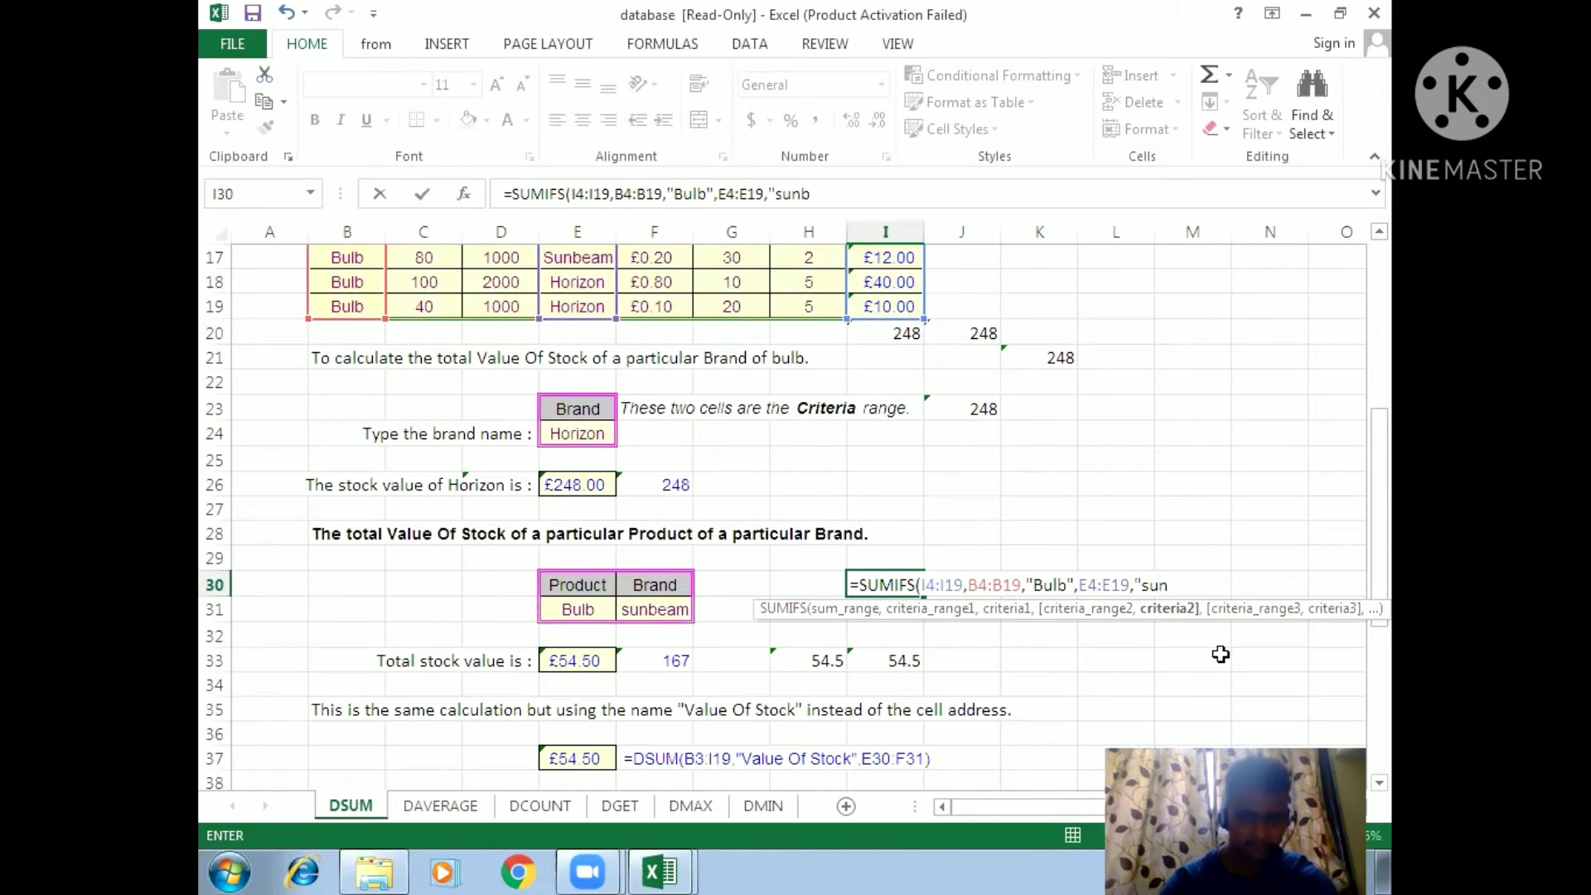
text(eam)
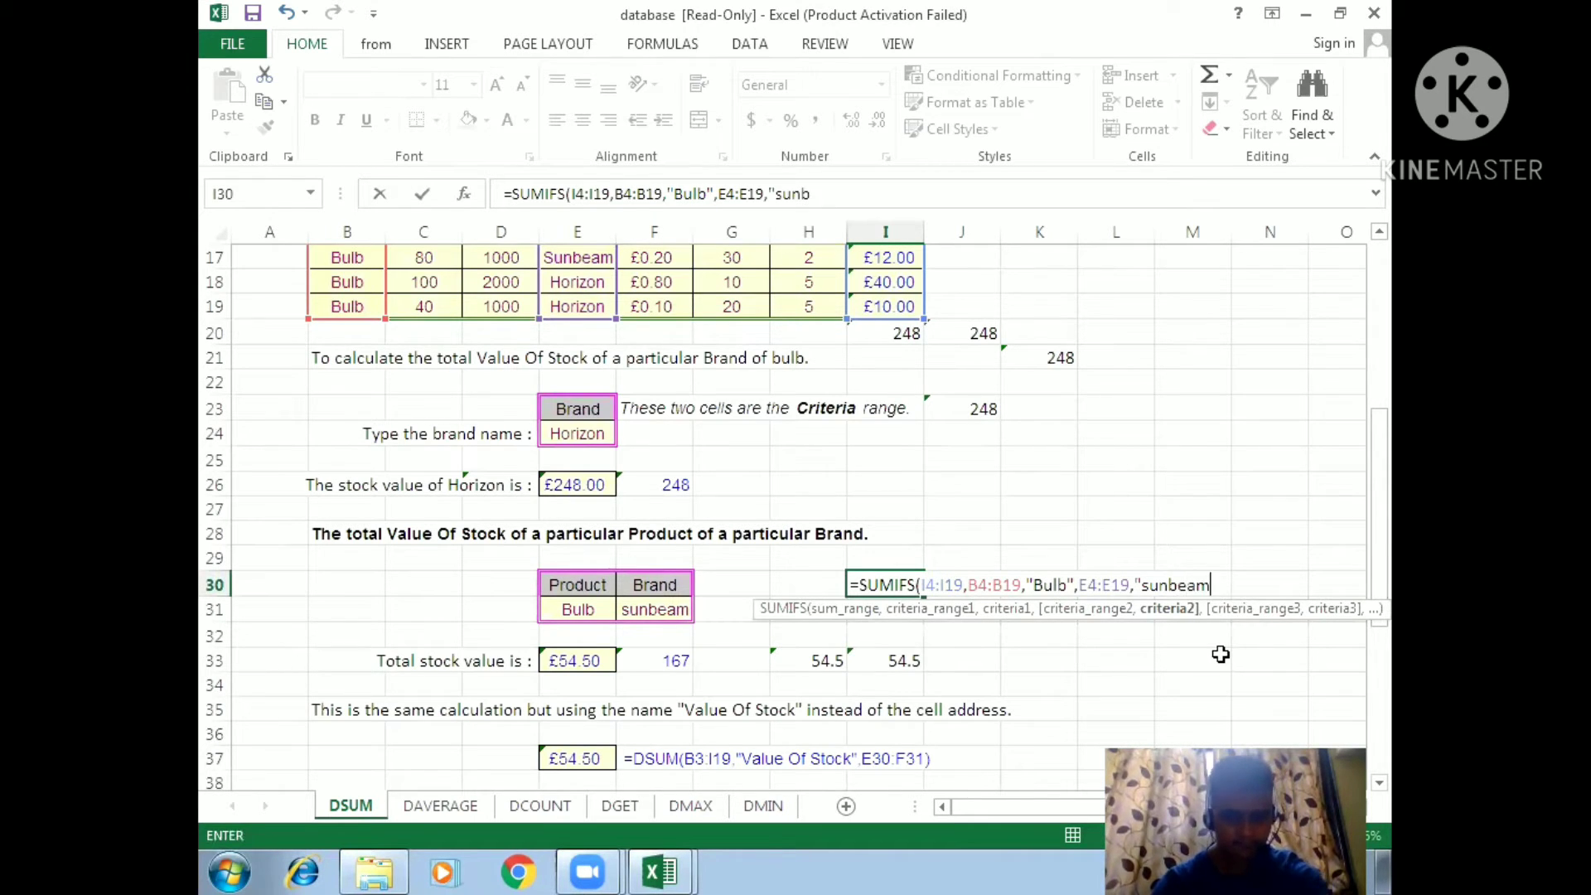
text())
key(Return)
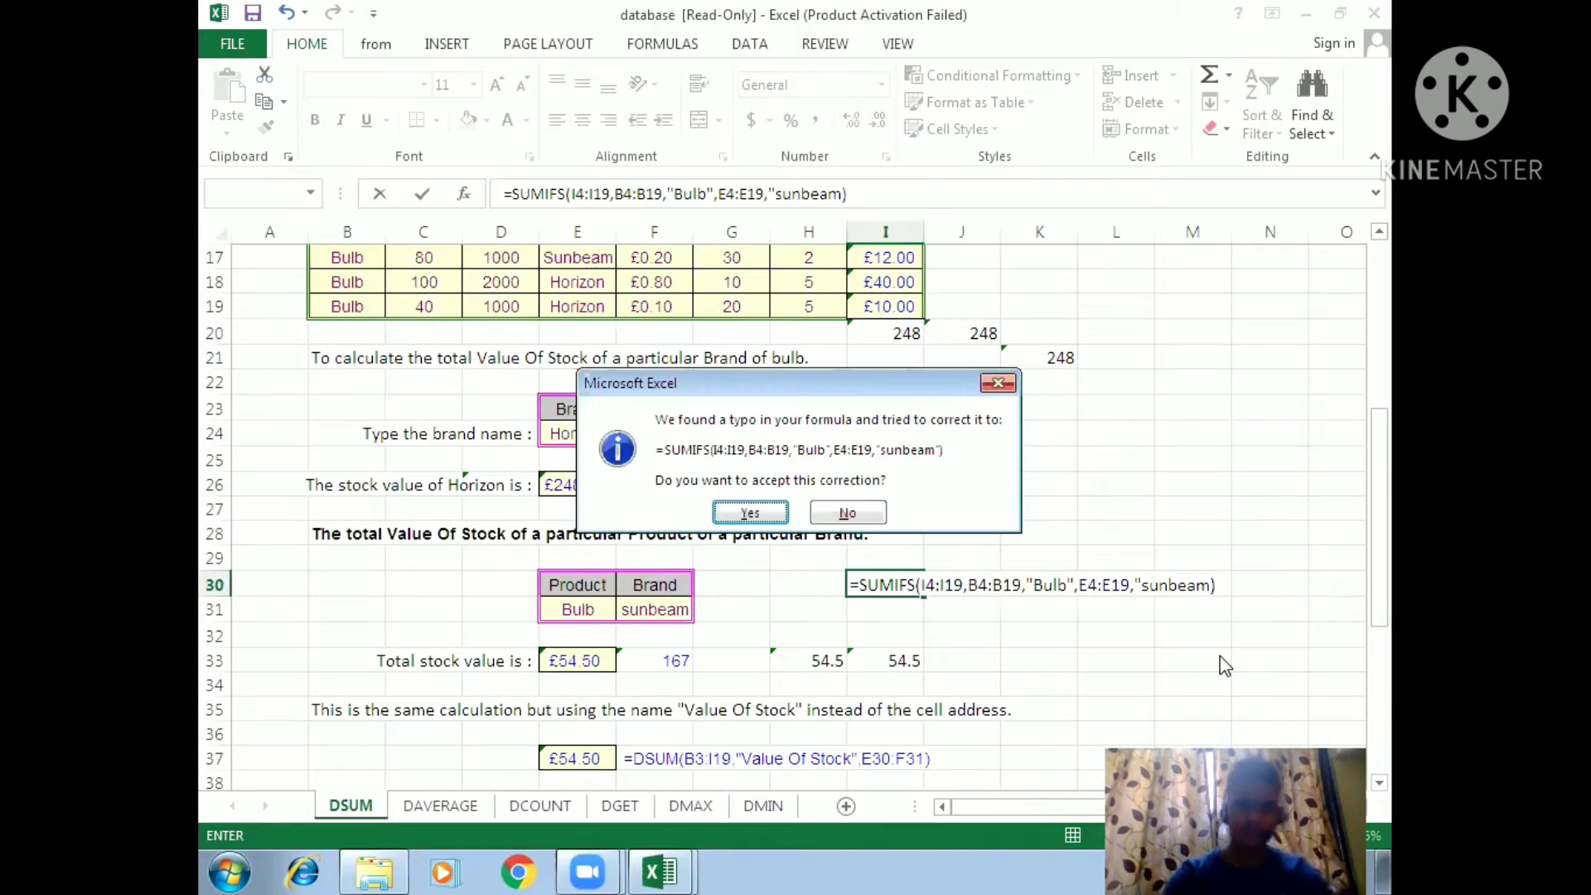
key(Return)
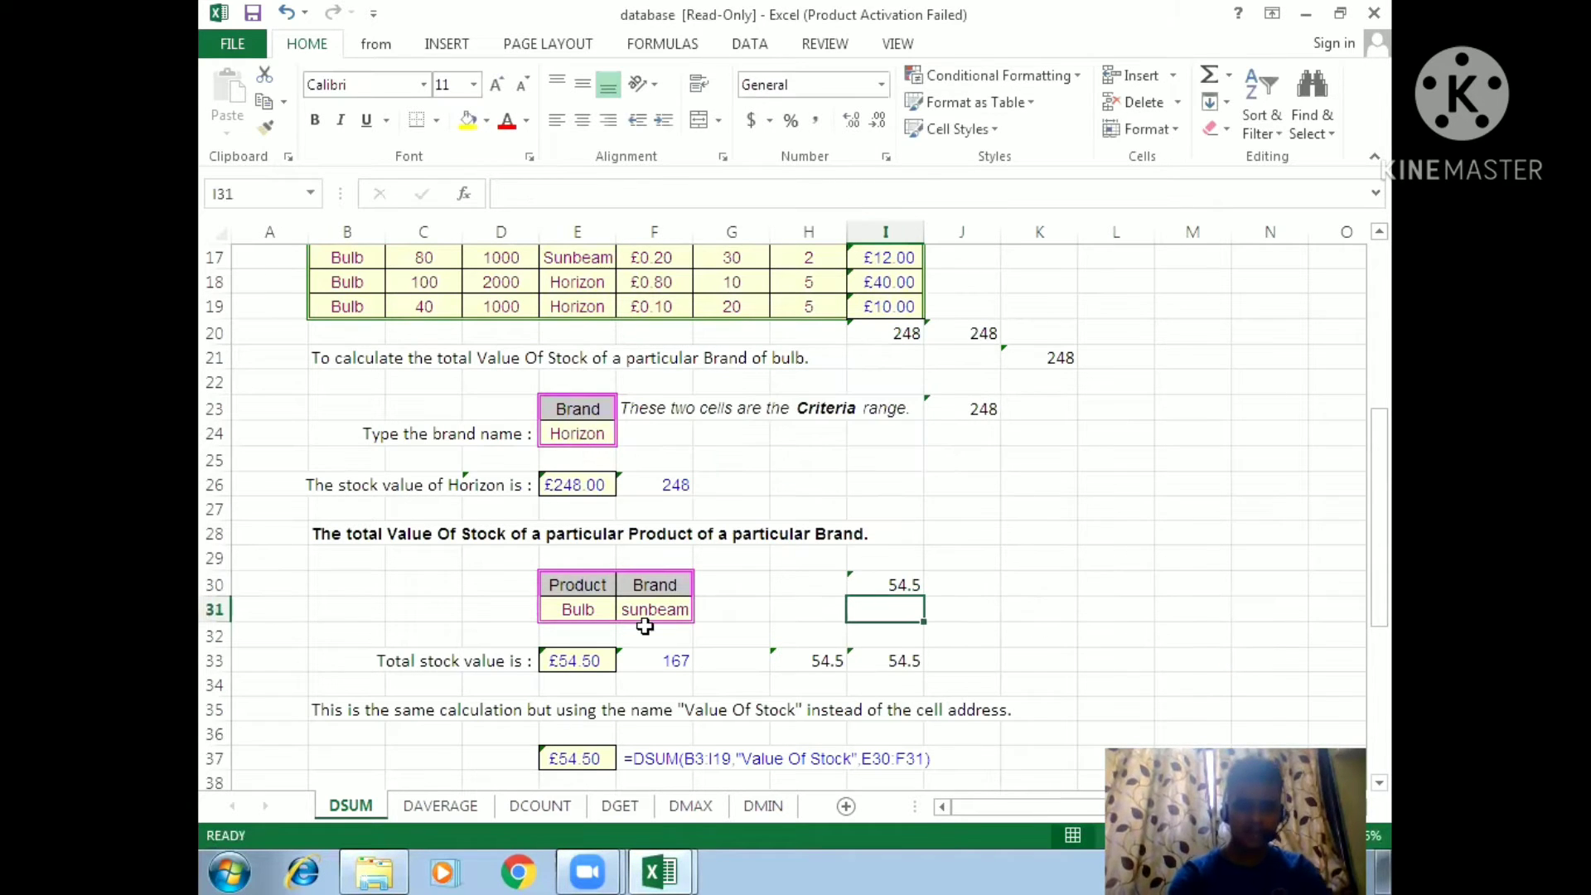
click(590, 615)
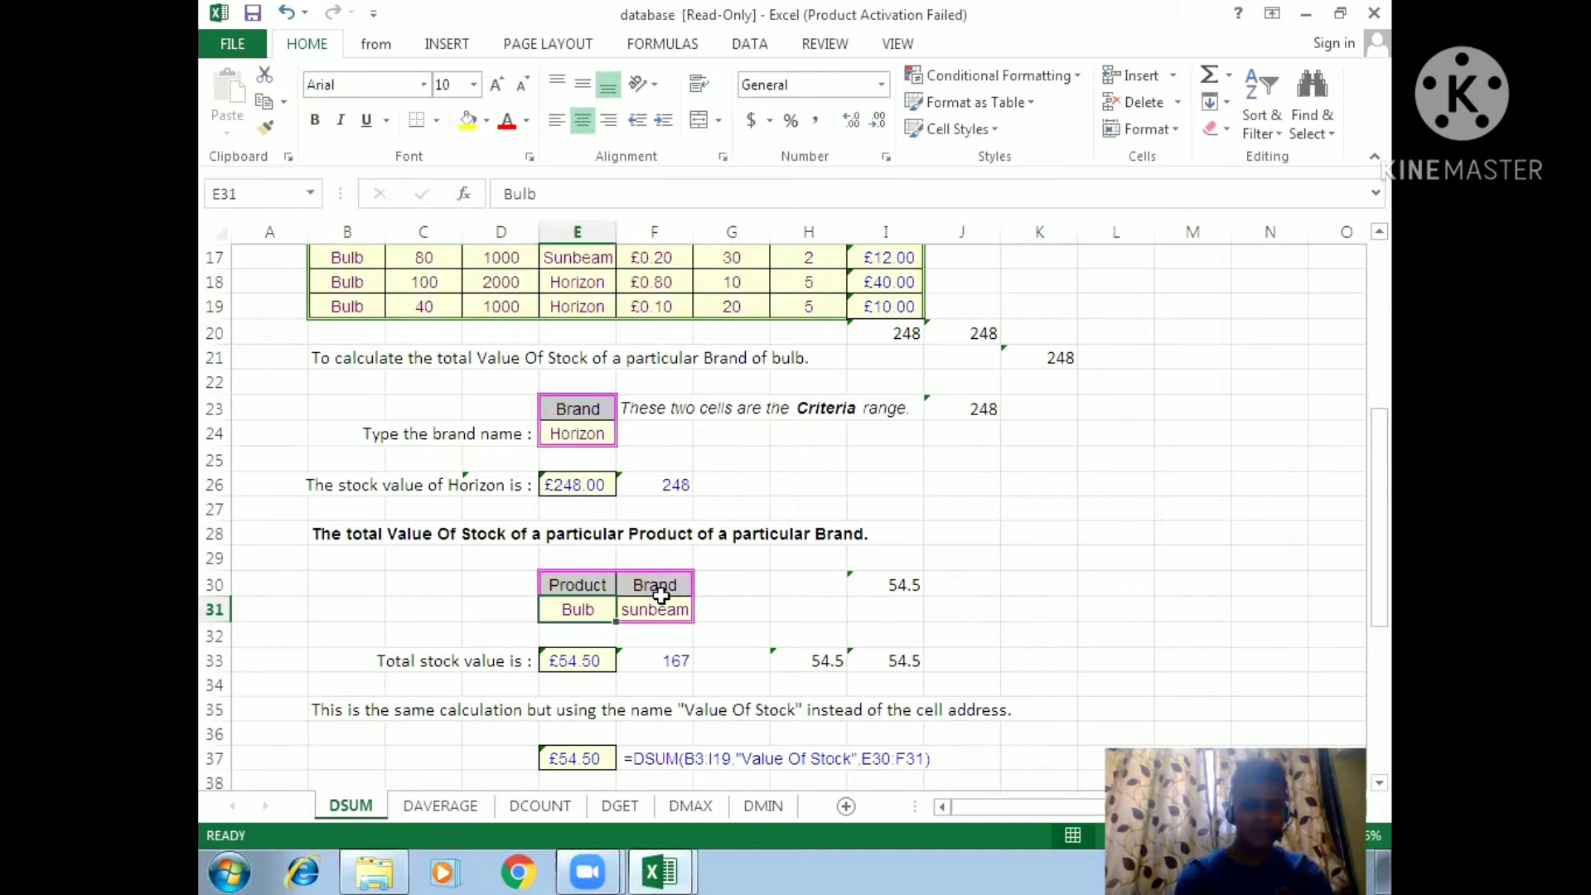
click(897, 575)
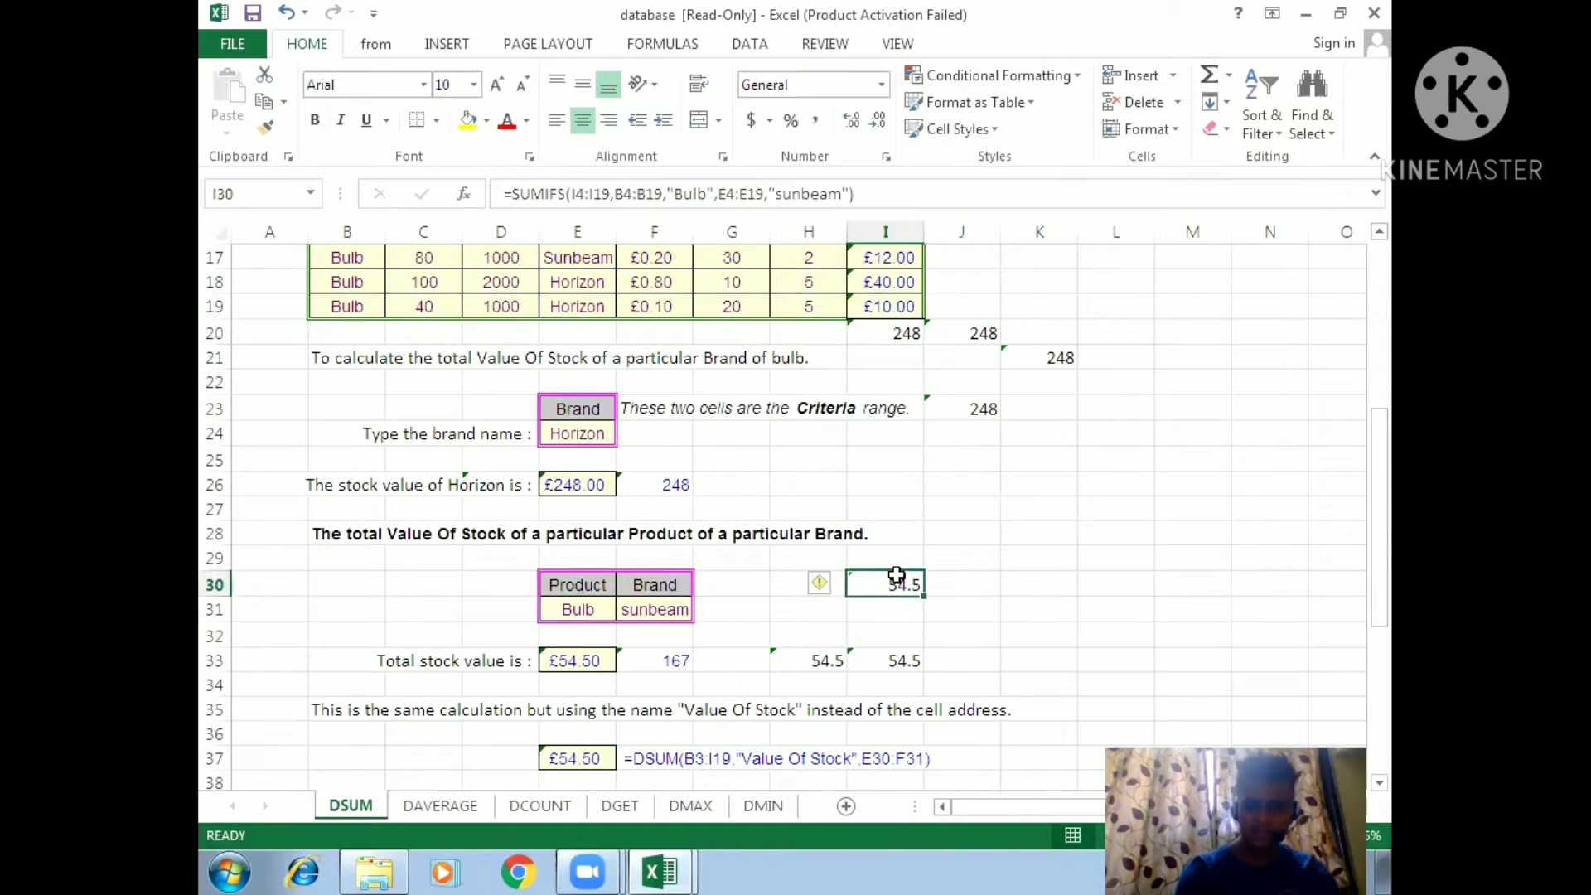
- Start a DSUM formula in cell J30 with the whole table B3:I19, including headers, as the database
click(998, 589)
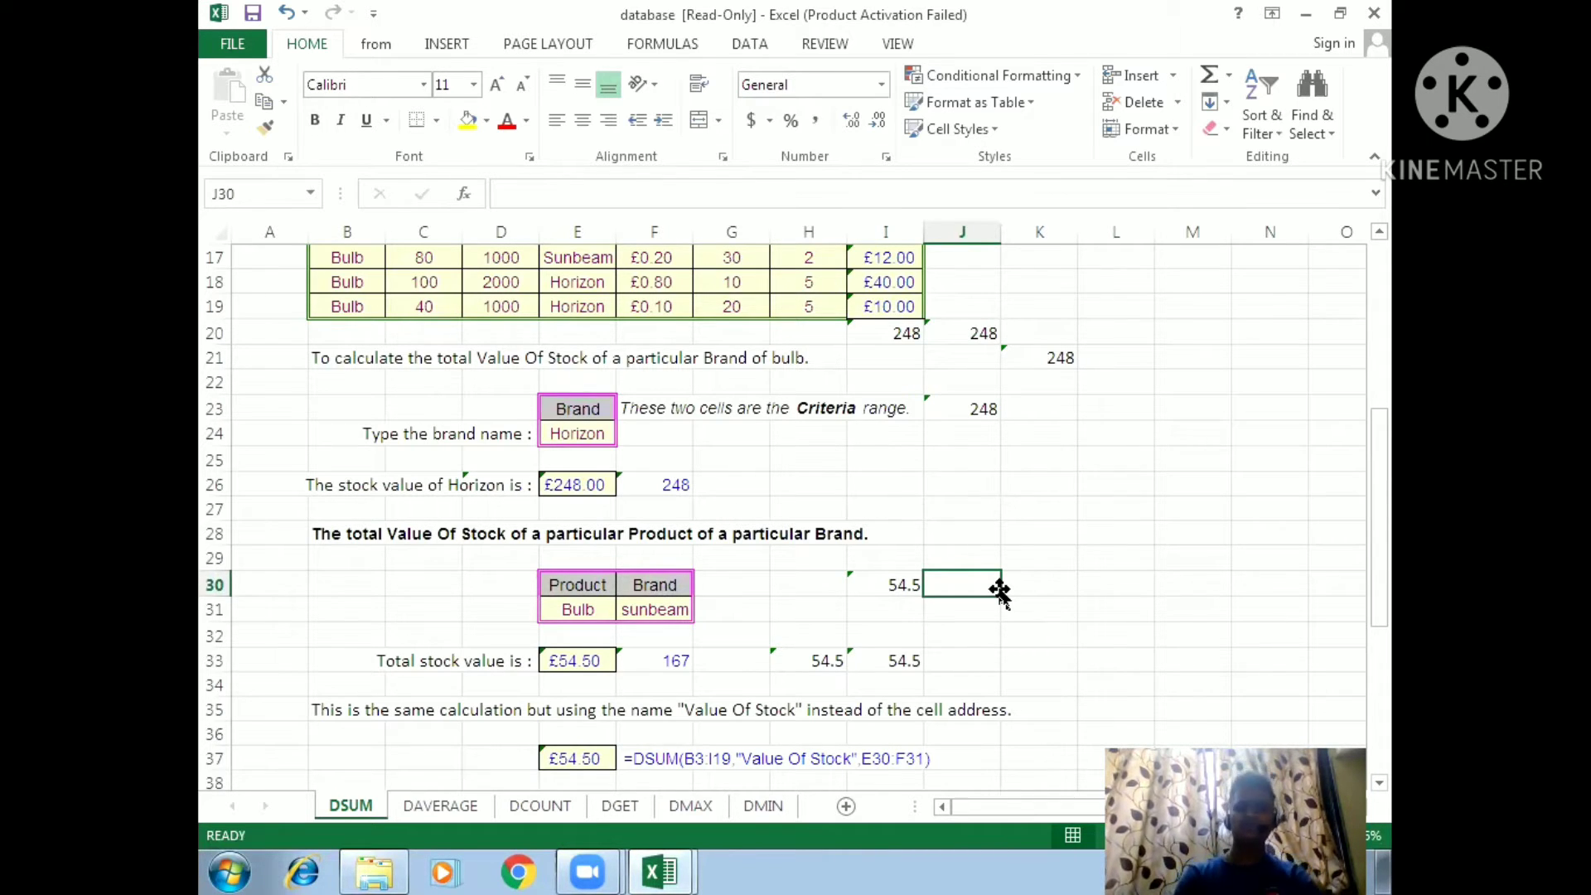
text(=dsum)
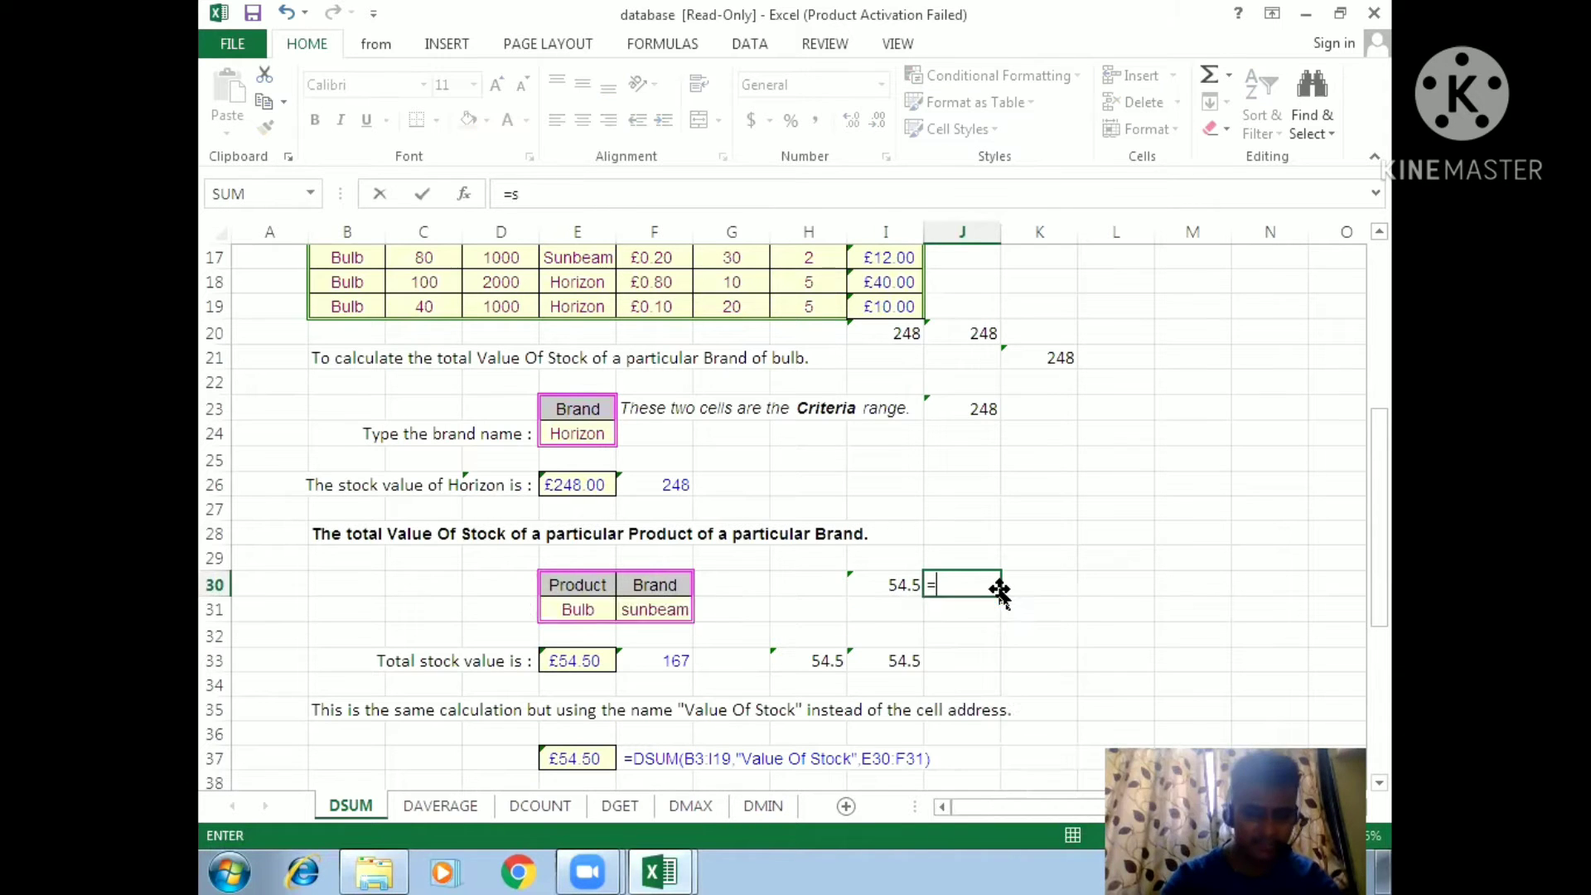
key(Tab)
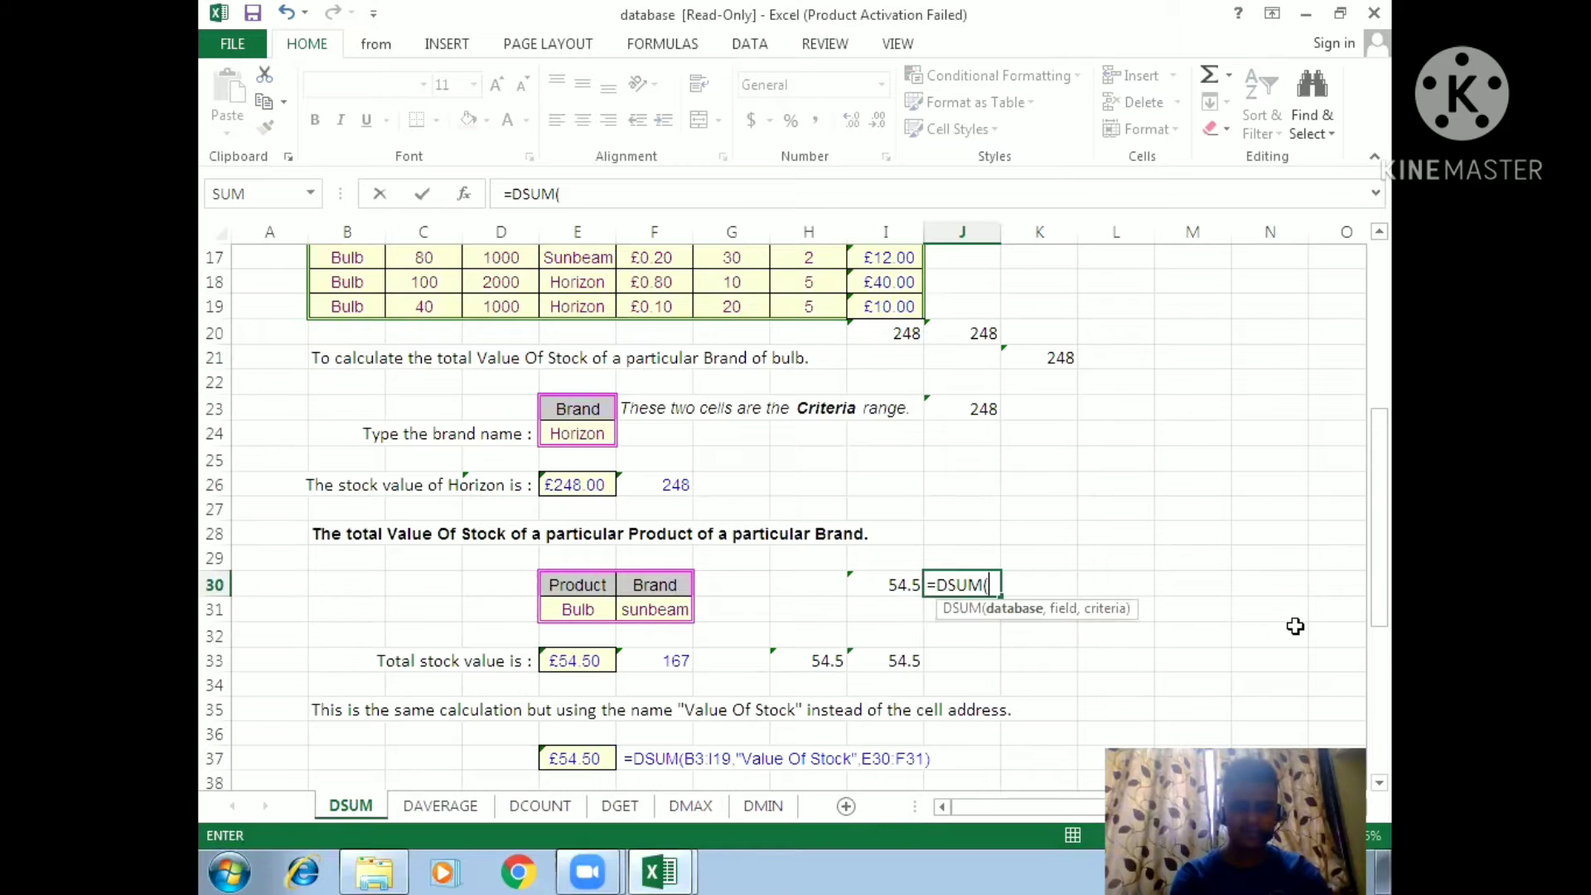
drag(1380, 592, 1369, 406)
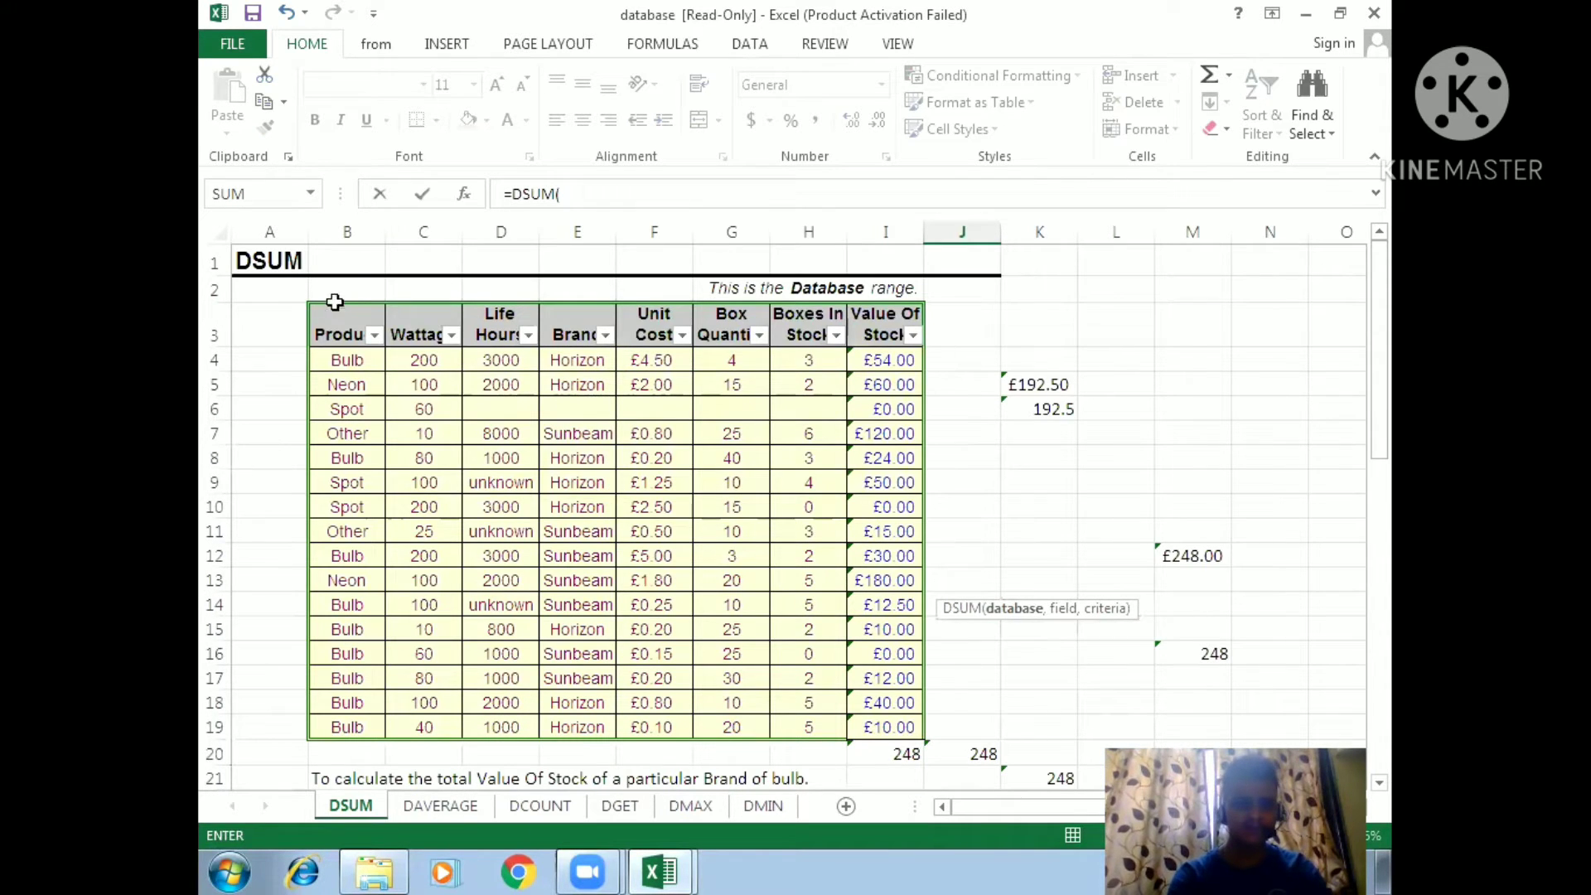
drag(338, 313, 907, 729)
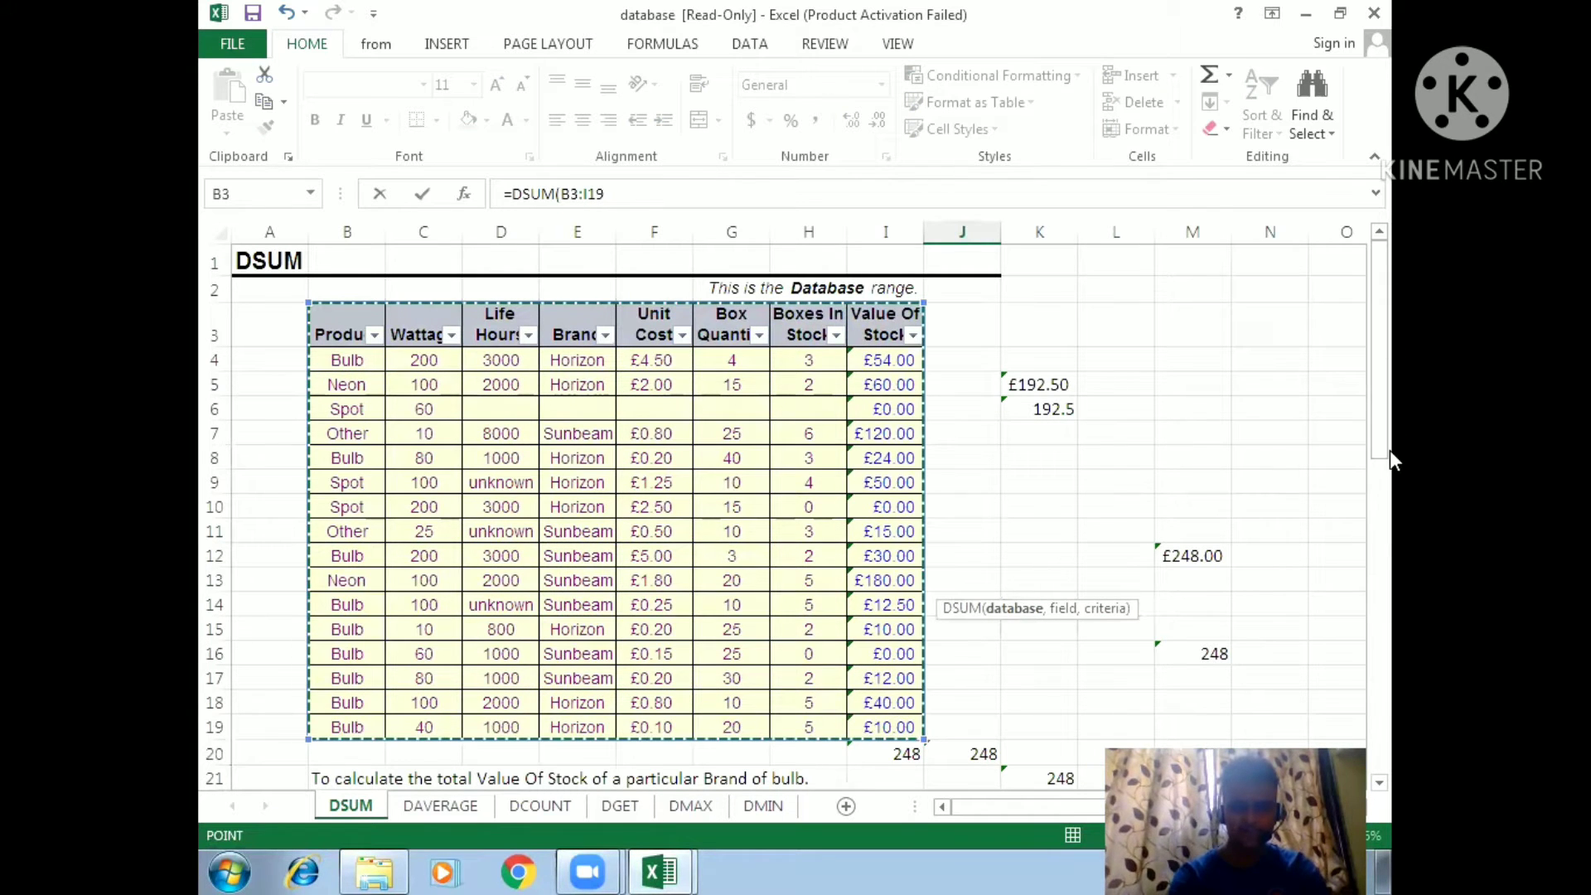
drag(1390, 452, 1390, 638)
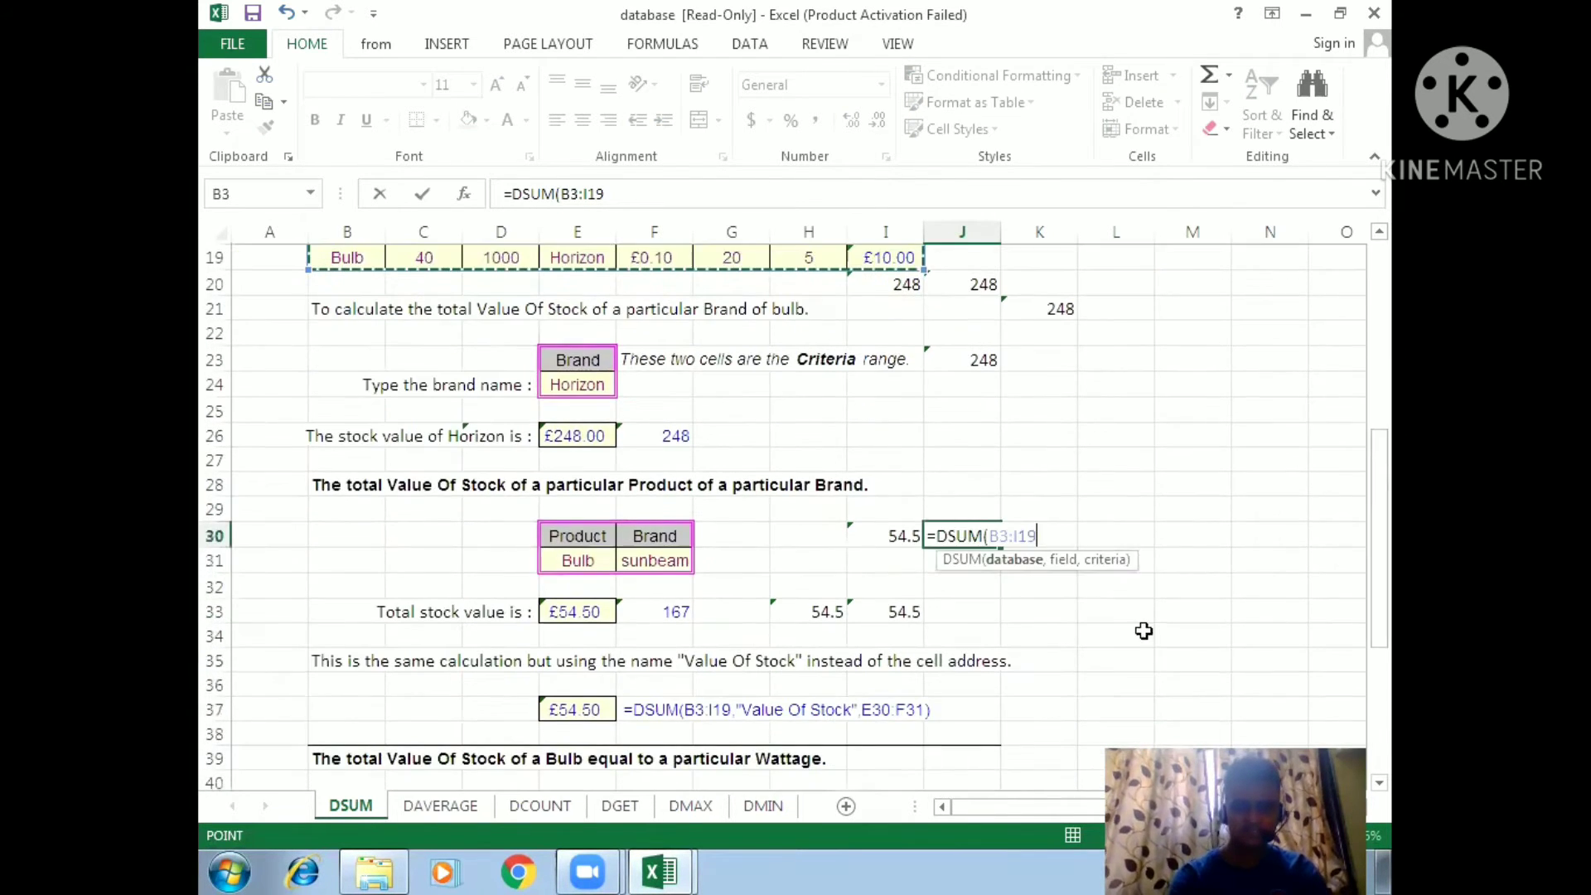
text(,)
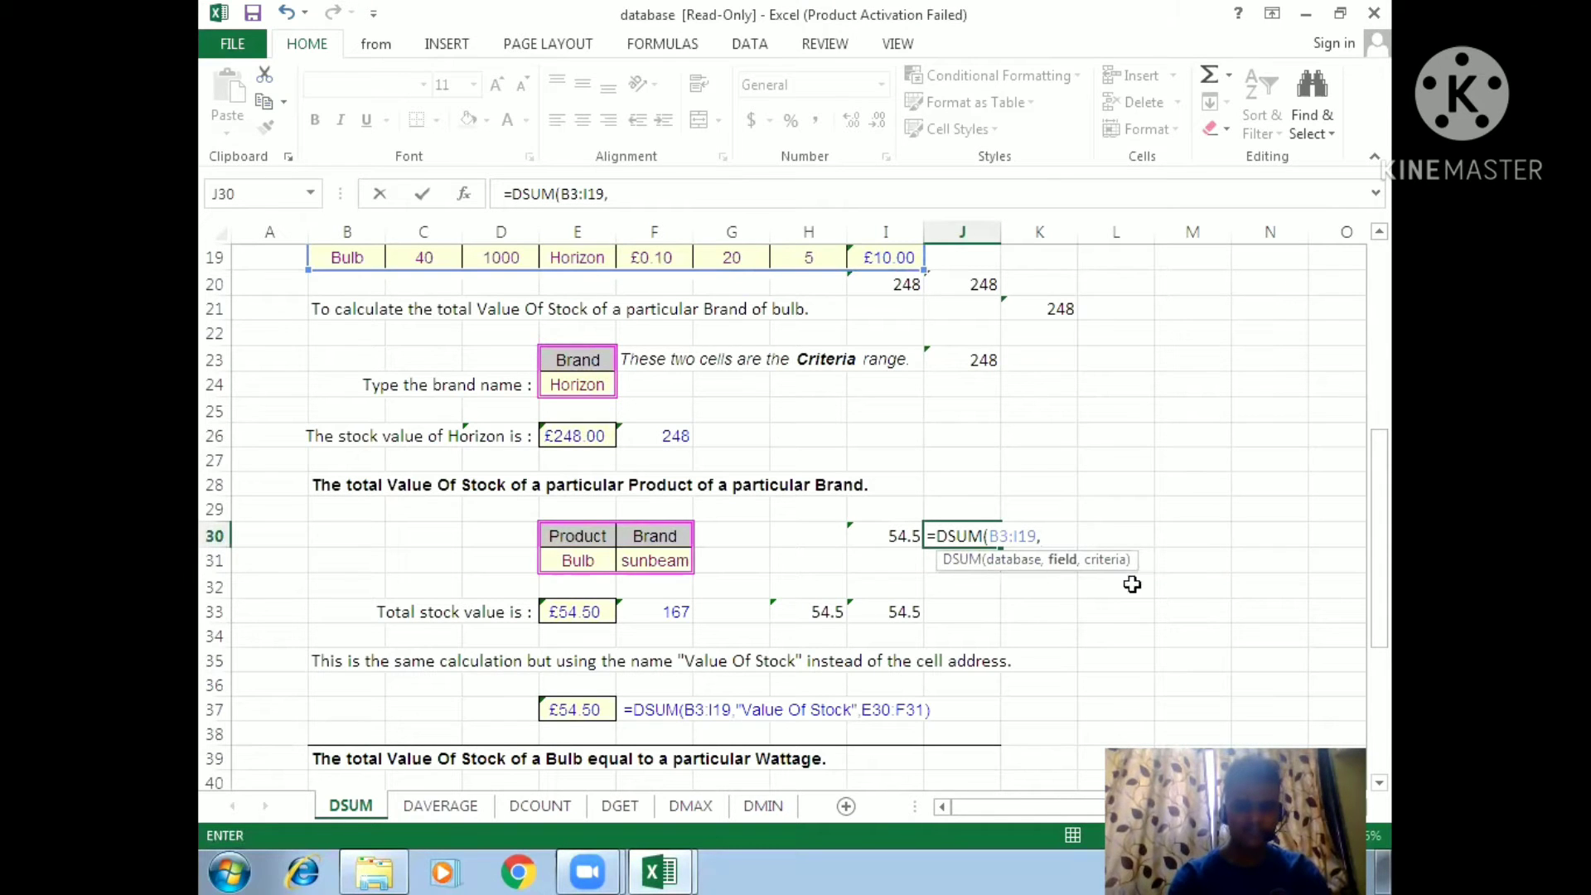
- Complete the DSUM formula with field I3 and criteria E30:F31, and compare it with the SUMIFS formula in I30
drag(1387, 565, 1390, 371)
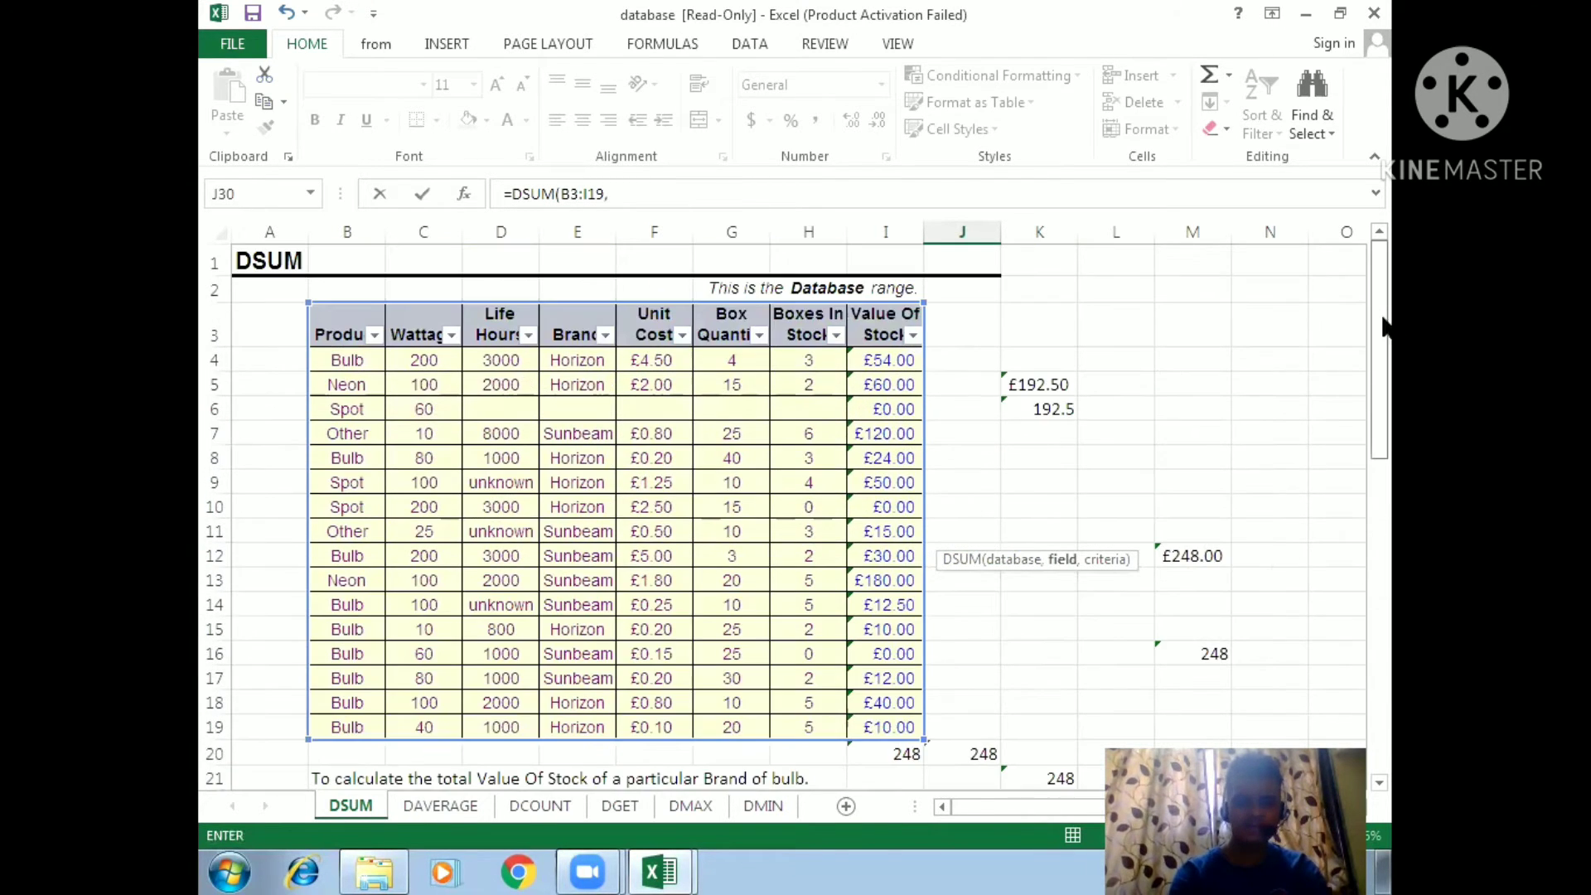
click(882, 321)
drag(1379, 415, 1389, 618)
text(,)
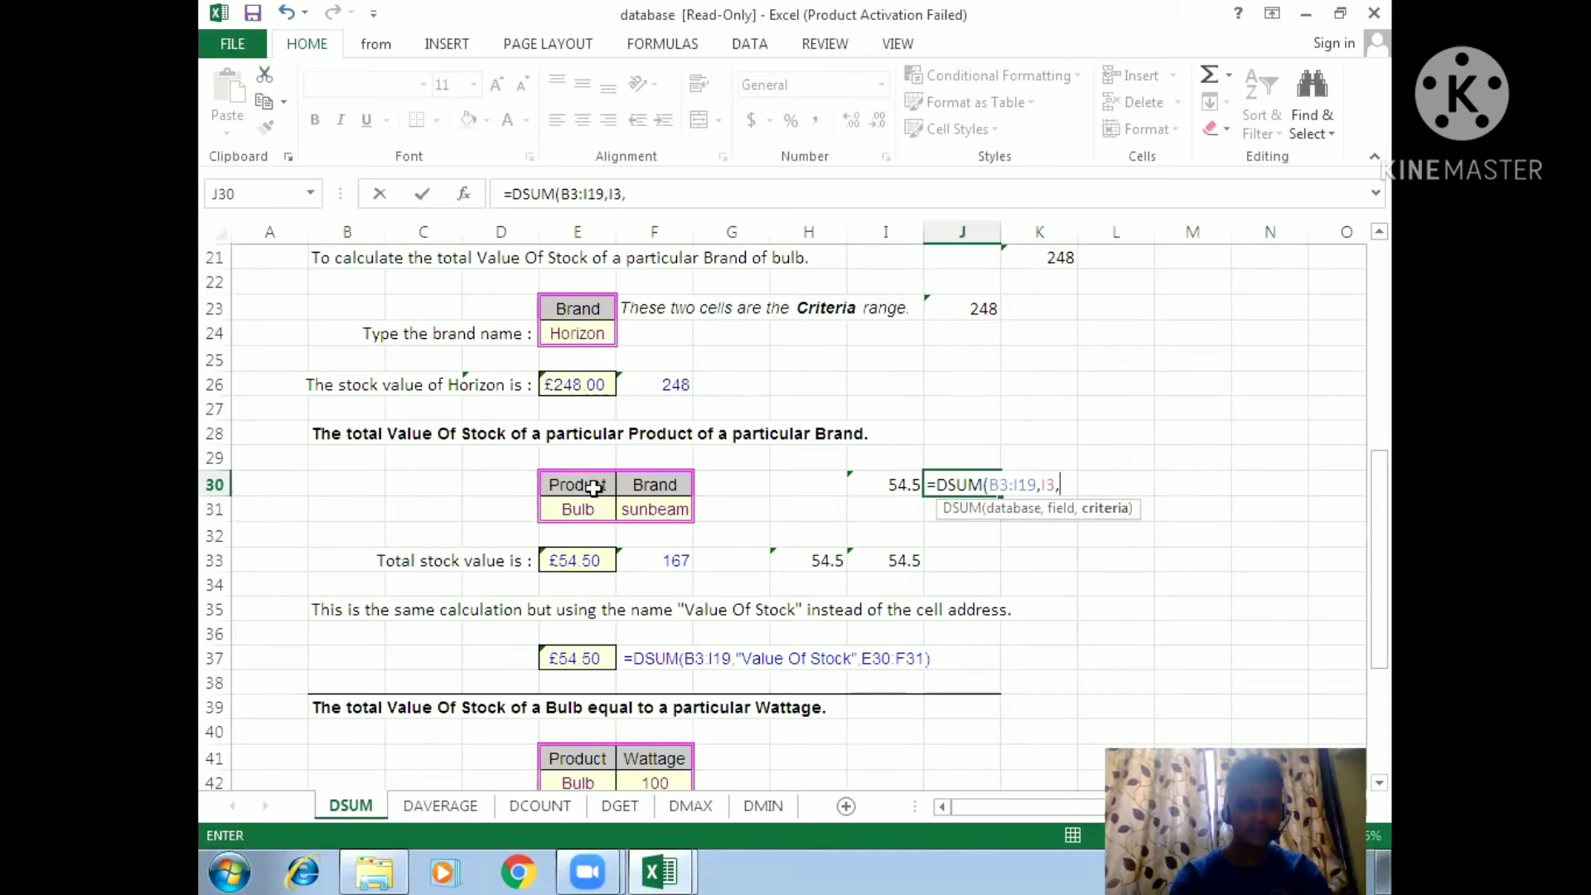
drag(577, 486, 643, 509)
key(Return)
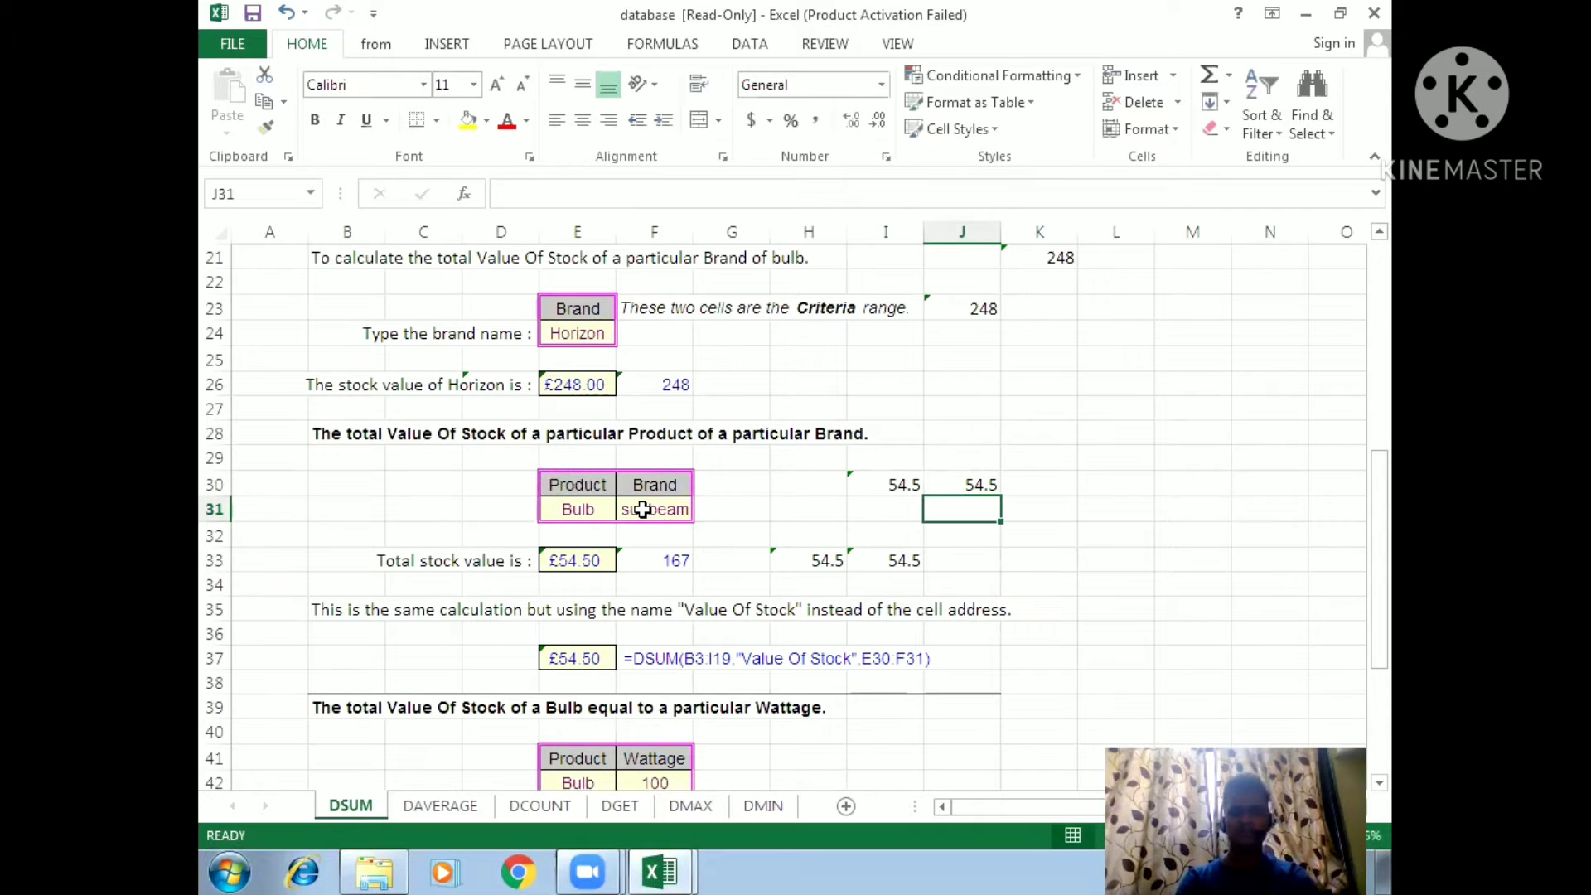
click(969, 474)
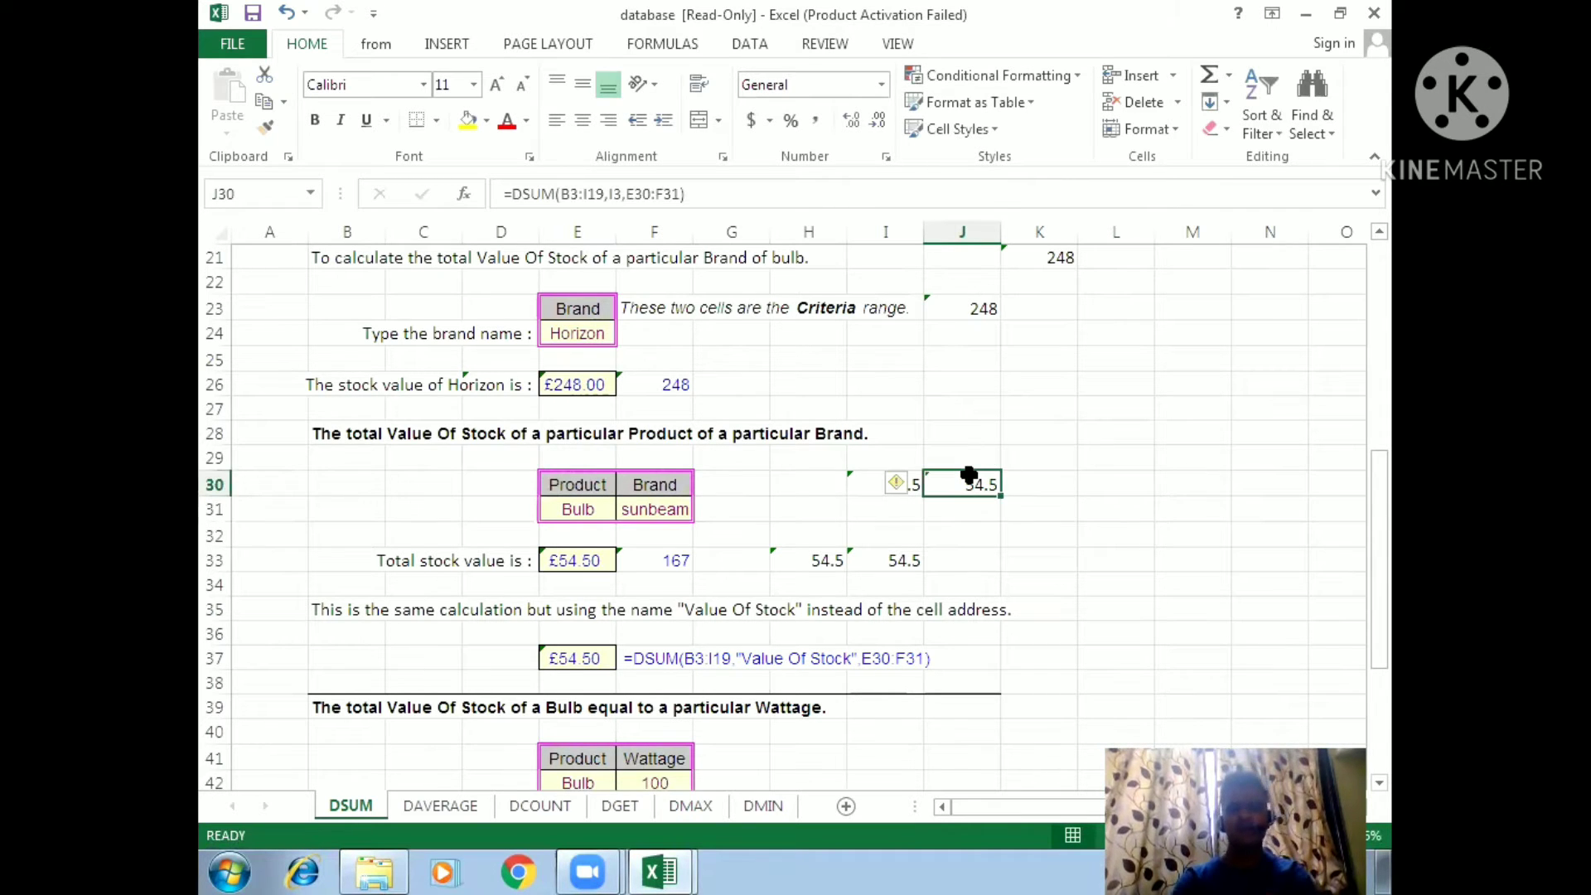
click(872, 495)
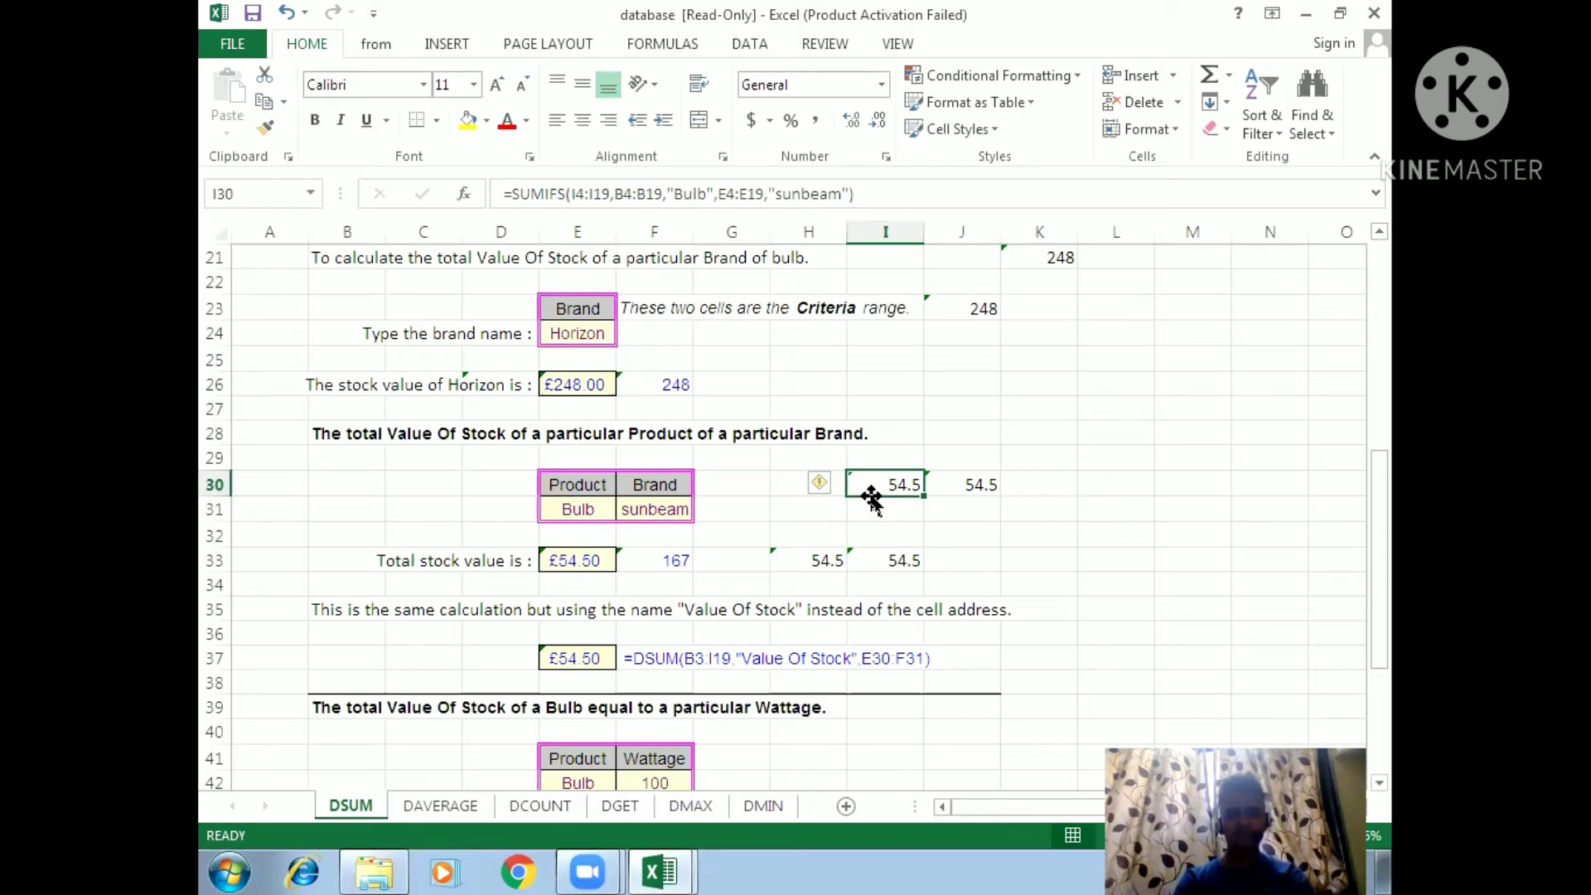
- Switch to the DAVERAGE sheet and go to the average cost section for a particular brand of bulb
click(446, 807)
click(1187, 489)
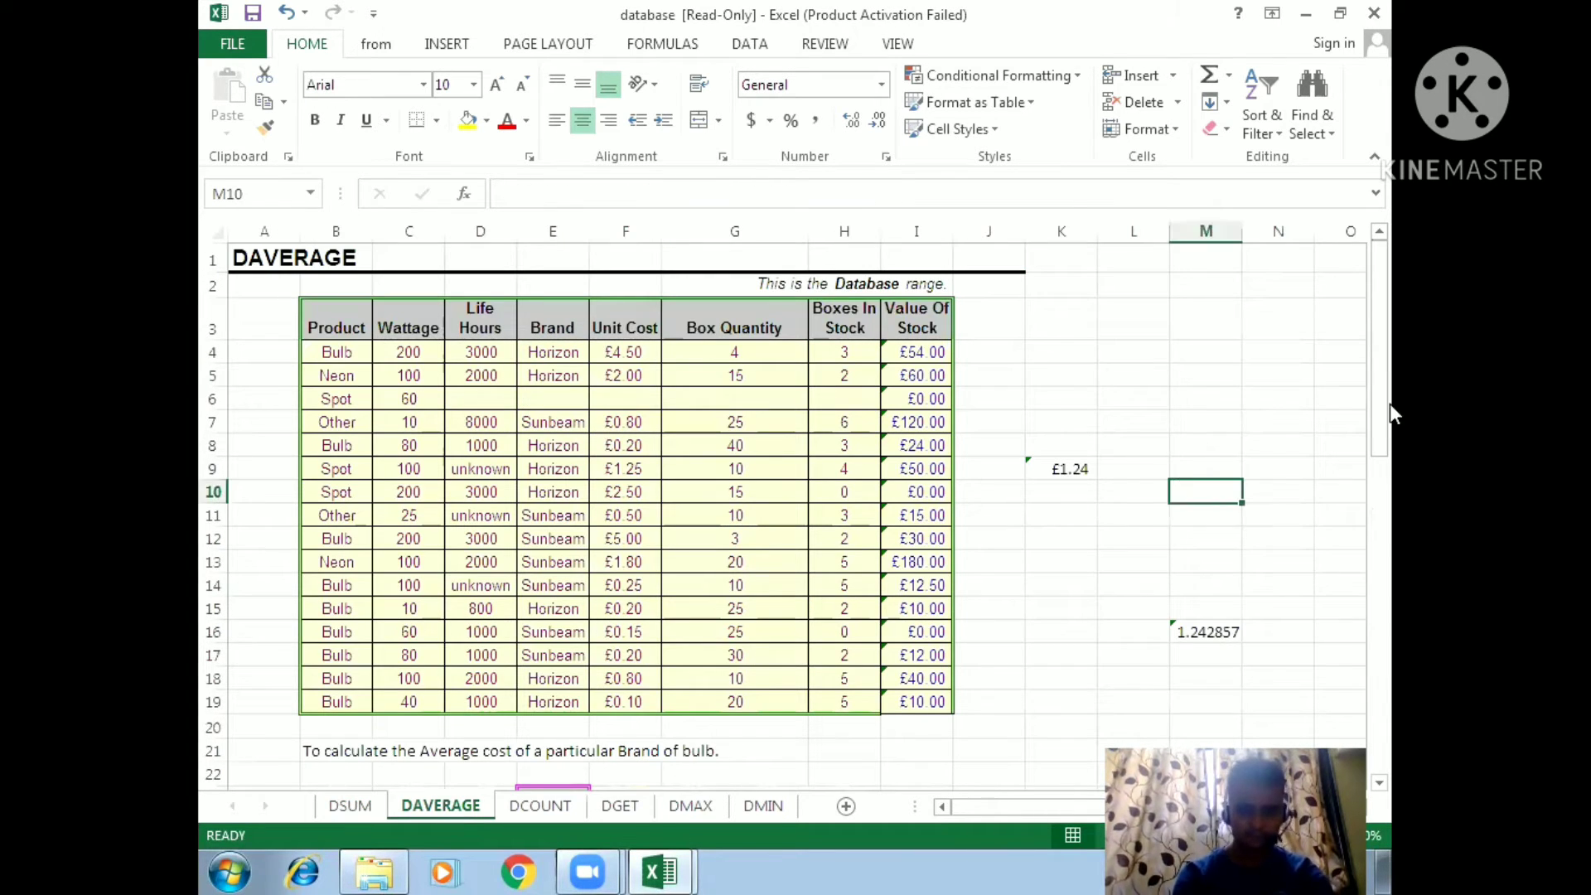
drag(1384, 411, 1378, 502)
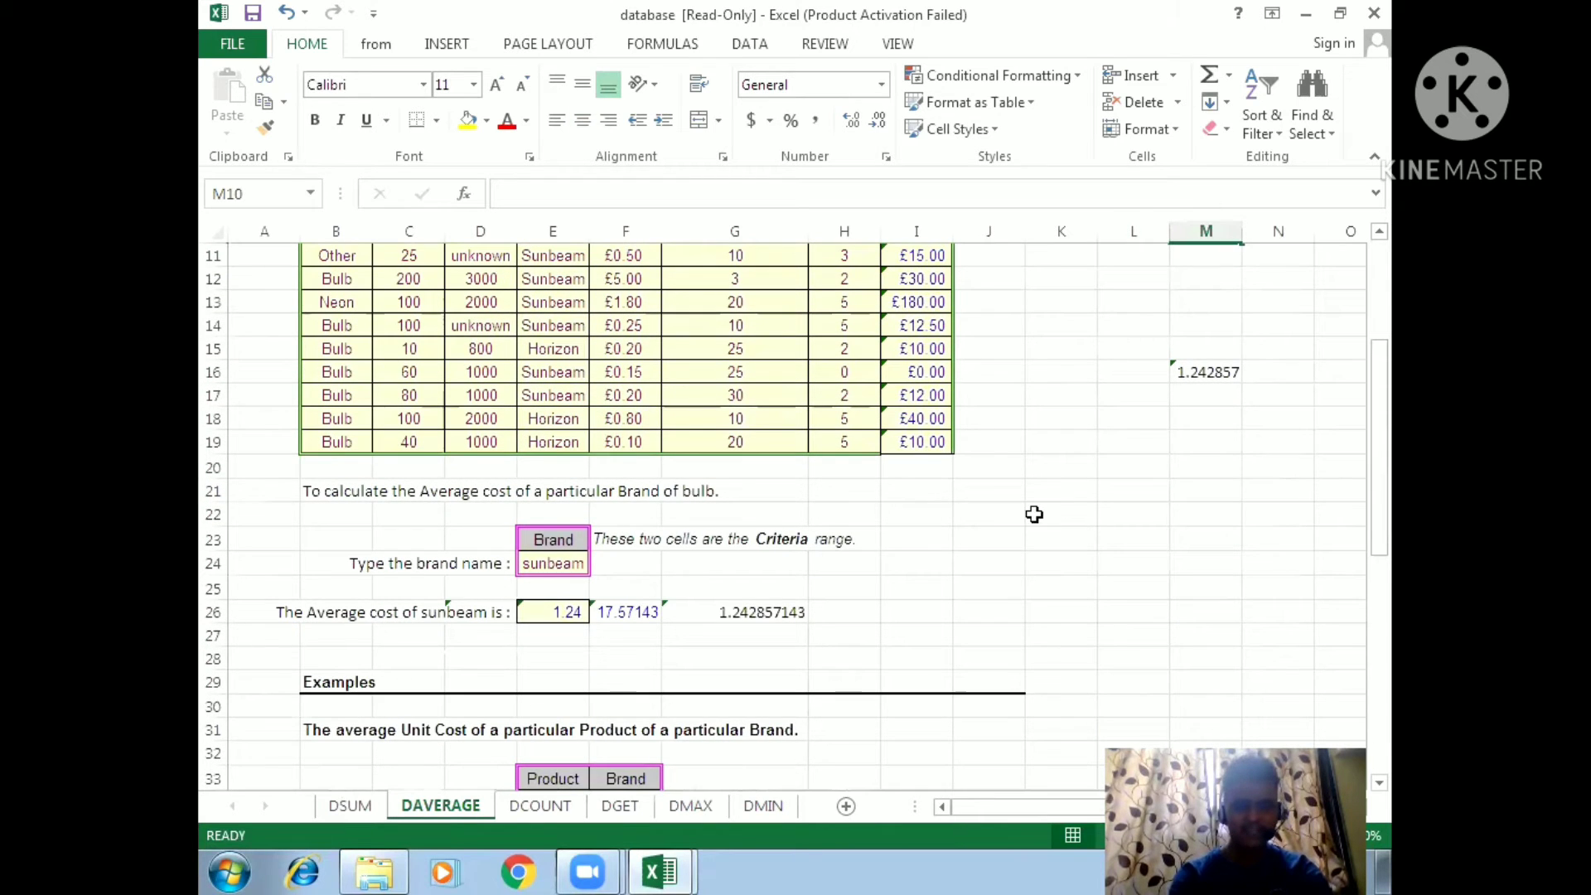
- Review the brand criteria cells E23:E24, and start an AVERAGEIF formula in cell K13 with the brand range E4:E19
click(1036, 514)
click(570, 541)
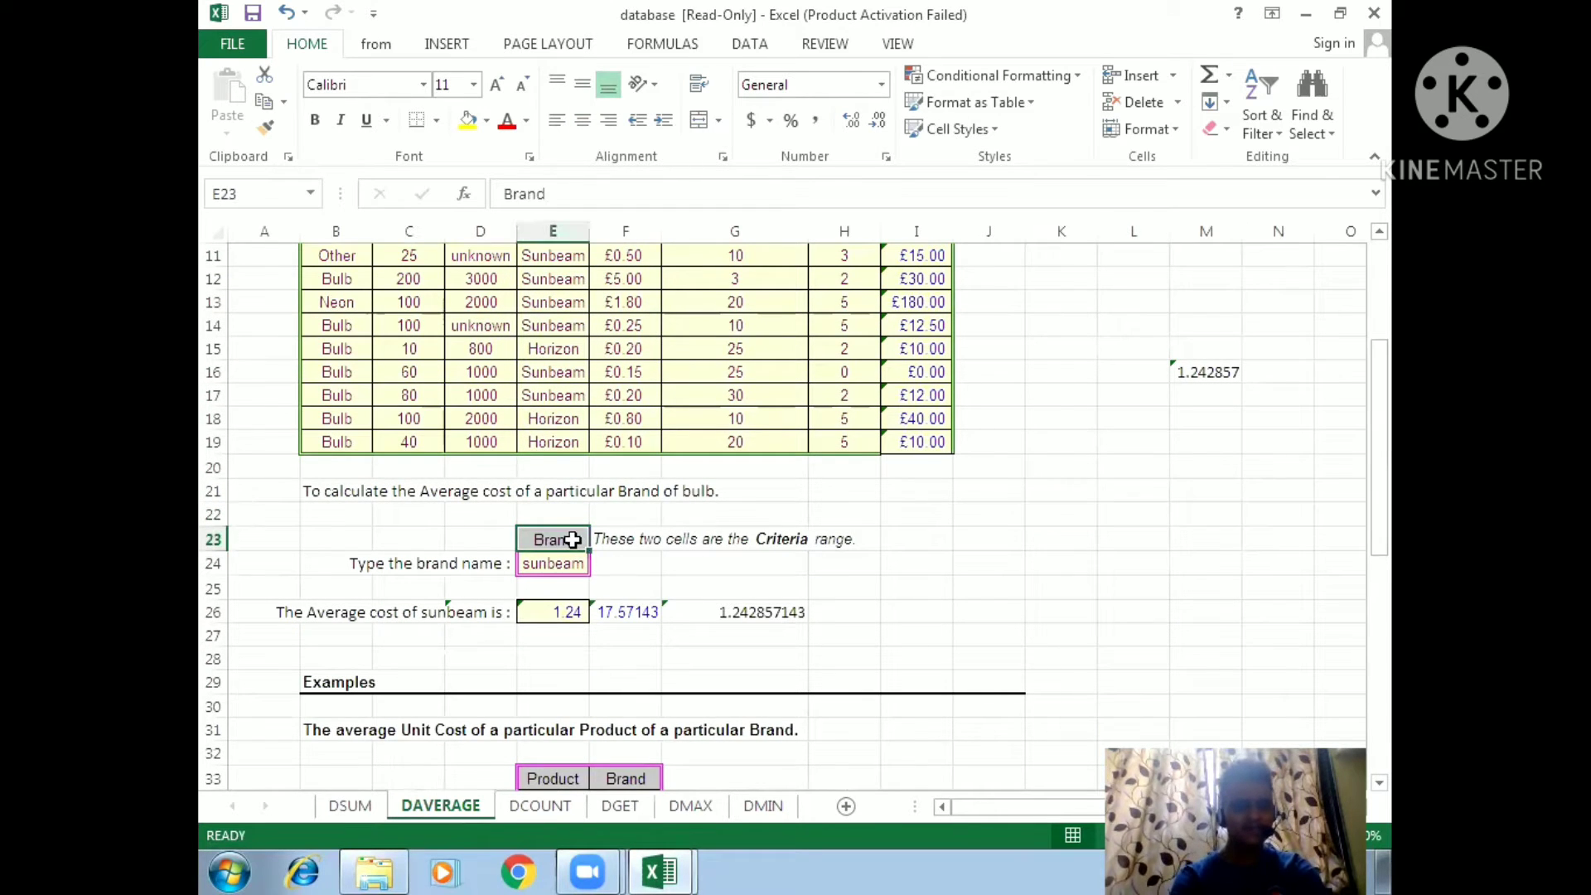
click(565, 562)
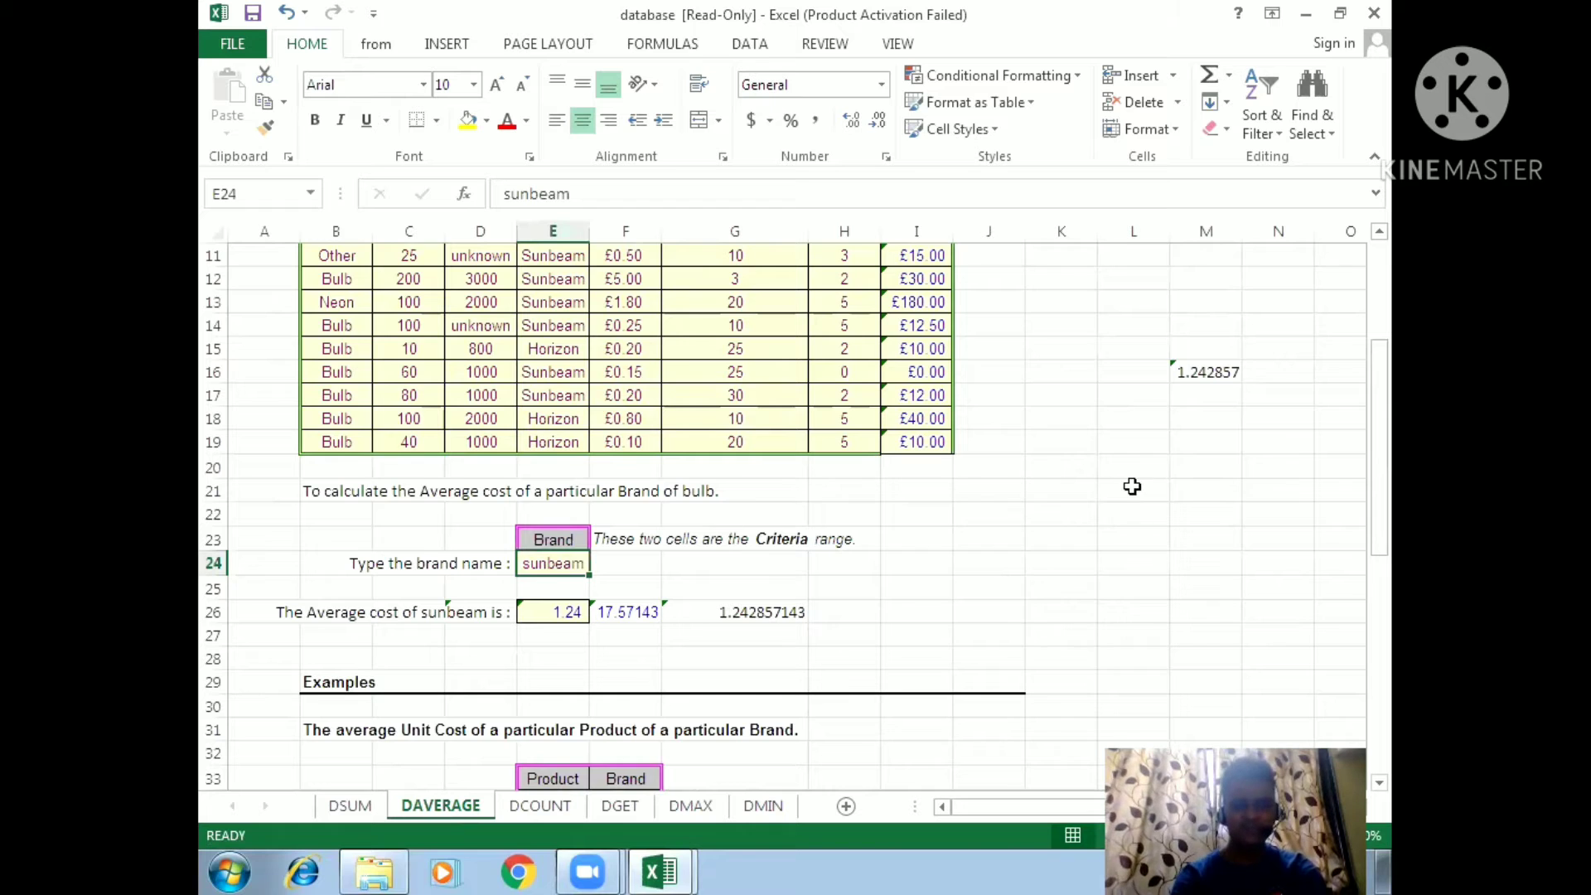
drag(1389, 465, 1387, 365)
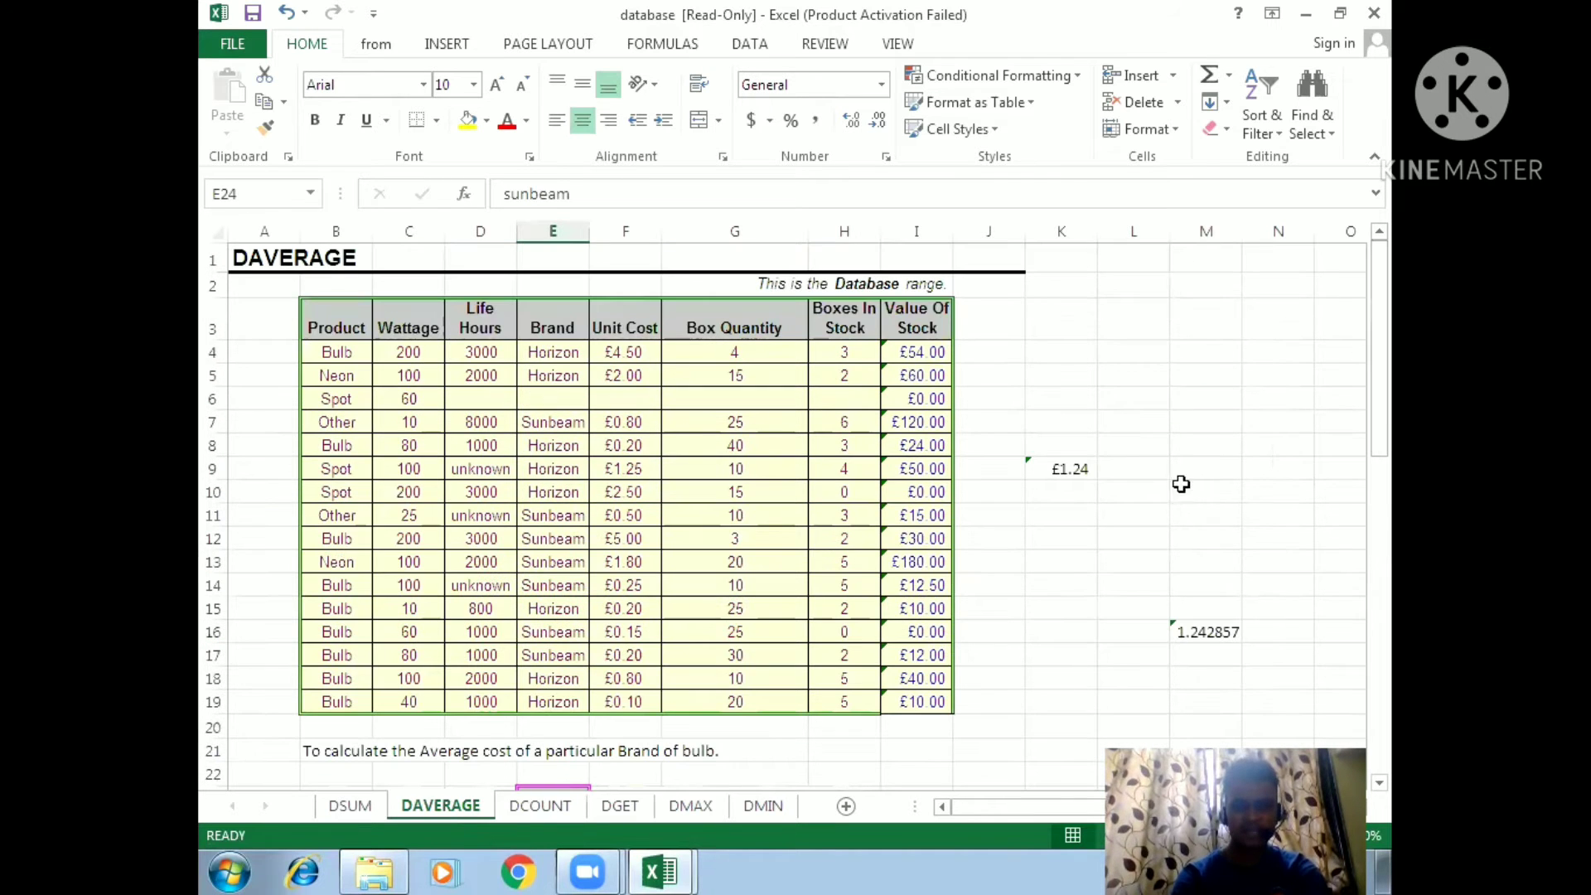
click(1057, 561)
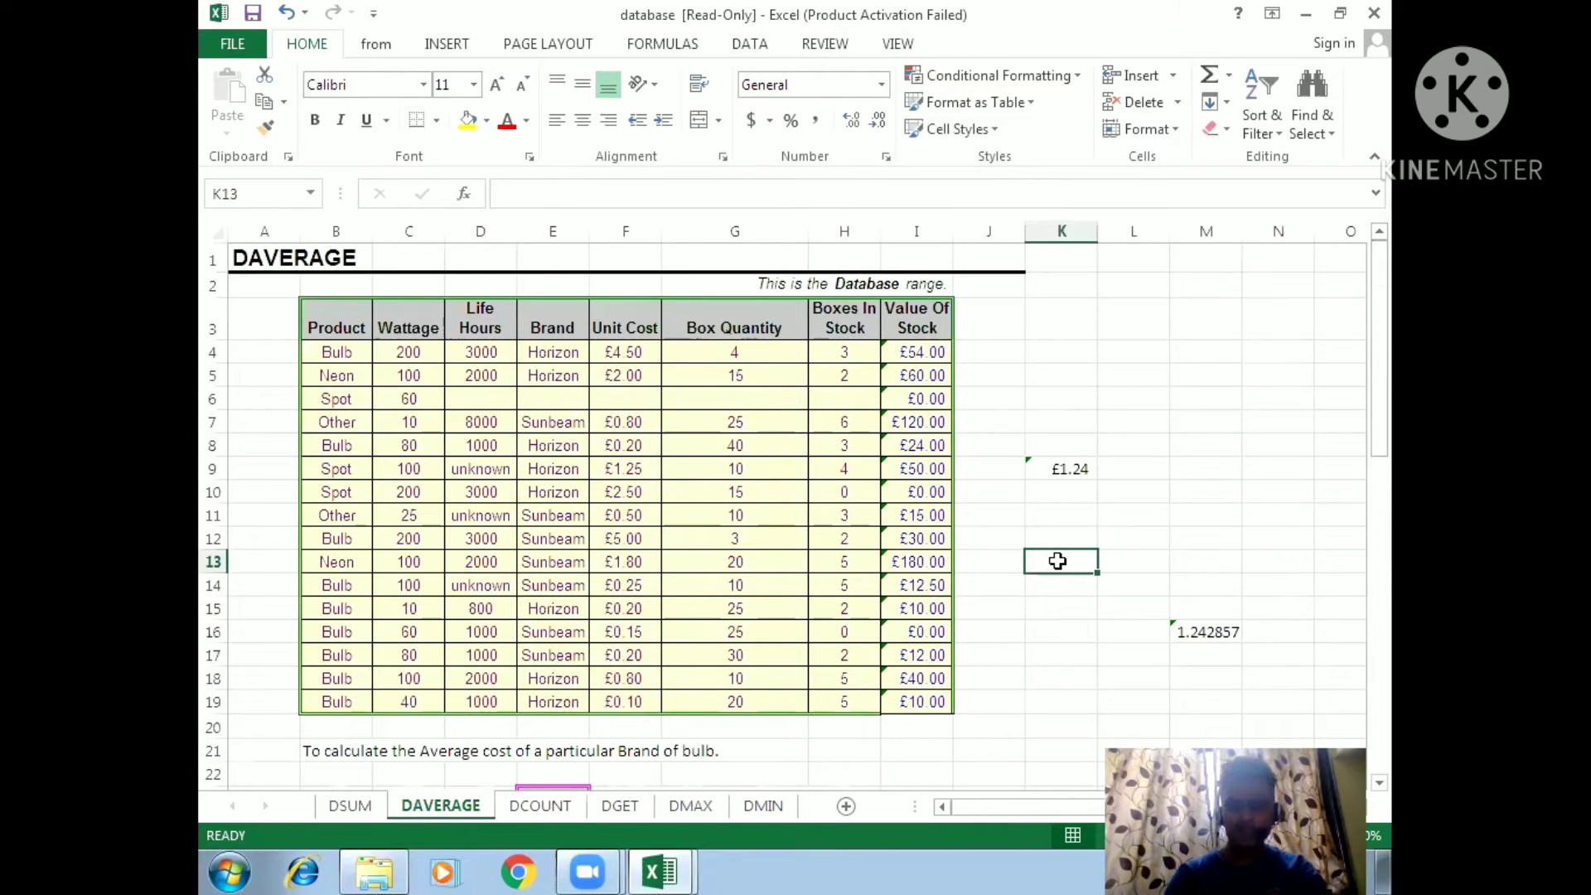
text(=averag)
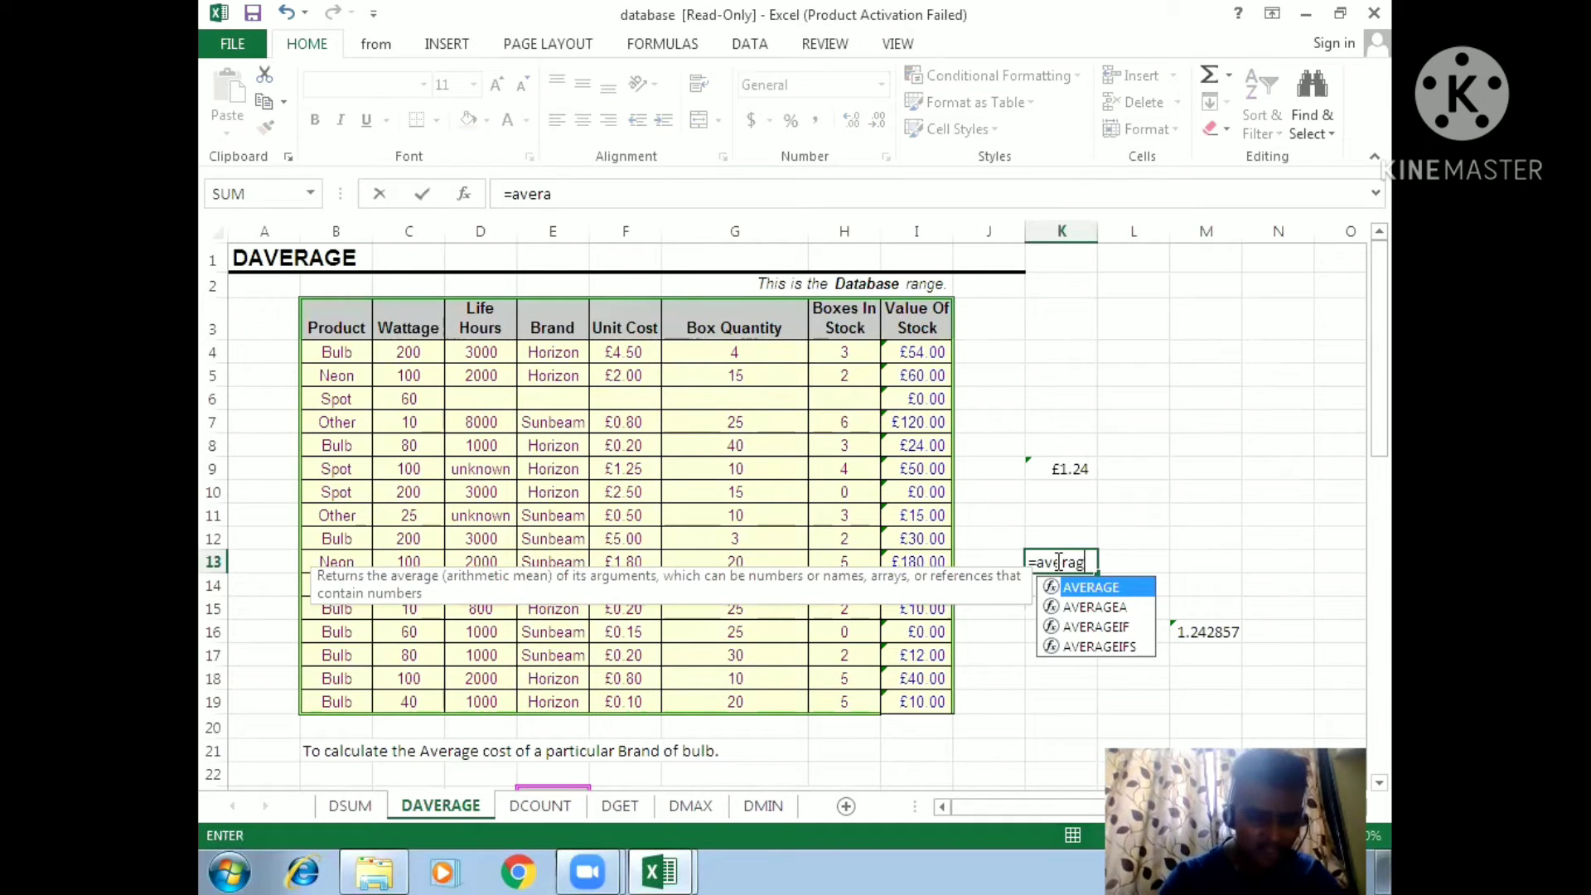
text(if)
key(Tab)
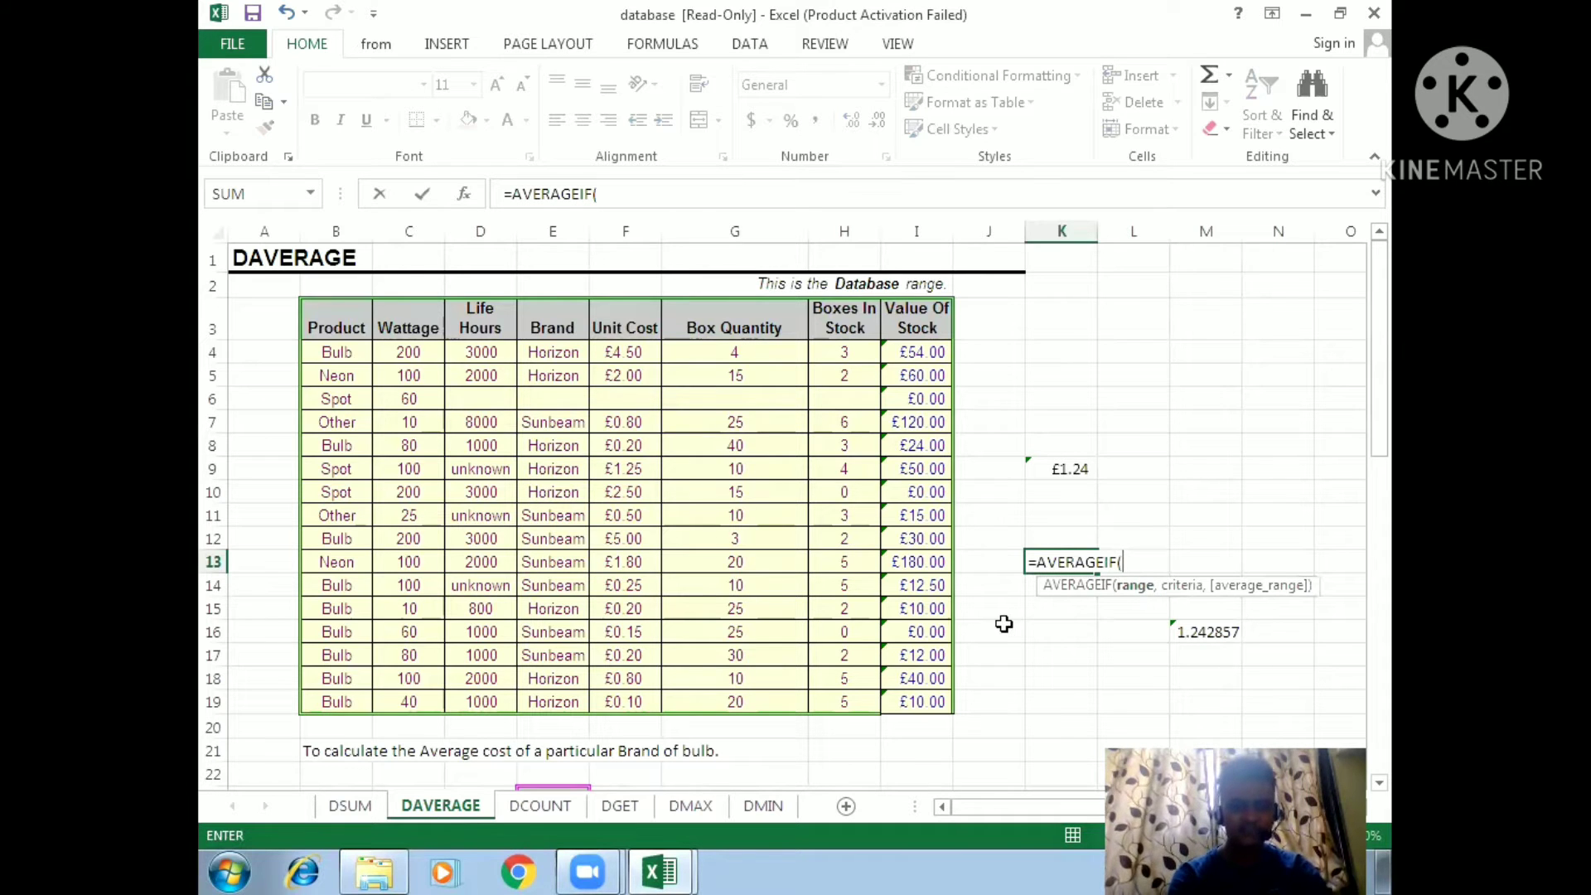
mouse_move(1378, 444)
mouse_down()
mouse_move(1379, 479)
mouse_move(1380, 436)
mouse_up()
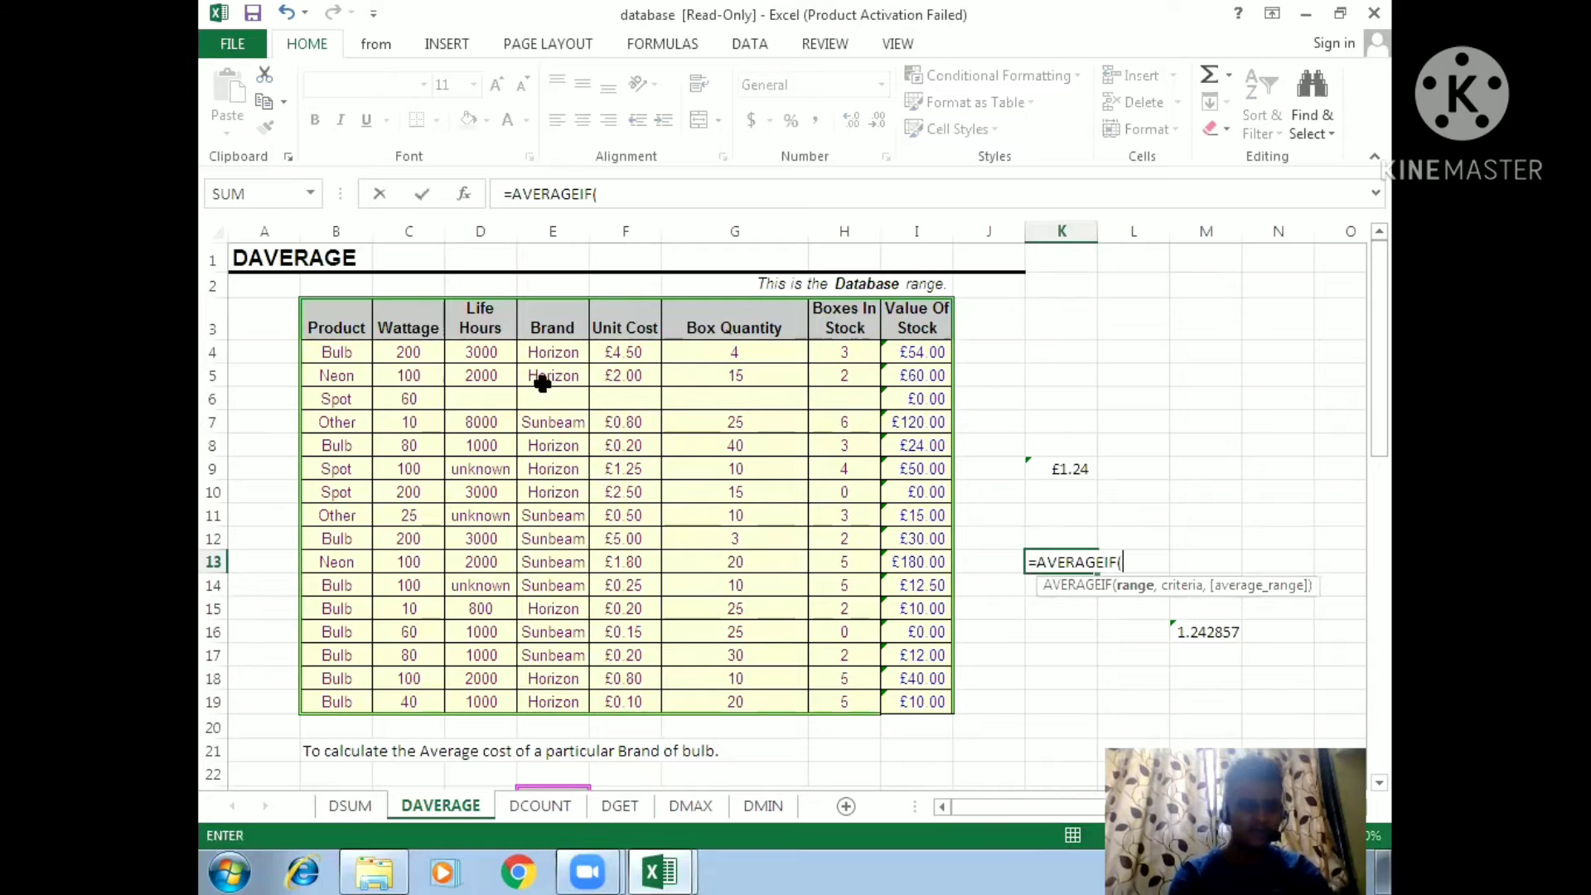
drag(568, 348, 557, 700)
text(,)
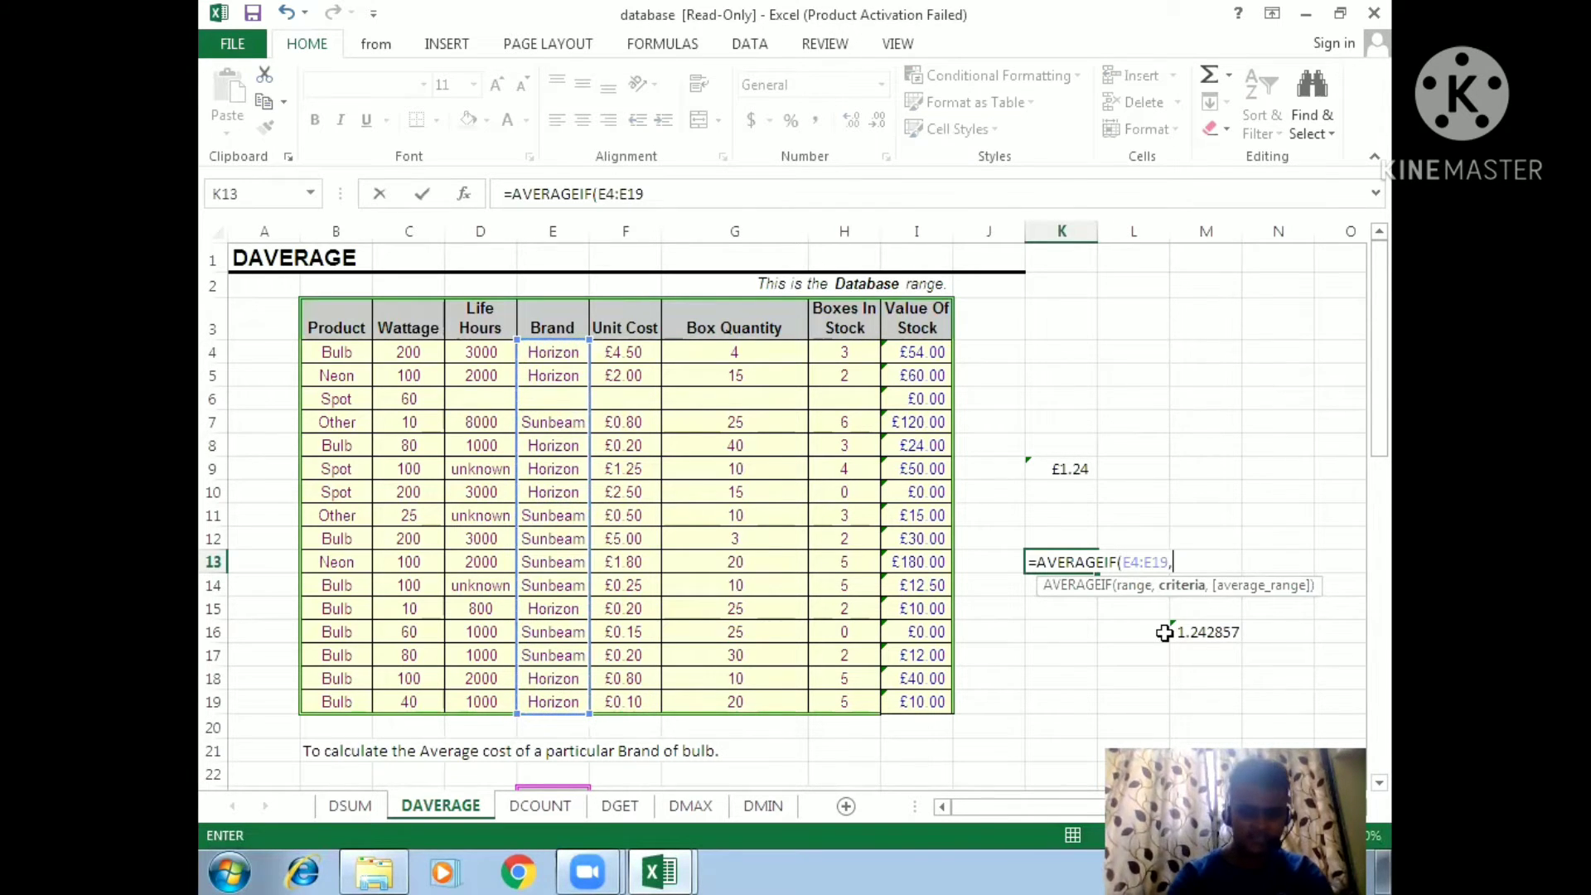
- Complete the AVERAGEIF formula with criterion "sunbeam" and average range I4:I19, accept the typo correction, and review the formula in K13
text("sunb)
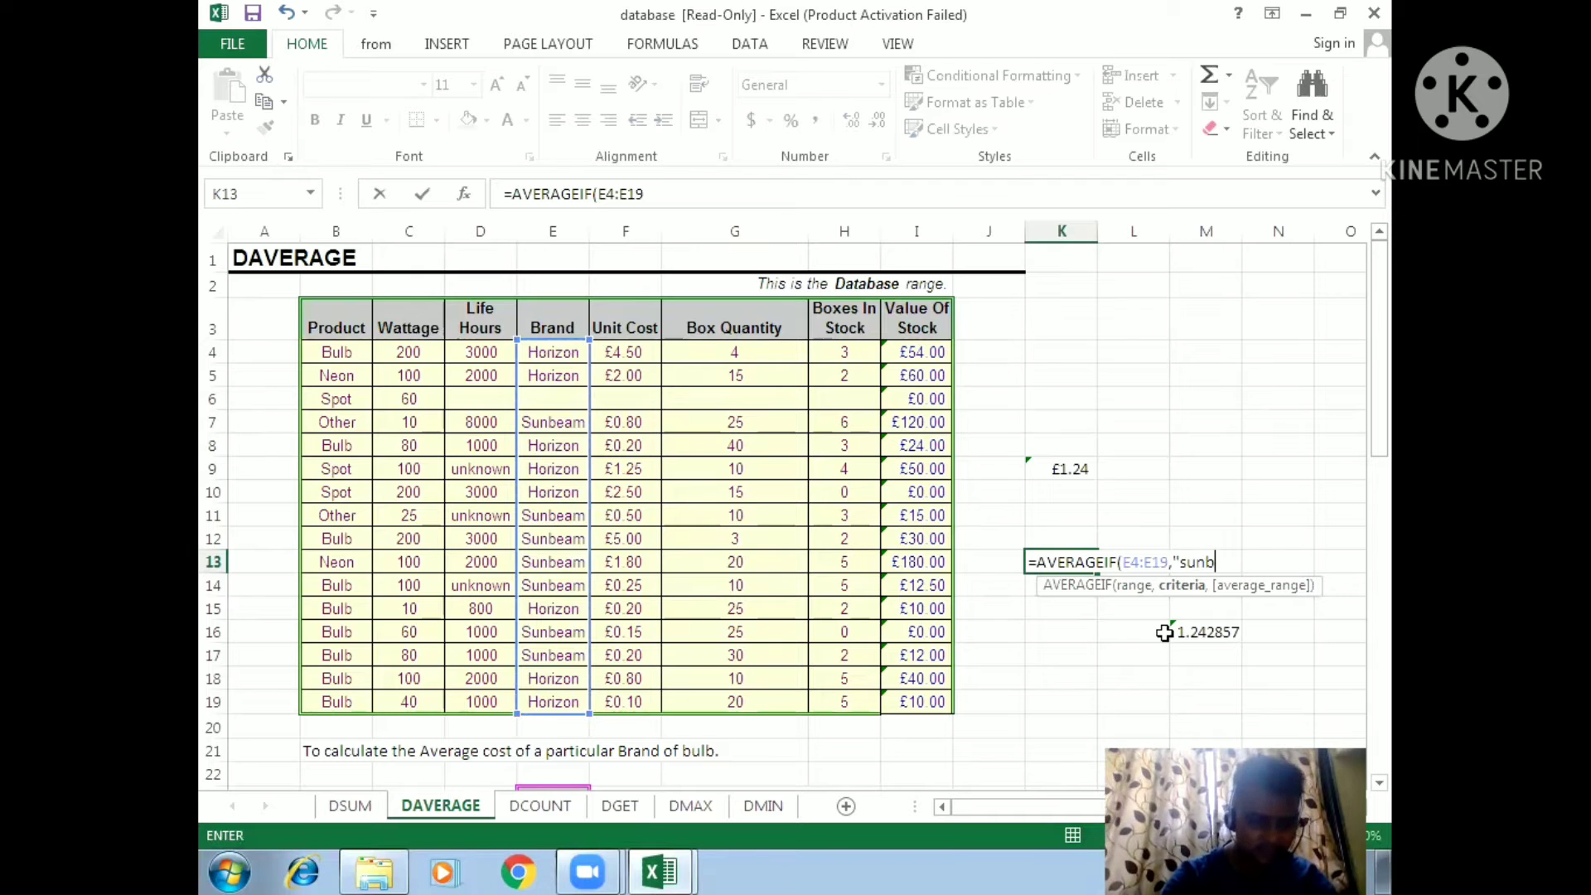
text(ea)
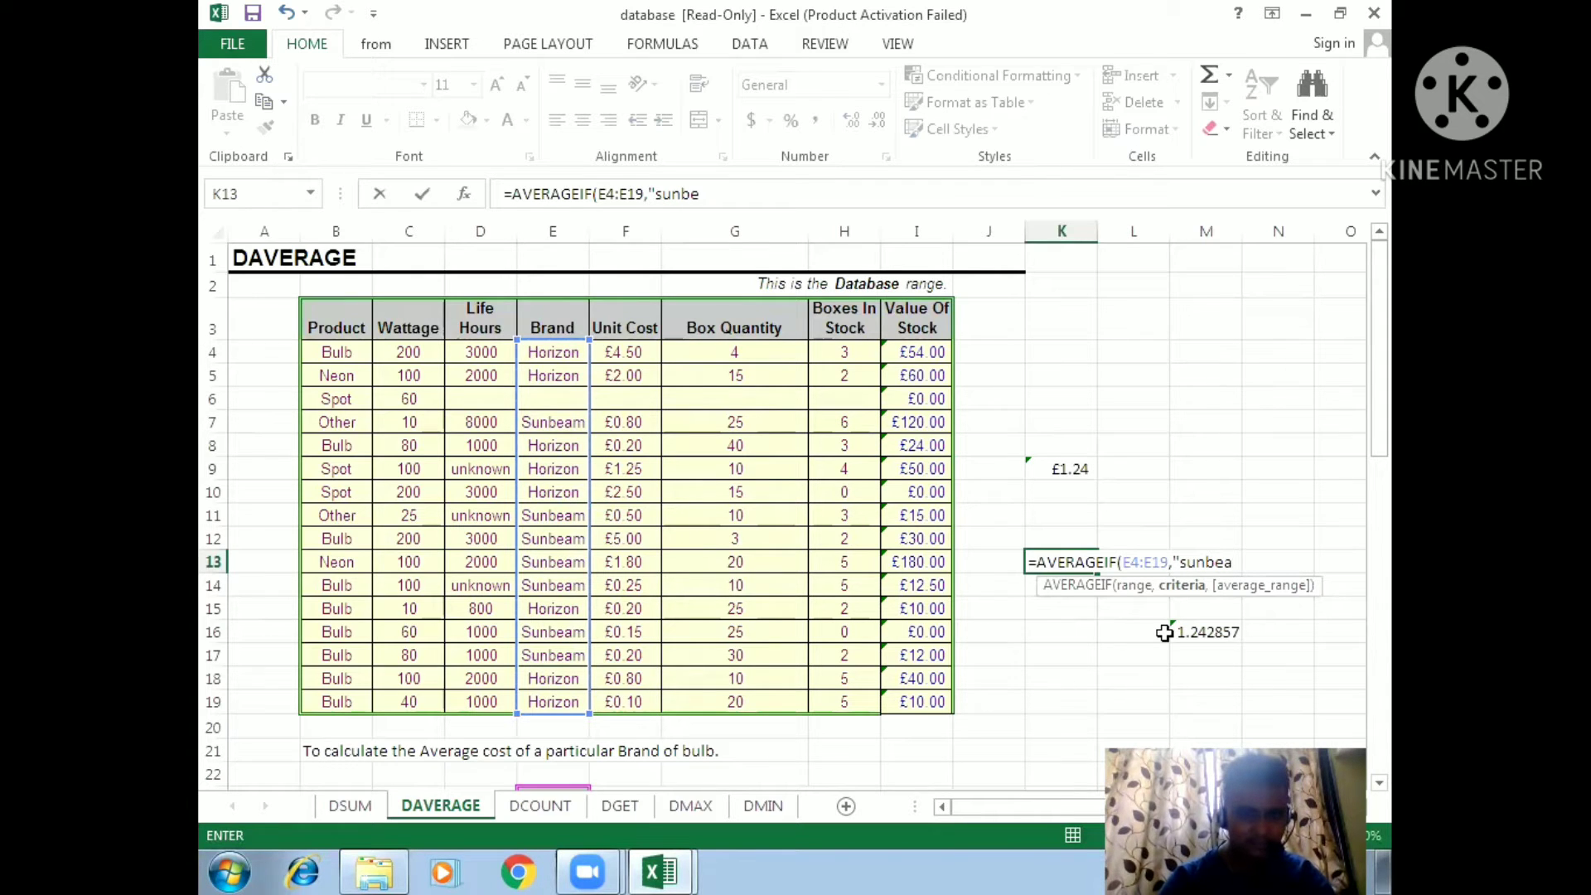
text(m,)
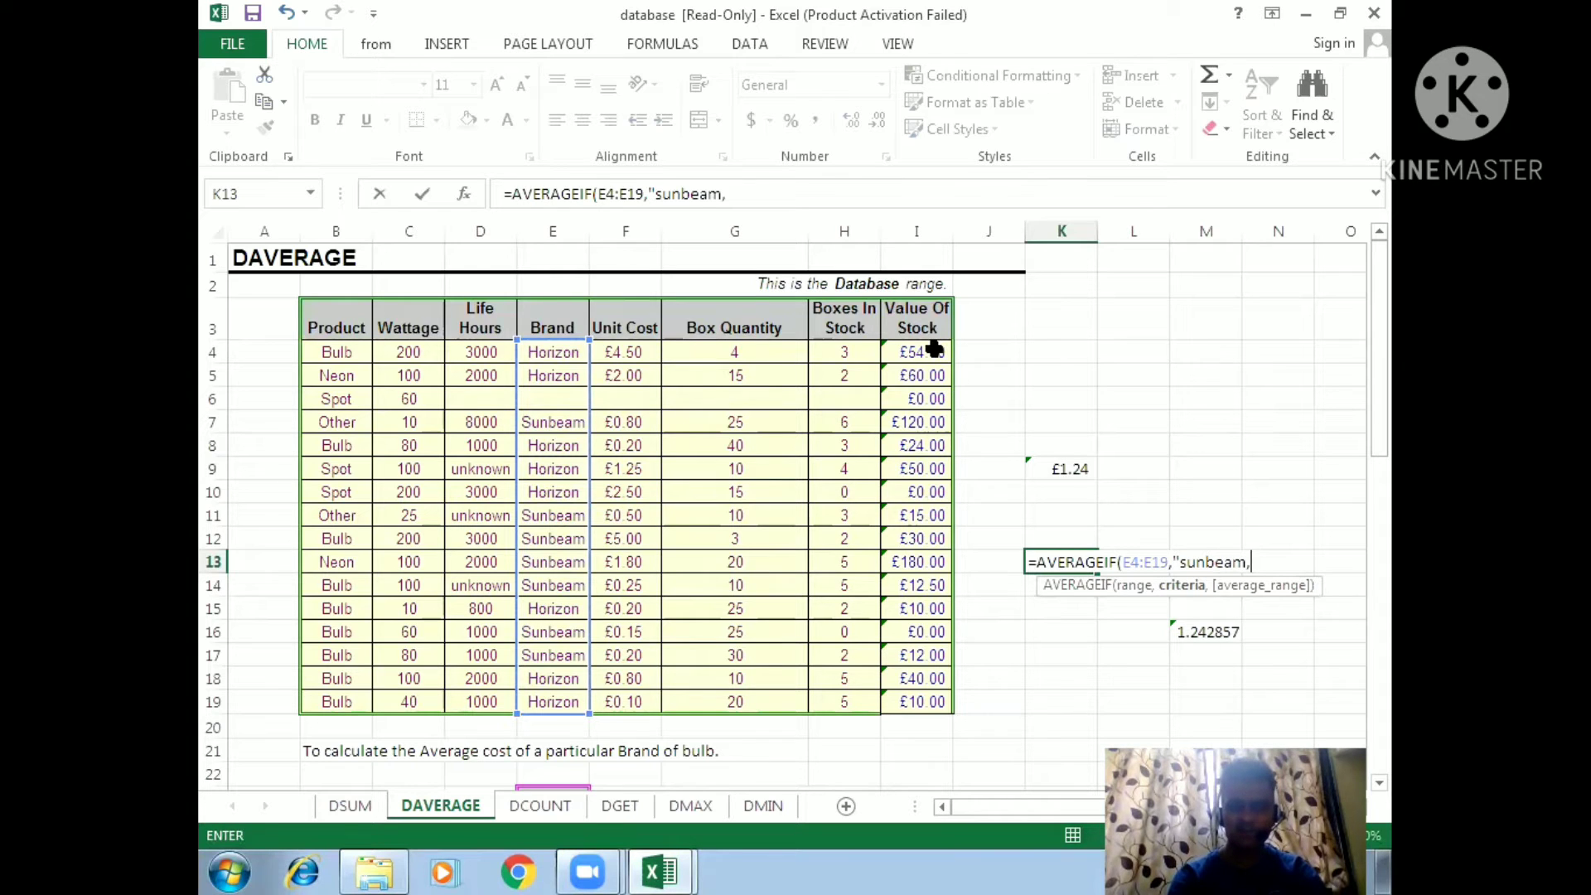
drag(934, 349, 932, 703)
text())
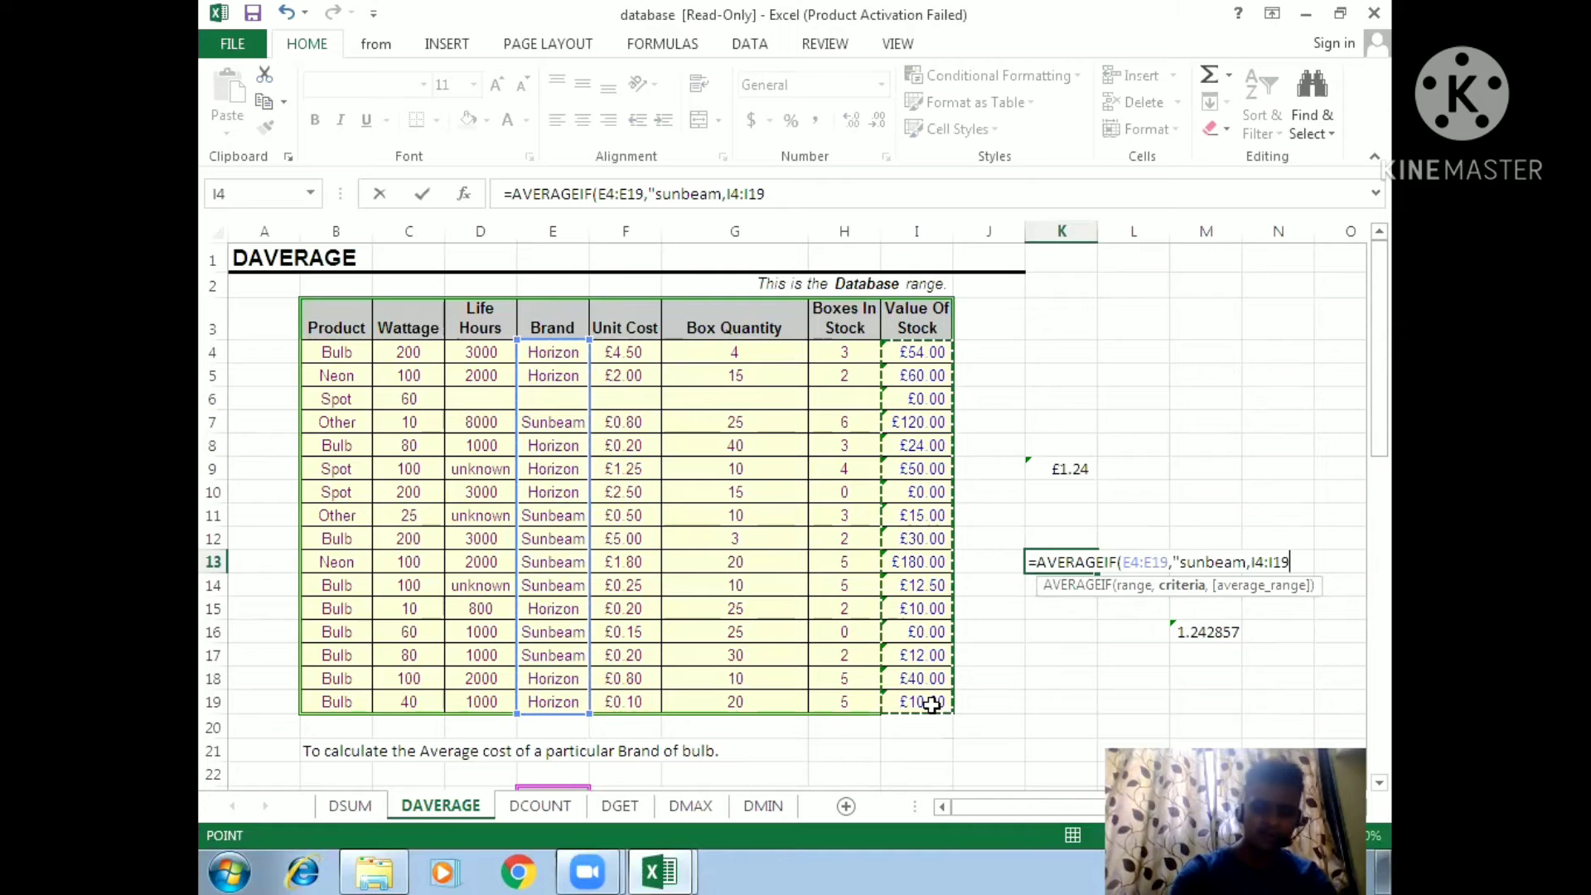
key(Return)
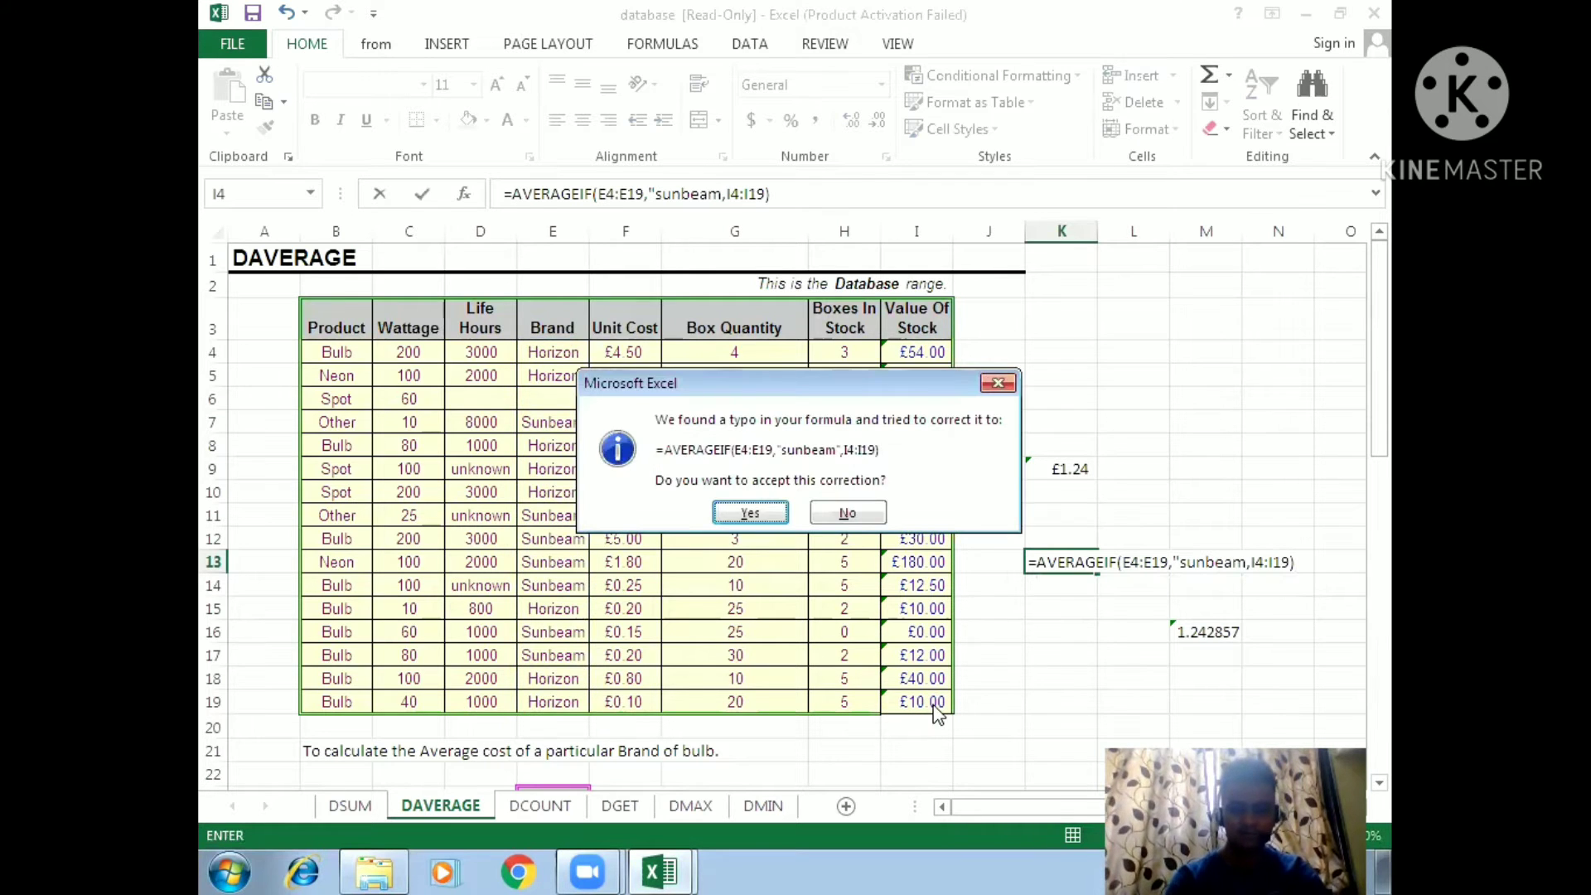
key(Return)
click(1061, 559)
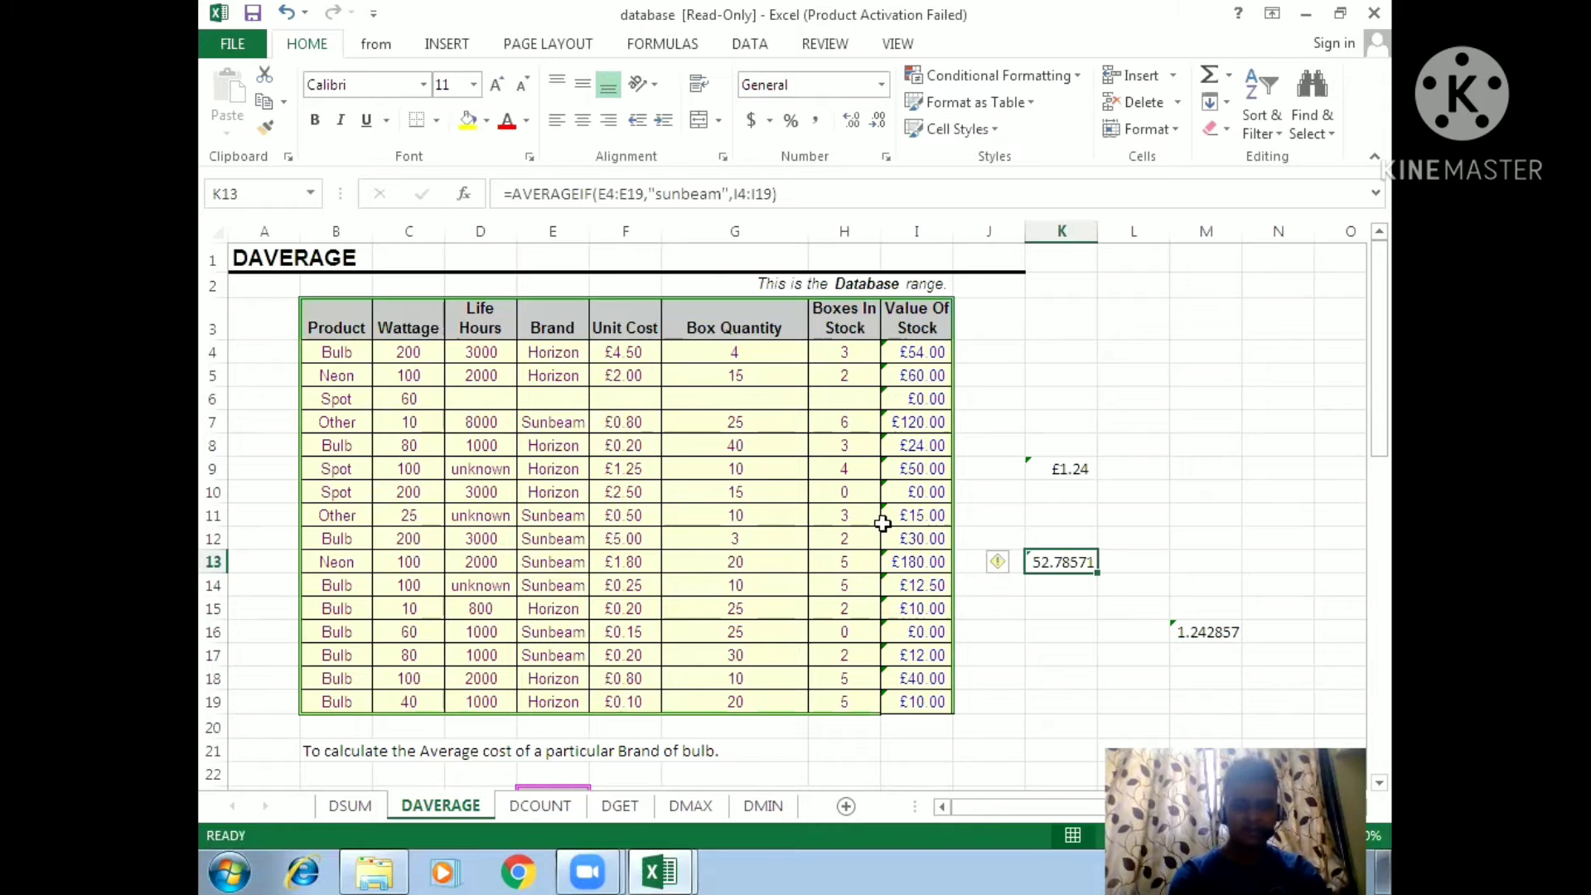
click(1022, 605)
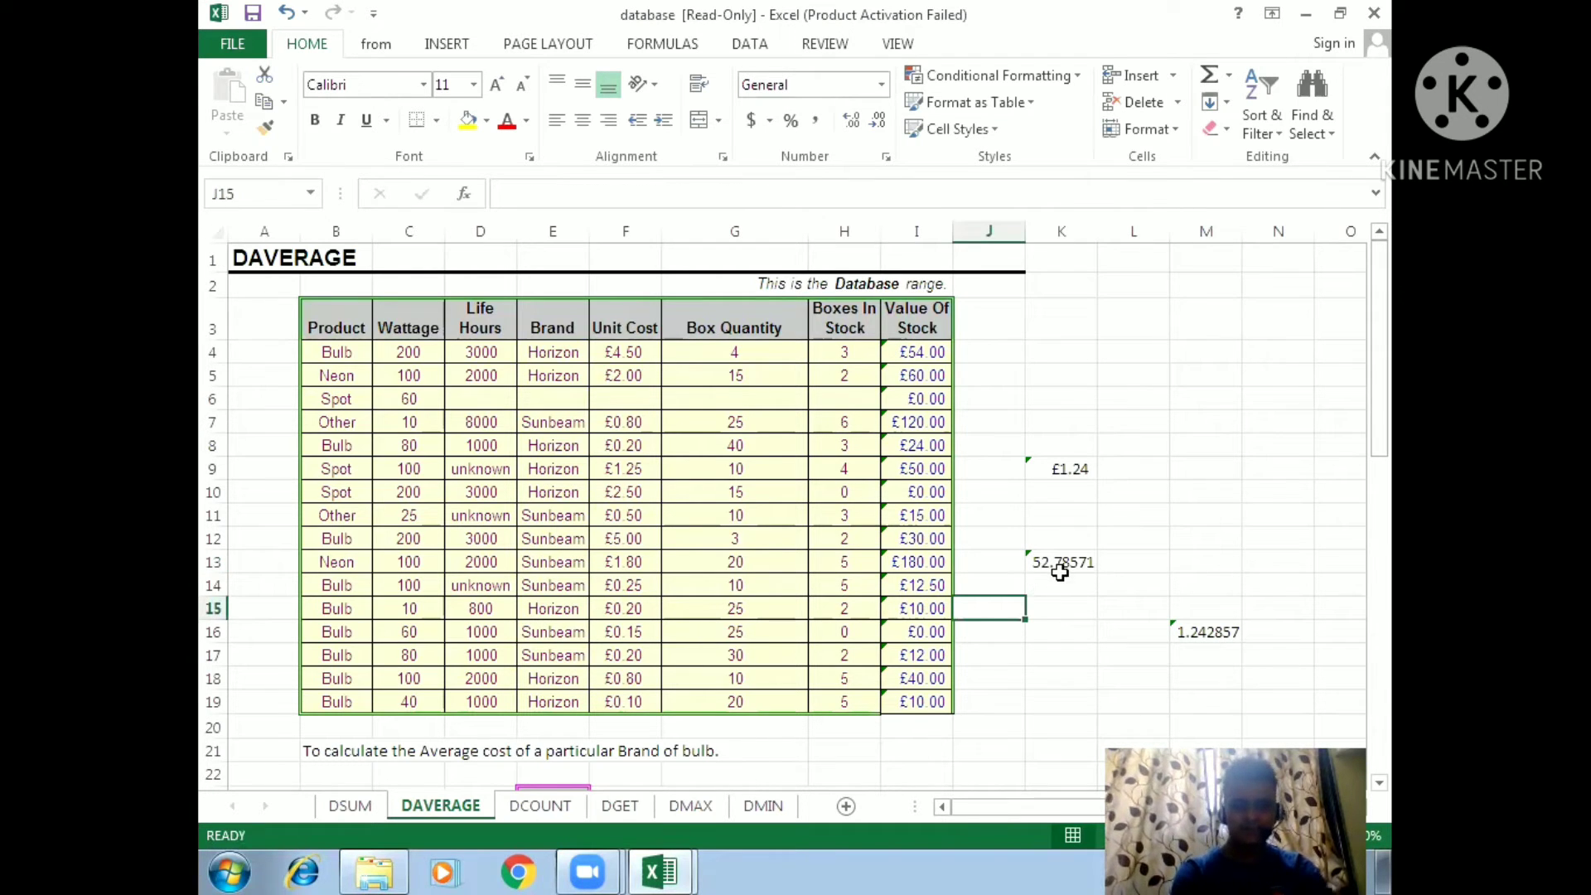
click(1060, 571)
click(595, 428)
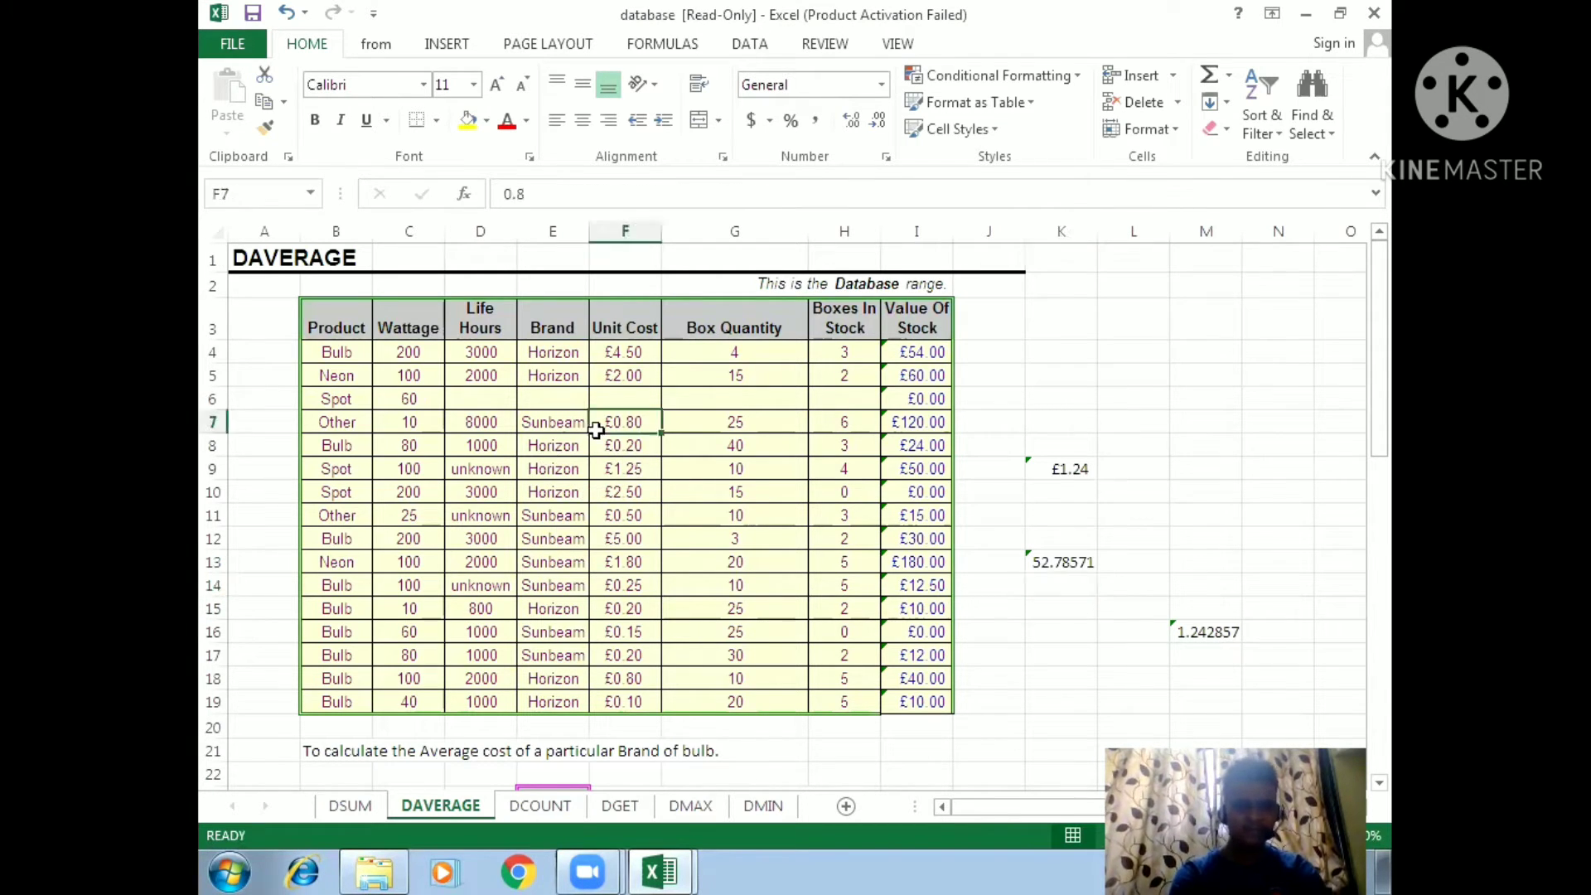
click(1070, 563)
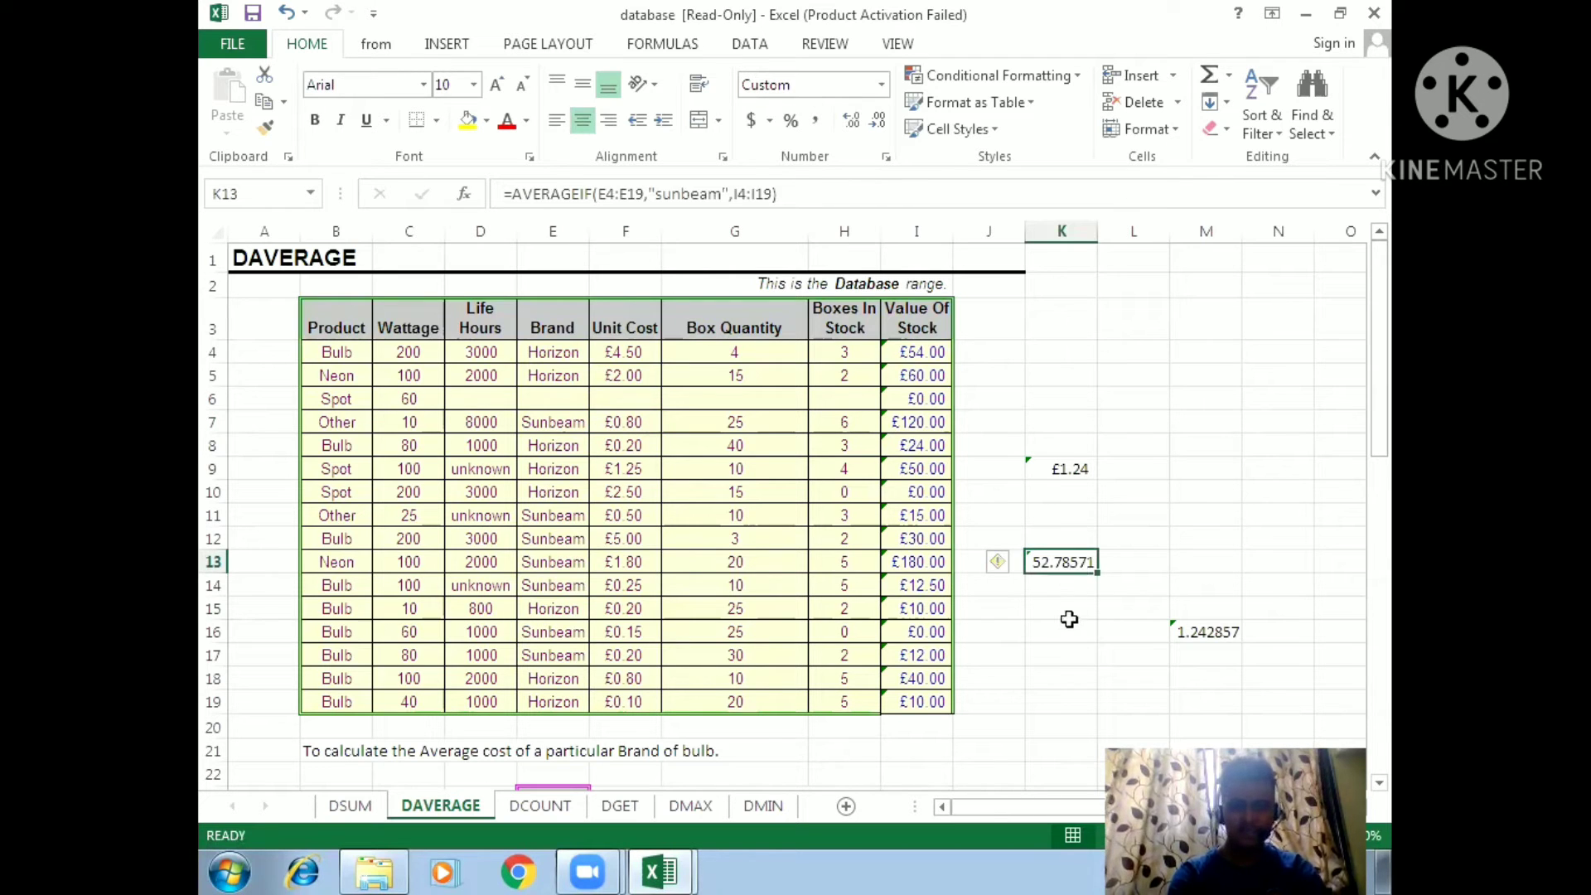
- Start a DAVERAGE formula in cell K15 with the whole table B3:I19, including headers, as the database
click(1068, 610)
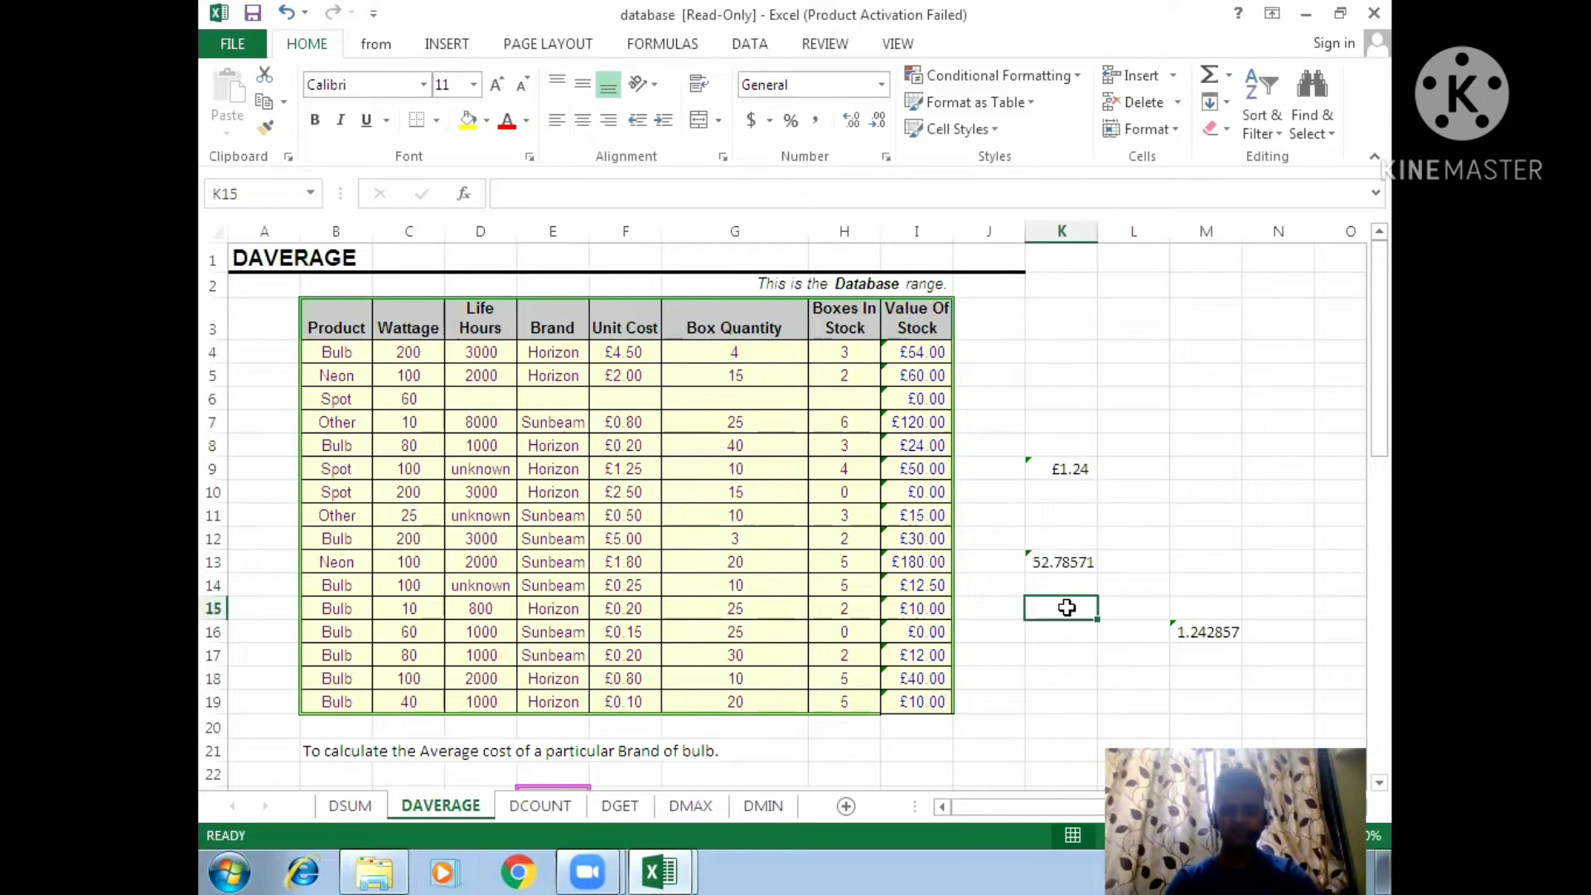
text(=d)
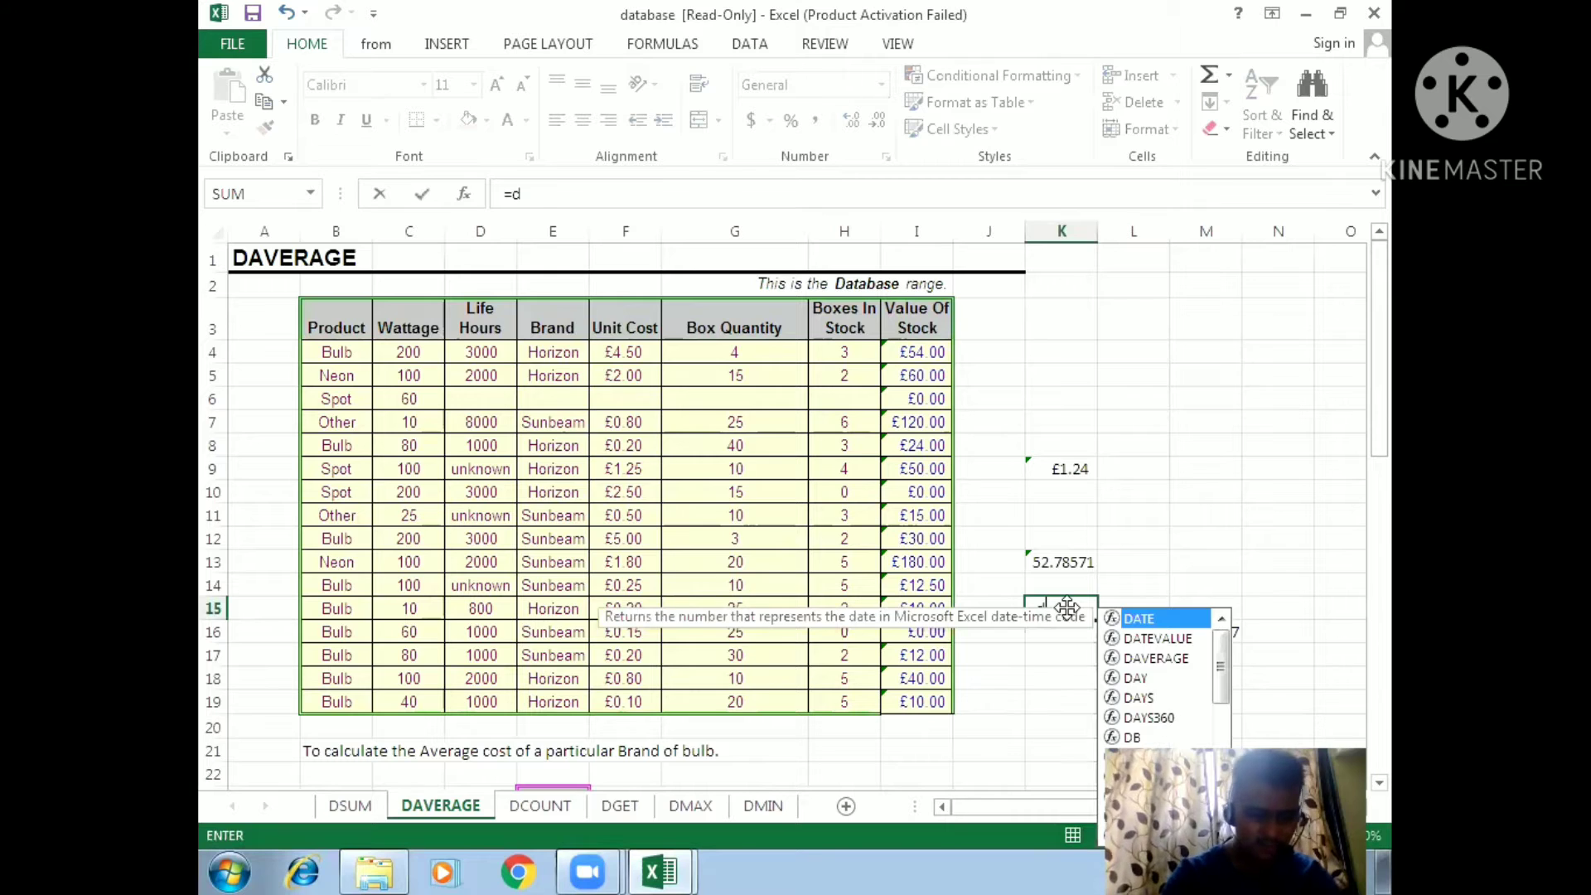
text(ave)
key(Tab)
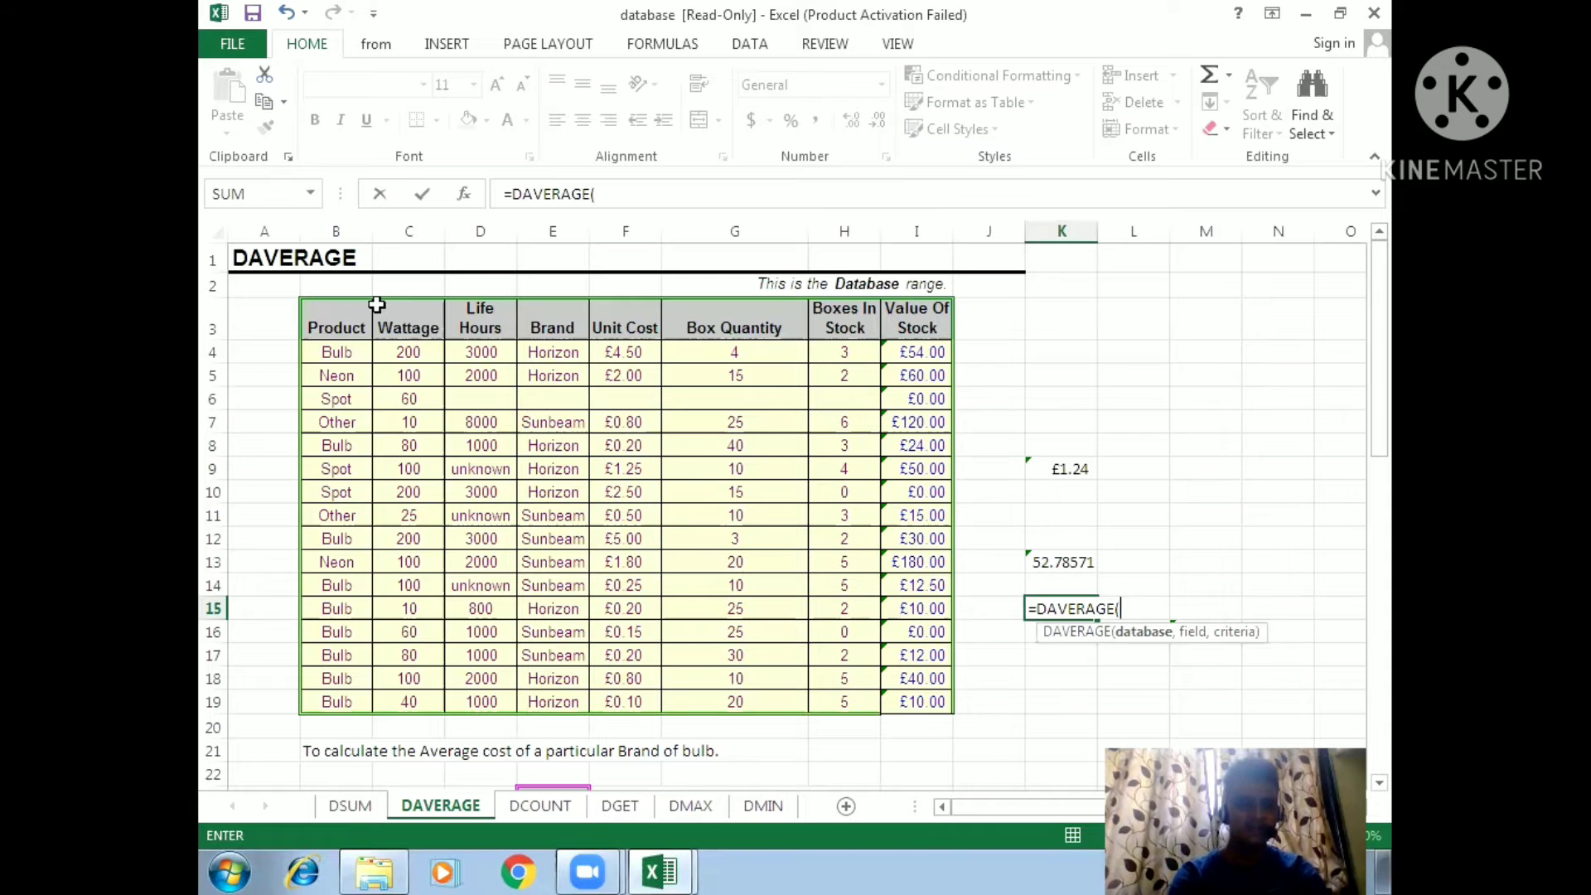
drag(341, 323, 935, 700)
text(,)
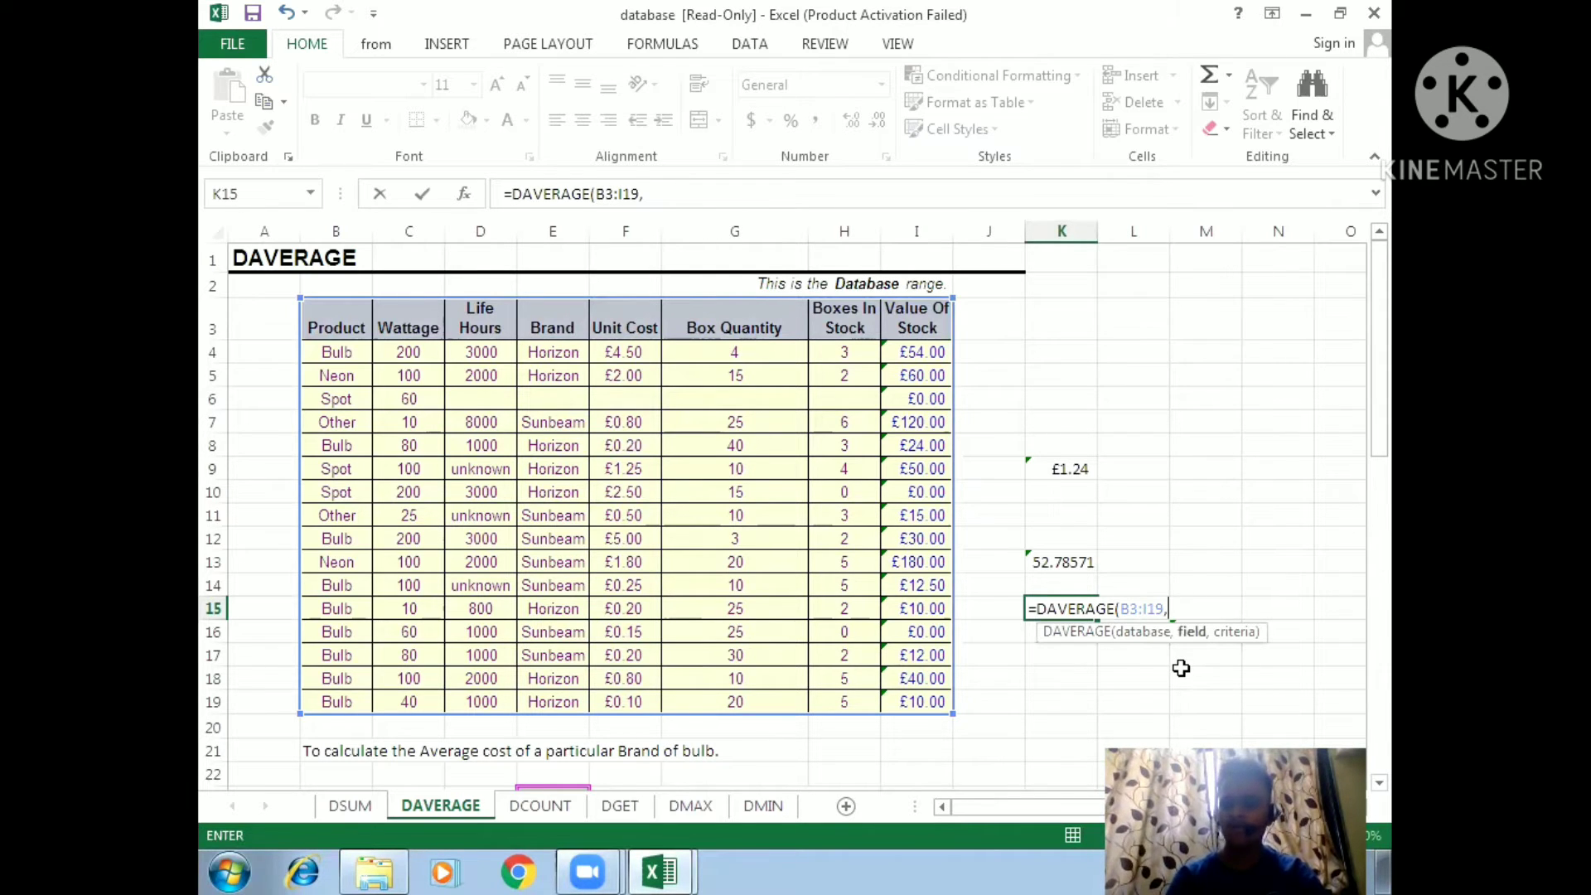
- Complete the DAVERAGE formula with field I3 and criteria E23:E24, and compare it with the AVERAGEIF formula in K13
click(925, 326)
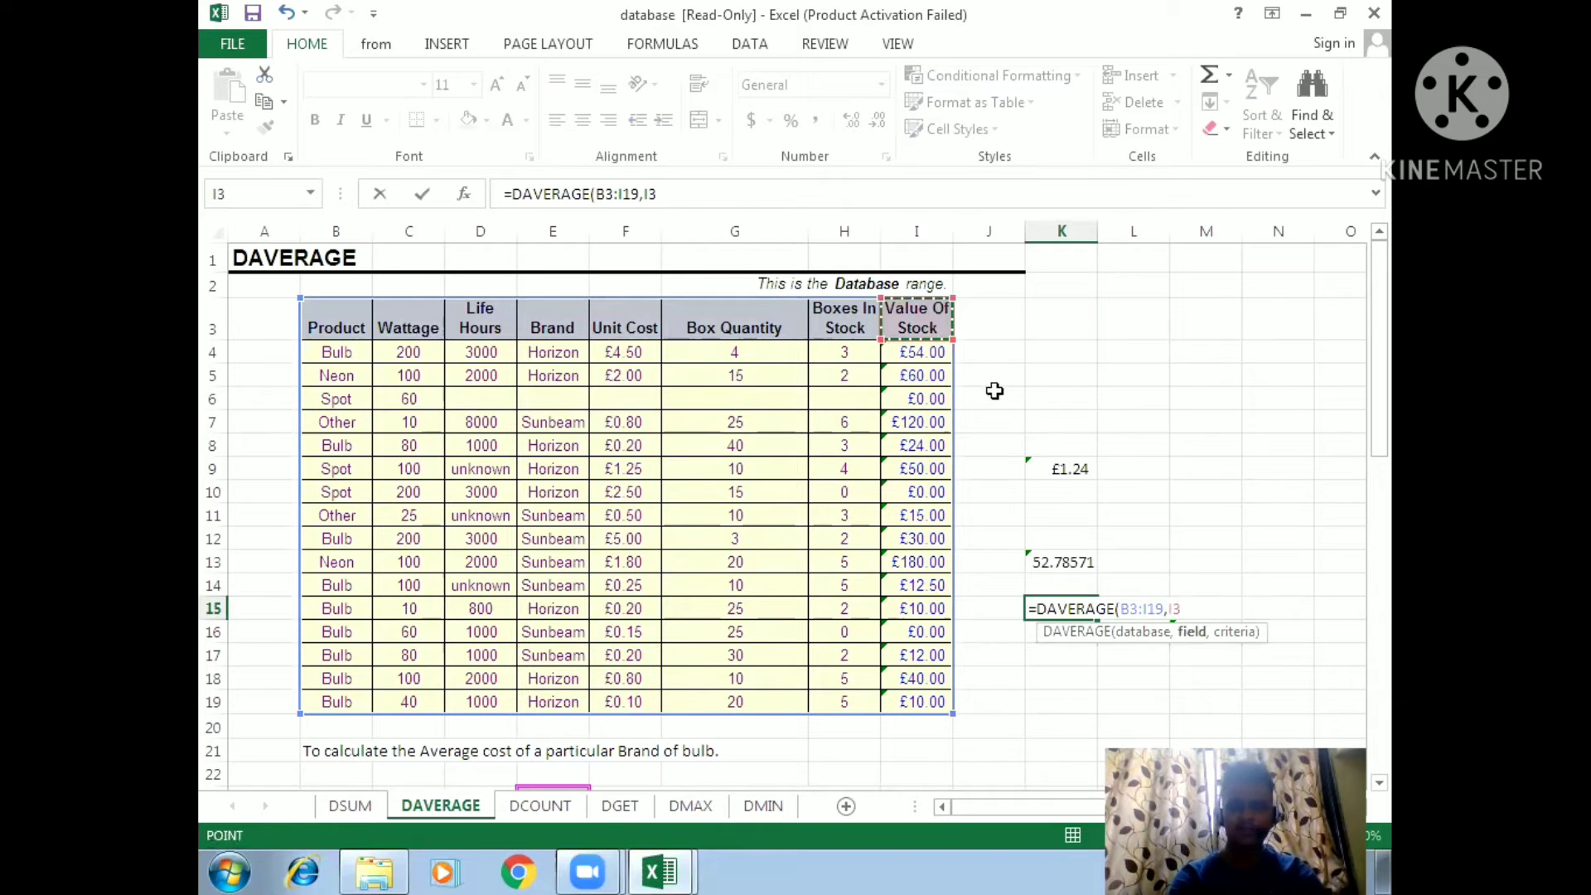
text(,)
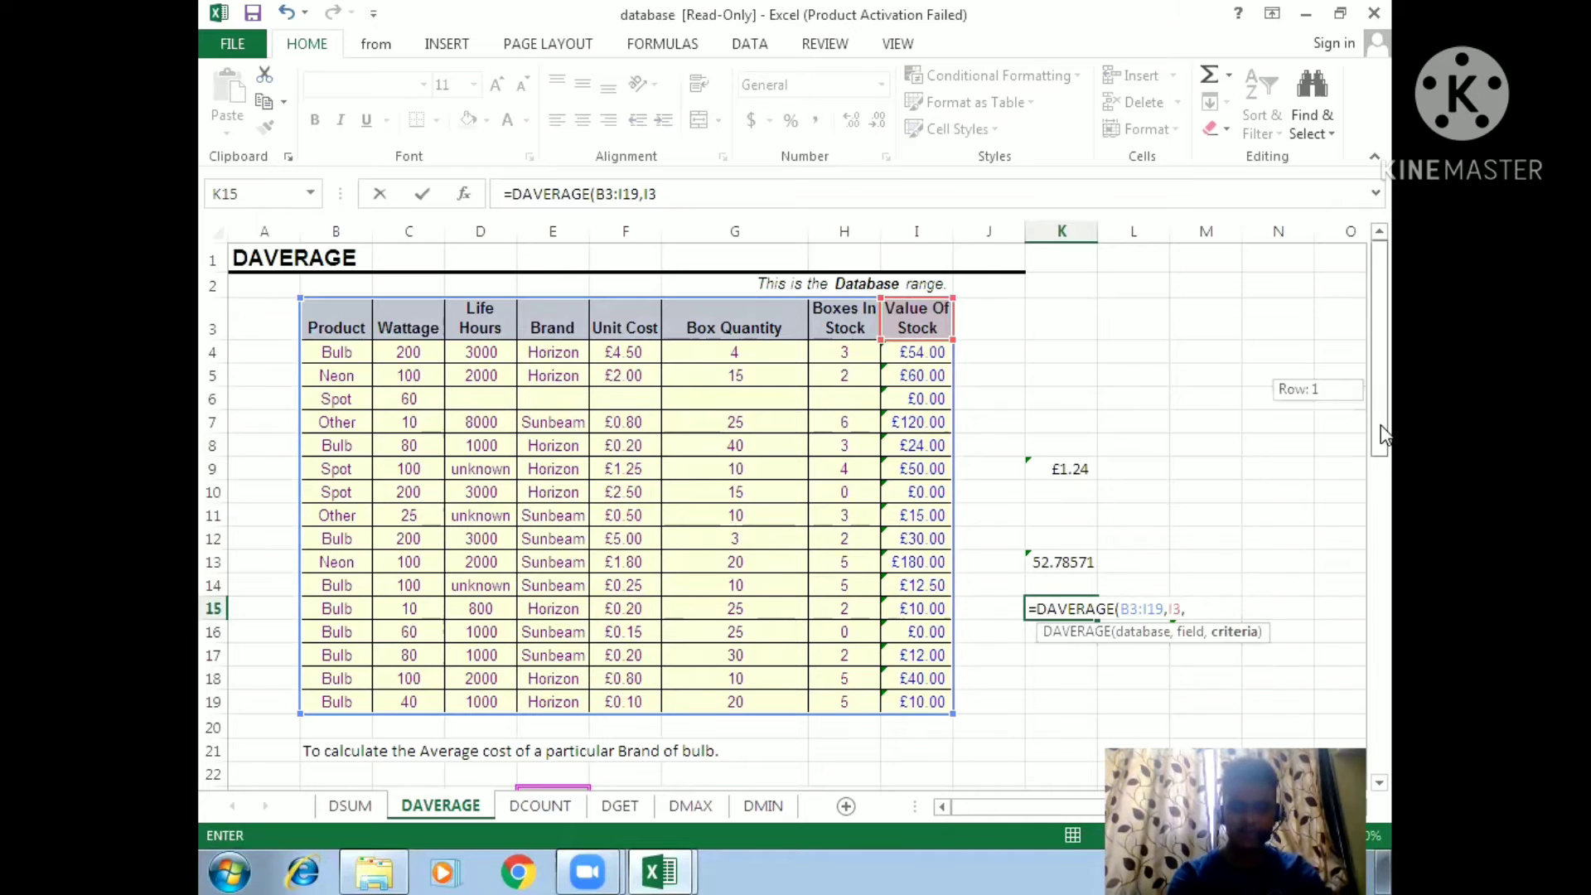
scroll(1381, 424, down, 3)
drag(577, 560, 575, 582)
key(Return)
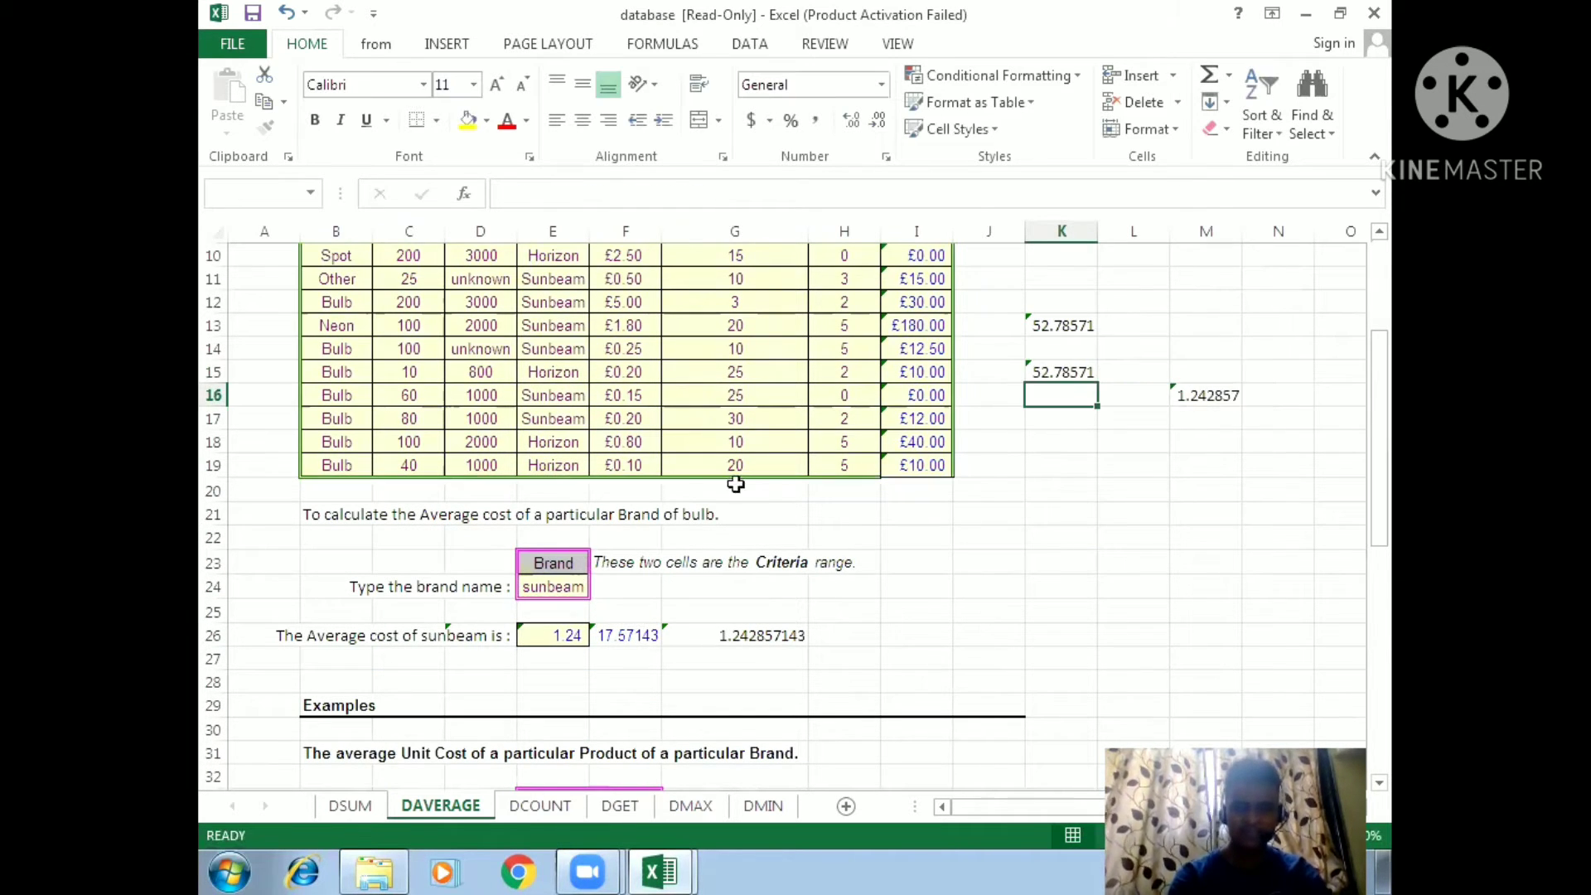
click(1064, 325)
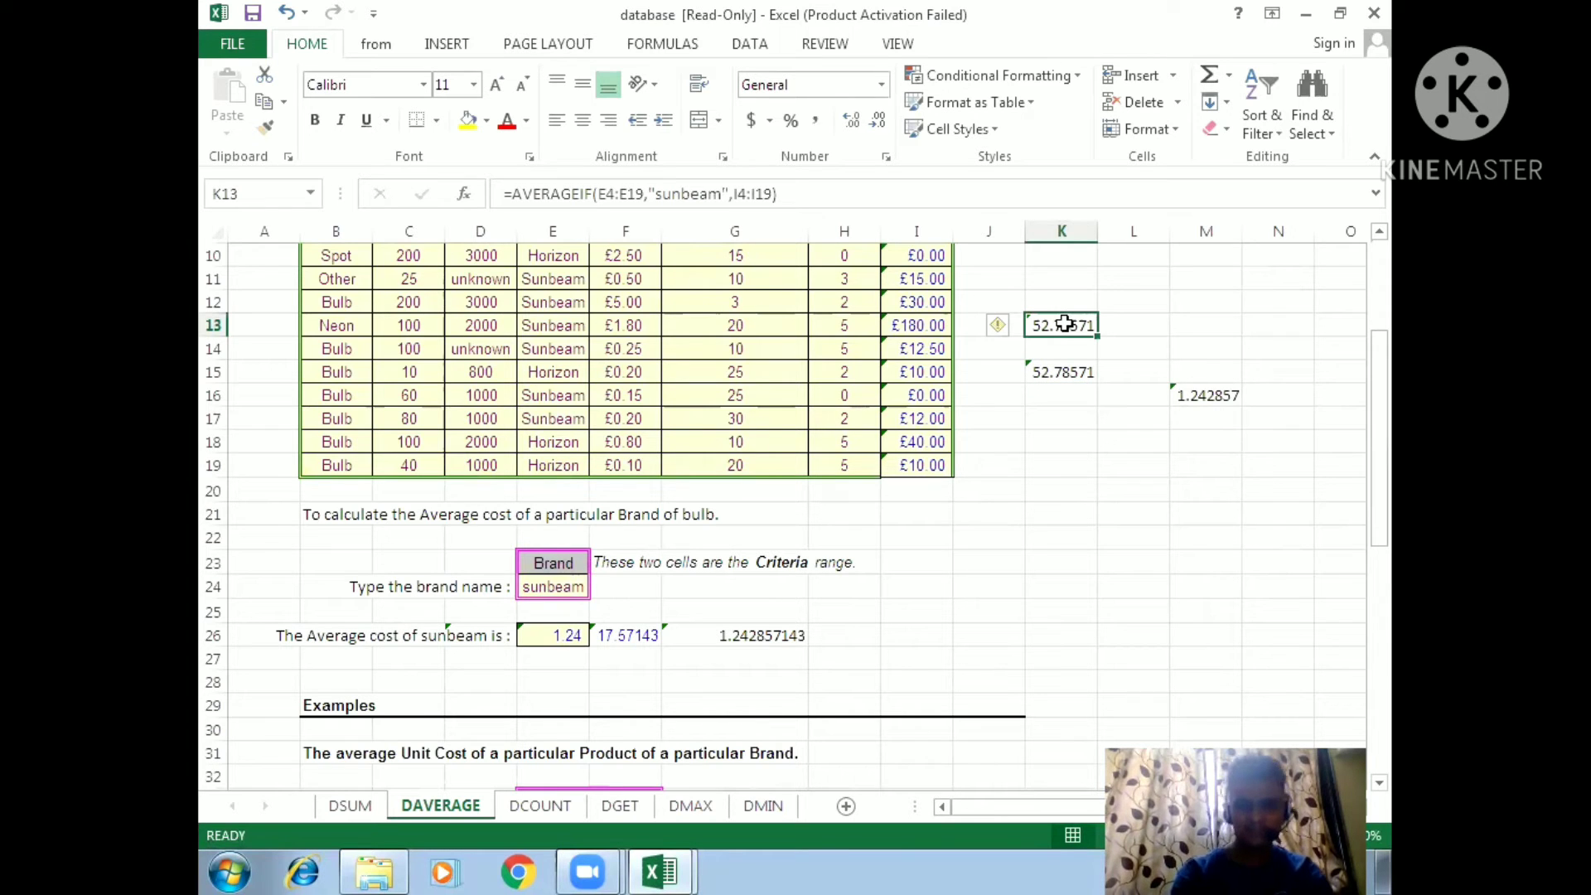
click(1078, 372)
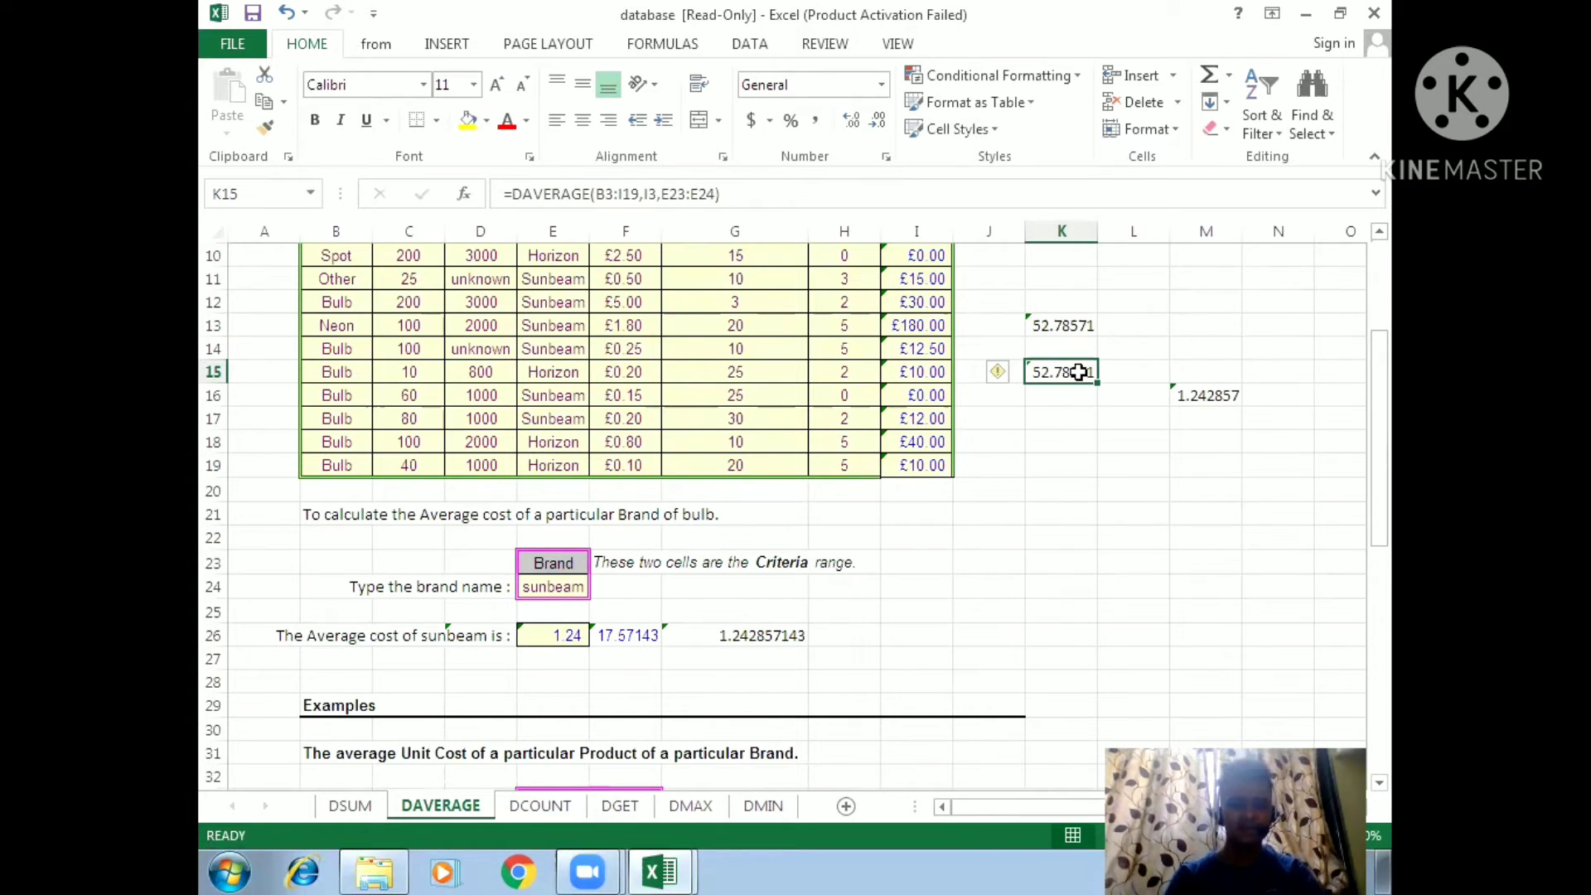
- Review the Product and Brand criteria in cells E34 and F34 of the average unit cost example
click(1058, 472)
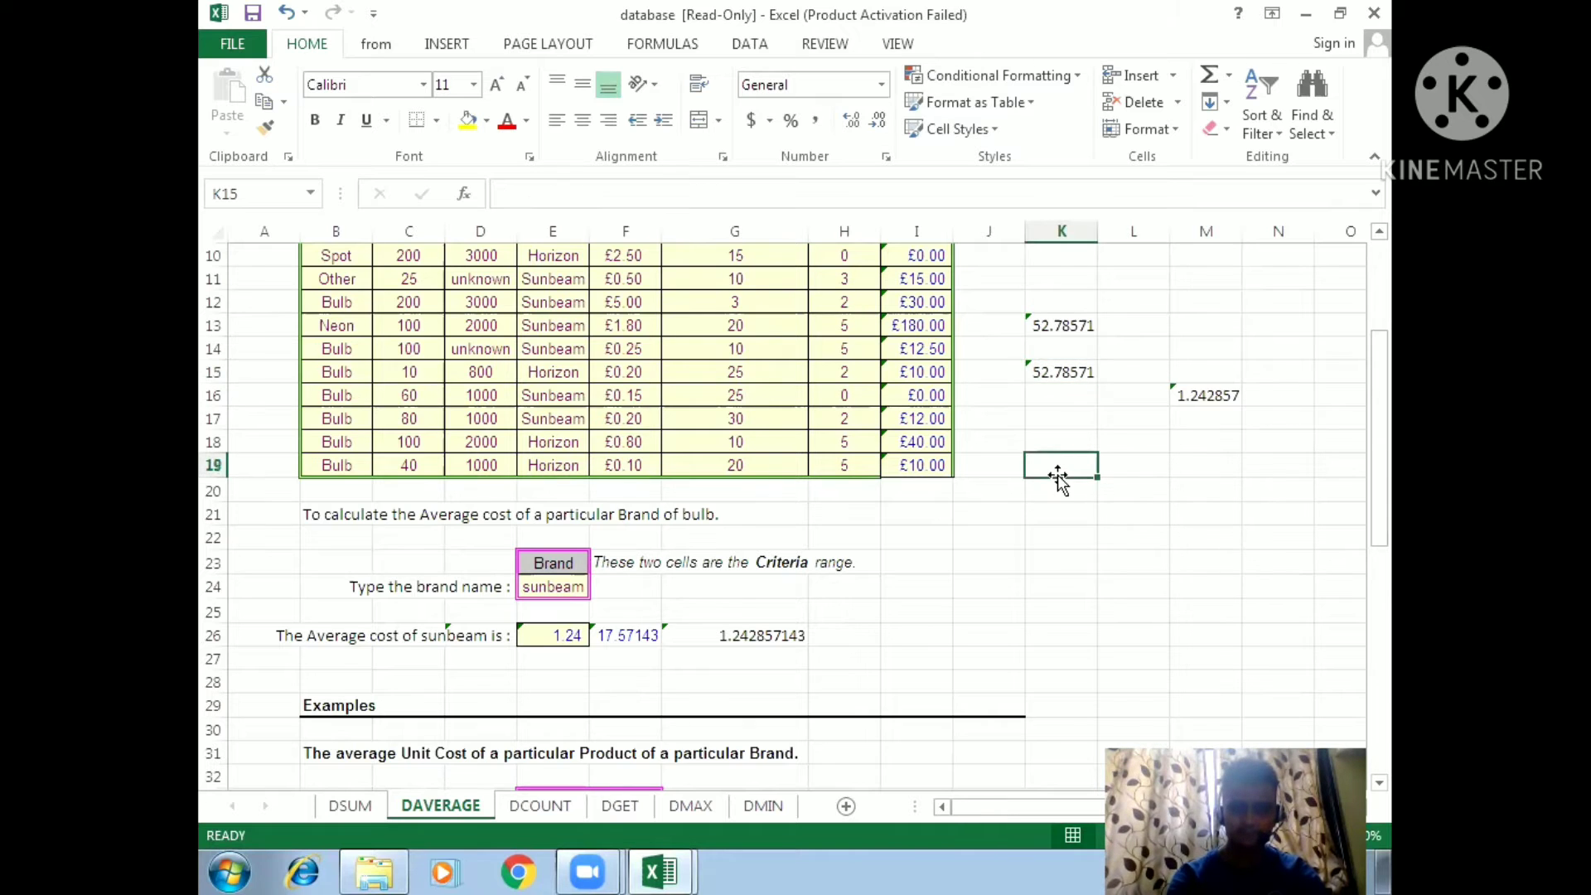
drag(1380, 478, 1379, 567)
click(895, 612)
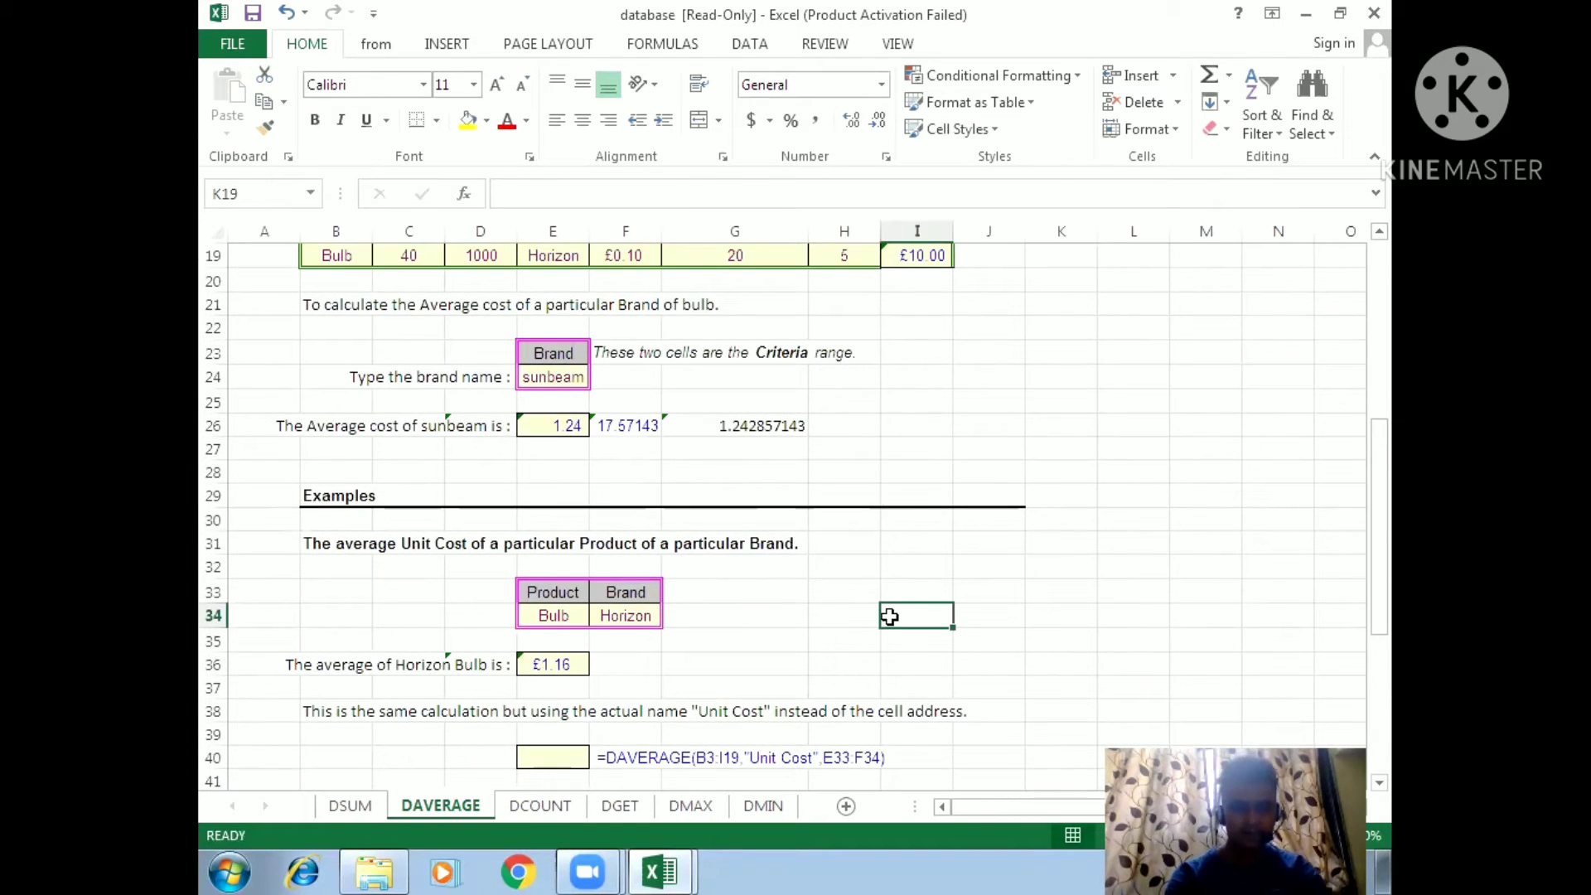
click(753, 613)
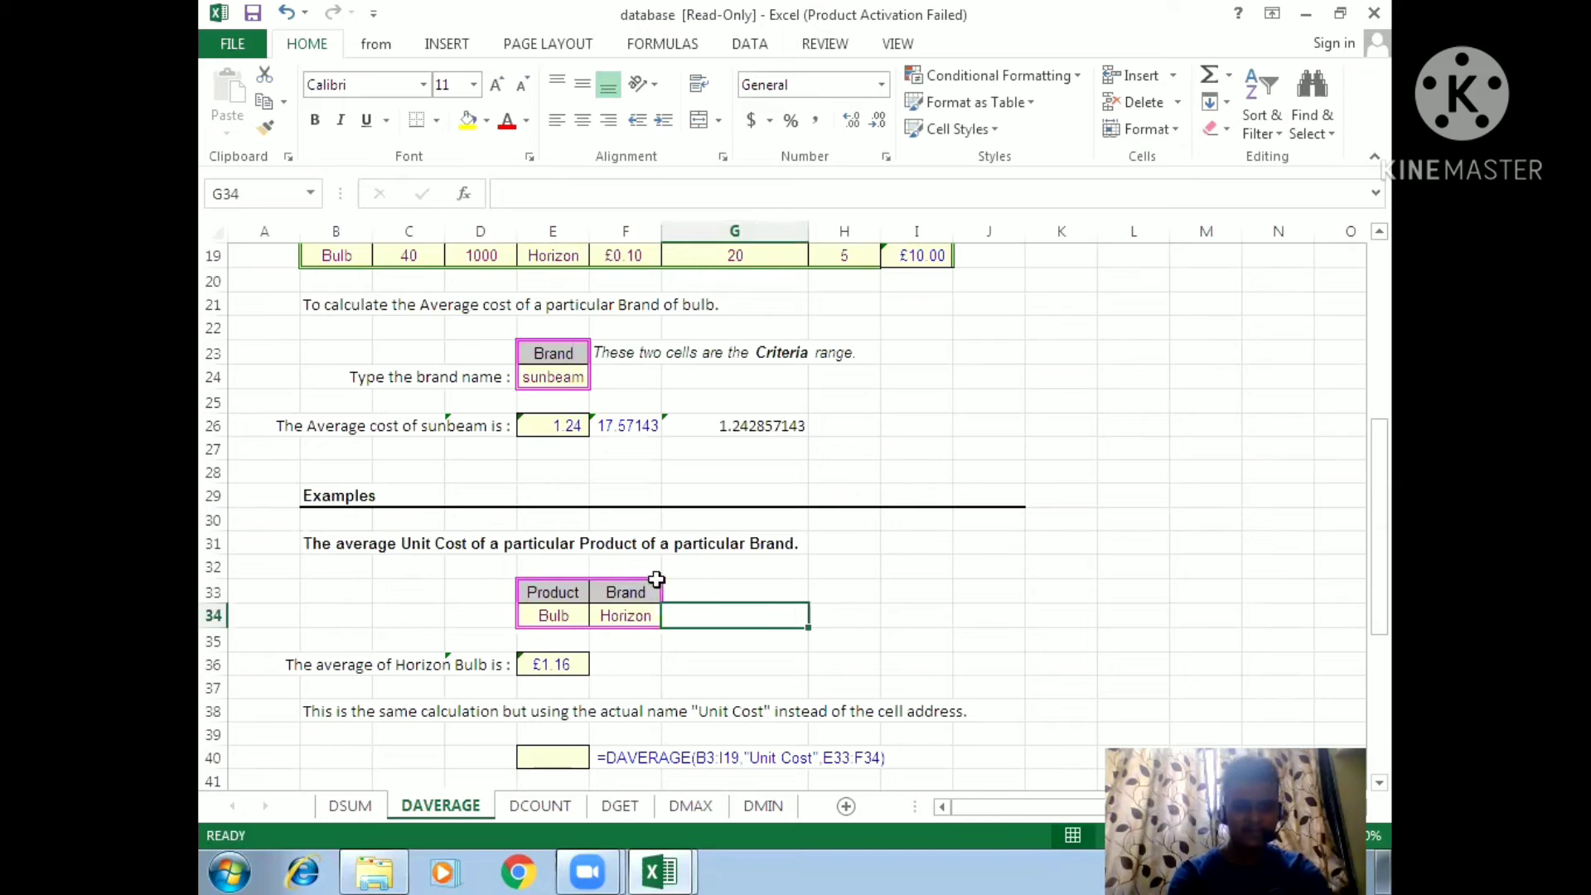
click(560, 612)
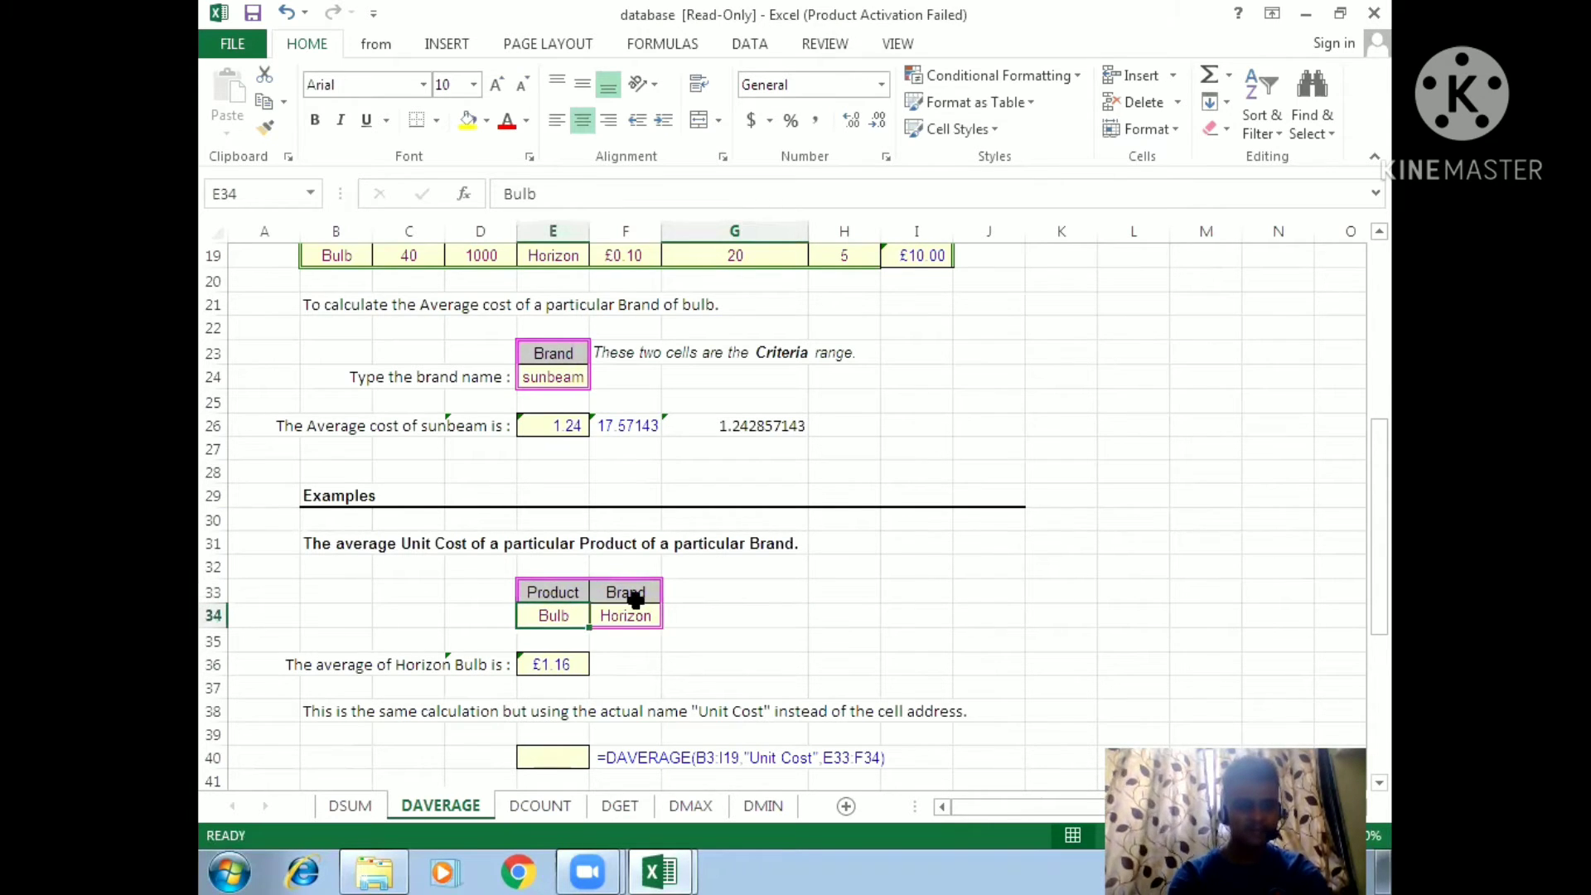
click(635, 613)
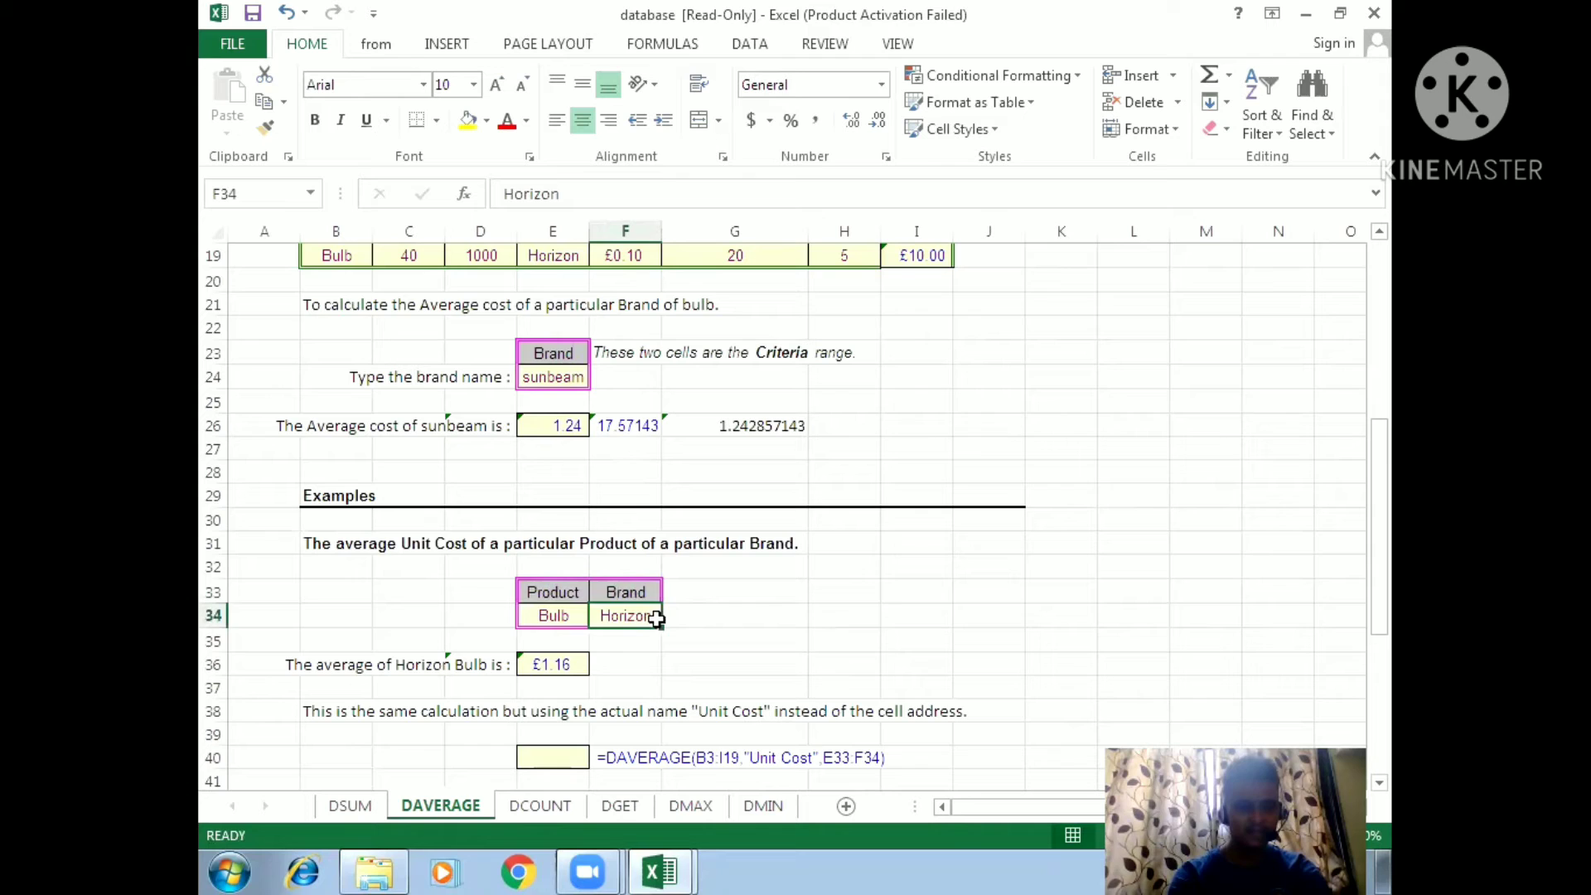
- Start an AVERAGEIFS formula in cell I34 with the Value Of Stock range I4:I19 as the average range
click(896, 611)
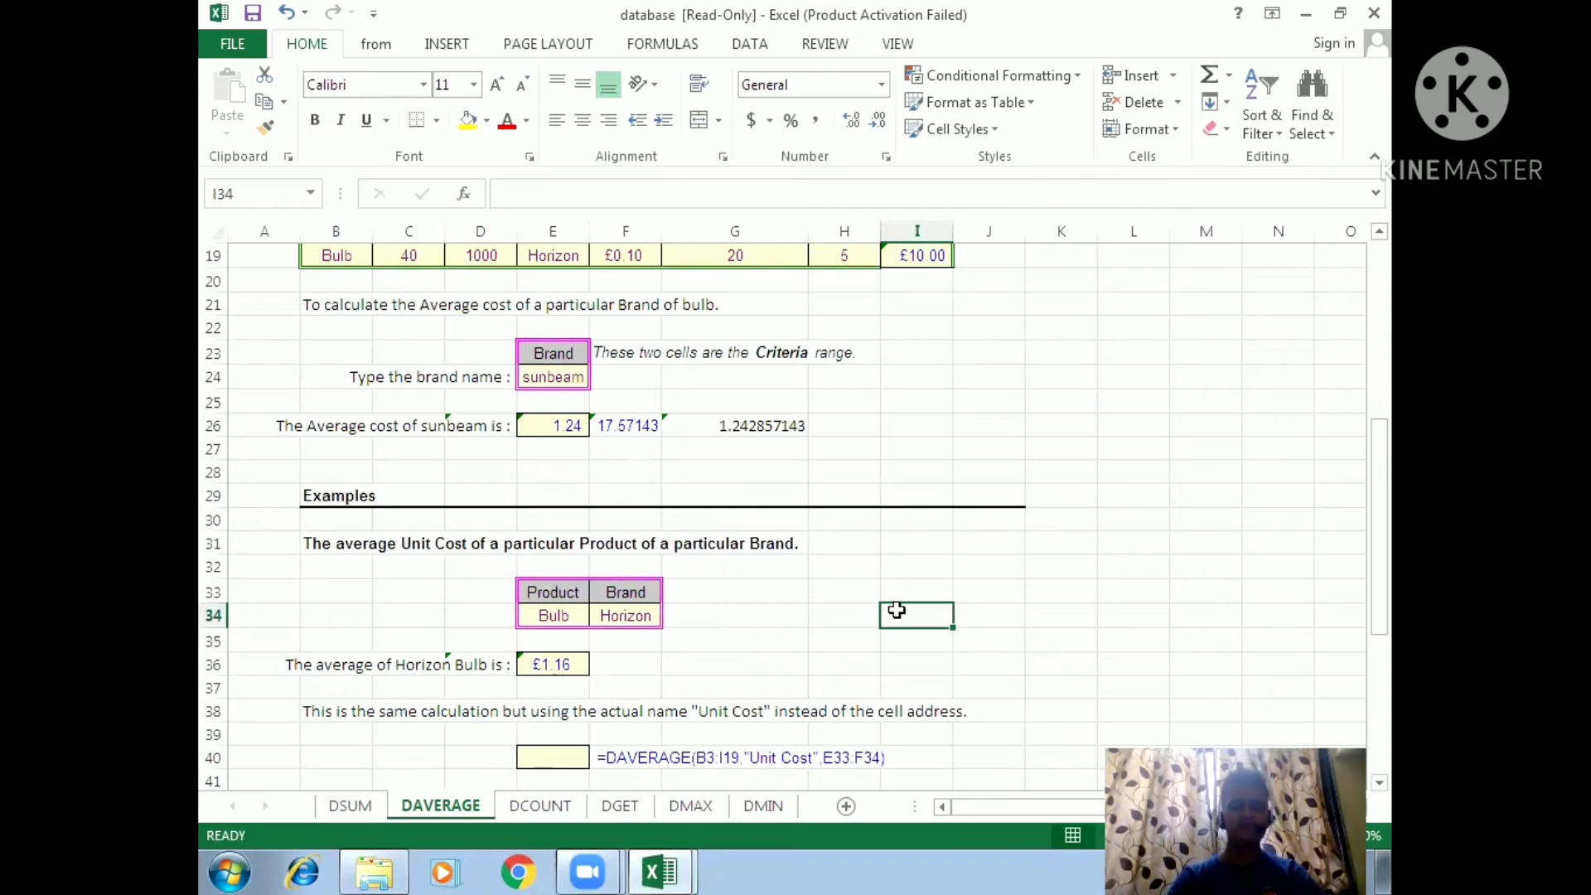
text(=average)
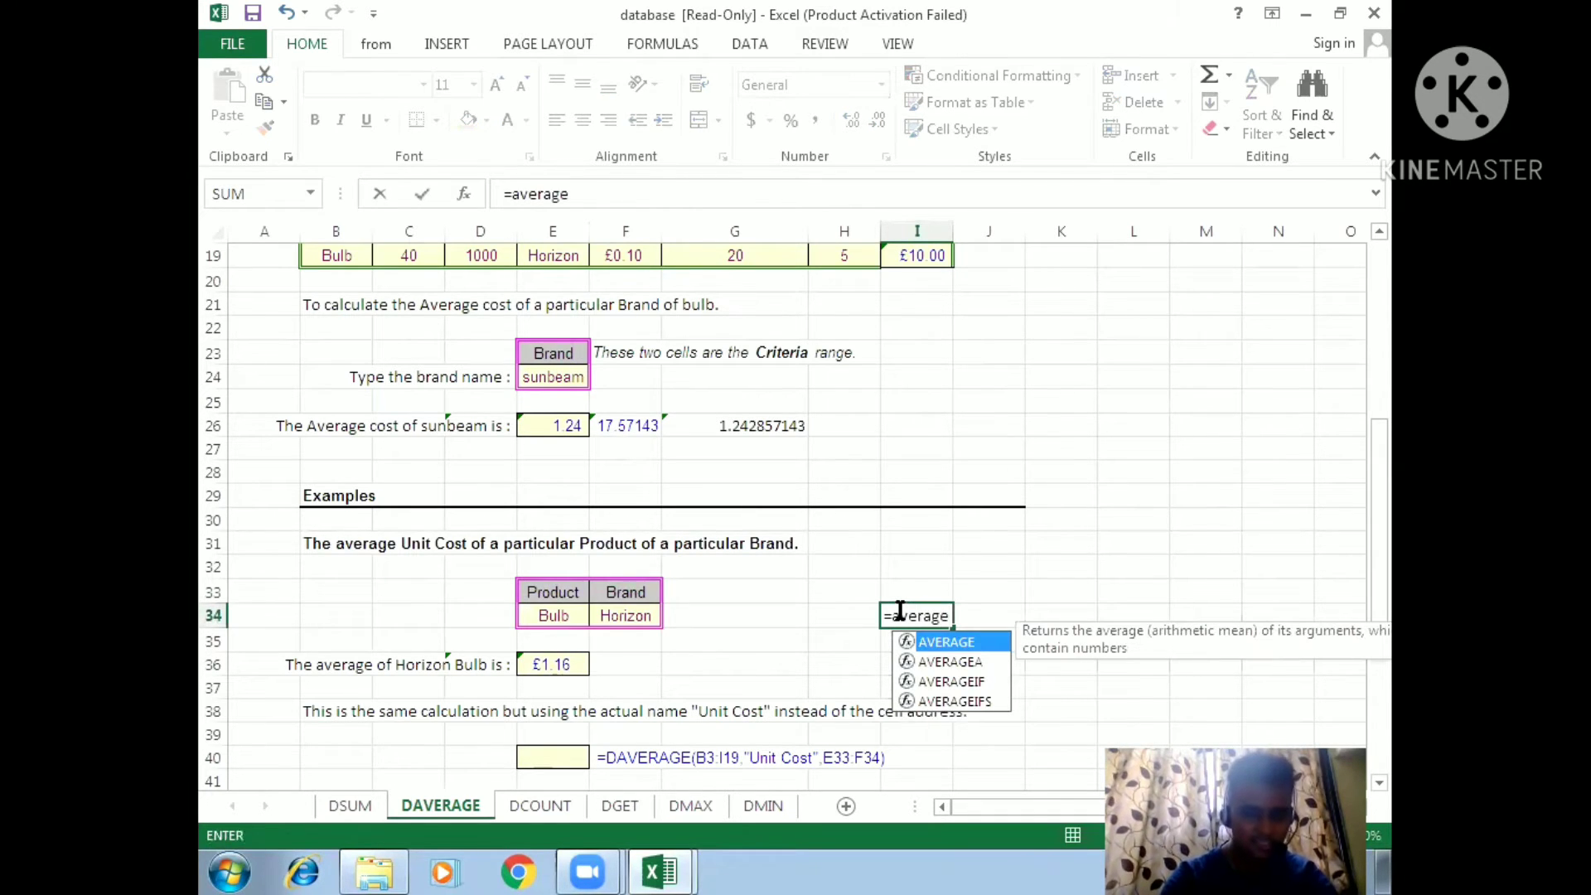
text(ifs)
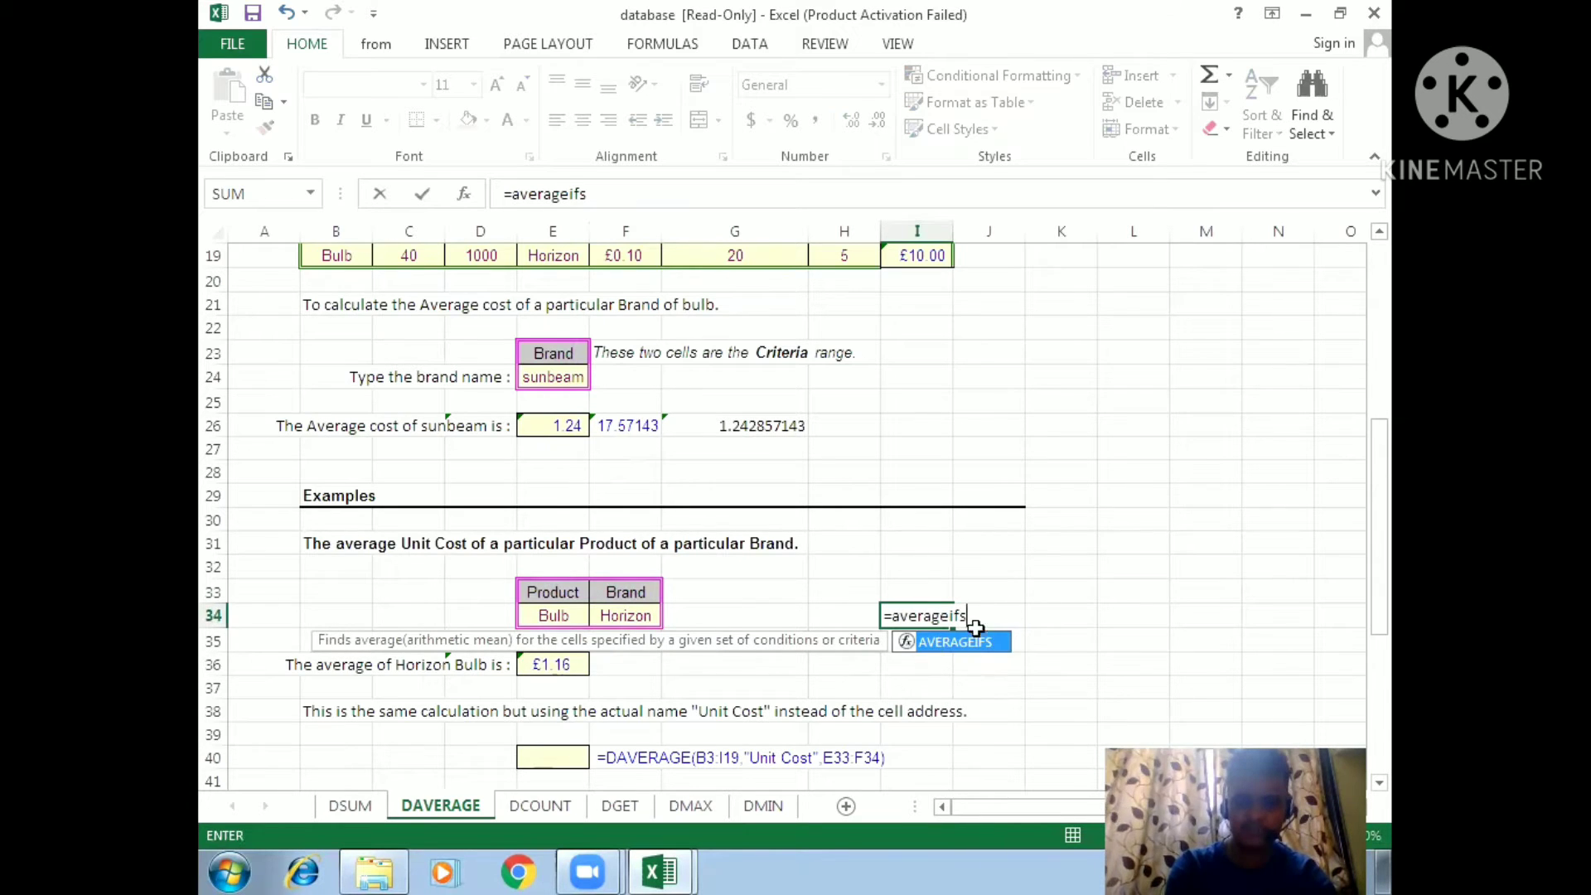
key(Tab)
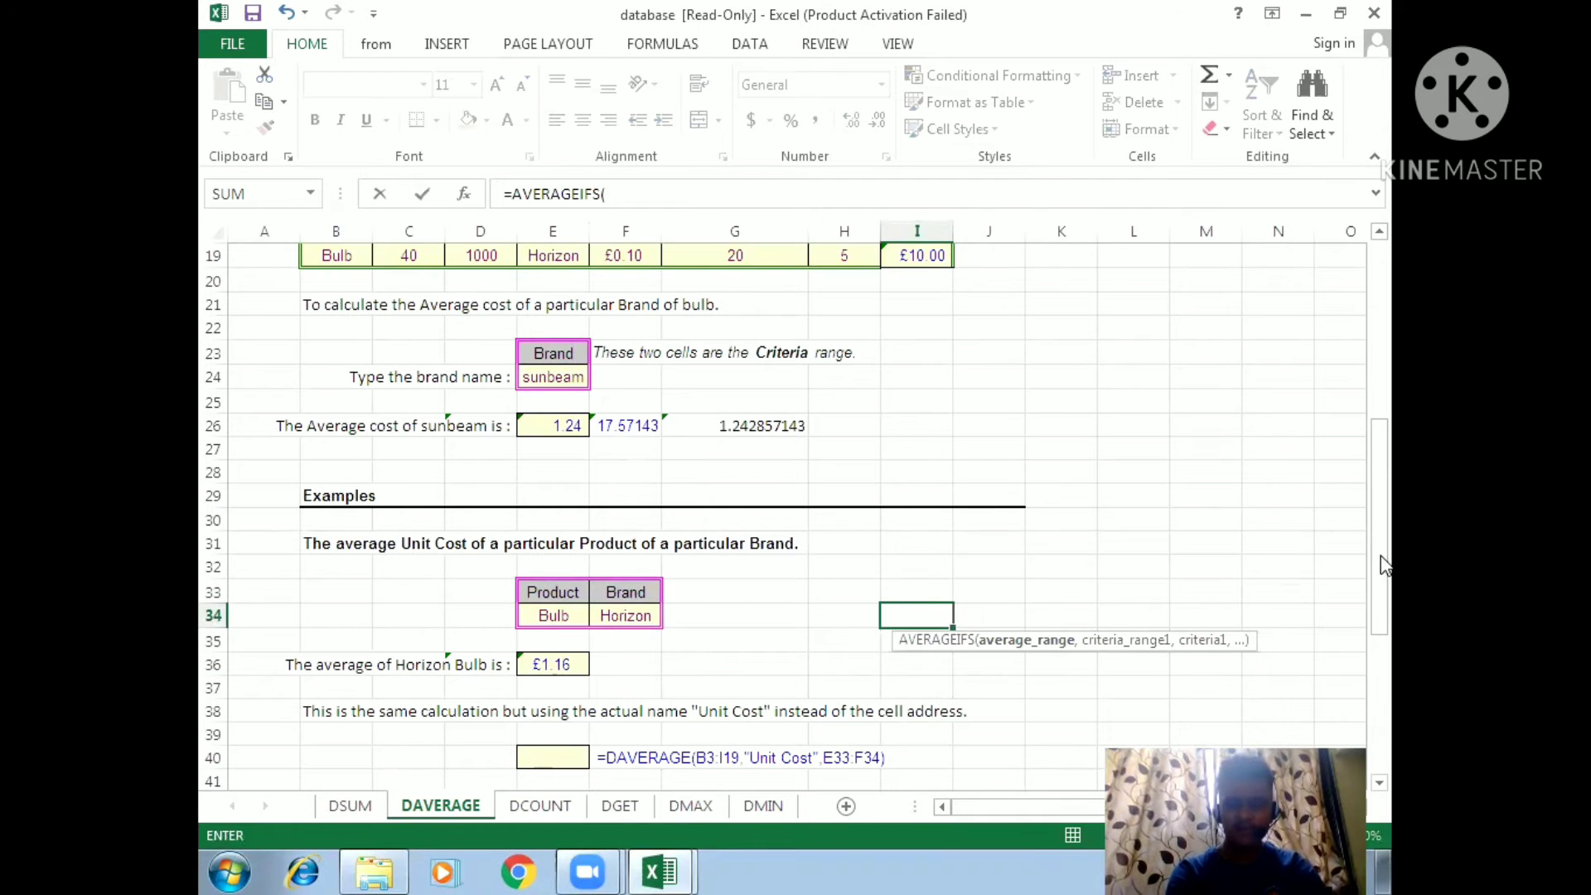
drag(1389, 600, 1390, 325)
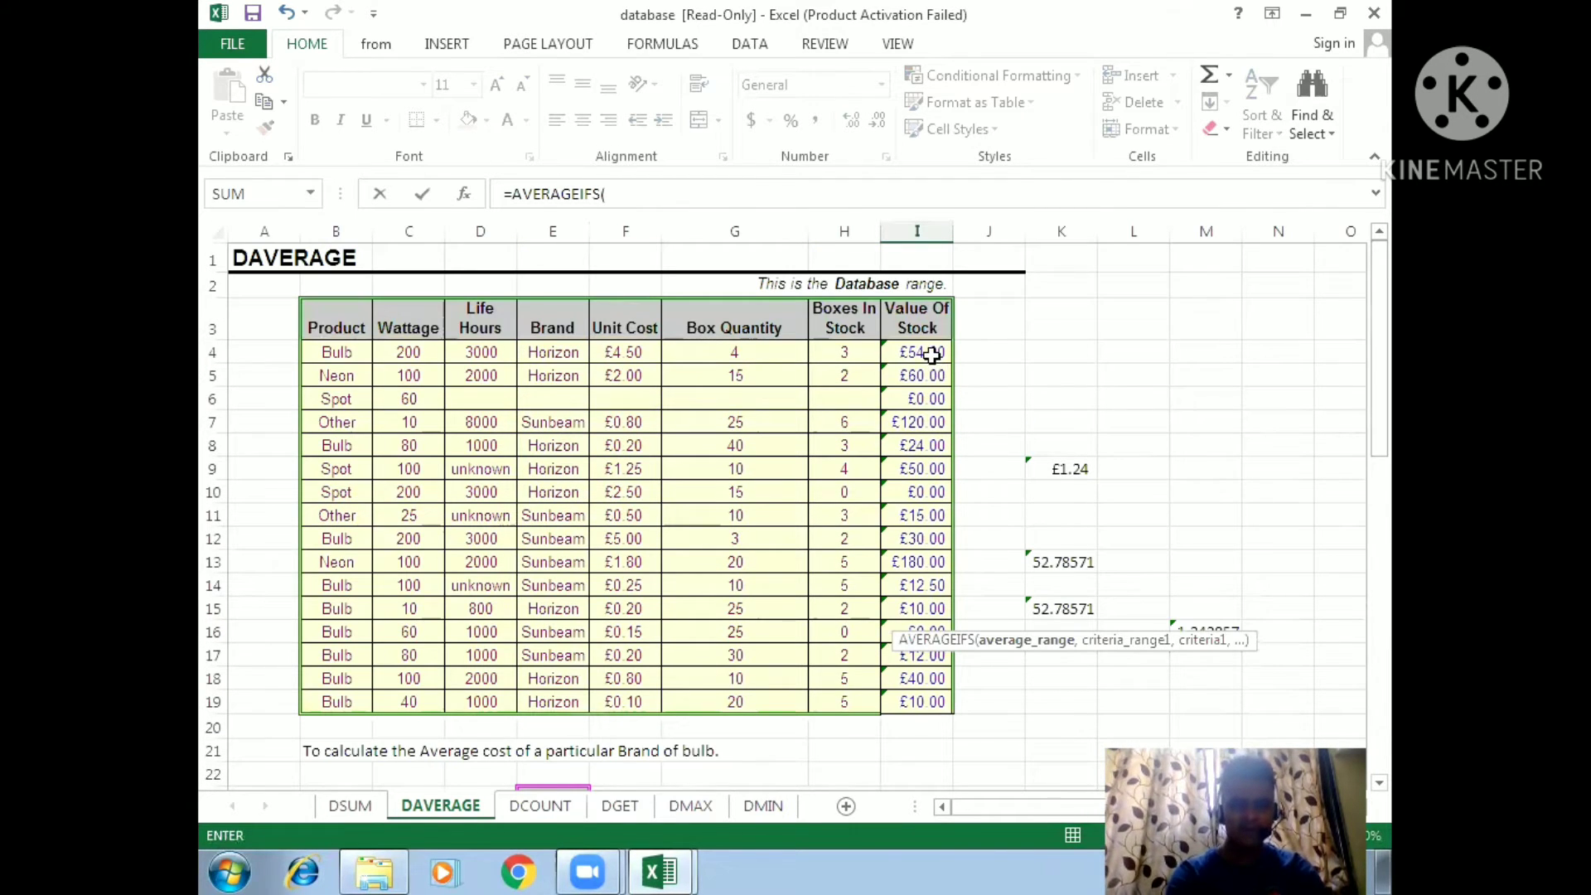
drag(927, 355, 918, 702)
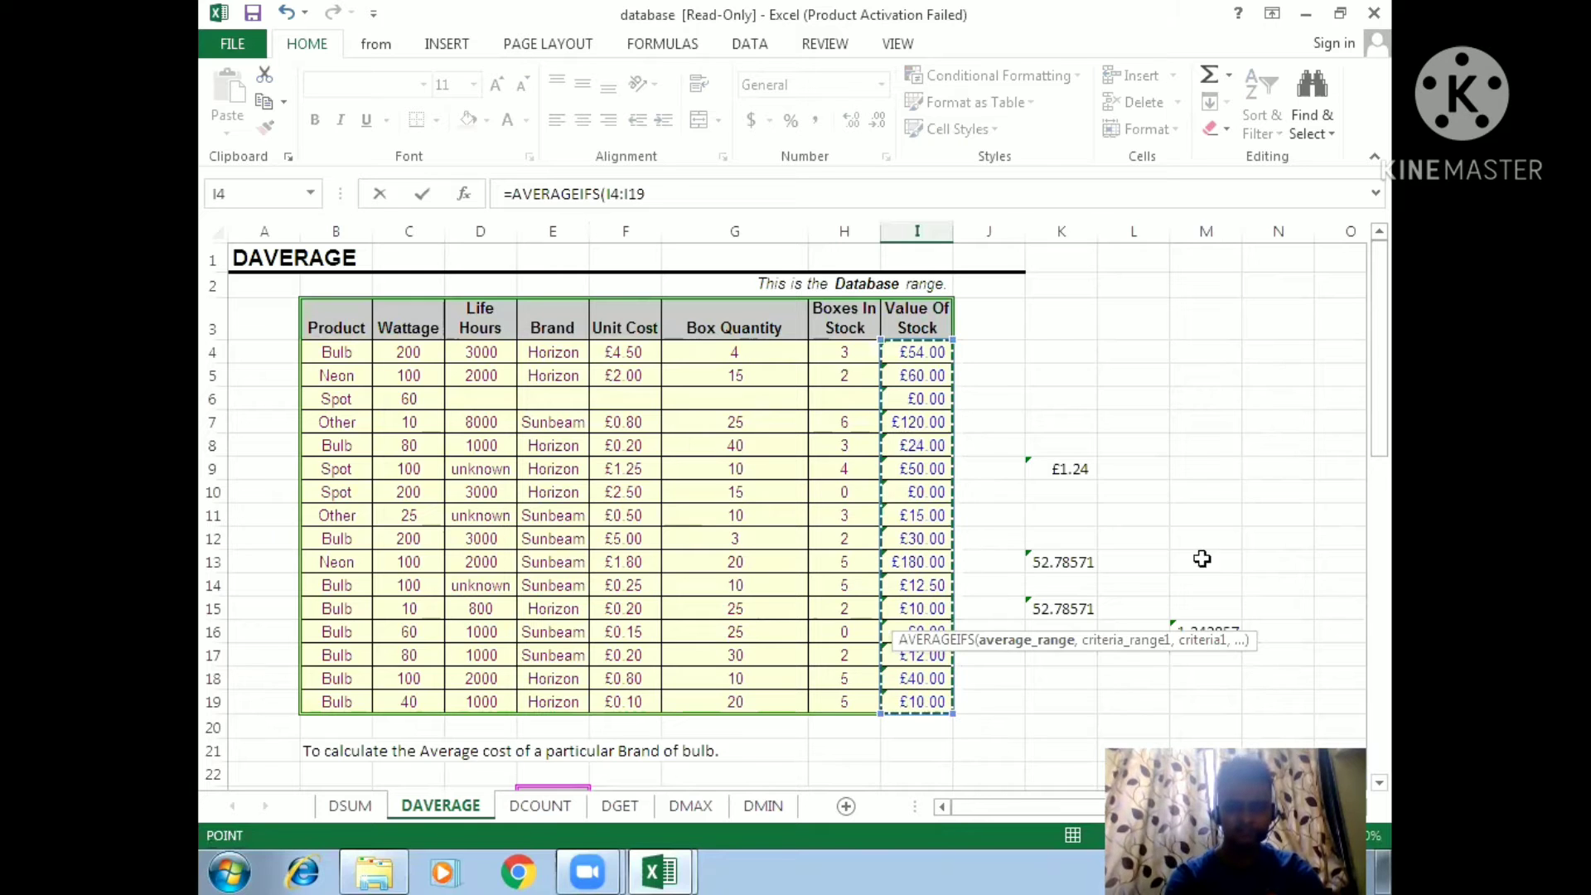
drag(1390, 430, 1389, 584)
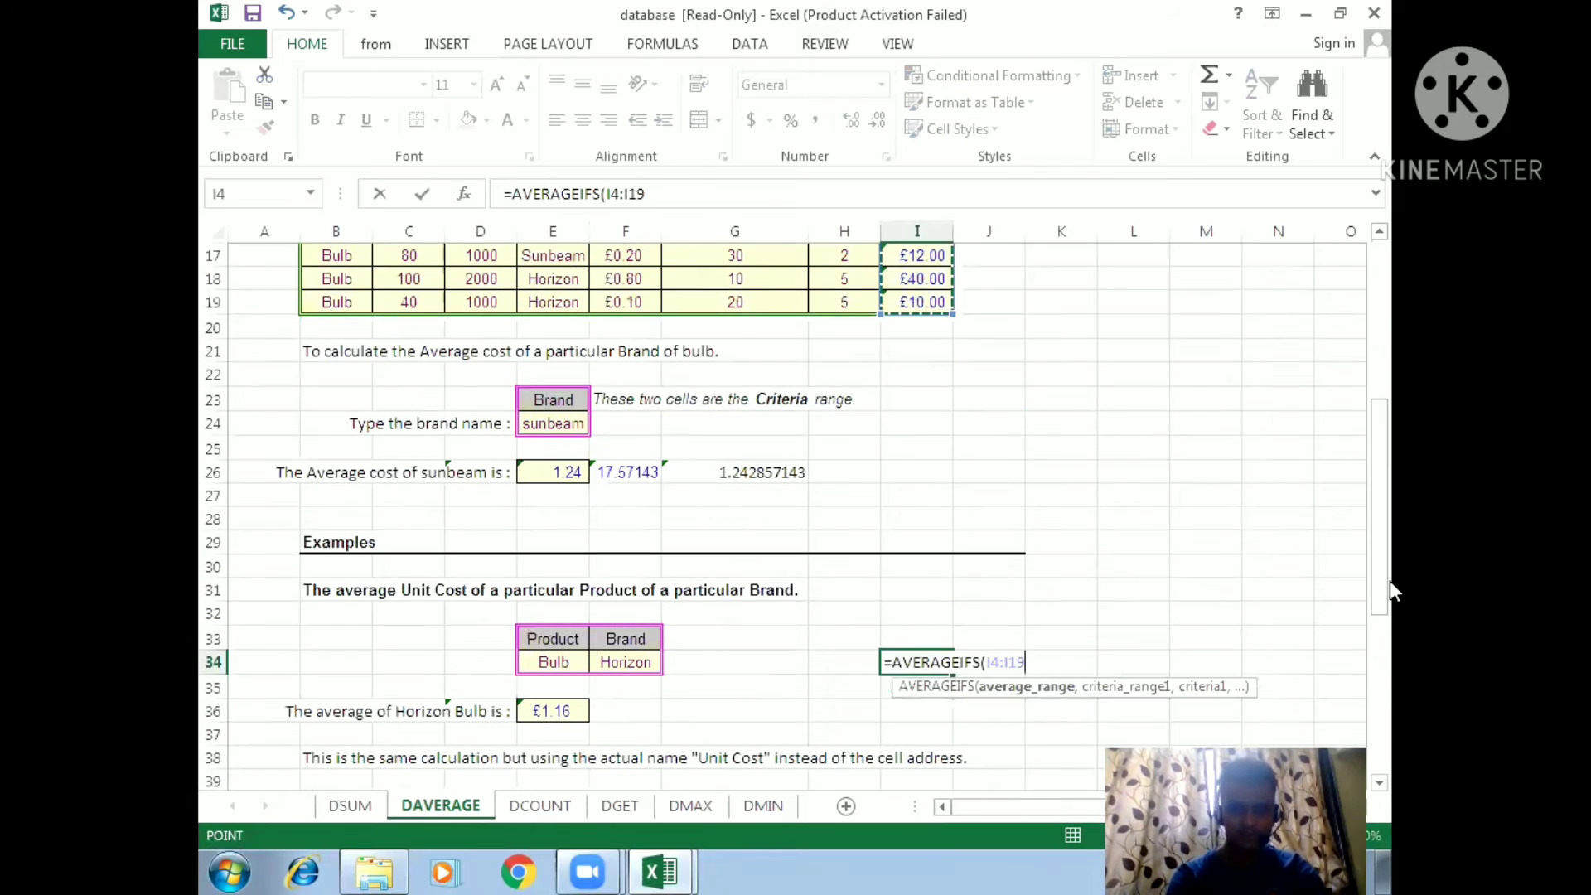
text(,)
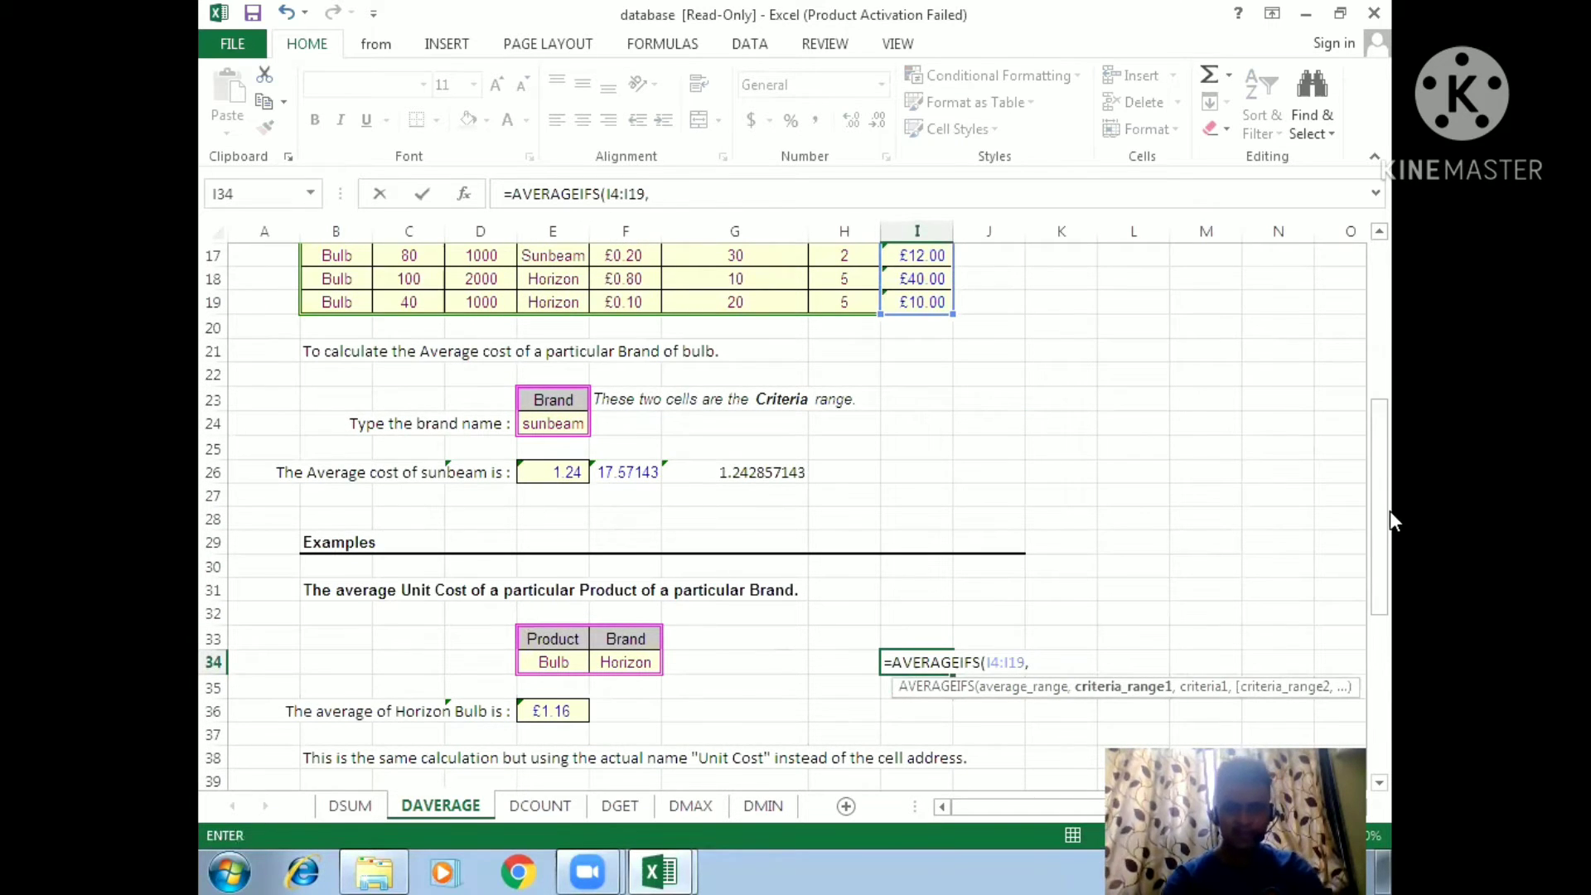
- Add the Product range B4:B19 to the AVERAGEIFS formula as the first criteria range, with criterion "blub"
drag(1387, 512, 1387, 351)
drag(367, 355, 605, 703)
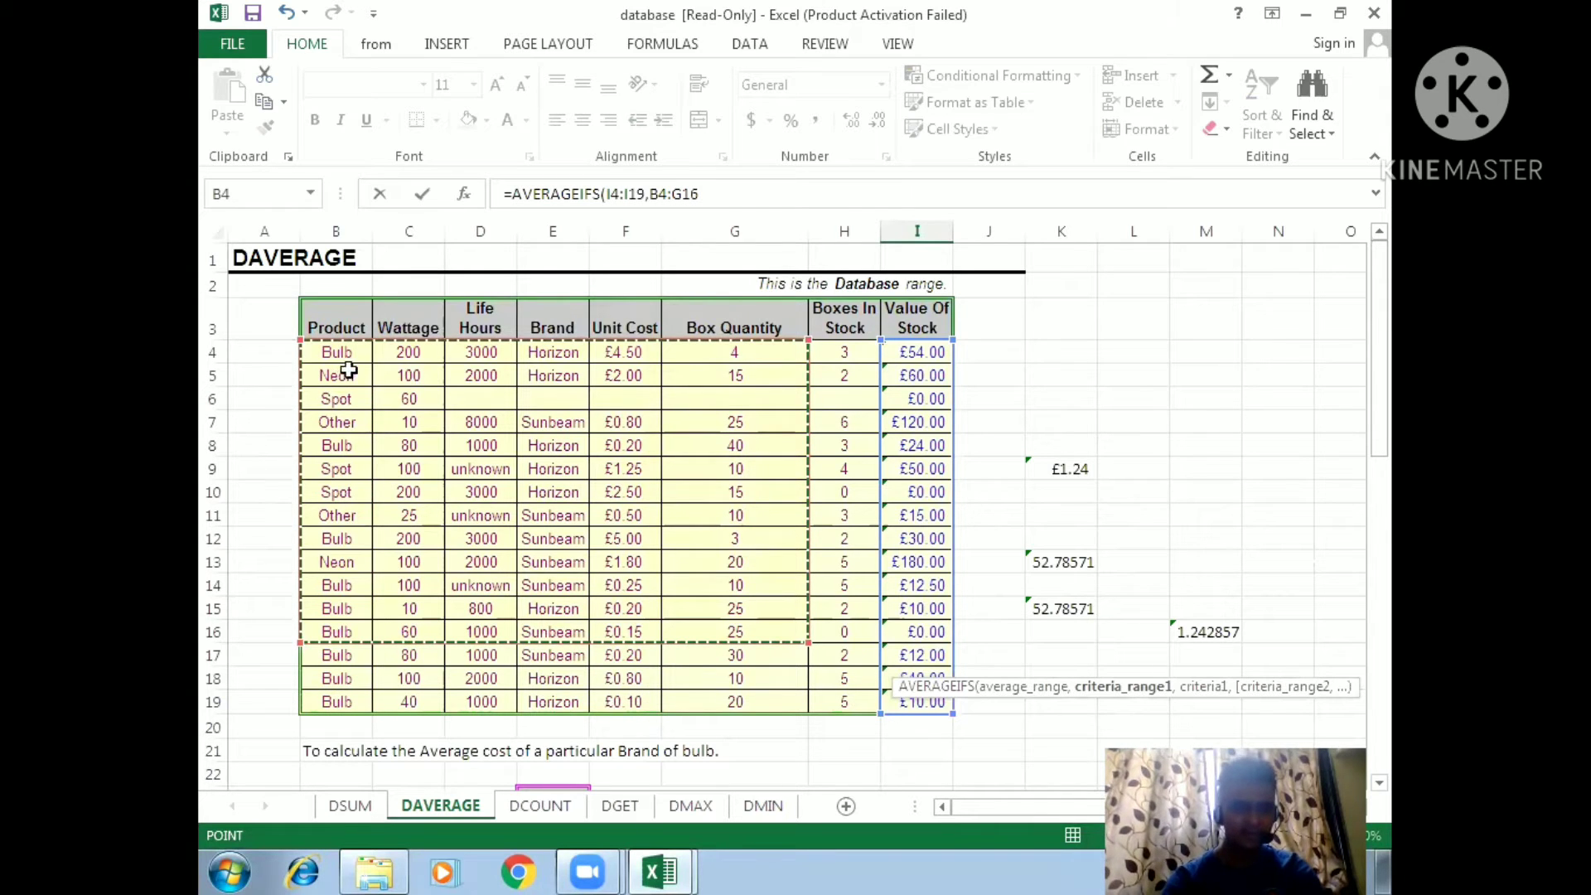
drag(352, 359, 336, 701)
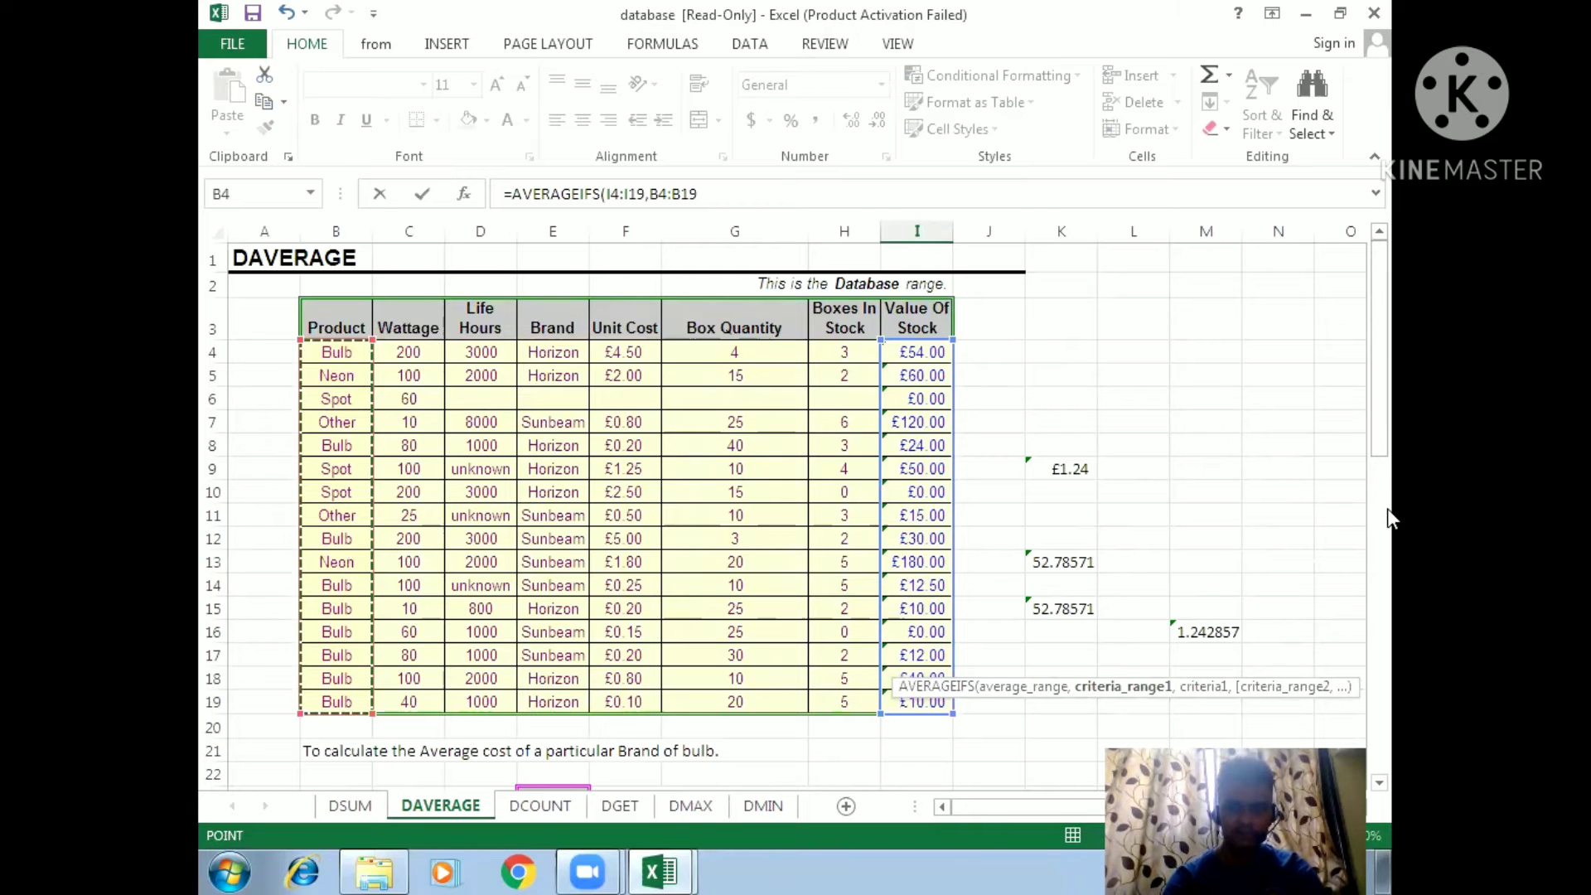
drag(1385, 437, 1389, 659)
text(,"blub)
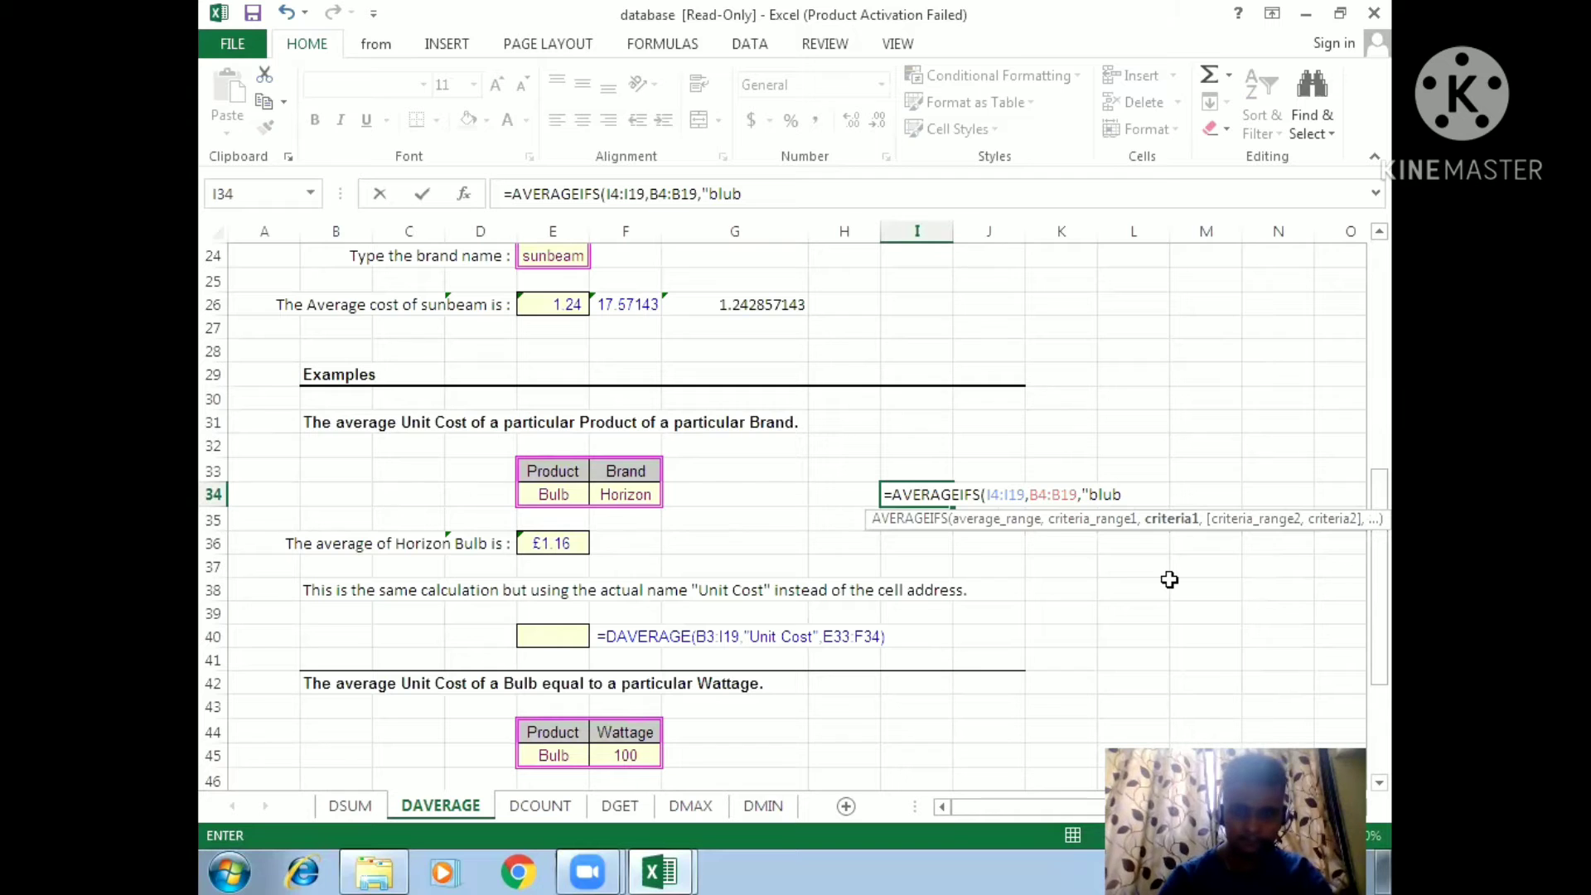
text(",)
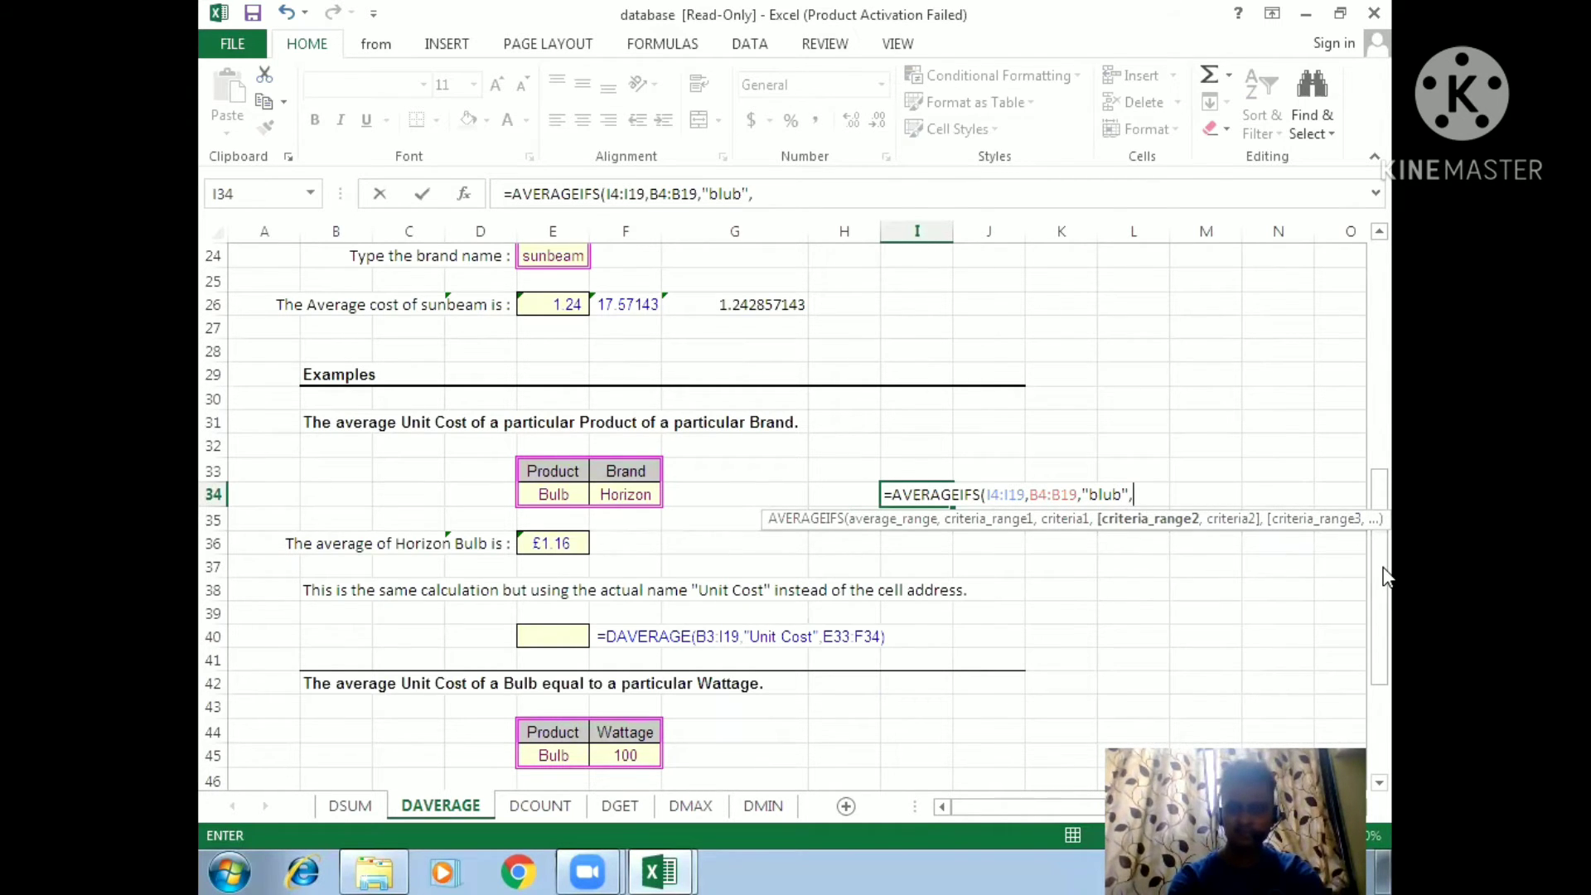
- Add the Brand range E4:E19 with criterion "Horizon" as the second condition and enter the AVERAGEIFS formula in I34
drag(1383, 569, 1360, 263)
drag(551, 358, 563, 694)
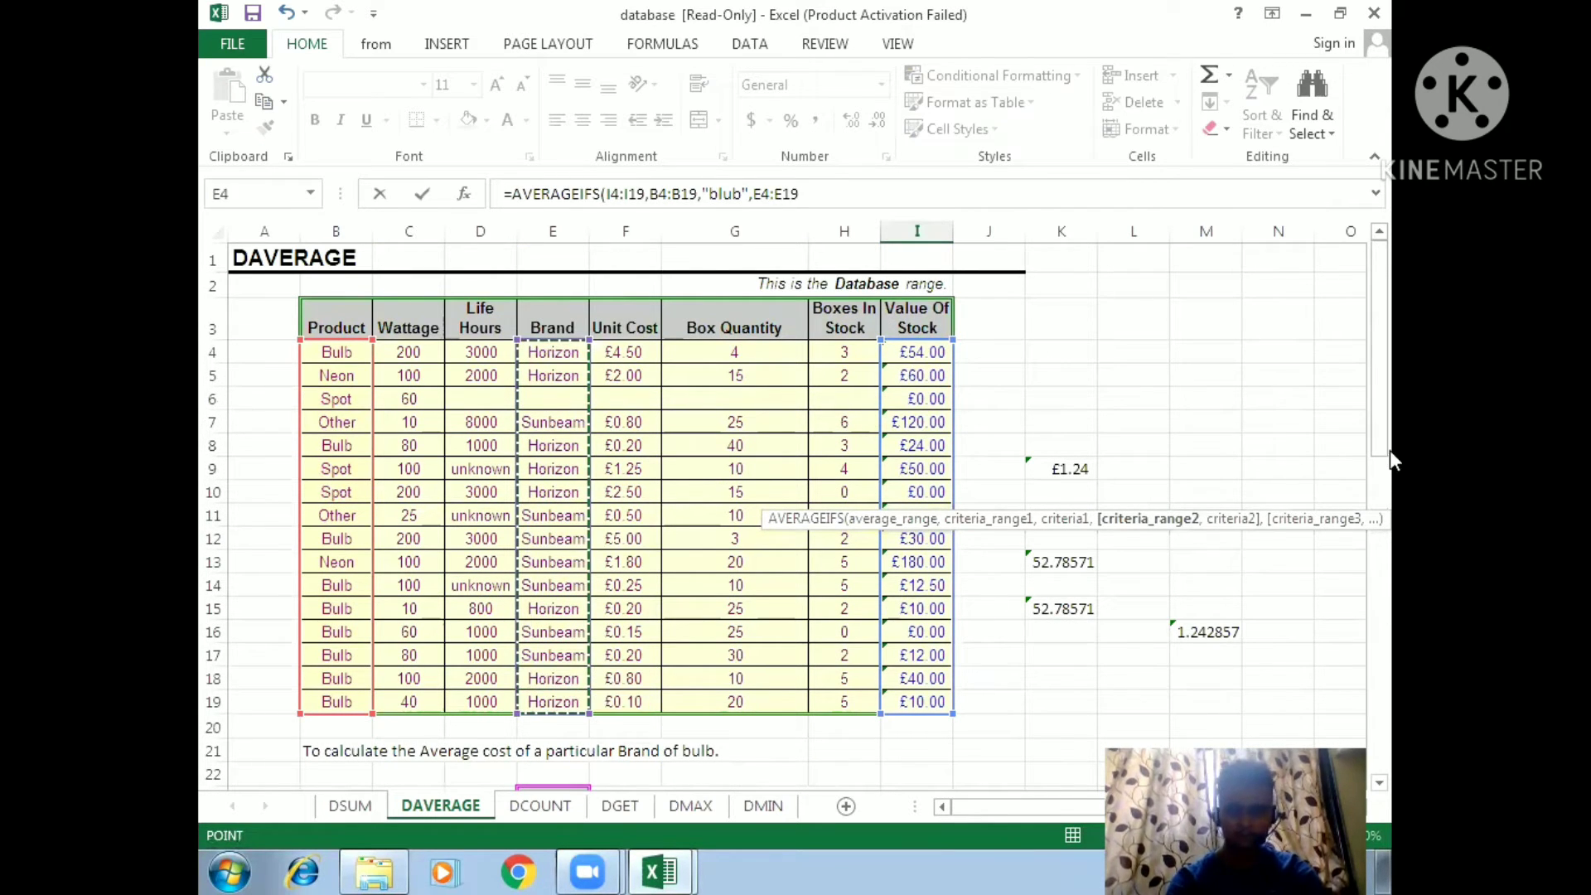
drag(1385, 445, 1390, 608)
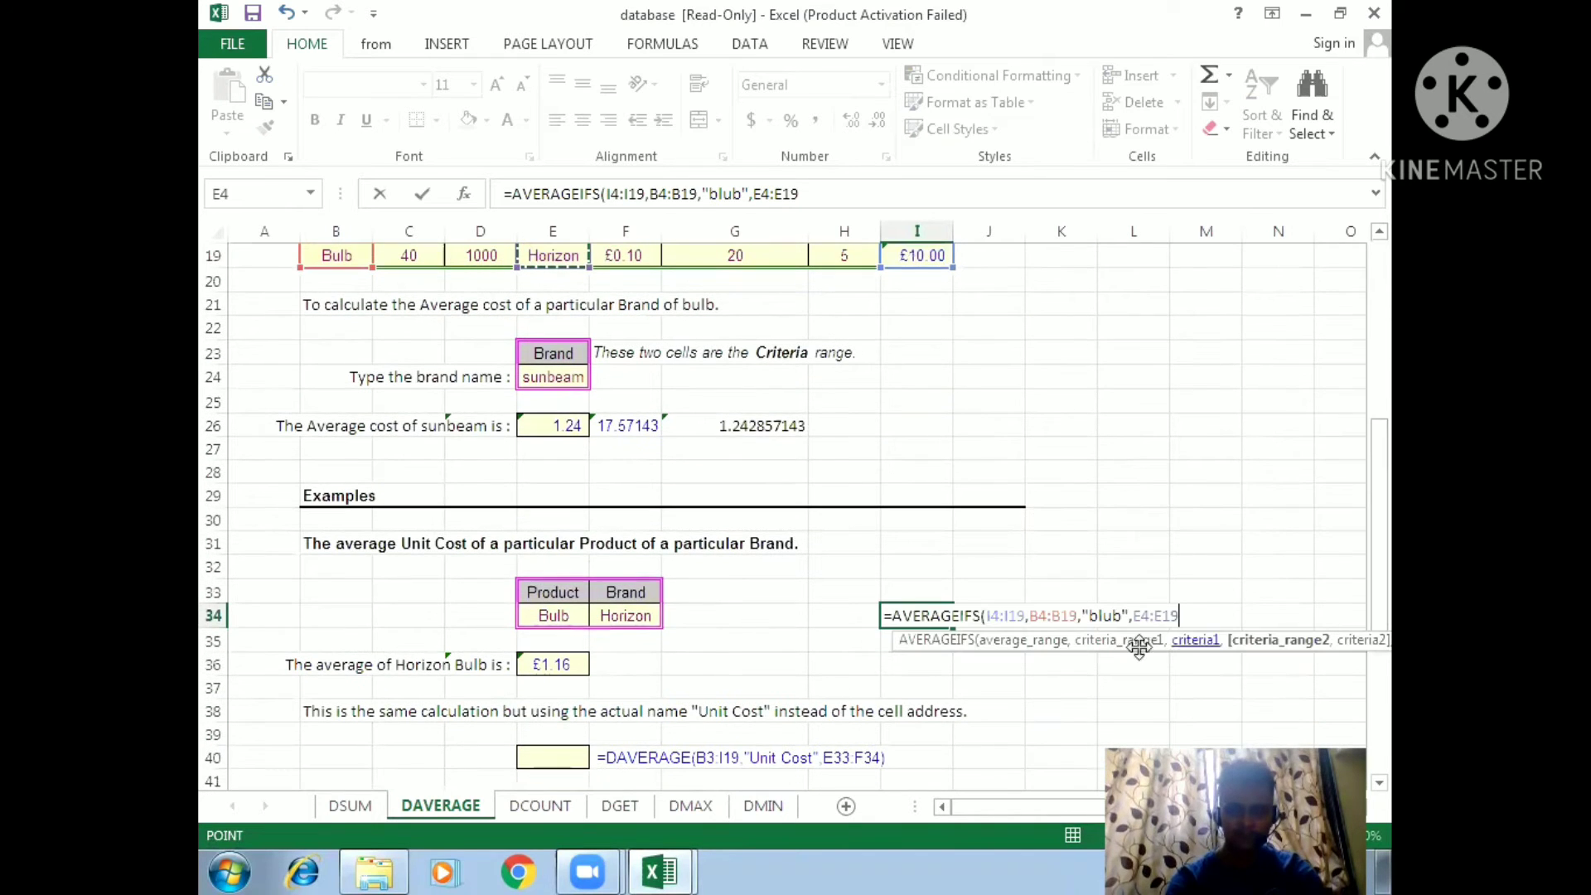
text(,)
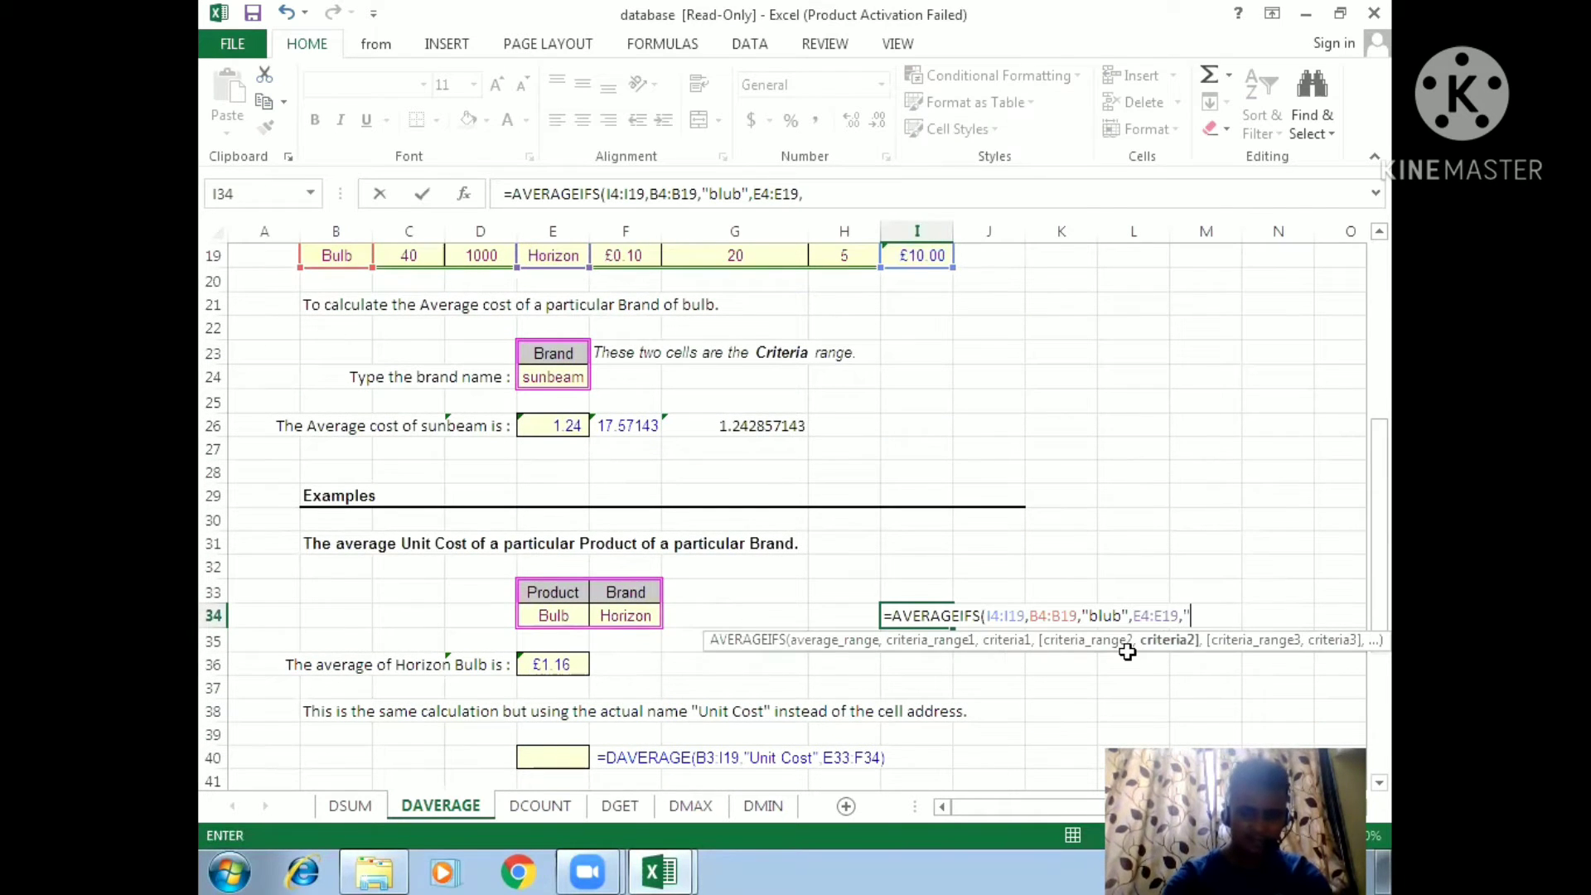
text("Horizon")
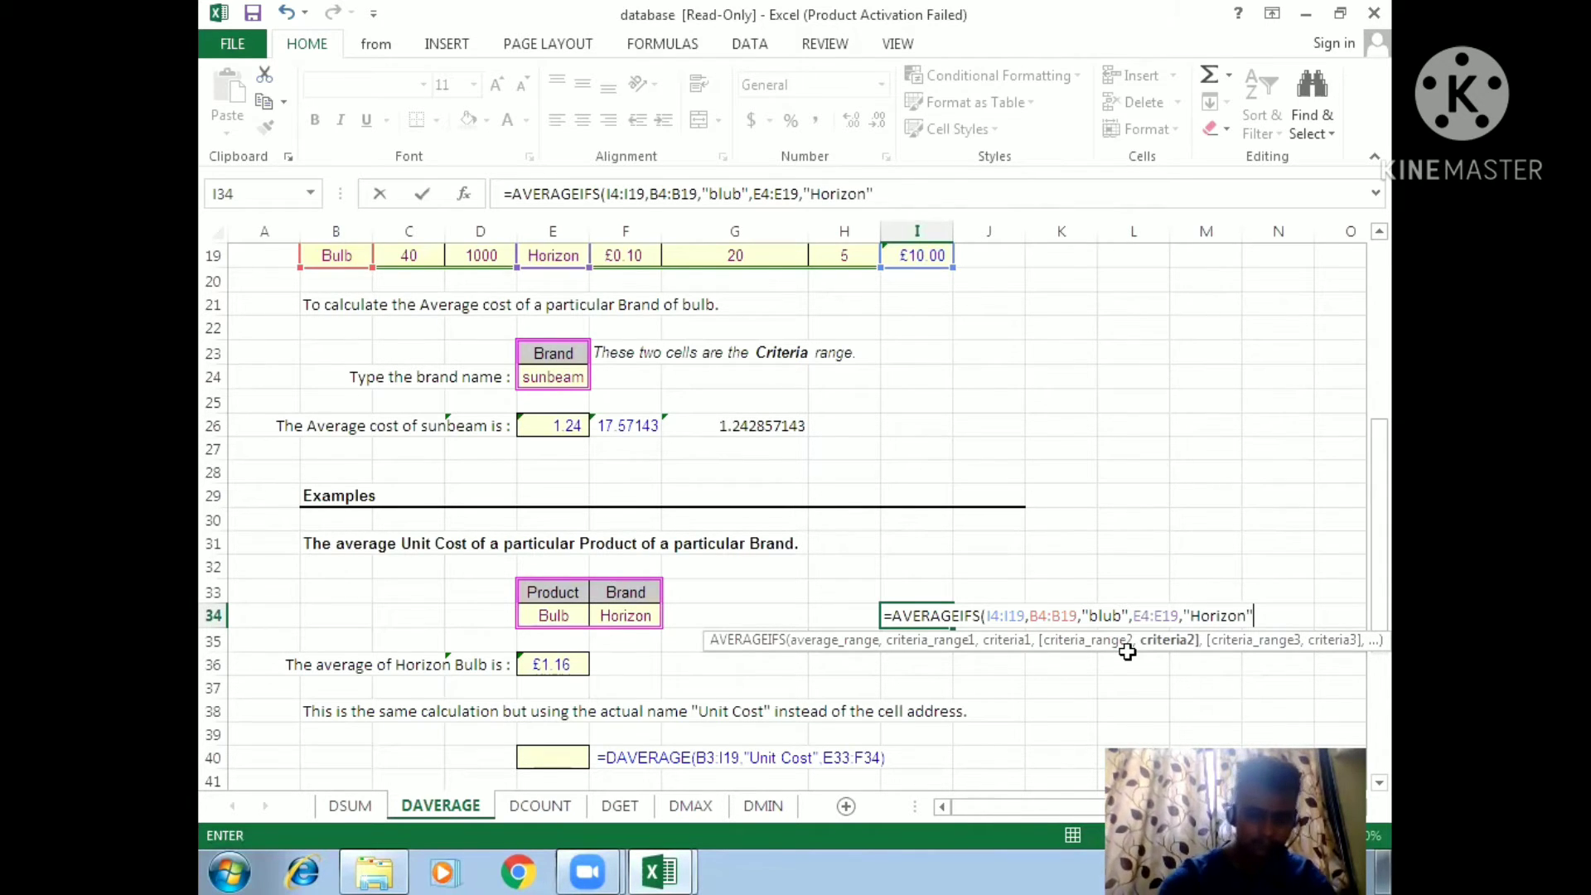
key(Return)
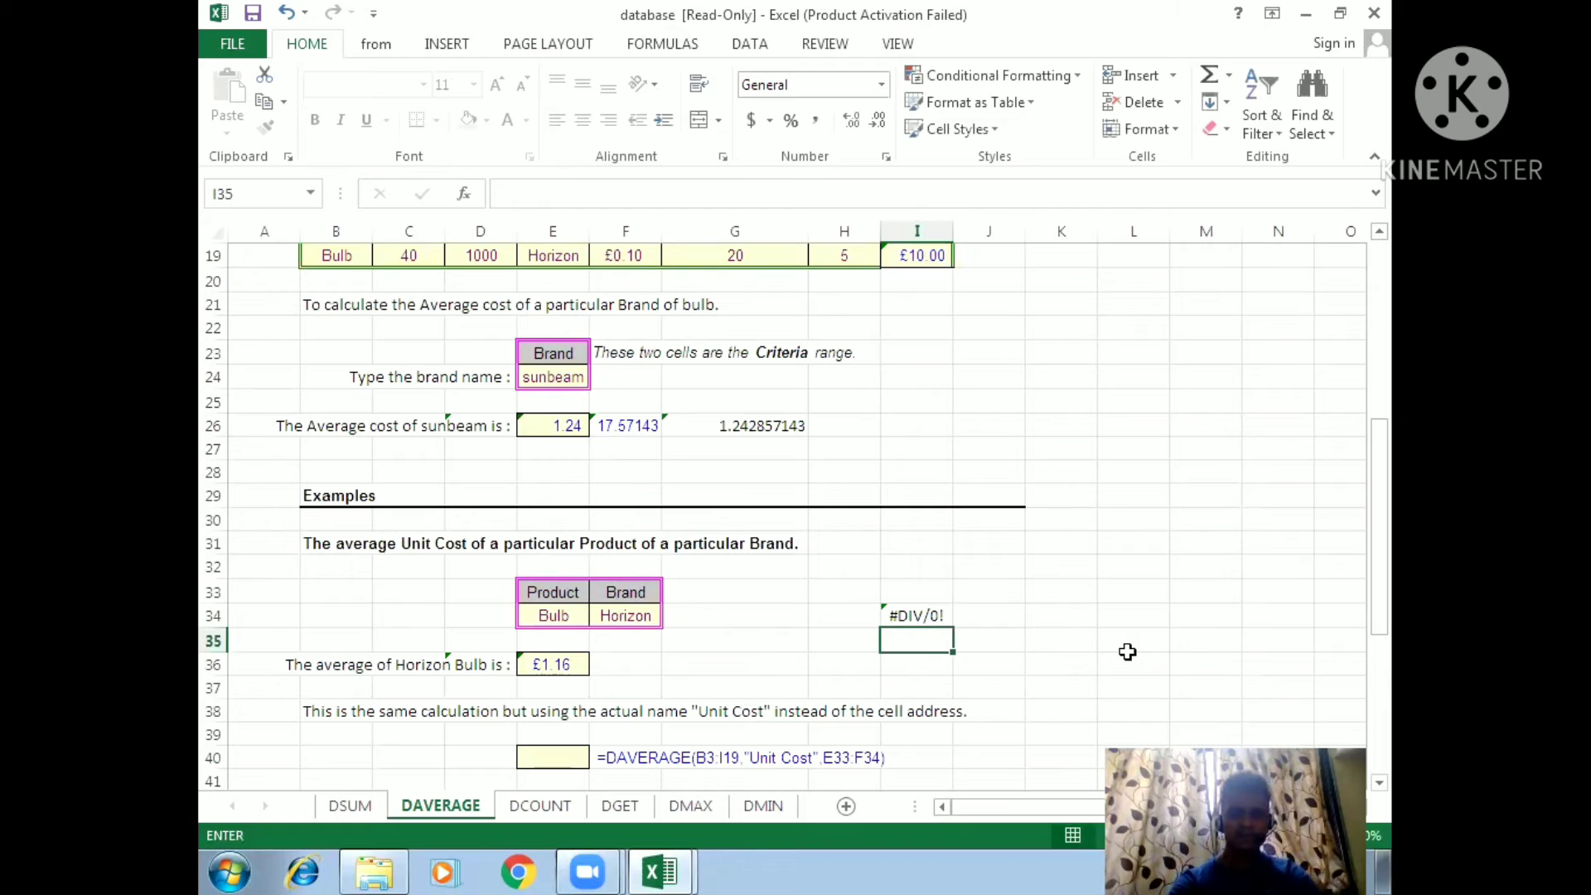
- Clear the formula in I34 and restart AVERAGEIFS there with I4:I19 as the average range
click(925, 613)
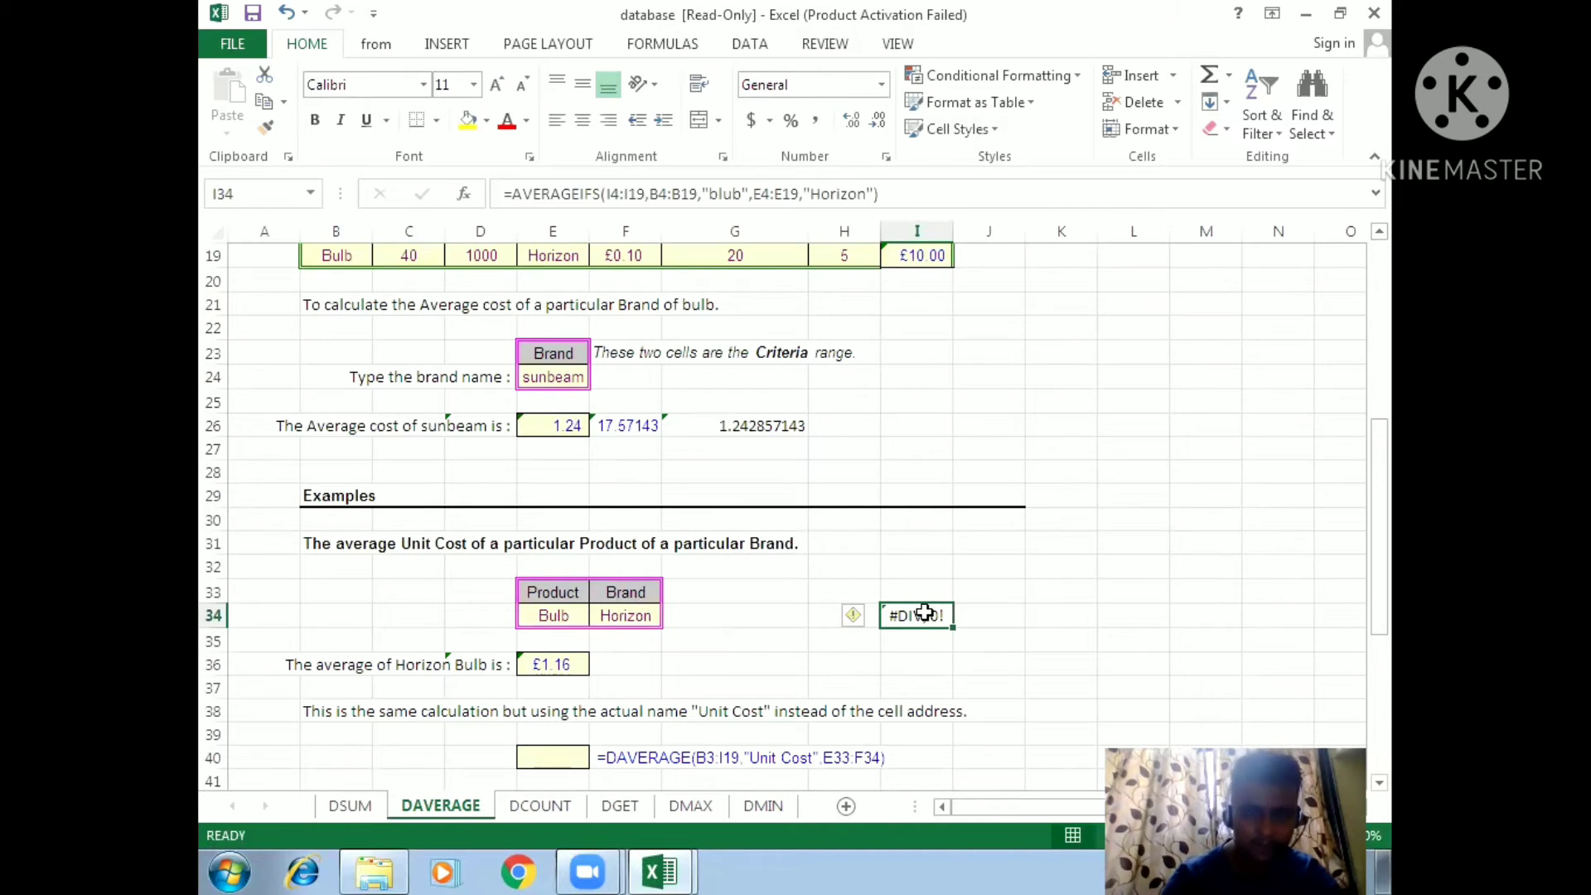
key(BackSpace)
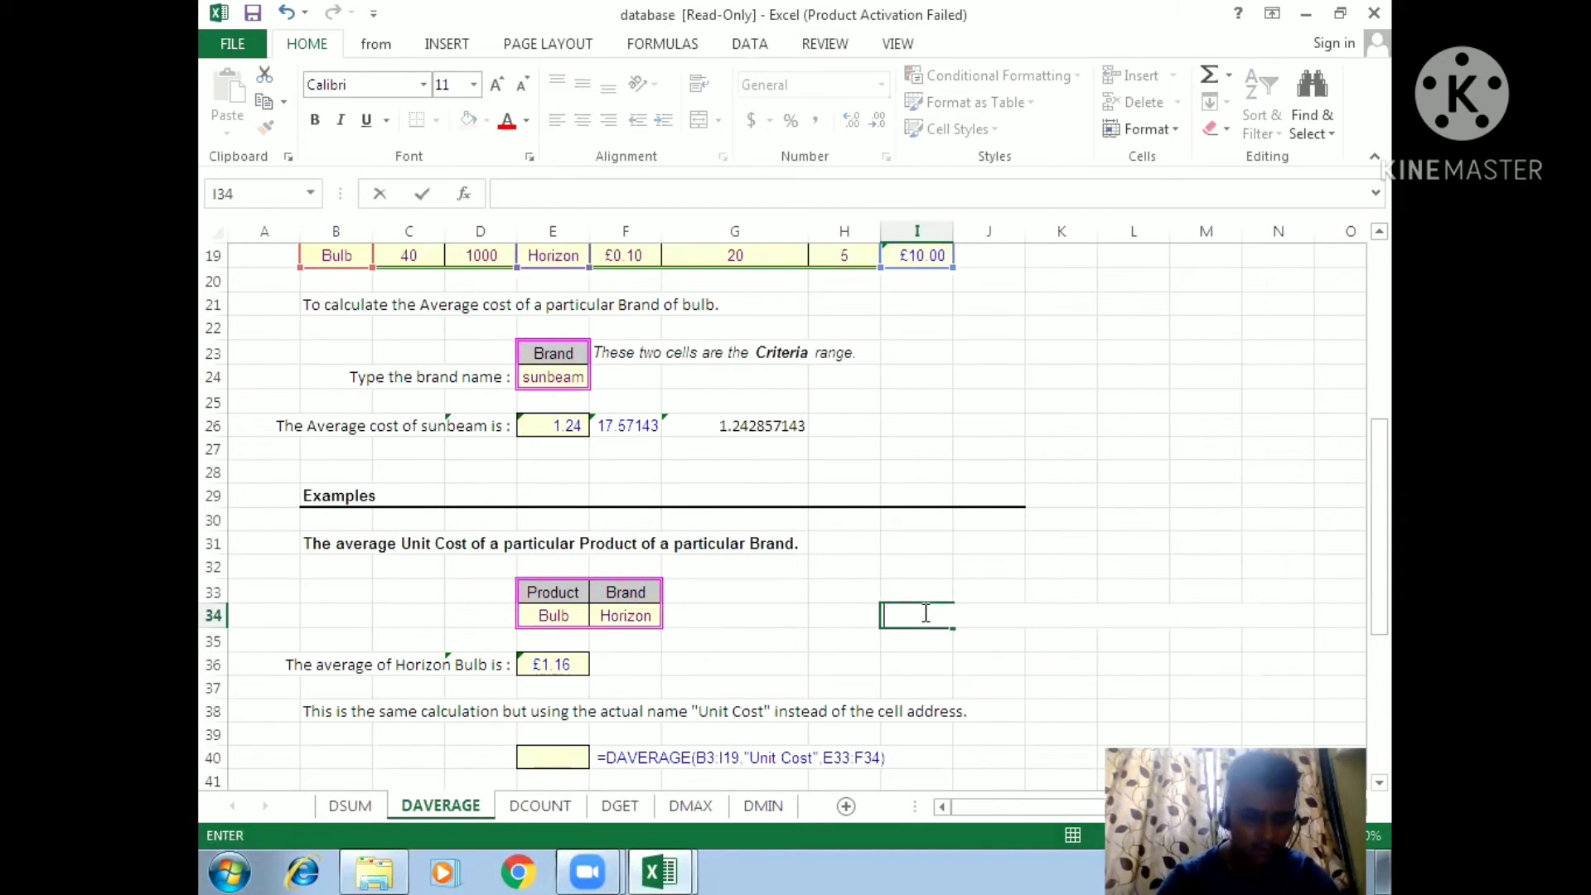
text(=averag)
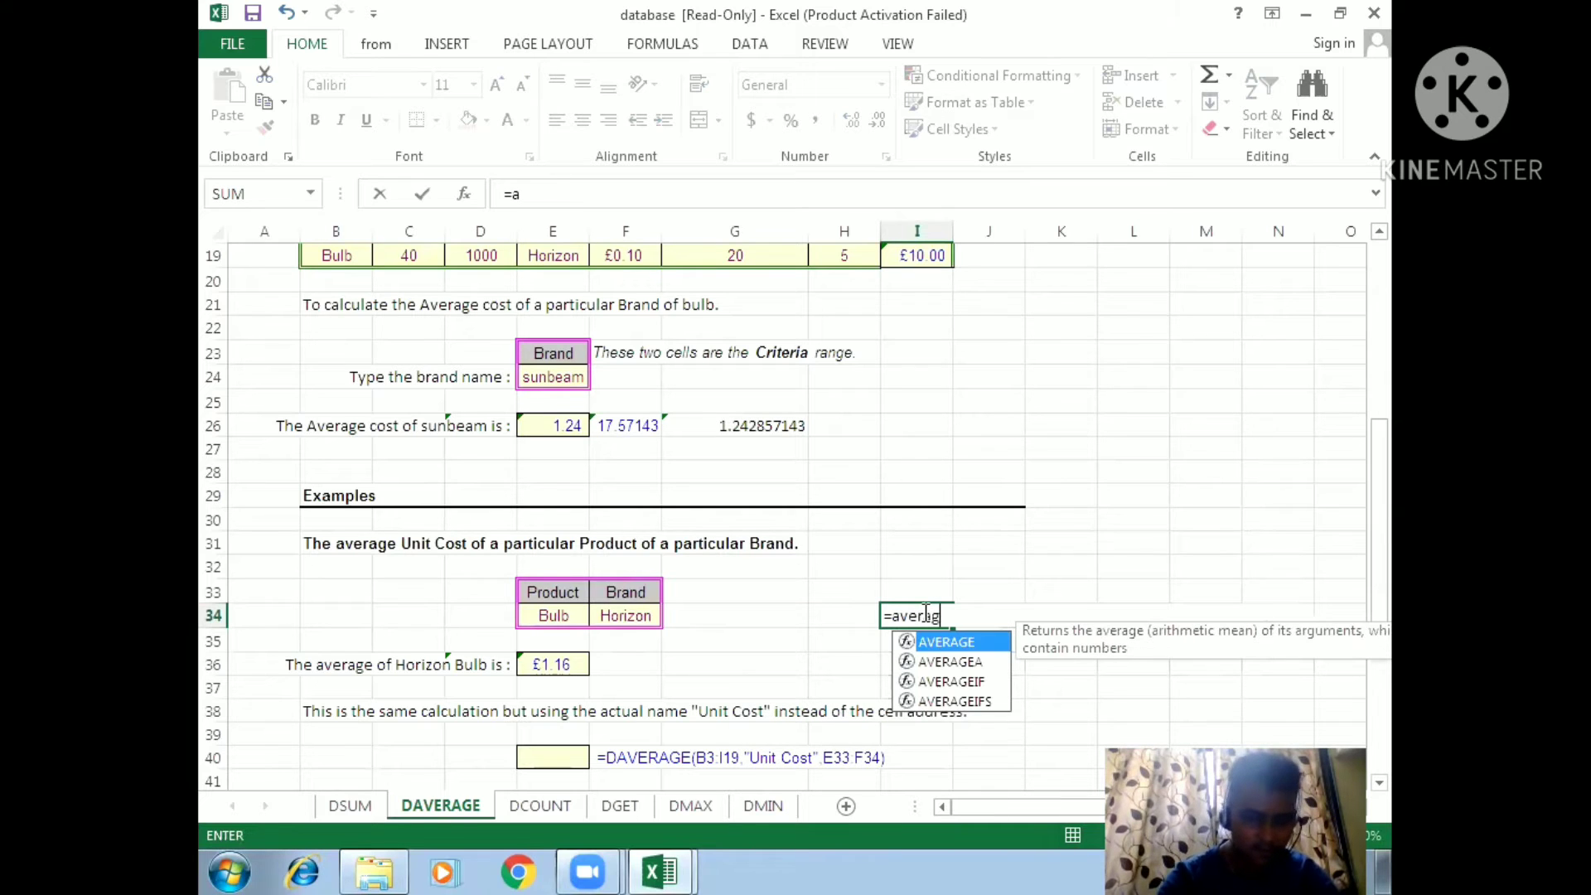
text(eifs)
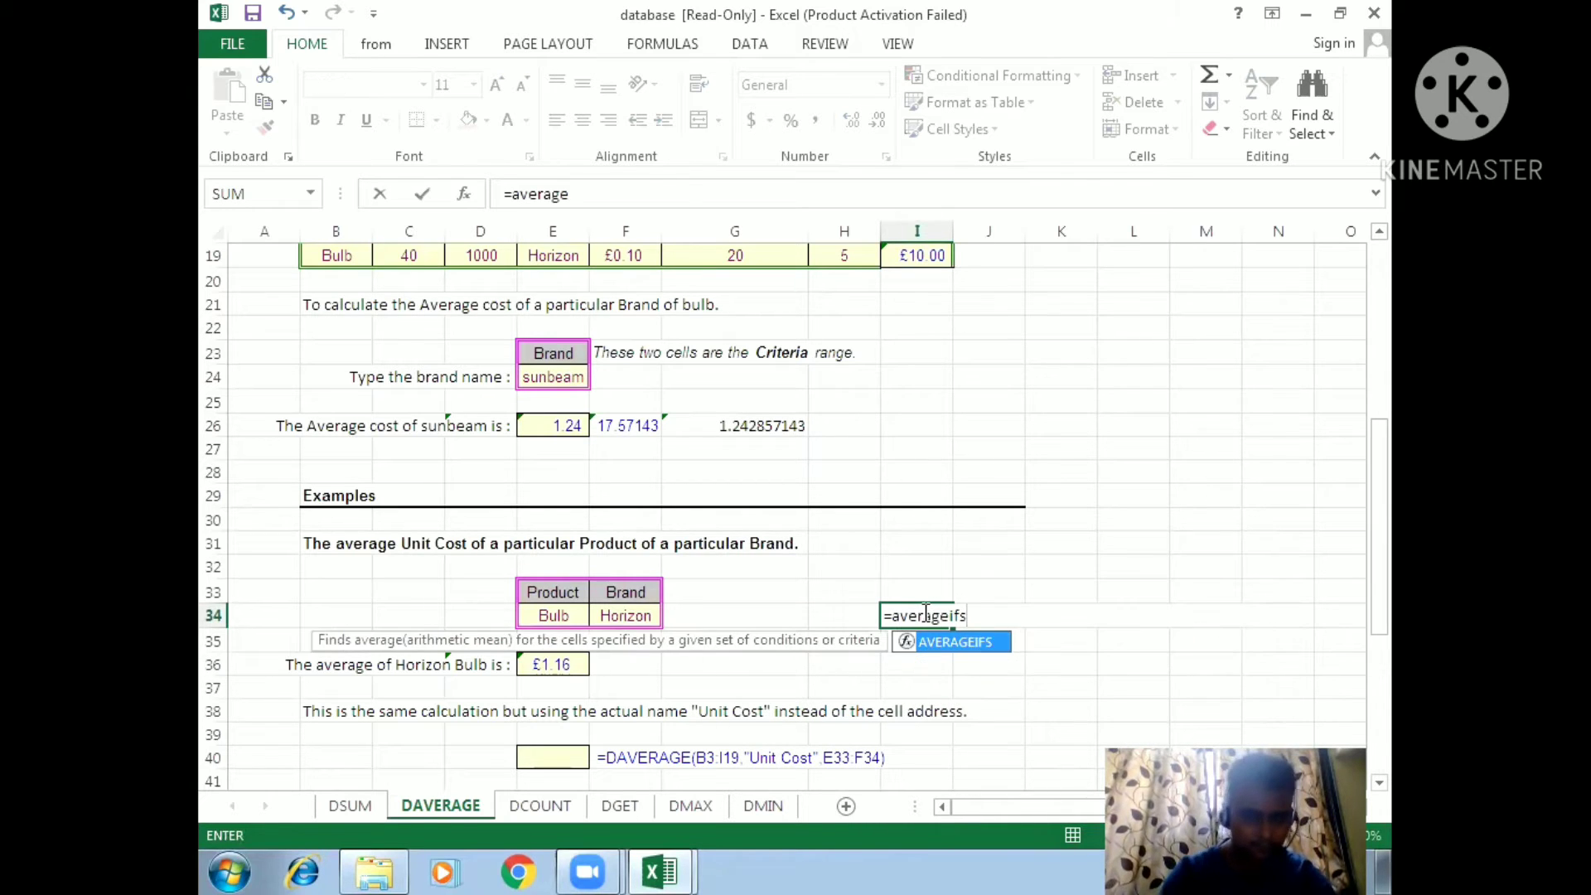
key(Tab)
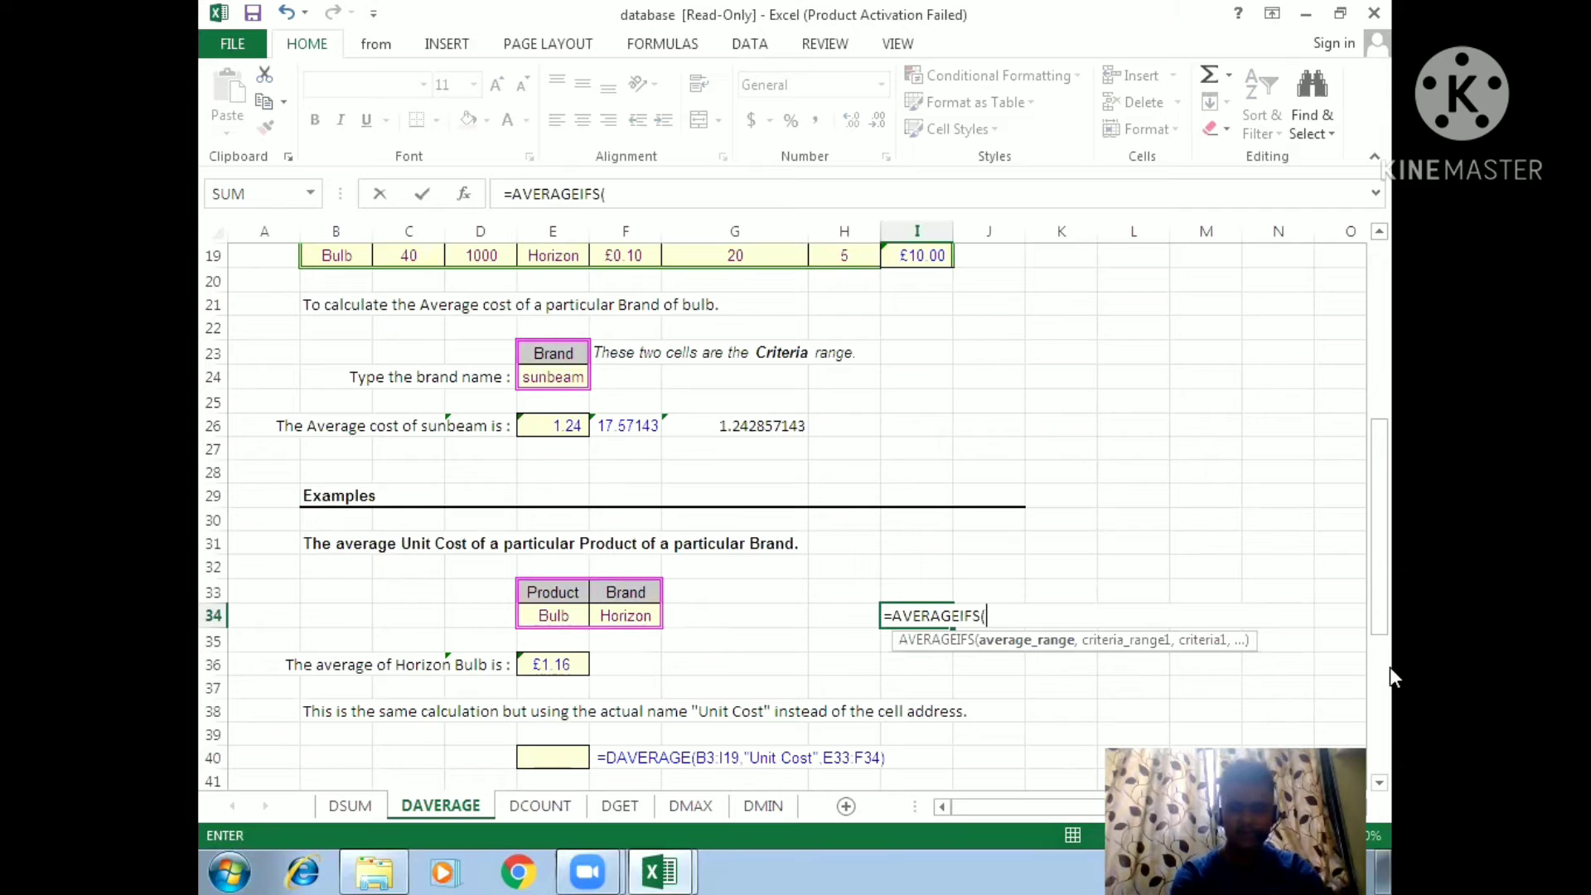
drag(1378, 595, 1379, 417)
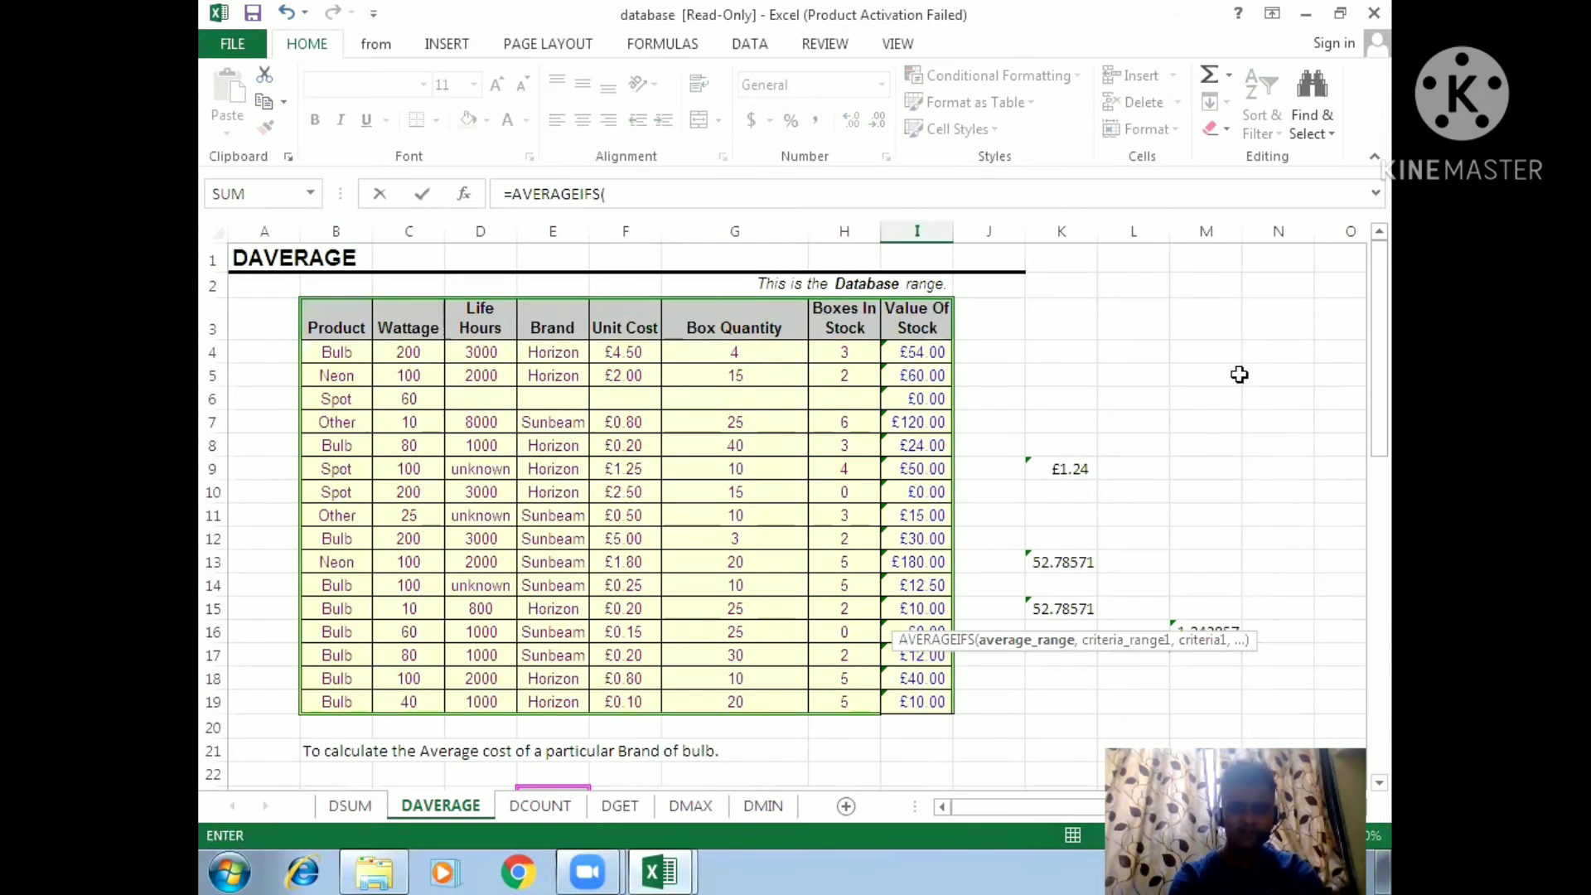
drag(917, 362, 941, 705)
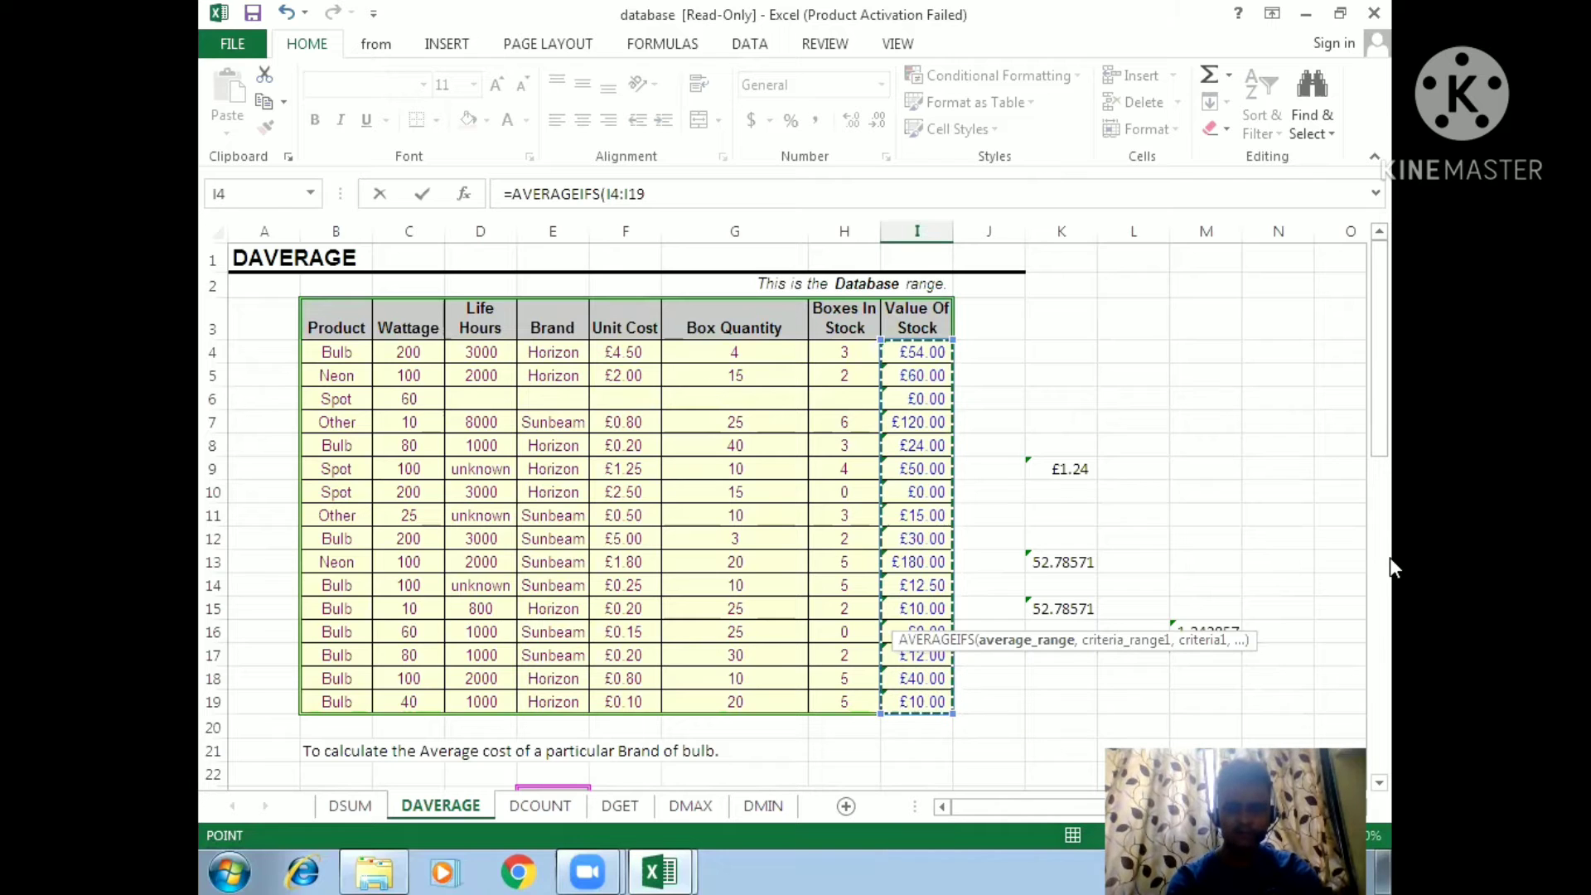
drag(1385, 383, 1389, 570)
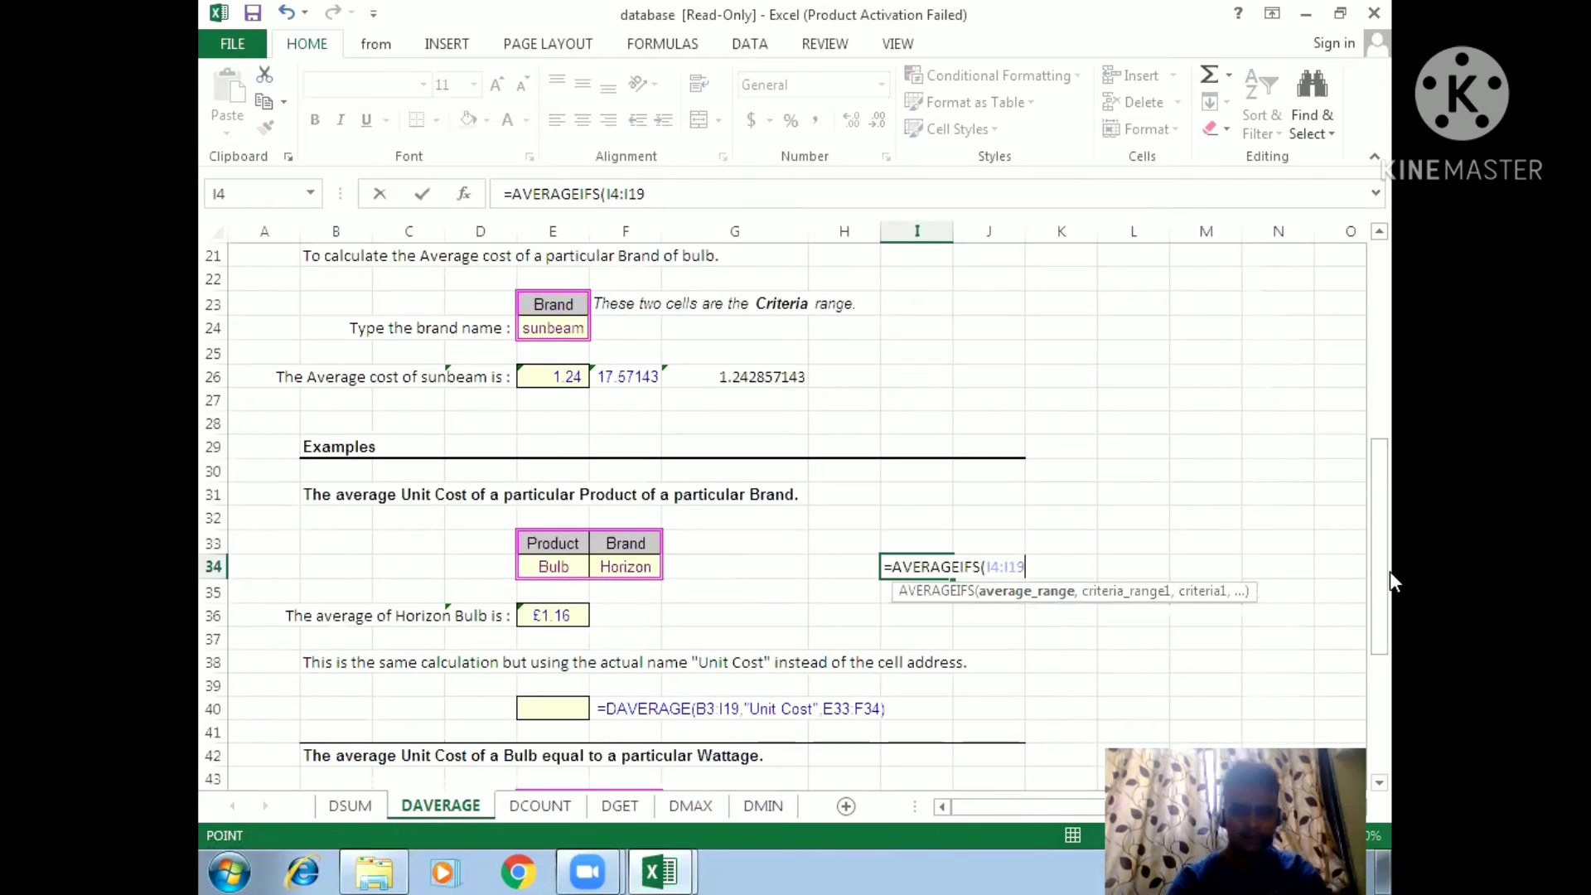
text(,)
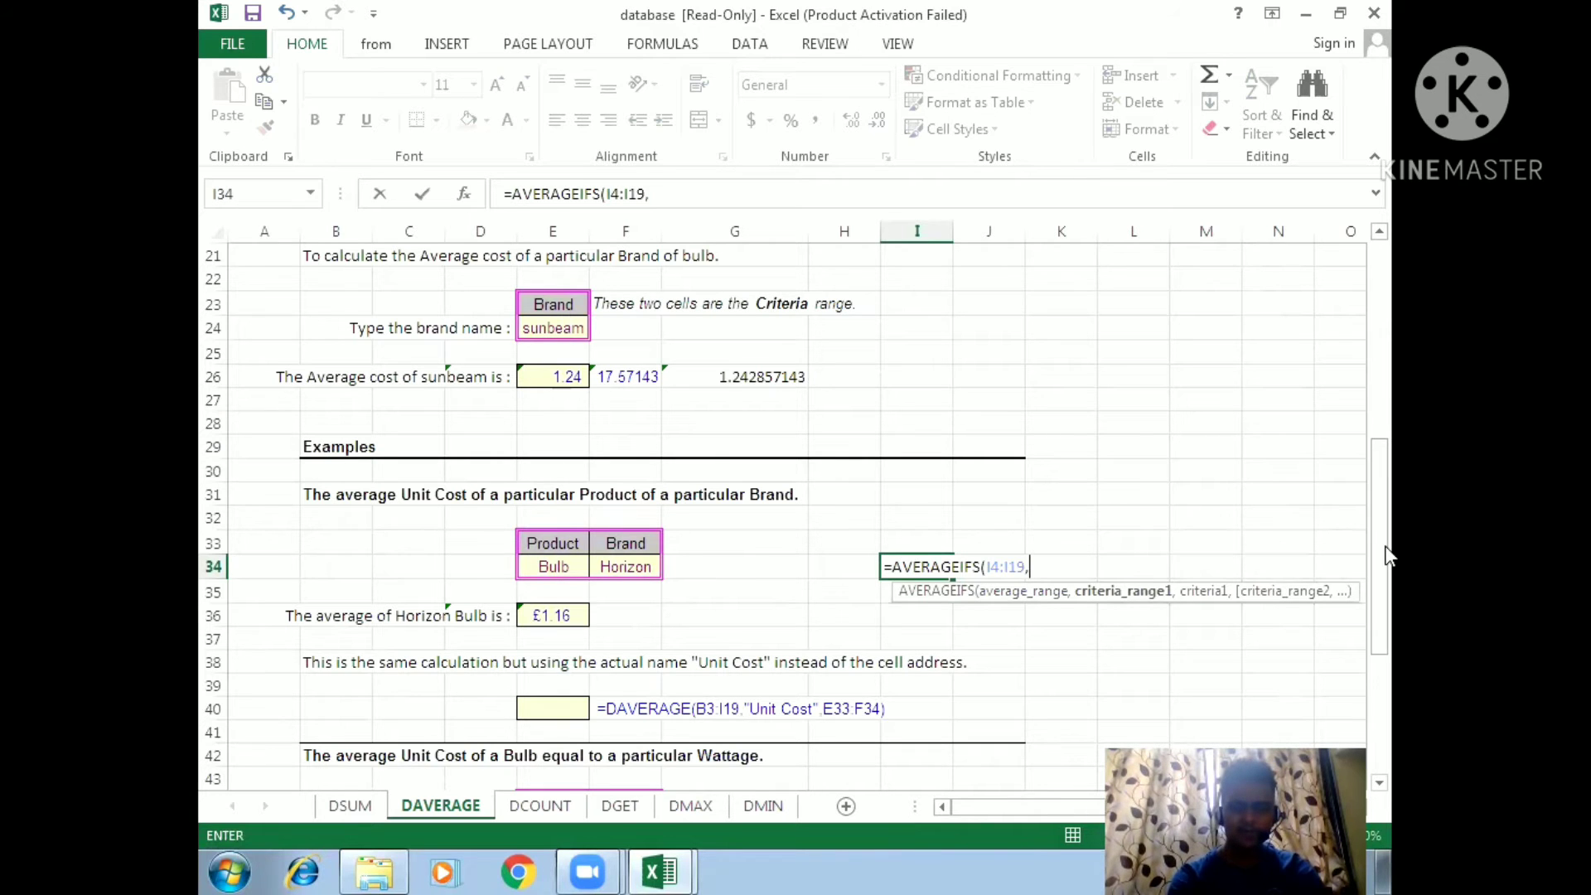
- Set the first condition of the restarted AVERAGEIFS formula to Product range B4:B19 with criterion "Bulb"
drag(1388, 543, 1388, 328)
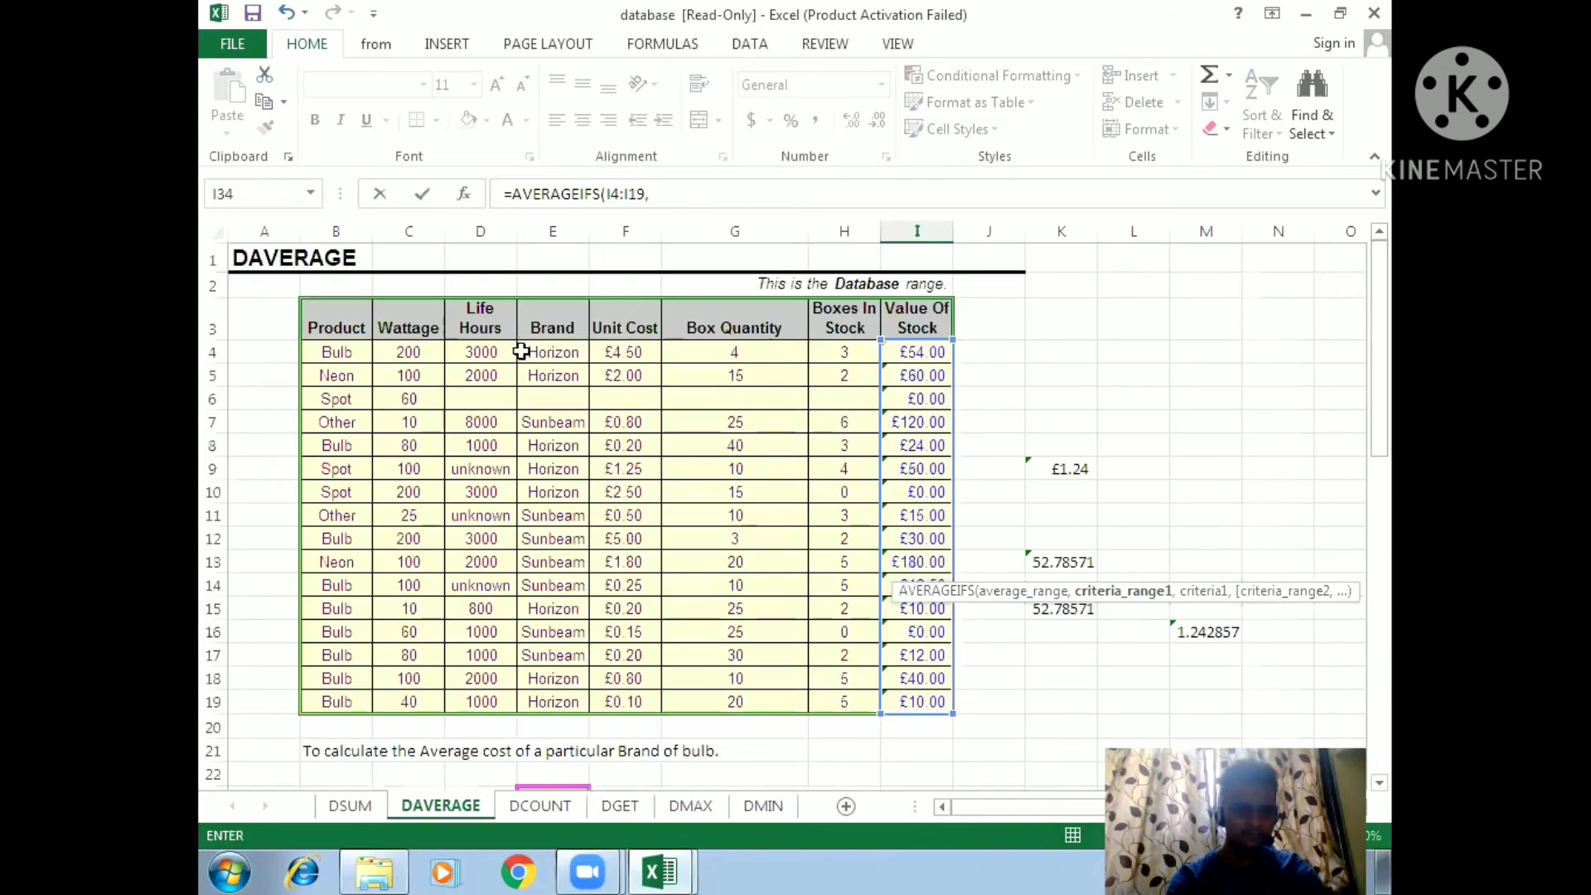
drag(339, 352, 345, 703)
drag(1378, 420, 1376, 617)
text(,)
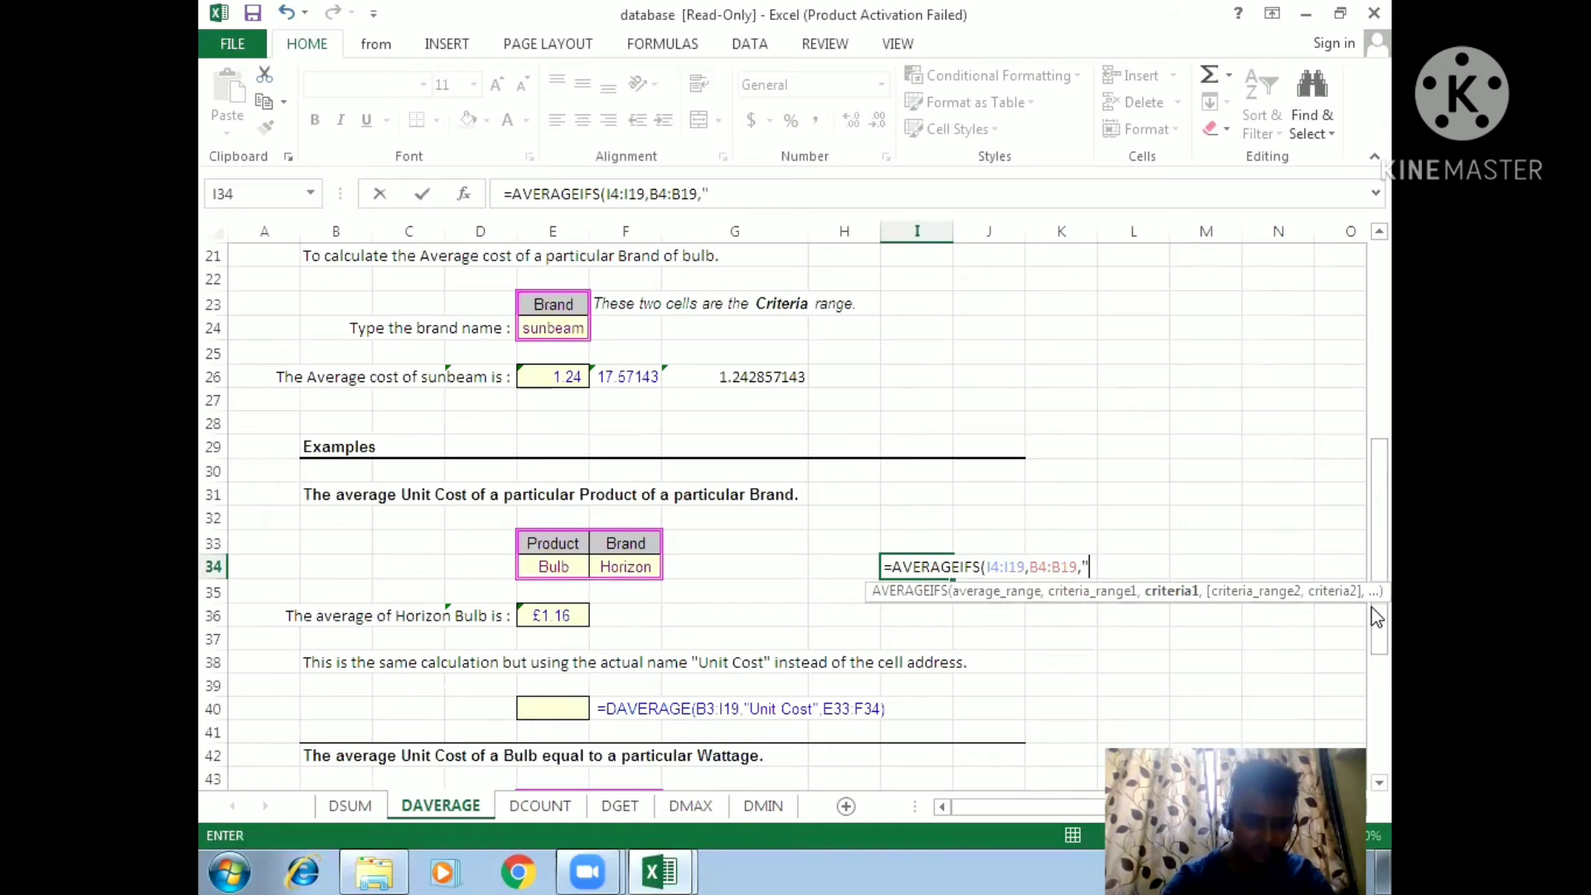
text("Bulb)
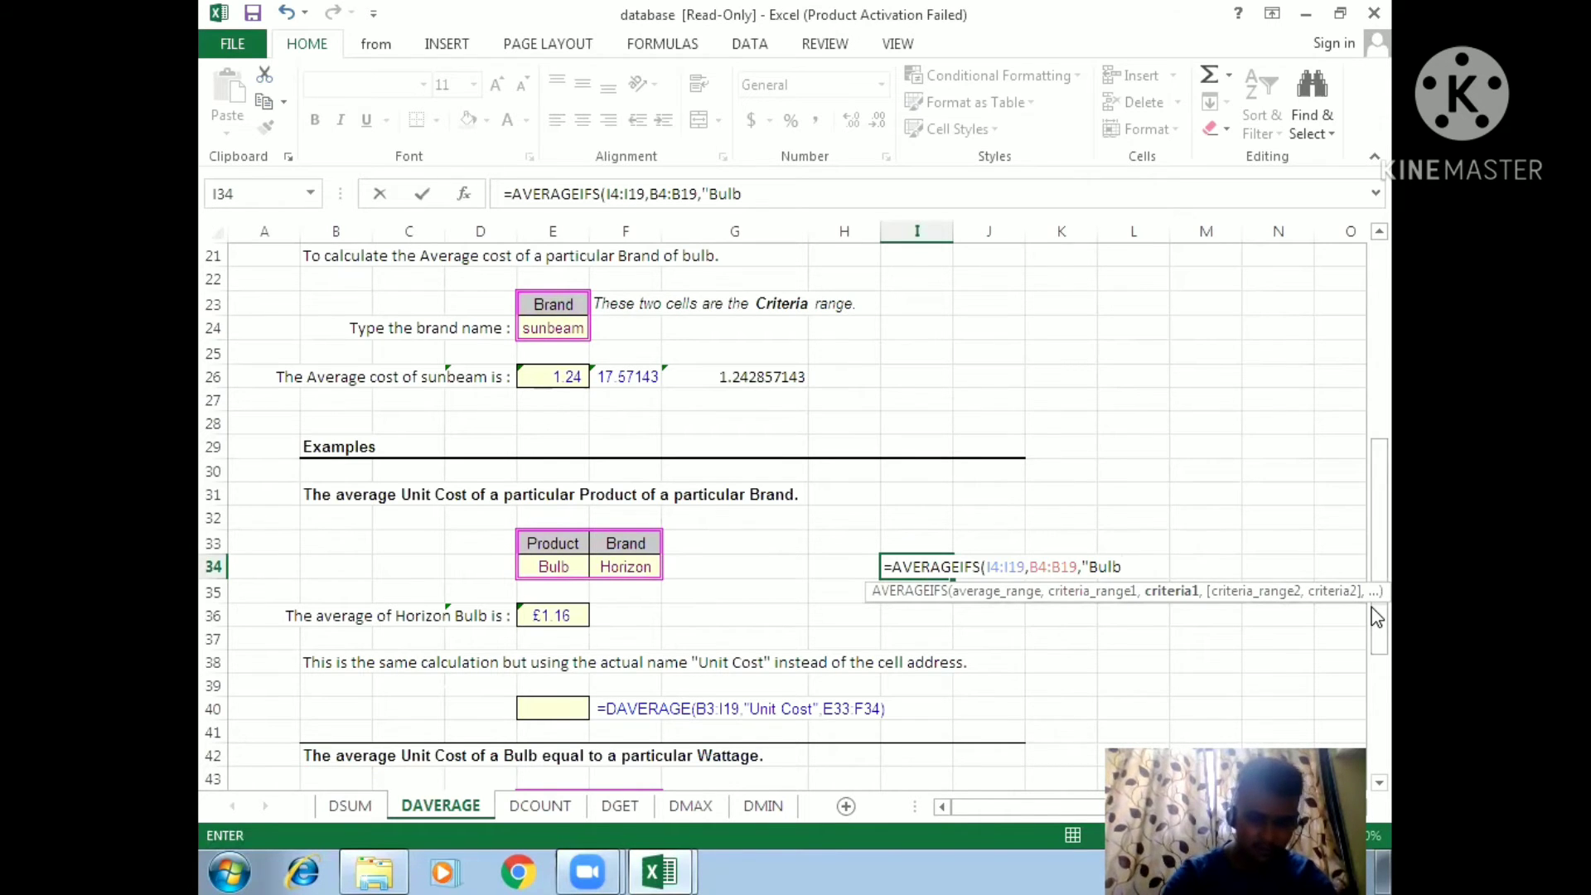
text(",)
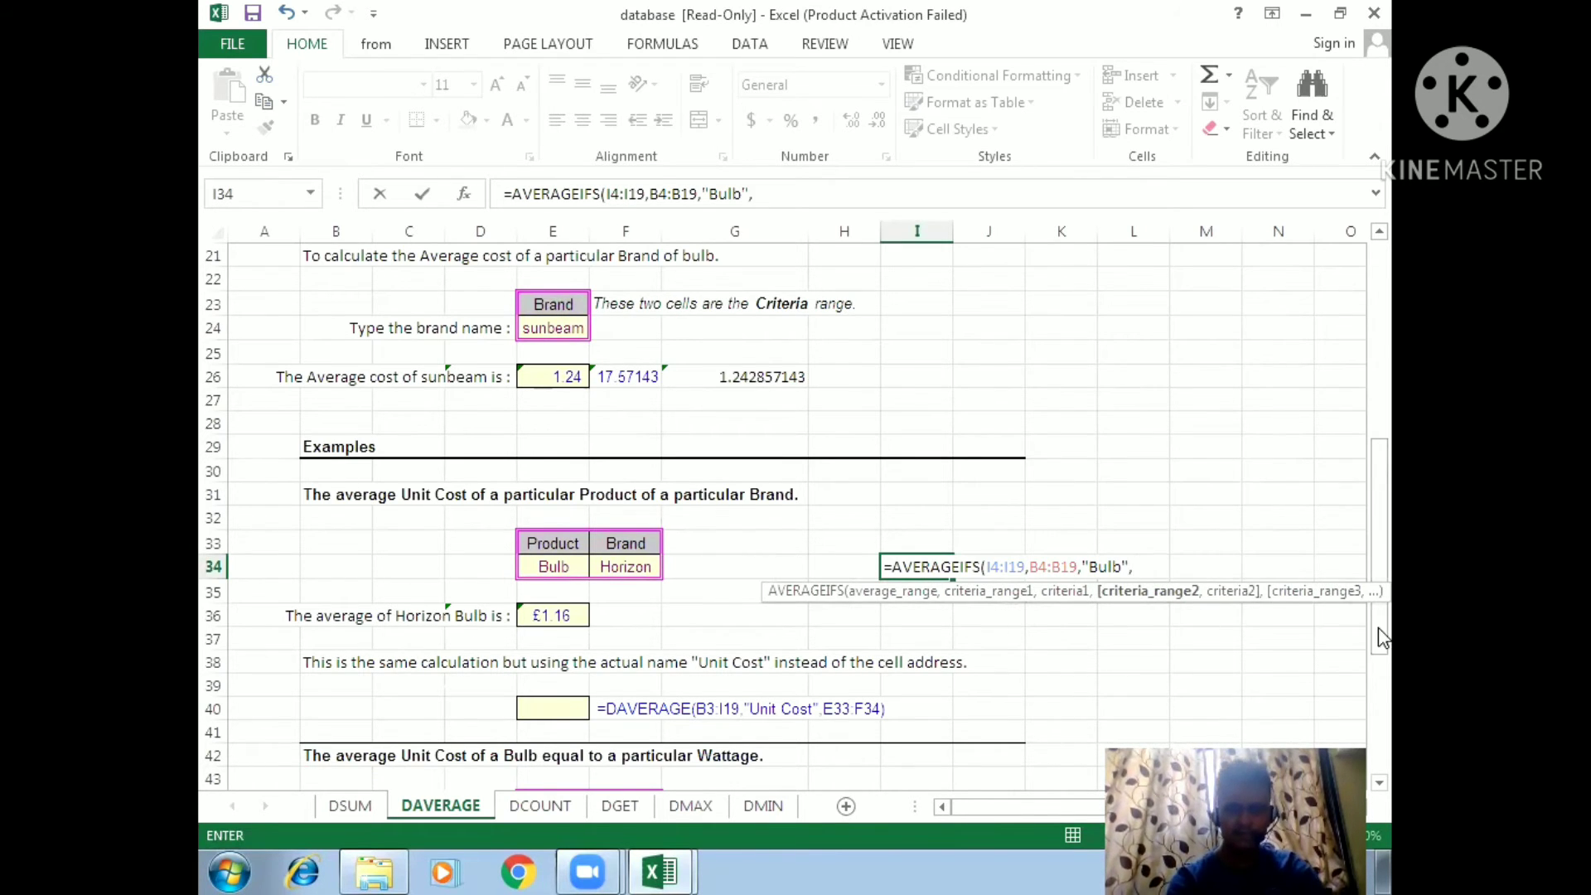
- Add the Brand range E4:E19 with criterion "Horizon" as the second condition and complete the AVERAGEIFS formula in I34
drag(1386, 629, 1366, 354)
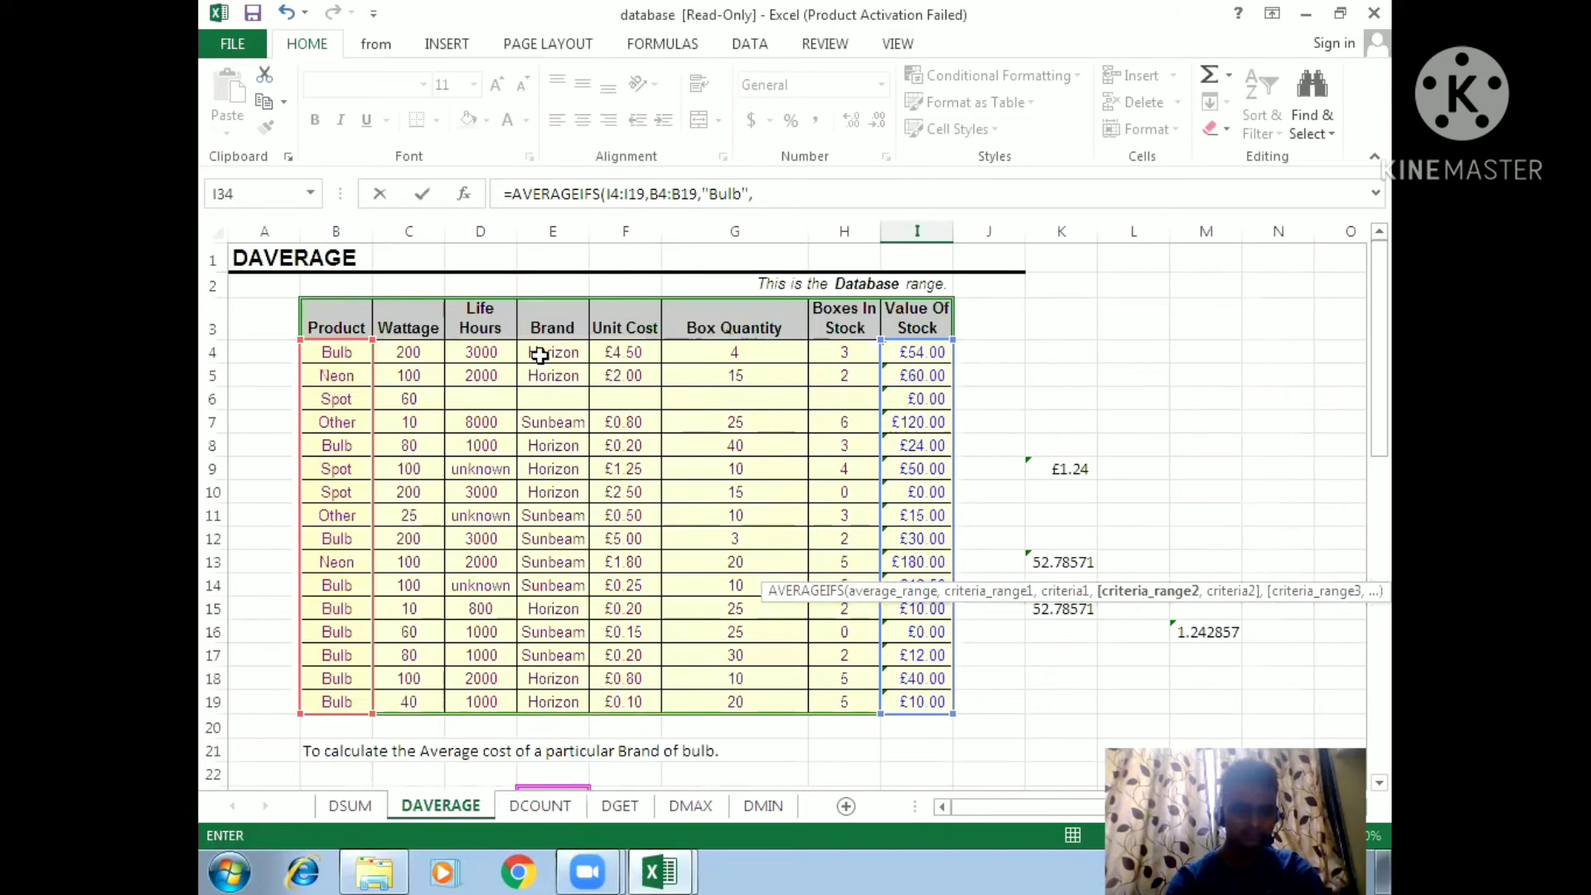
drag(539, 352, 530, 667)
drag(531, 681, 536, 702)
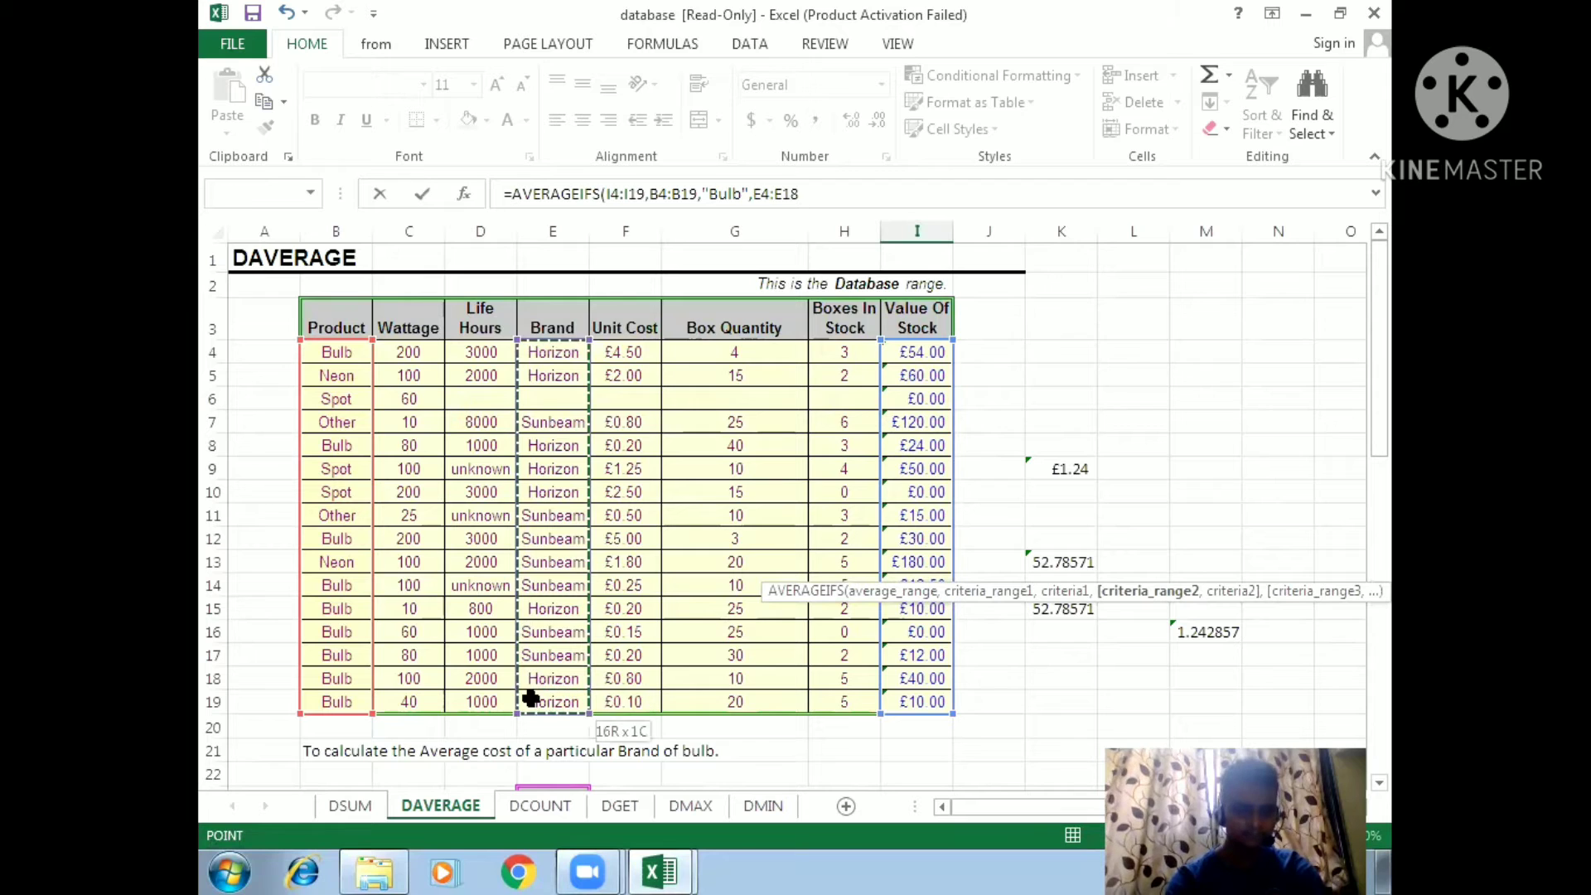
drag(1380, 448, 1387, 635)
text(,)
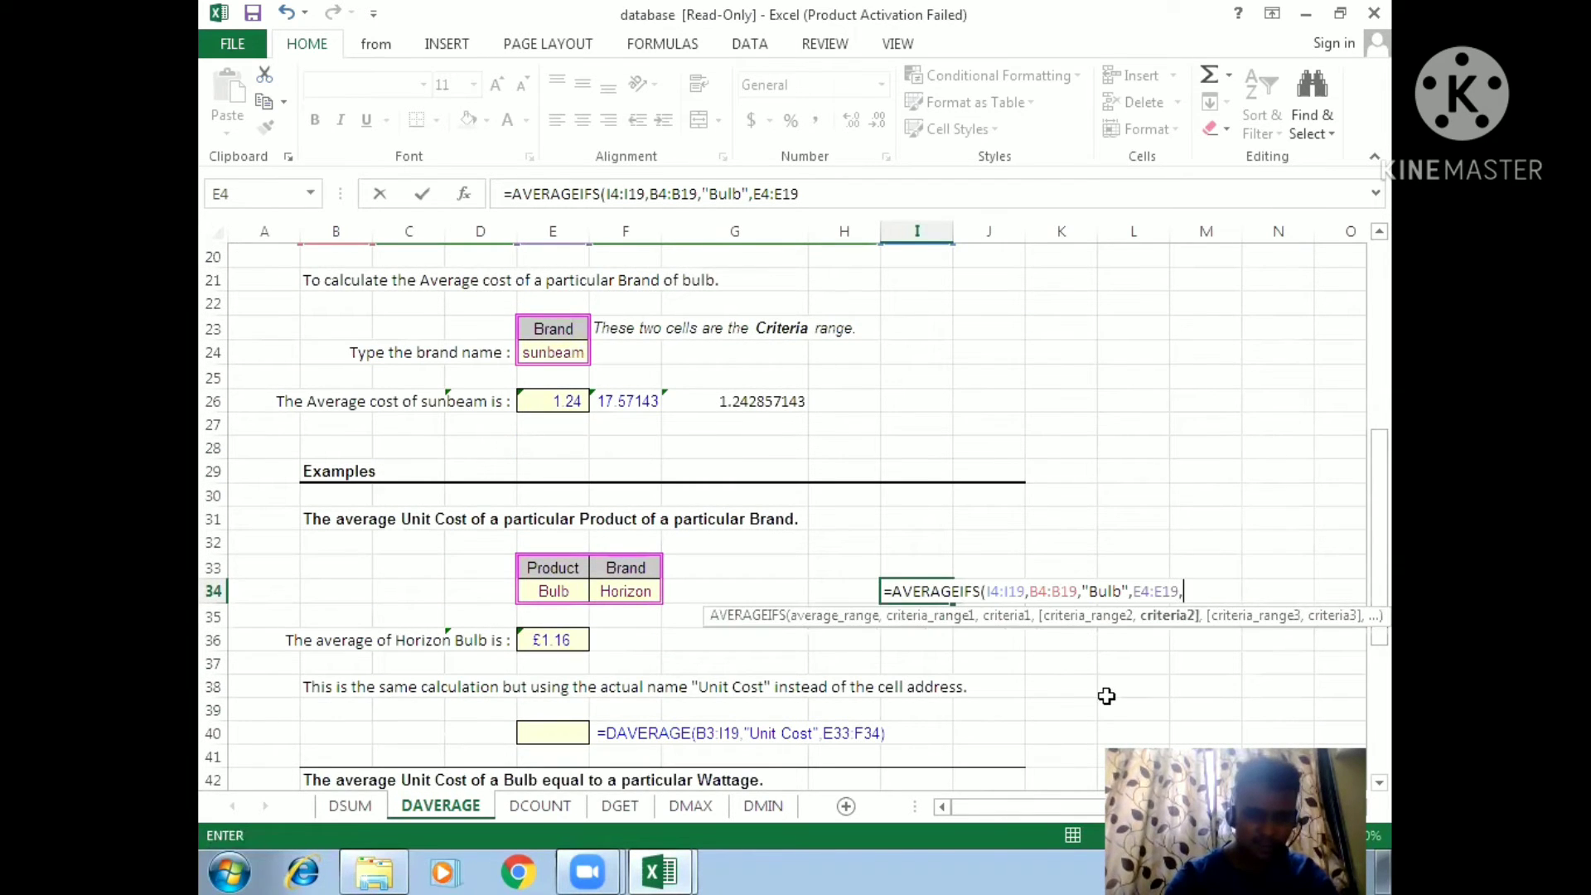
text("Ho)
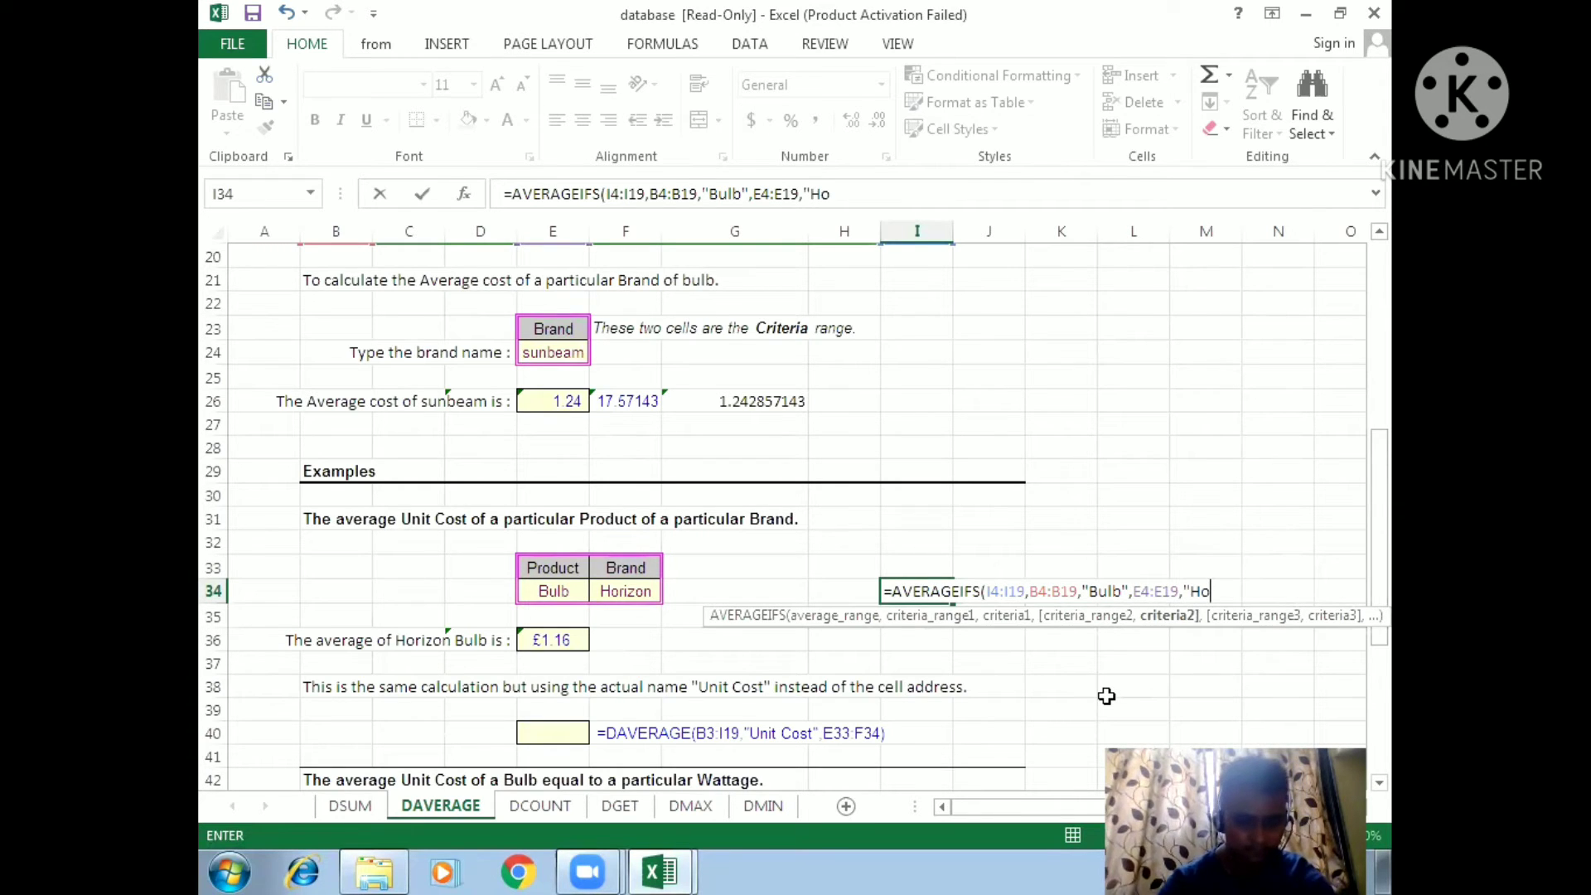
text(ro)
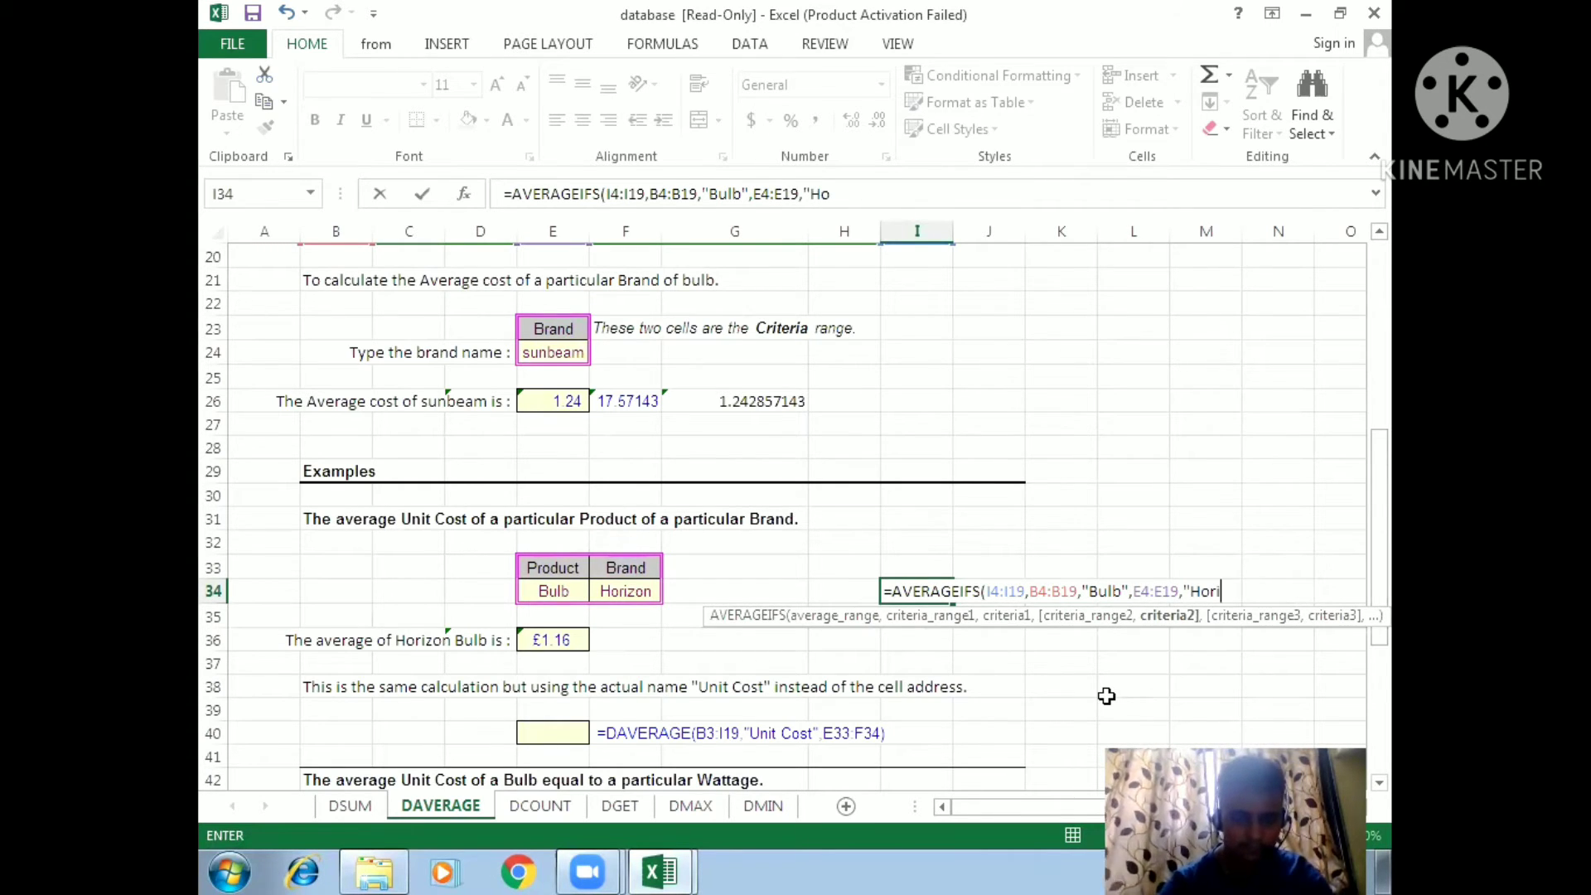
text(zon")
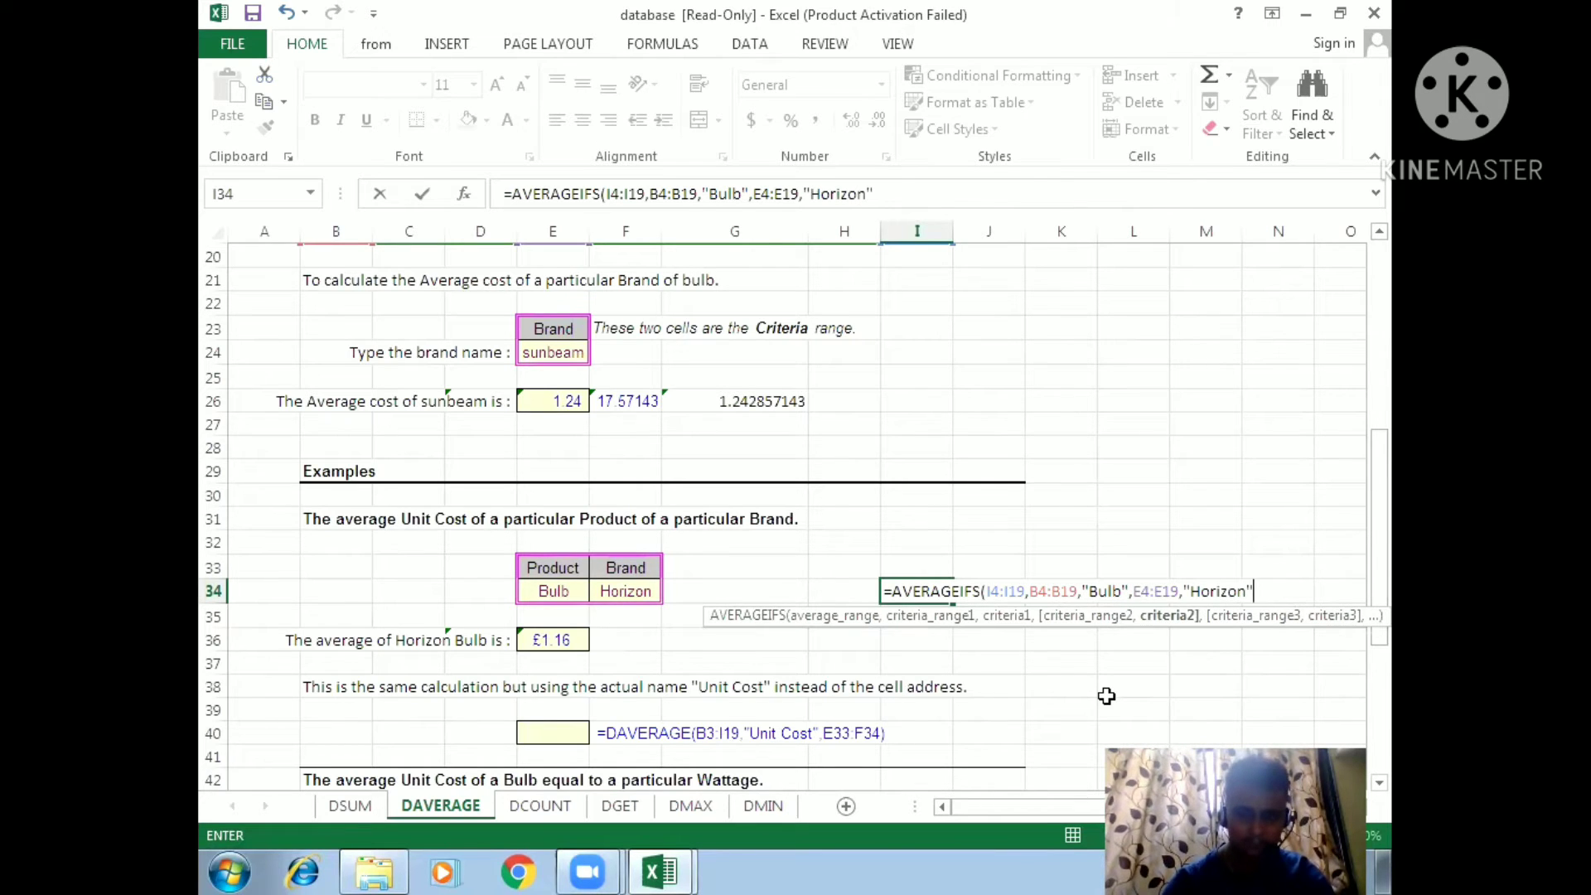
key(Return)
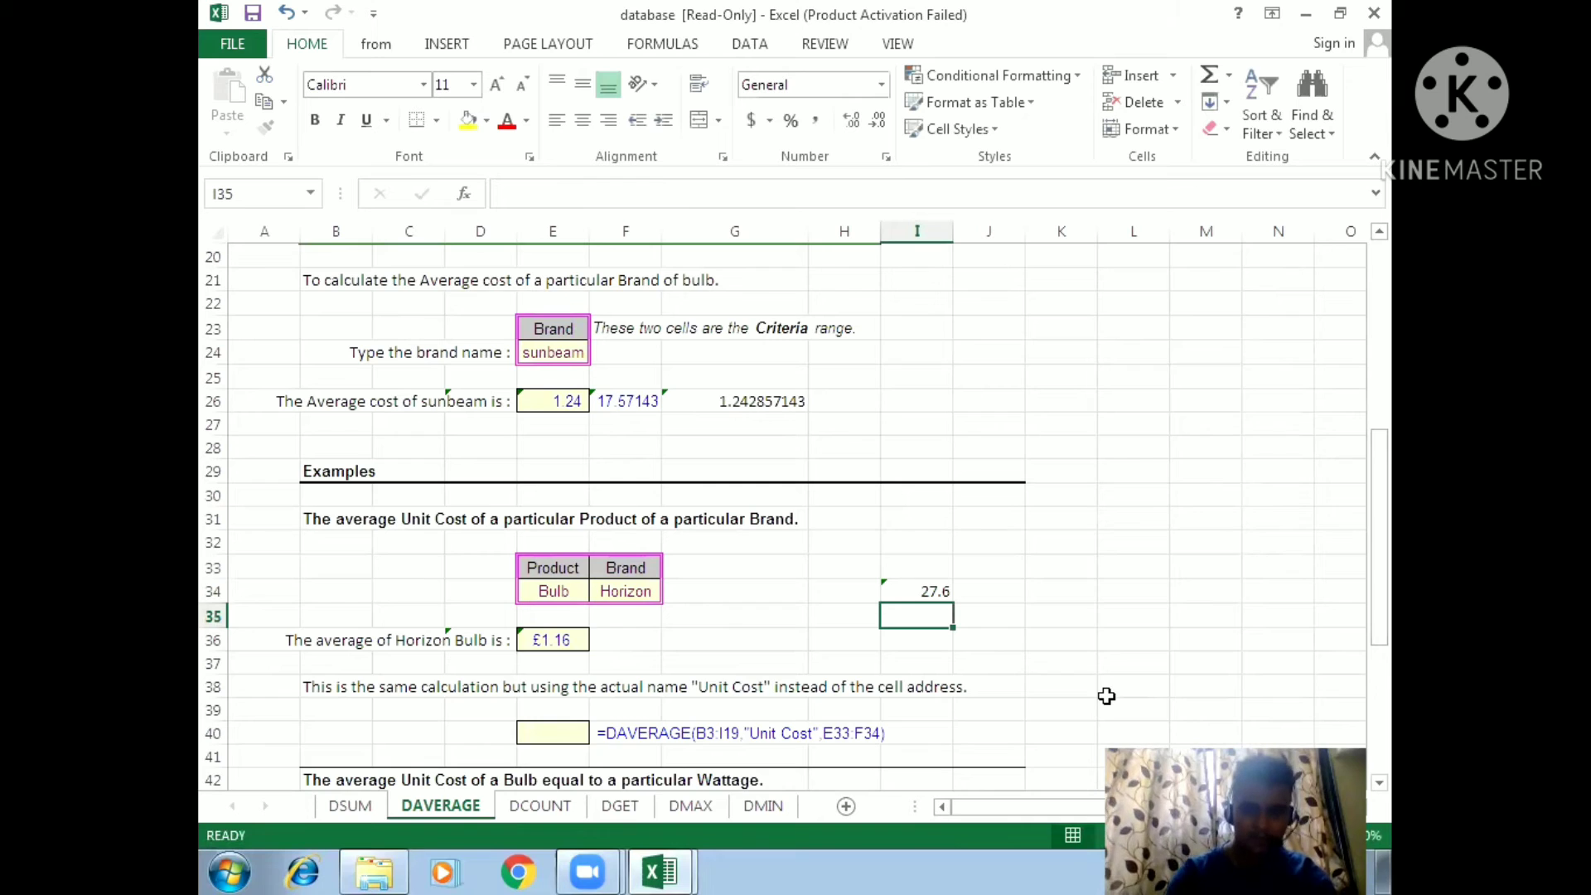
click(940, 591)
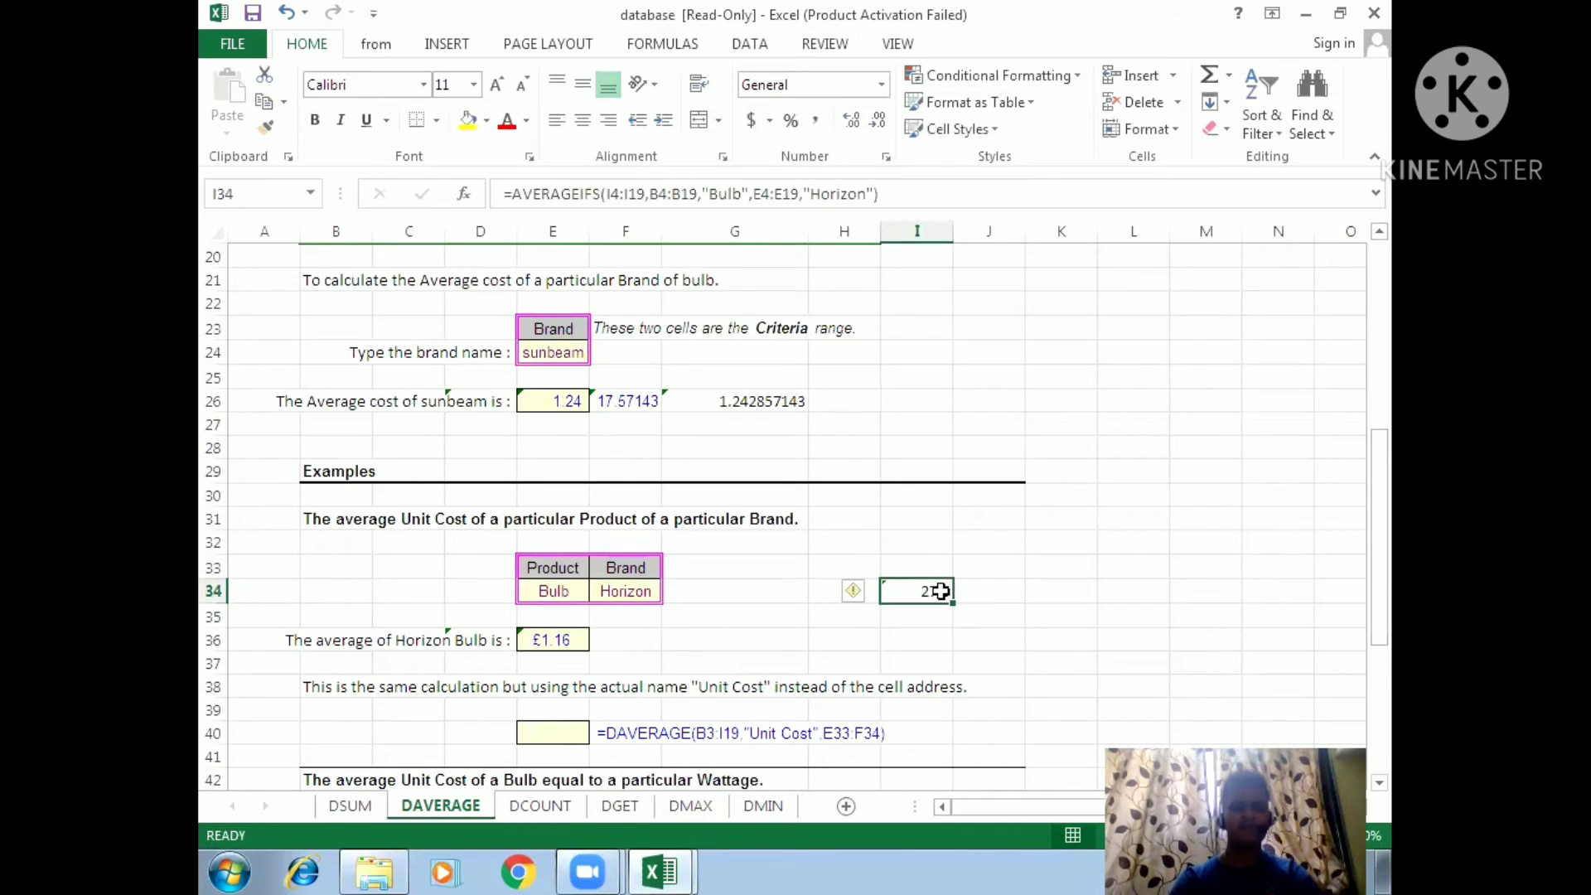
- Start a DAVERAGE formula in I35 with the whole table B3:I19, including headers, as the database
click(557, 569)
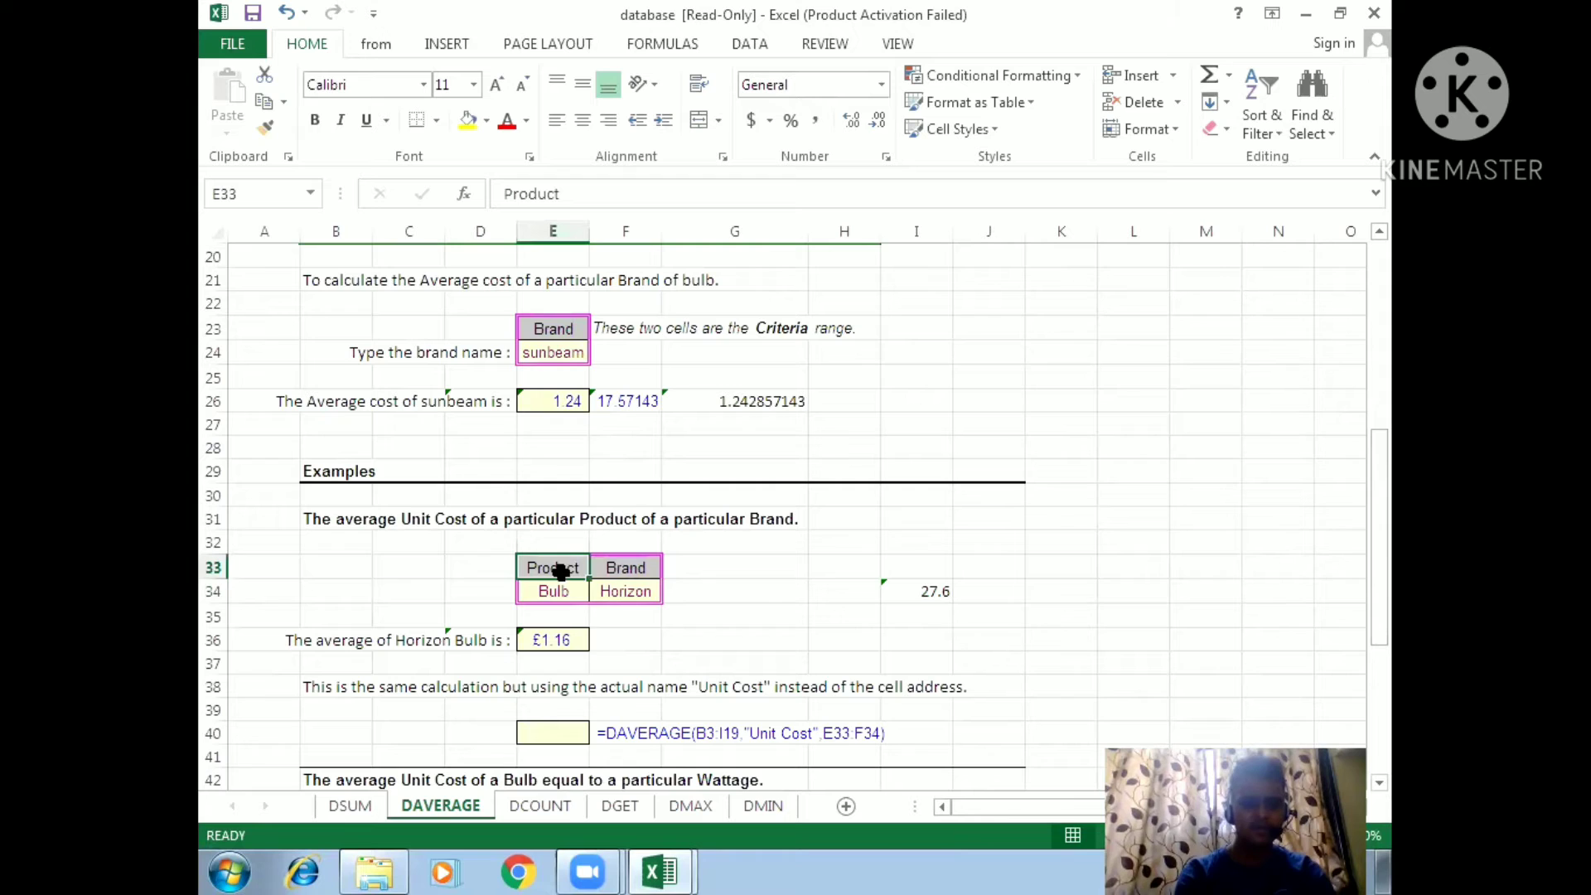
click(928, 591)
click(929, 621)
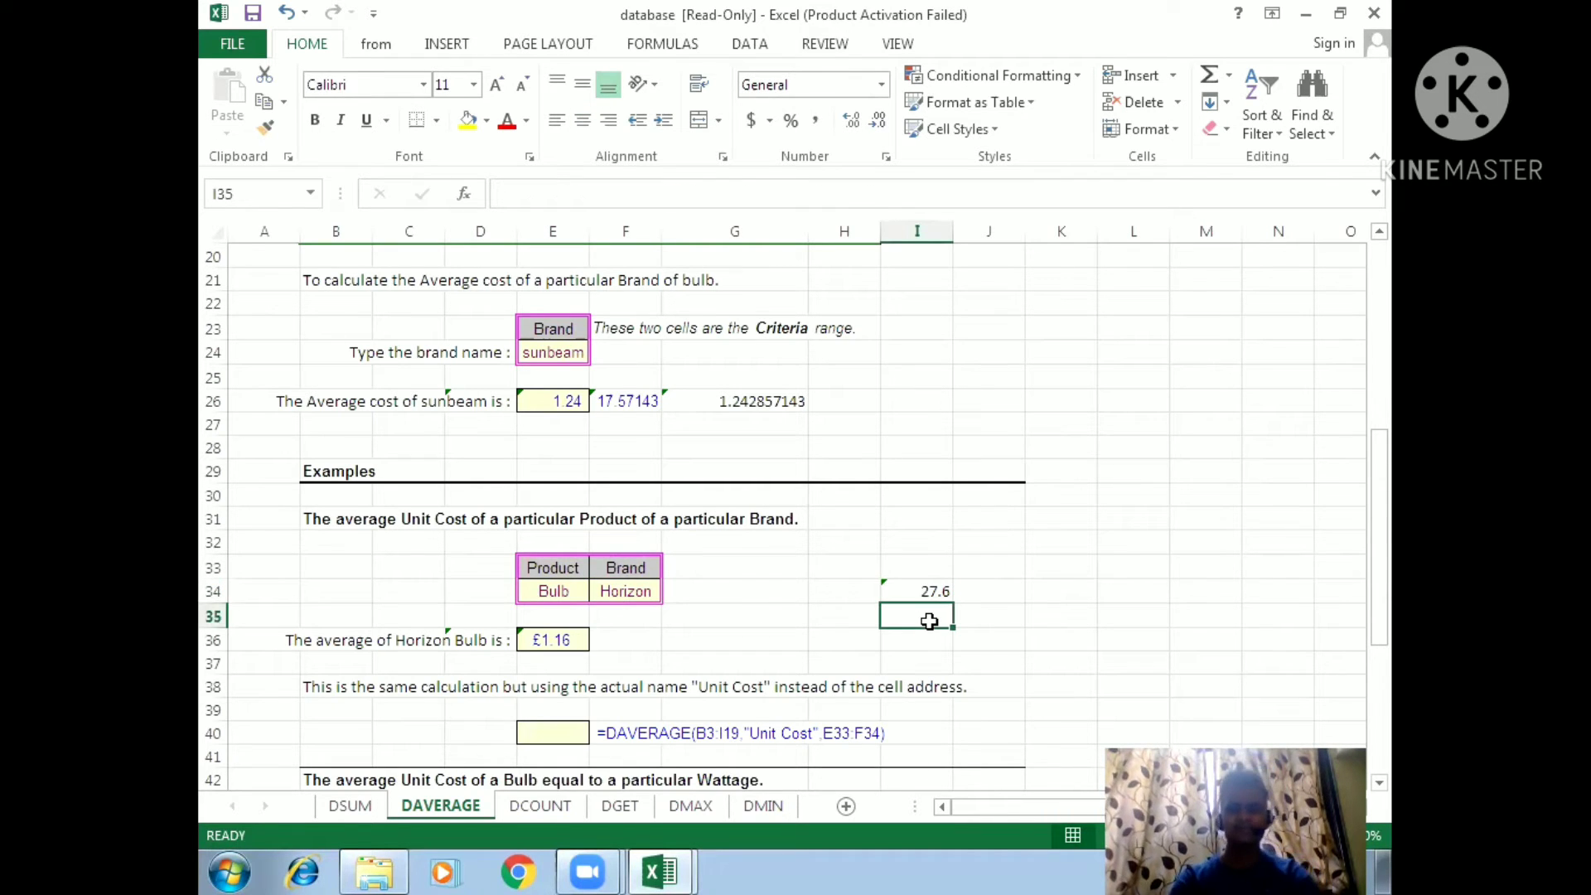
text(=)
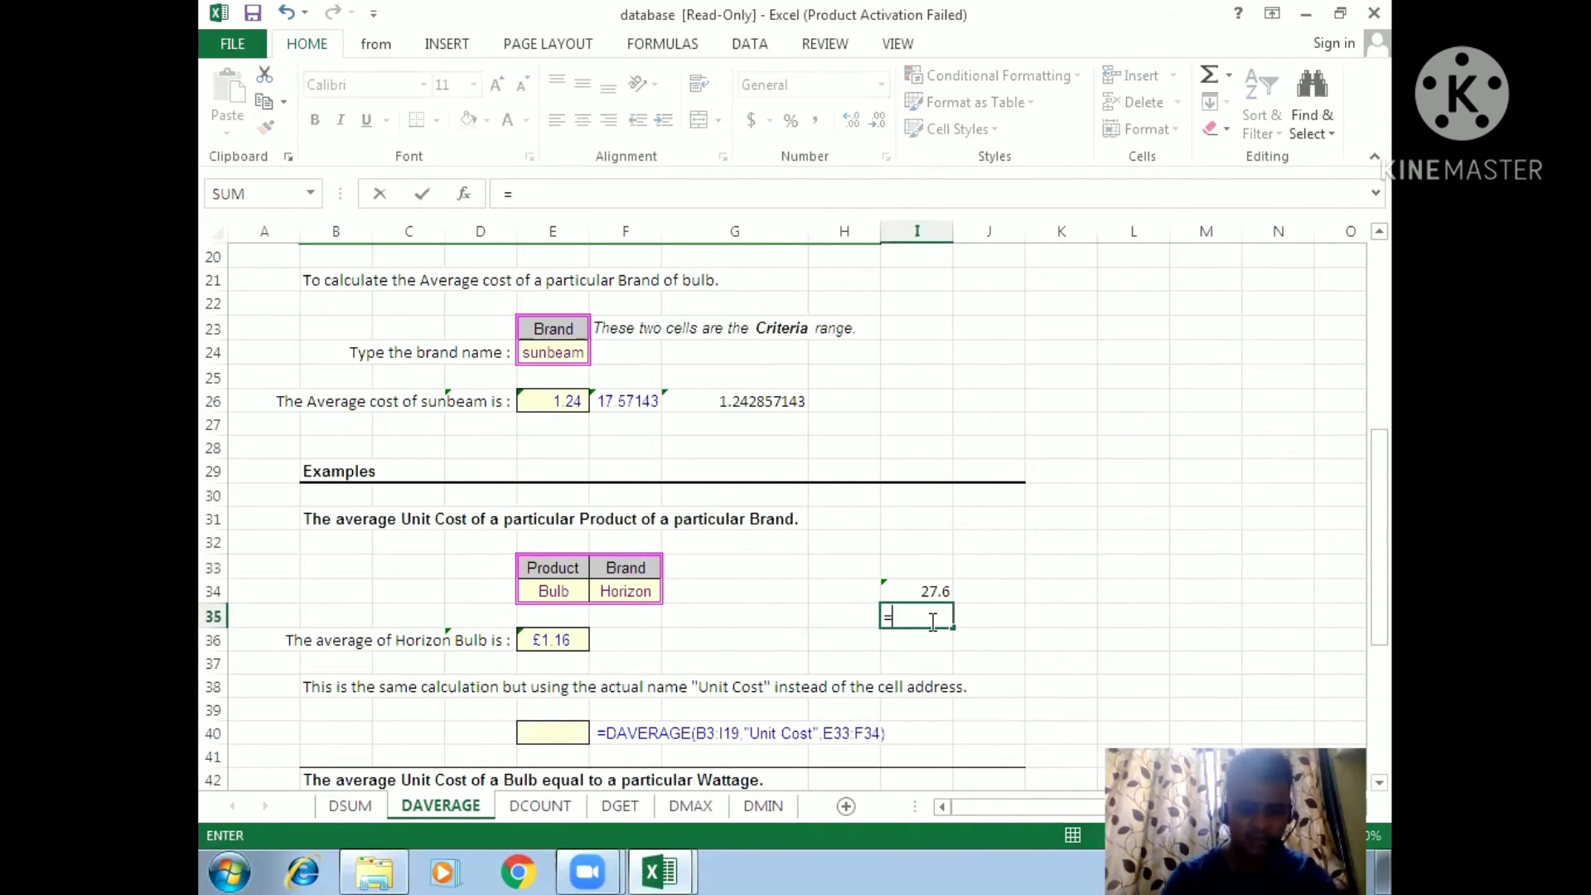
text(daver)
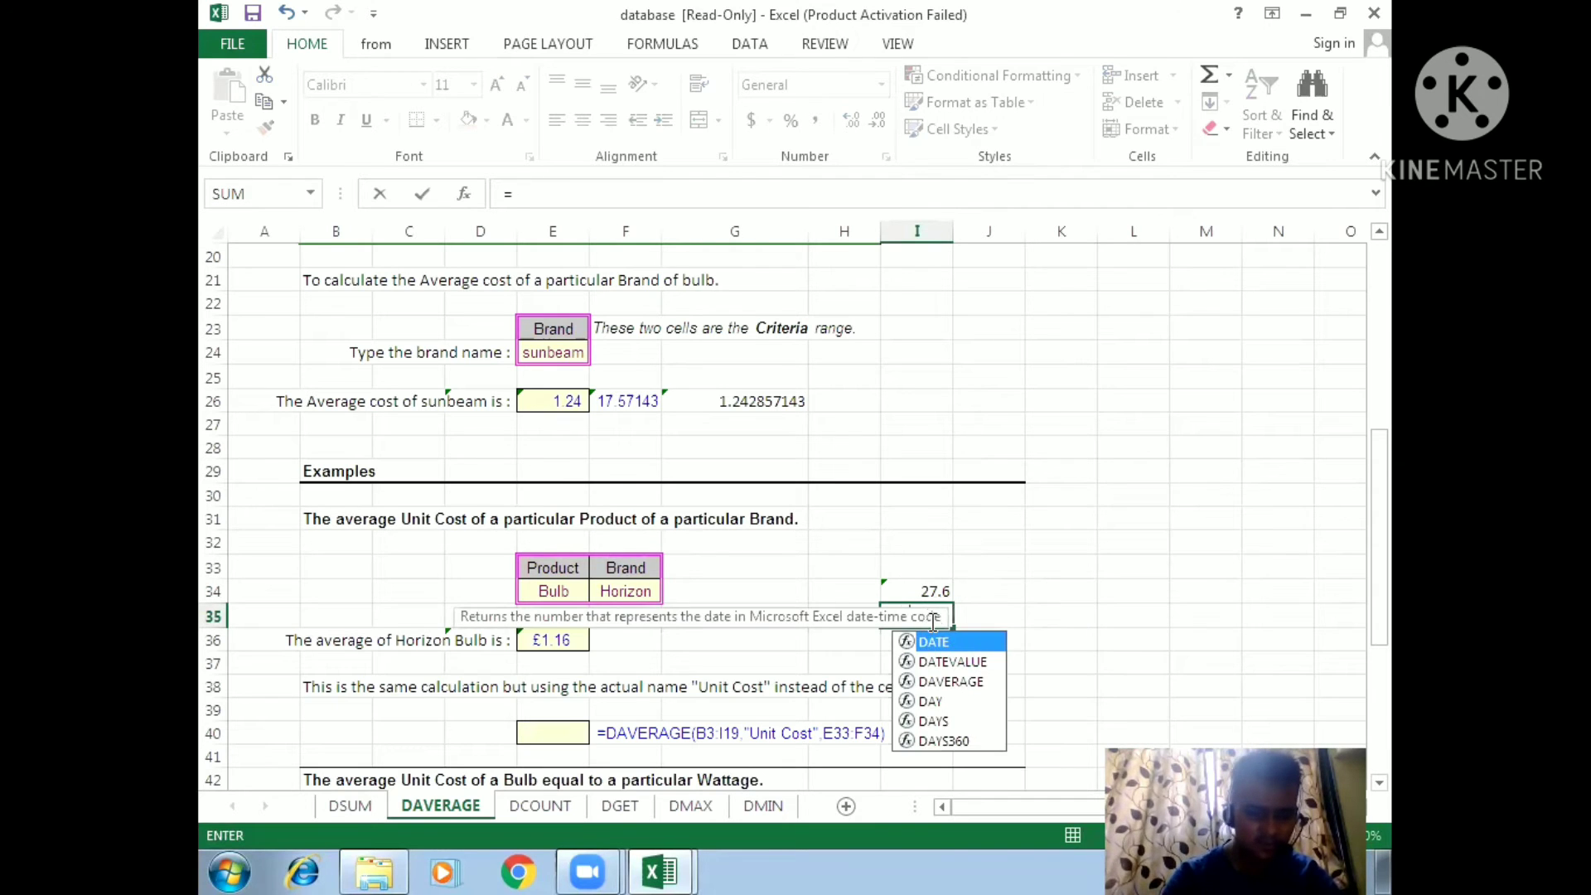
text(a)
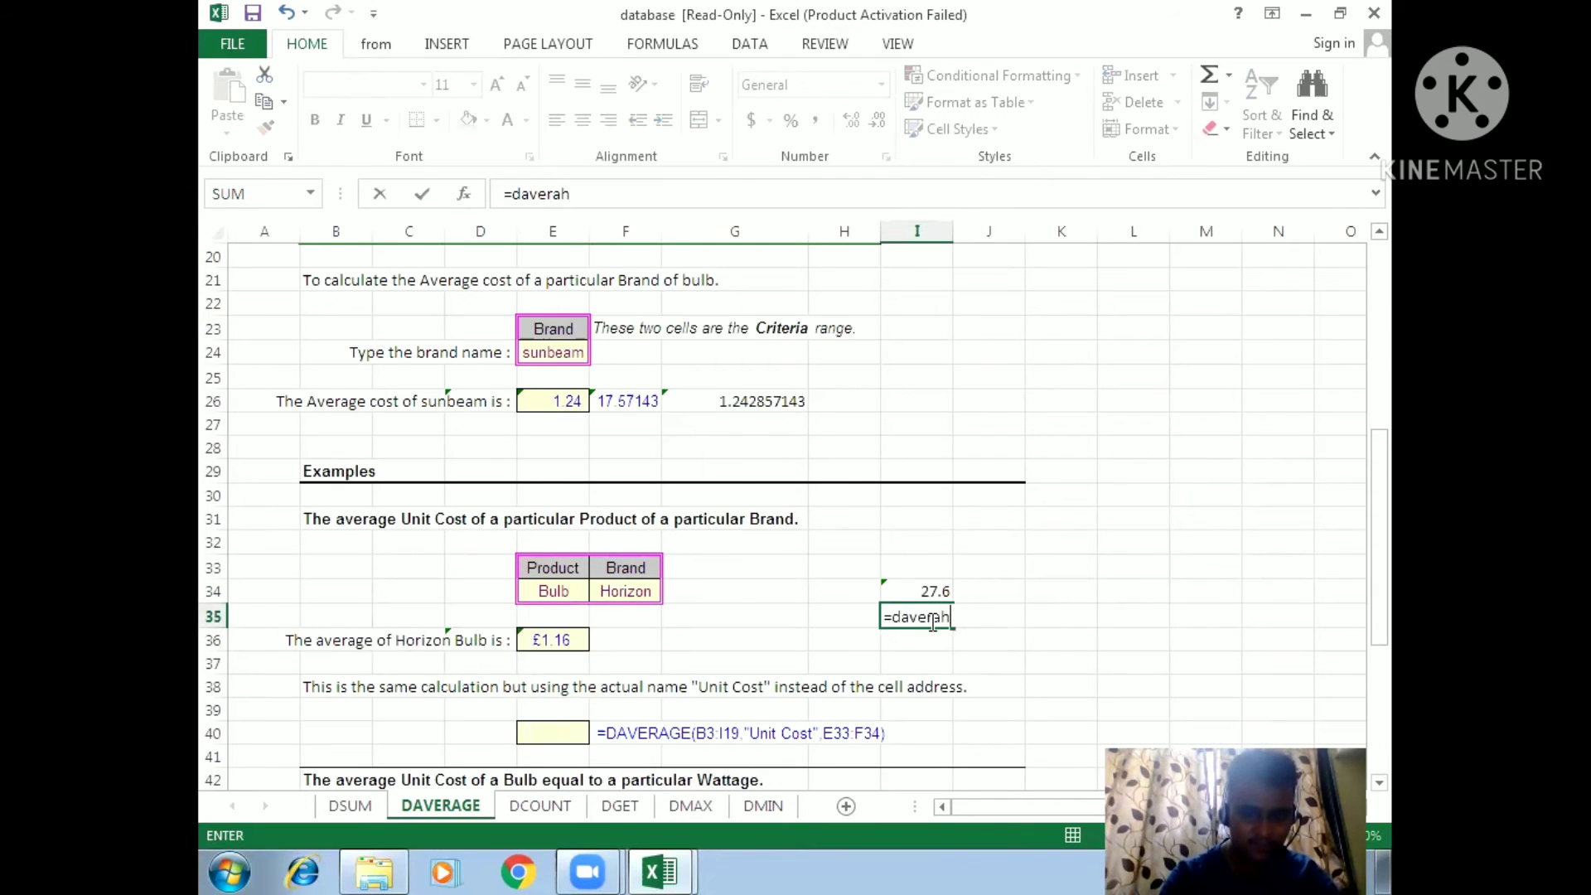
key(Tab)
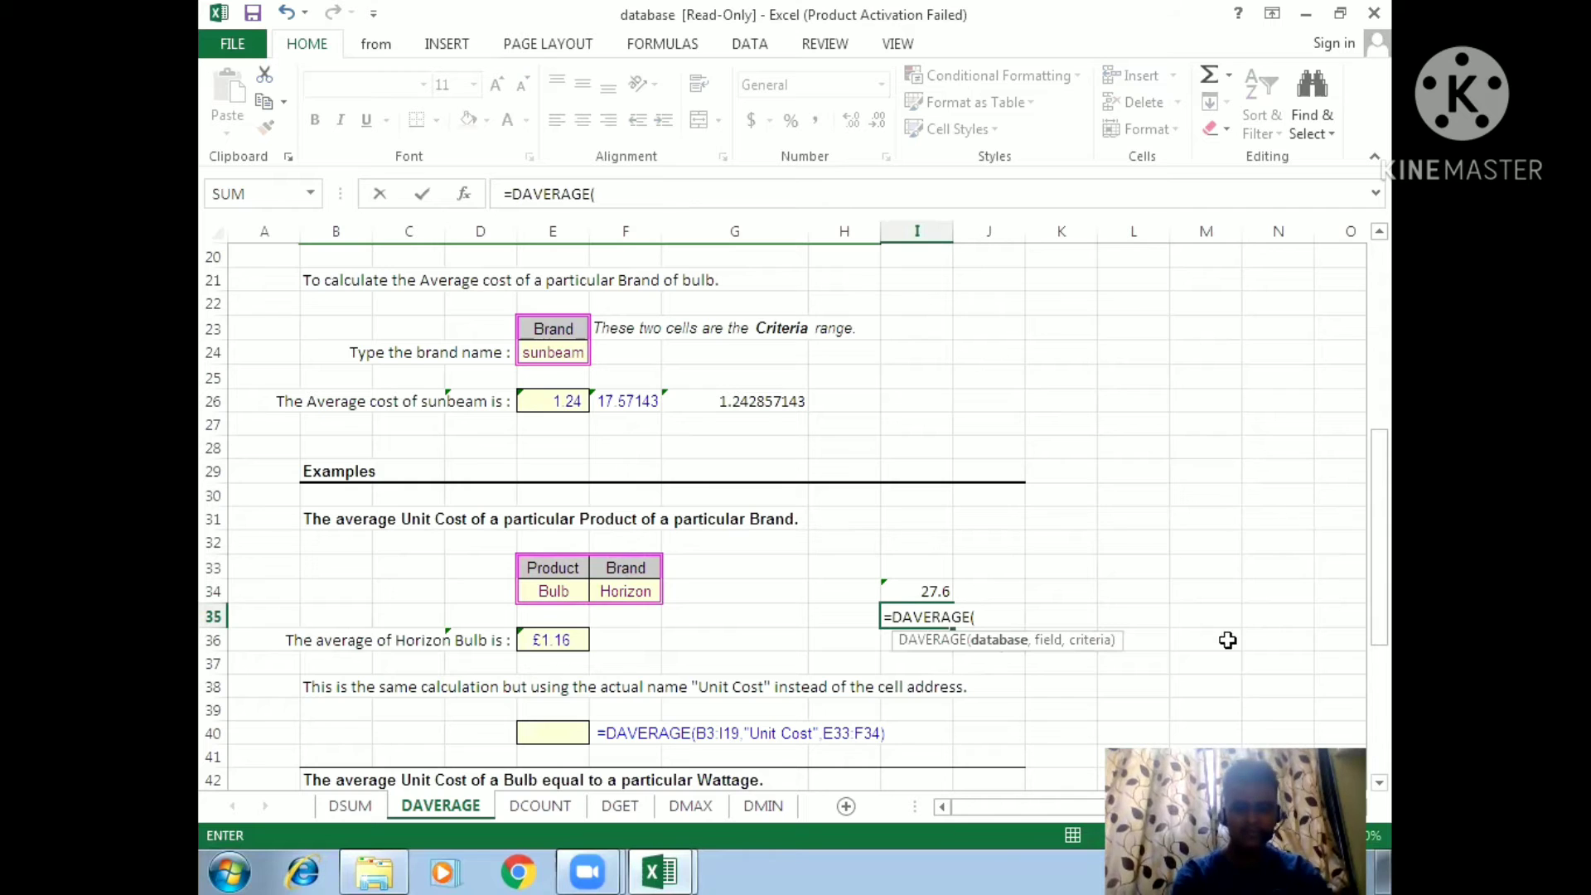
drag(1383, 567, 1379, 323)
drag(340, 314, 908, 693)
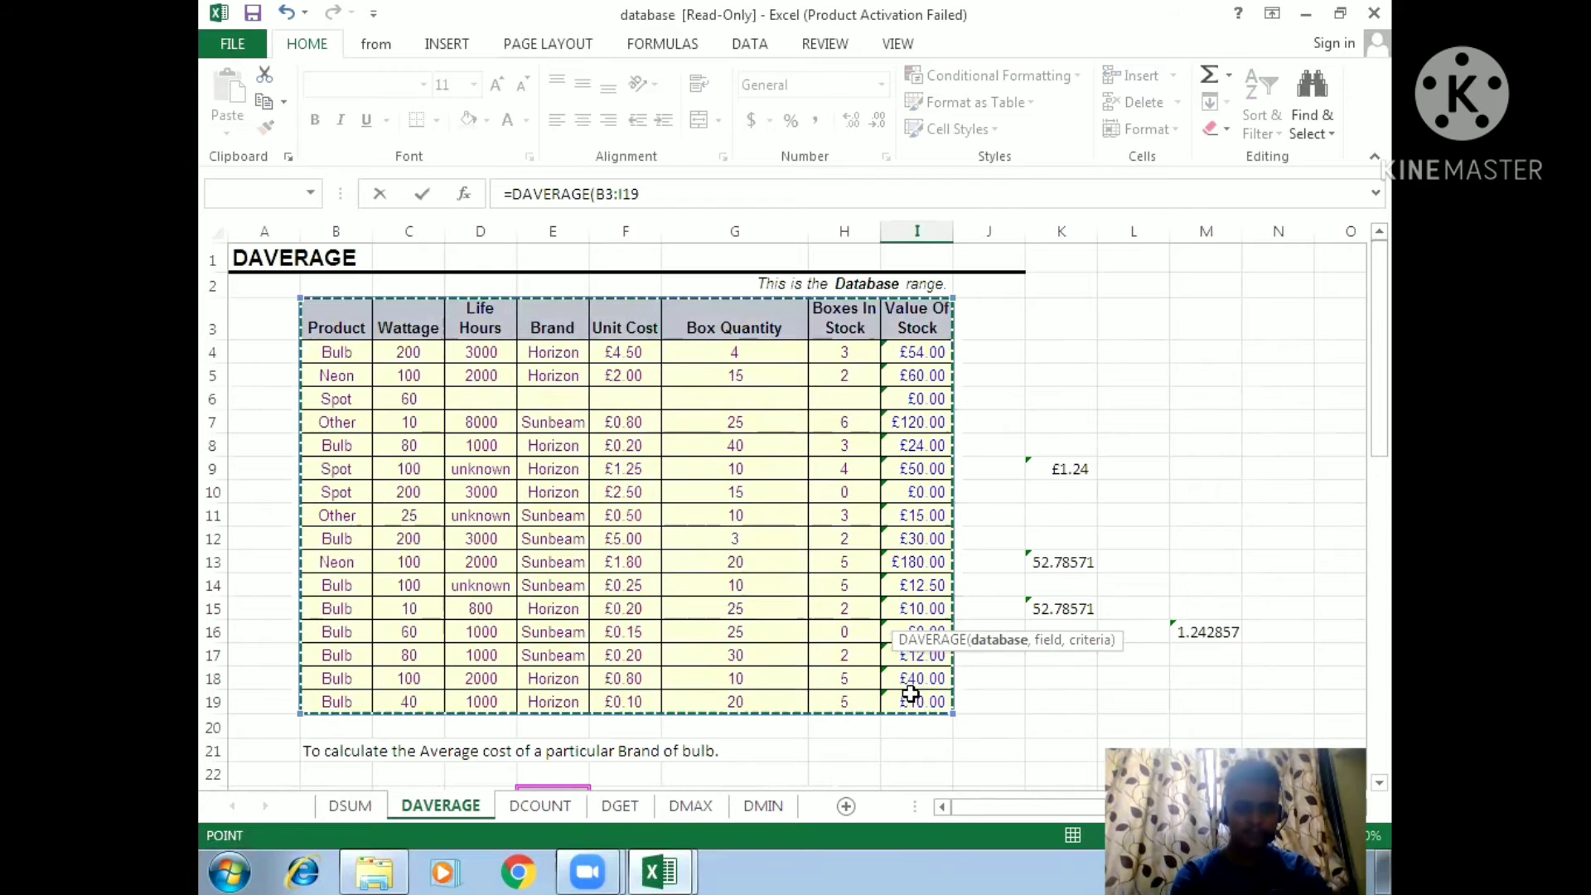
drag(1383, 402, 1389, 622)
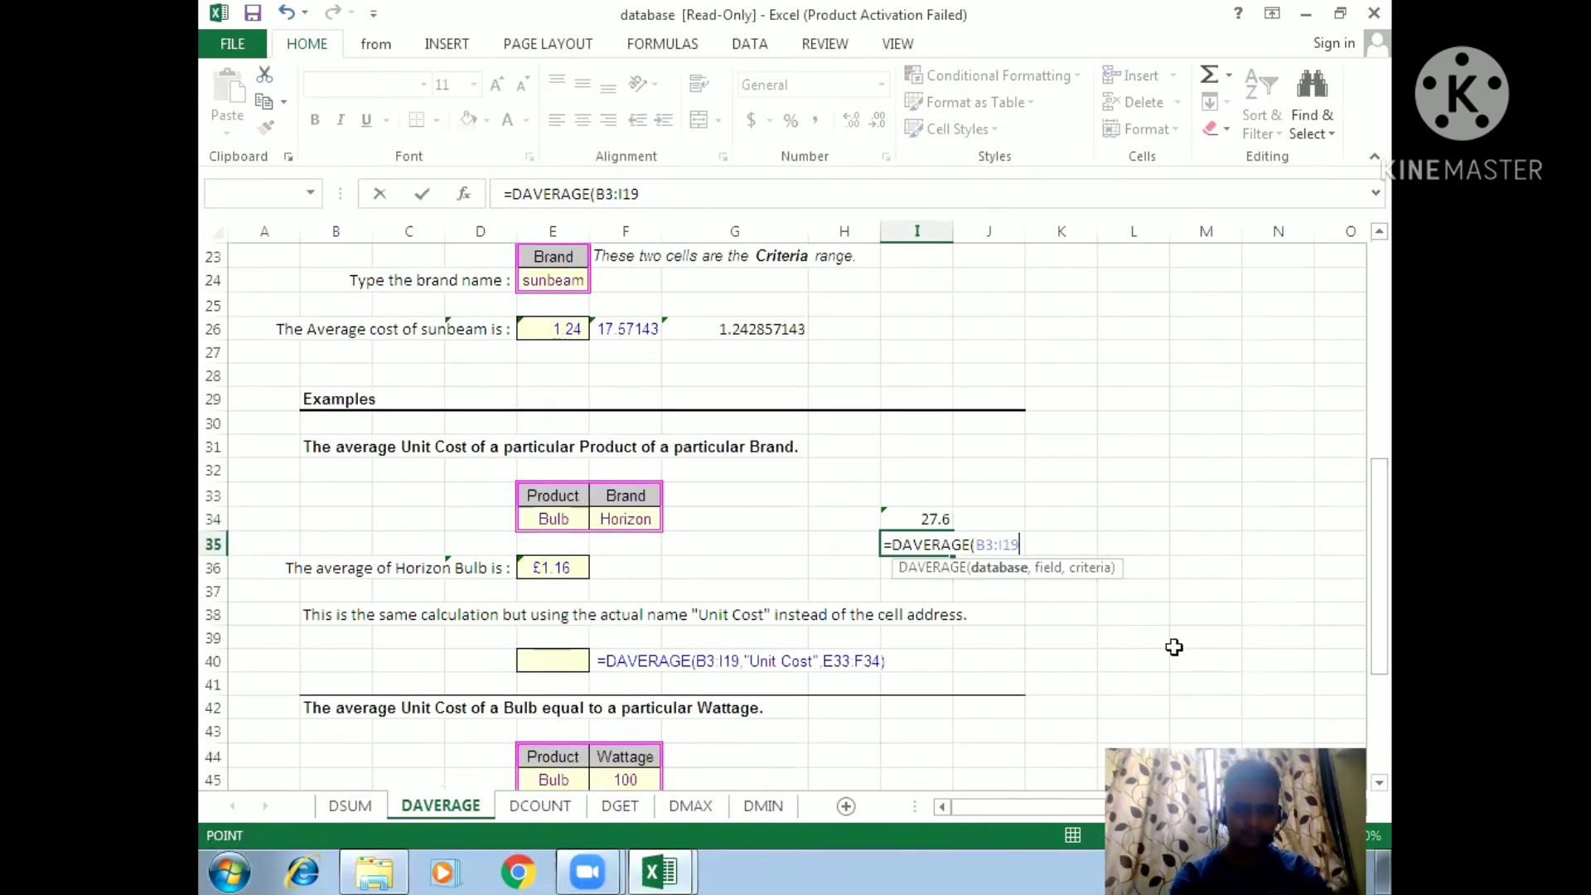
text(,)
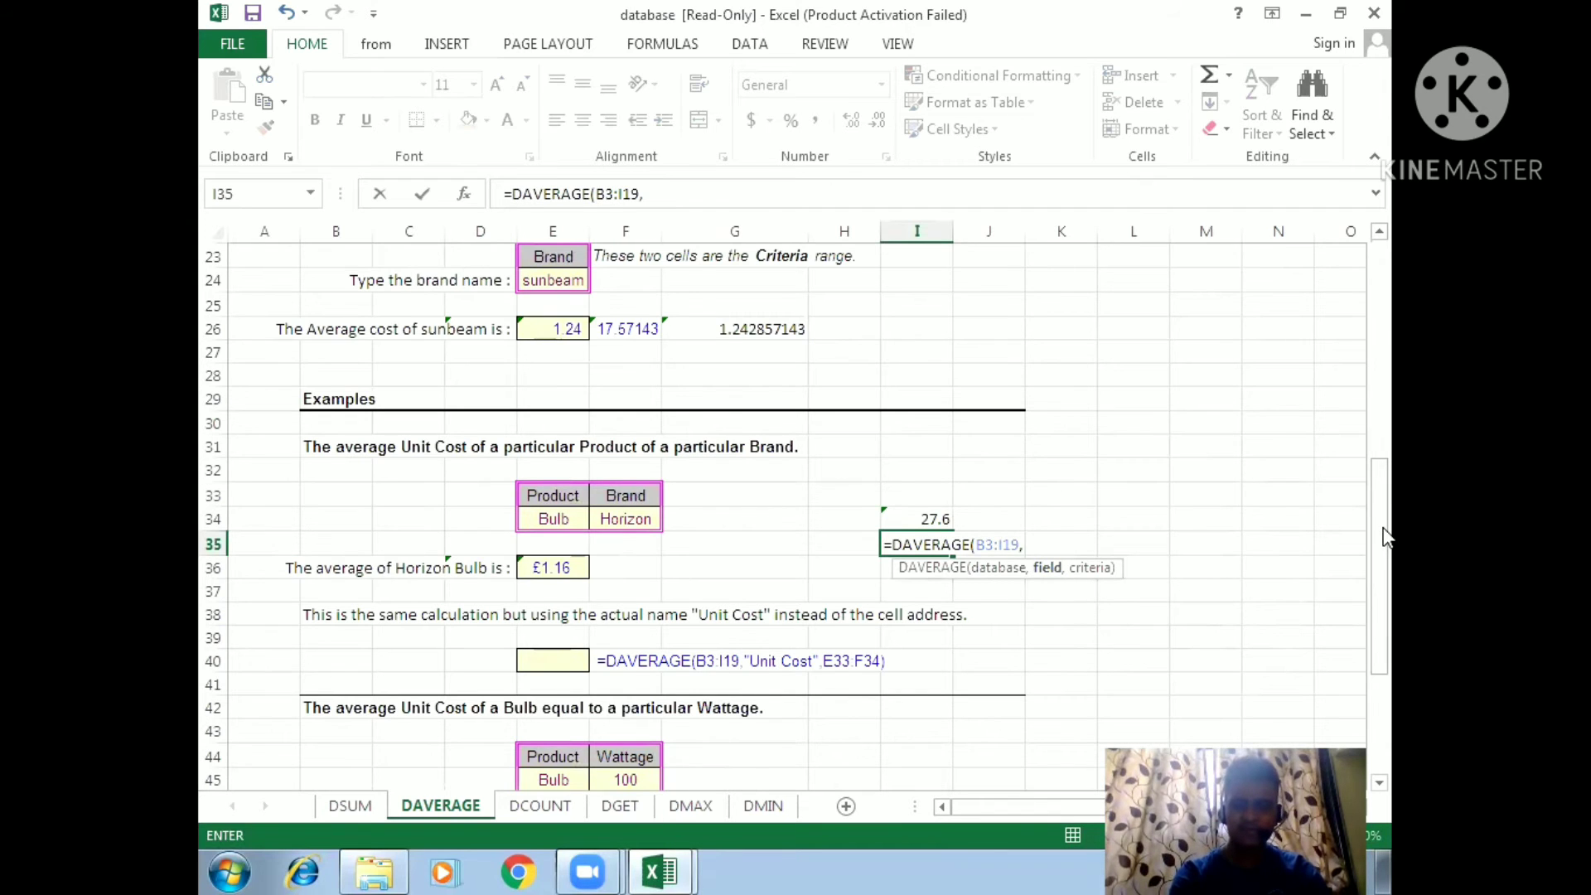
- Set the Value Of Stock header I3 as the field and E33:F34 as the criteria, completing the DAVERAGE formula in I35
drag(1380, 530, 1363, 239)
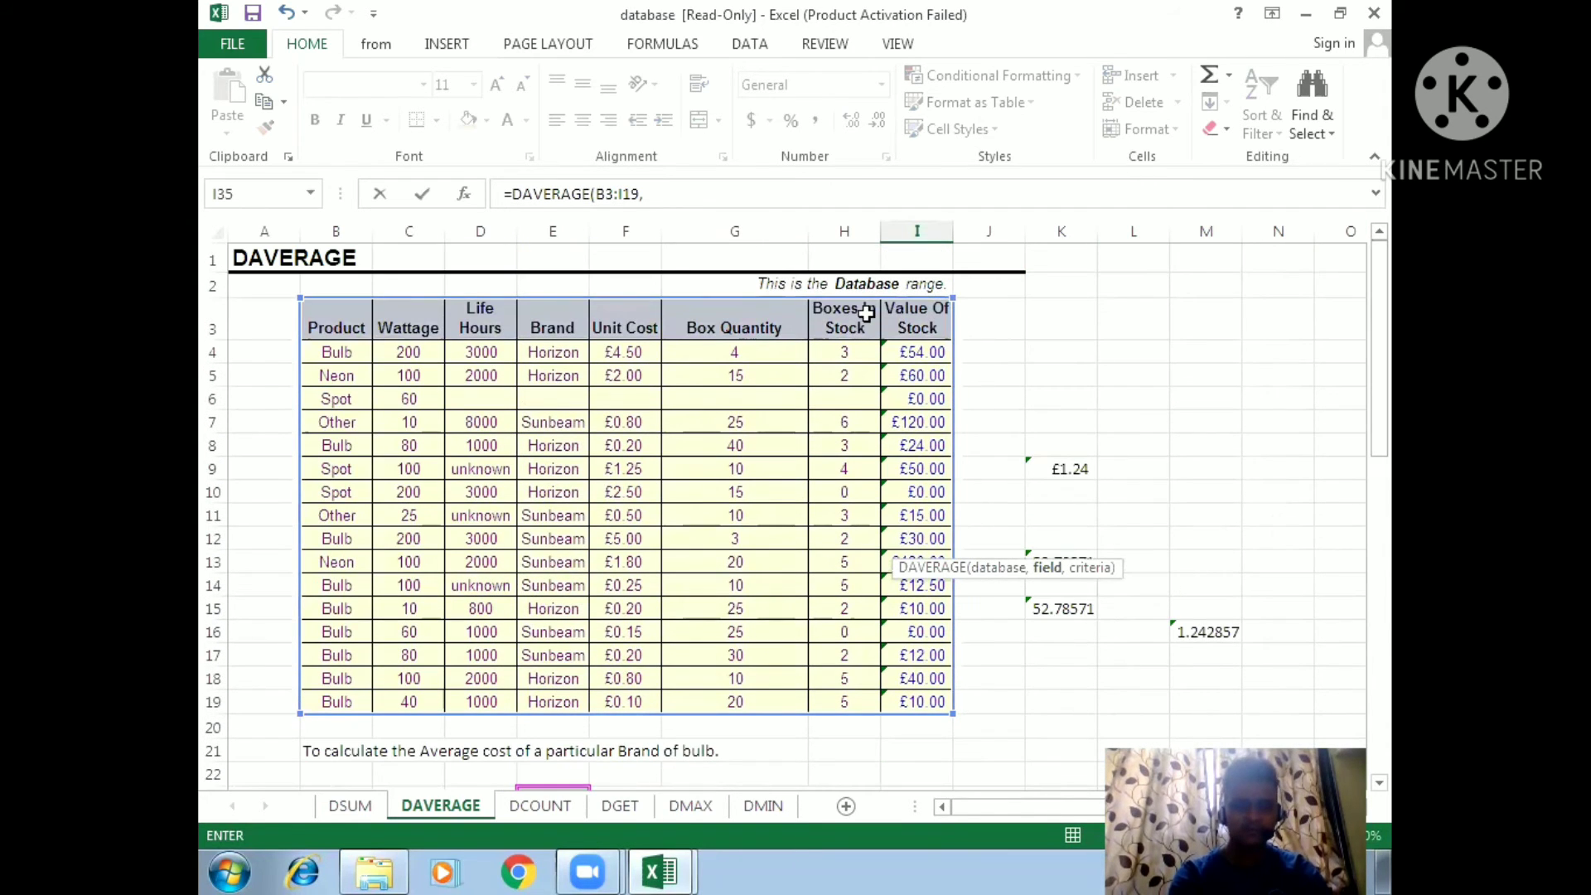
click(900, 316)
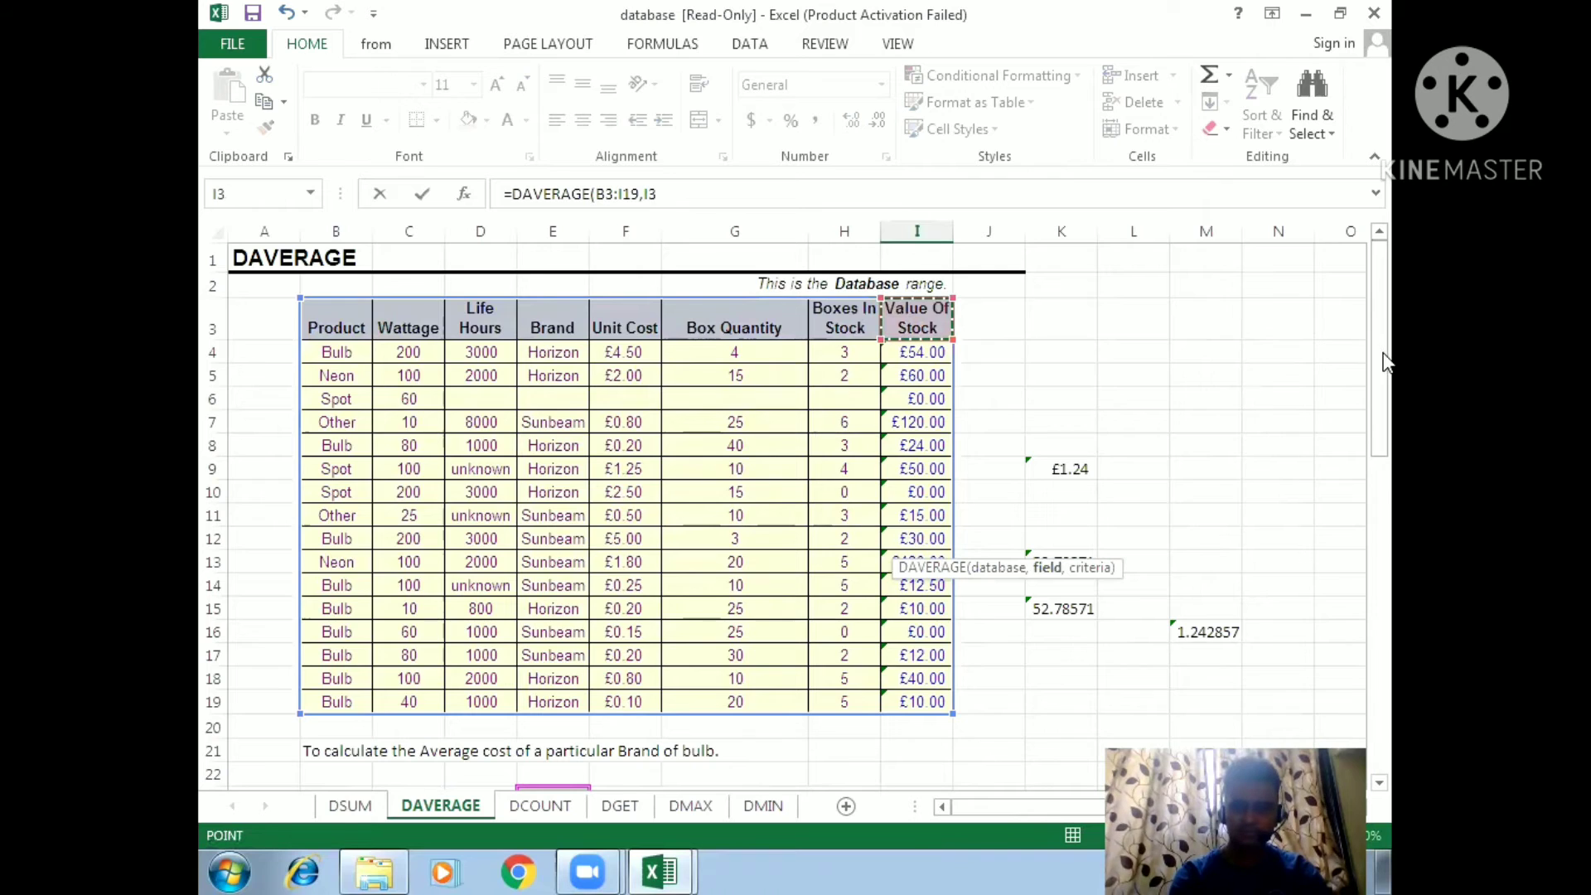
drag(1380, 348, 1389, 575)
text(,)
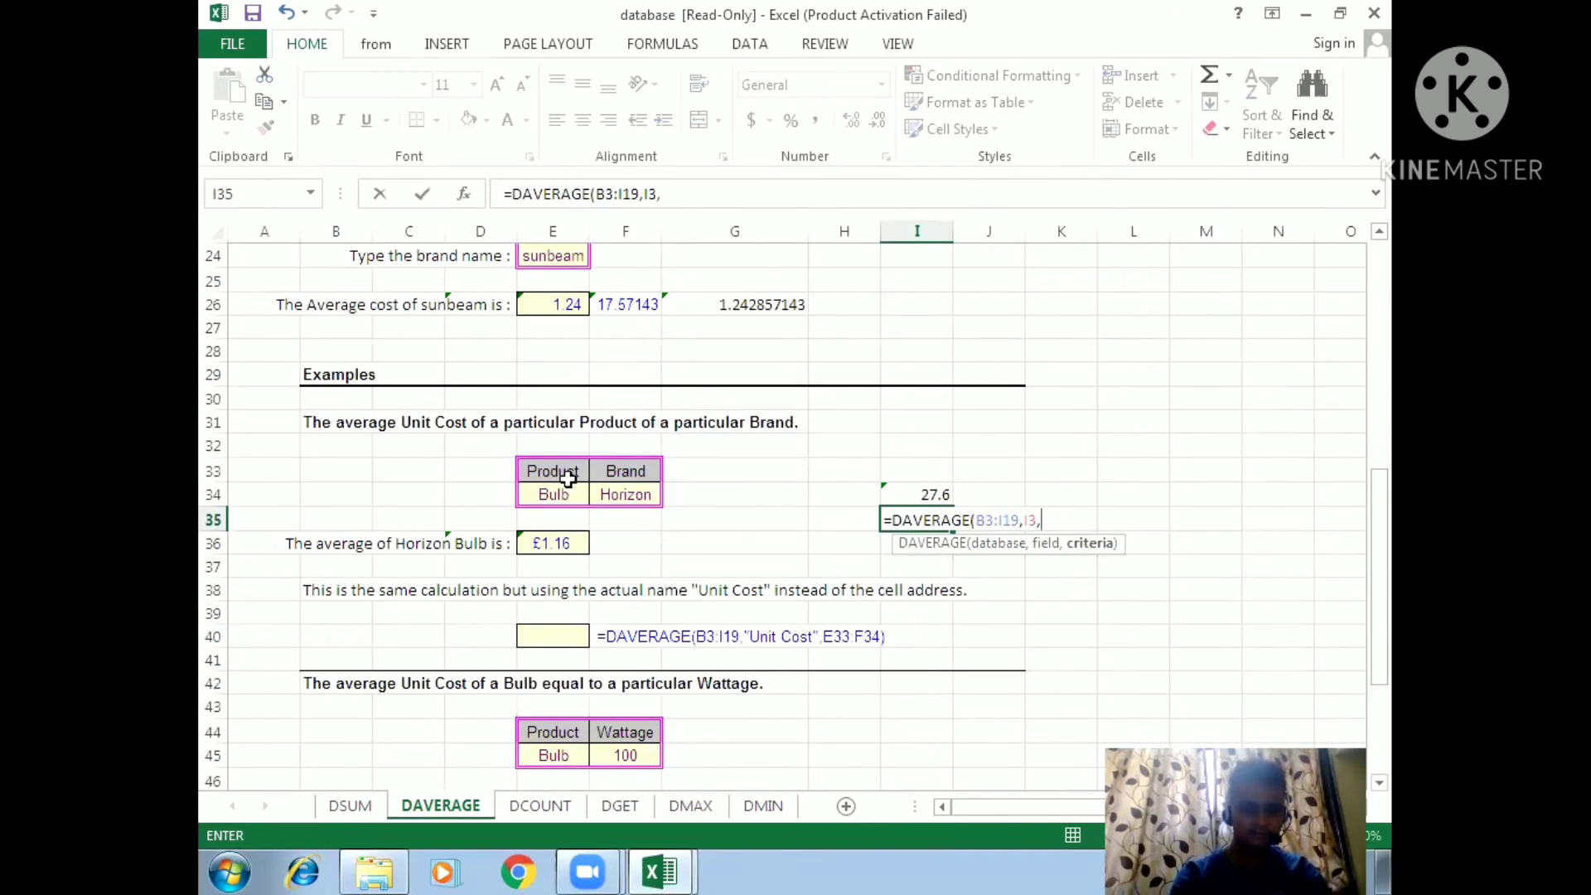
drag(553, 471, 637, 499)
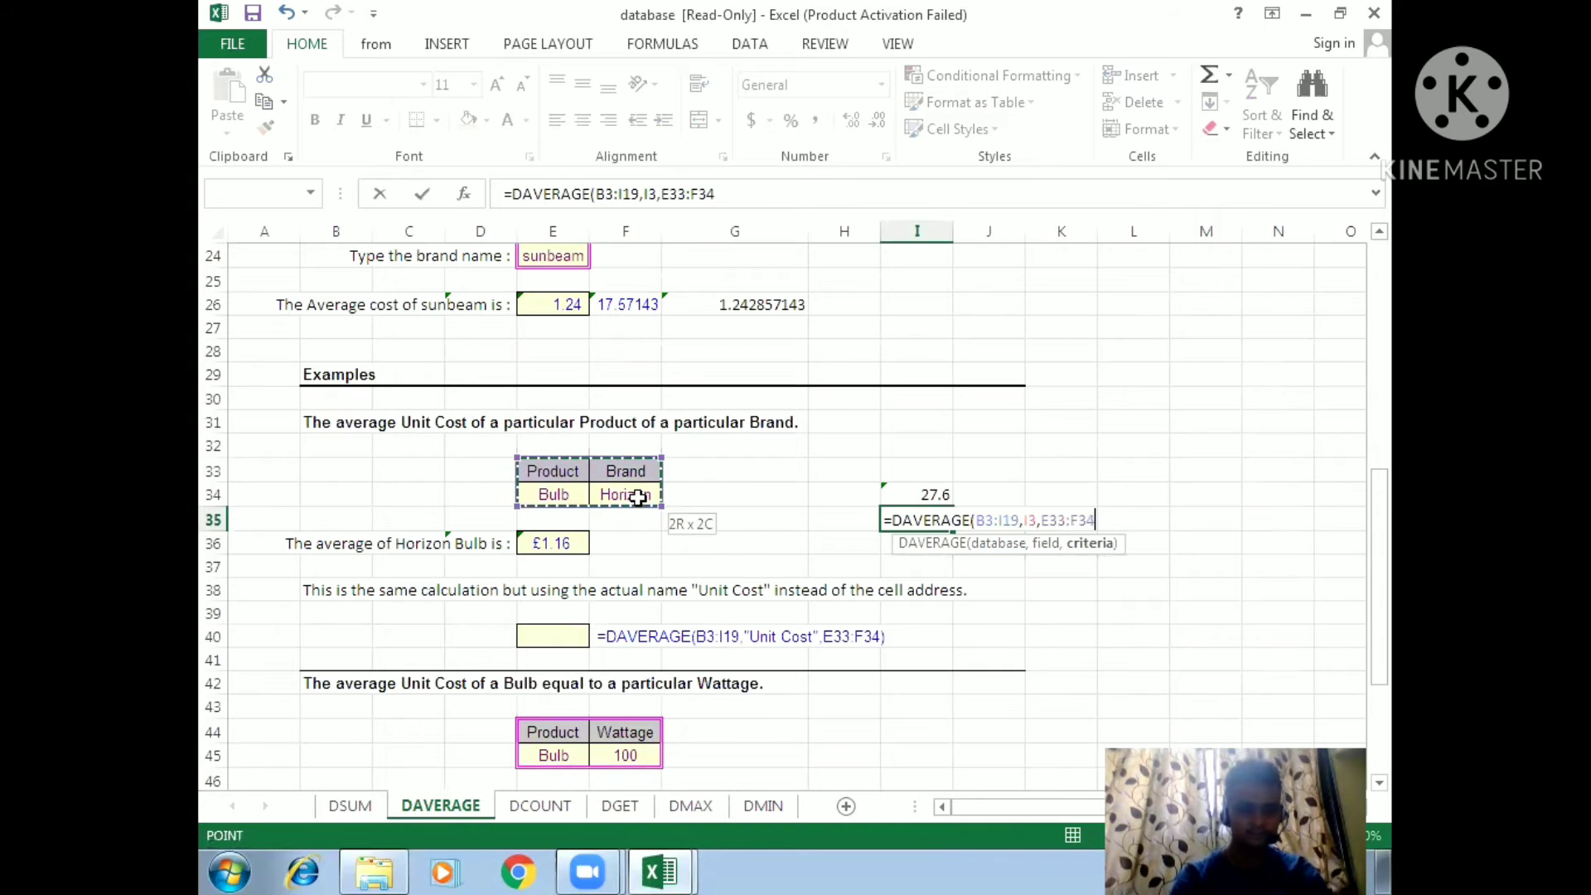
key(Return)
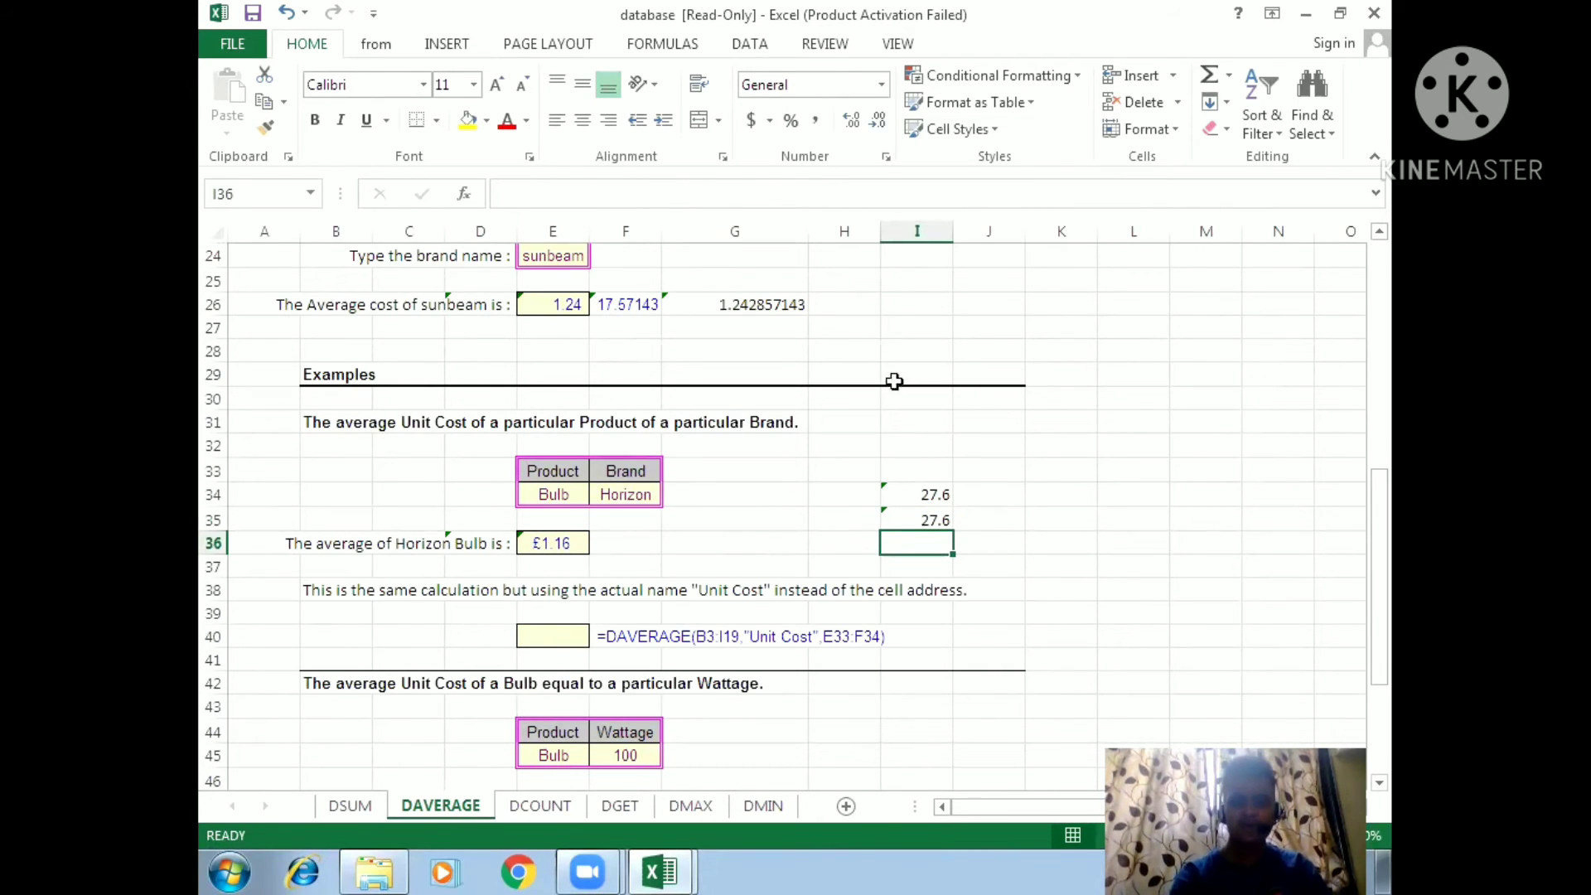
- Compare the AVERAGEIFS formula in I34 with the DAVERAGE formula in I35
click(926, 496)
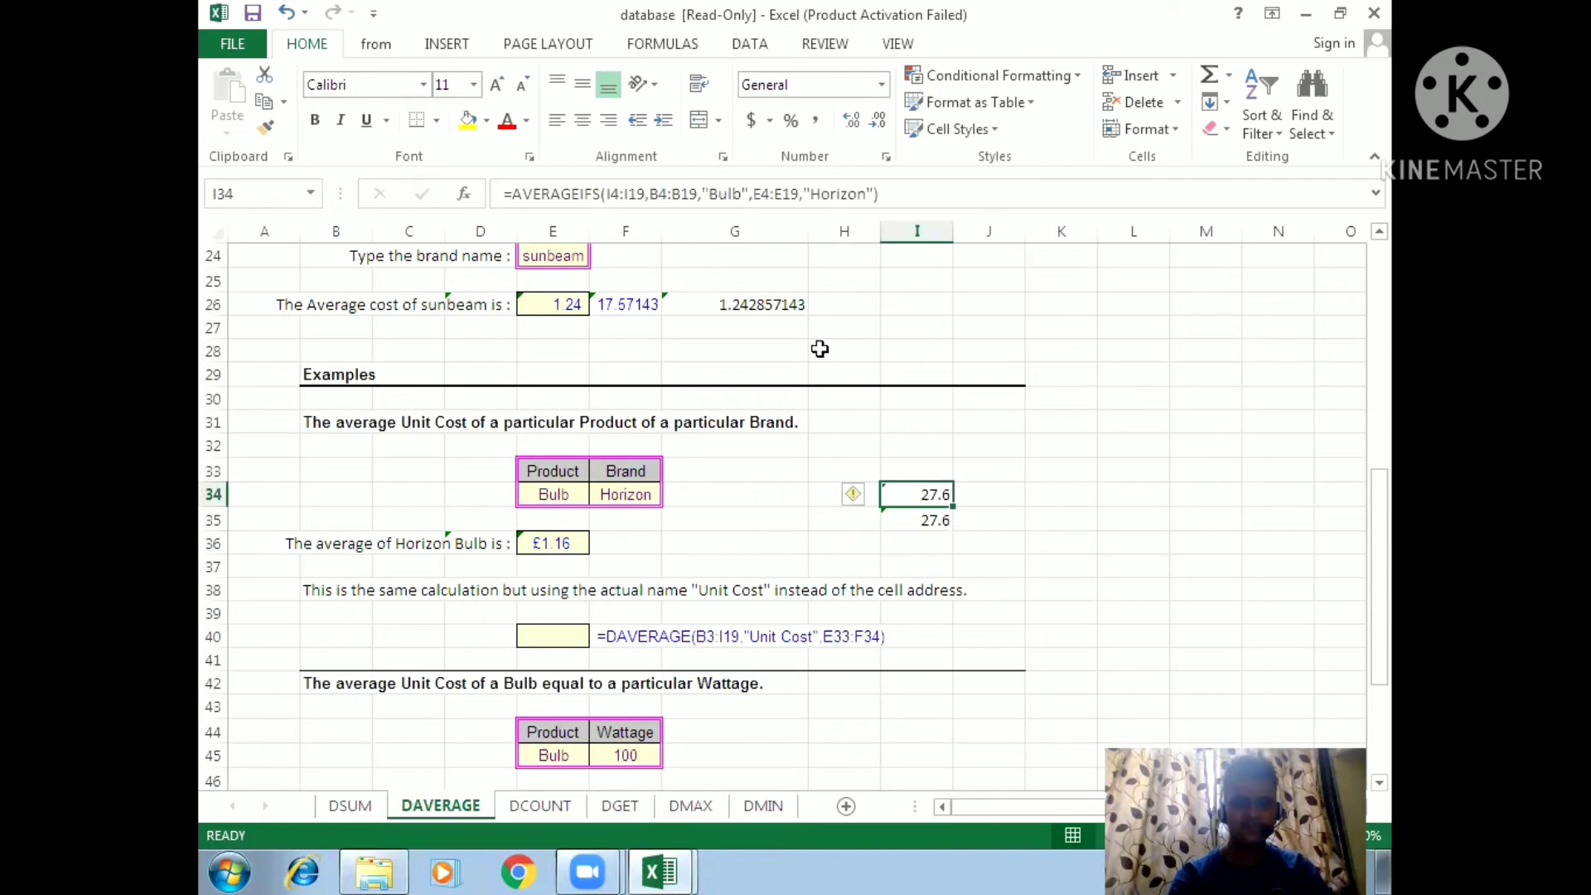
click(939, 522)
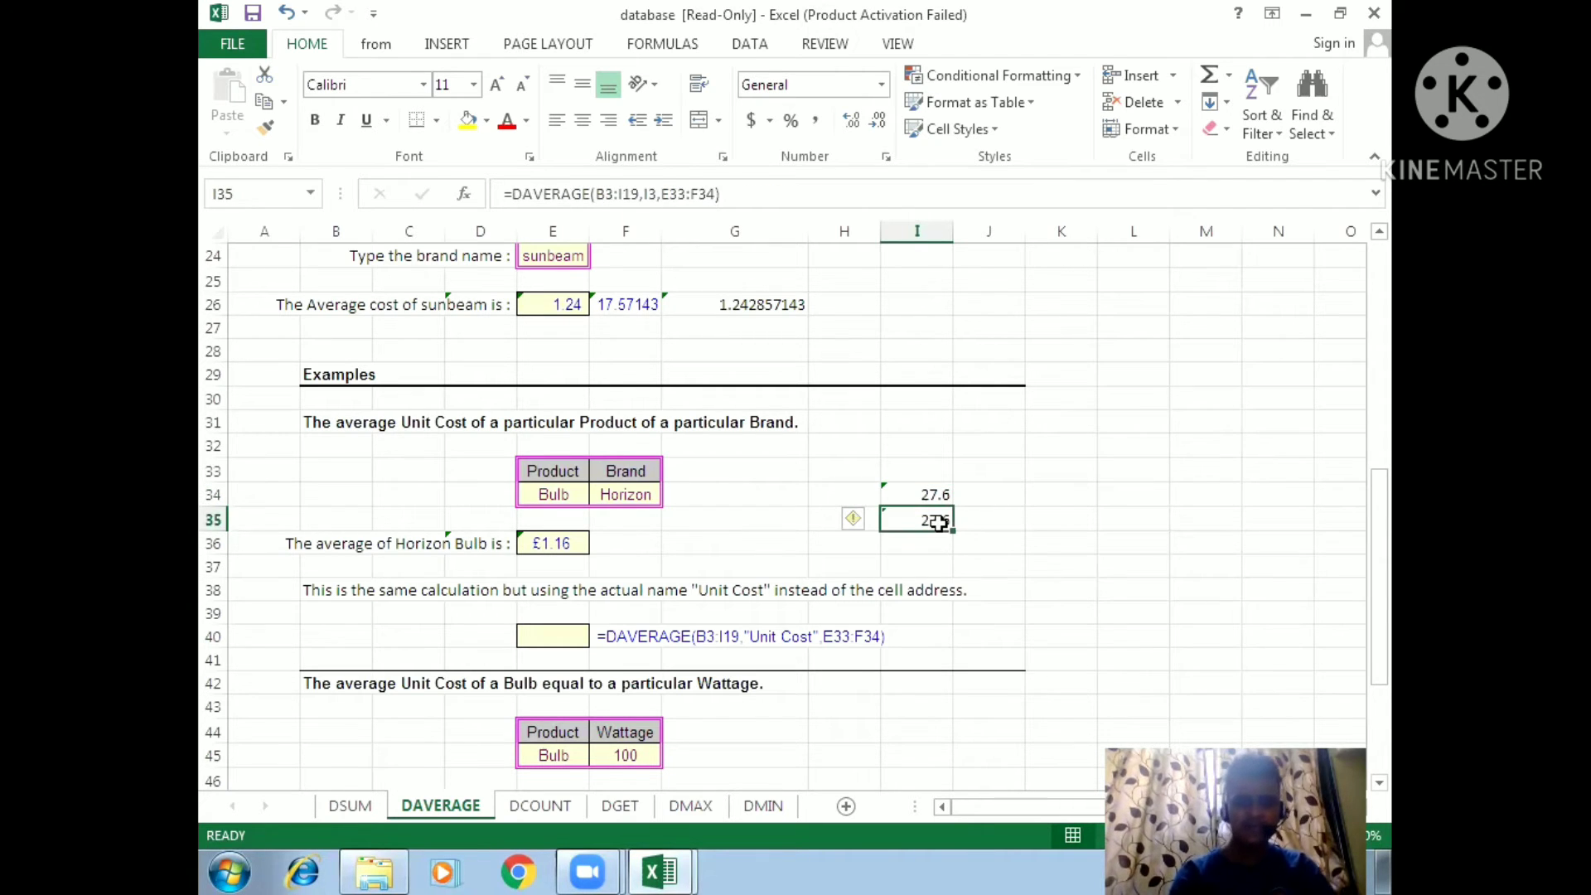
click(1093, 601)
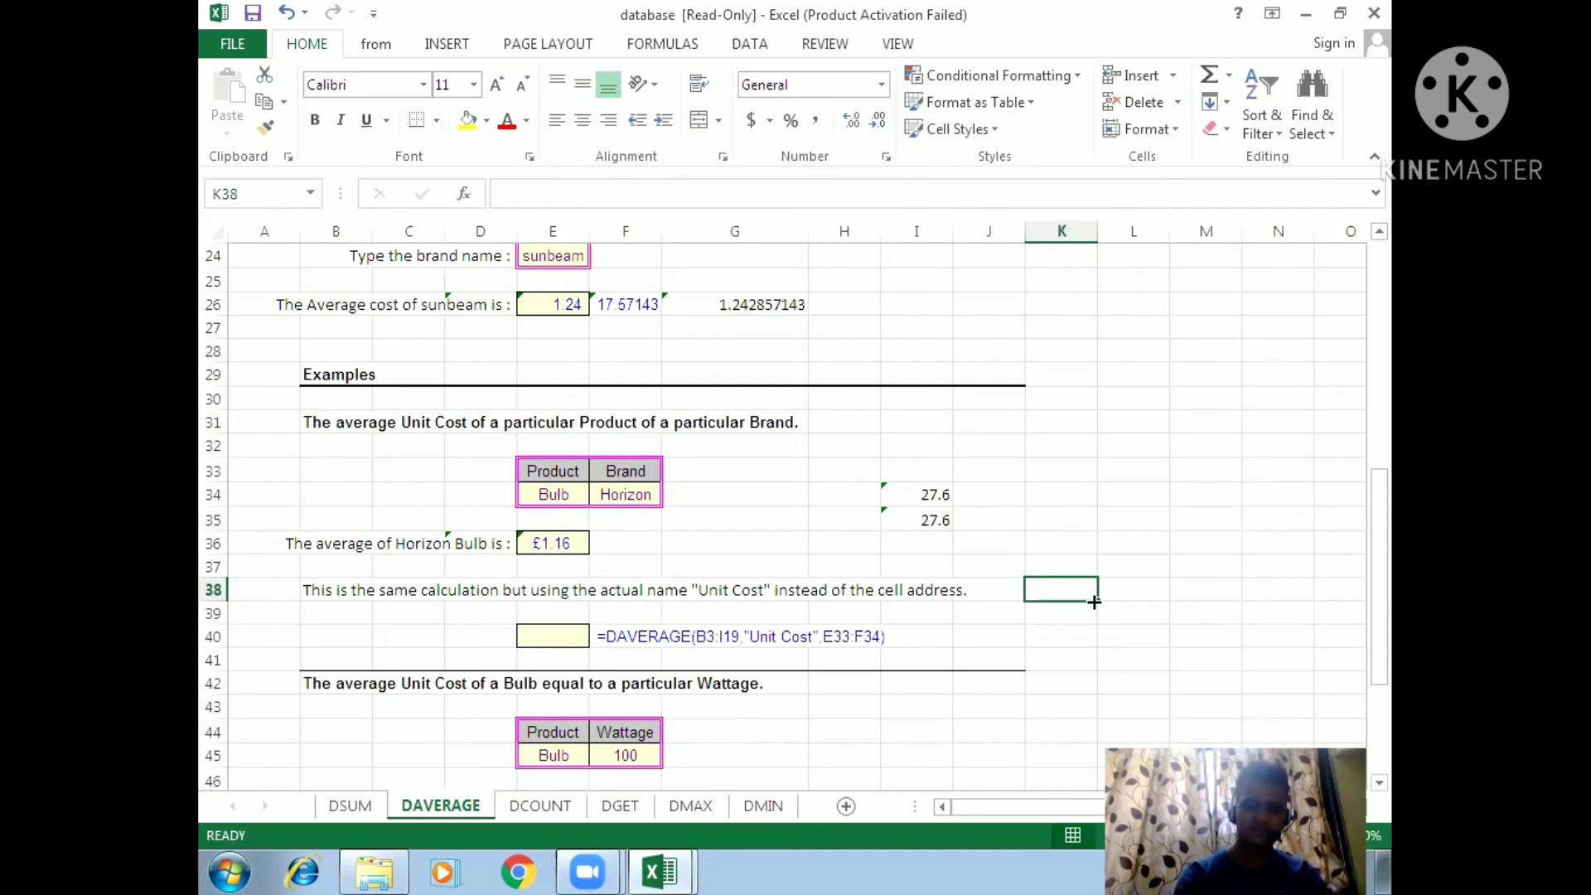
- Switch to the DCOUNT sheet and examine the Brand criteria cells E23:E24 in the Life Hours count example
click(546, 815)
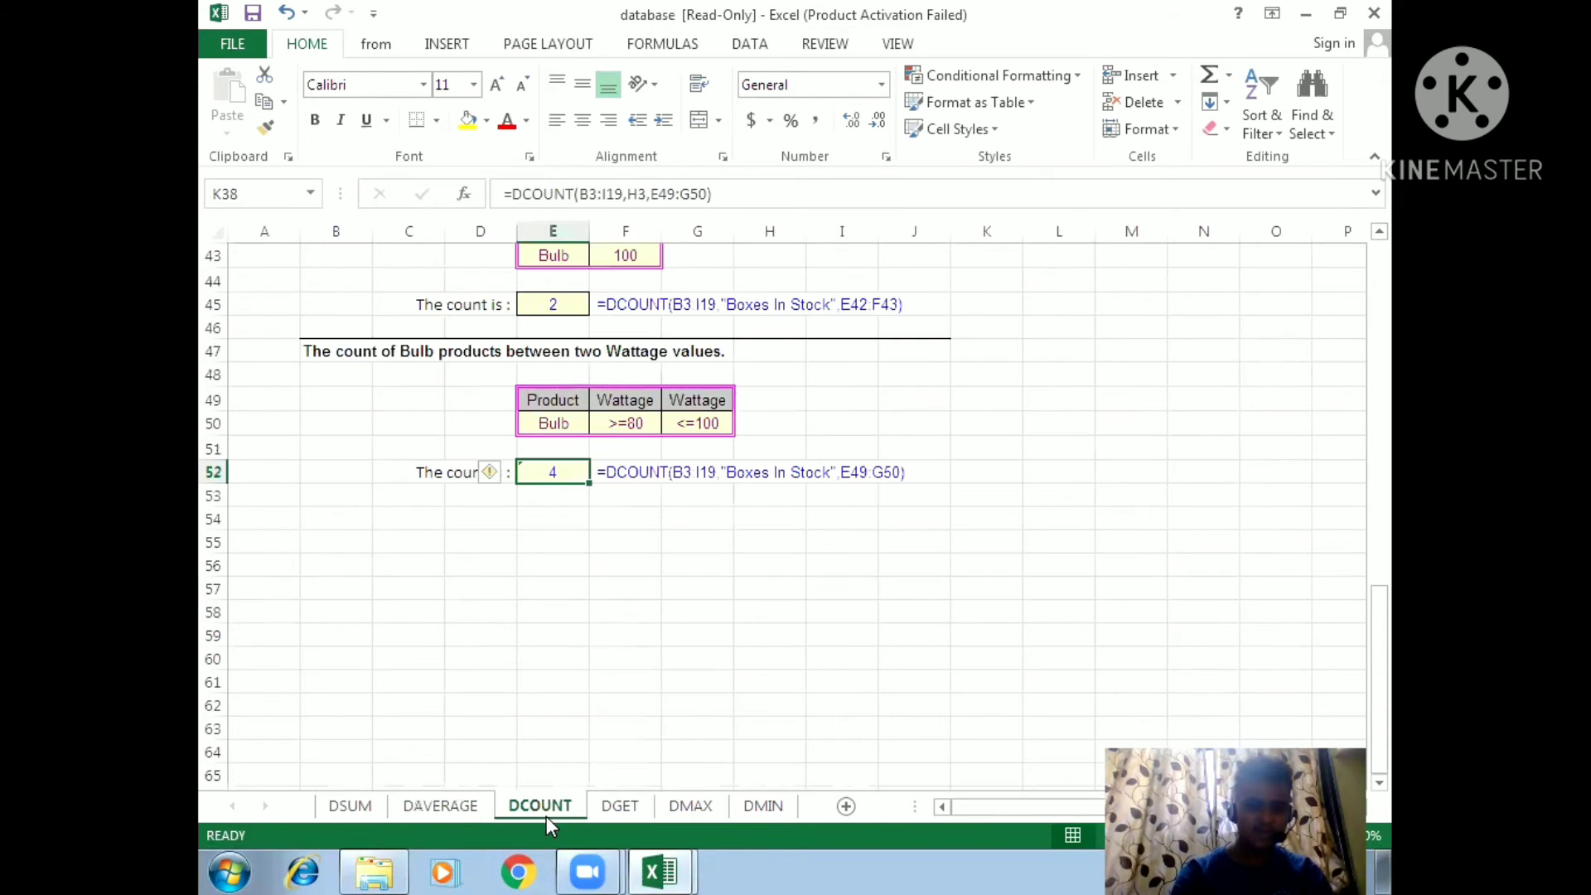
drag(1380, 615, 1380, 341)
click(929, 600)
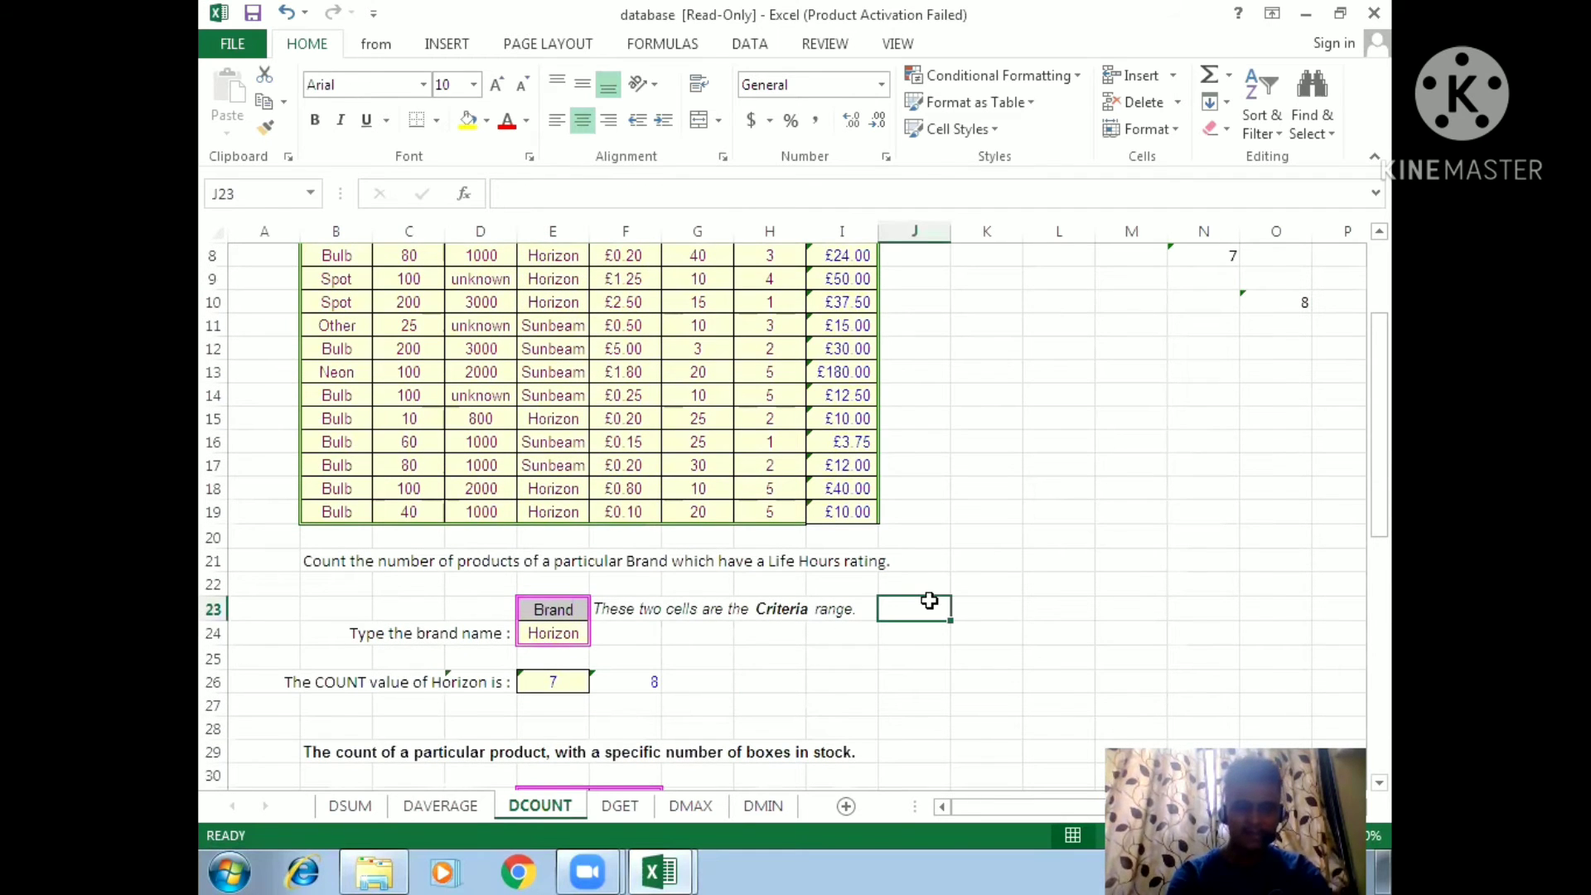
click(575, 610)
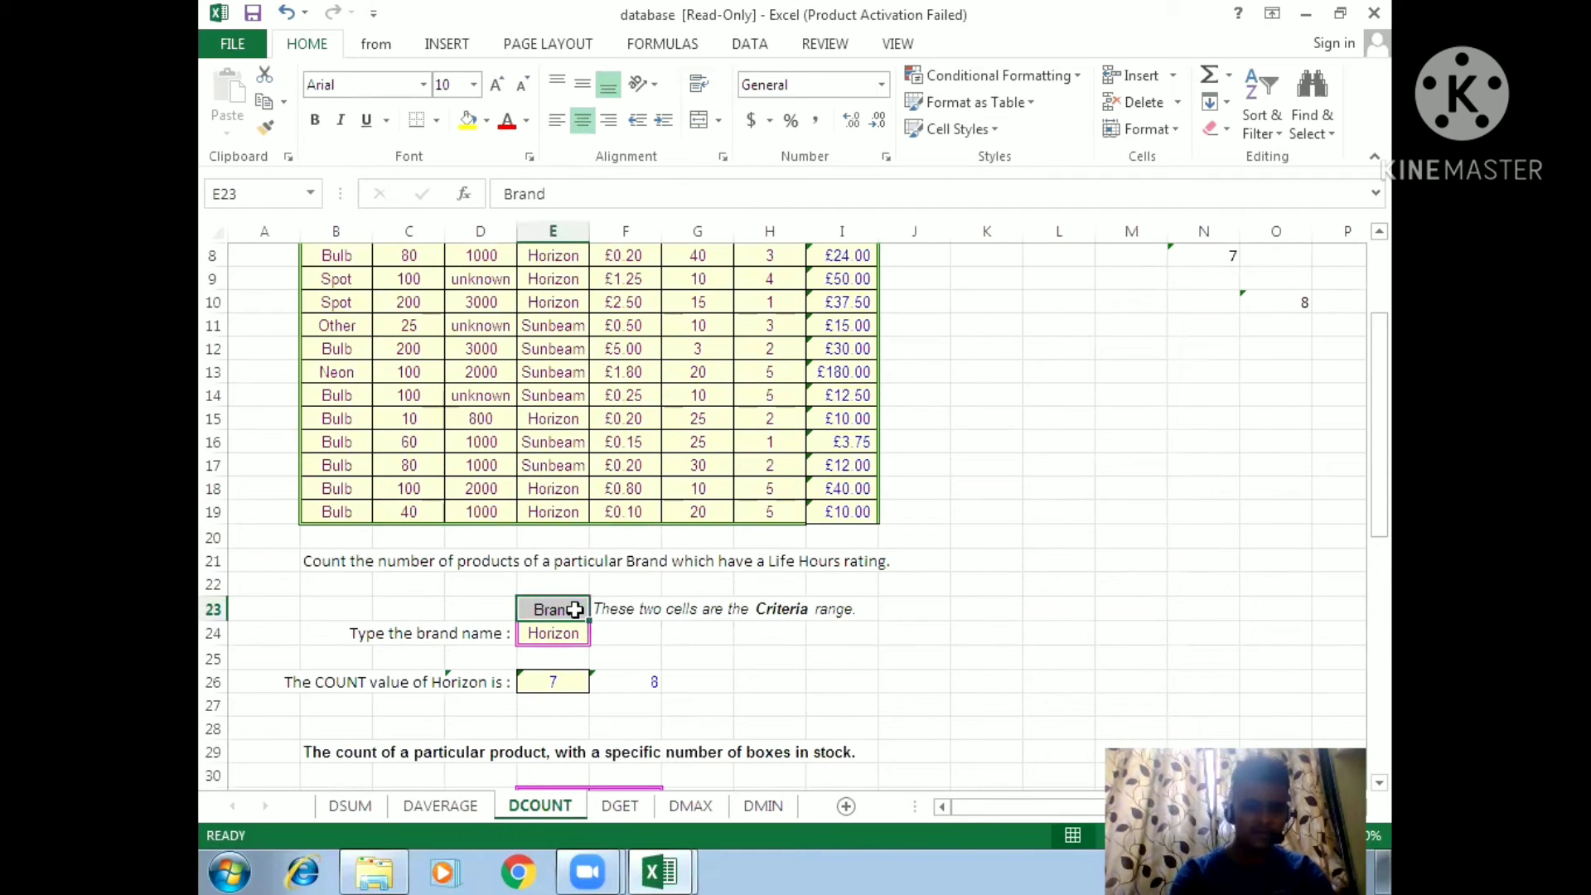
click(693, 661)
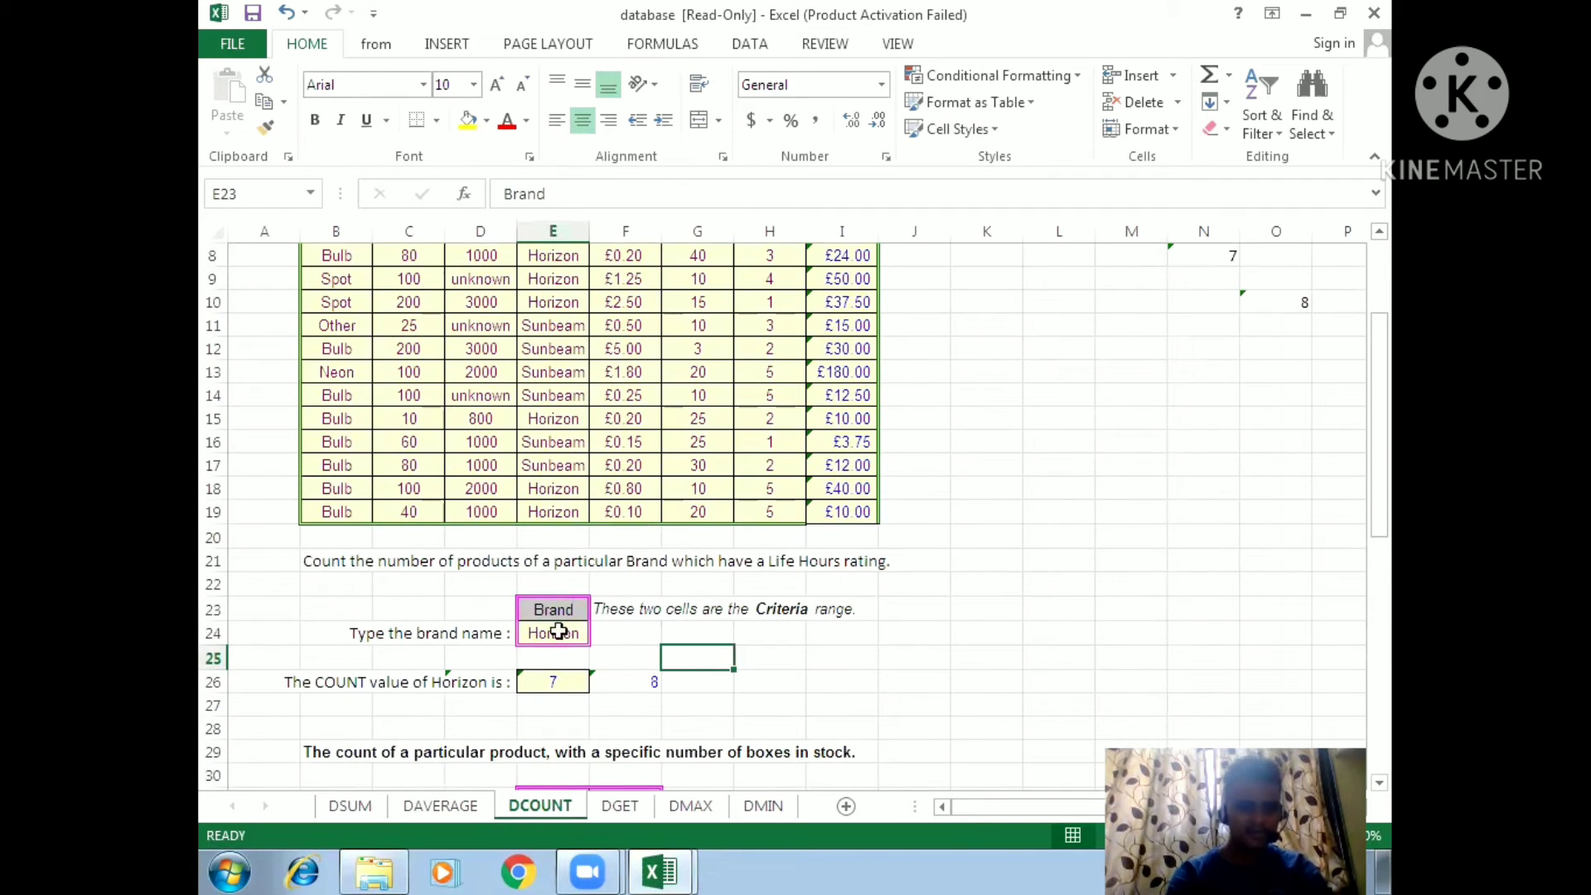
click(881, 643)
click(934, 600)
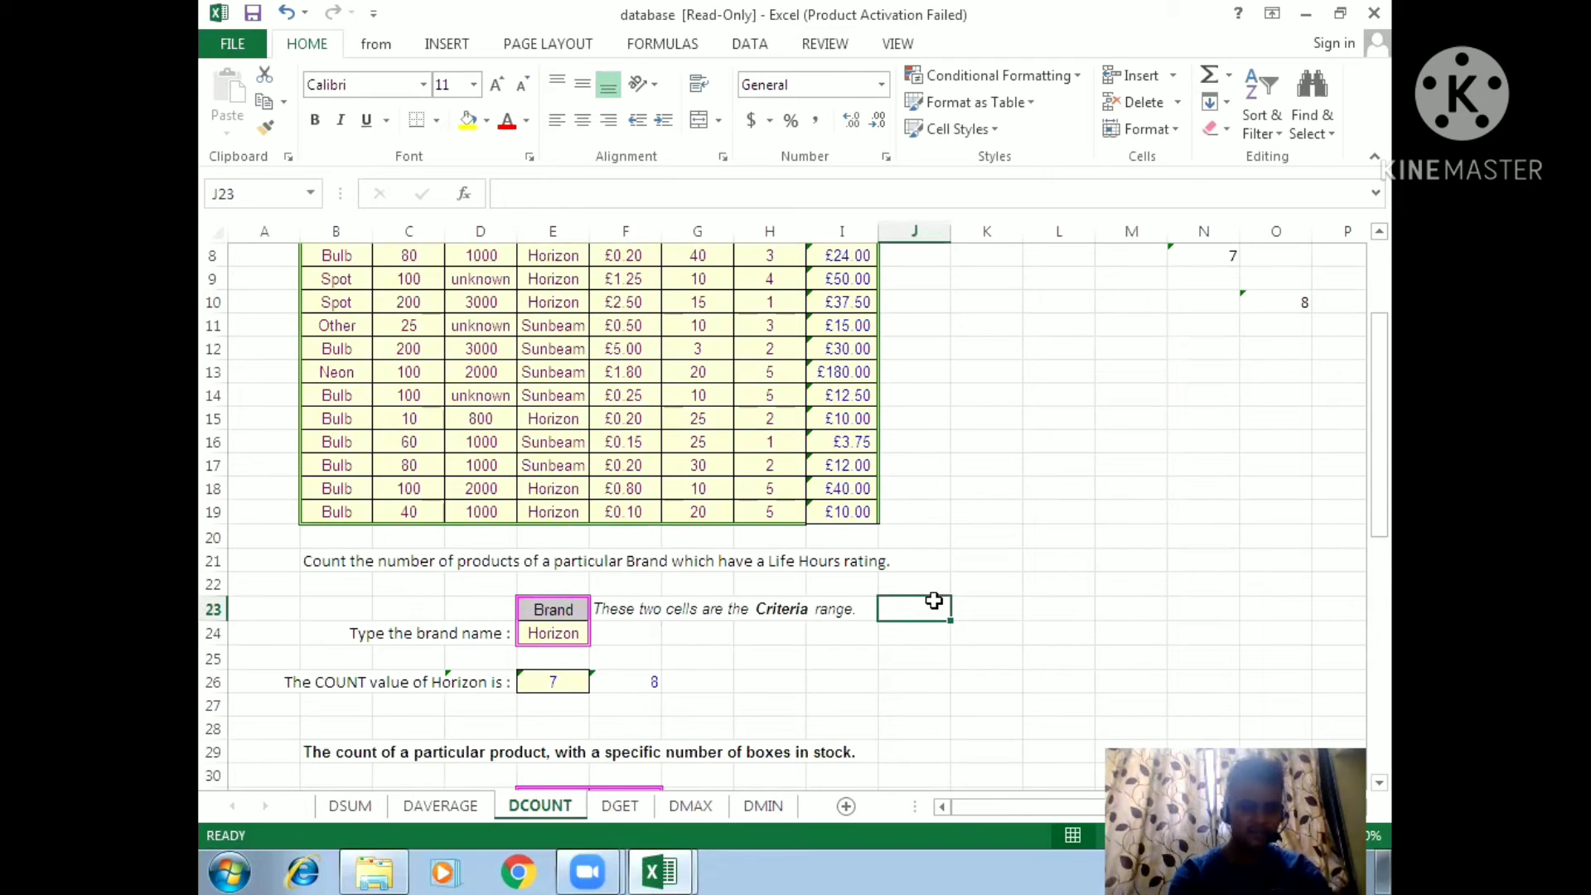
click(1041, 586)
- Start a COUNTIF formula in J23 with the Brand column values E4:E19 as the range
click(948, 611)
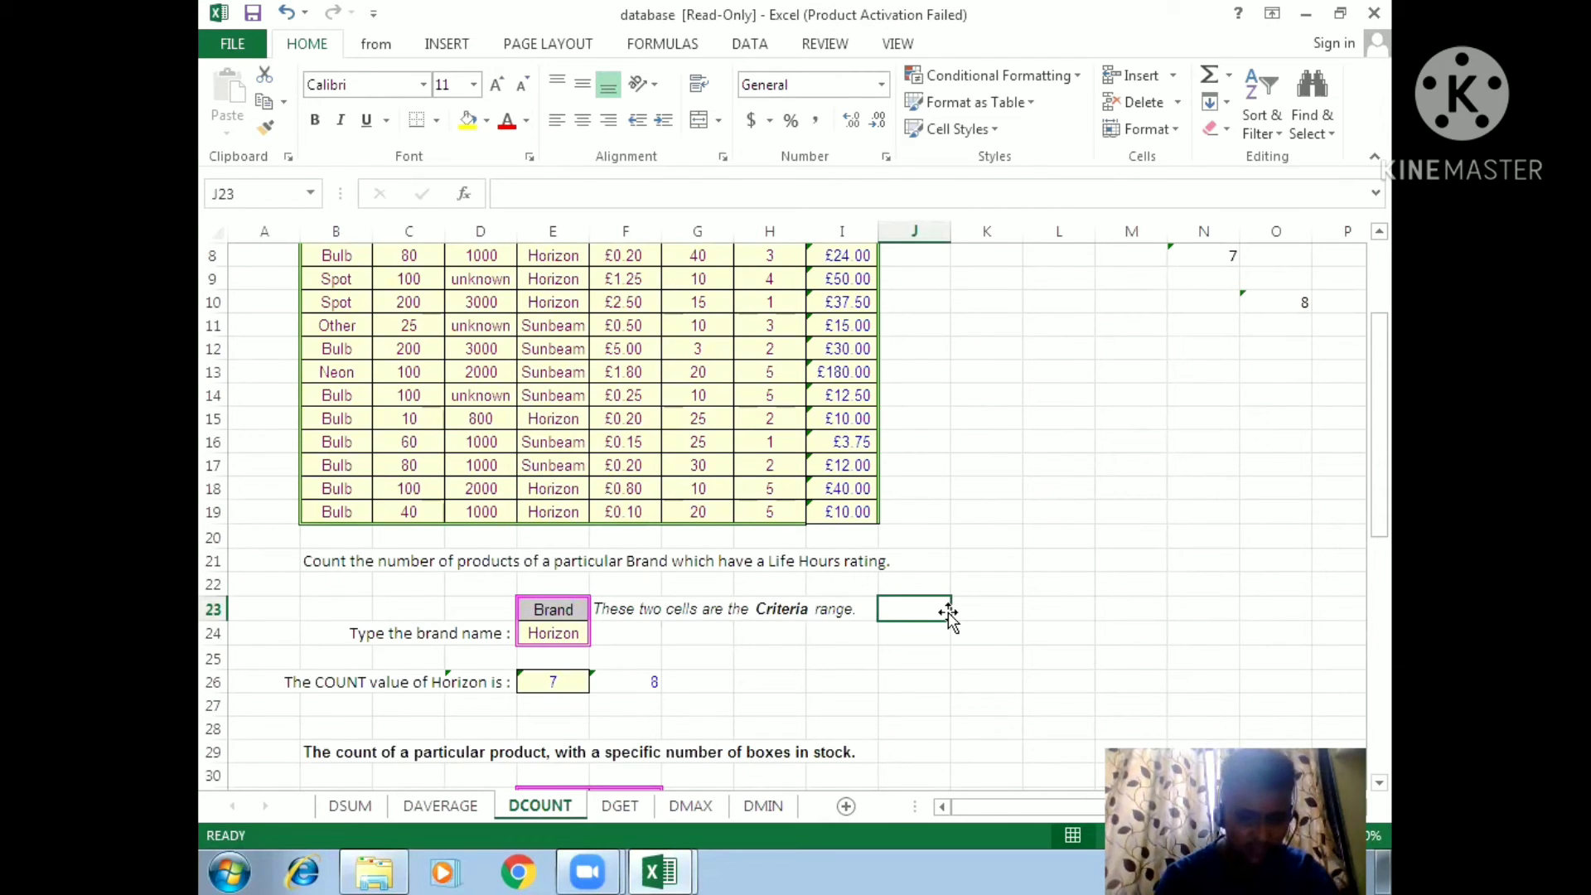
text(c)
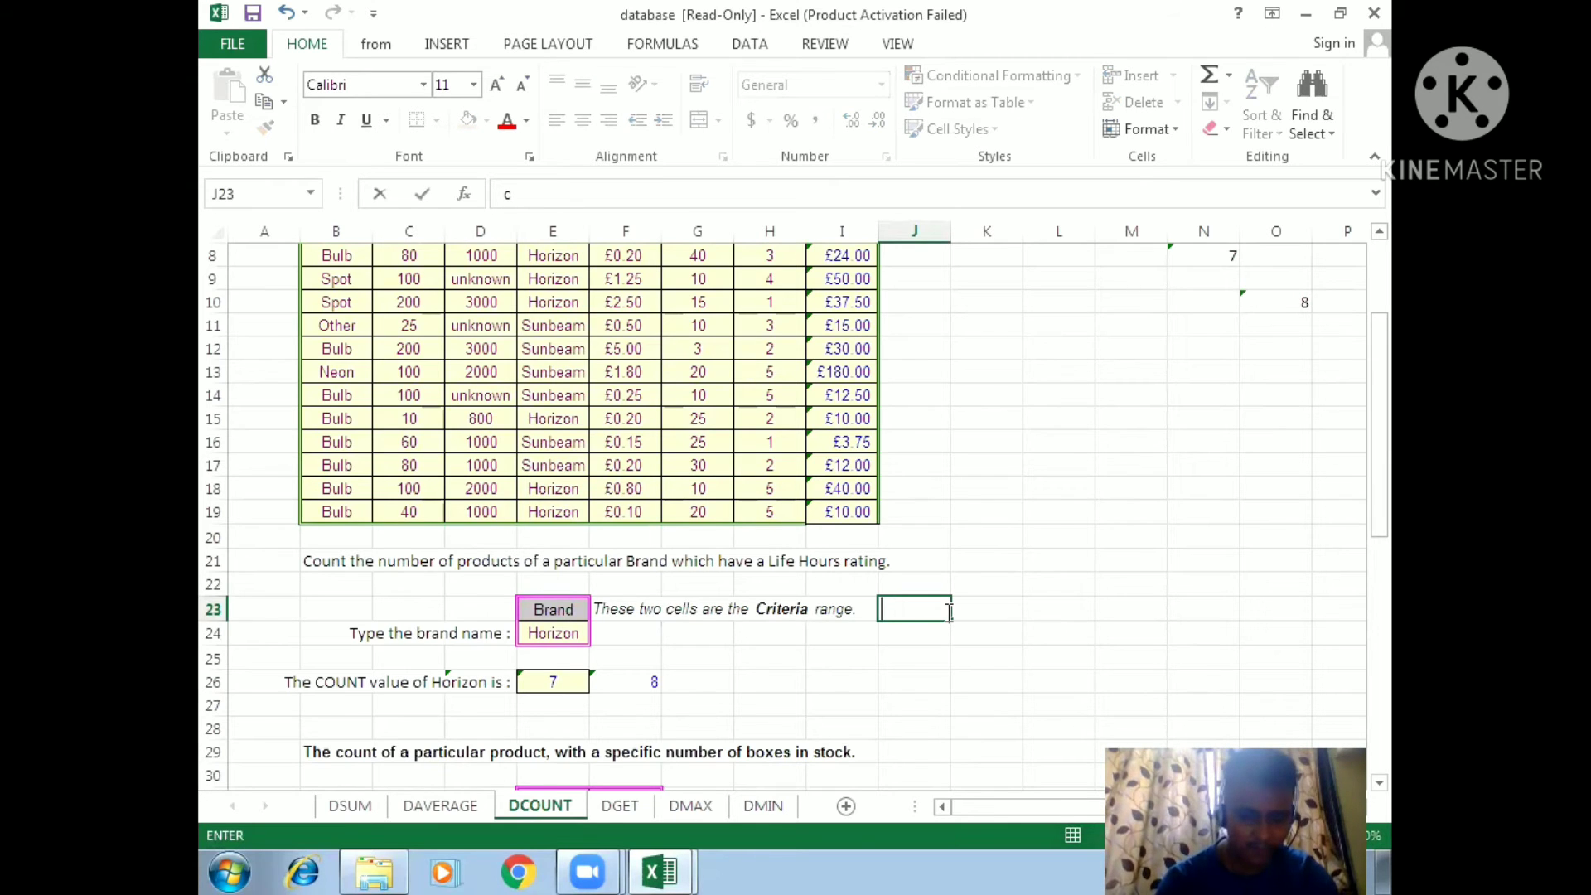
text(o=coun)
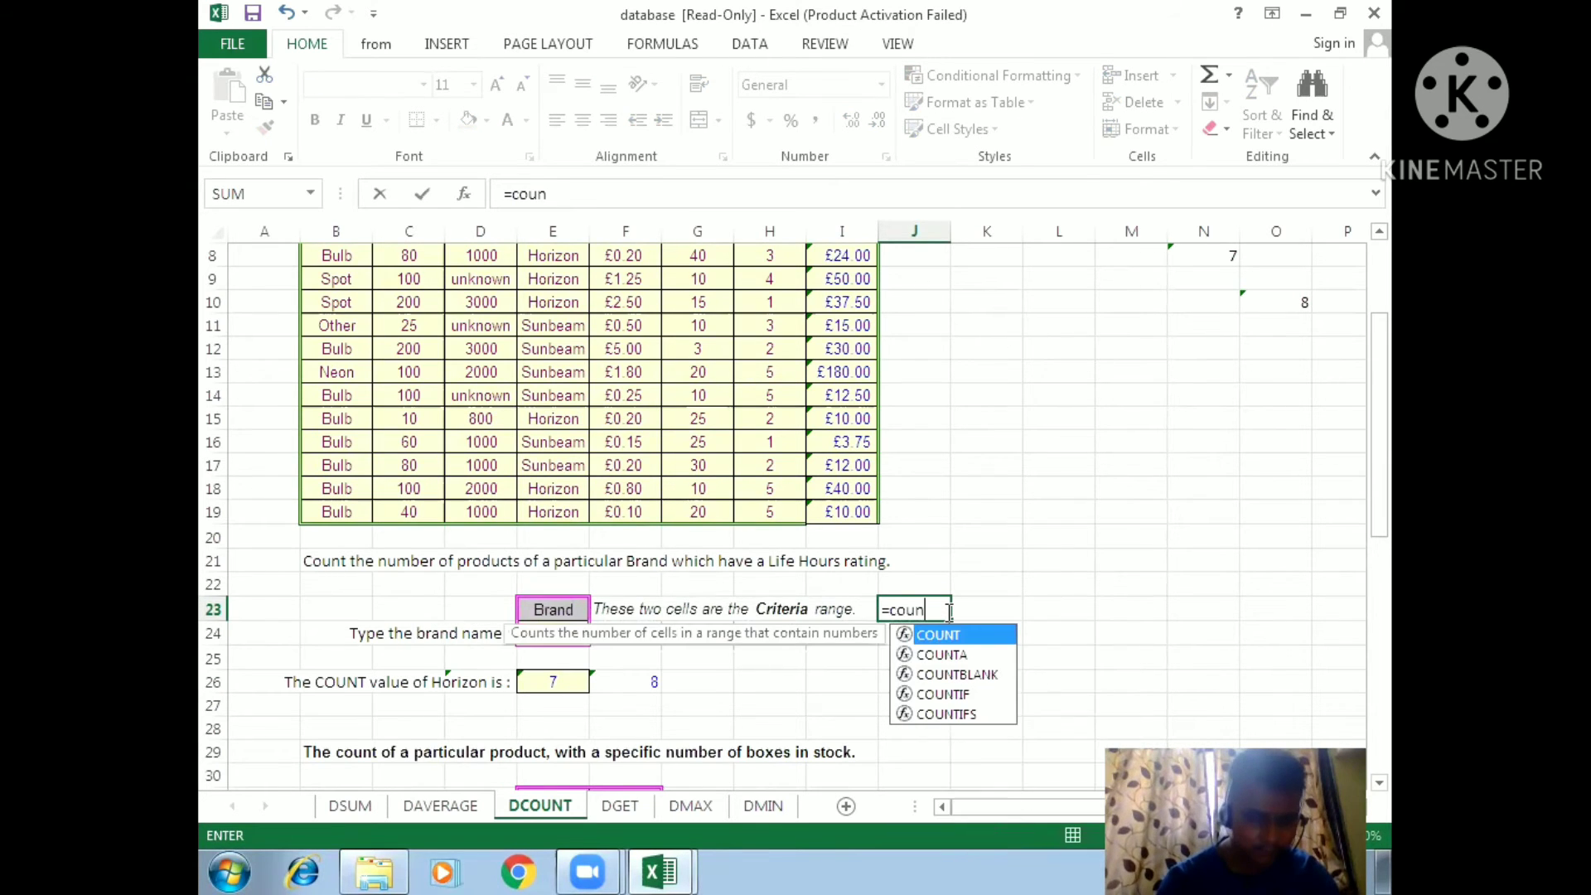
text(tif)
key(Tab)
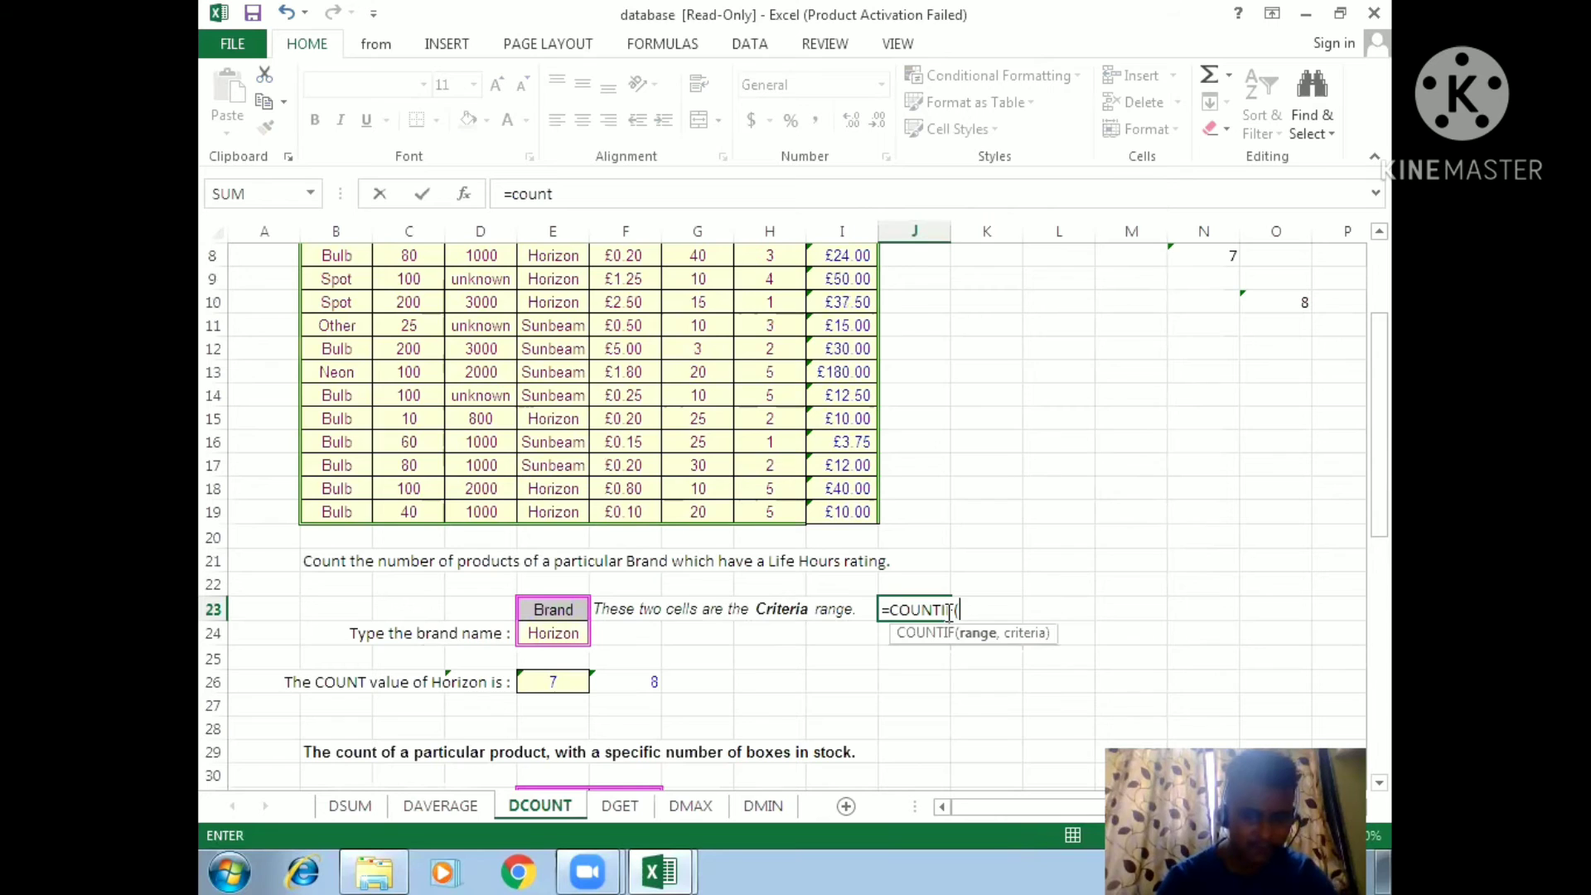
drag(1381, 497, 1373, 392)
drag(553, 354, 551, 694)
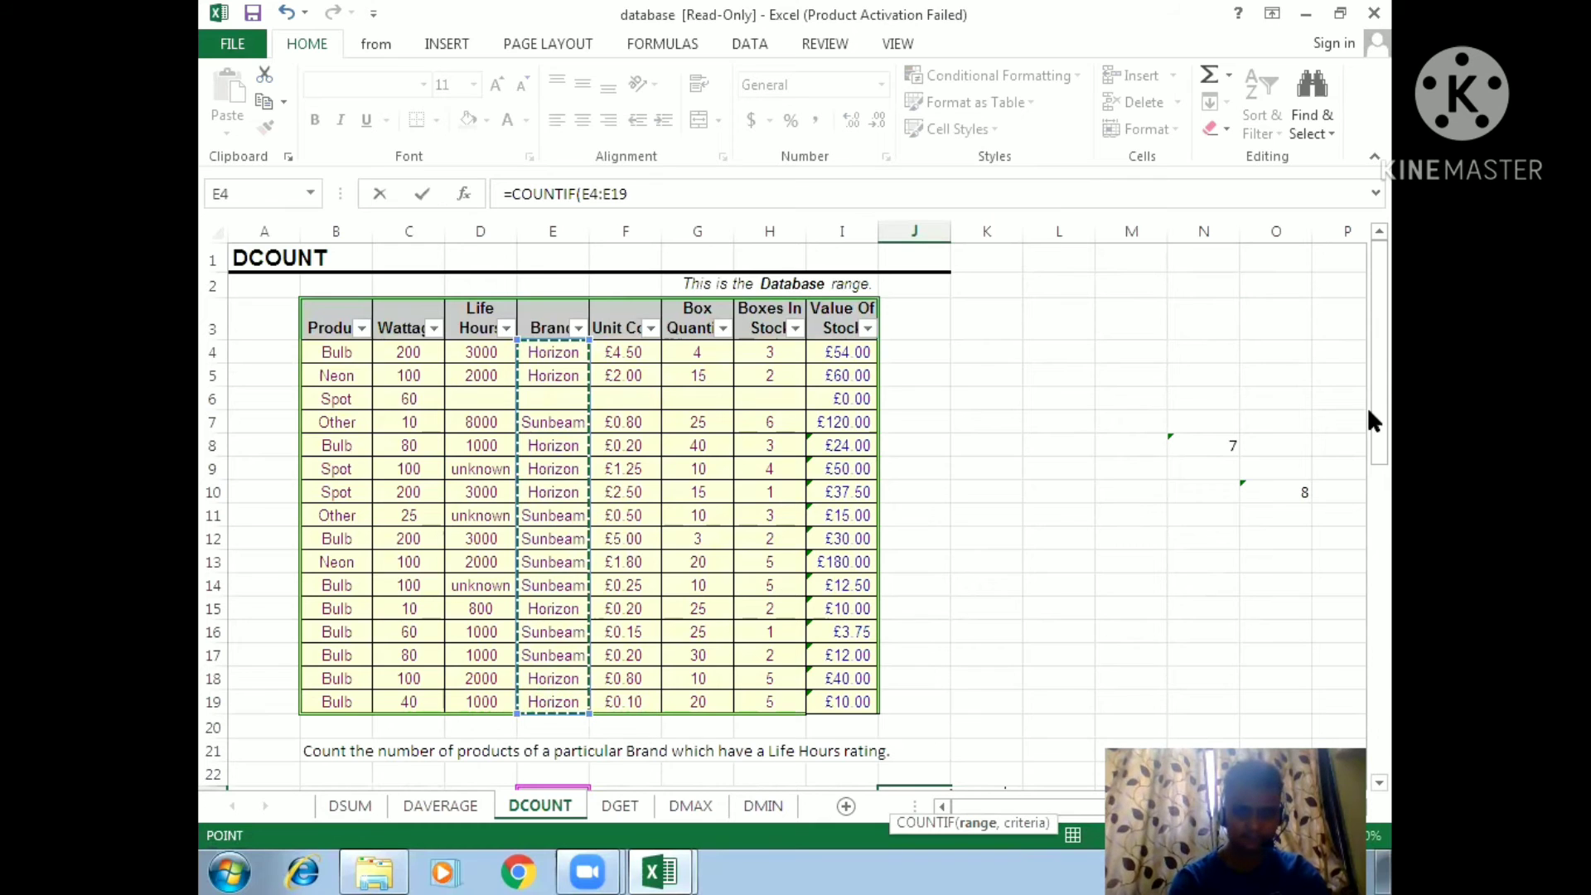
- Complete the COUNTIF formula in J23 with "Horizon" as the criteria
scroll(1389, 446, down, 4)
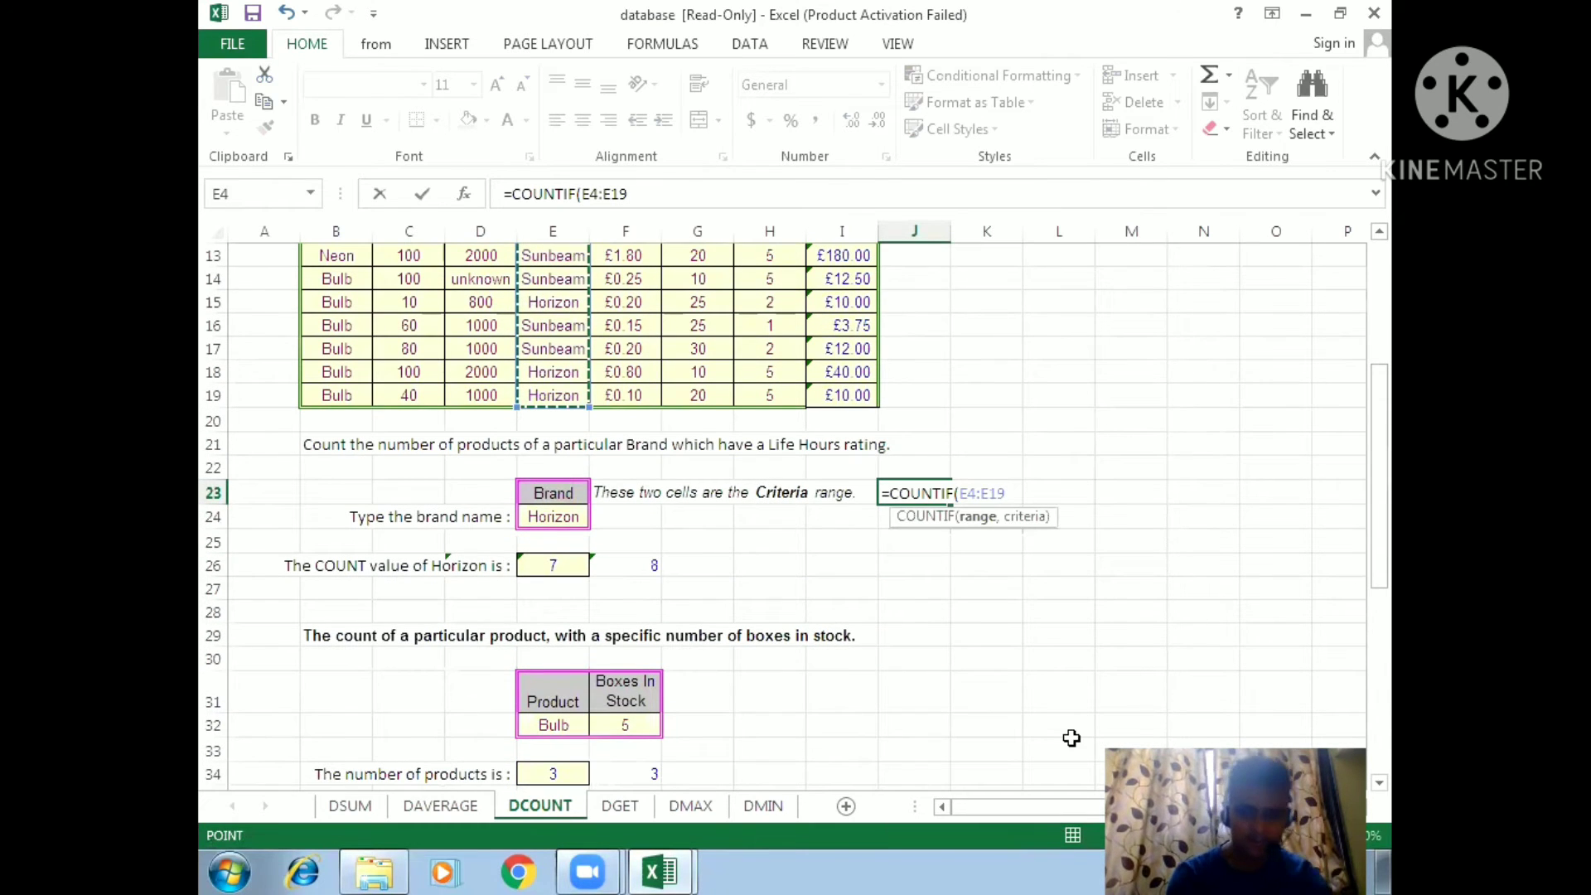
text(,"Hori)
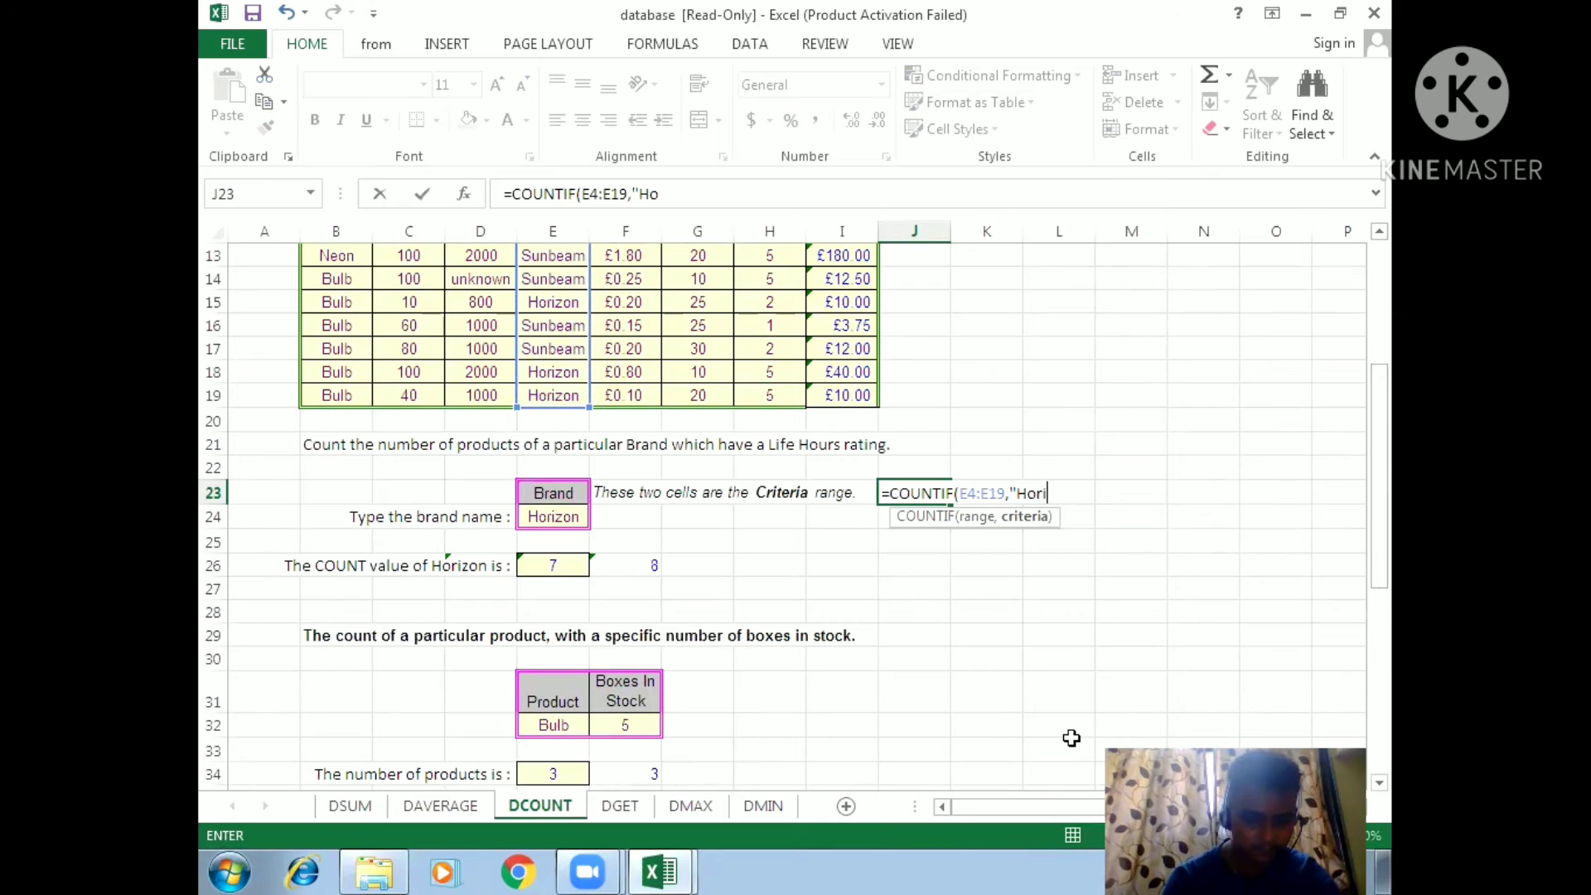
text(zon)
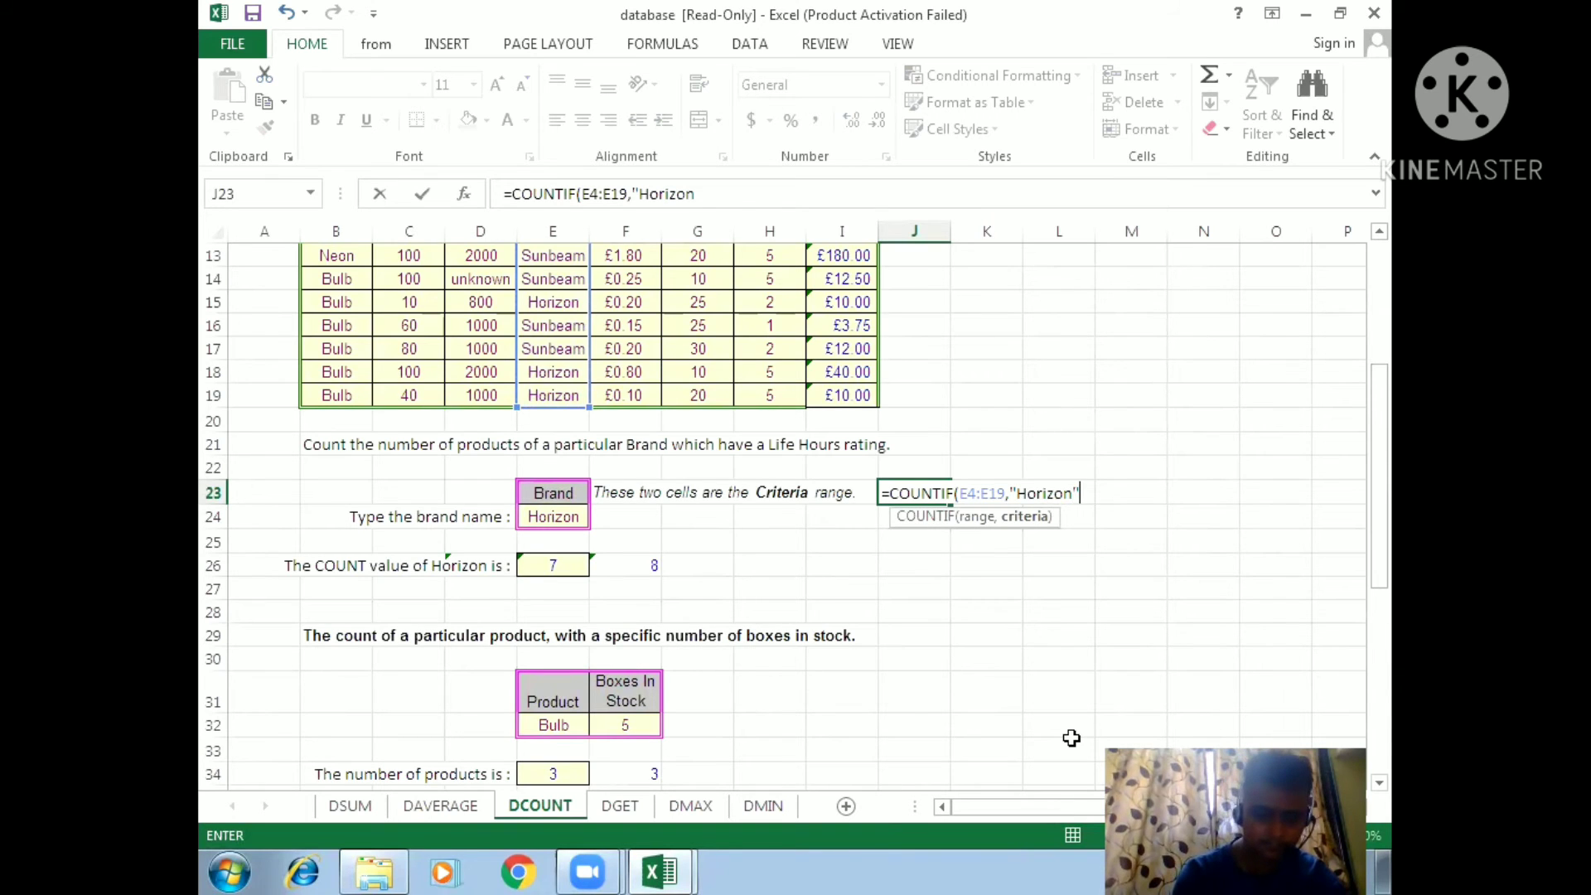
key(Return)
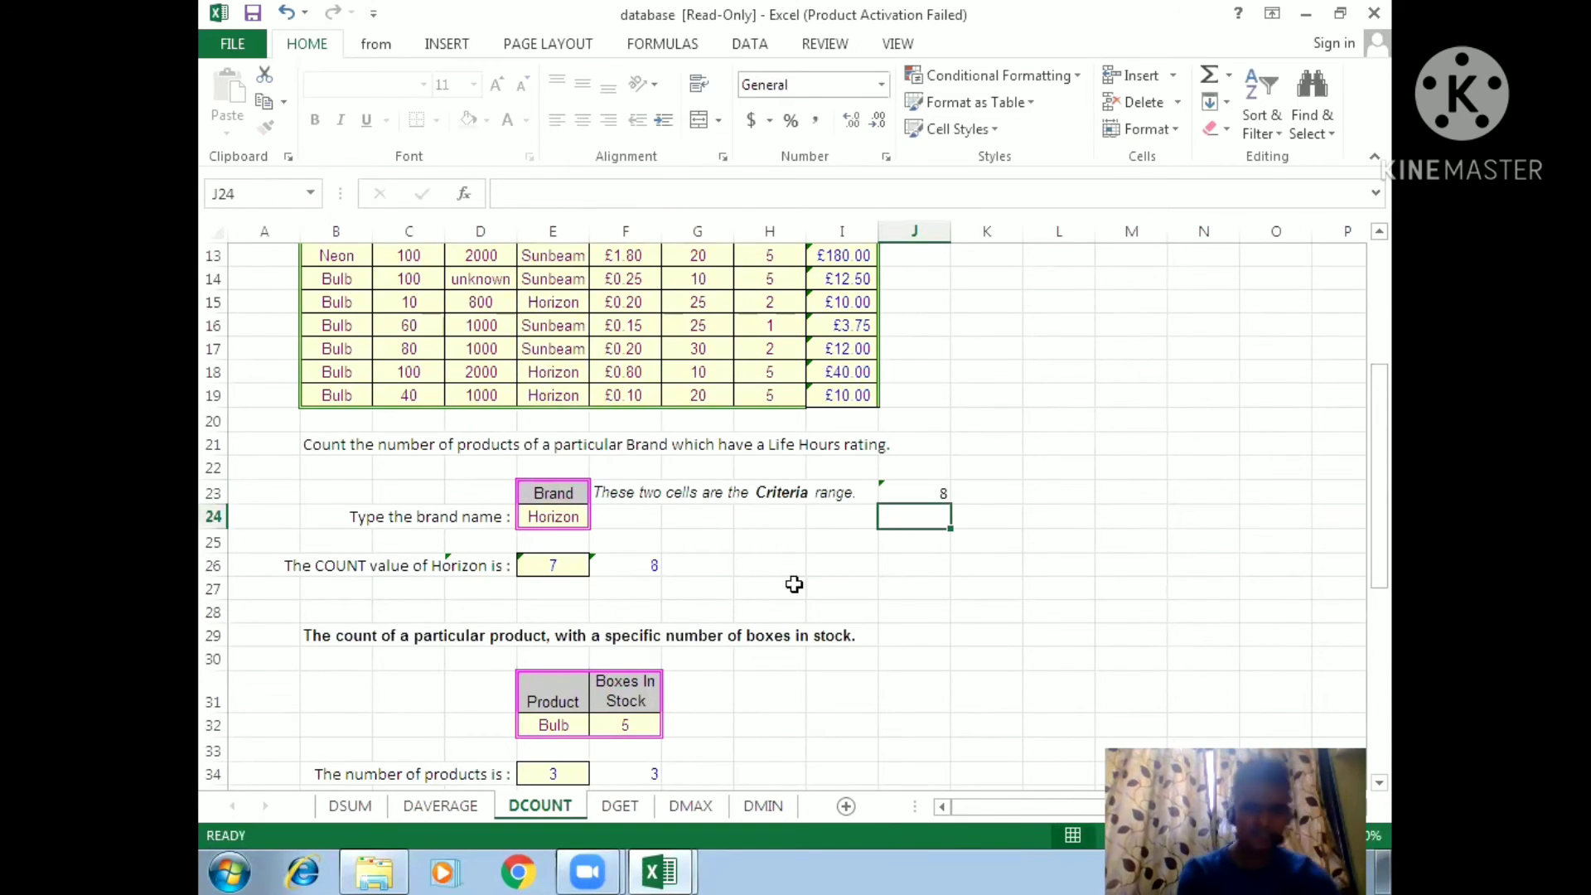
- Compare the COUNTIF formula in J23 with the existing DCOUNT formula in E26
click(964, 482)
click(922, 490)
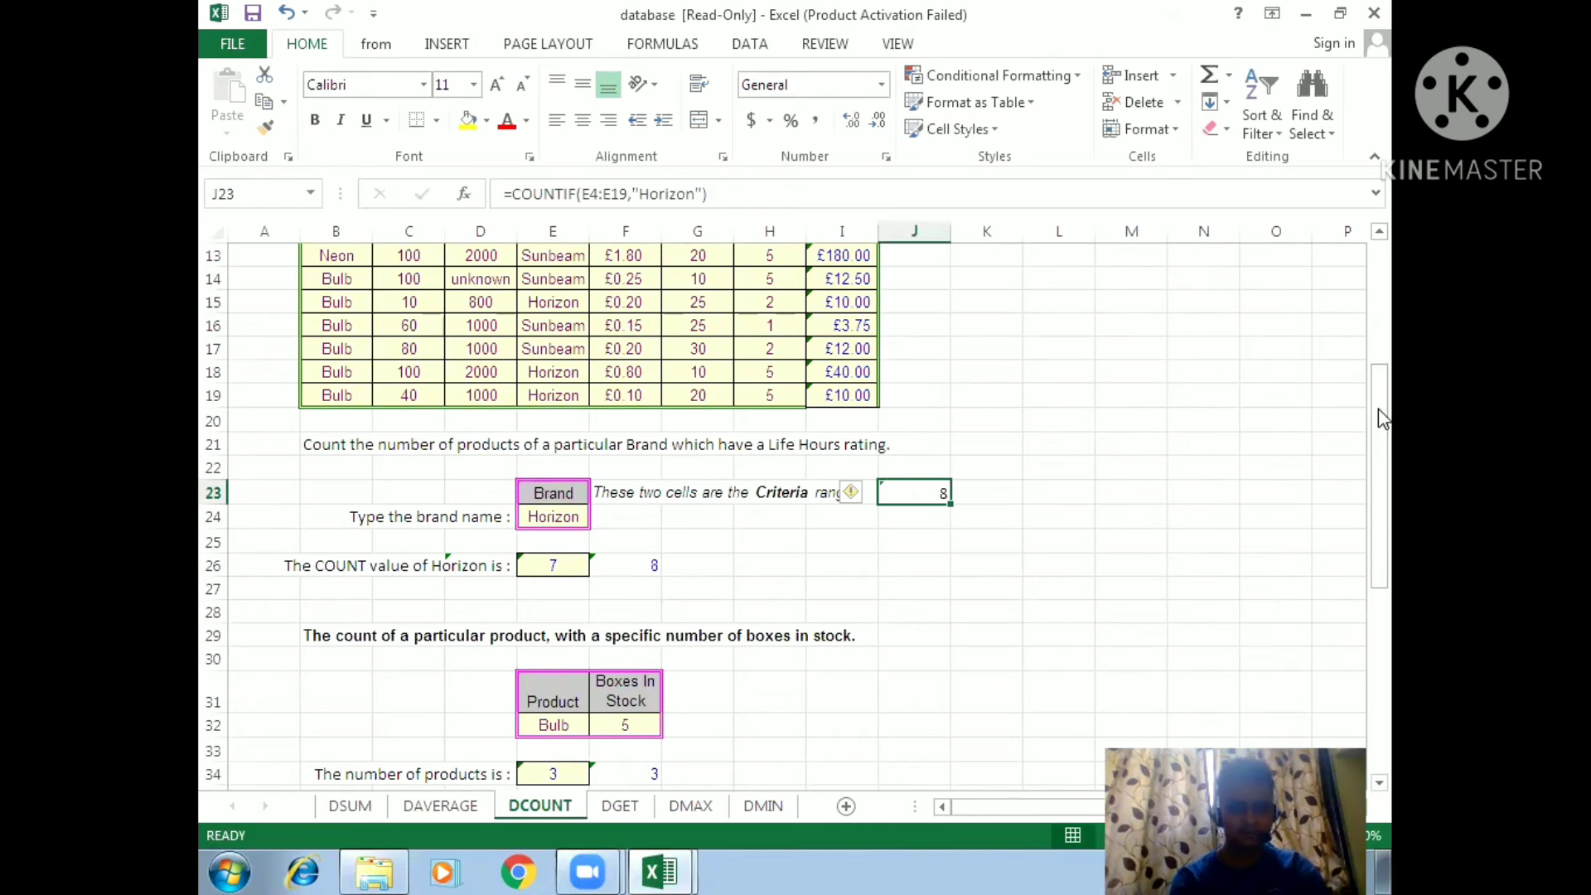
mouse_move(1379, 510)
mouse_down()
mouse_move(1389, 327)
mouse_move(1388, 502)
mouse_up()
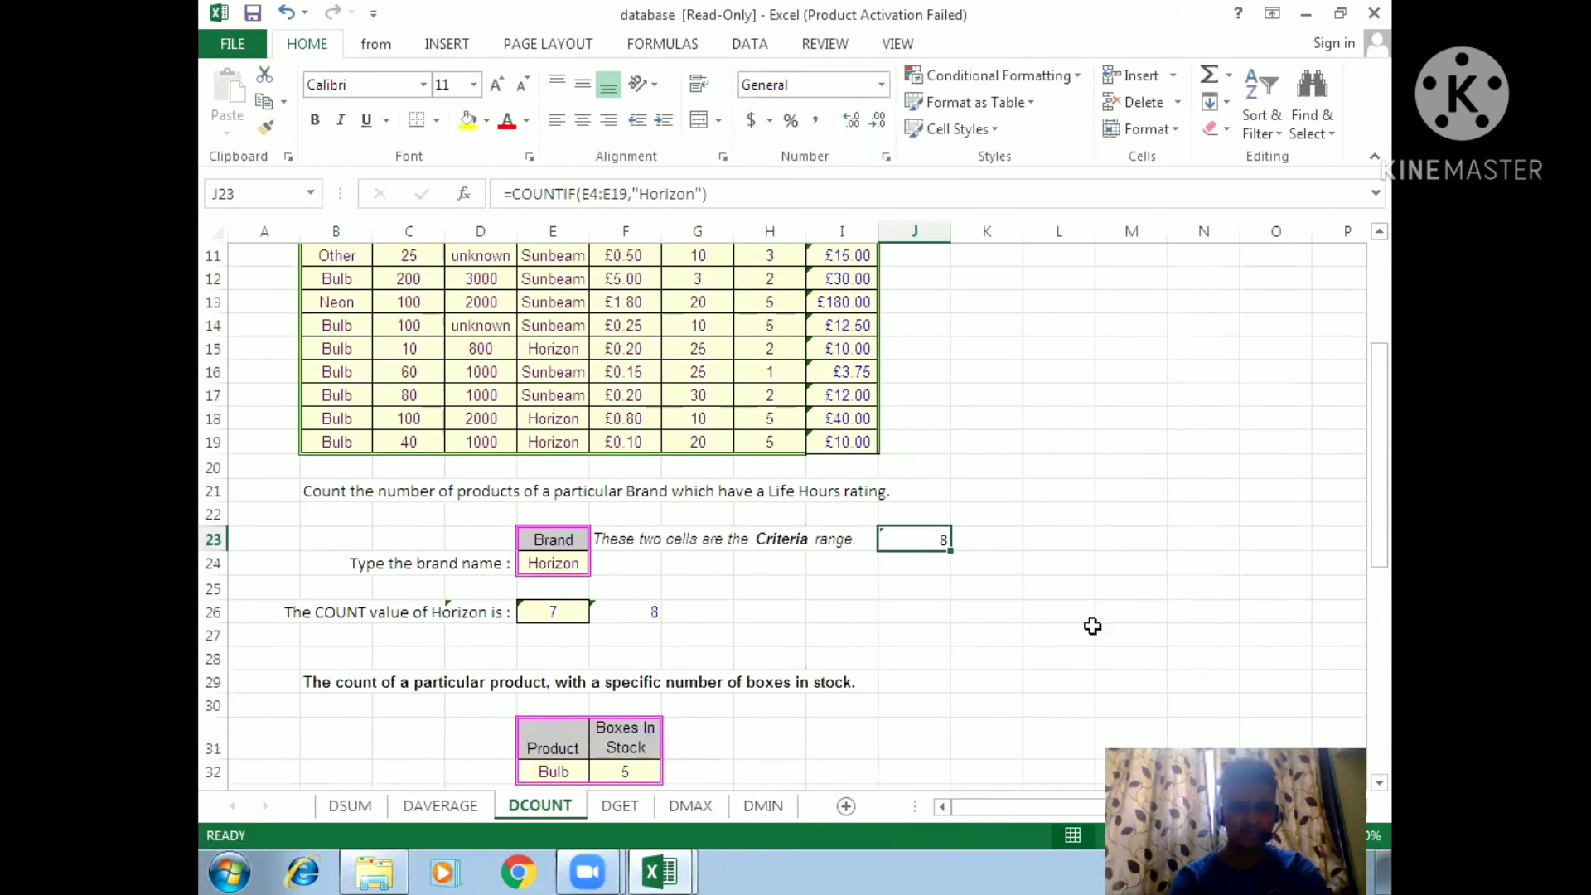
click(552, 612)
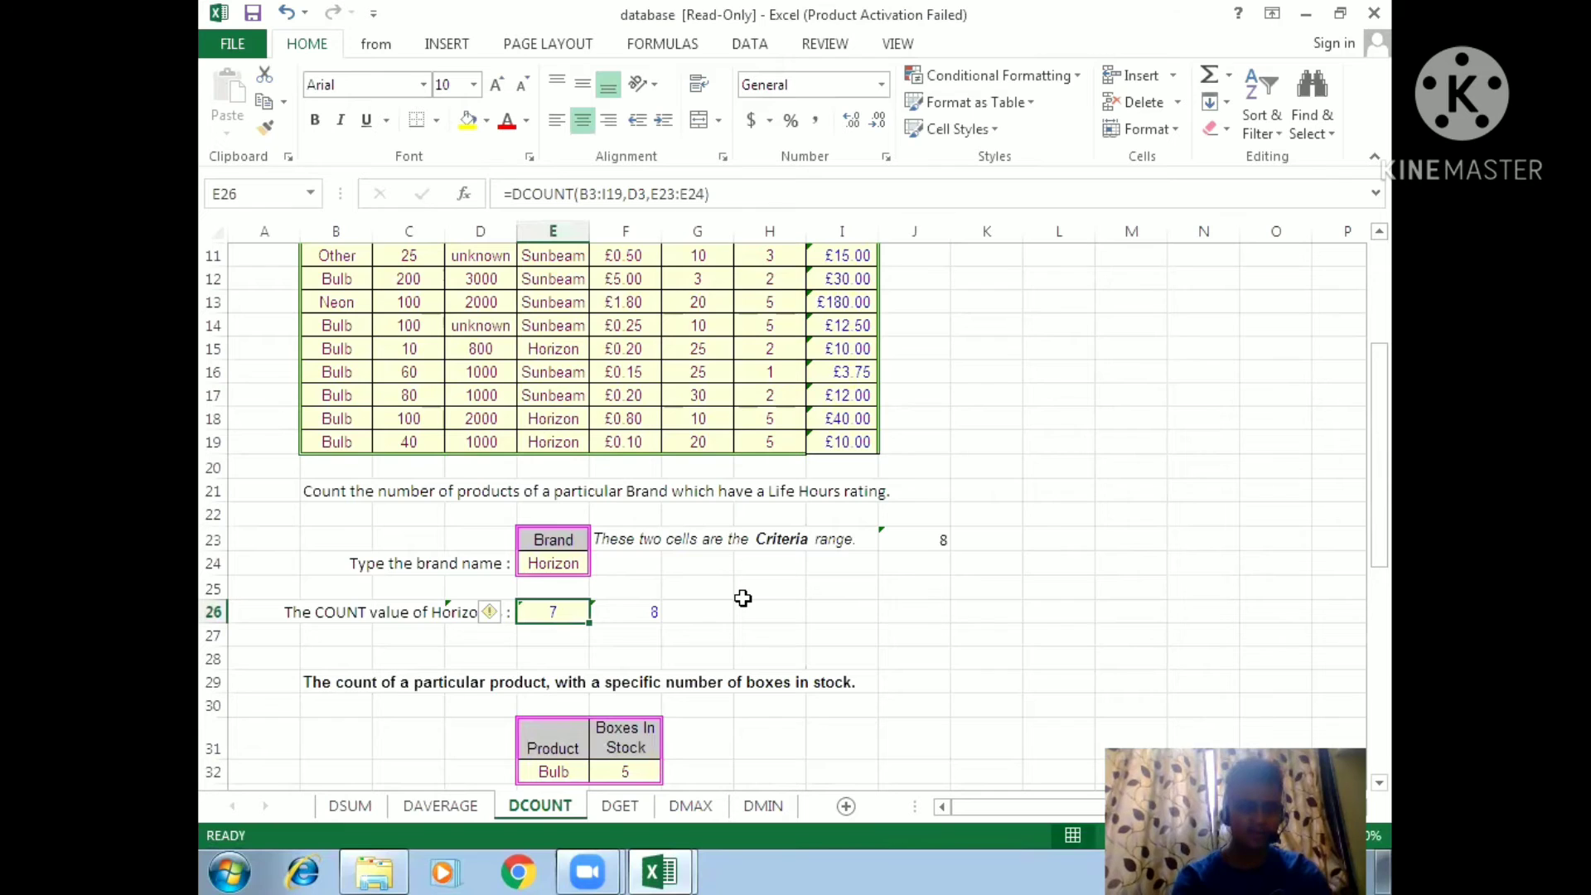
click(649, 614)
click(896, 619)
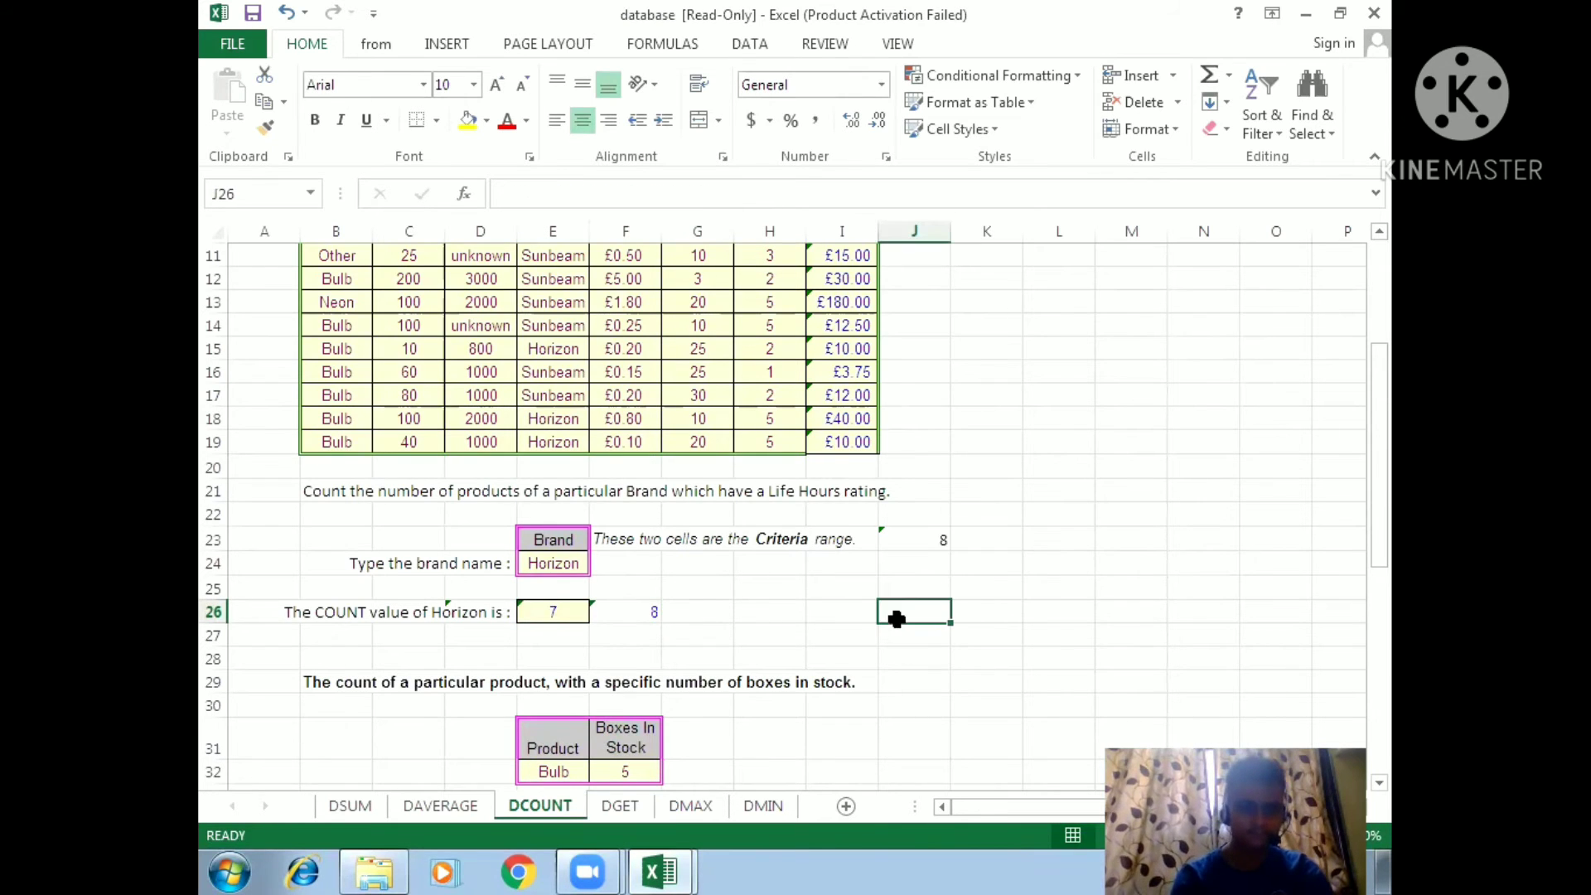
click(744, 635)
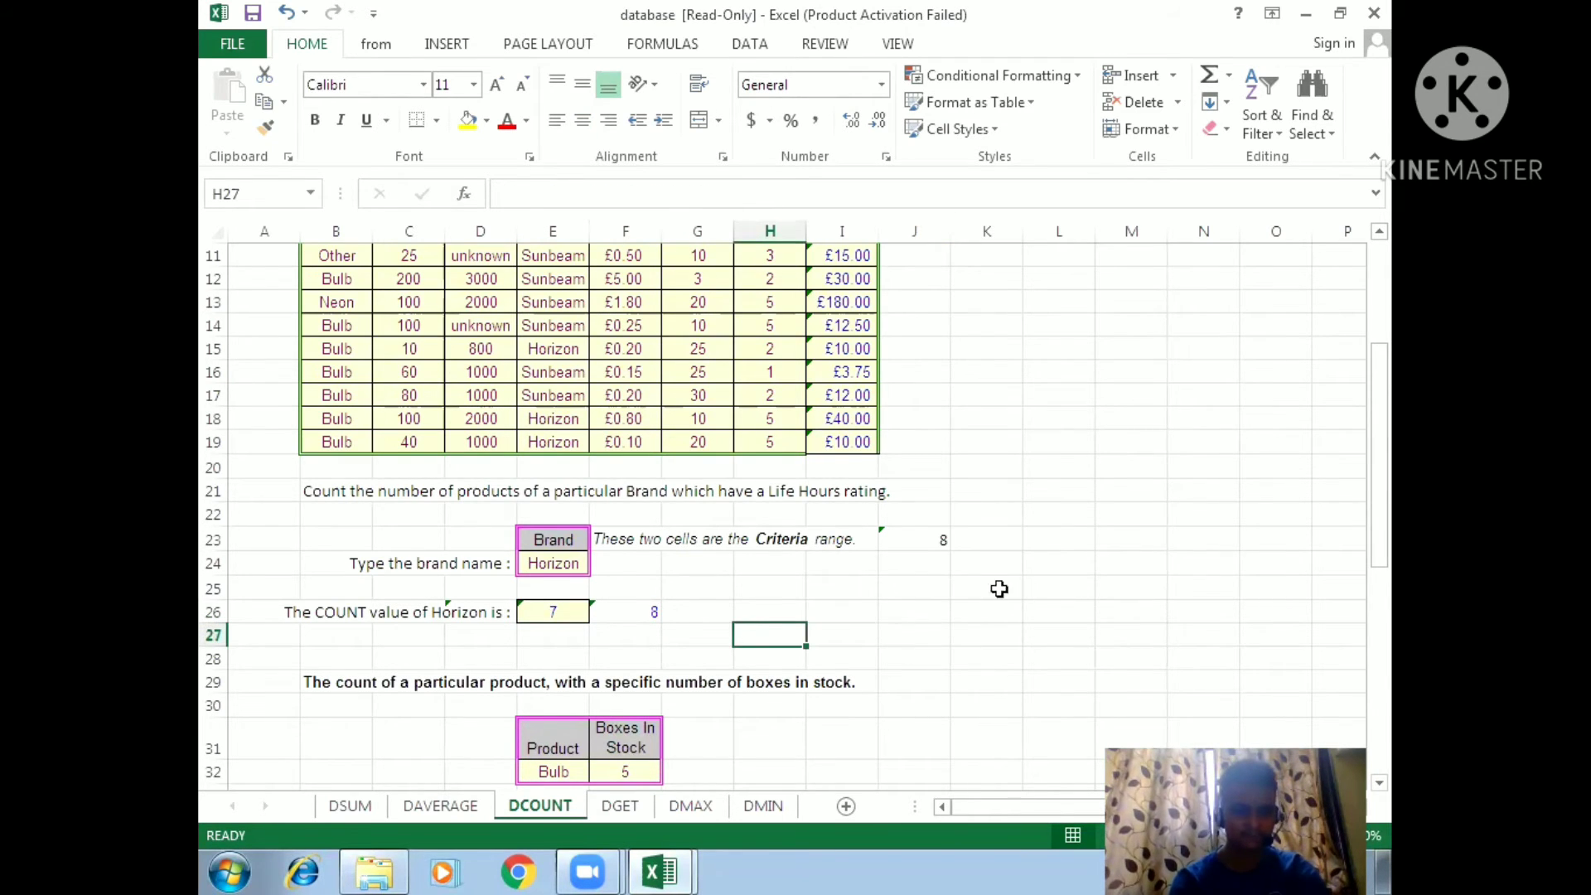
- Start a DCOUNT formula in H26 with the whole table B3:I19, including headers, as the database
click(771, 610)
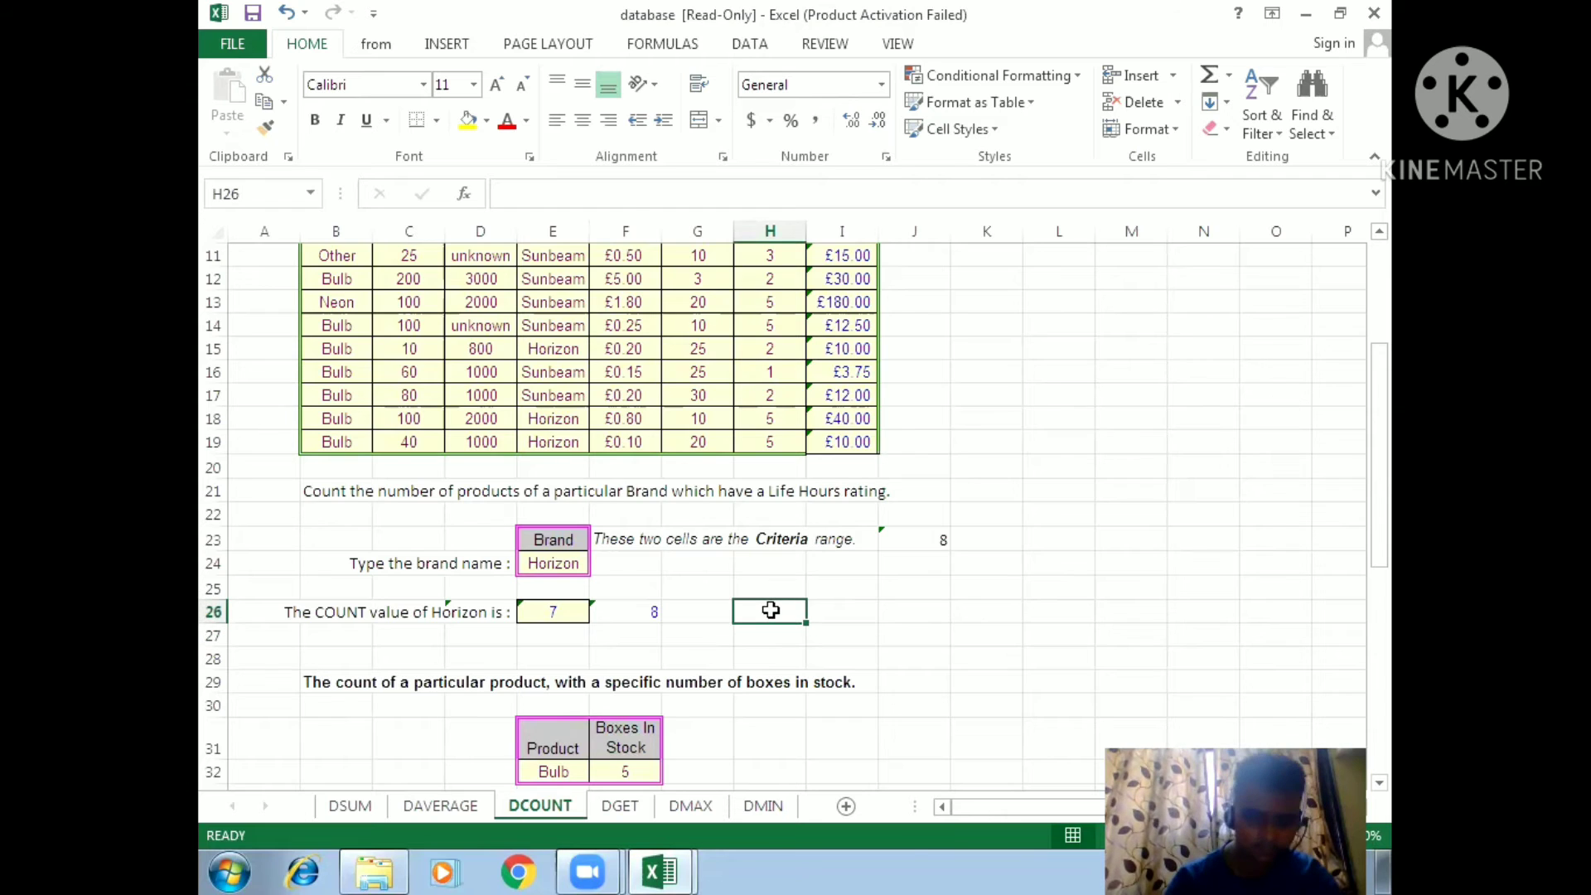
text(=dco)
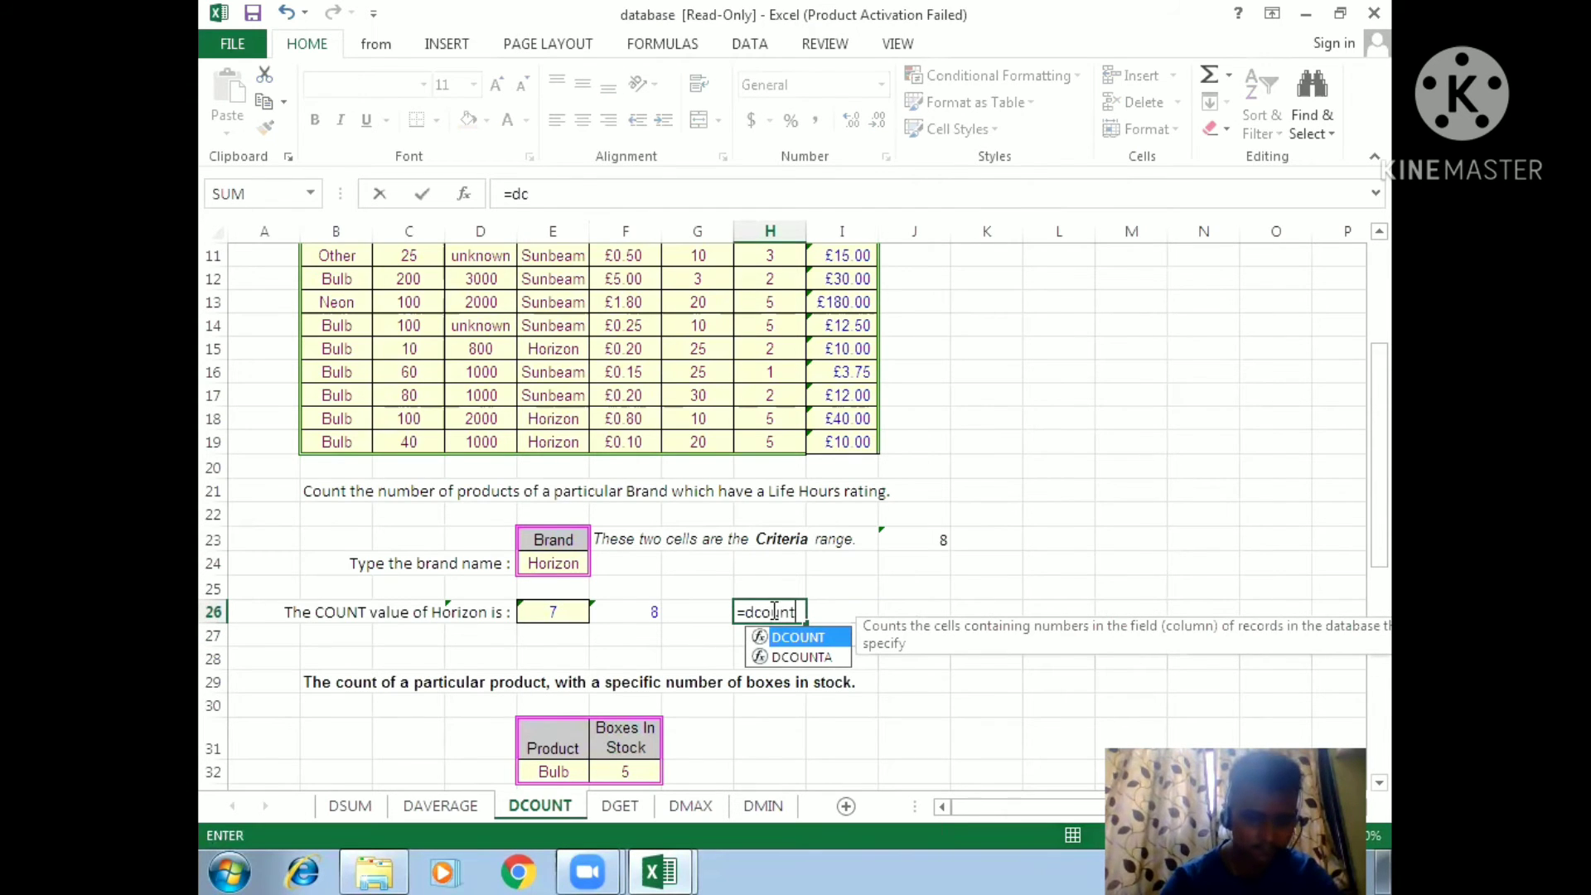
text(unt)
key(Tab)
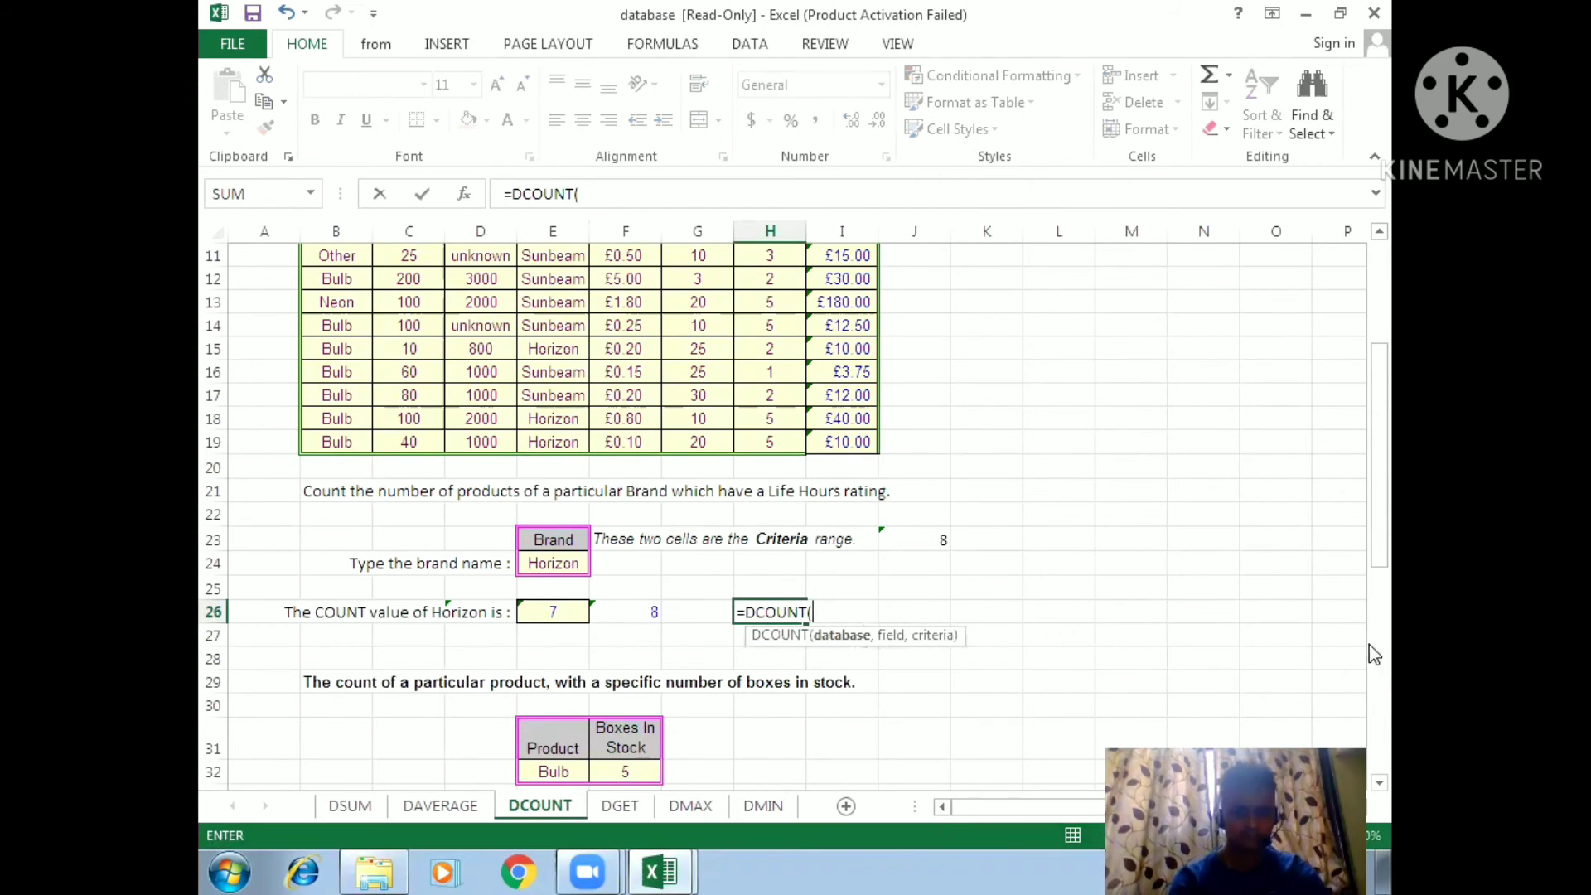
drag(1384, 543, 1380, 460)
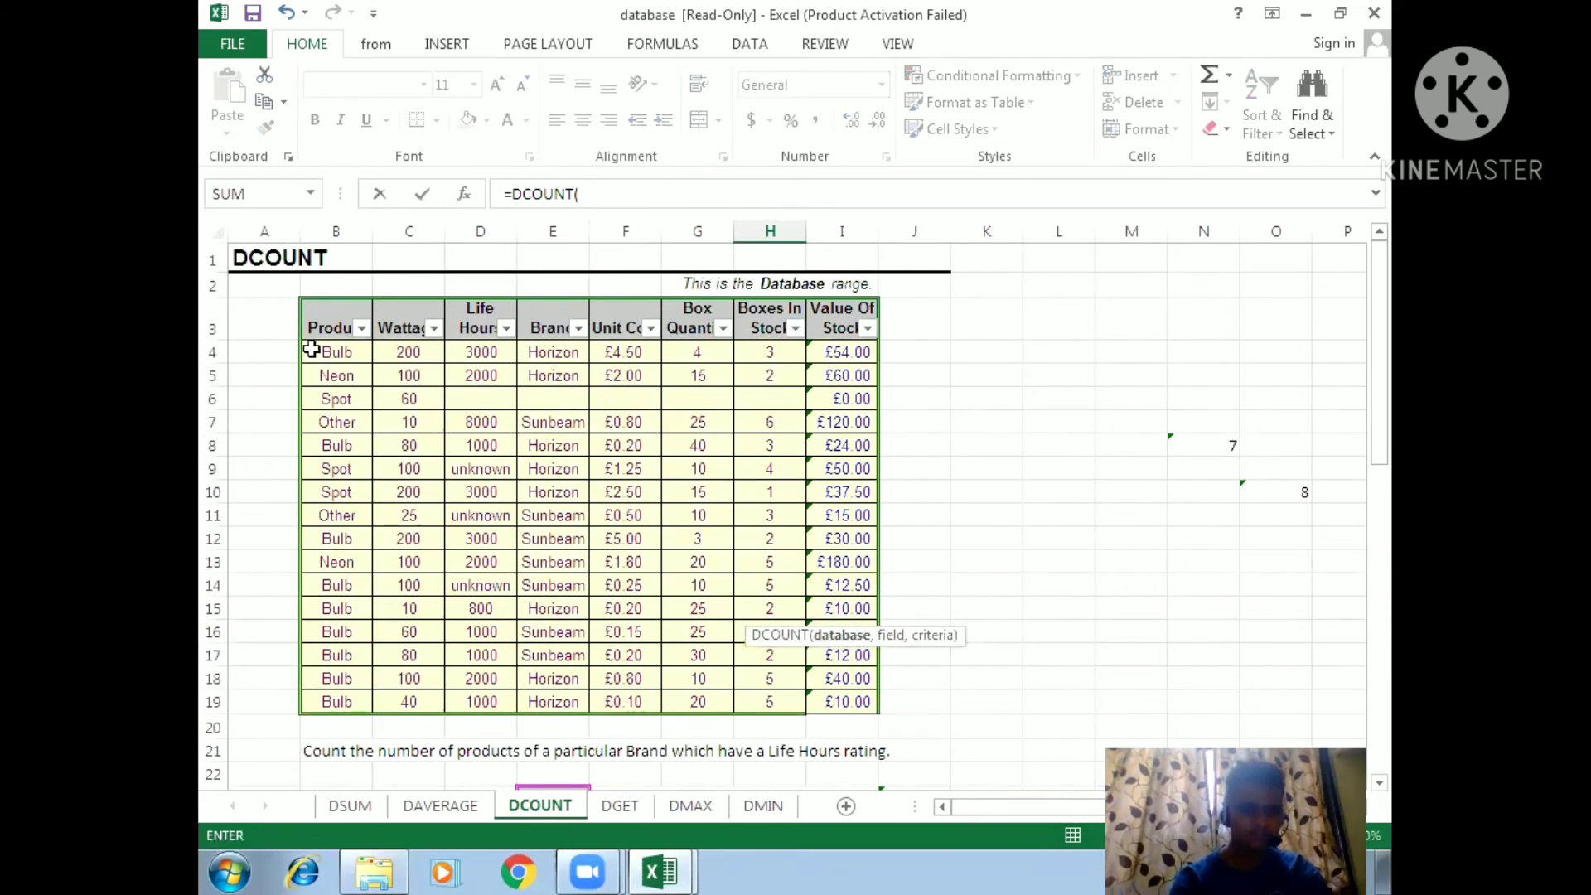
drag(322, 327, 831, 702)
drag(1387, 436, 1389, 663)
text(,)
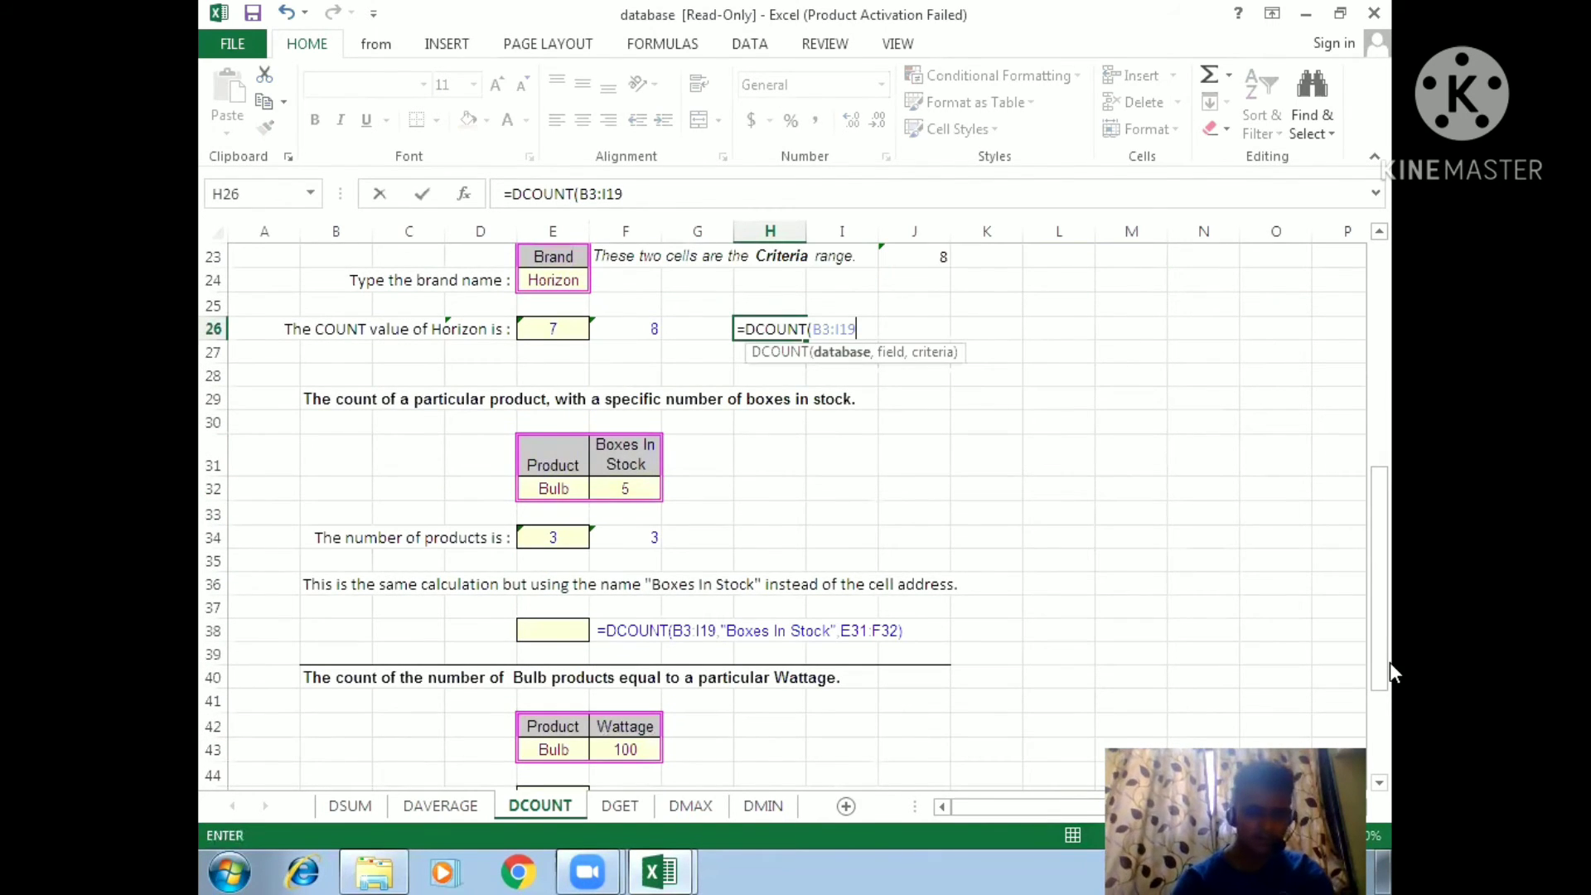
- Set the Value Of Stock header I3 as the field and E23:E24 as the criteria, completing the DCOUNT formula in H26
drag(1384, 561, 1379, 267)
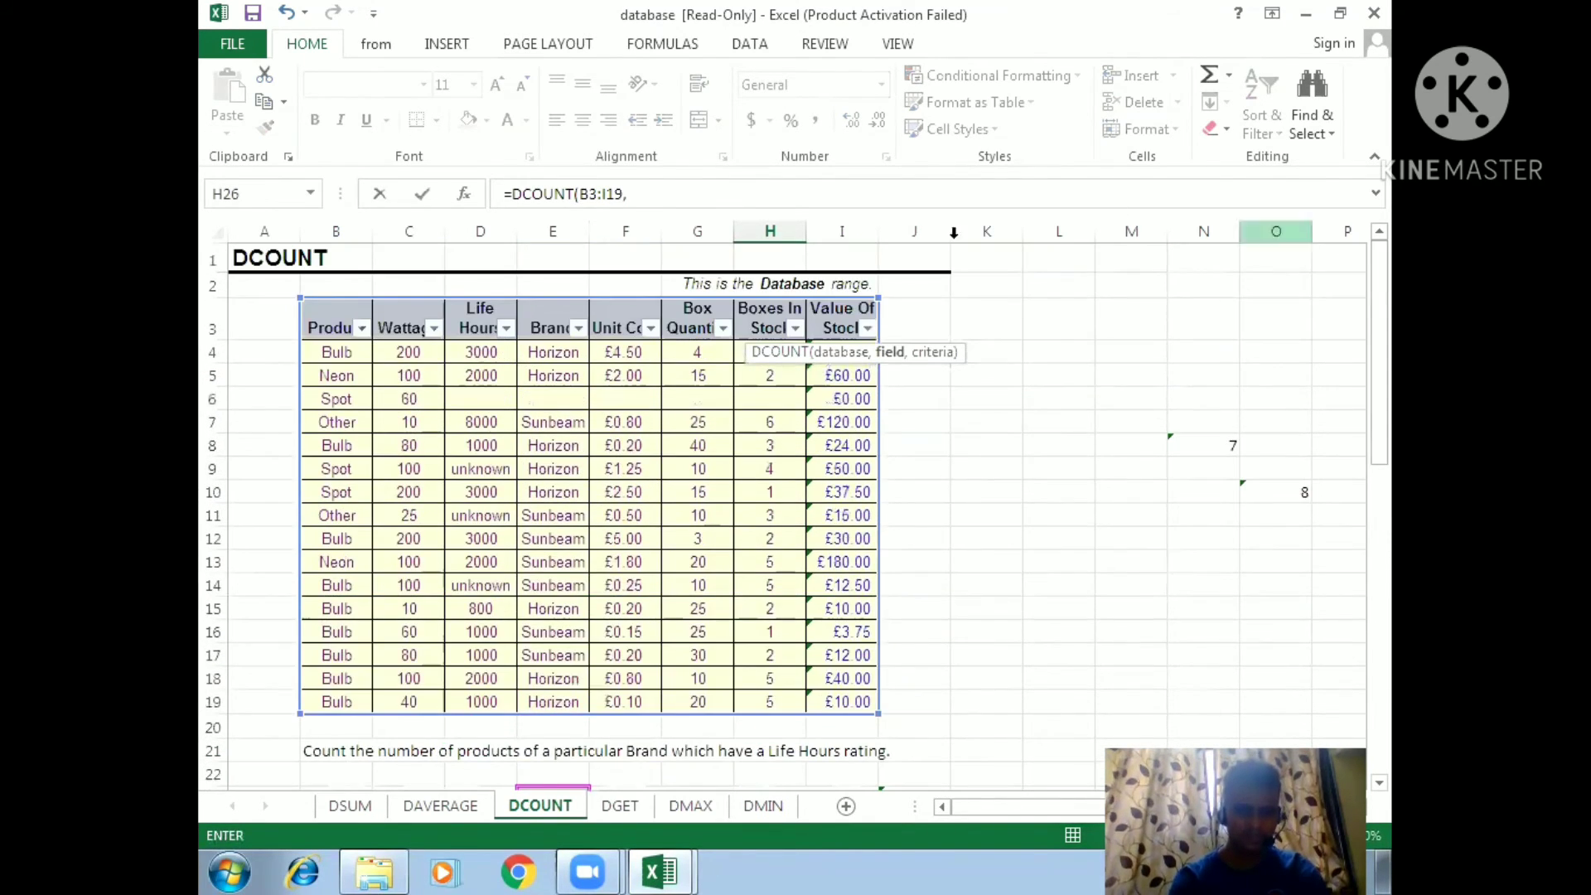
click(842, 325)
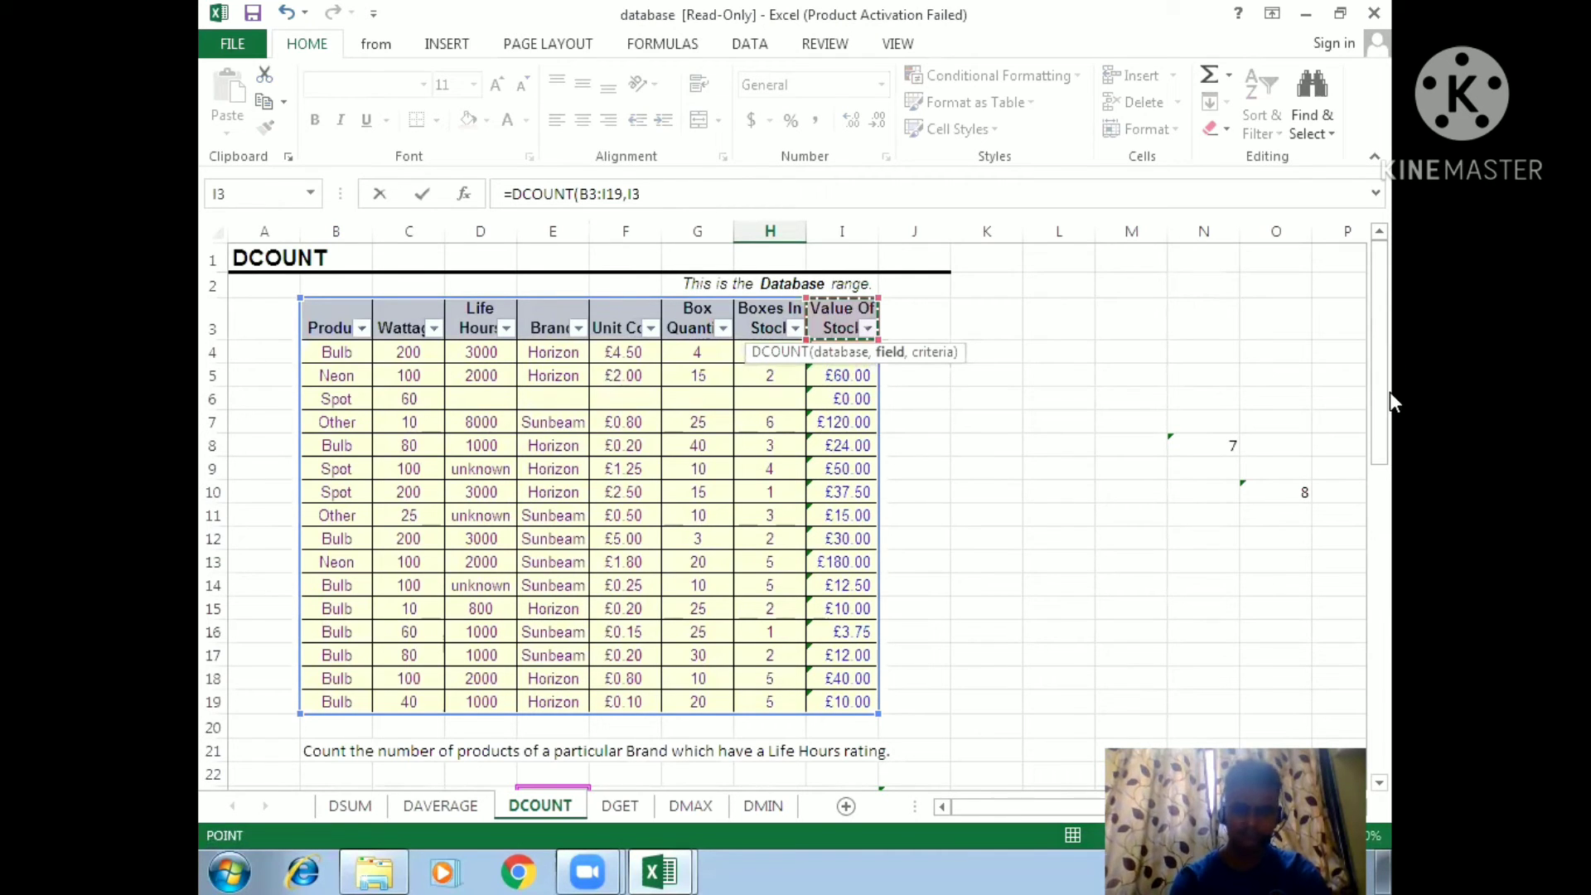
drag(1380, 450, 1388, 614)
text(,)
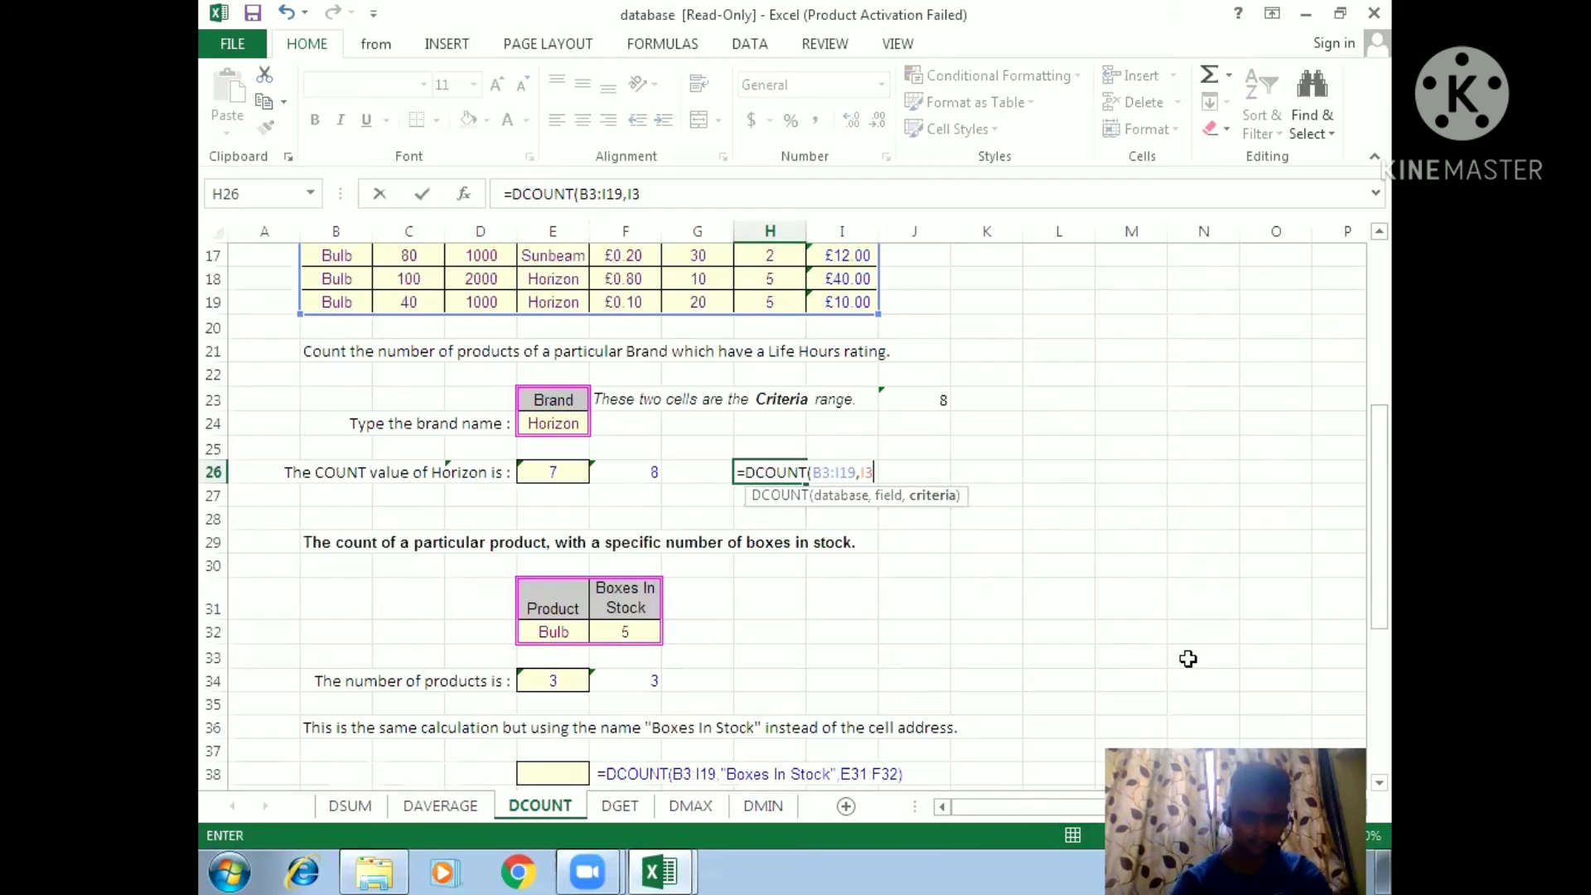
drag(577, 398, 579, 429)
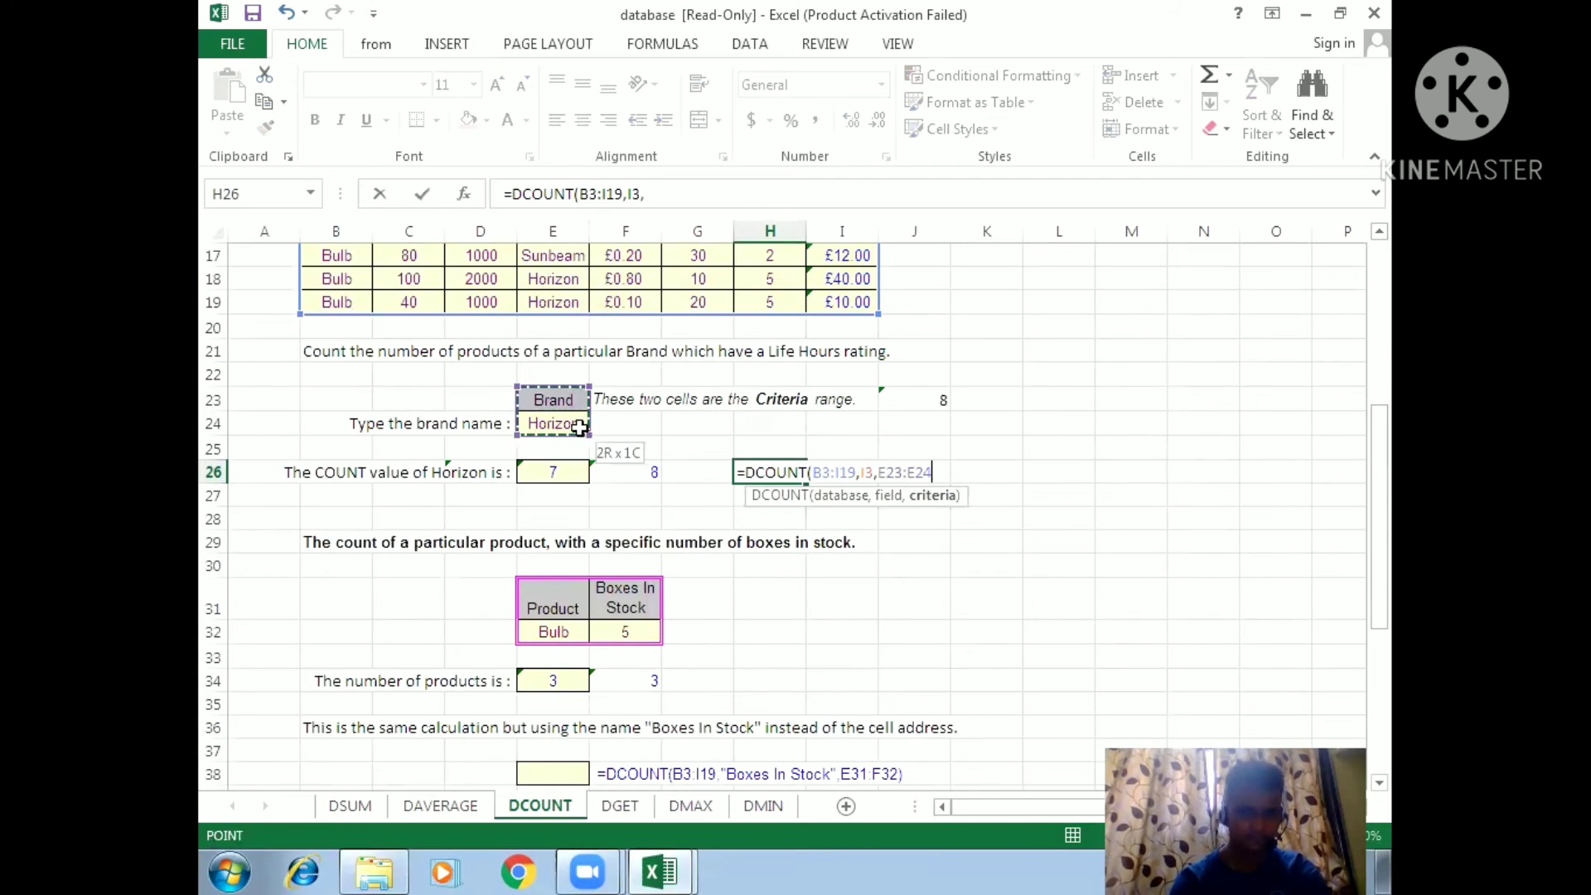
key(Return)
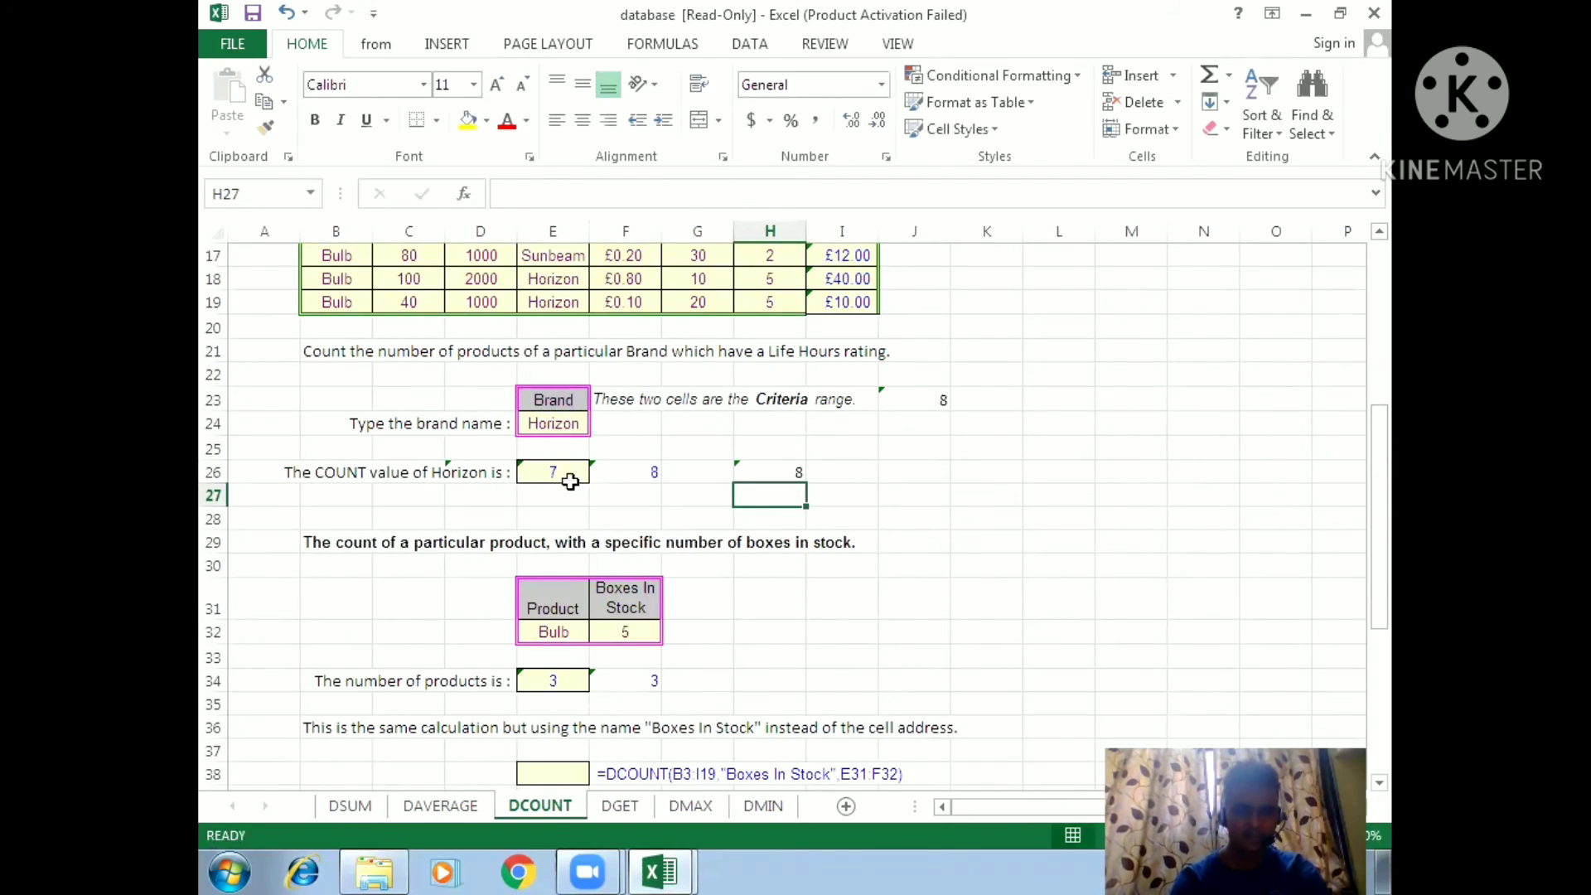
- Compare the DCOUNT formula in H26 with the COUNTIF formula in J23
click(772, 474)
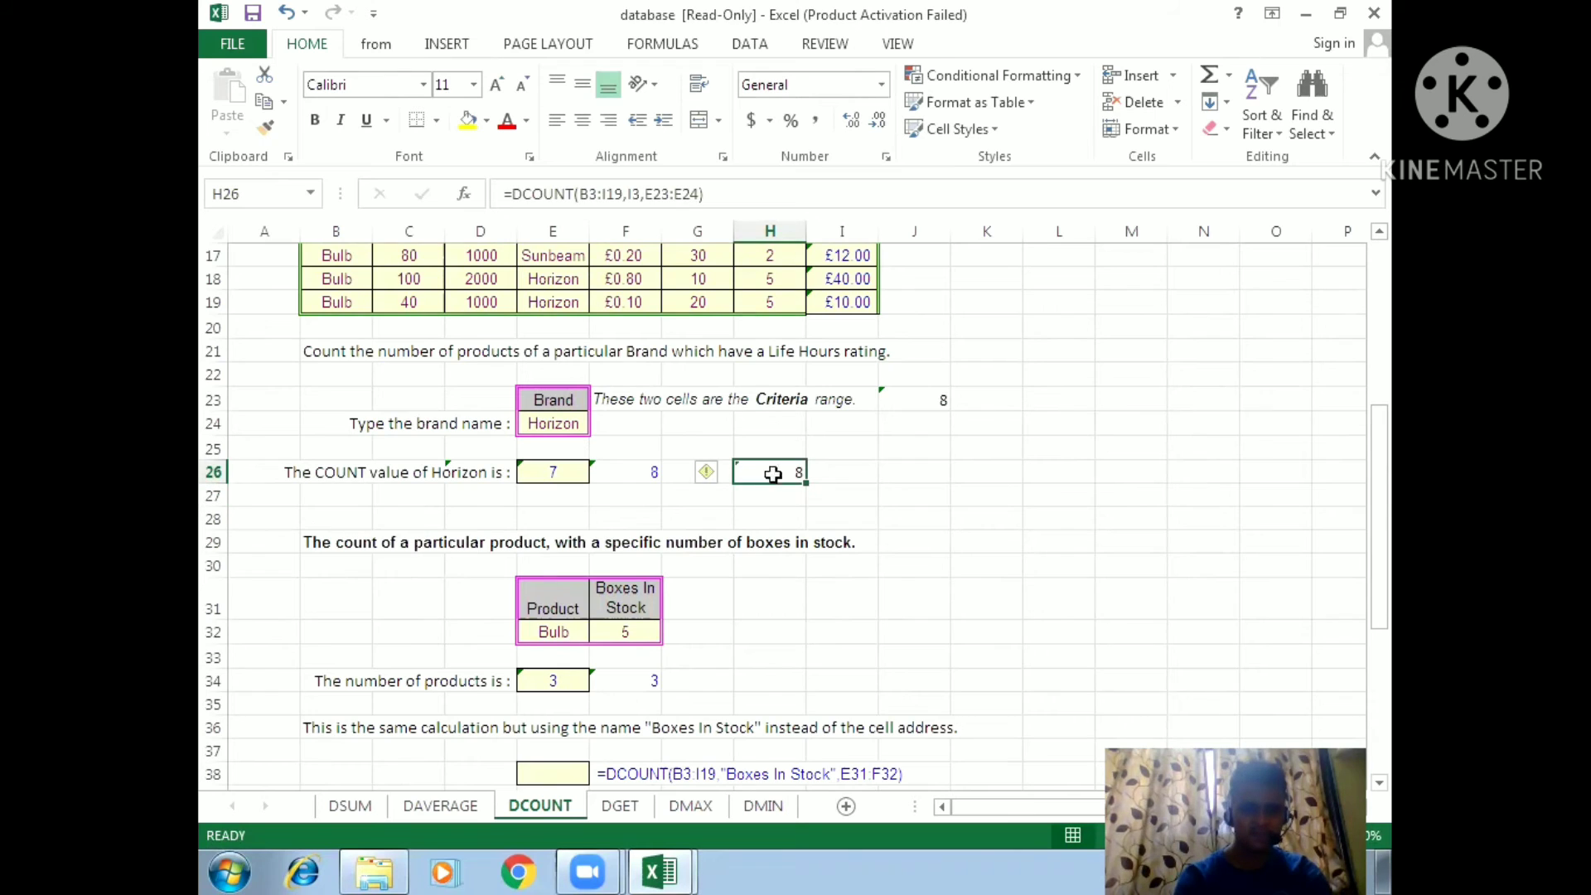
click(946, 401)
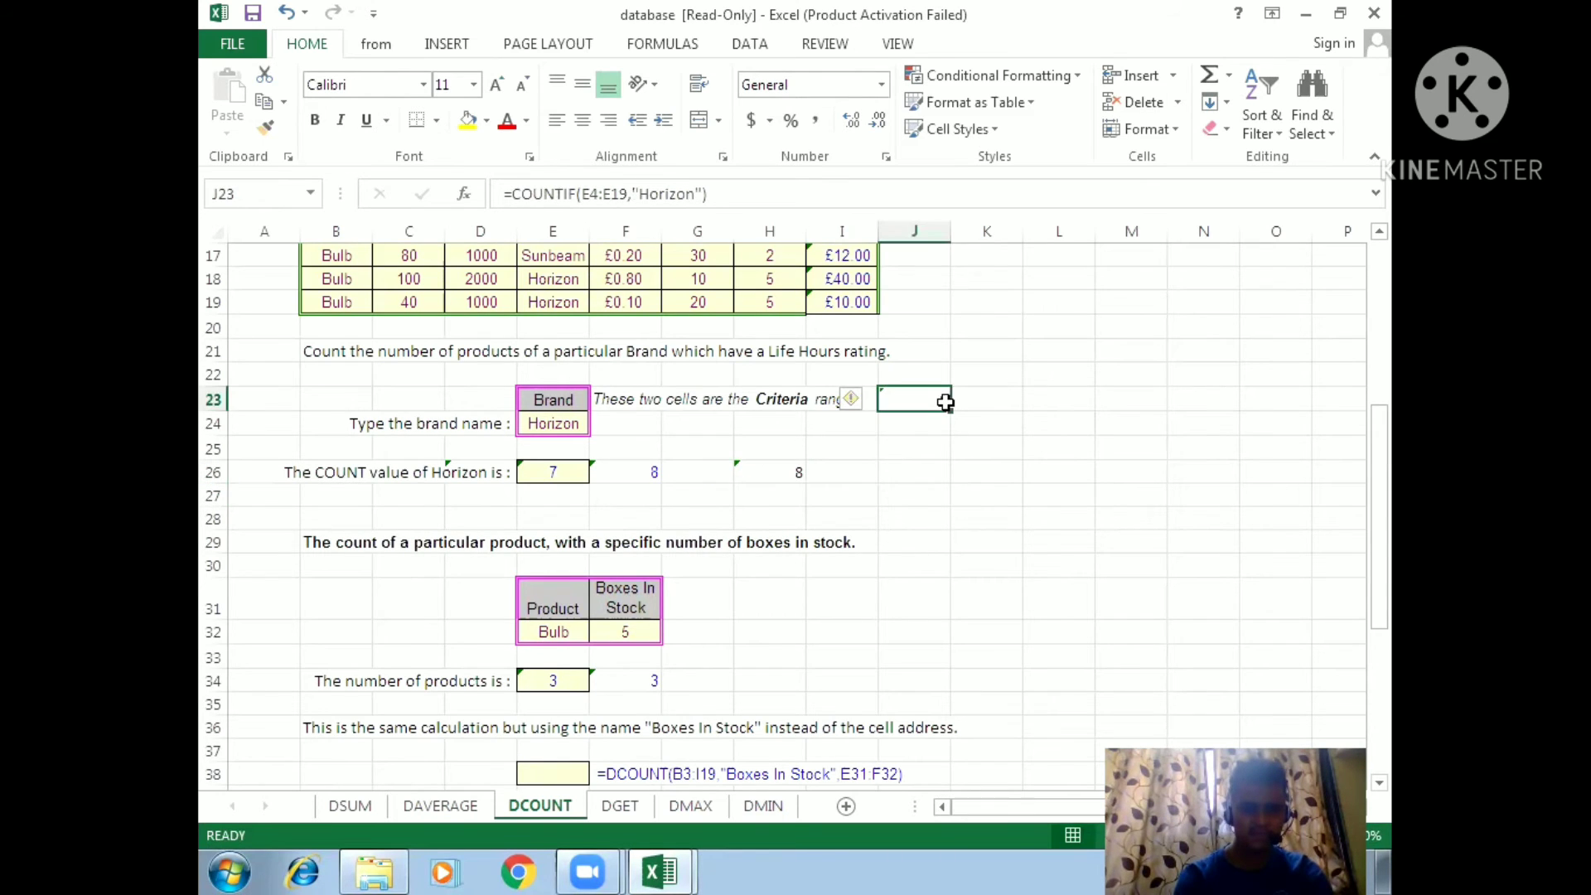
click(800, 470)
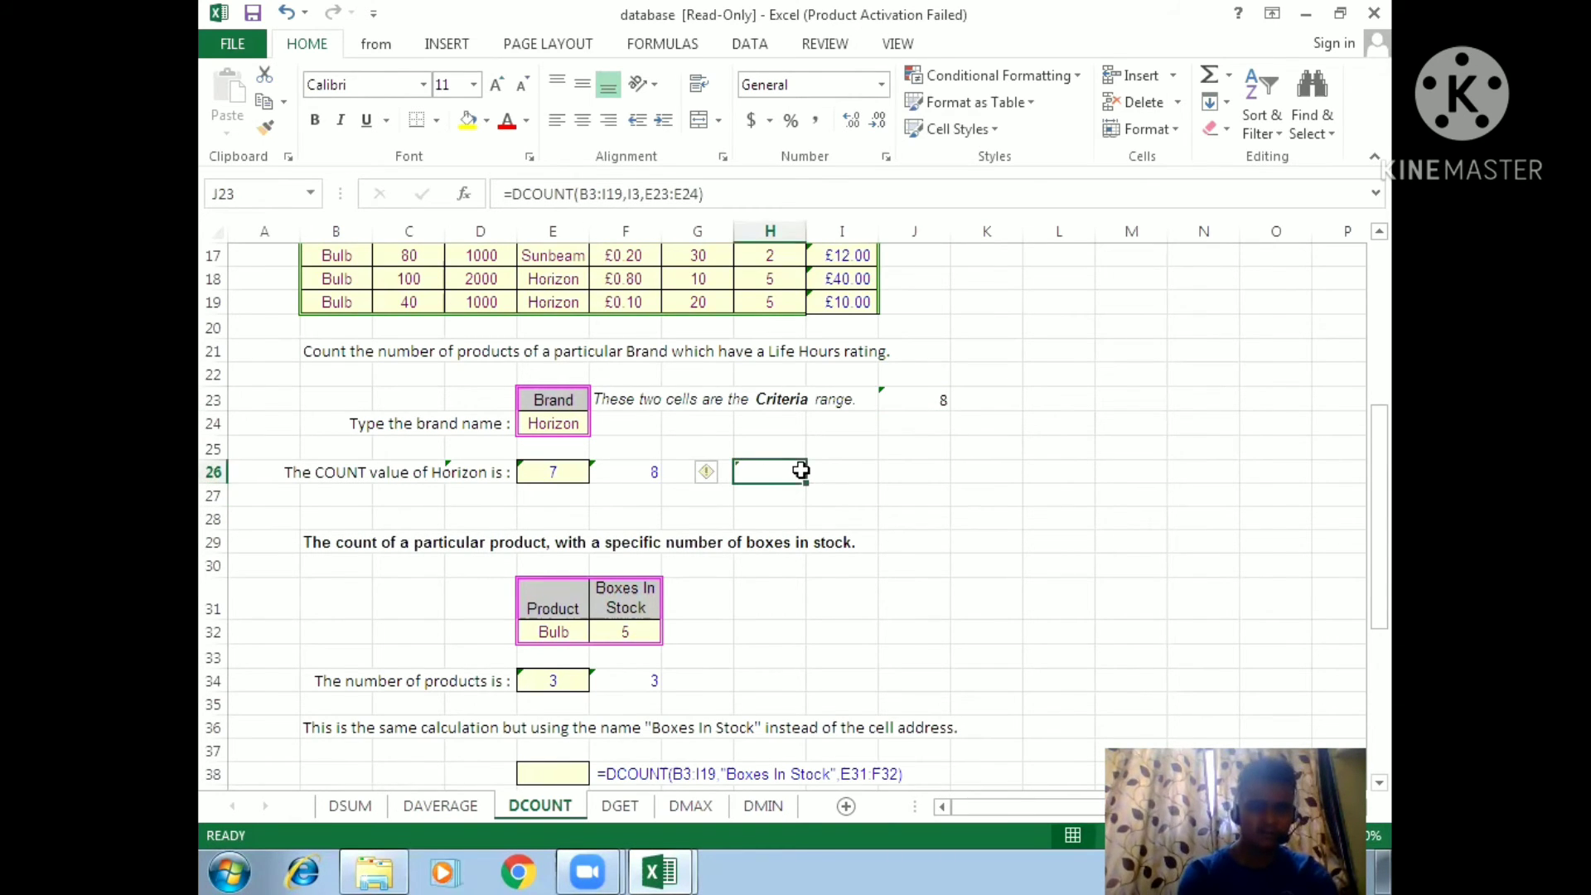
click(922, 417)
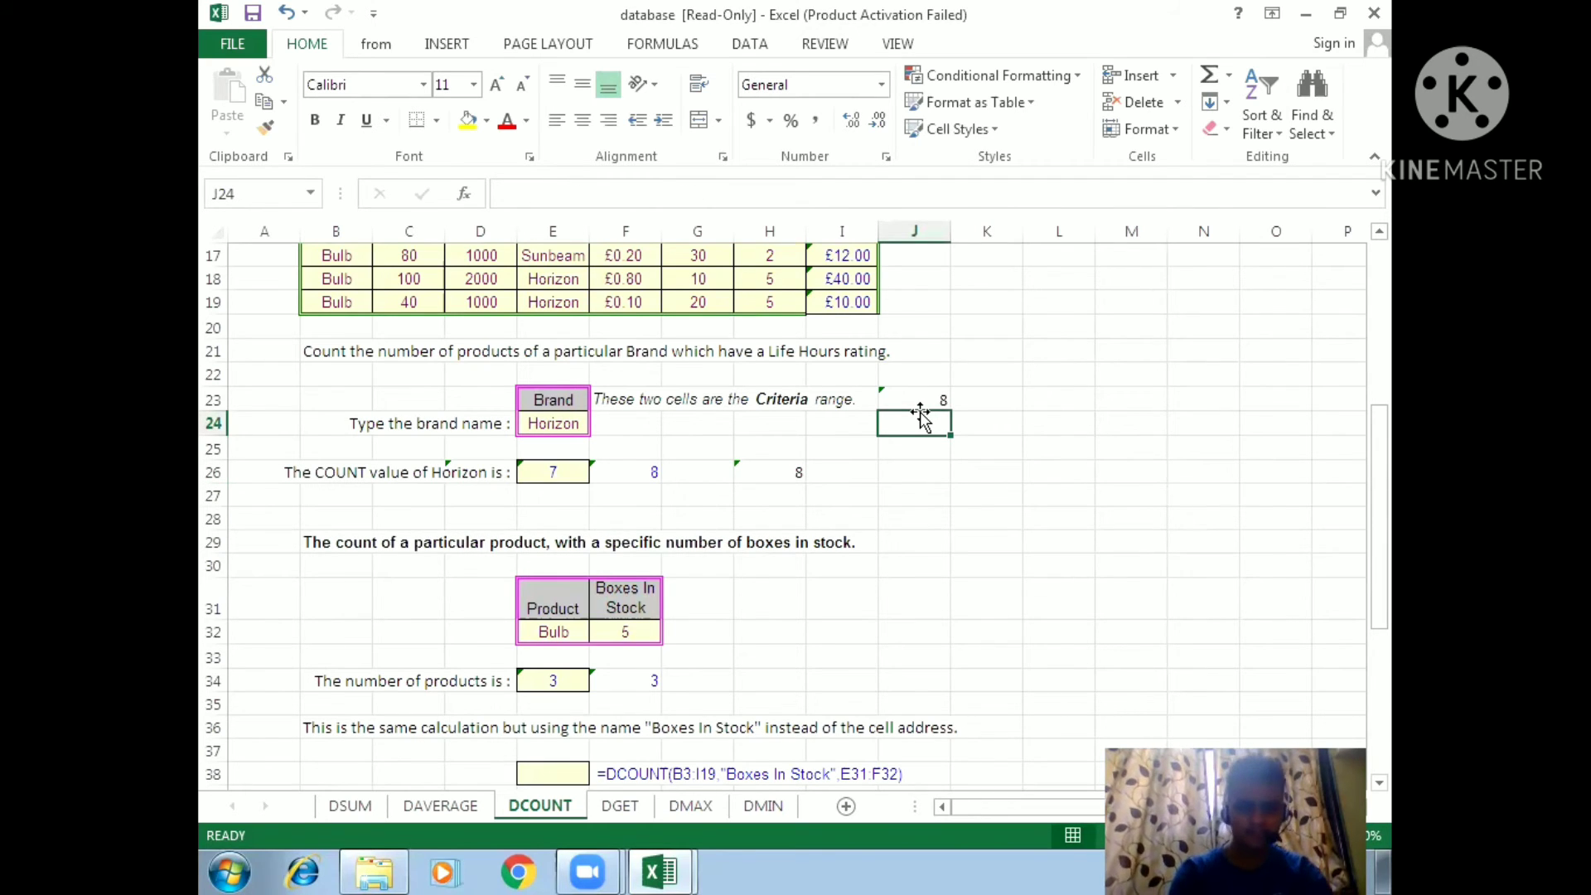
click(1048, 598)
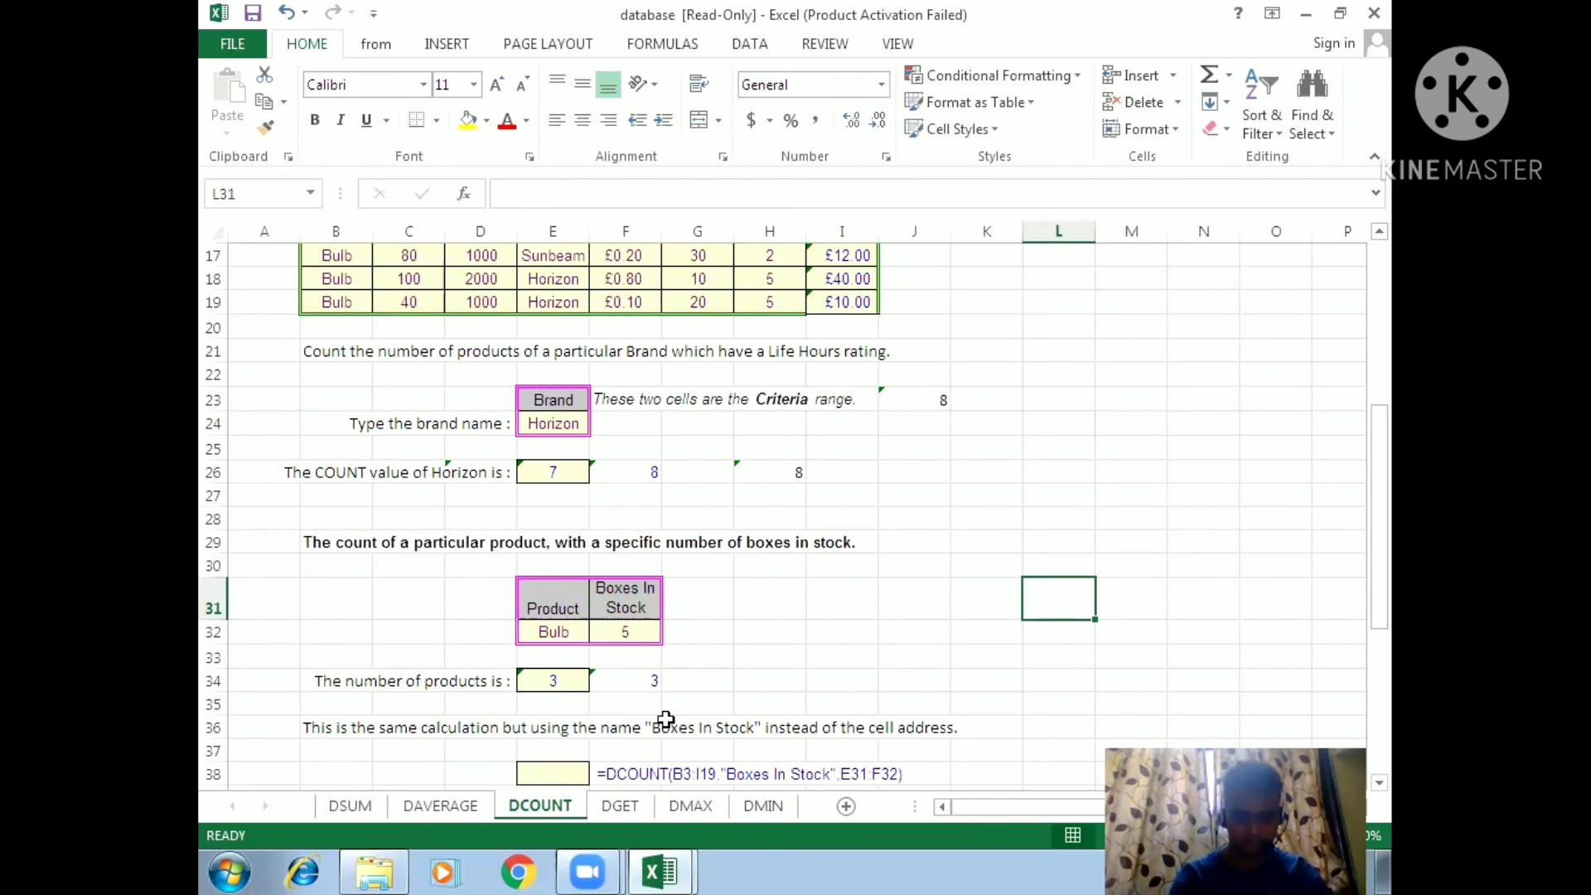
- Switch to the DMAX sheet and examine its database table and the Brand criteria example for the largest Value Of Stock
click(699, 807)
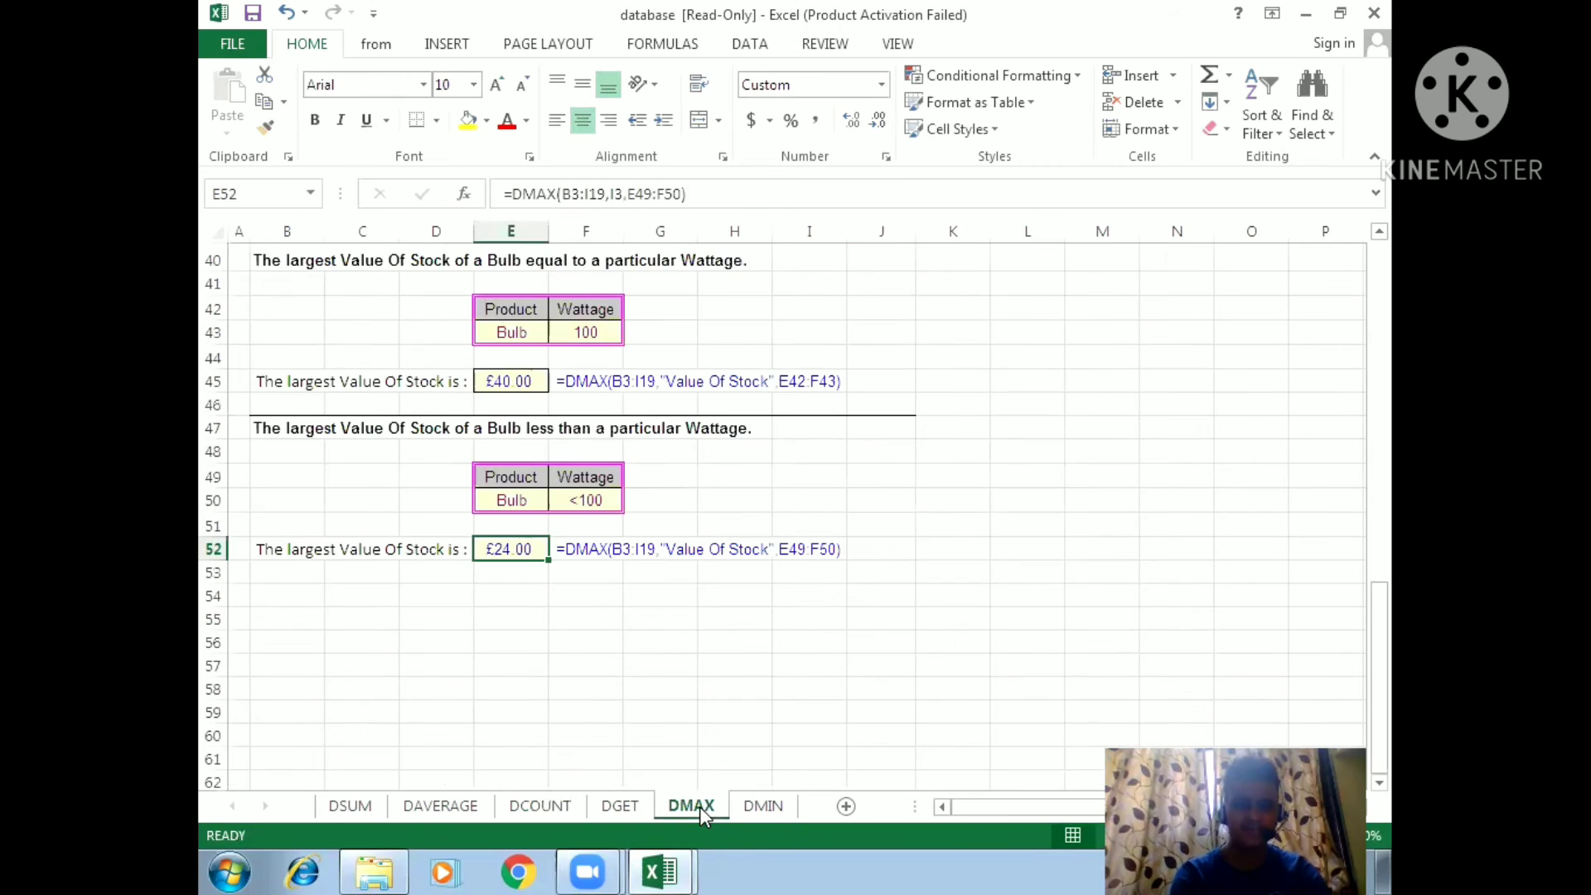
click(984, 551)
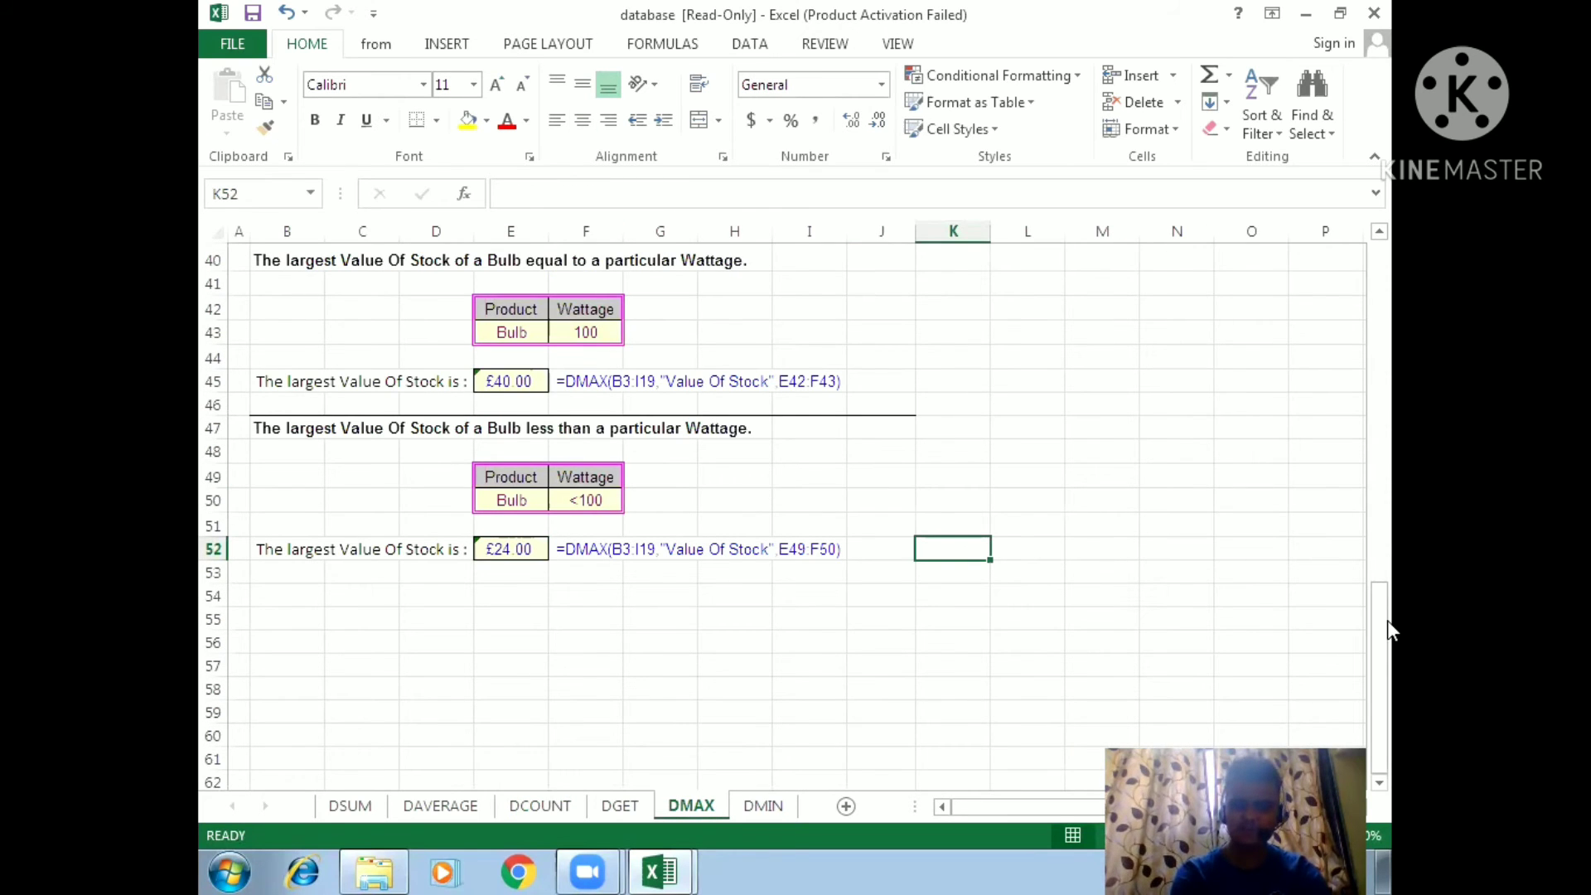
drag(1380, 630, 1073, 409)
click(1075, 415)
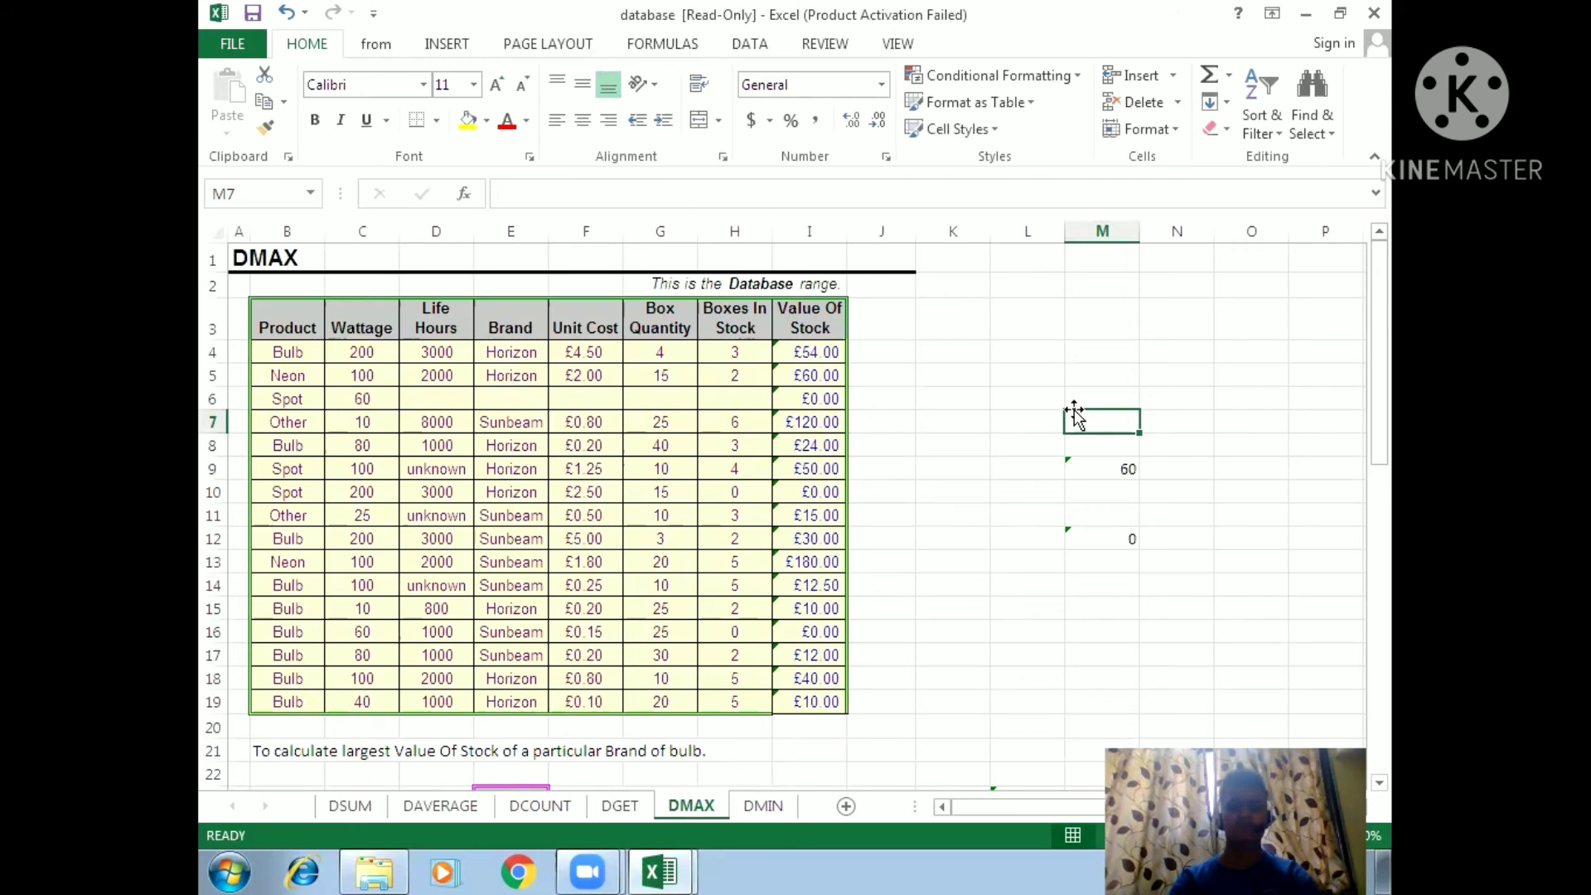
click(1026, 472)
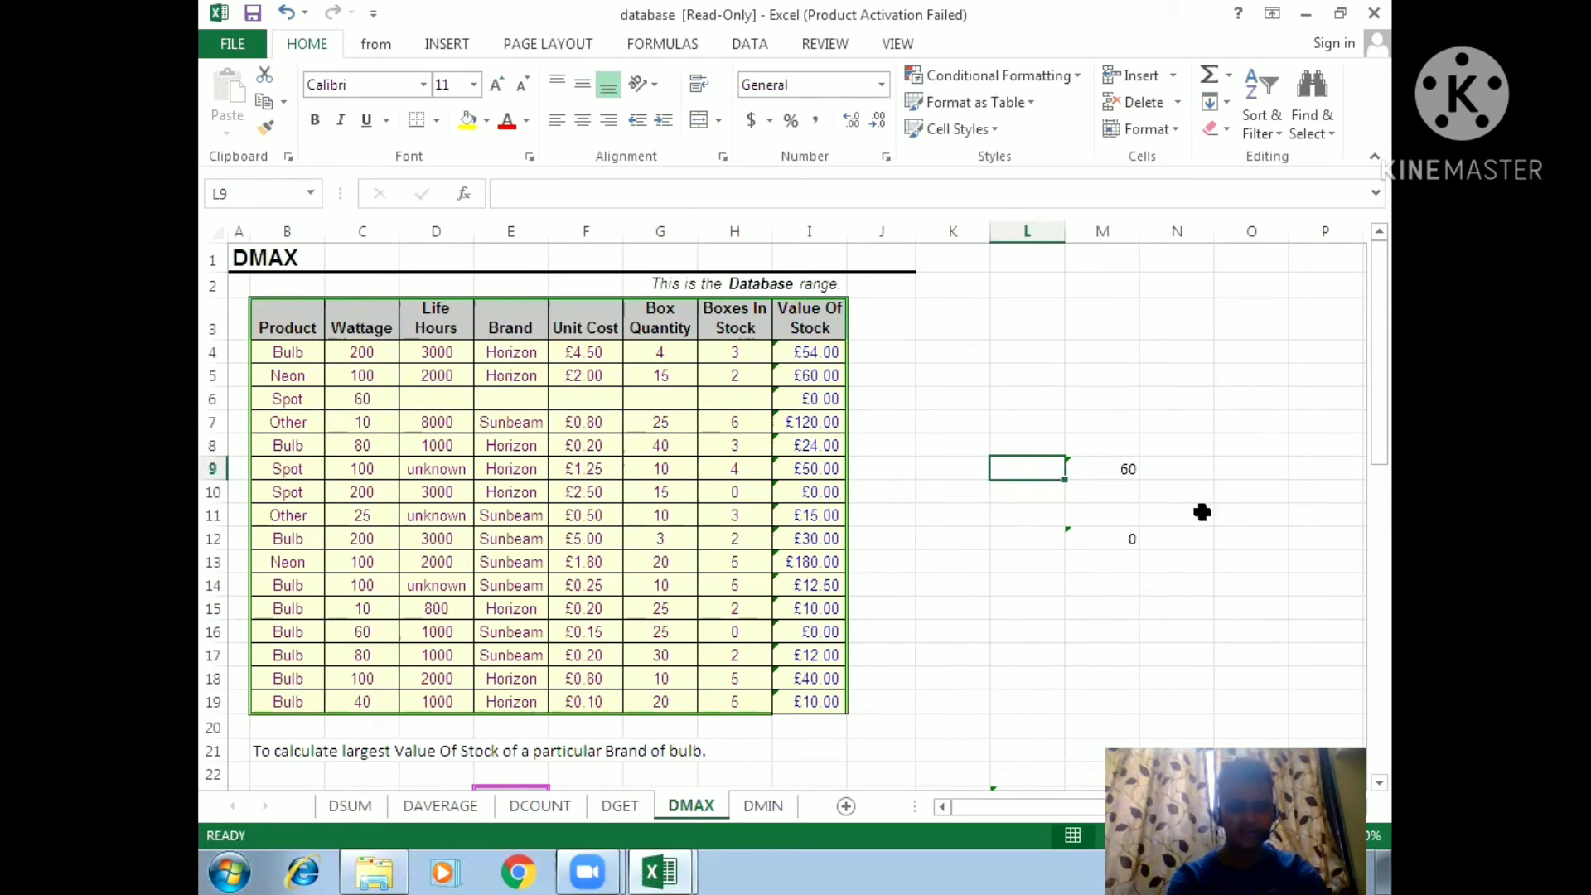
drag(1381, 445, 1379, 498)
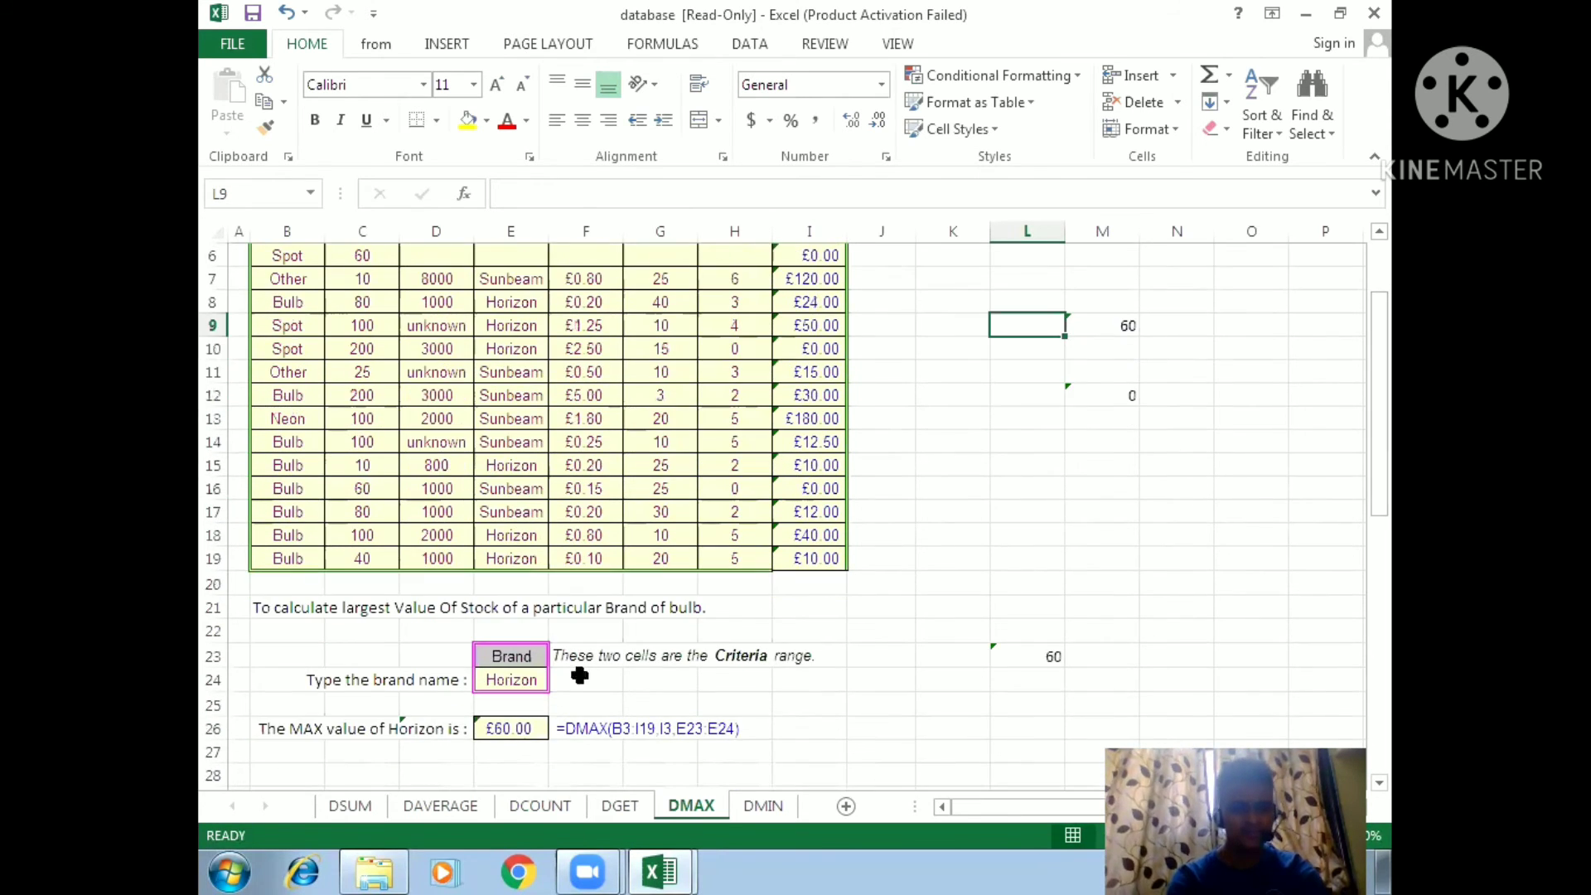
click(1004, 558)
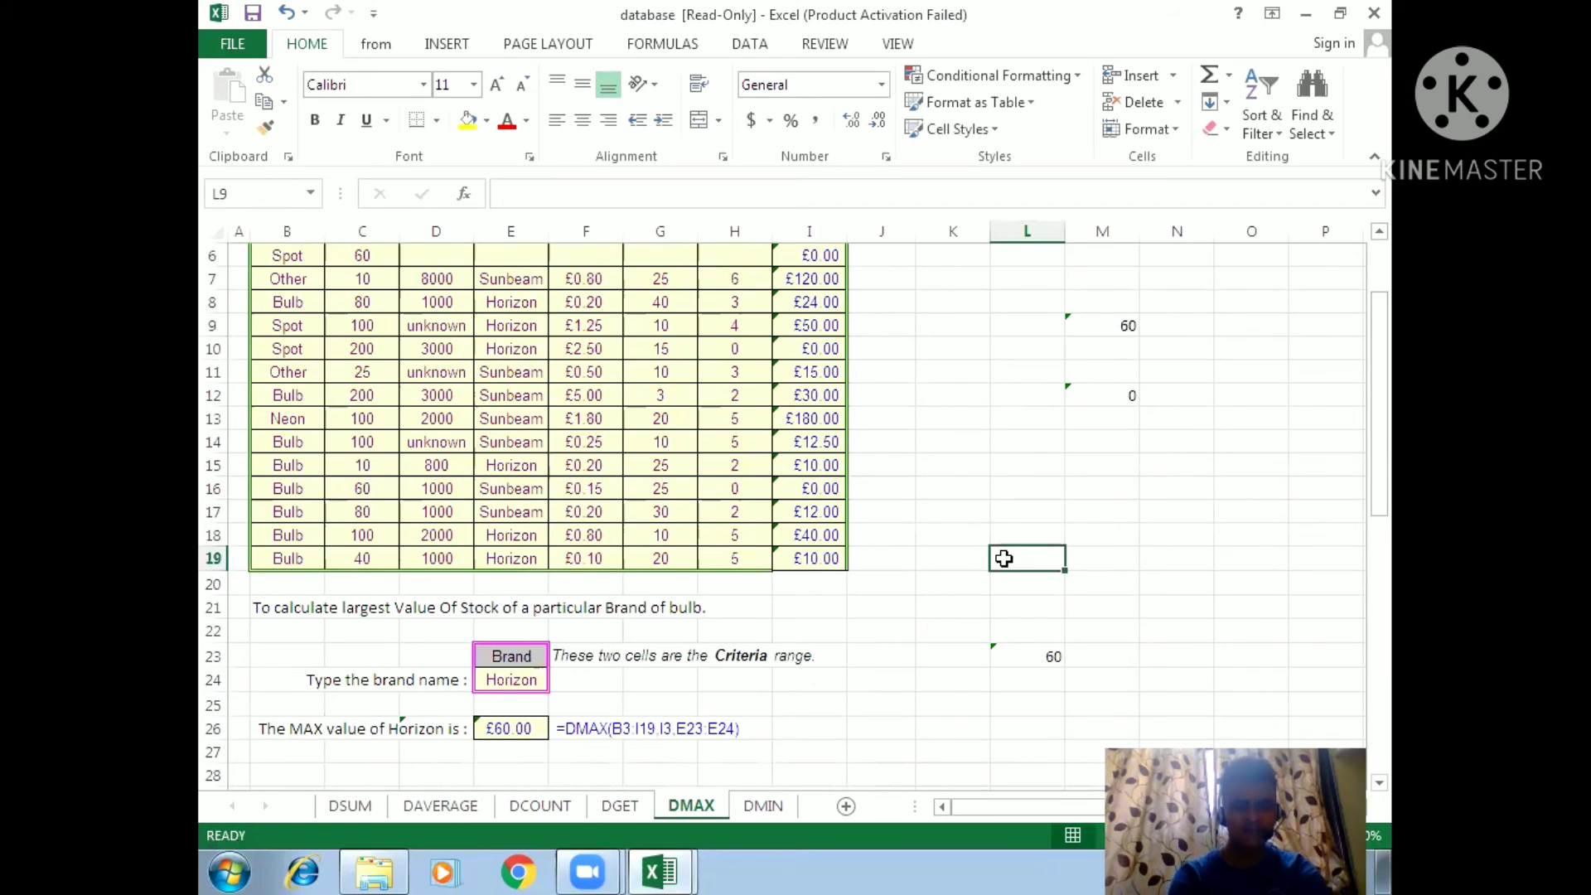
- Try to start a DMAX formula in cell K10 beside the database table
drag(1389, 449, 1387, 404)
click(984, 495)
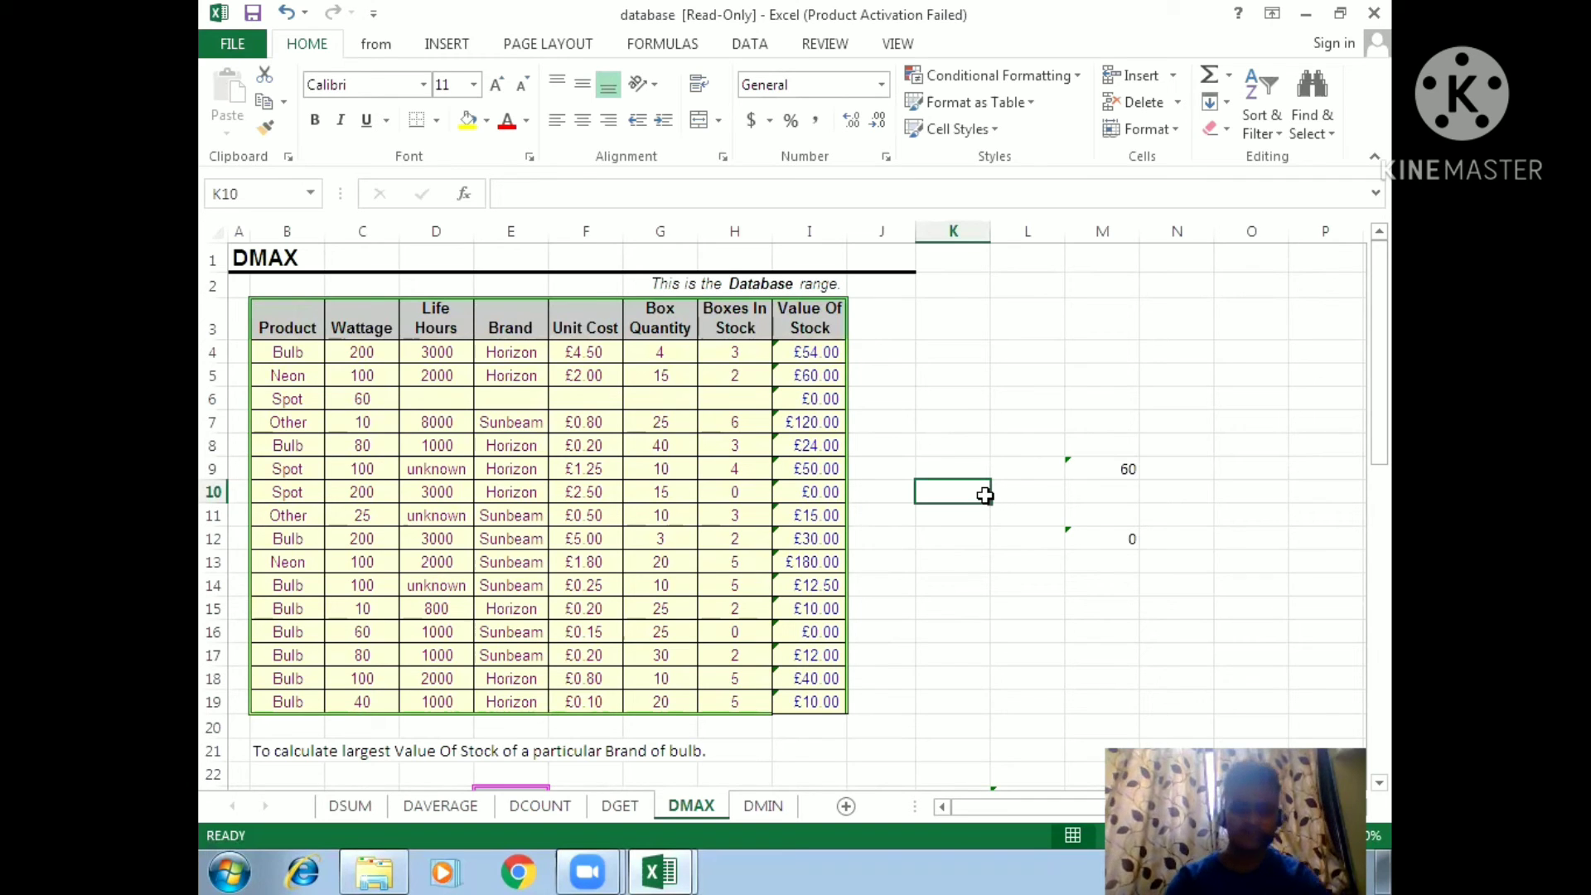
text(=dmaa)
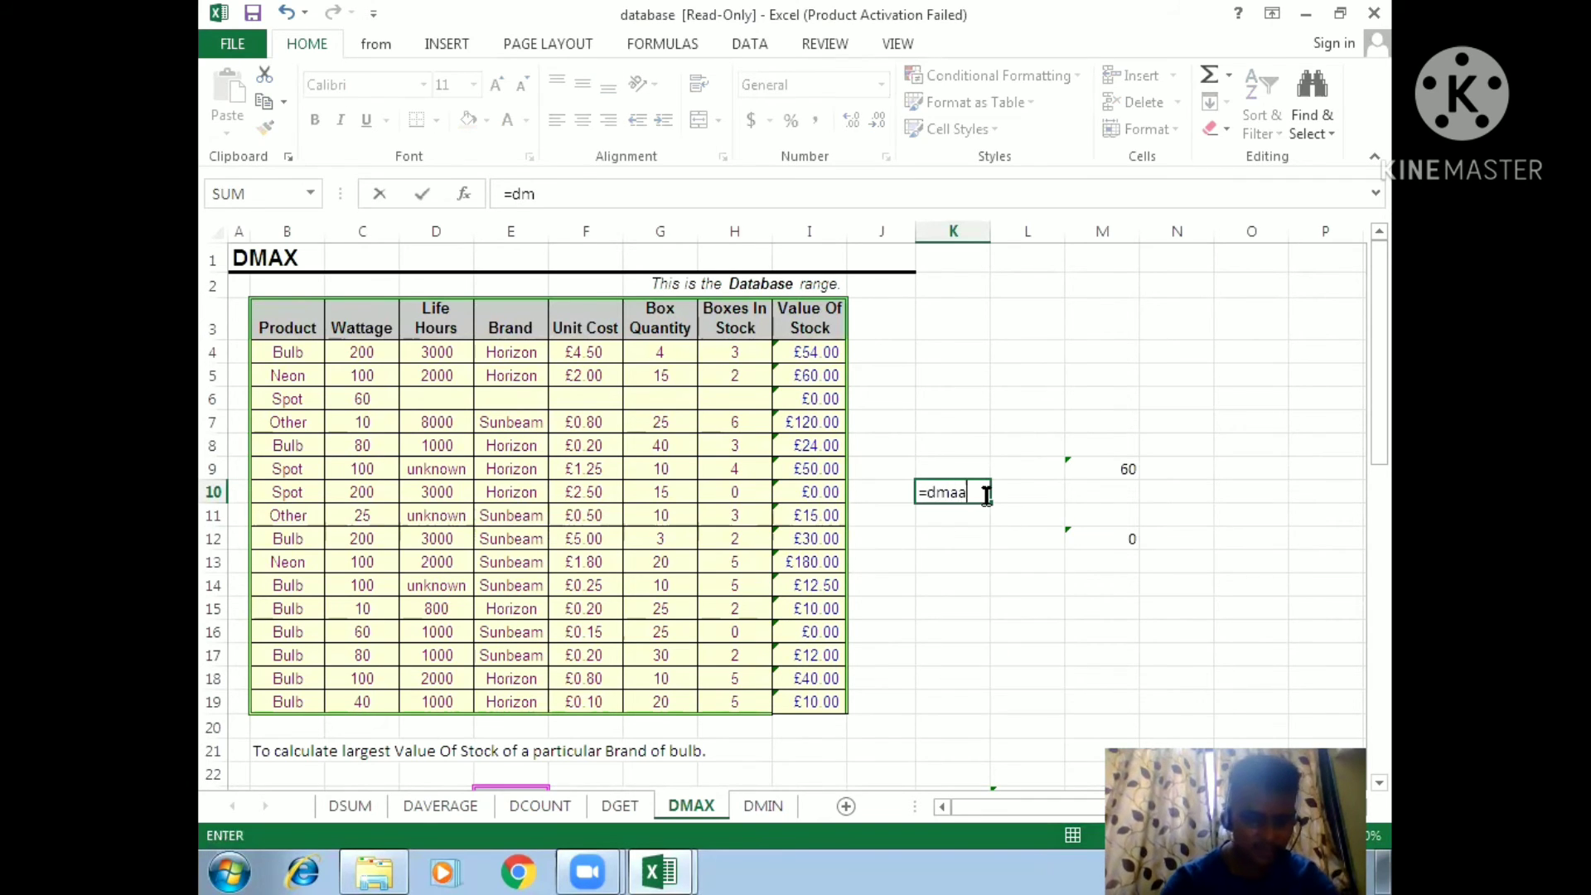
key(Tab)
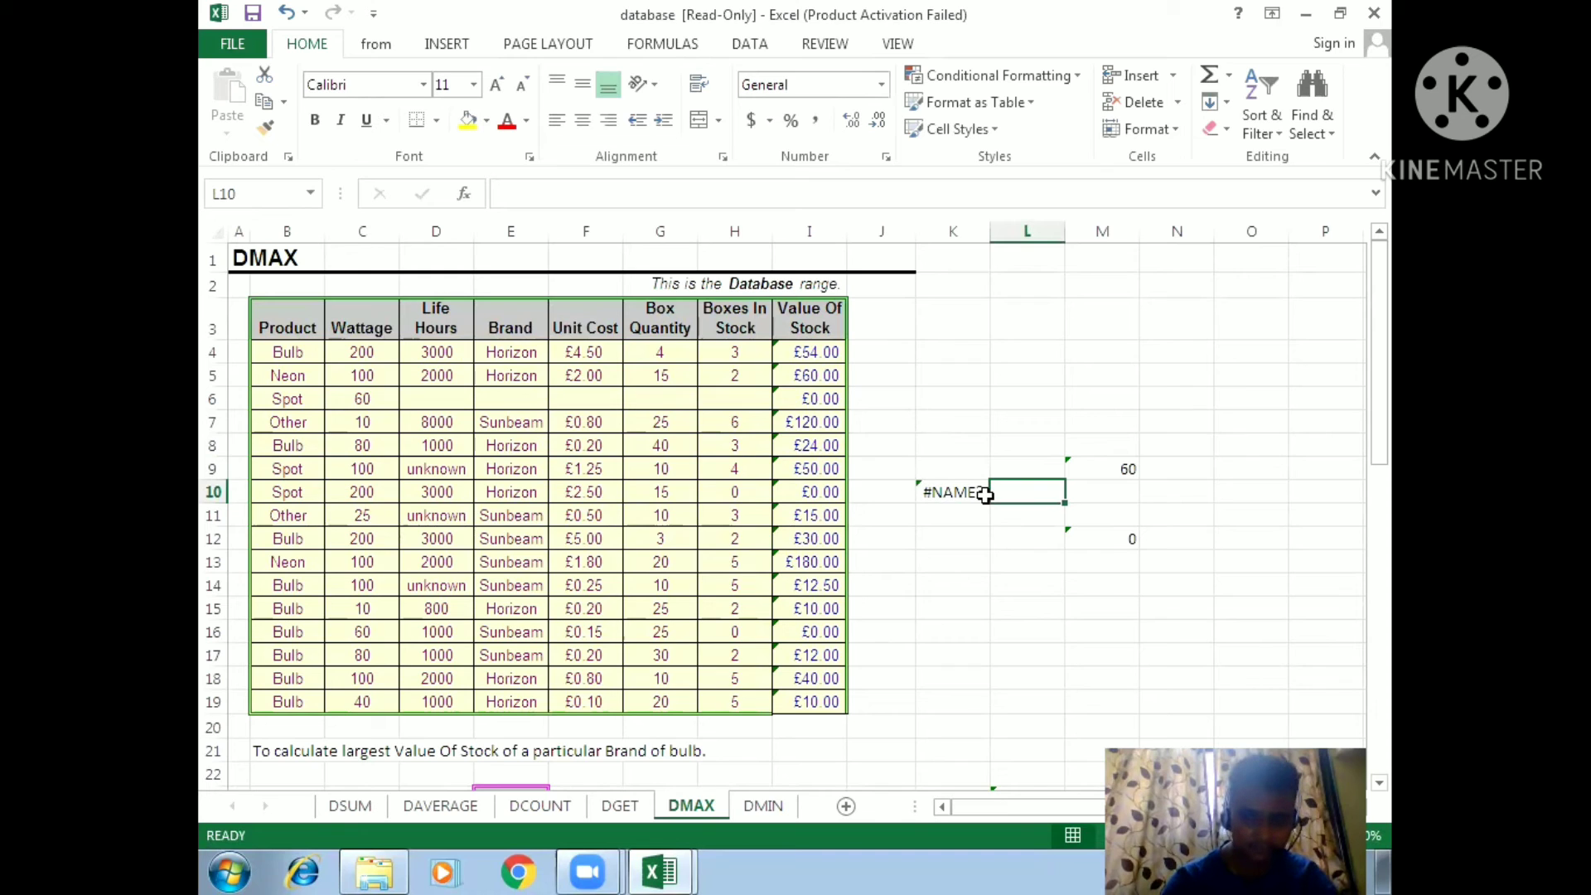
- Start a DMAX formula in L10 with the whole table B3:I19, including headers, as the database
text(=dma)
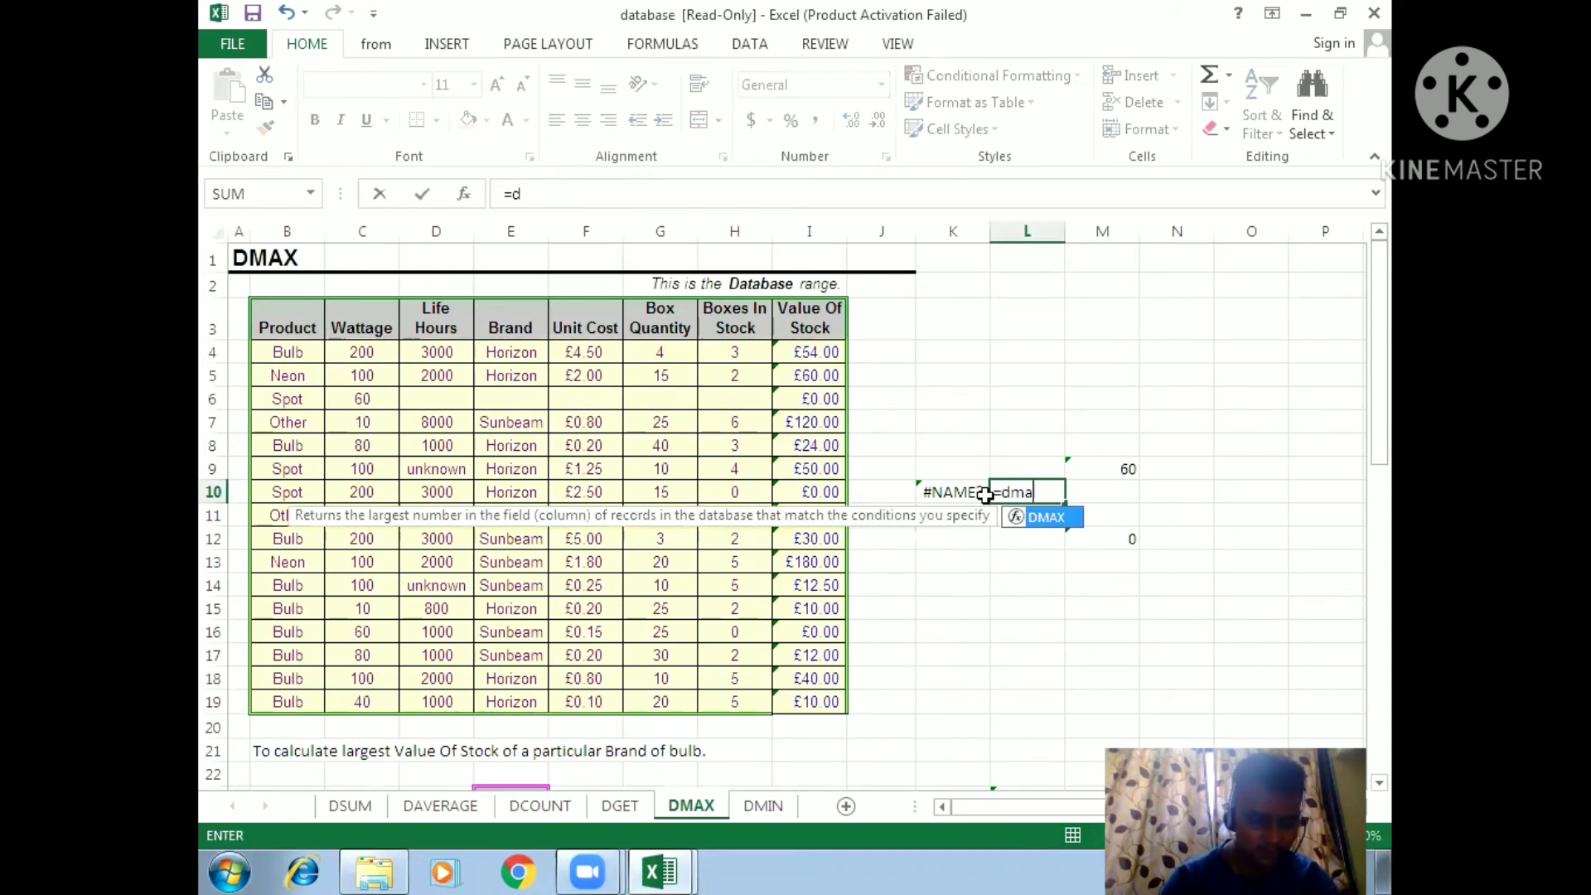
text(x)
key(Tab)
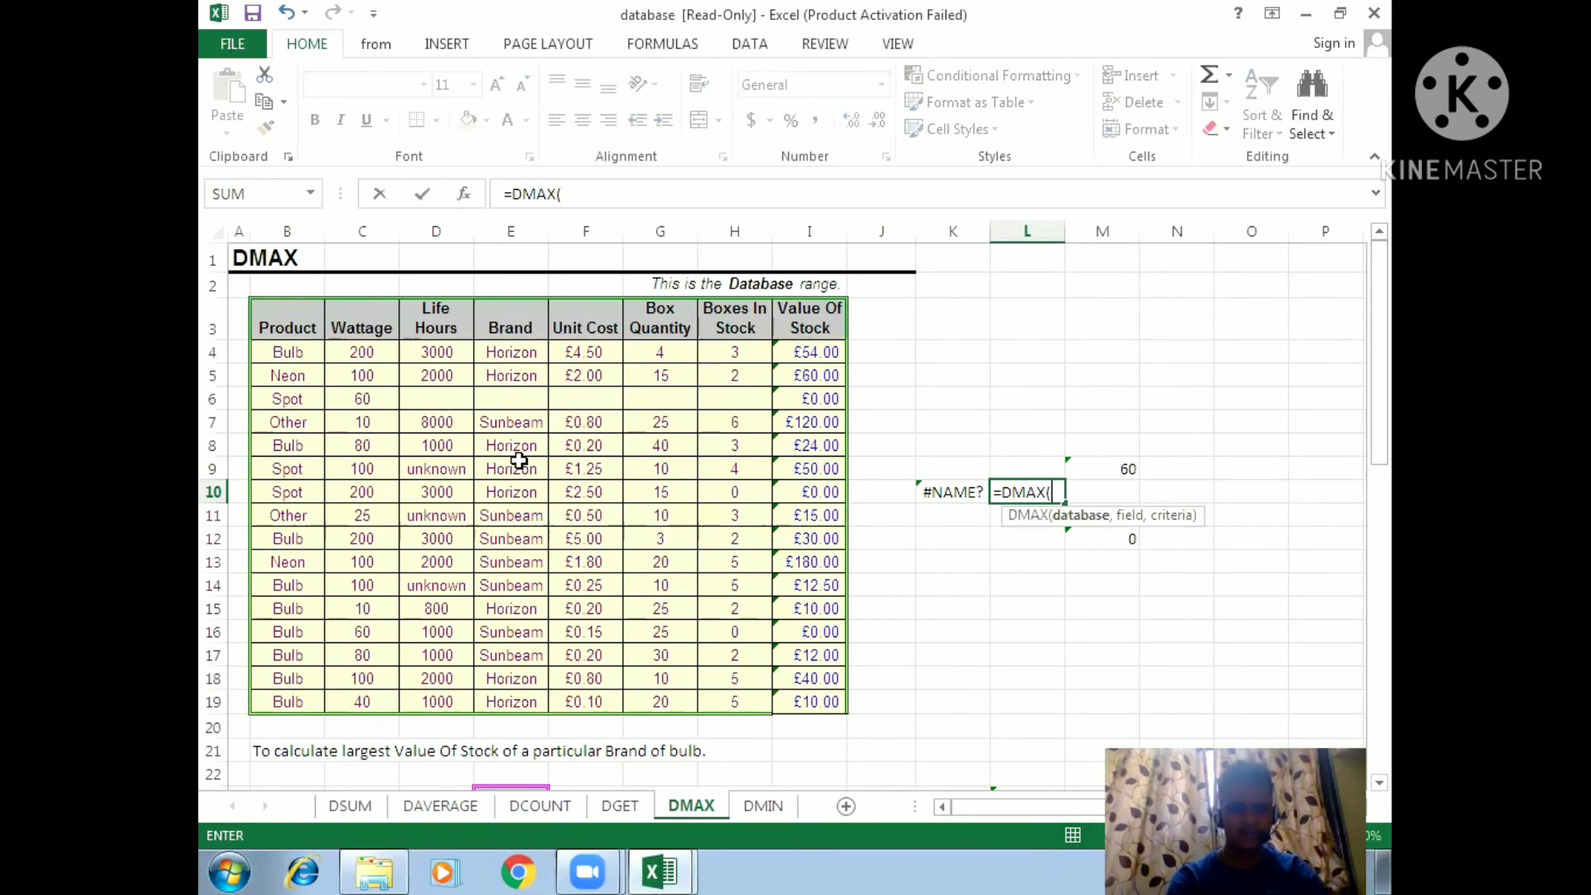
drag(246, 329, 821, 701)
text(,)
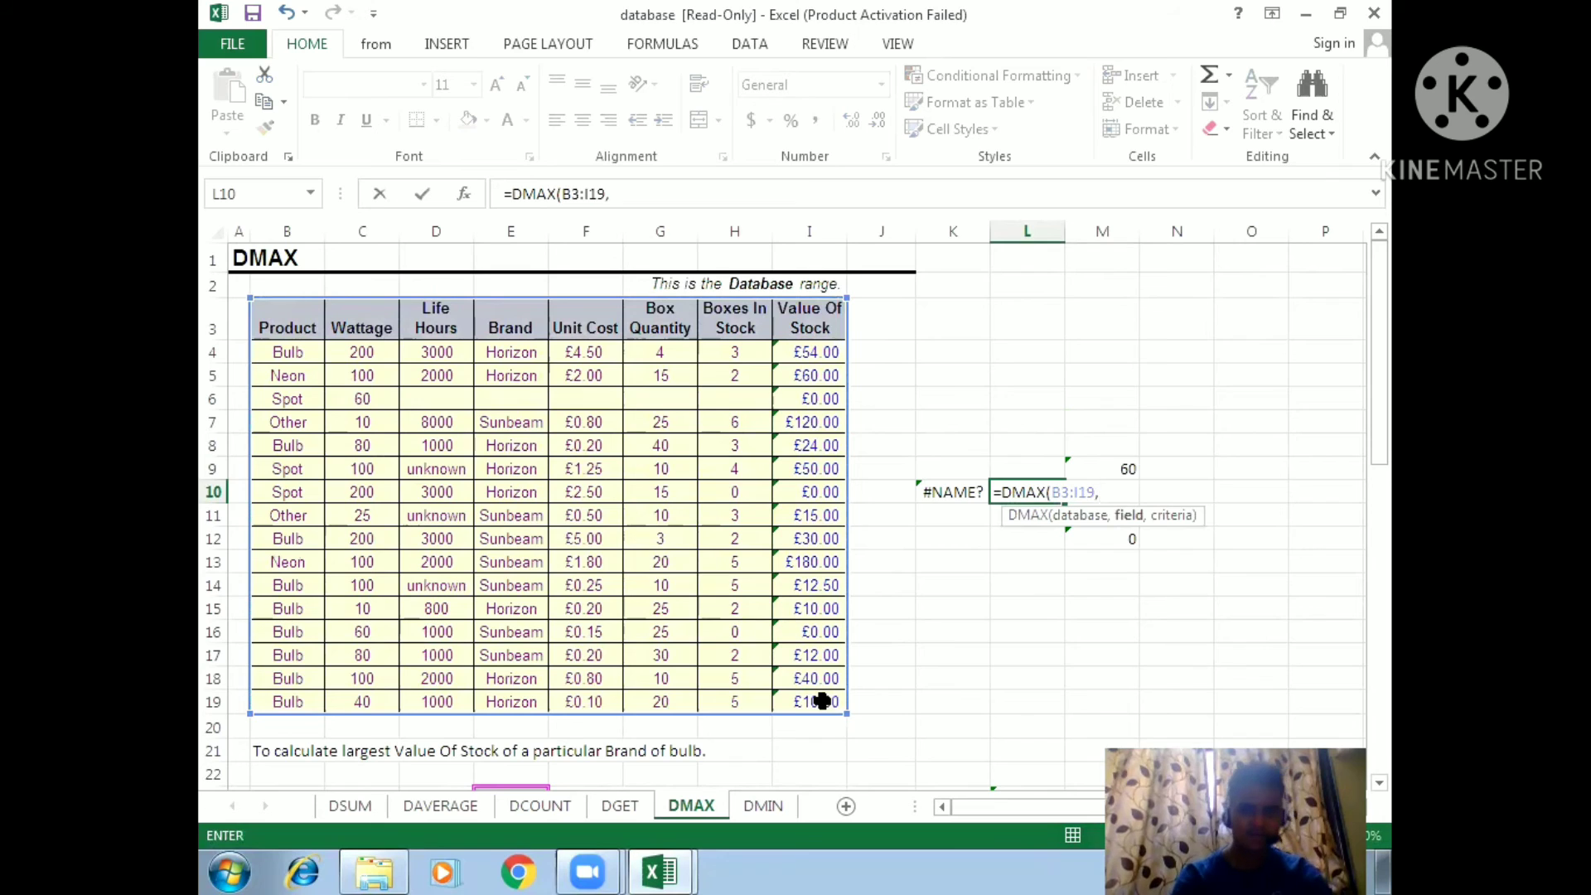
- Set the Value Of Stock header I3 as the field and E23:E24 as the criteria, completing the DMAX formula in L10
click(818, 313)
text(,)
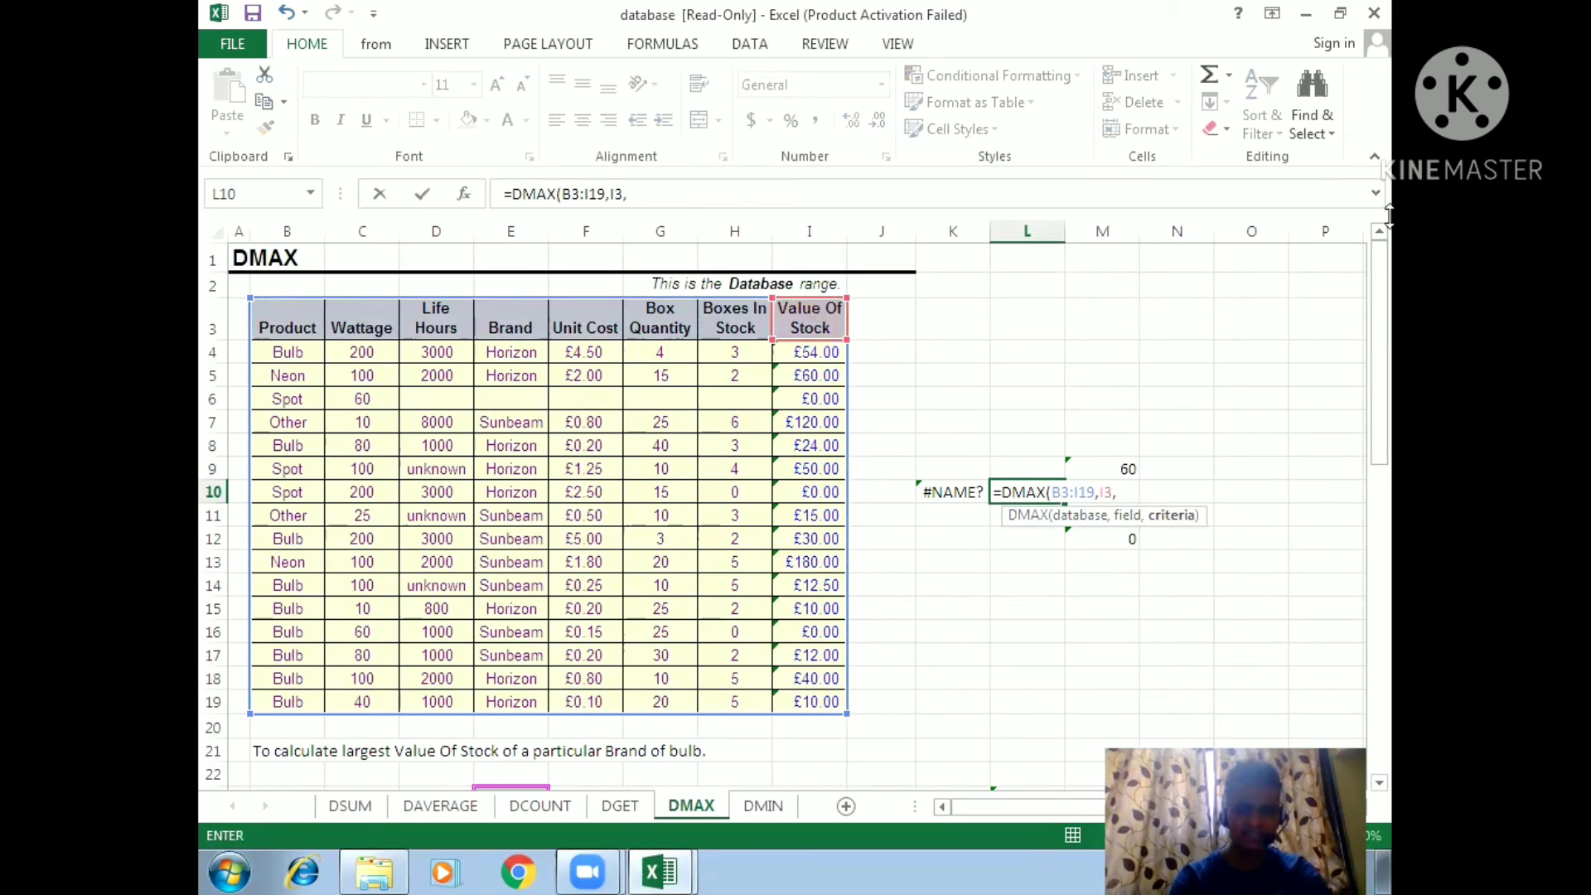
drag(1389, 312, 1390, 431)
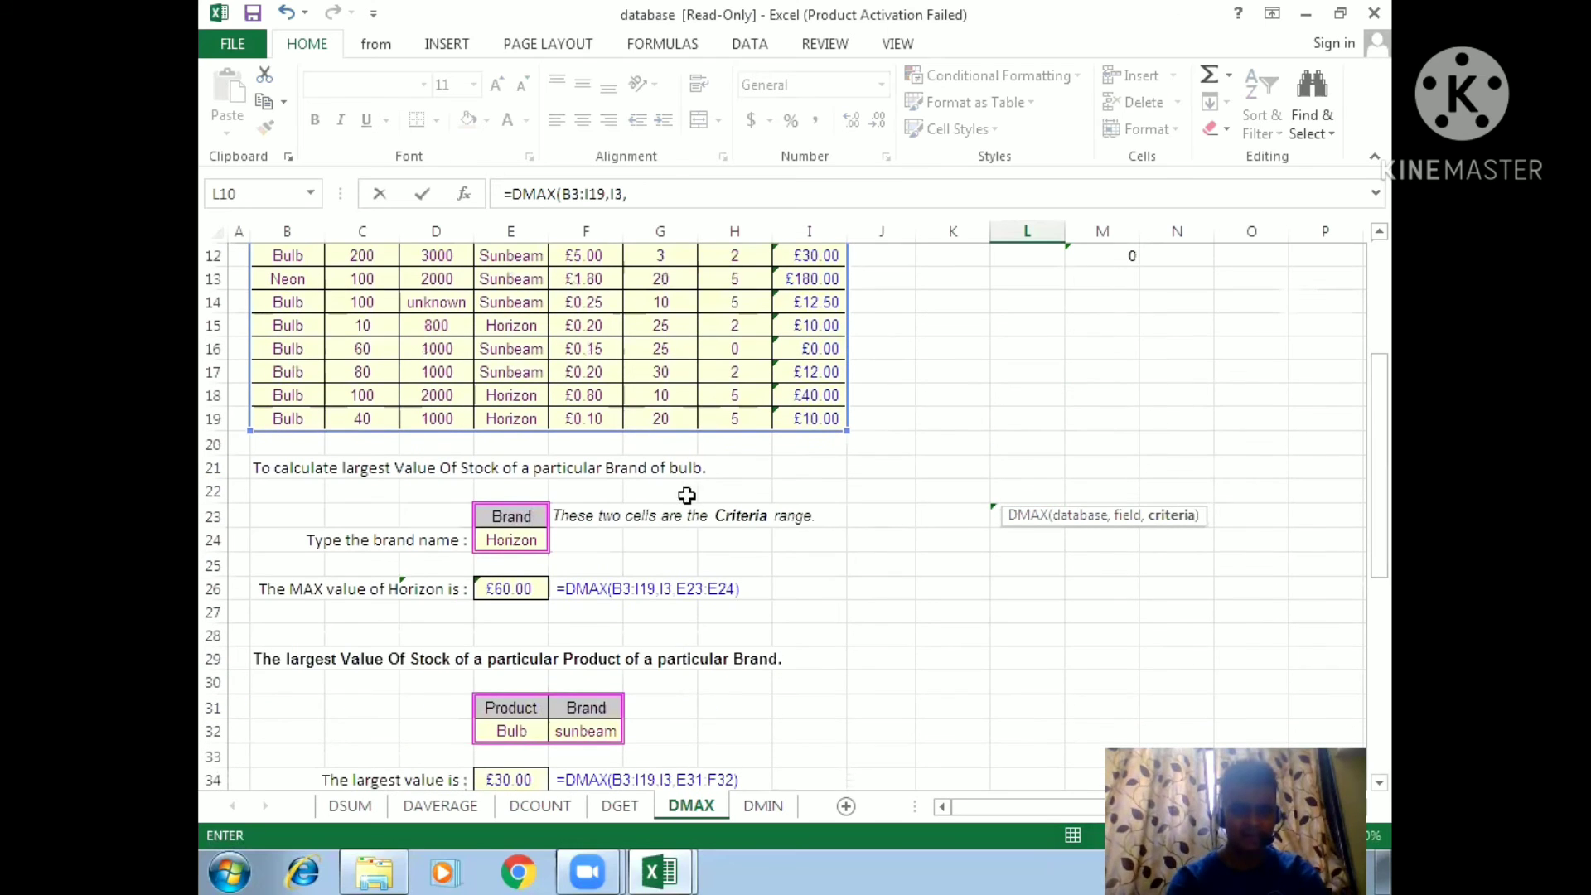
drag(511, 518, 519, 545)
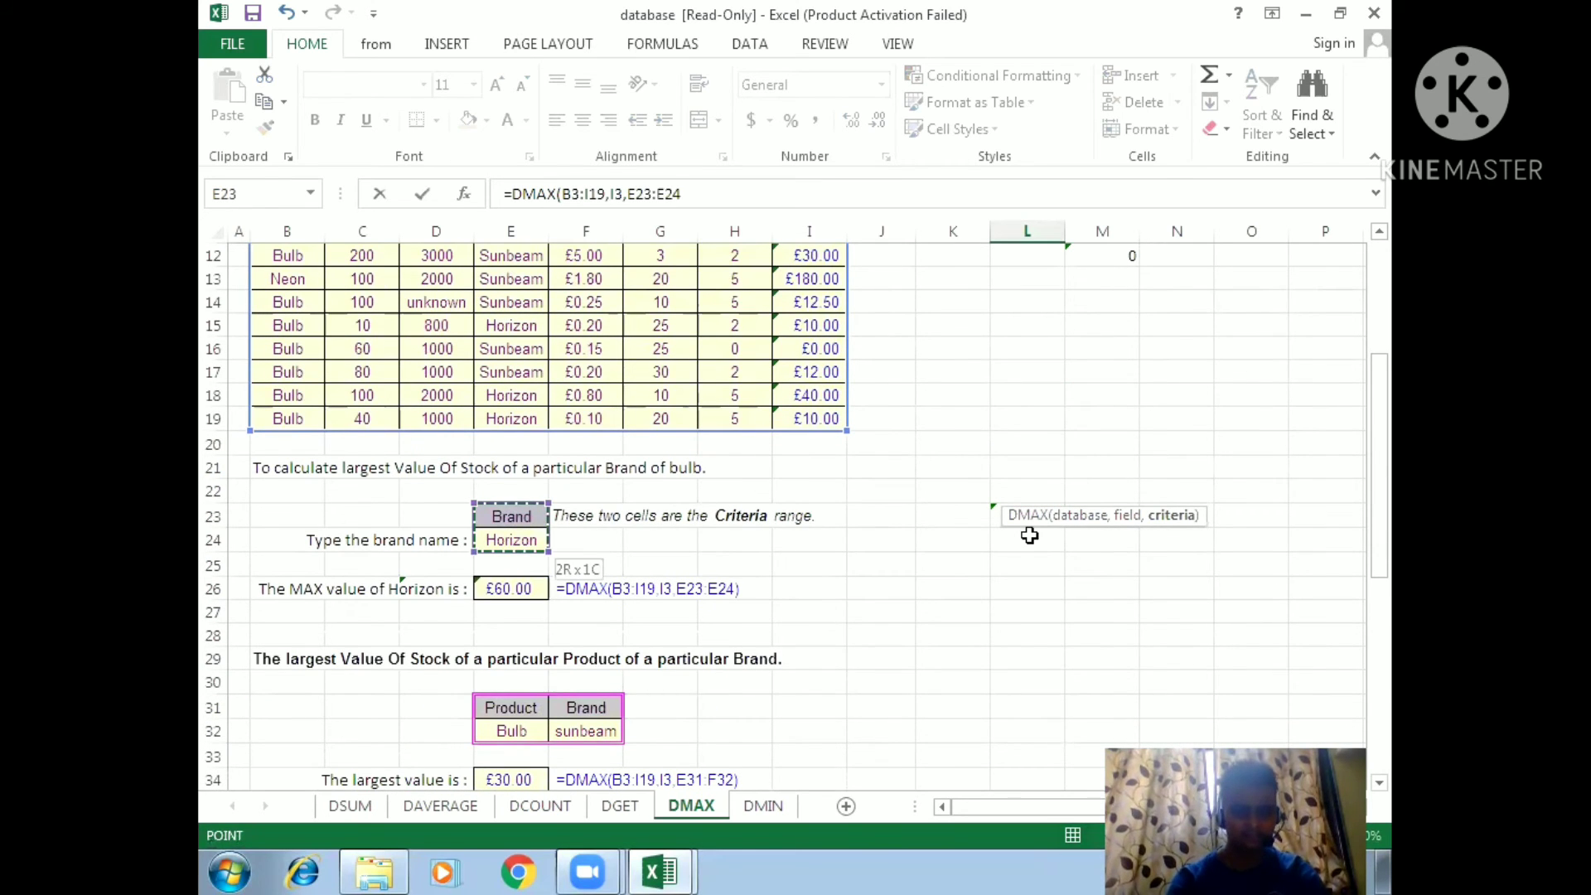
key(Return)
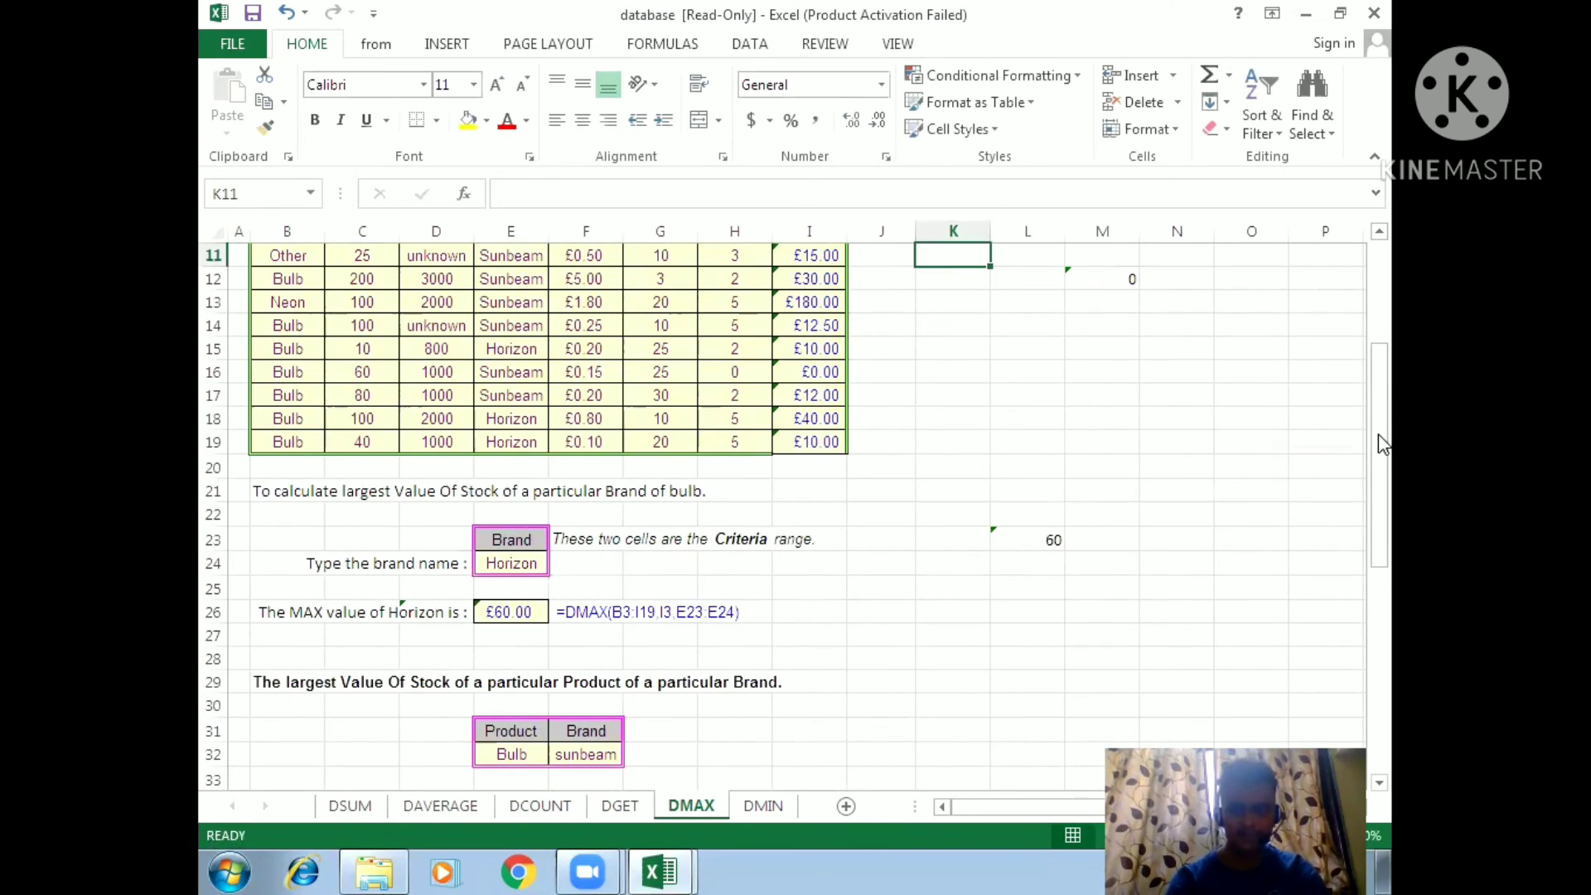
- Review the finished DMAX formula in L10 next to the mistyped entry in K10
drag(1379, 434, 1365, 305)
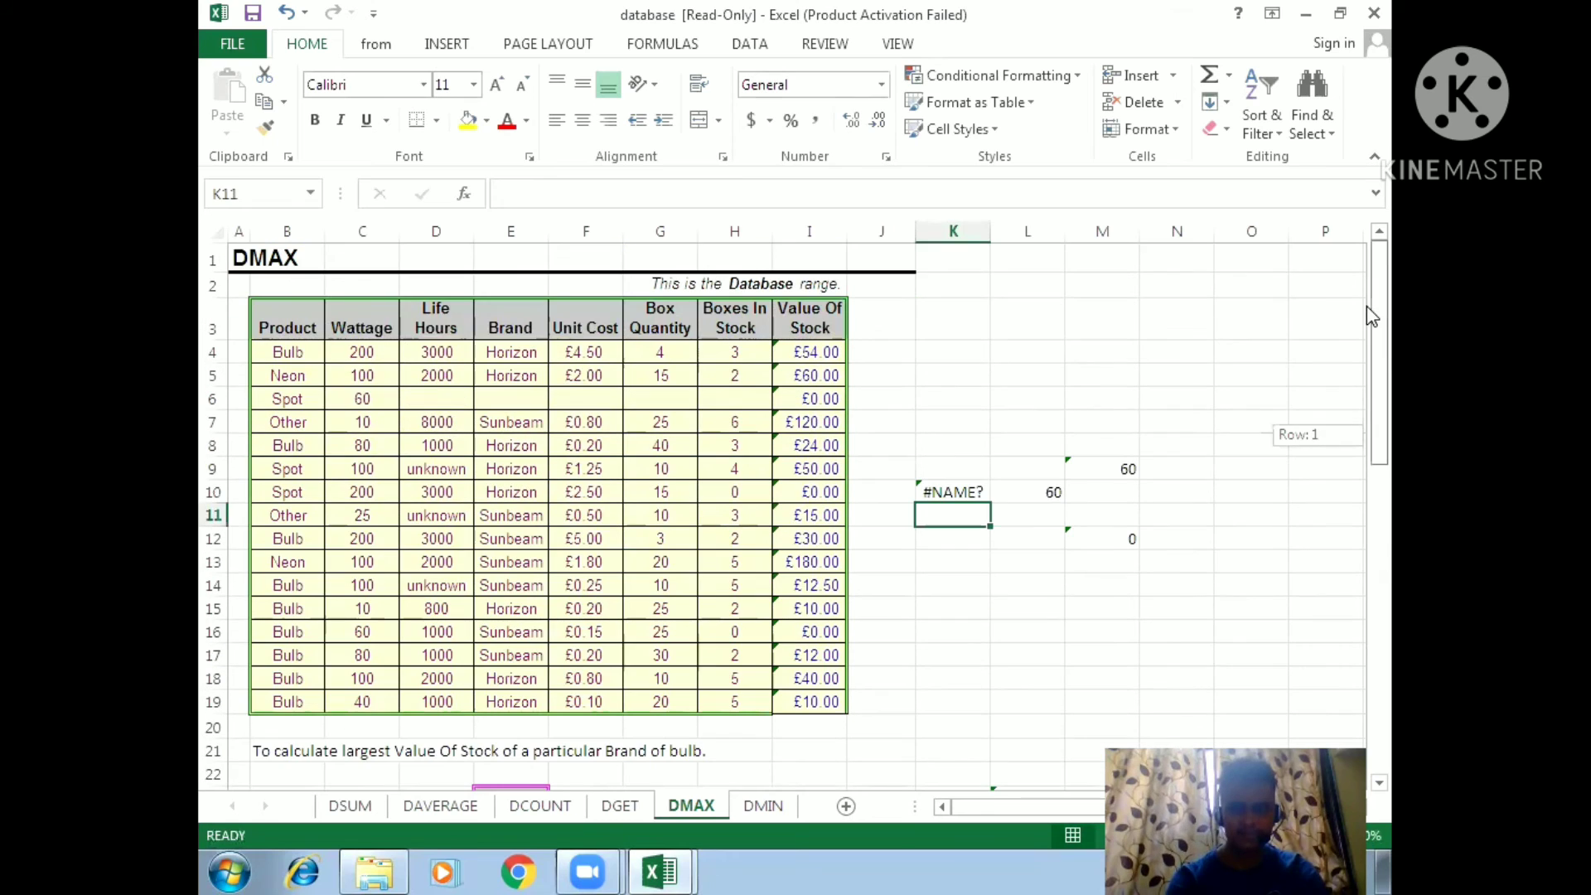
click(937, 494)
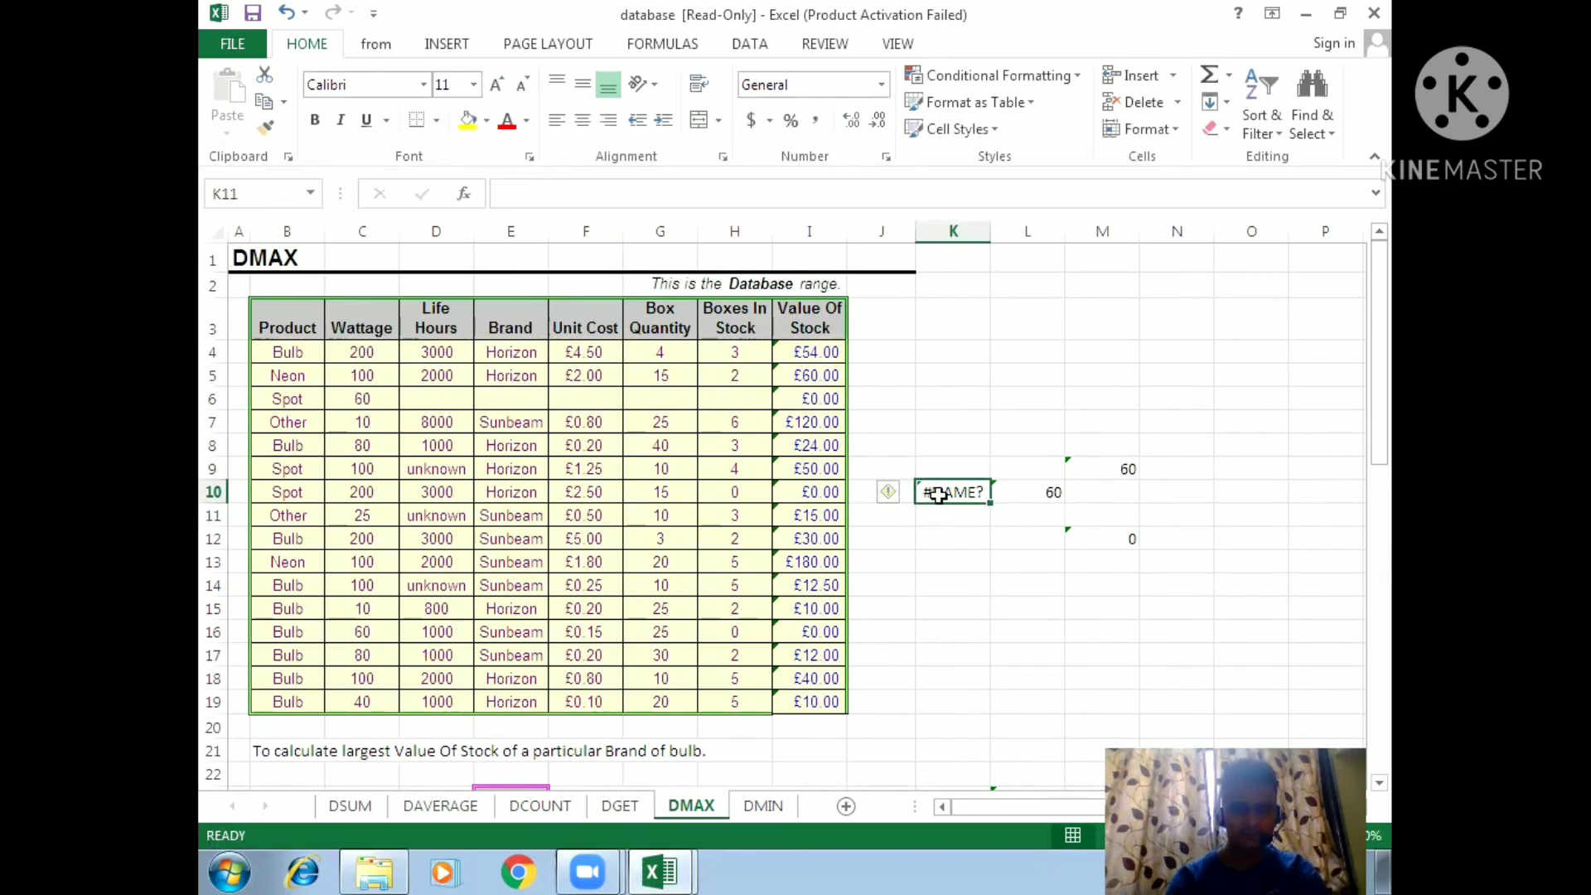
click(1040, 495)
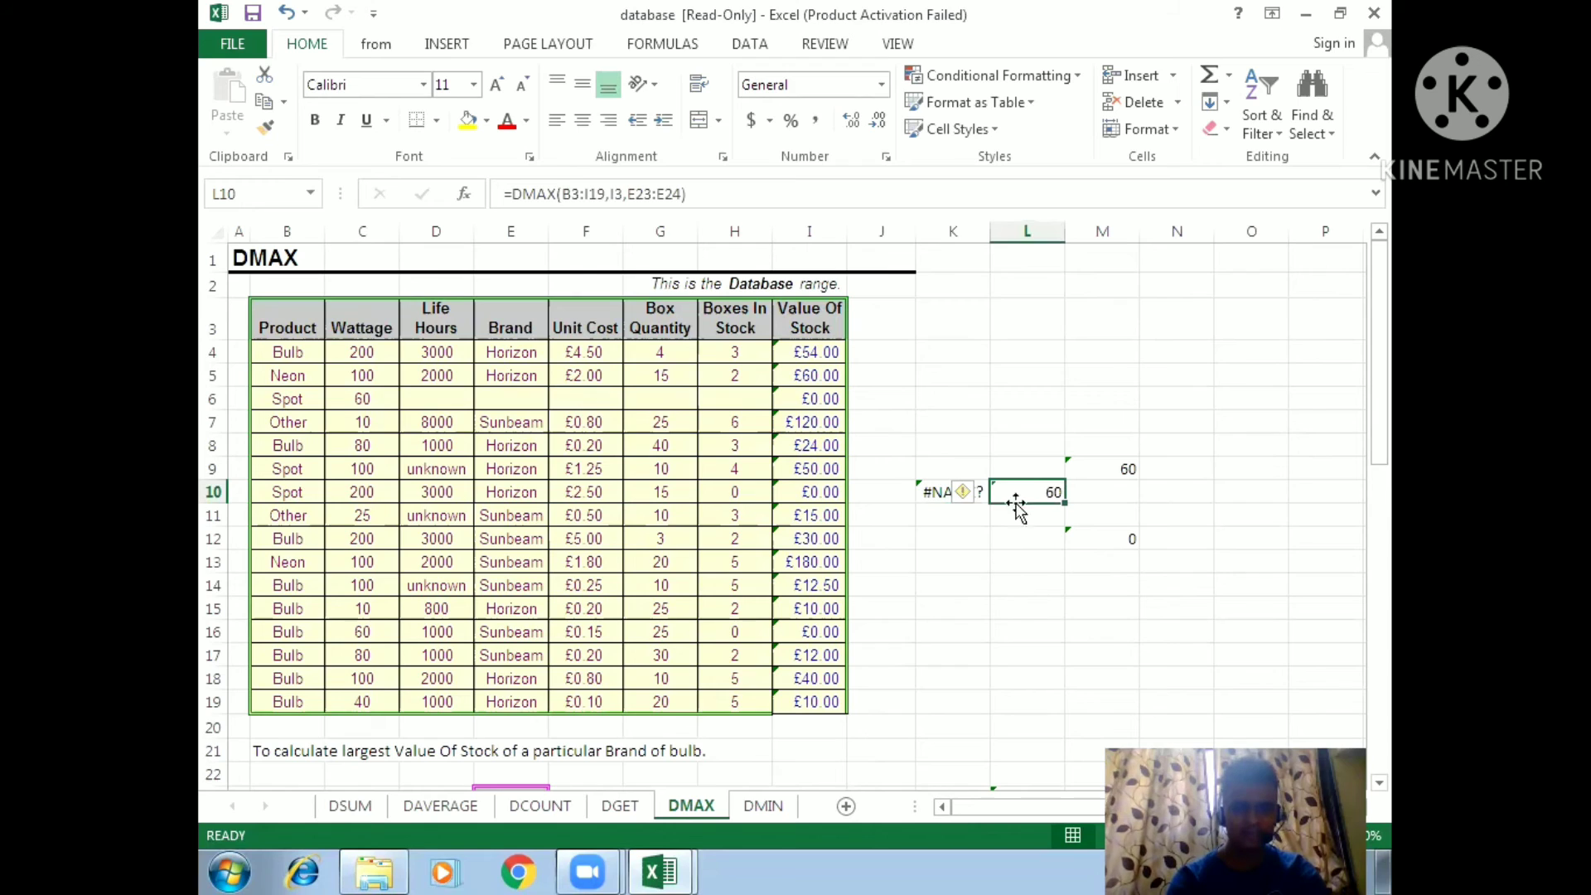
click(986, 606)
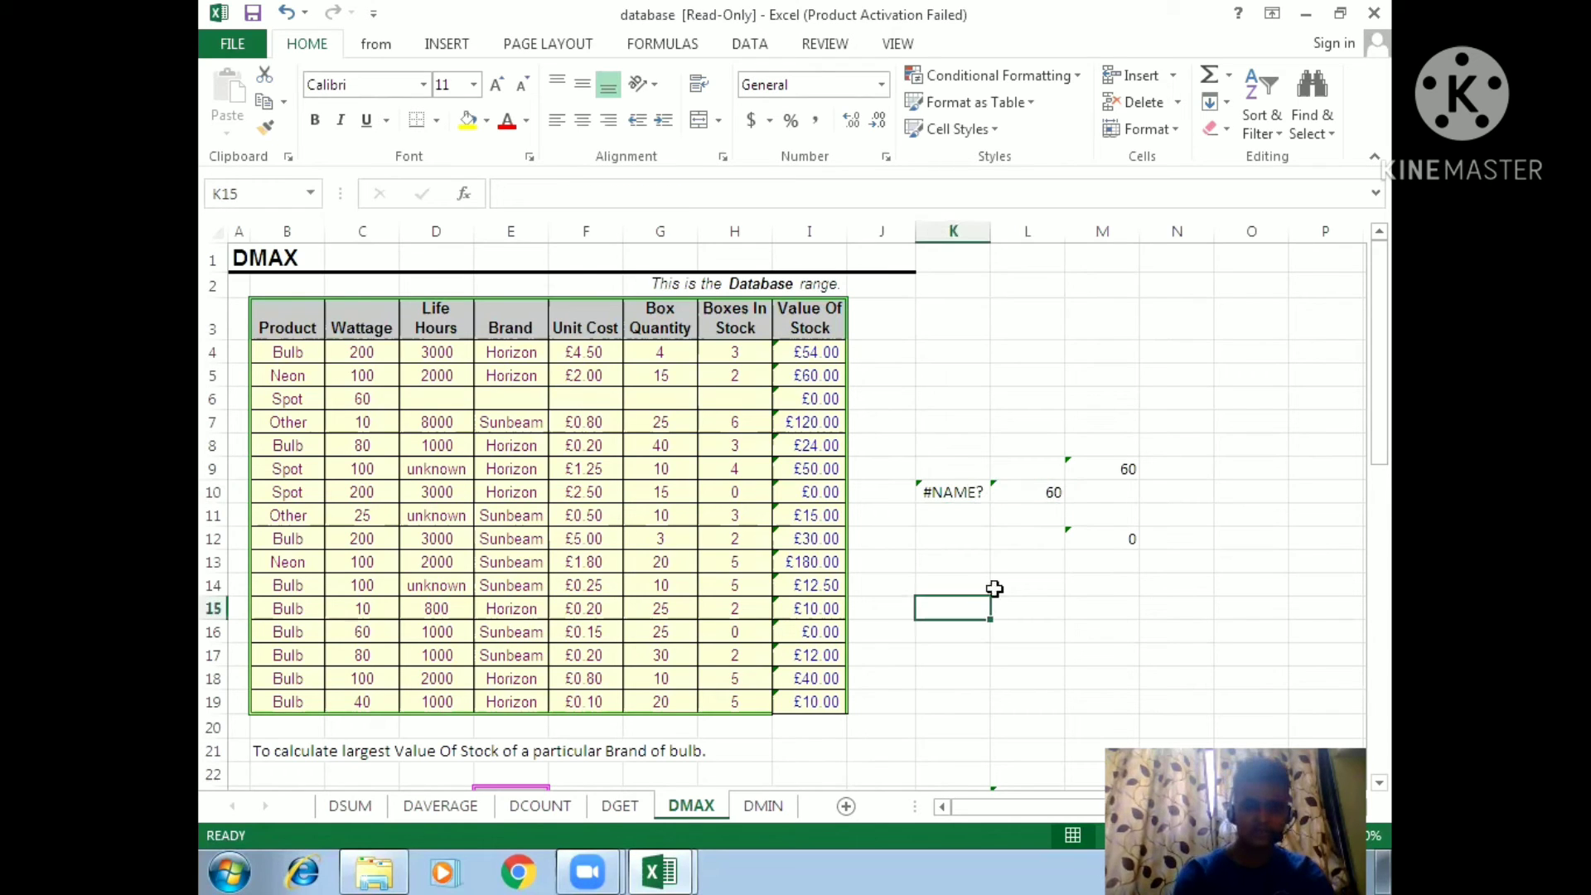
click(1041, 494)
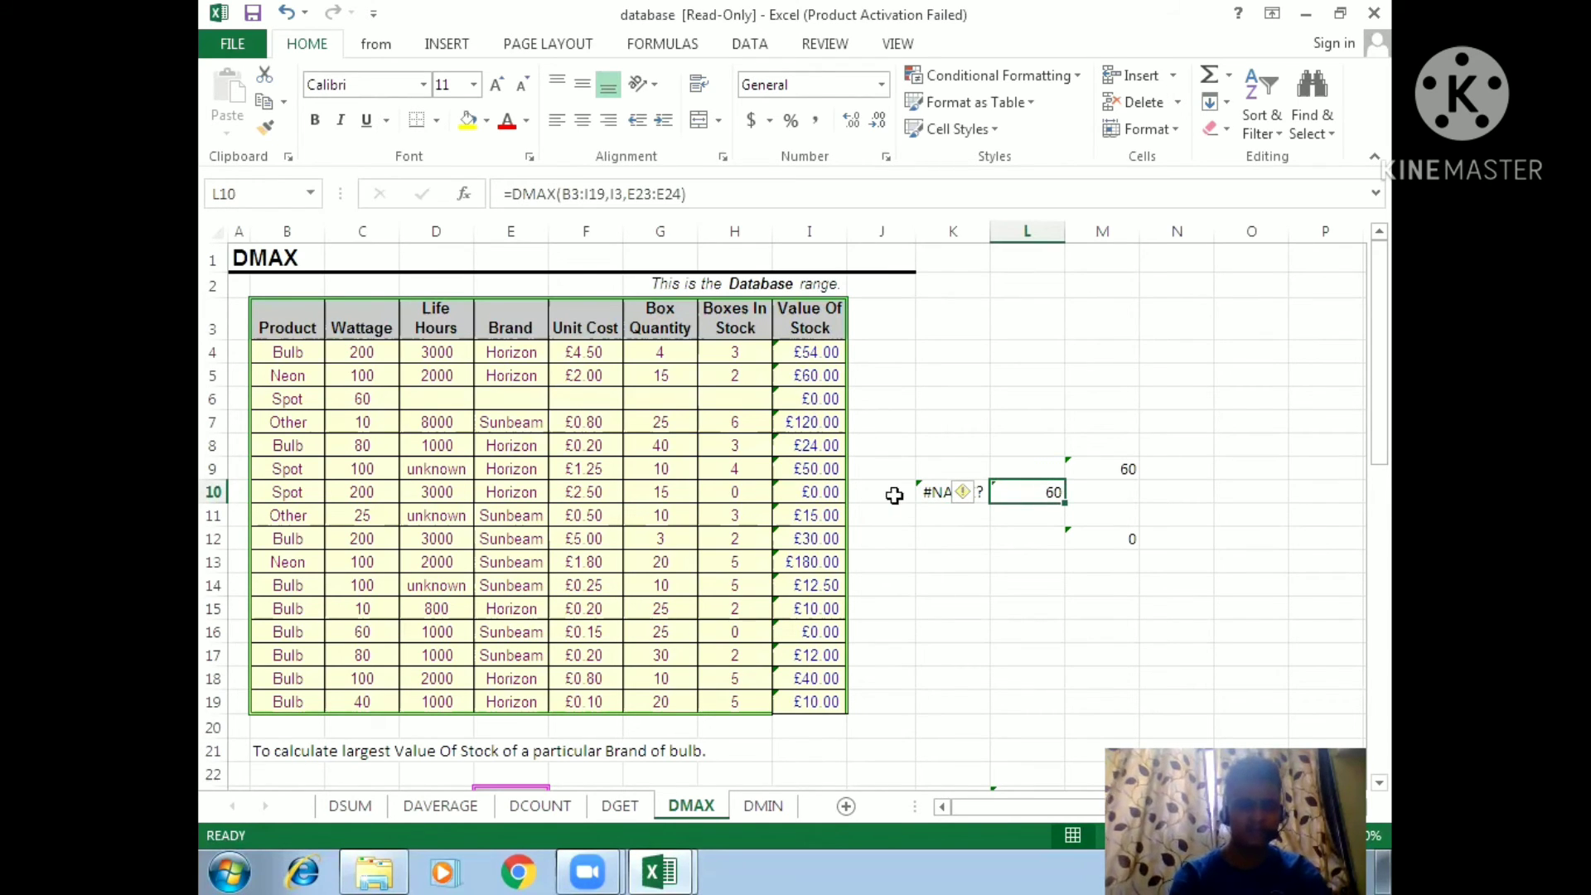
click(986, 674)
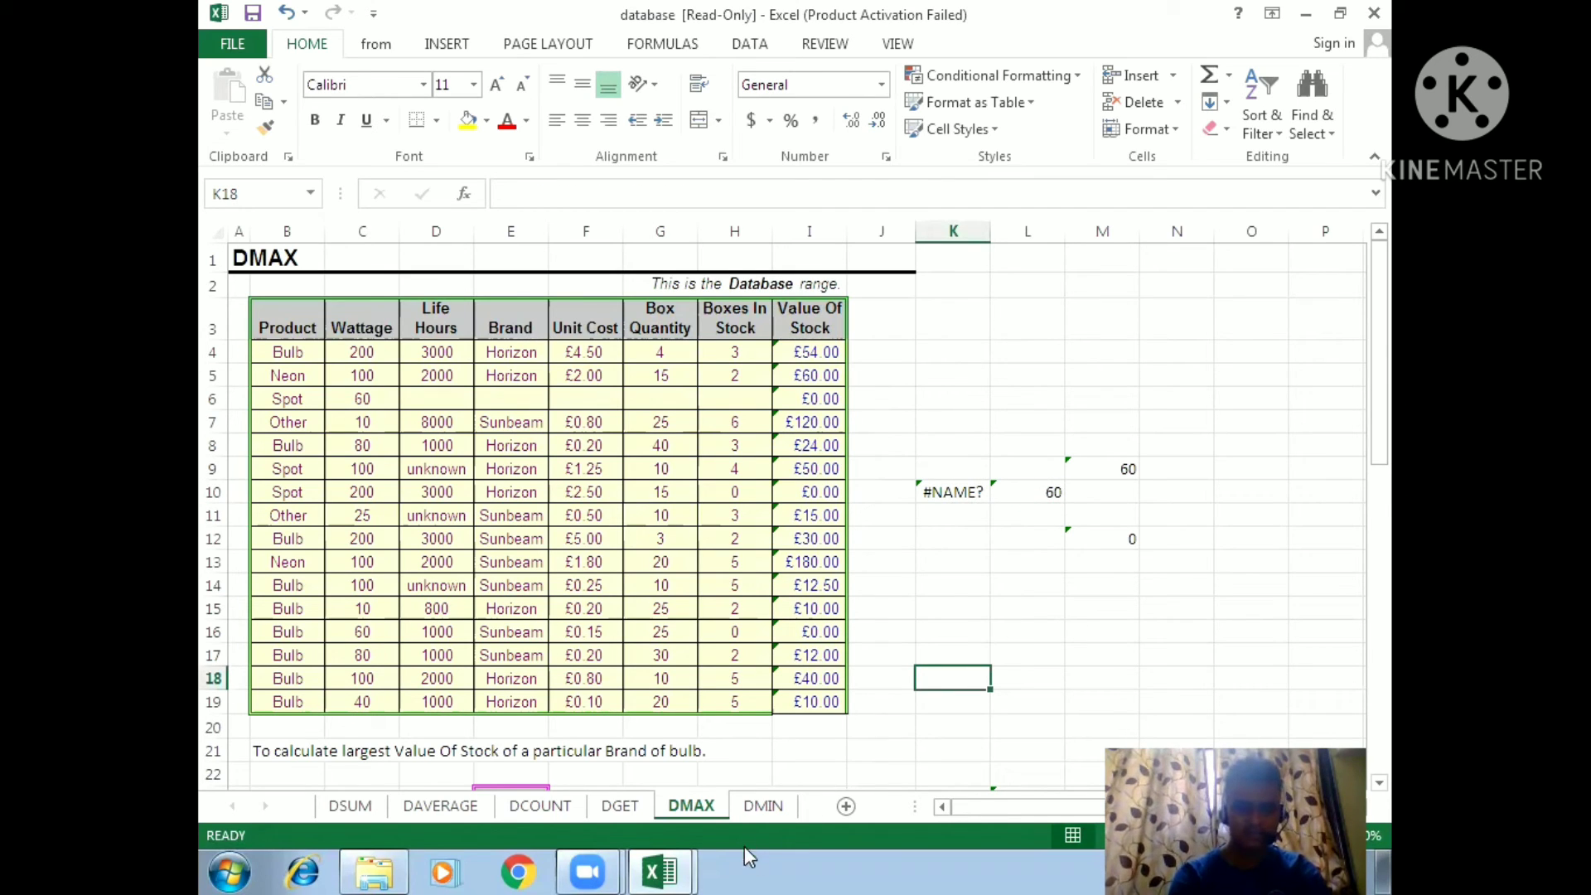
- On the DMIN sheet, start a DMIN formula in K21 with the whole table B3:I19, including headers, as the database
click(757, 811)
click(992, 590)
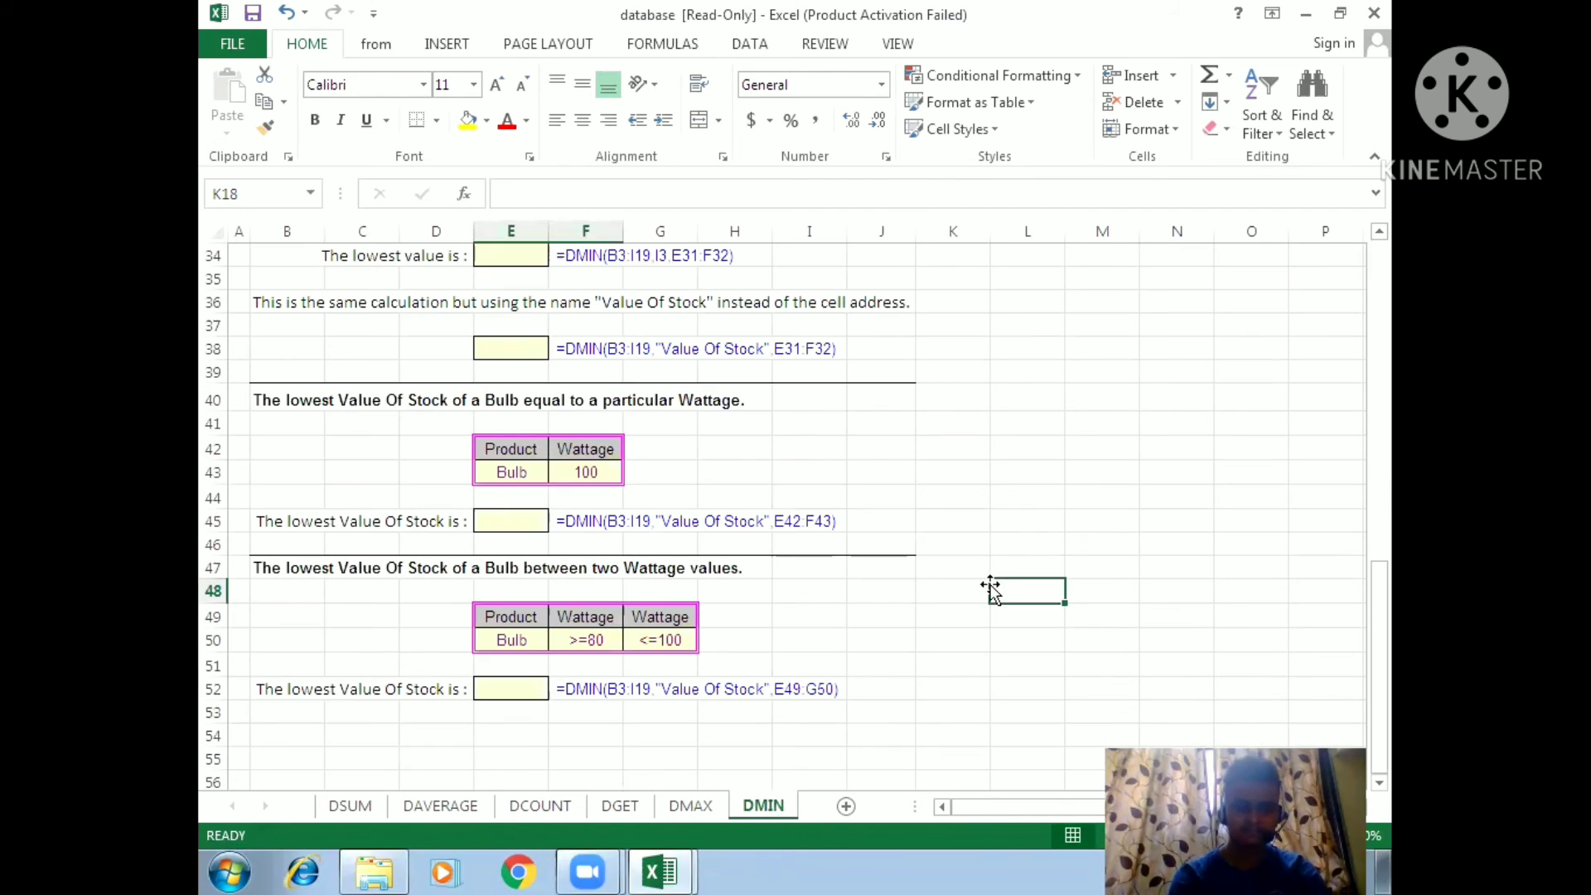
drag(1389, 619, 1382, 343)
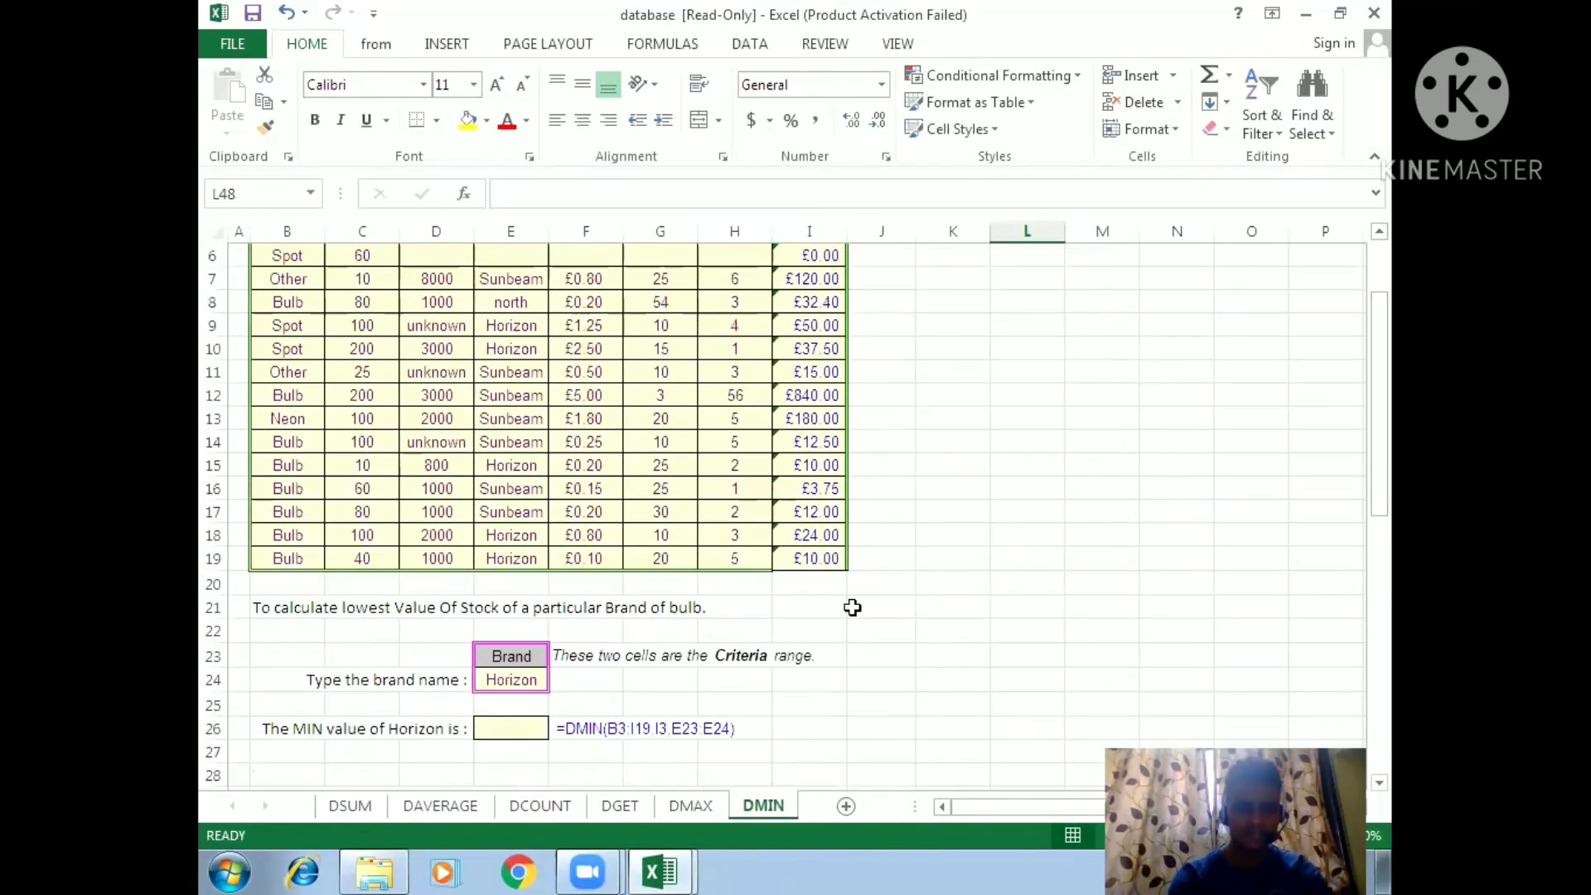
click(945, 604)
text(=d)
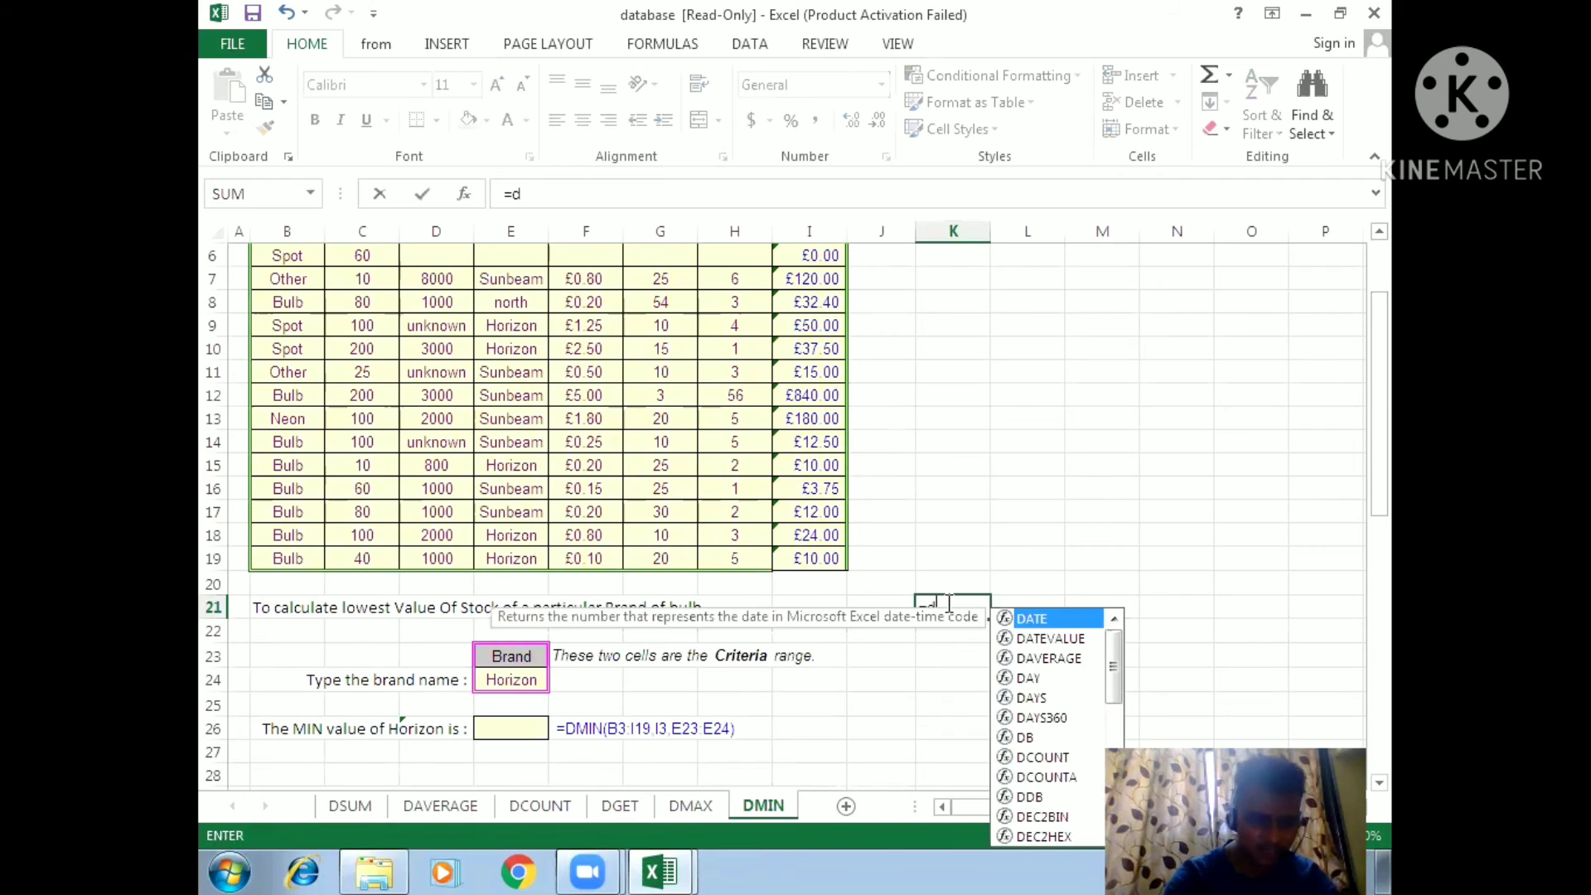
text(min)
key(Tab)
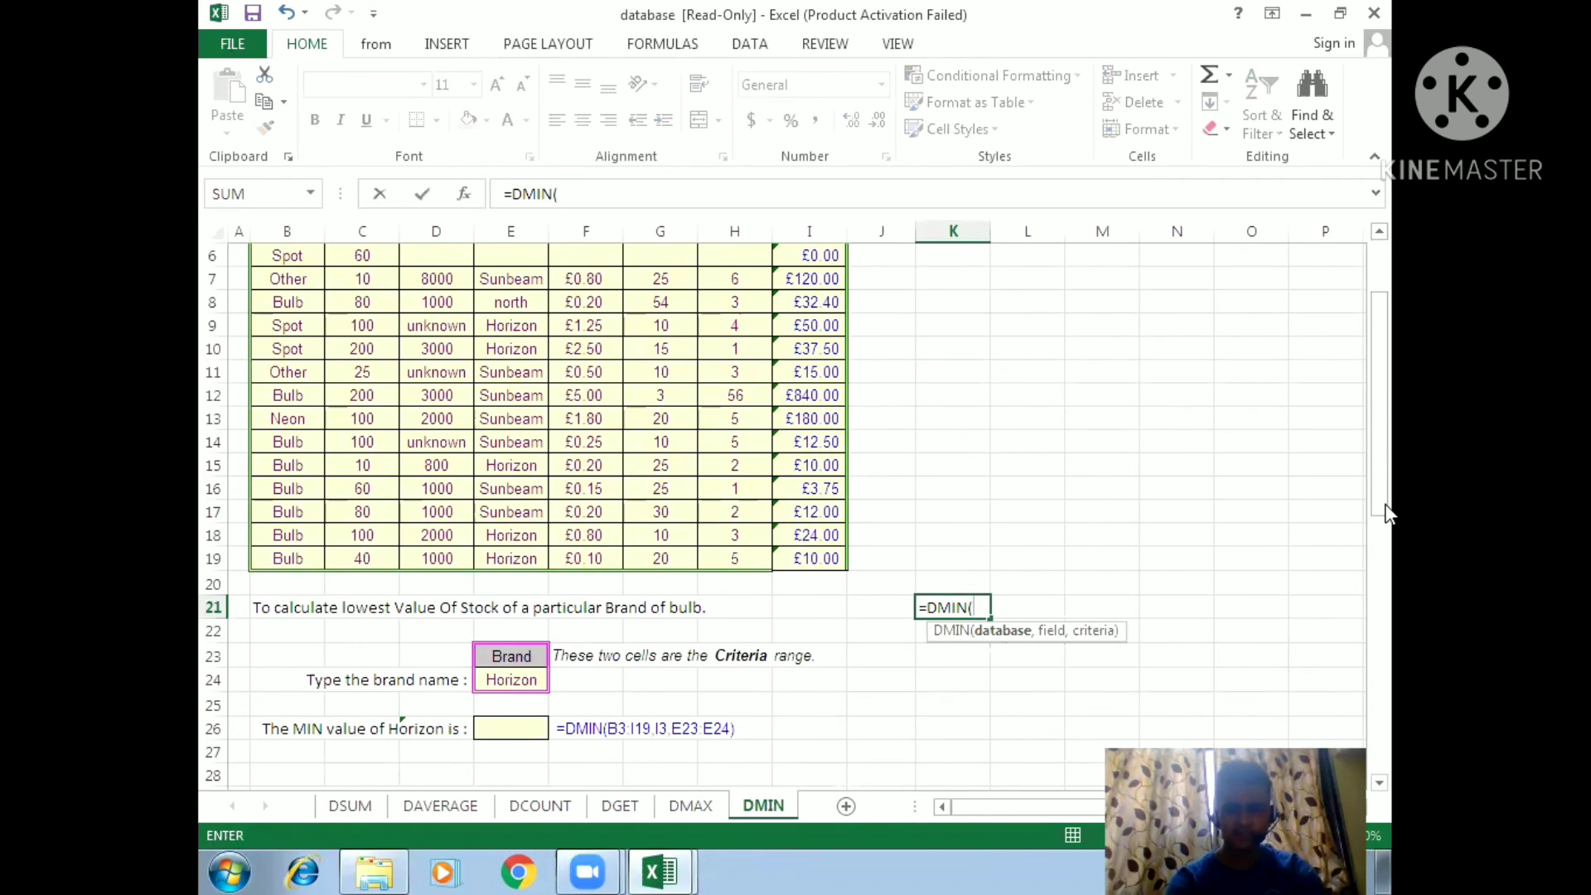
scroll(1366, 420, up, 2)
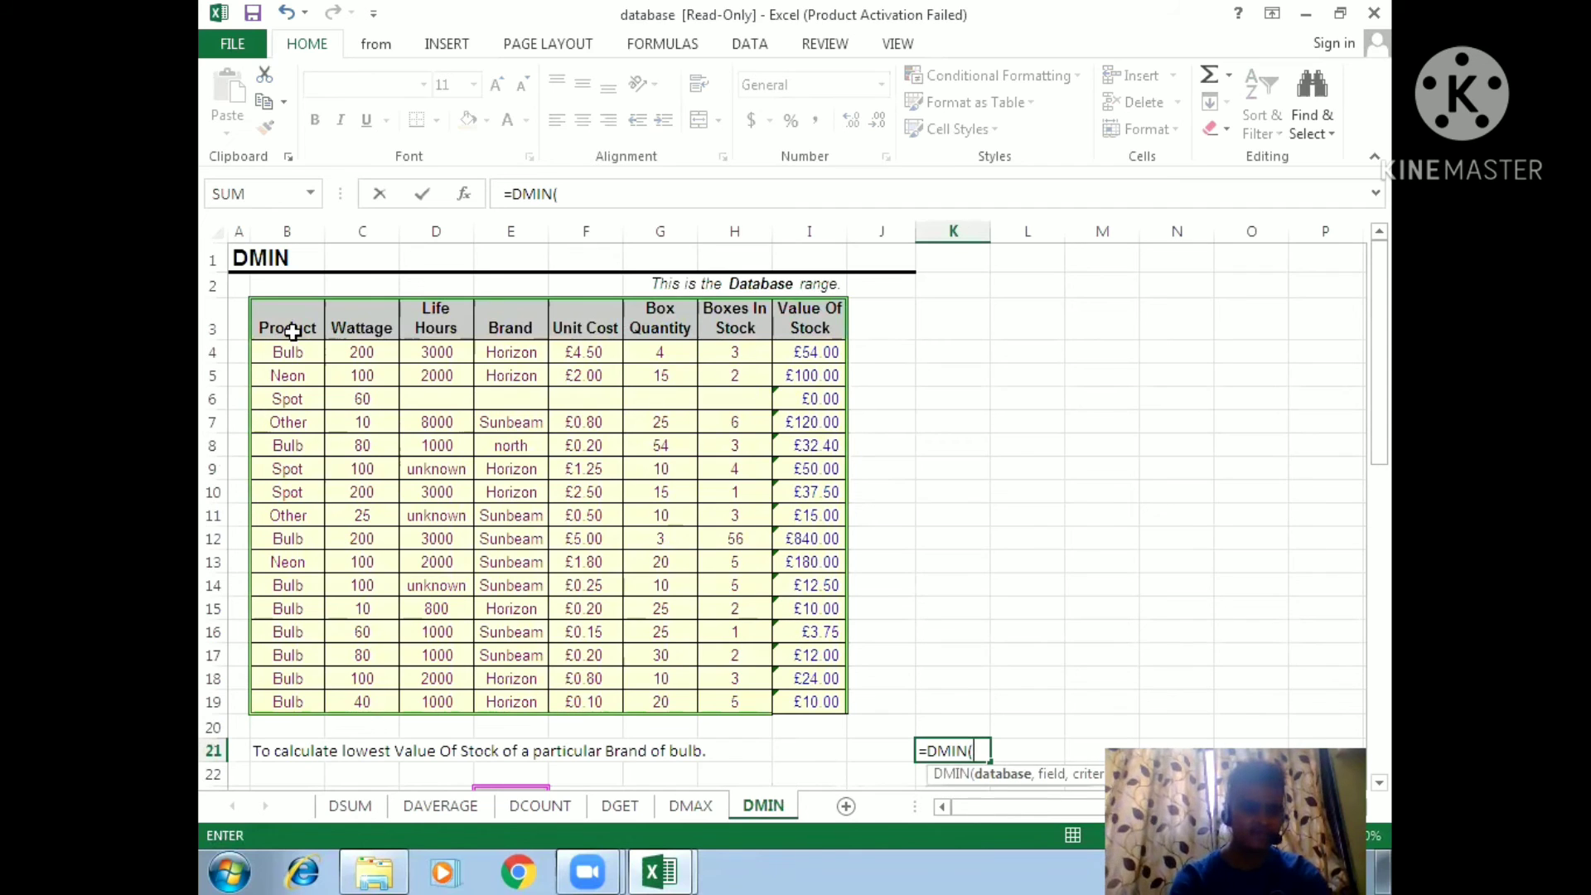
drag(287, 327, 820, 700)
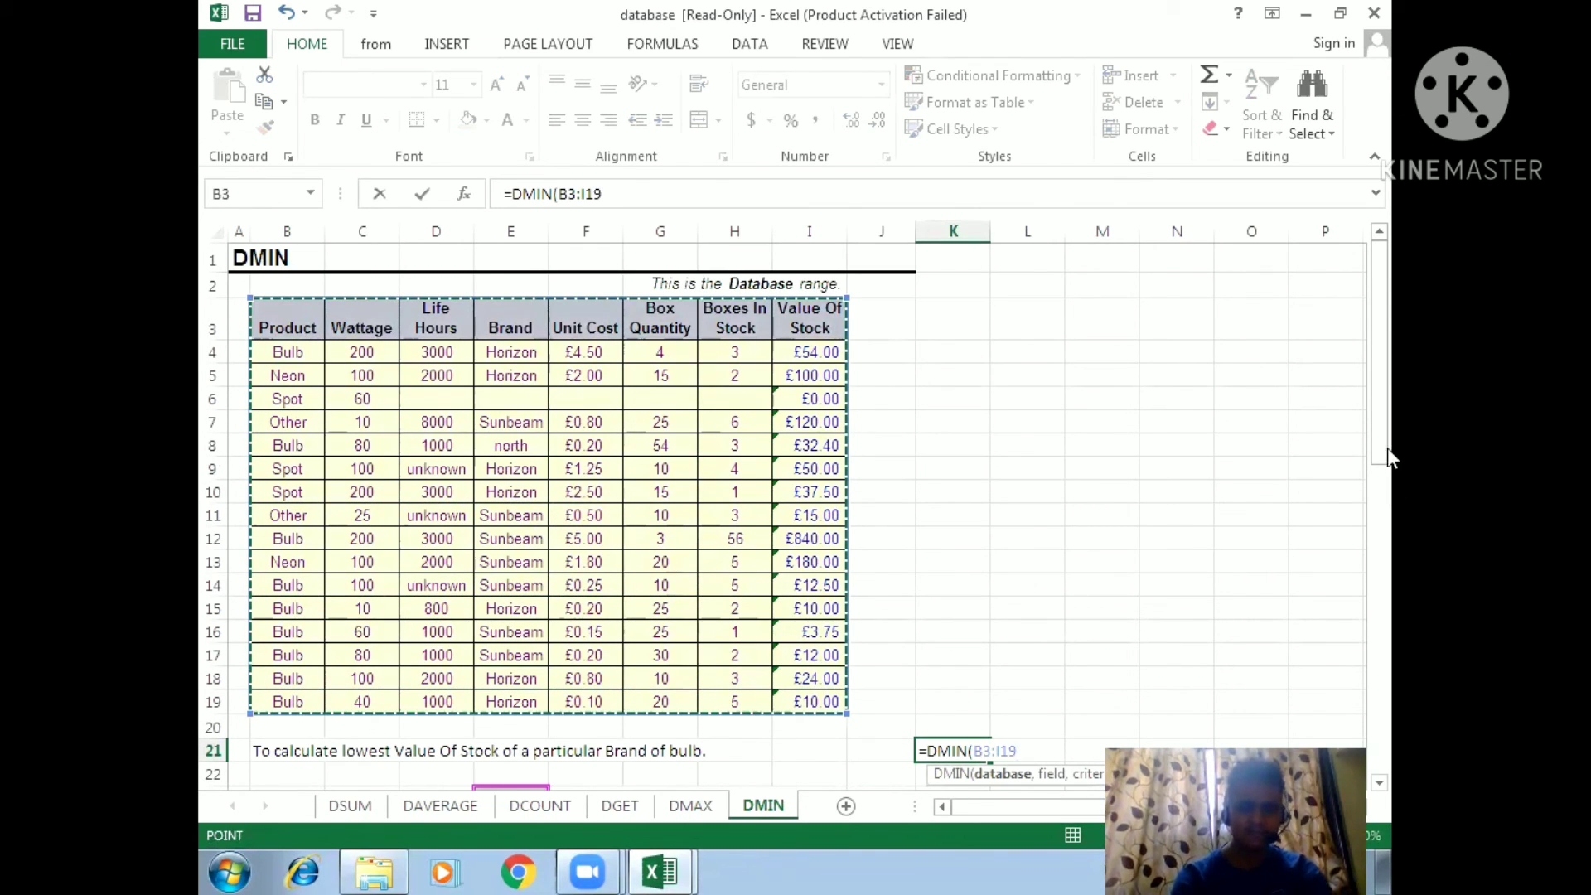
drag(1378, 395, 1388, 514)
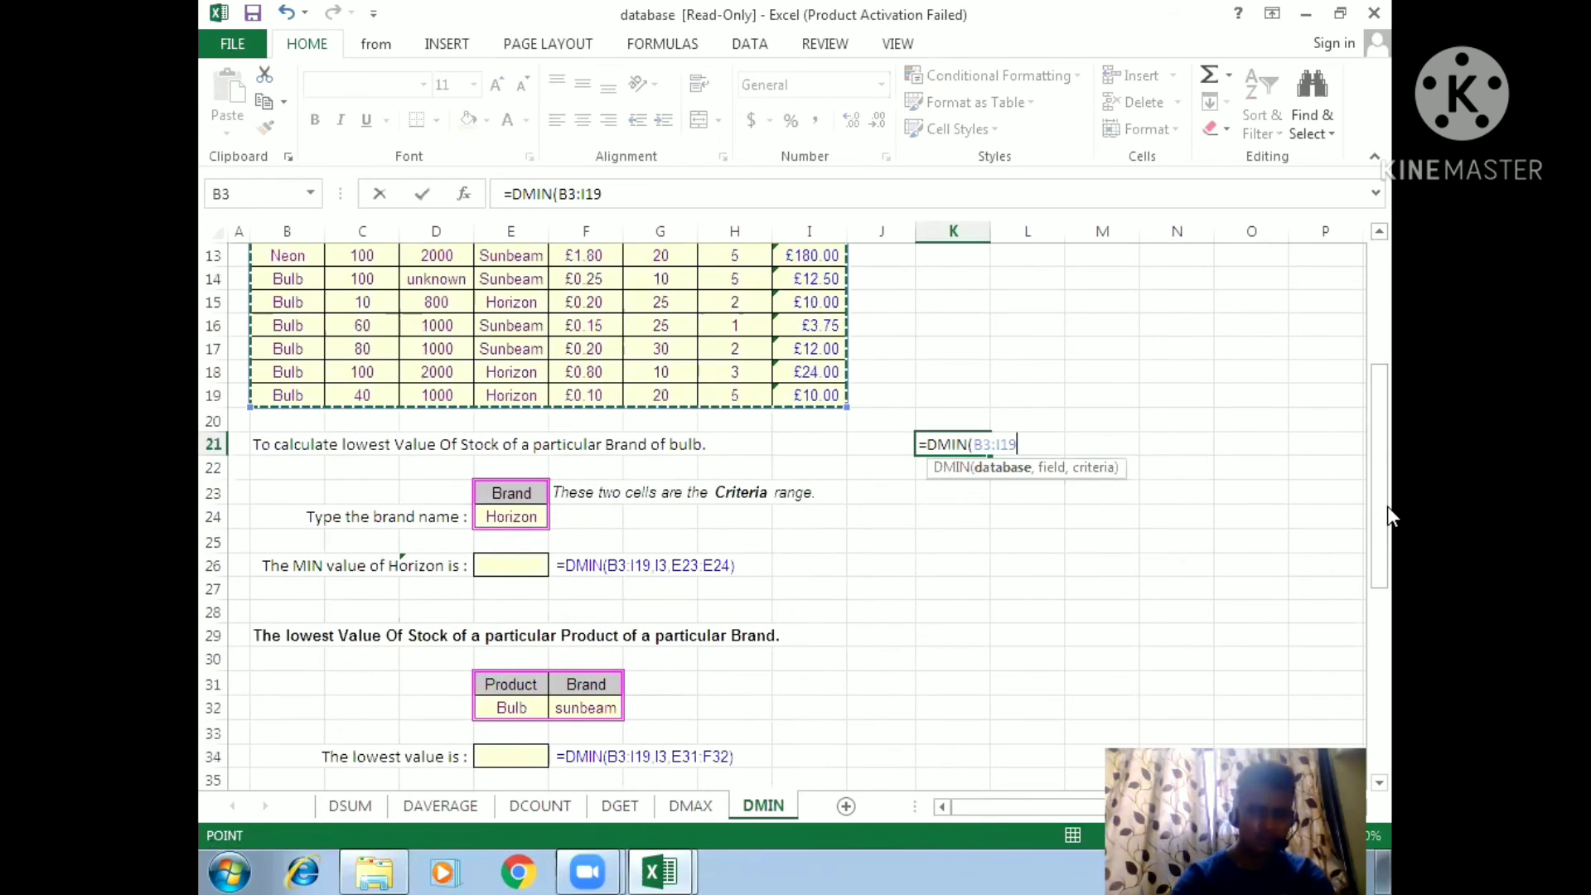
text(,)
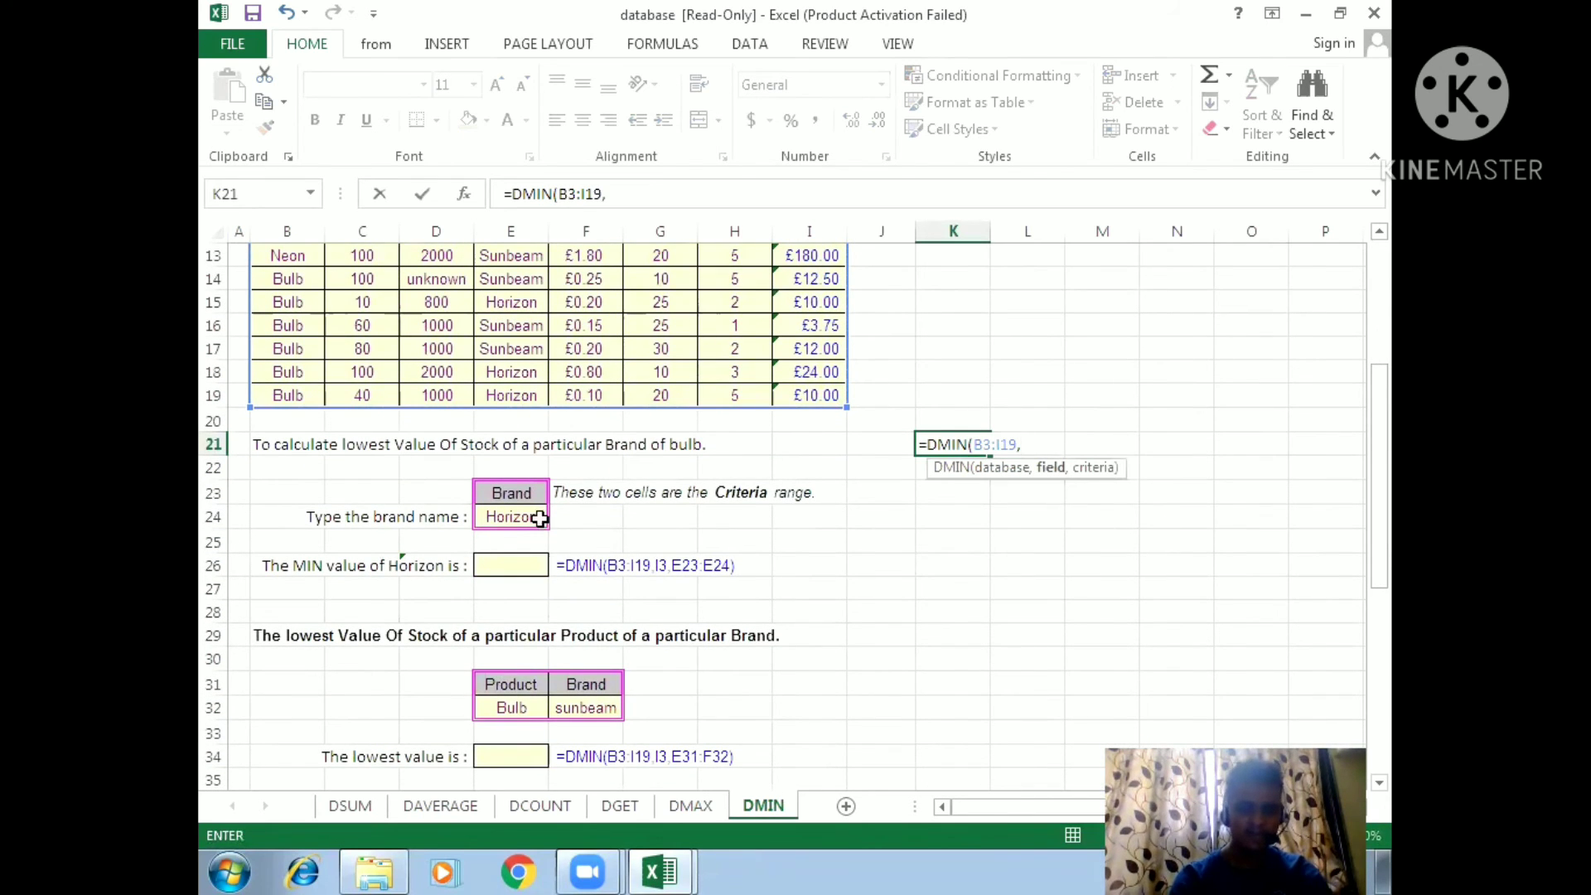
- Use the Value Of Stock header I3 as the field and E23:E24 as the criteria to complete the DMIN formula in K21, and check it
drag(1385, 576, 1369, 435)
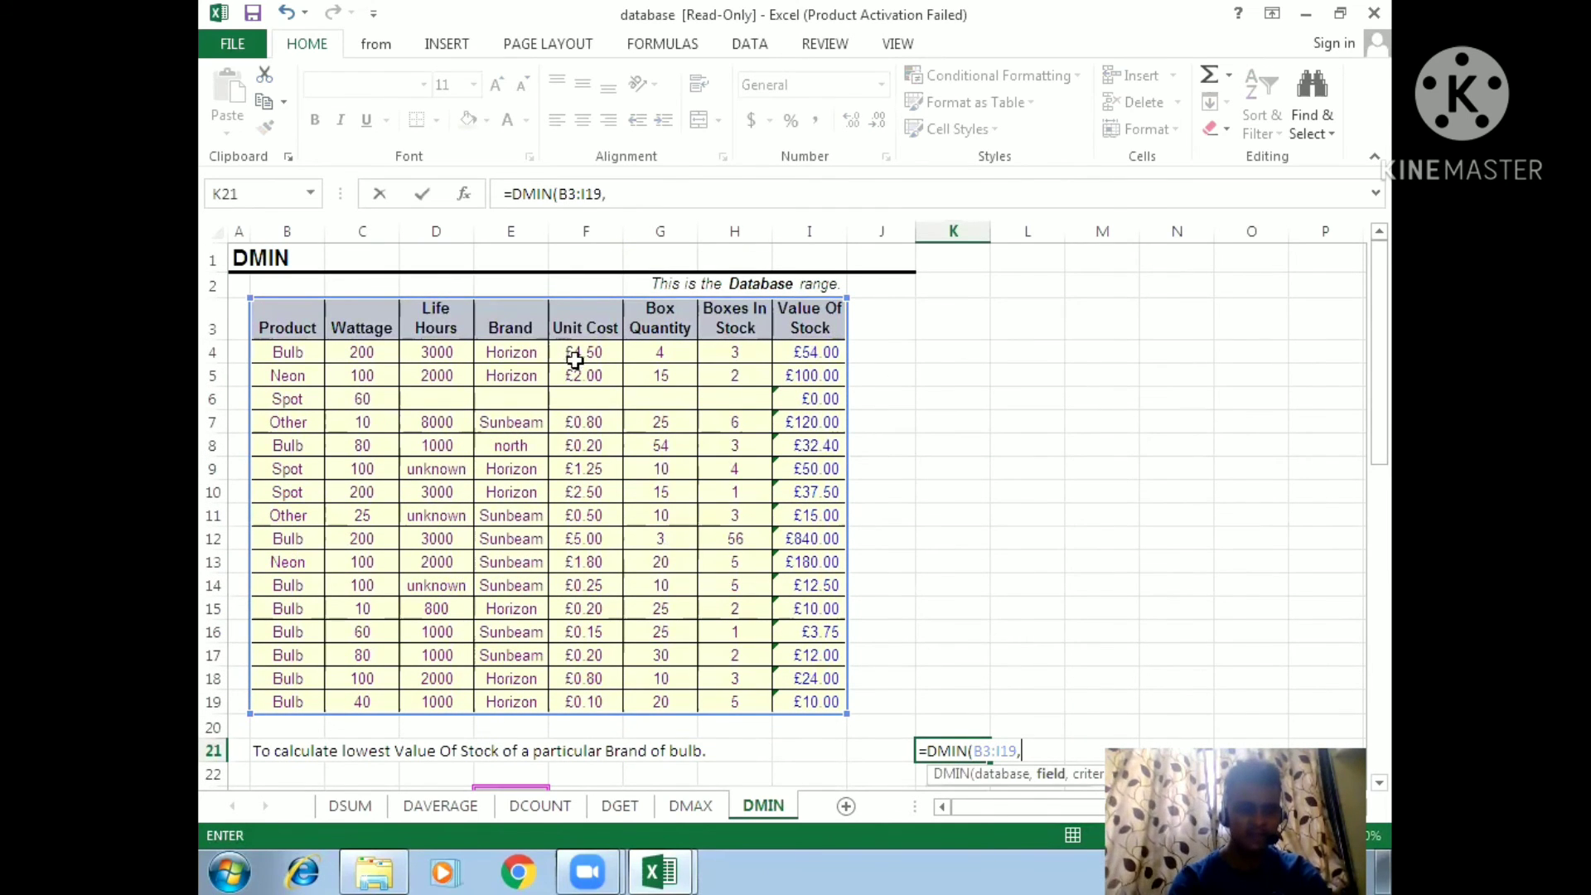
click(814, 328)
drag(1387, 411, 1390, 515)
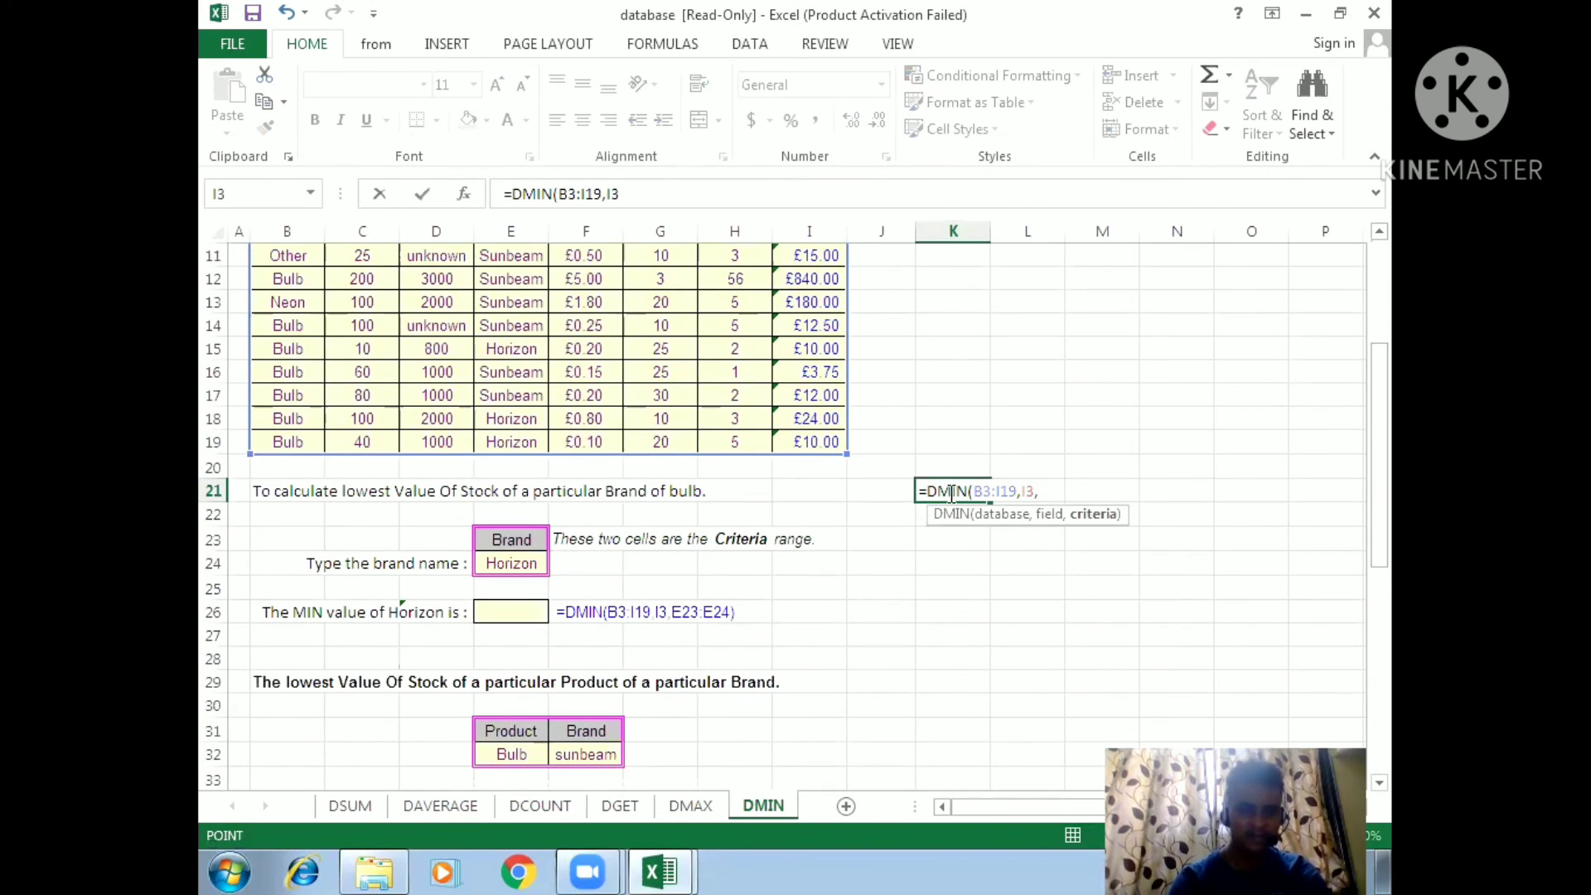
text(,)
drag(514, 539, 515, 567)
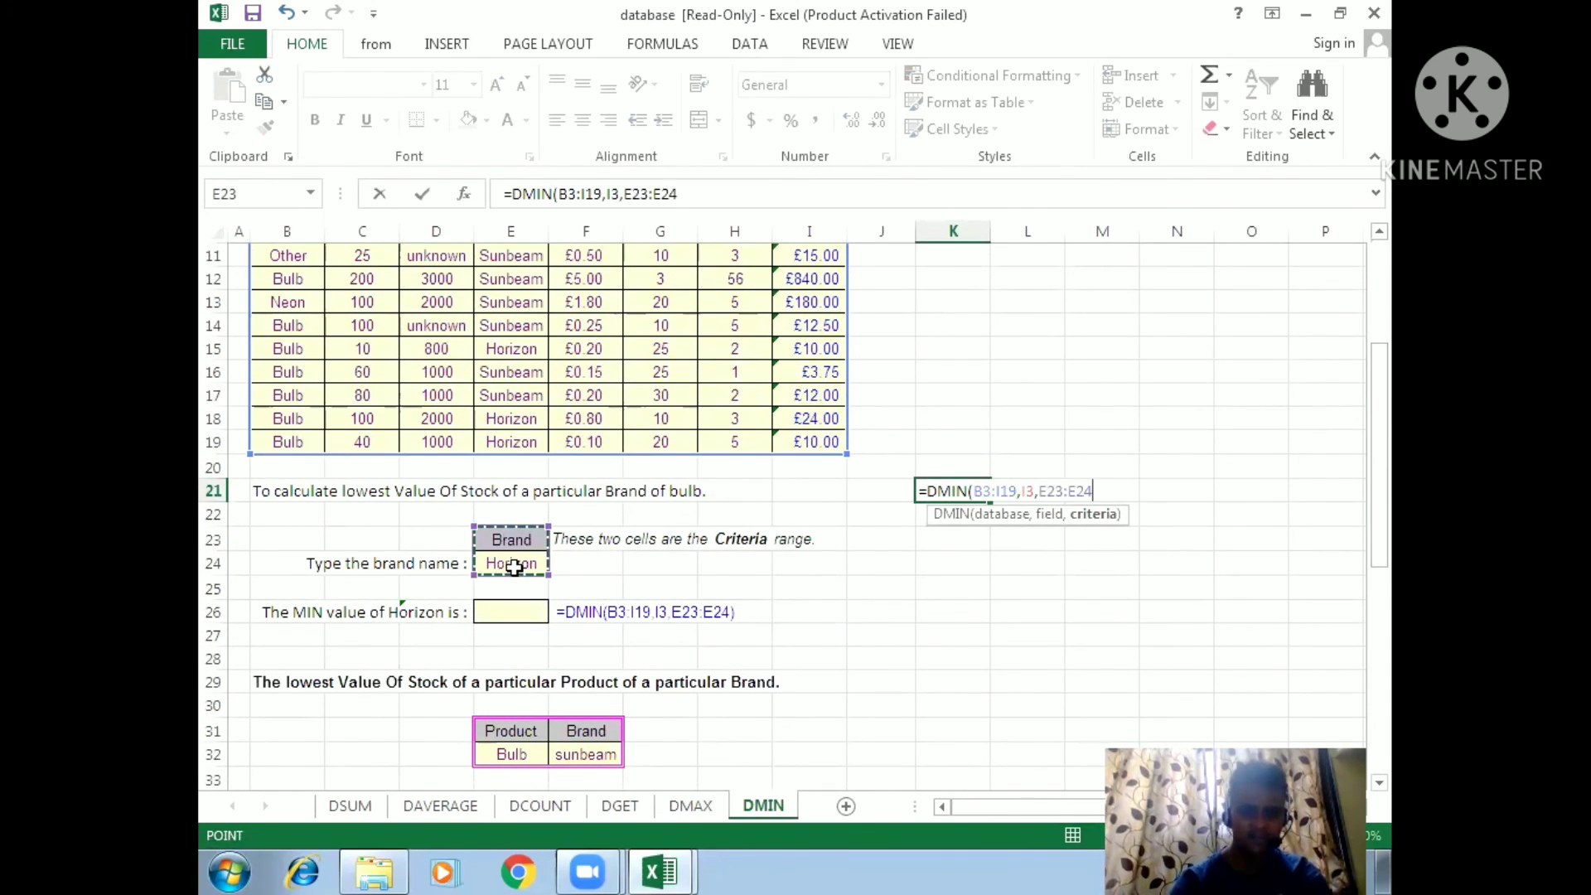
key(Return)
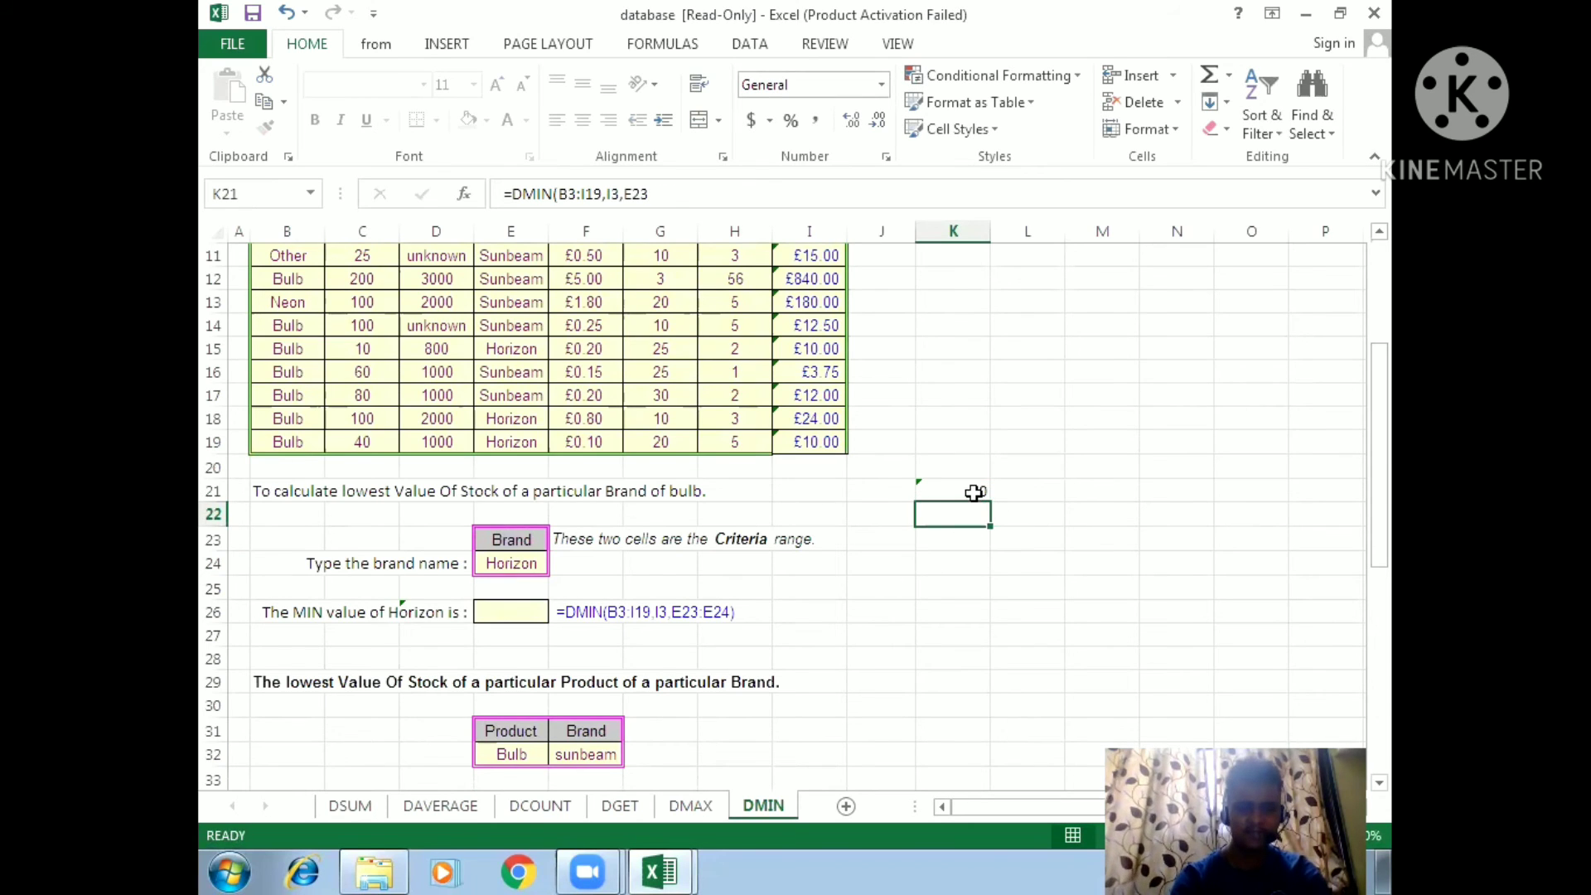
click(975, 492)
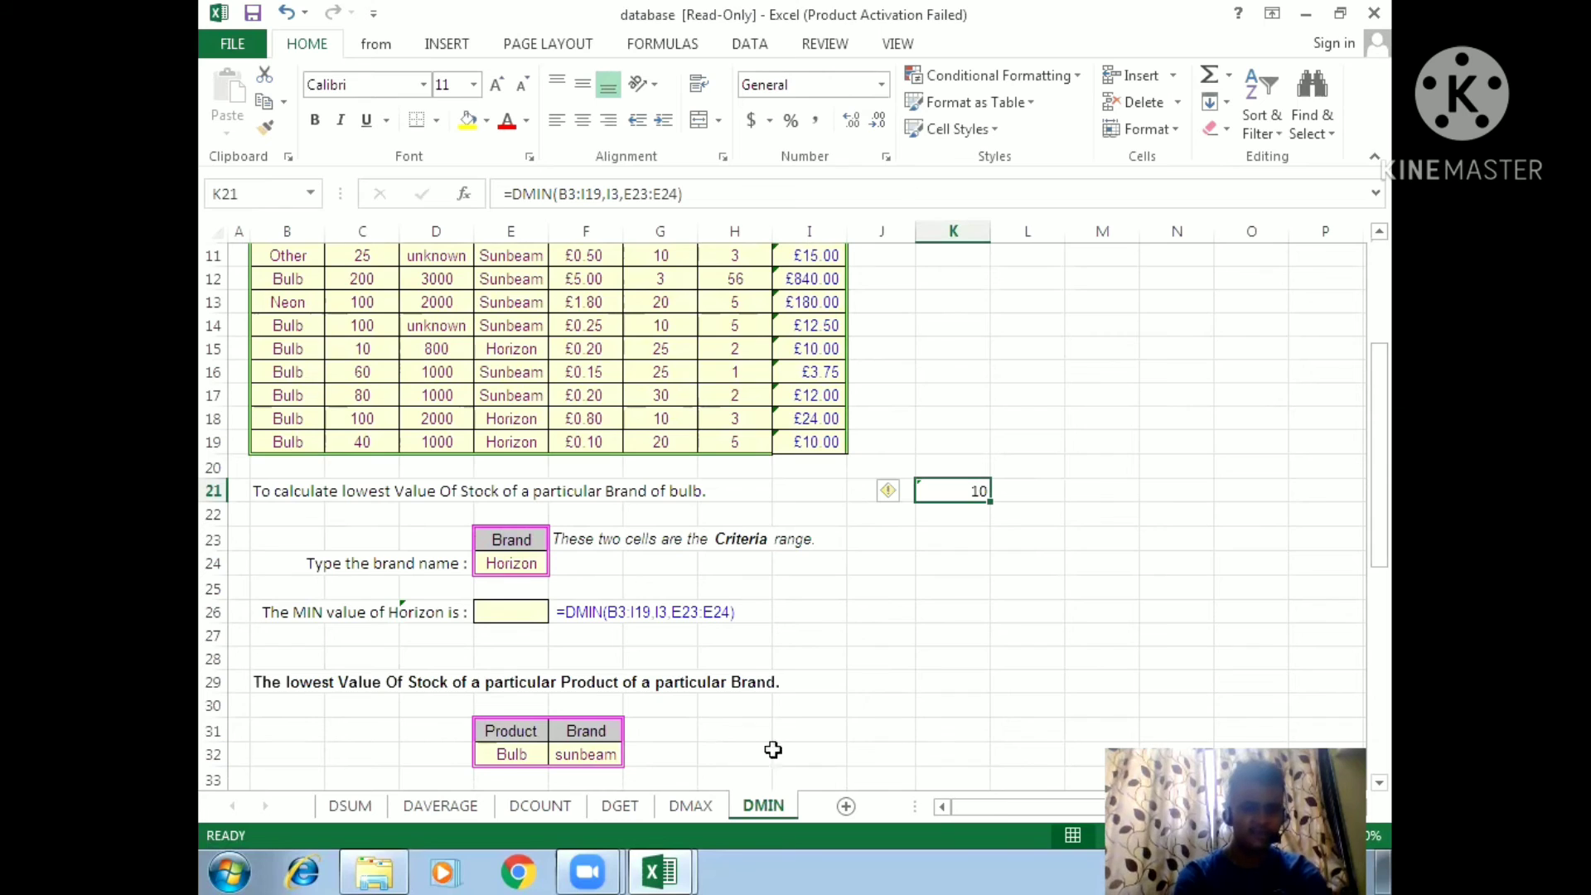
- On the DGET sheet, start a DGET formula in cell K22, beside the first stock question
click(628, 806)
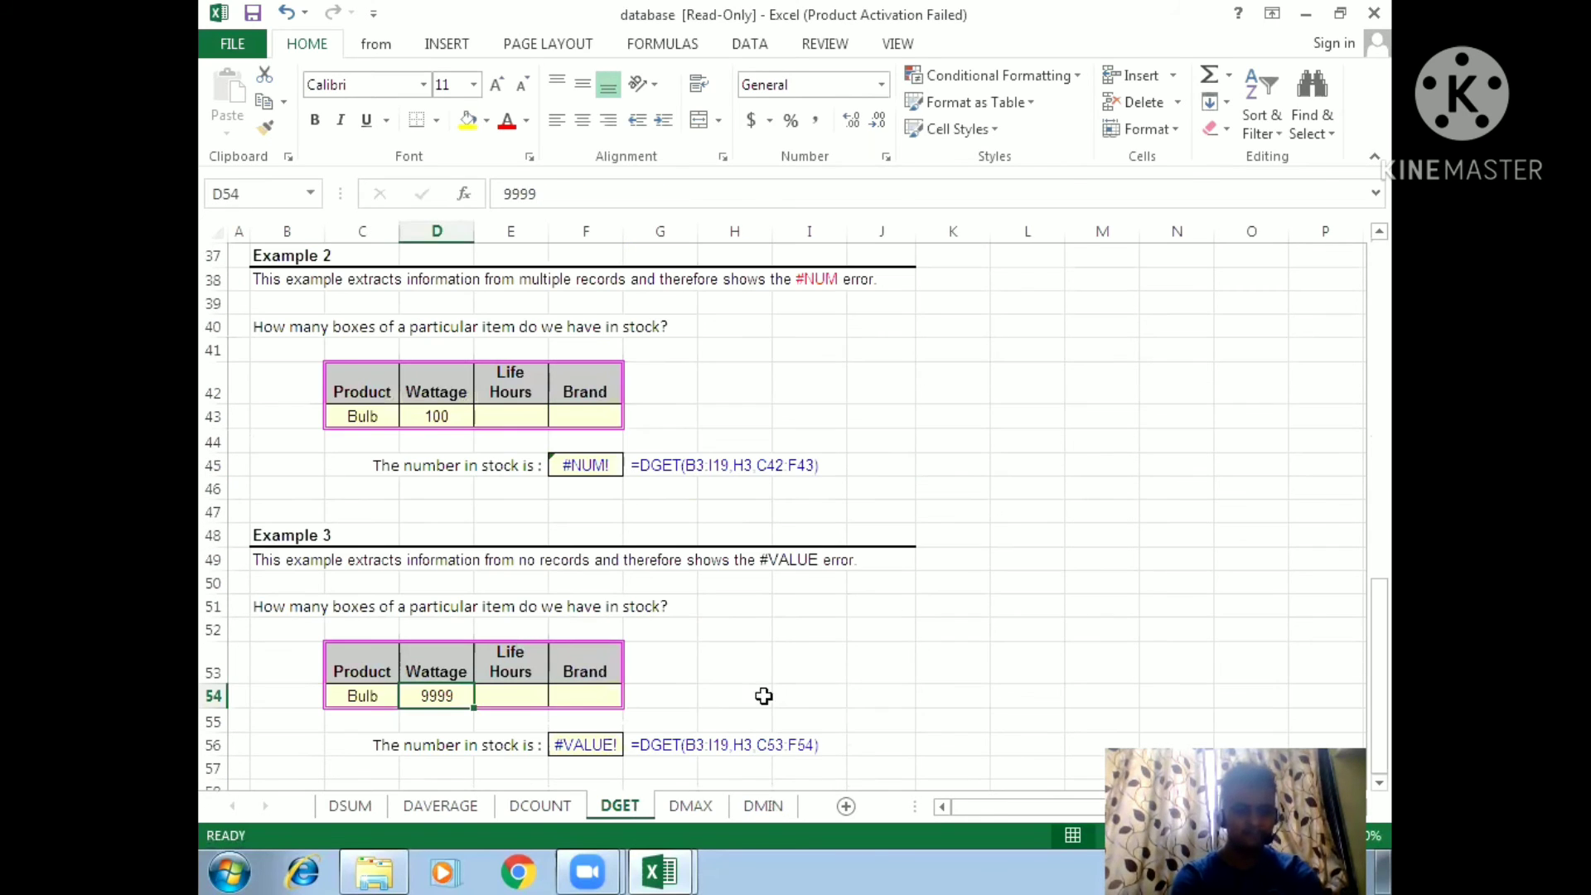
click(970, 559)
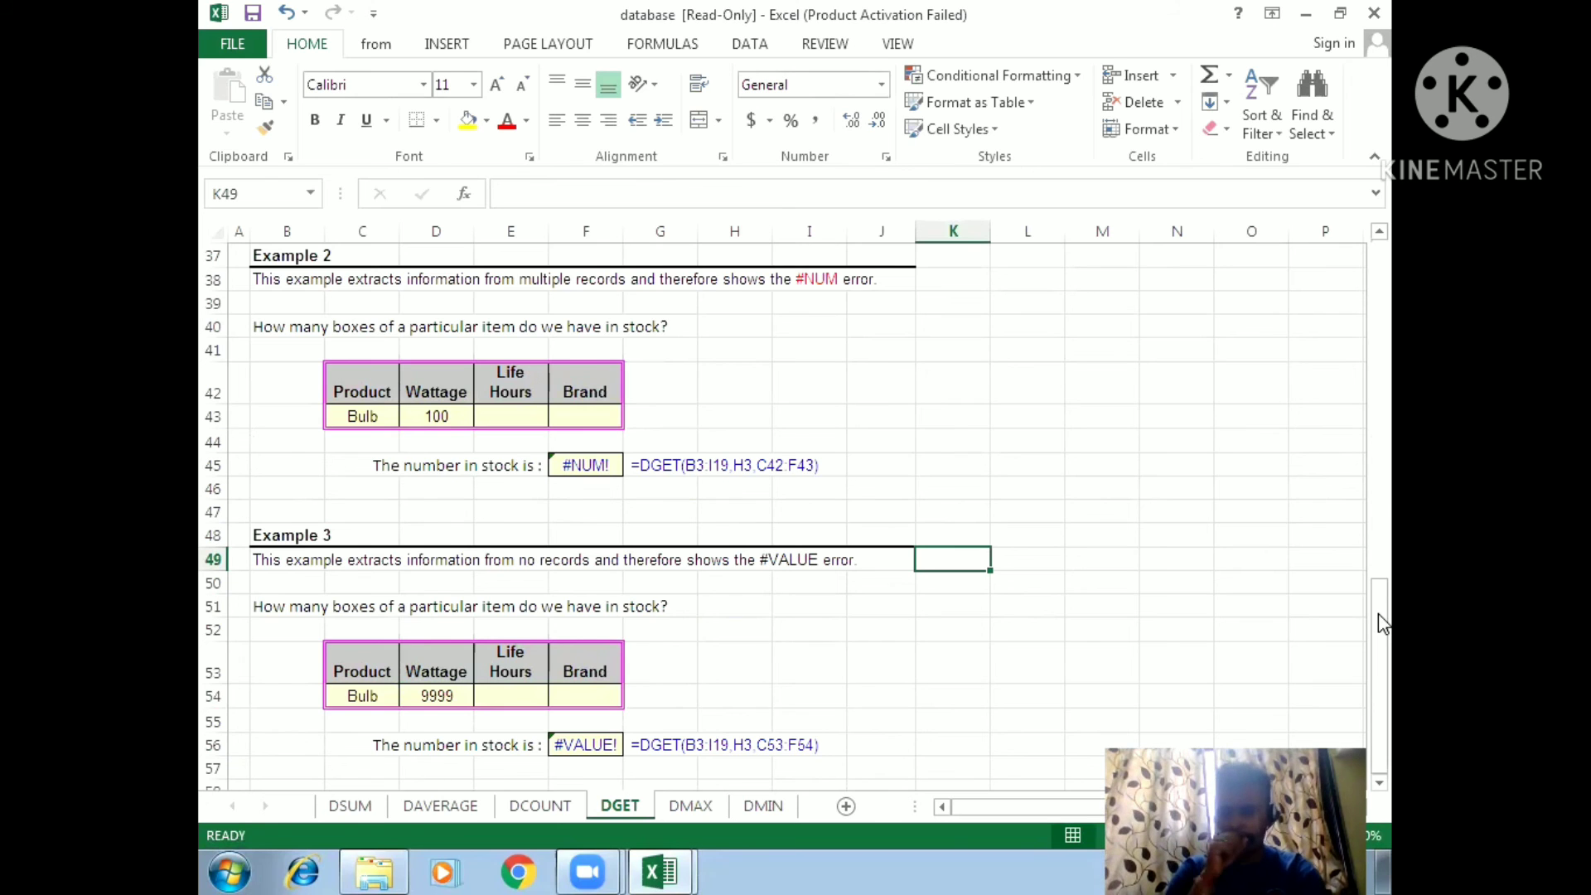
drag(1380, 624, 1379, 372)
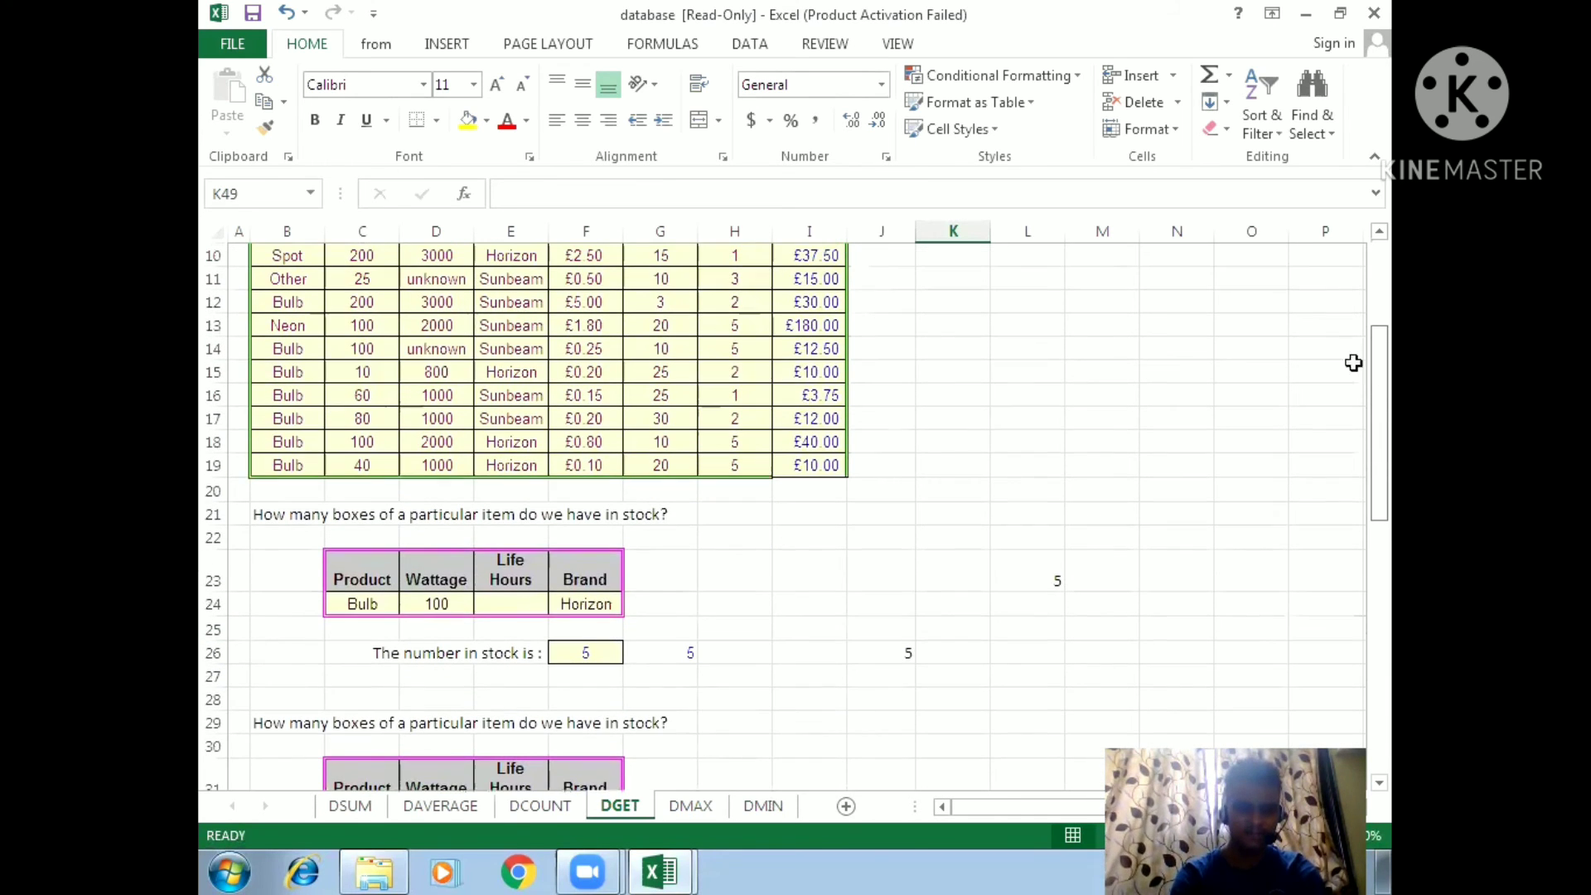
click(918, 532)
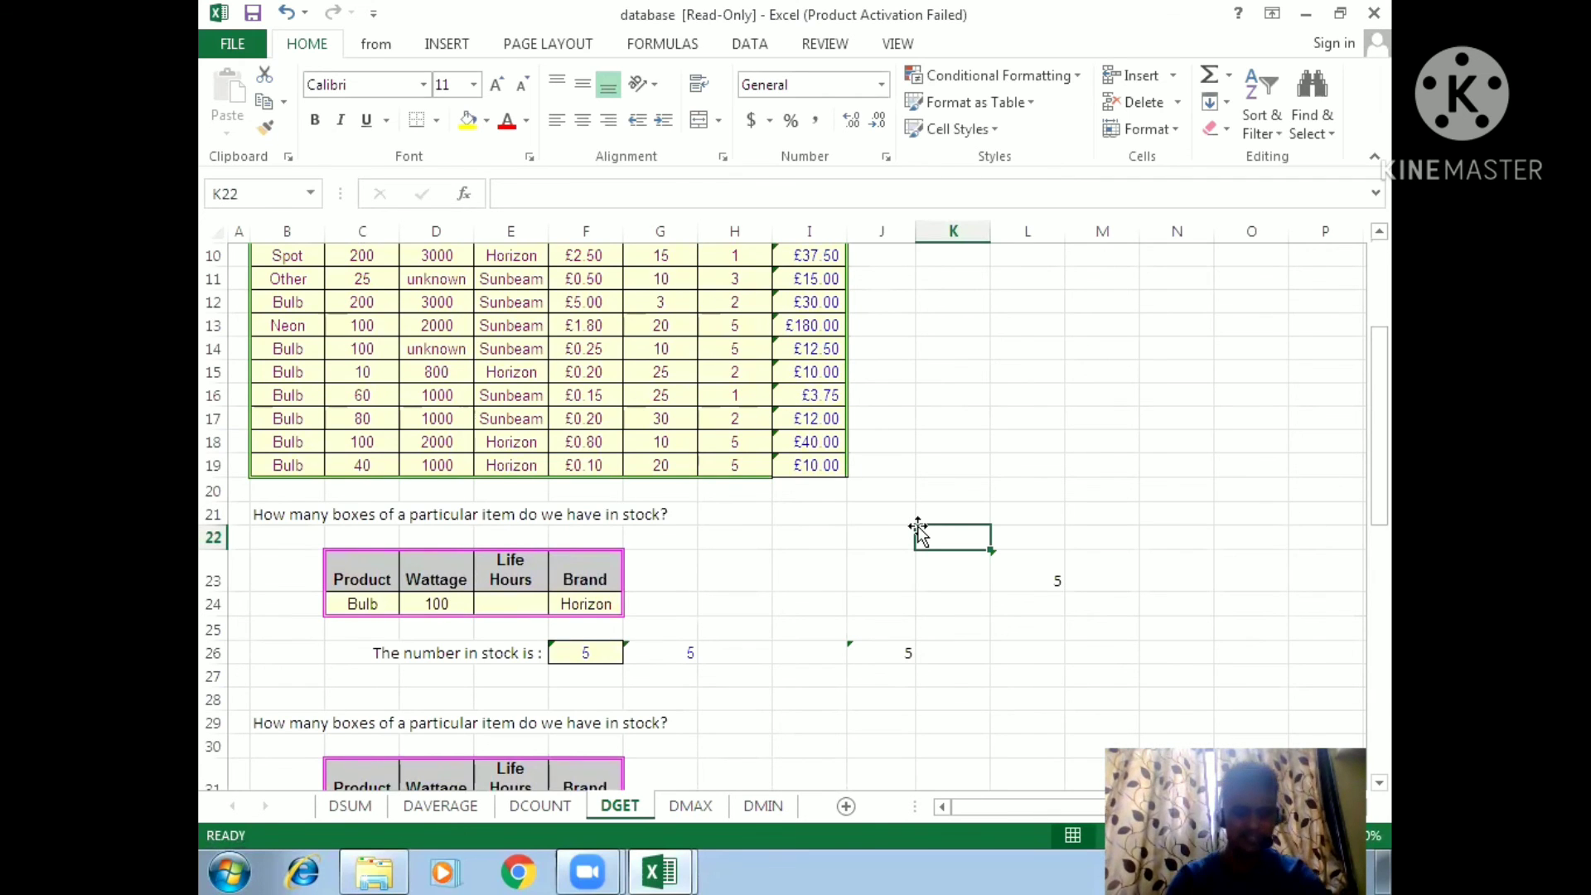
text(=dget)
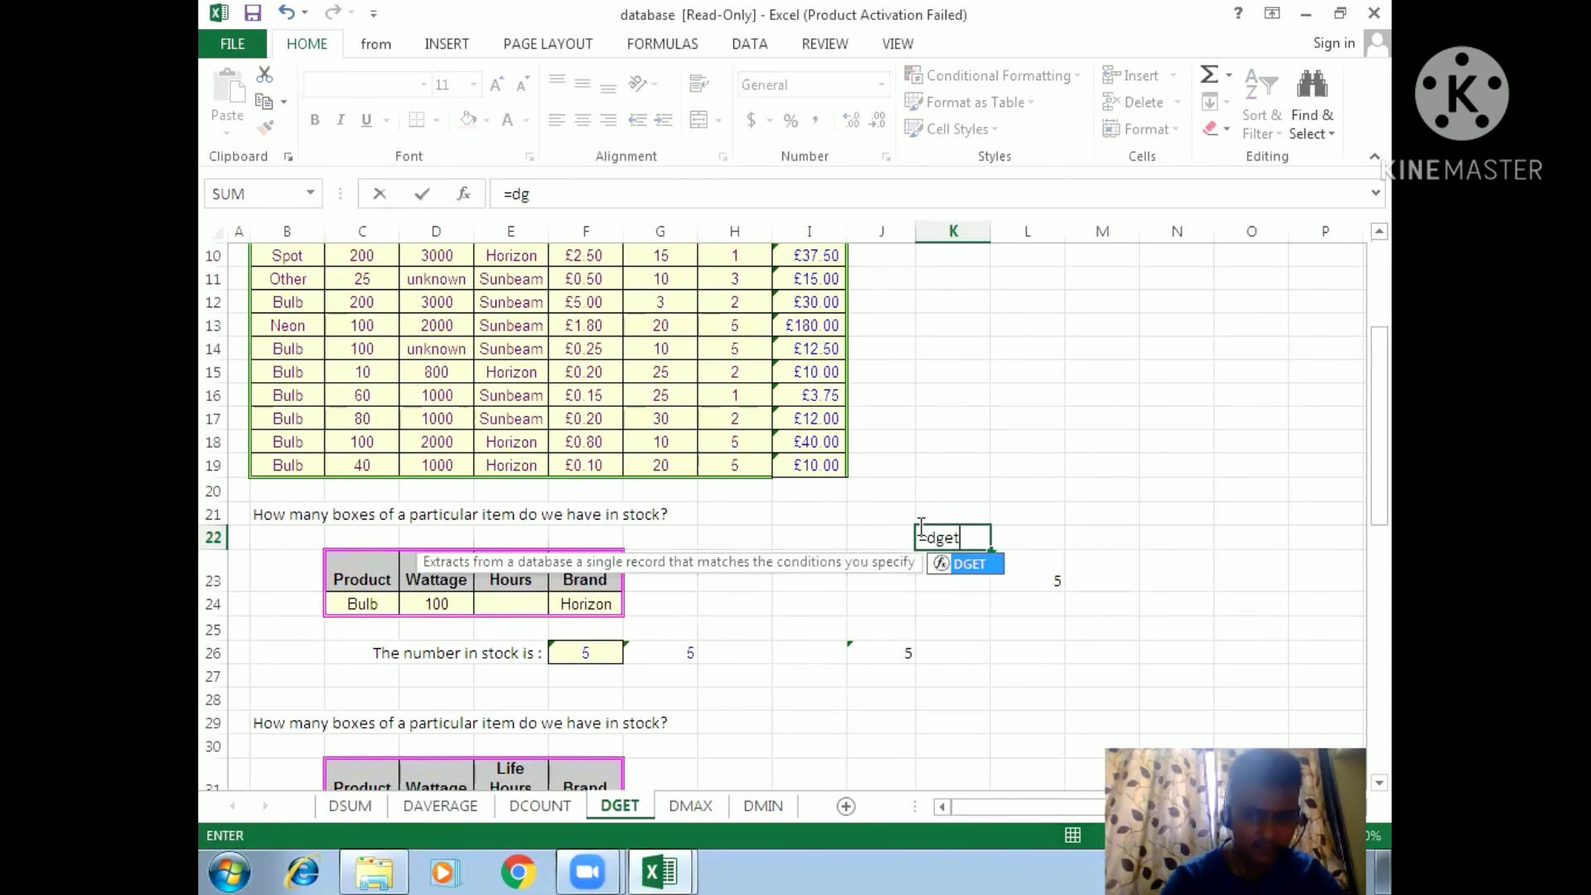
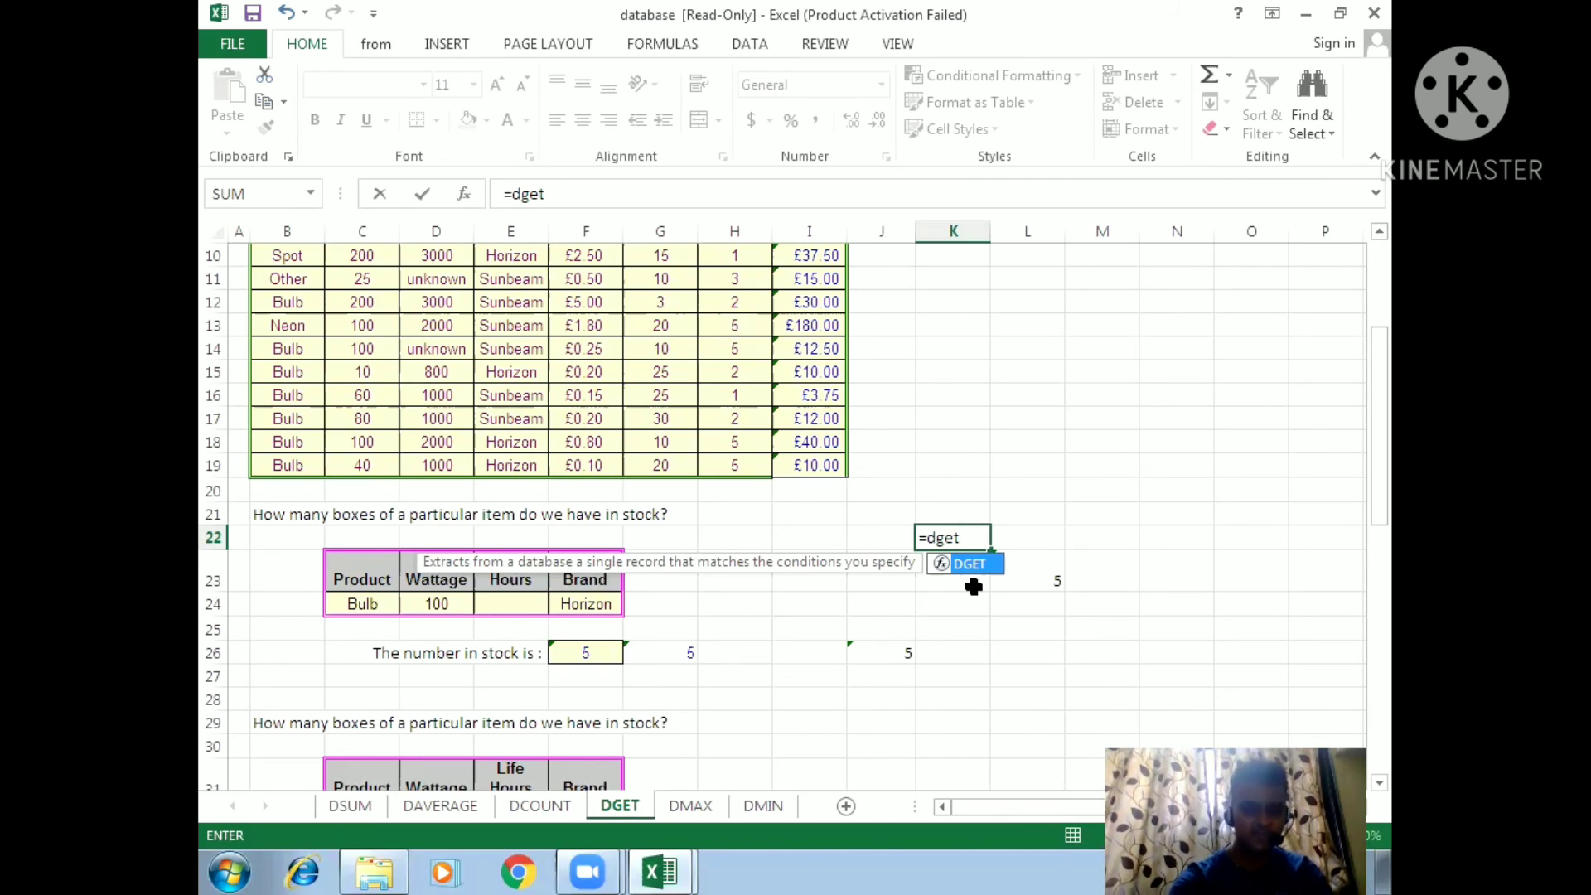
key(Tab)
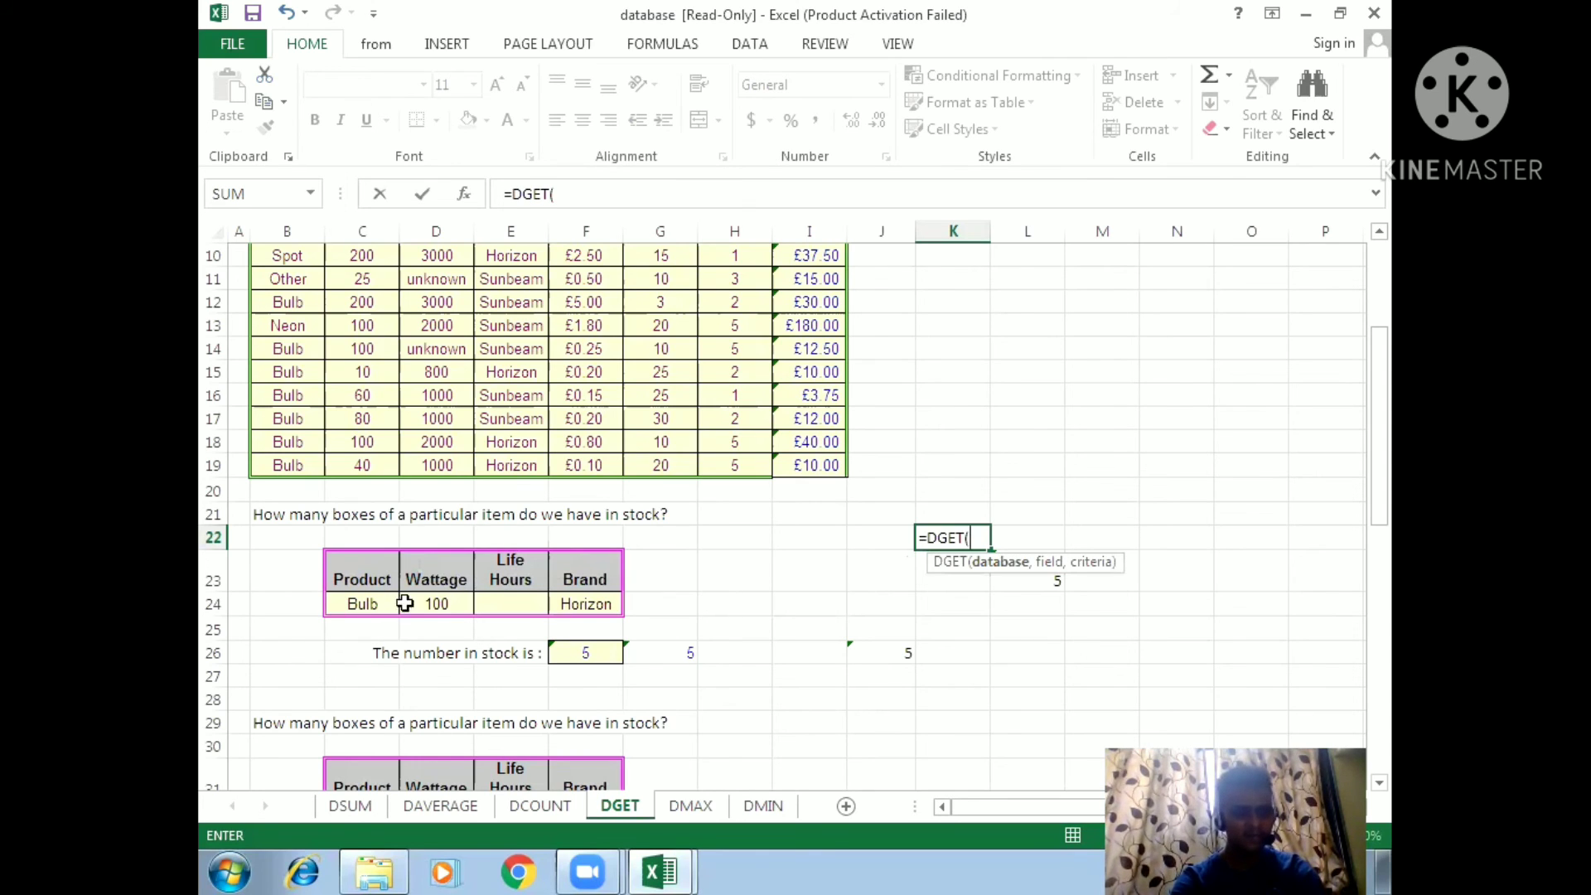
click(524, 602)
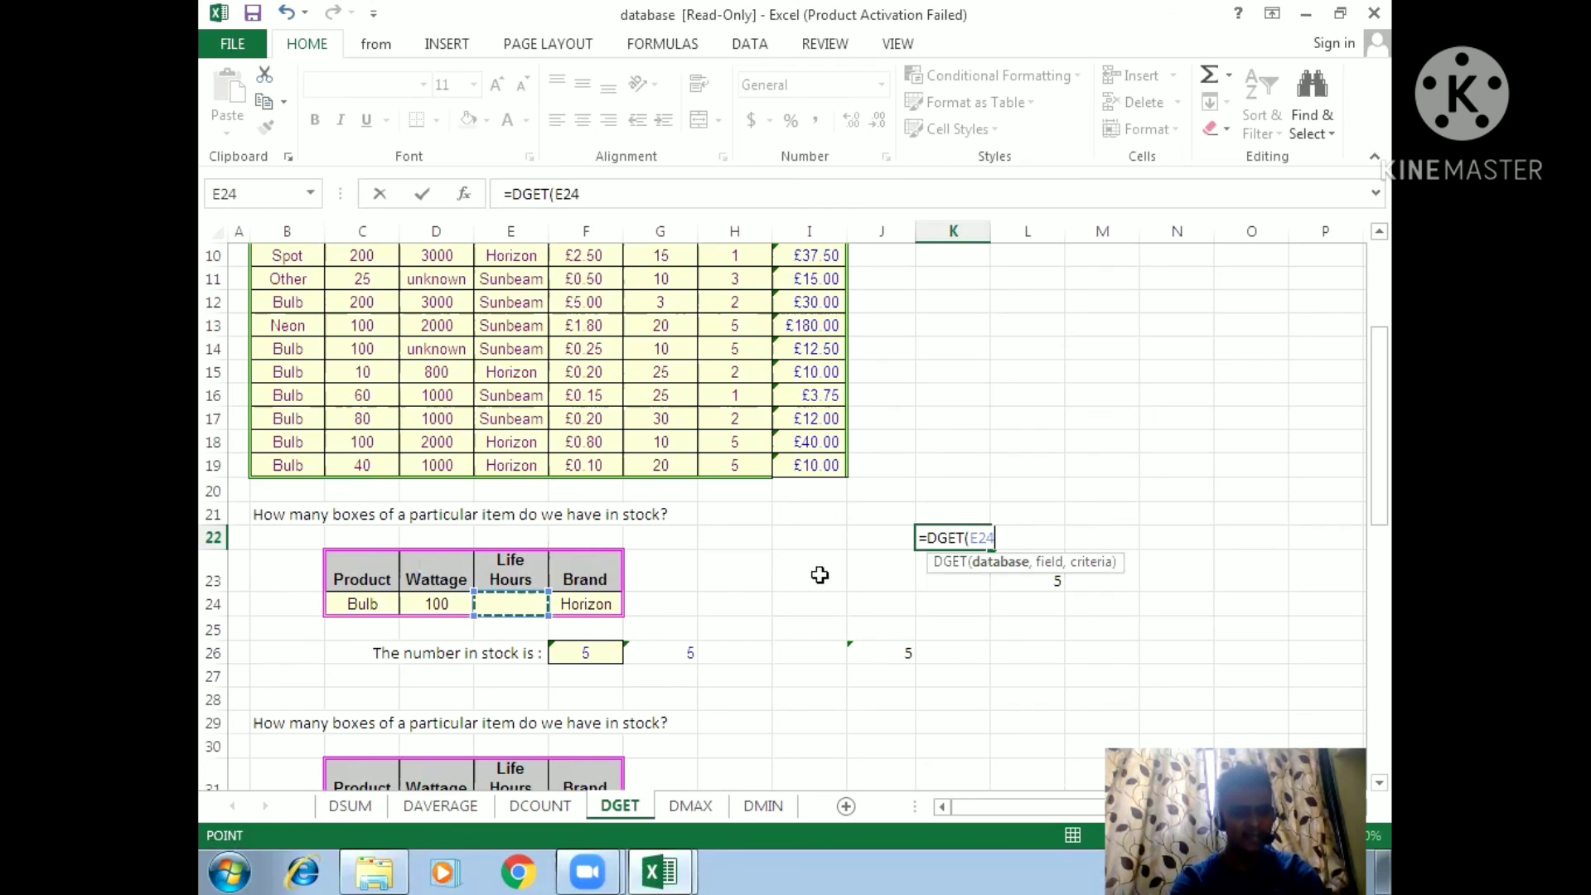
key(BackSpace)
key(BackSpace)
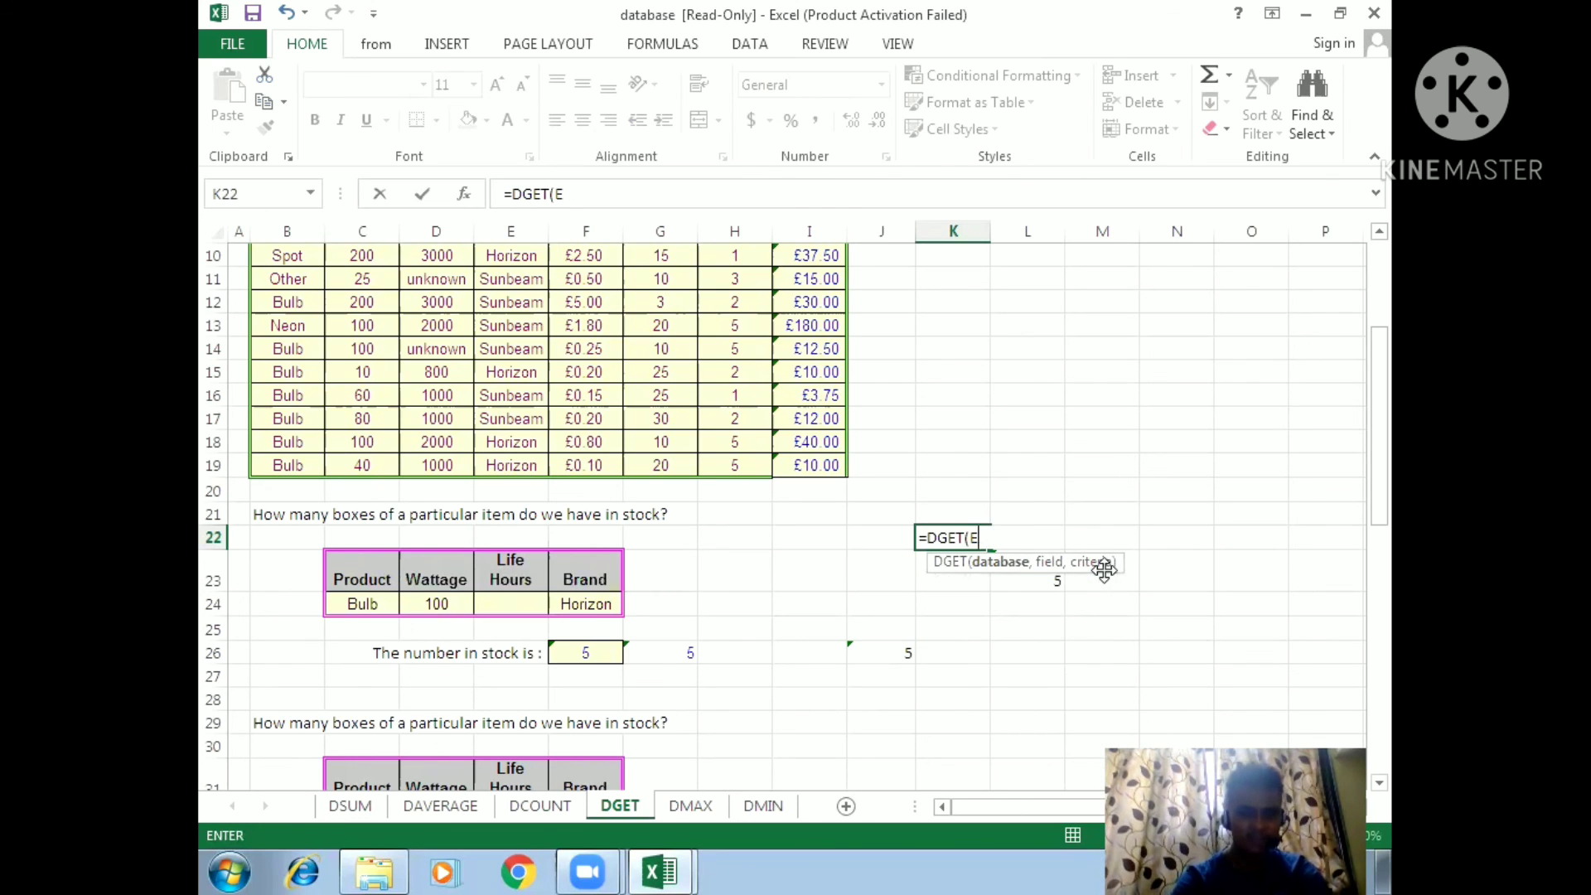
key(BackSpace)
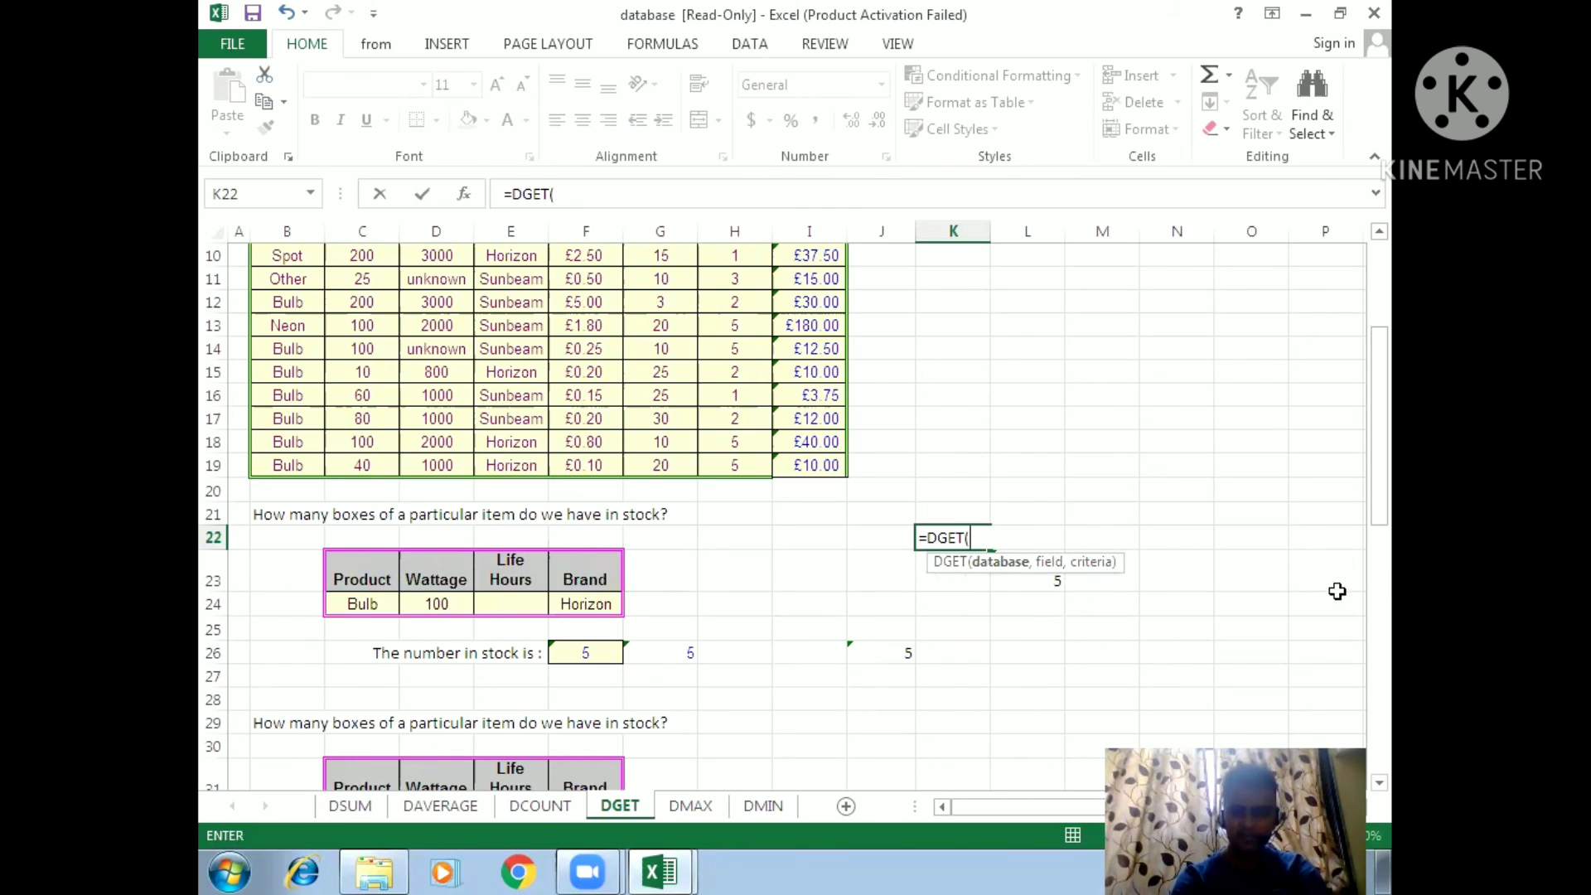
- Set the whole table B3:I19, including headers, as the database of the DGET formula in K22
drag(1379, 490, 1371, 355)
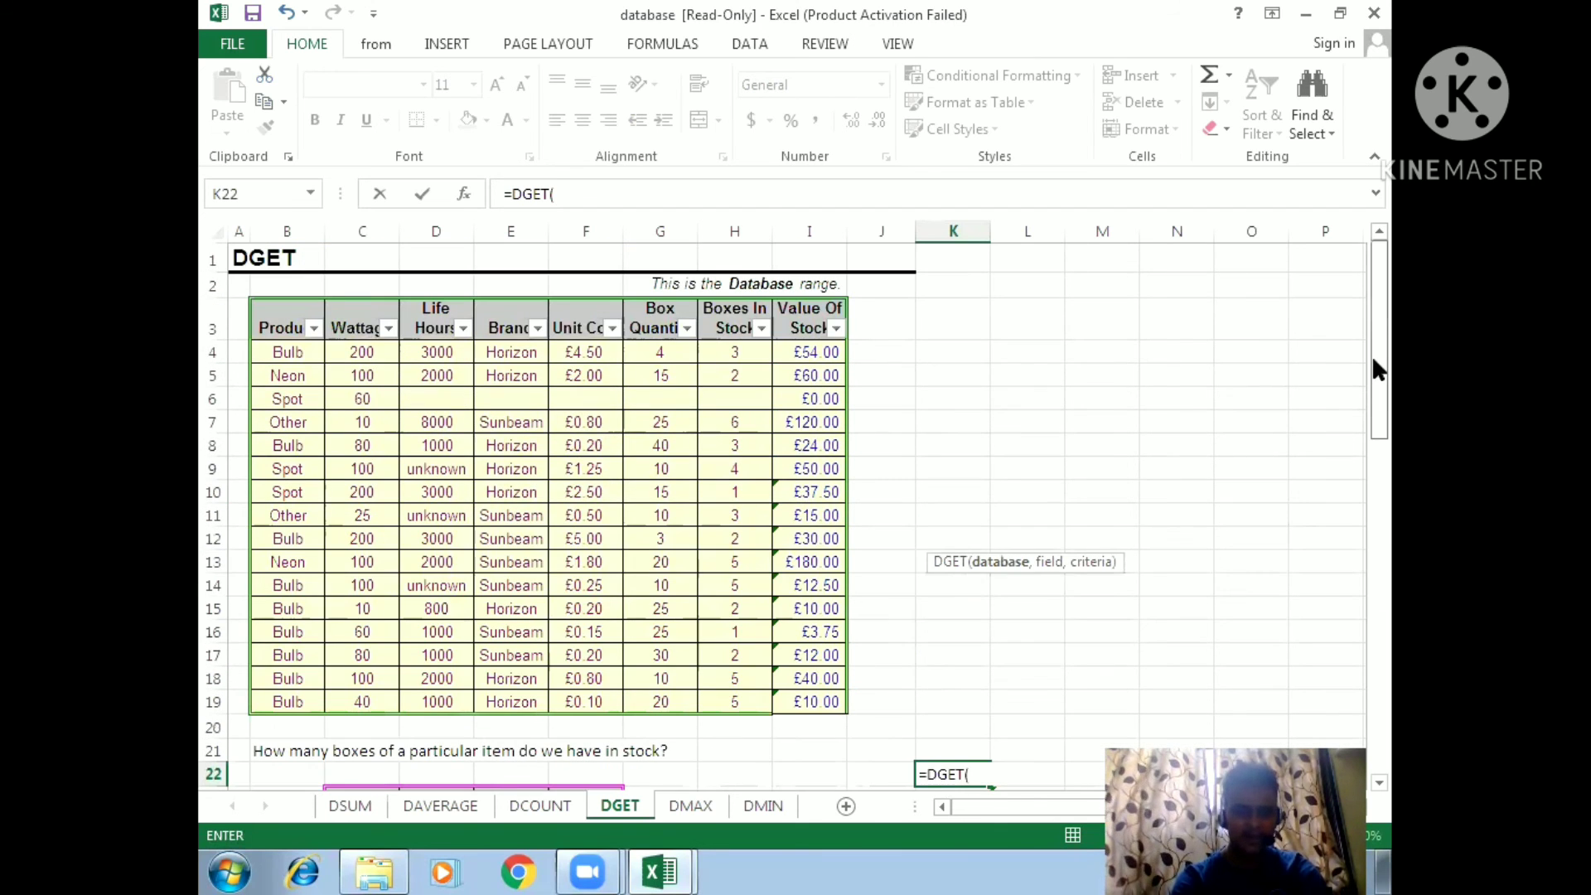
drag(275, 319, 820, 708)
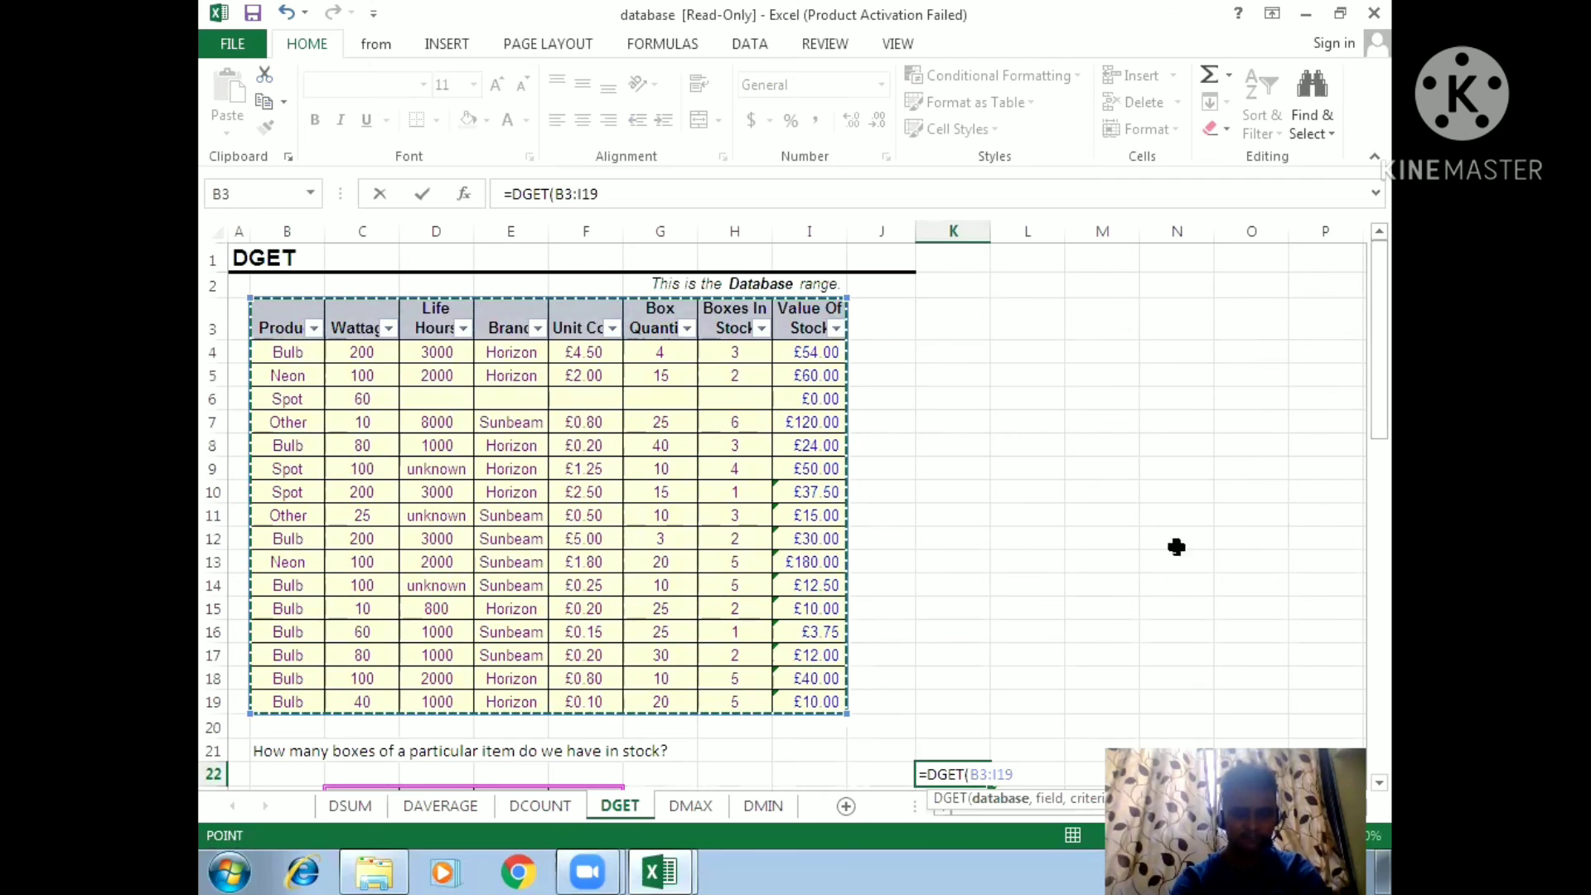
drag(1384, 379, 1385, 527)
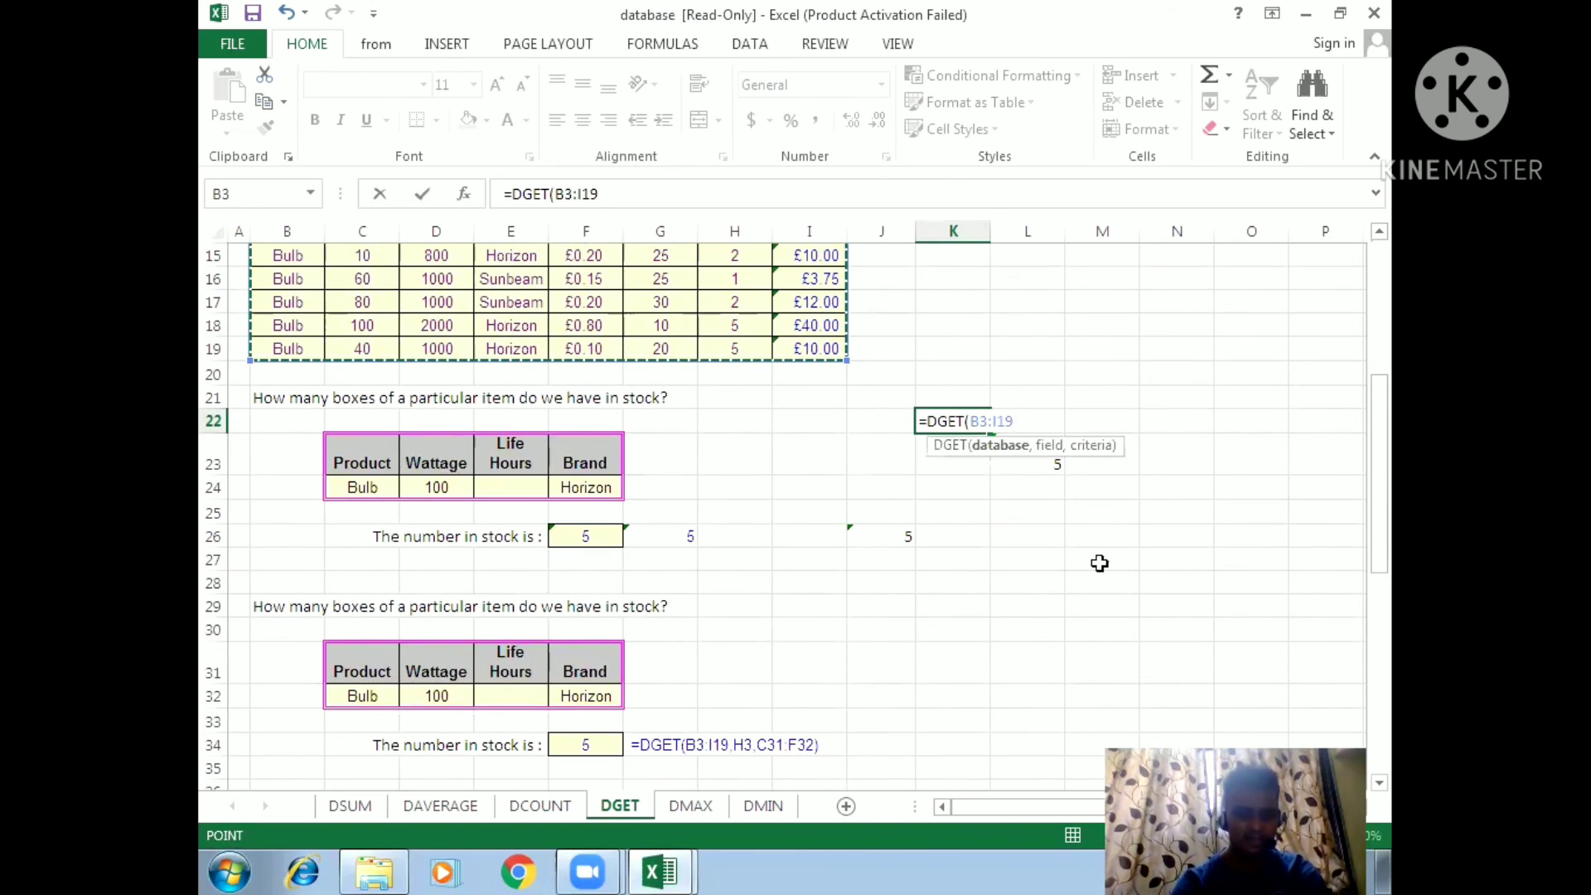
text(,)
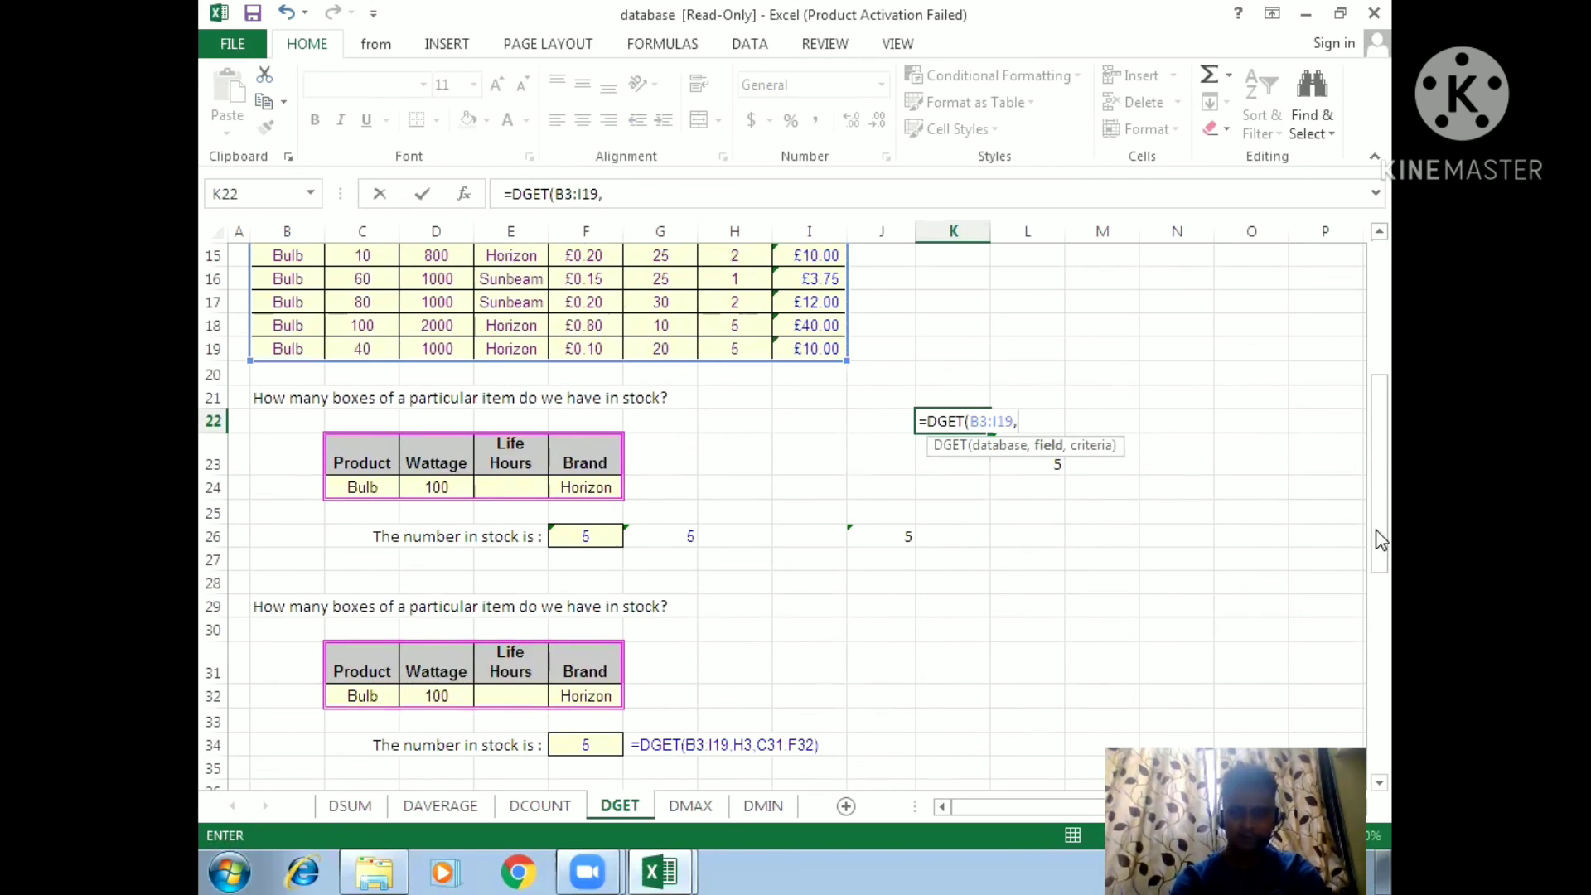
- Use the Life Hours header D3 as the field and C23:F24 as the criteria to complete the DGET formula in K22
drag(1380, 539, 1177, 344)
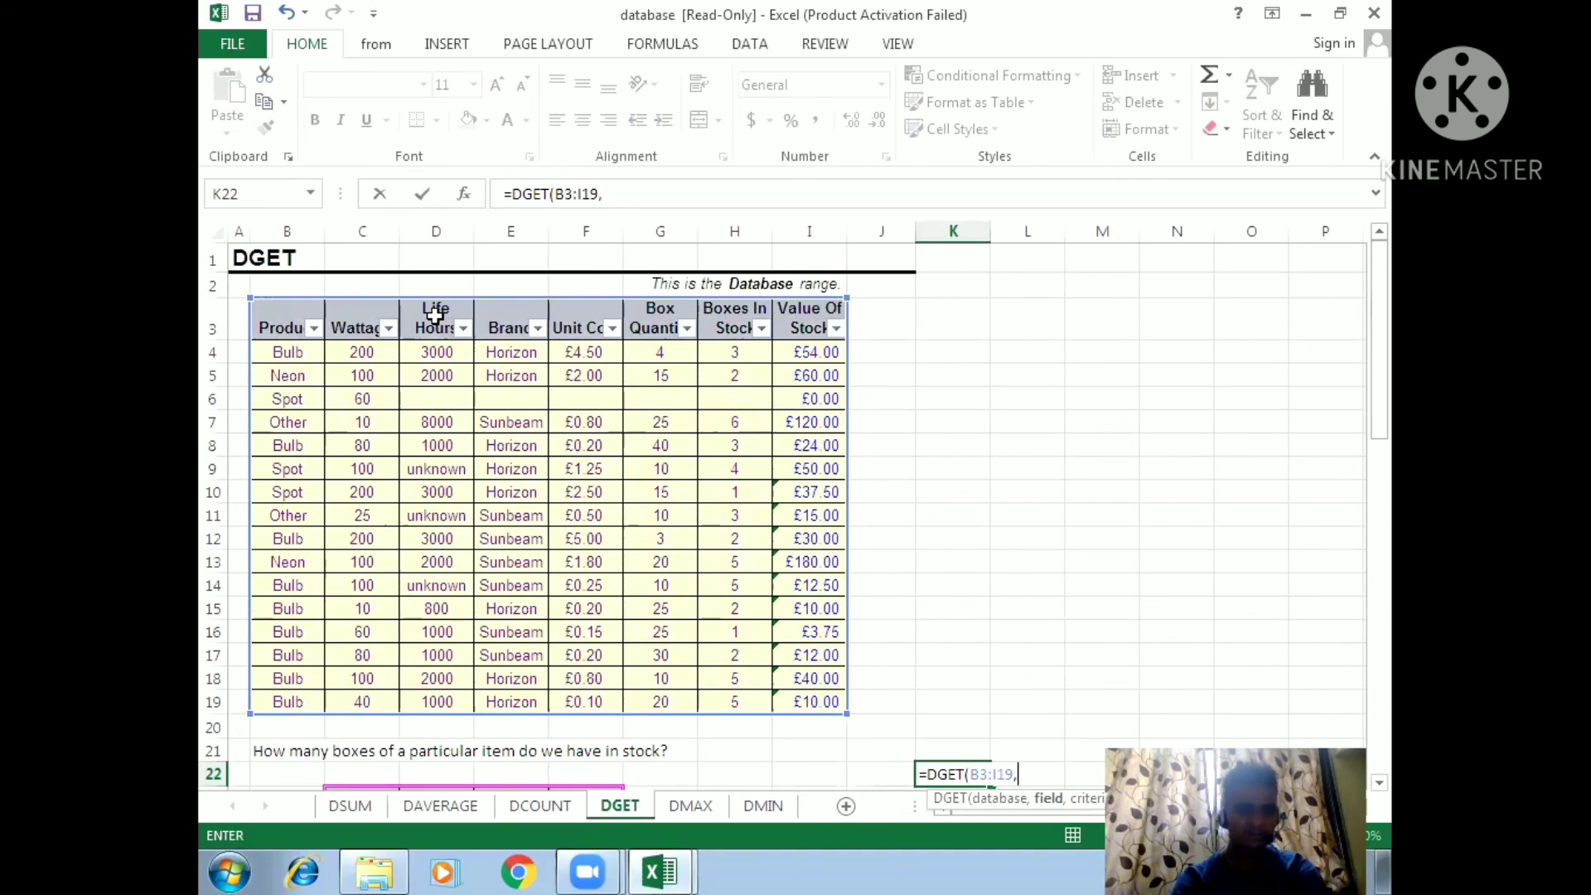
click(435, 315)
drag(1383, 404, 1390, 536)
text(,)
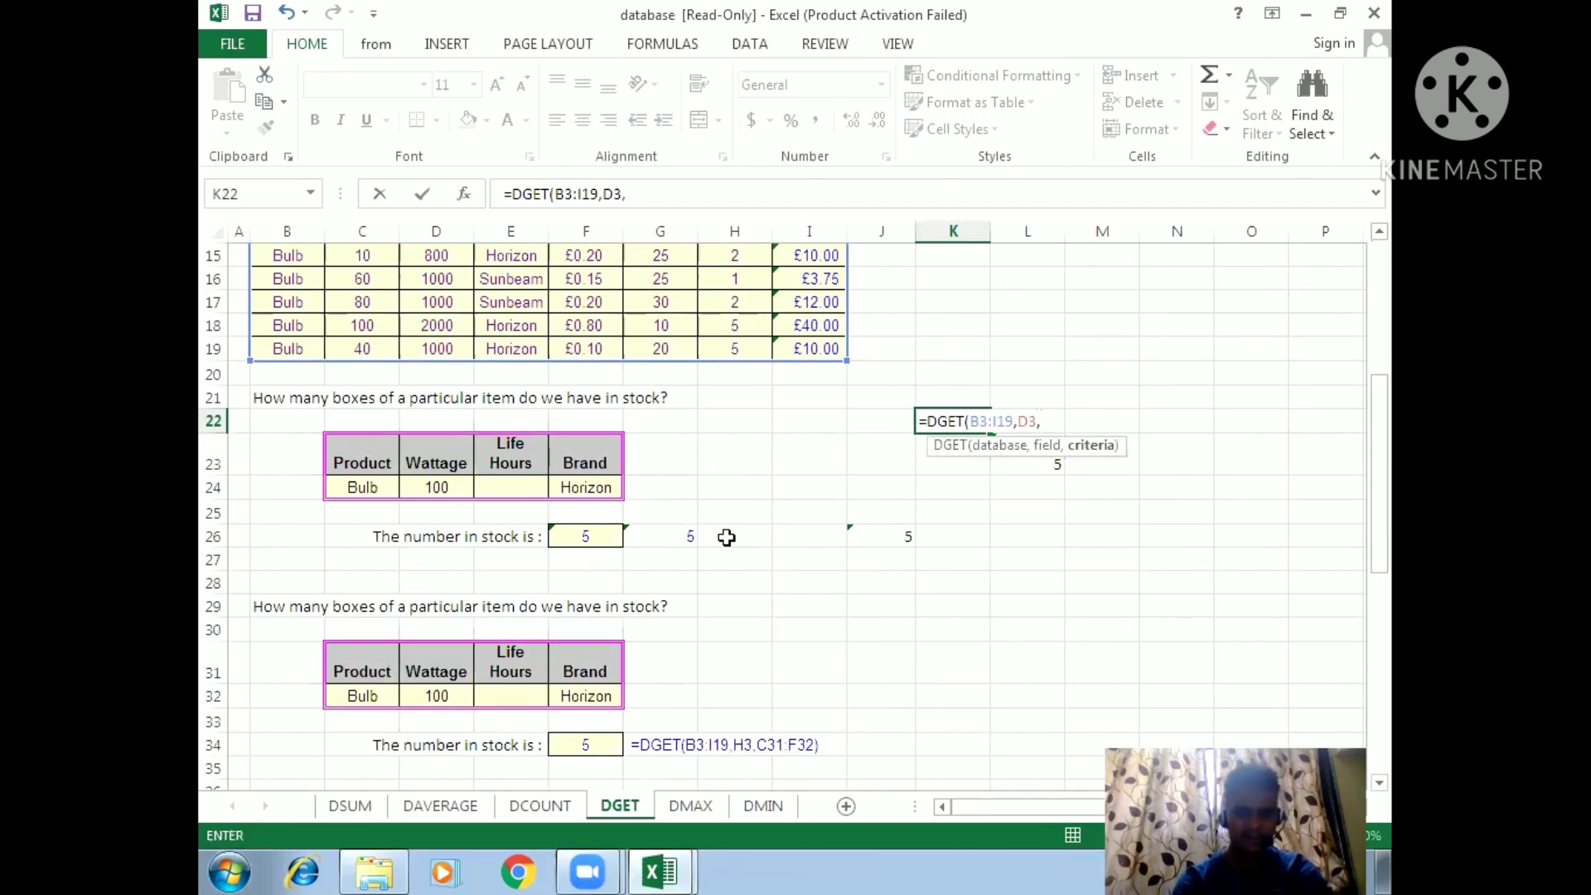
drag(365, 452, 596, 479)
key(Return)
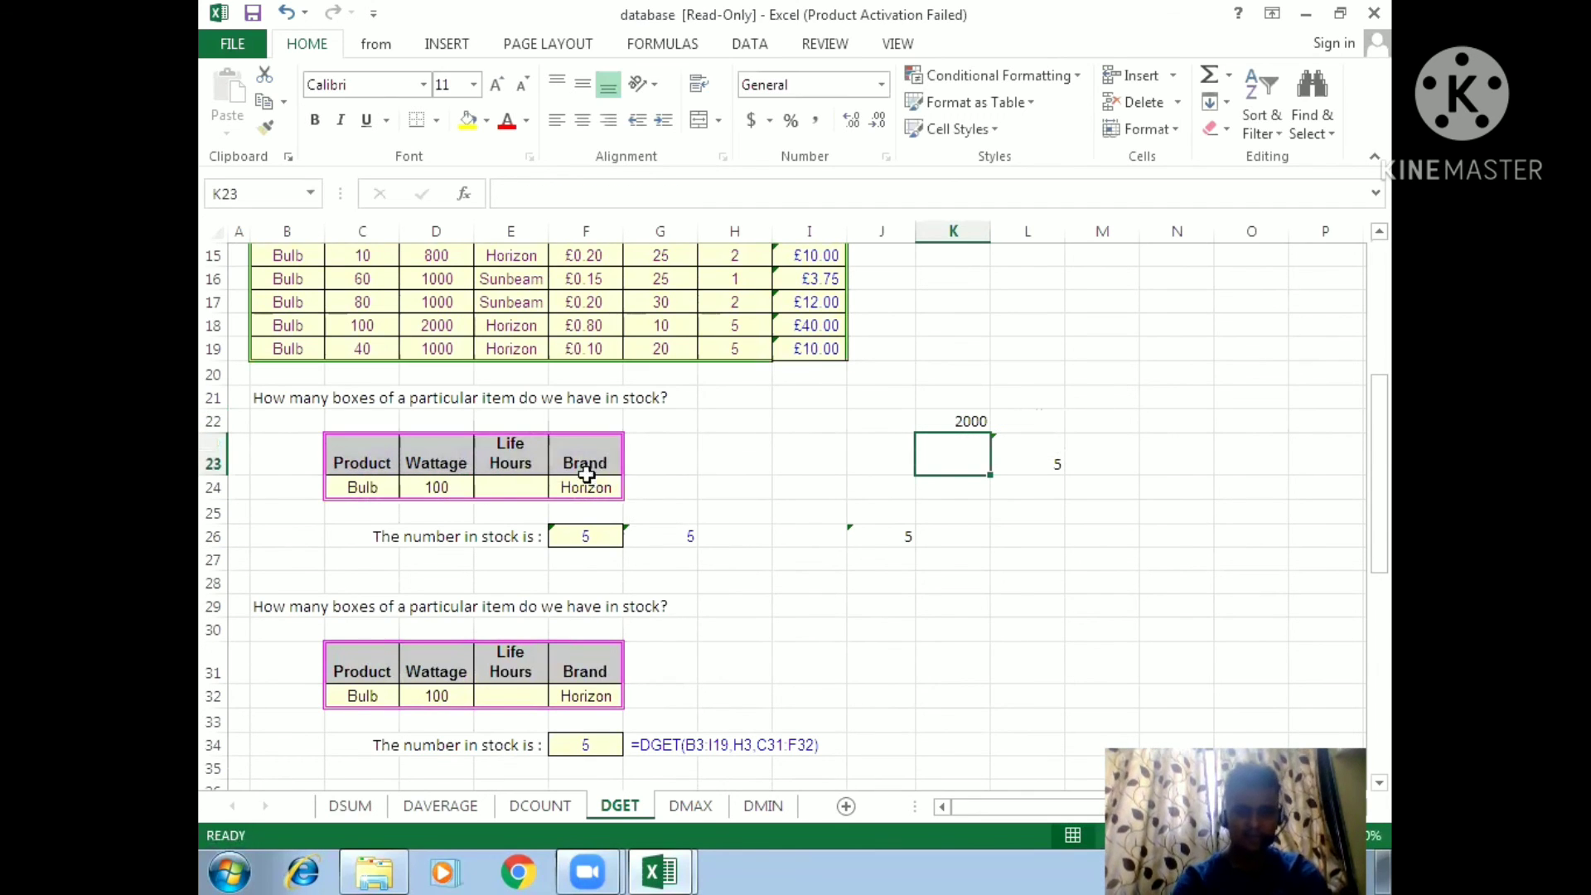
- Check the DGET formula in K22 against the product, wattage, brand and life hours of the bulb record in row 18
click(966, 420)
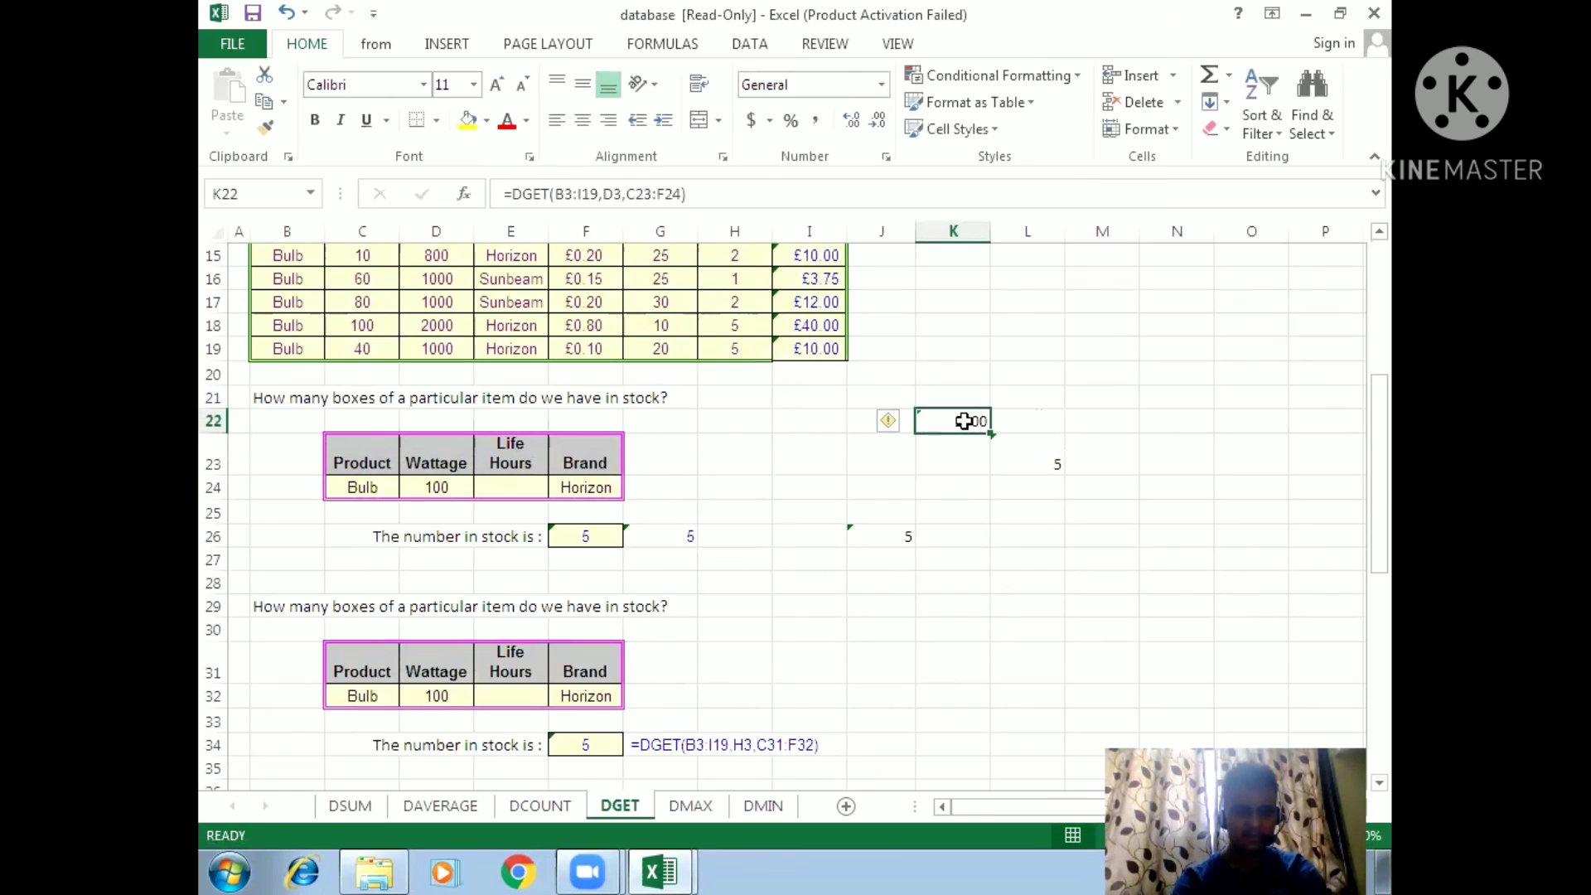
drag(1381, 495, 1371, 424)
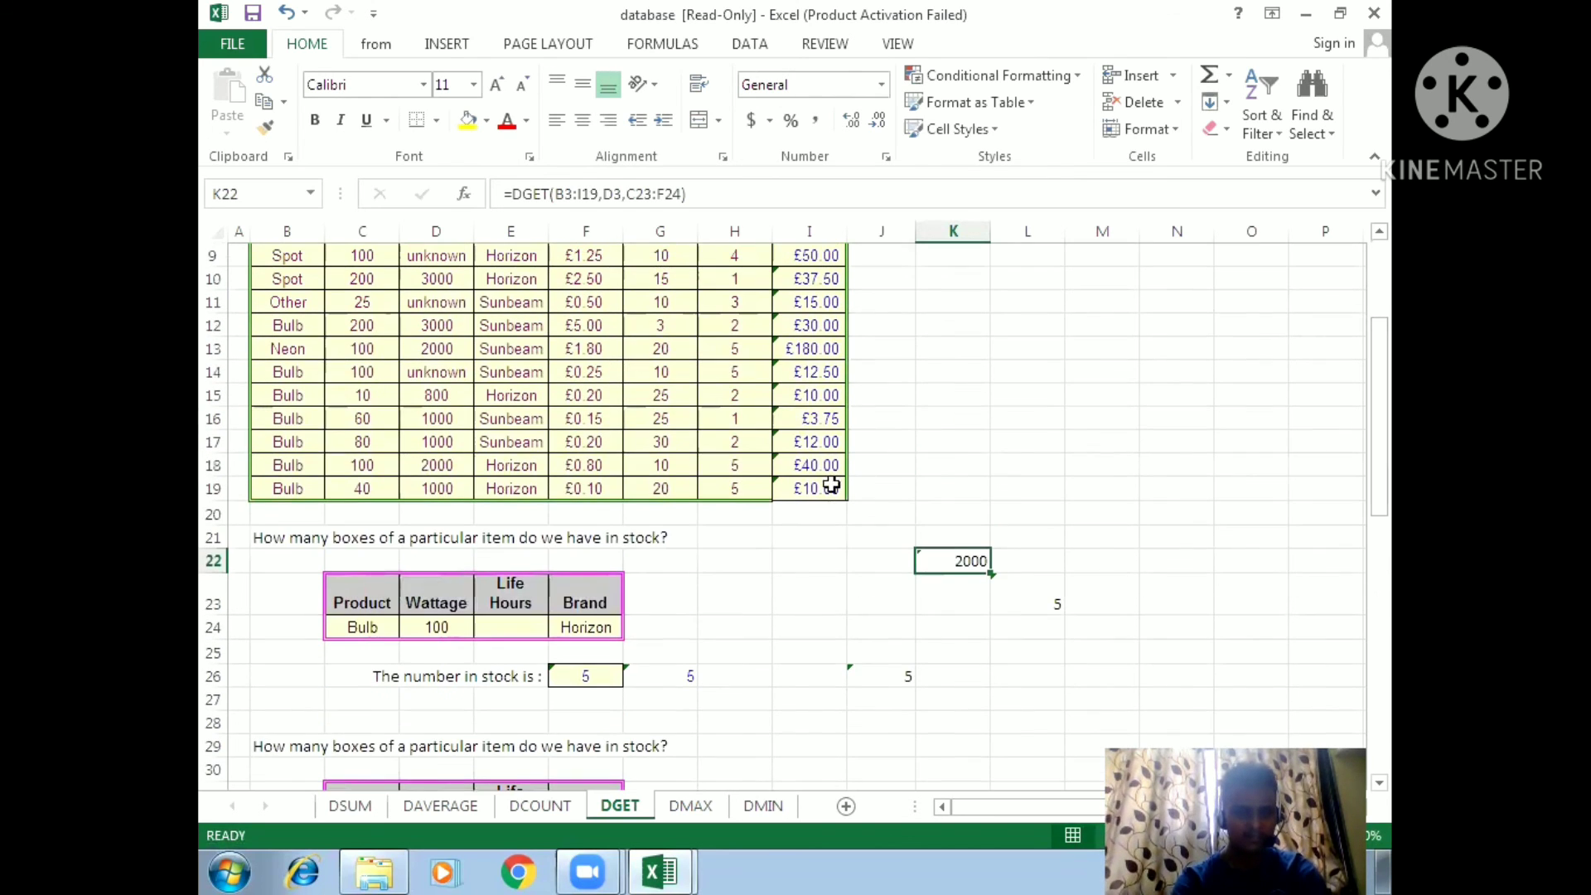
click(305, 464)
click(384, 466)
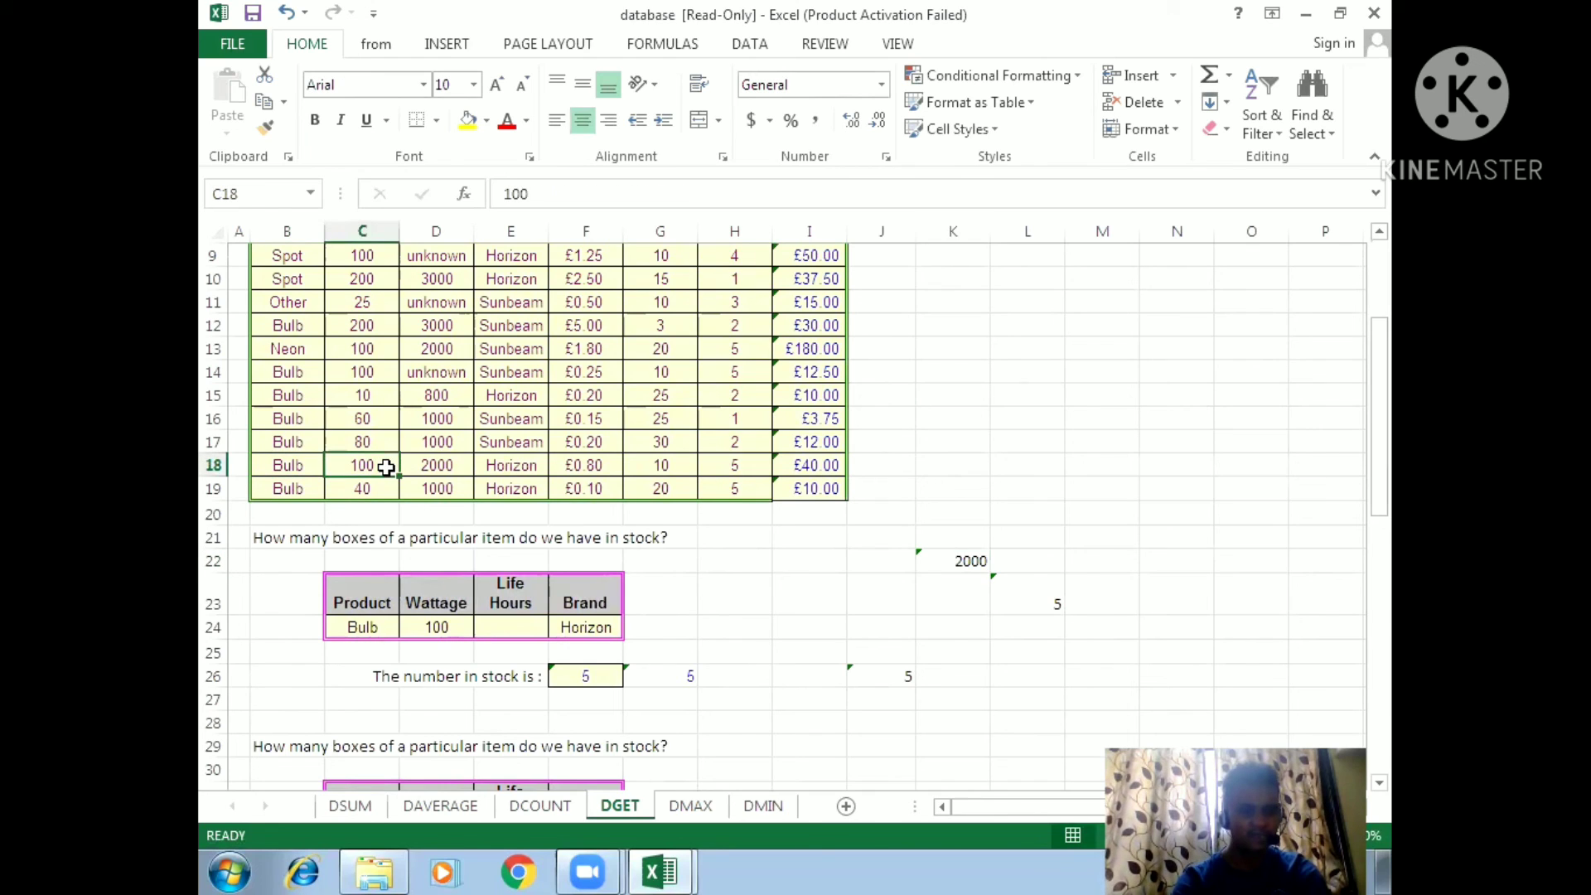
click(514, 469)
click(458, 462)
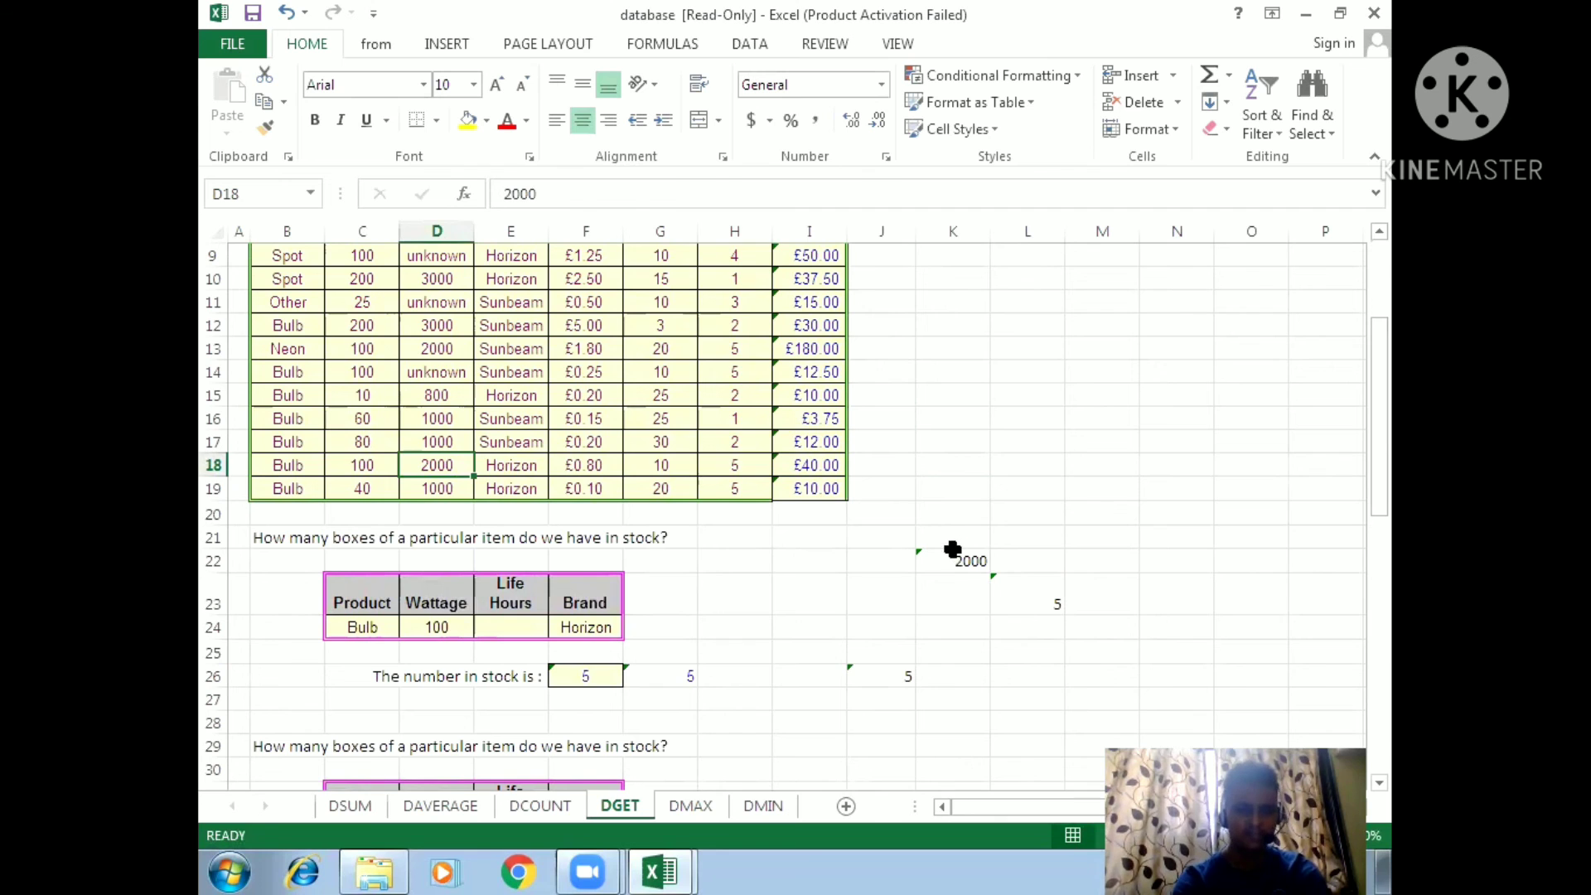
click(953, 555)
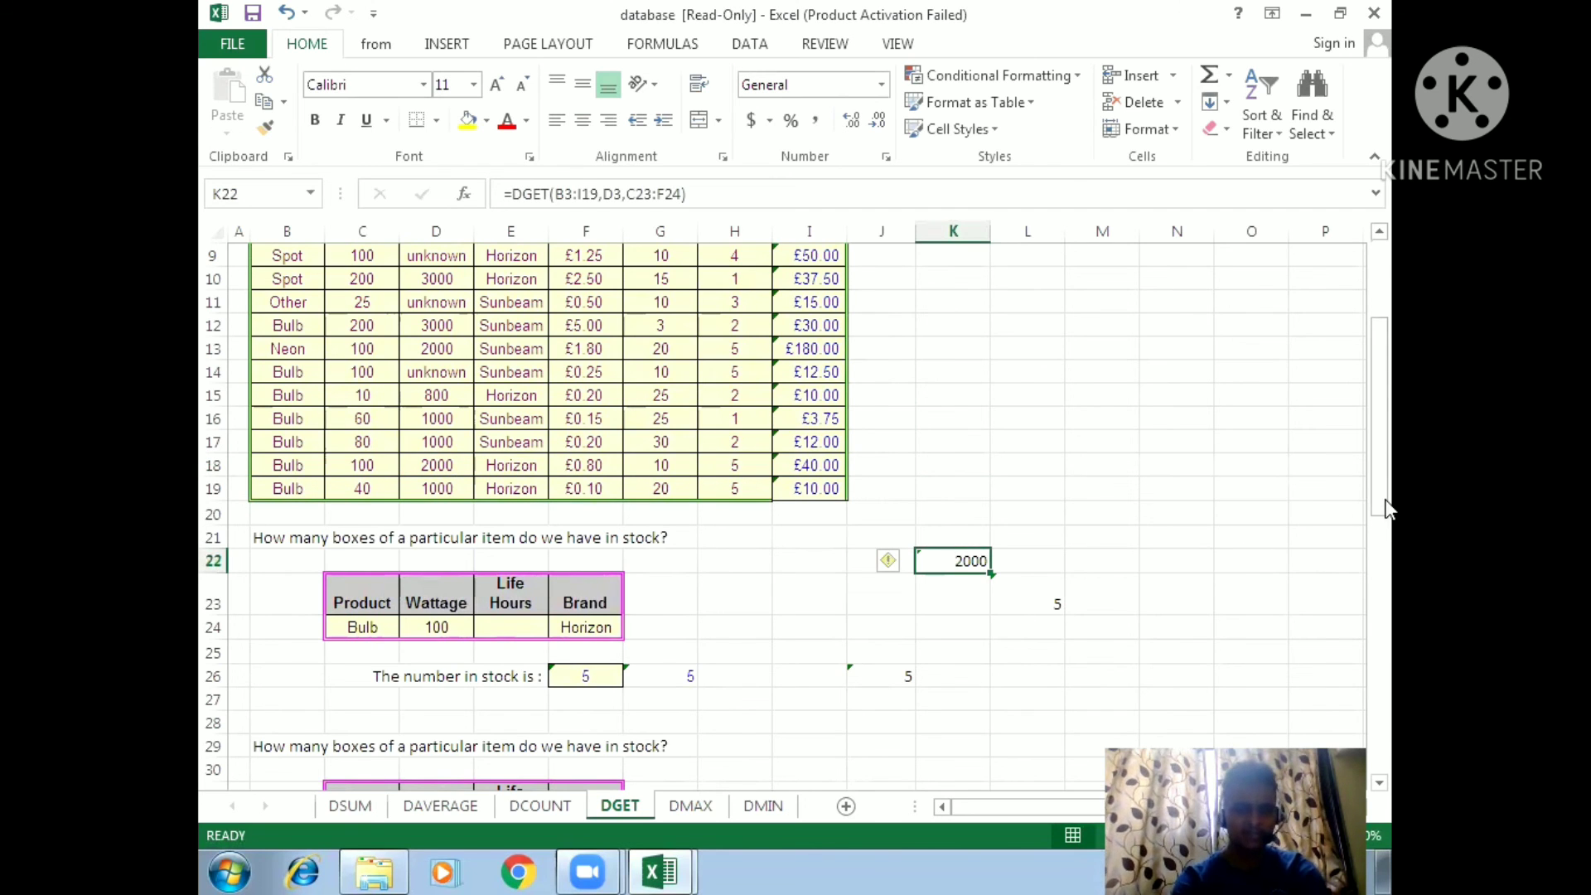
mouse_move(1386, 503)
mouse_down()
mouse_move(1388, 533)
mouse_move(1388, 384)
mouse_move(1386, 502)
mouse_up()
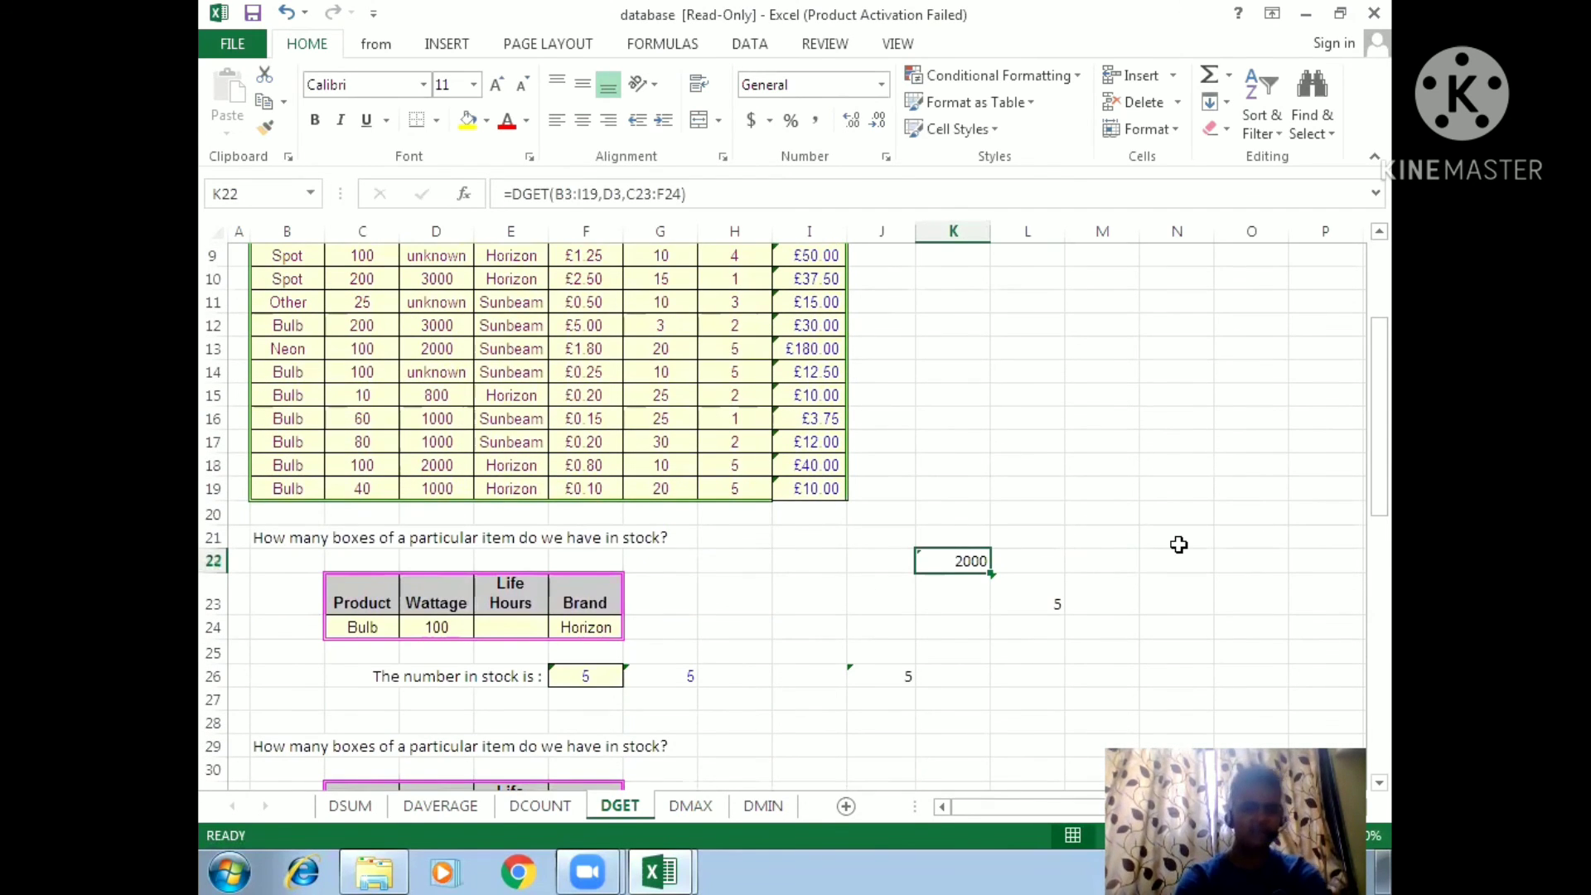